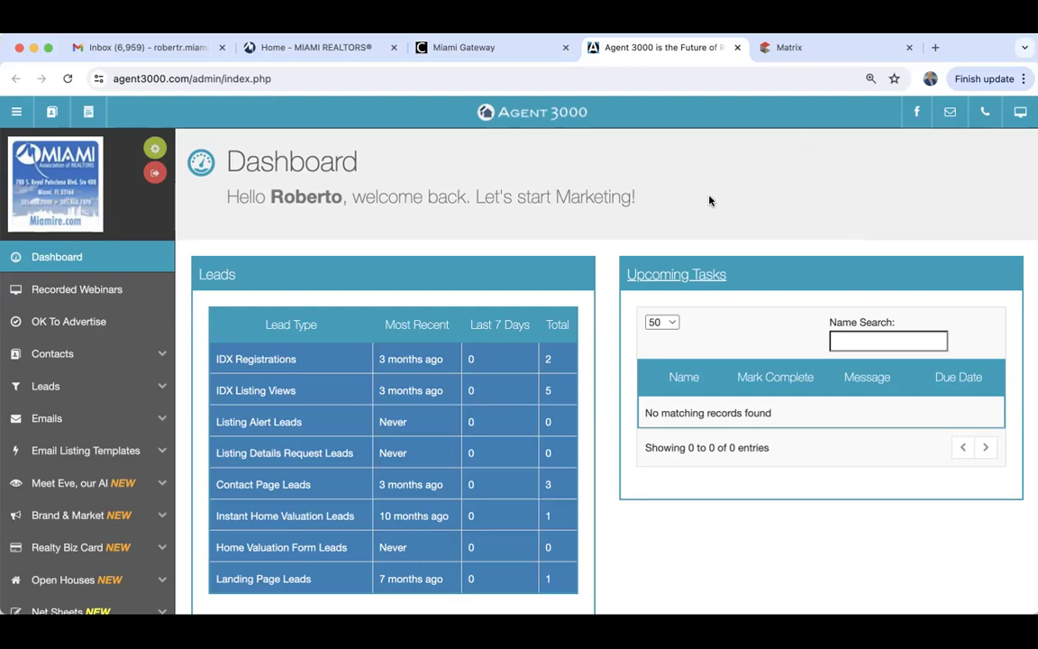
Switch the browser to full-screen so the Agent 3000 dashboard fills the display.
{"action": "left_click", "coordinate": [48, 48]}
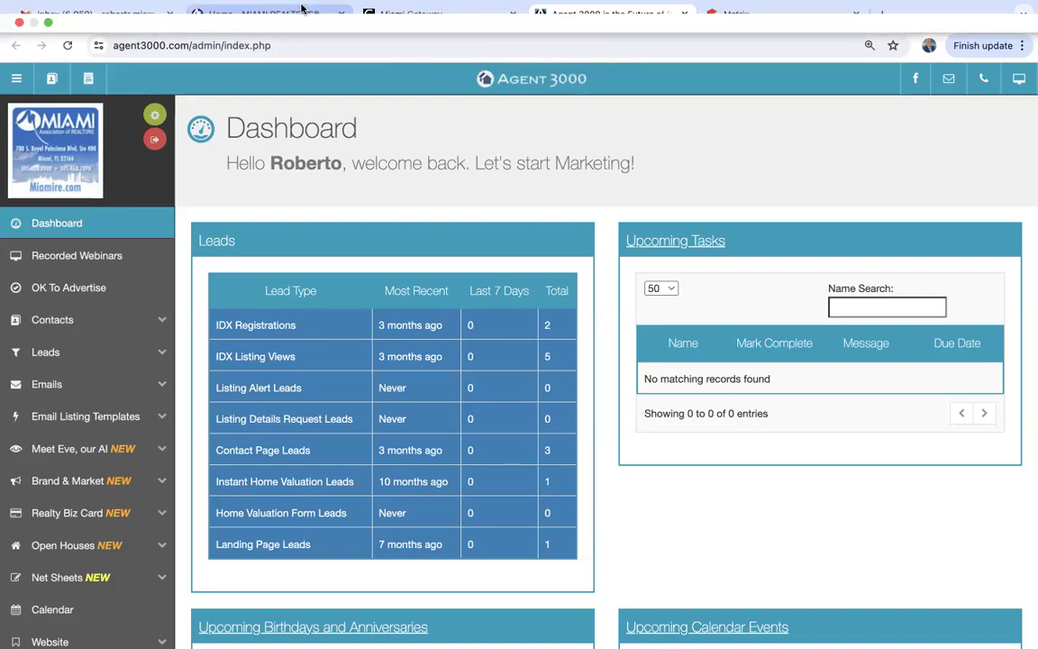
{"action": "left_click", "coordinate": [416, 16]}
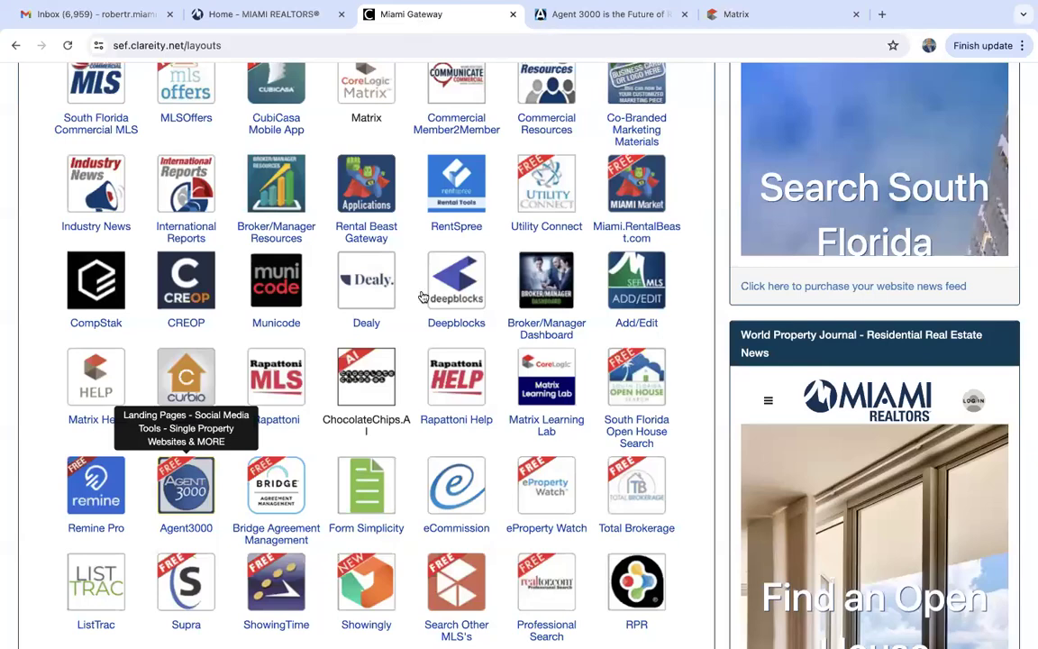
{"action": "scroll", "coordinate": [423, 297], "scroll_direction": "up", "scroll_amount": 5}
{"action": "left_click", "coordinate": [301, 12]}
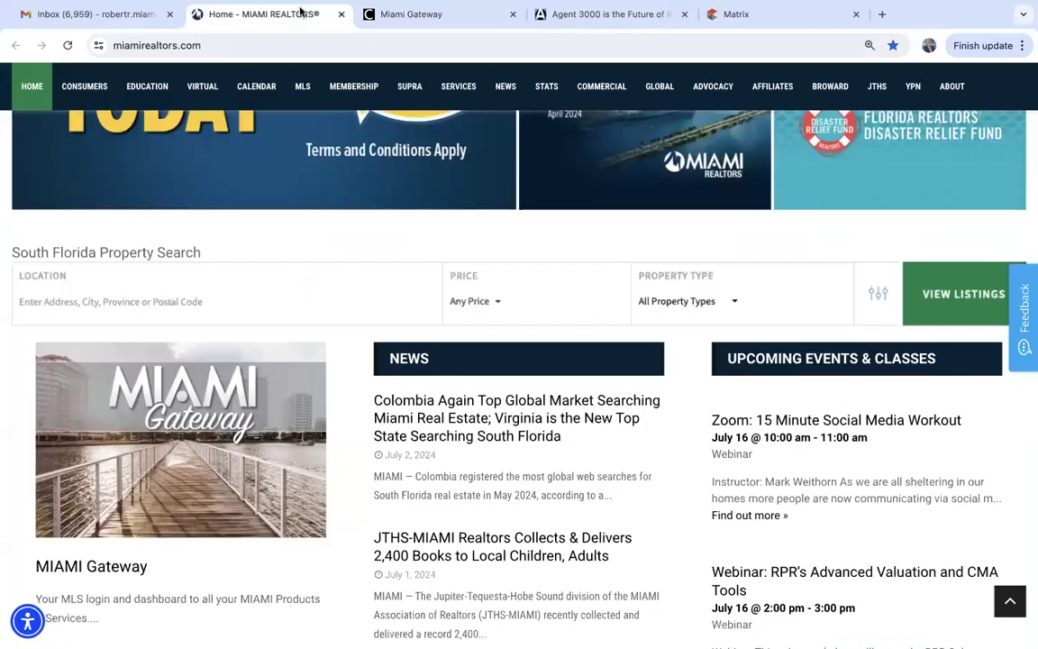
{"action": "scroll", "coordinate": [418, 370], "scroll_direction": "up", "scroll_amount": 3}
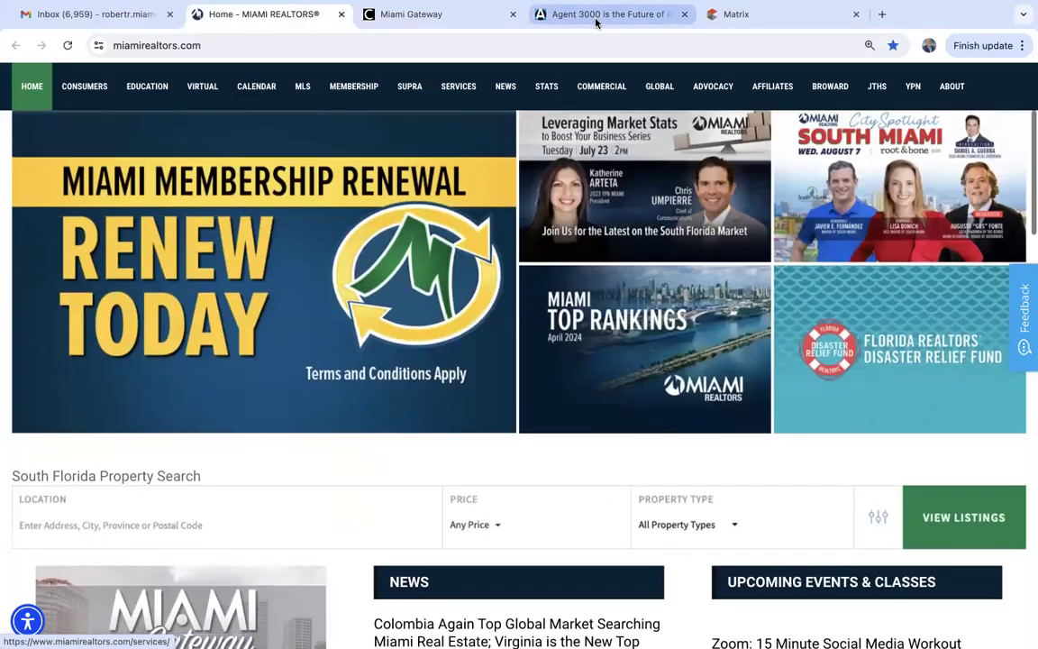
{"action": "left_click", "coordinate": [434, 18]}
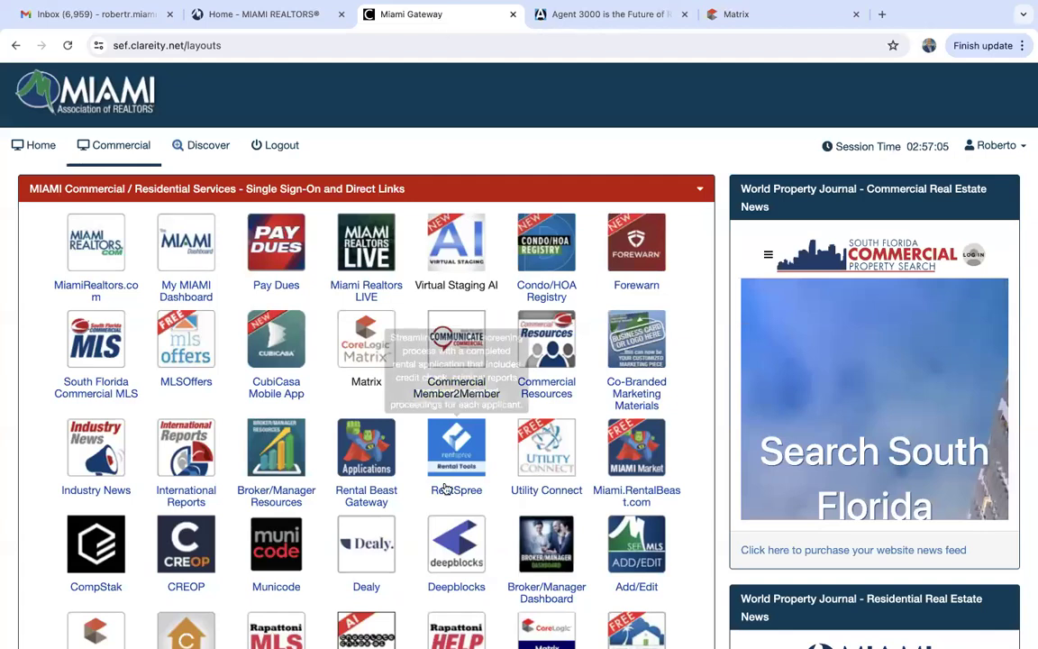
{"action": "scroll", "coordinate": [444, 488], "scroll_direction": "down", "scroll_amount": 5}
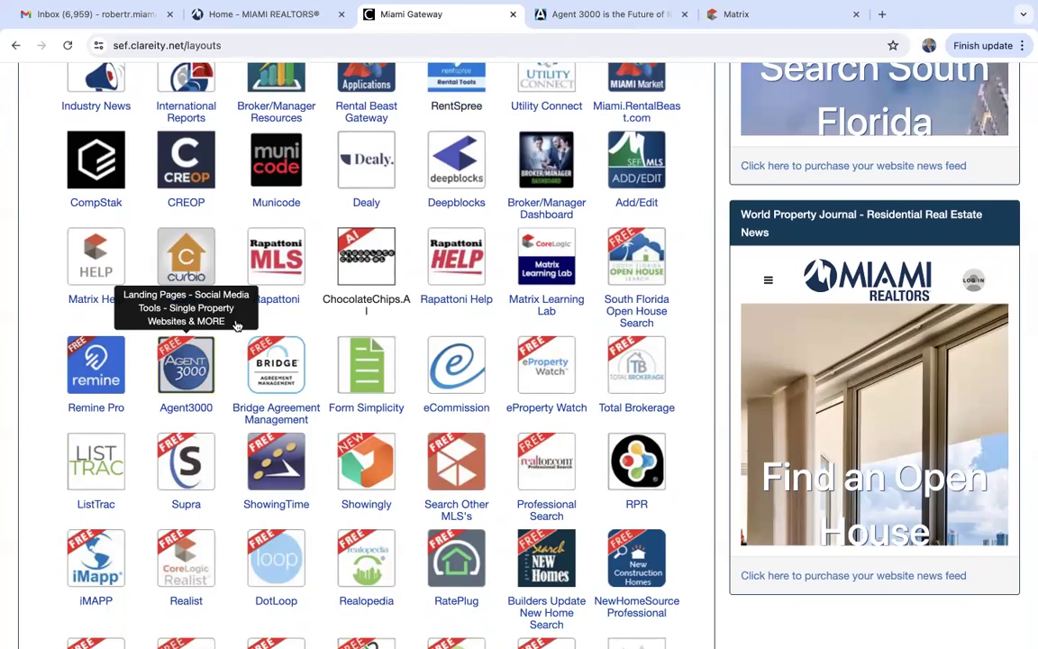
{"action": "left_click", "coordinate": [635, 18]}
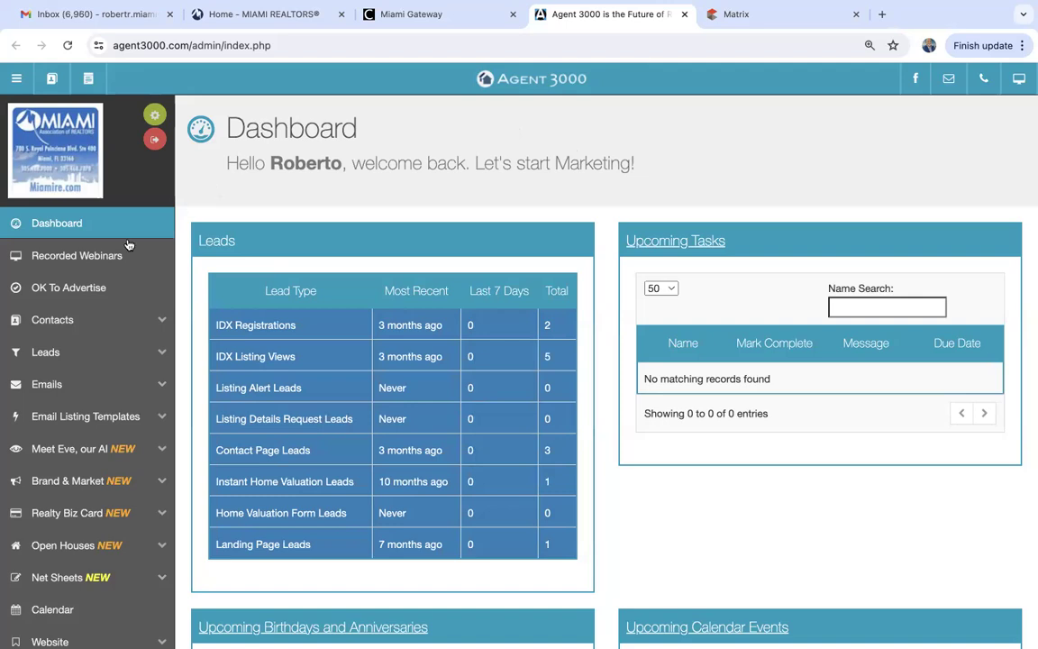
{"action": "left_click", "coordinate": [65, 322]}
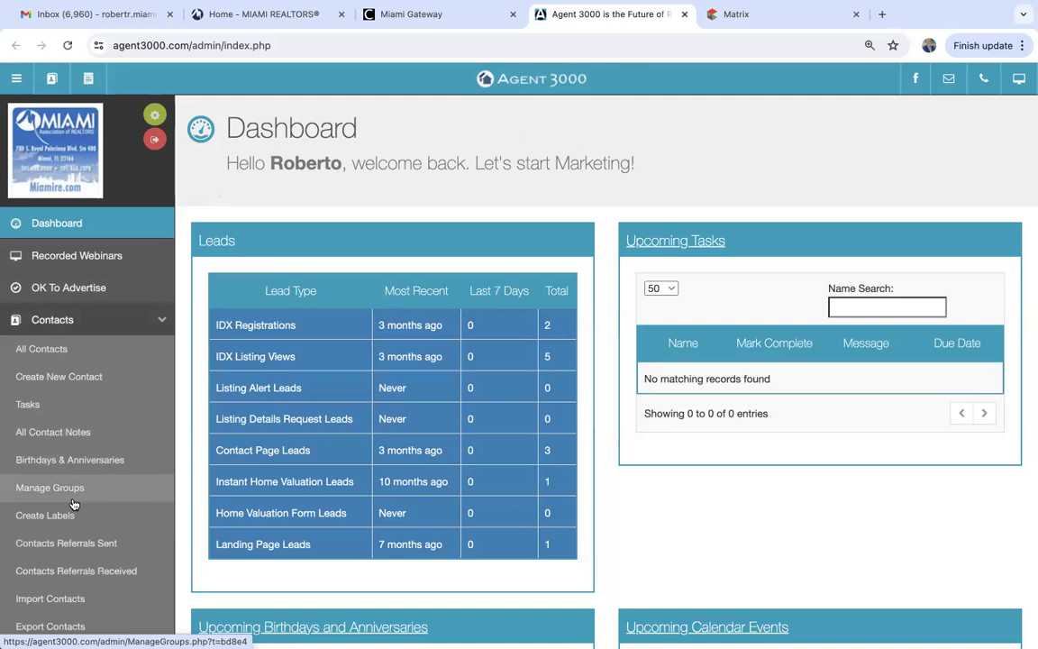
{"action": "left_click", "coordinate": [73, 322]}
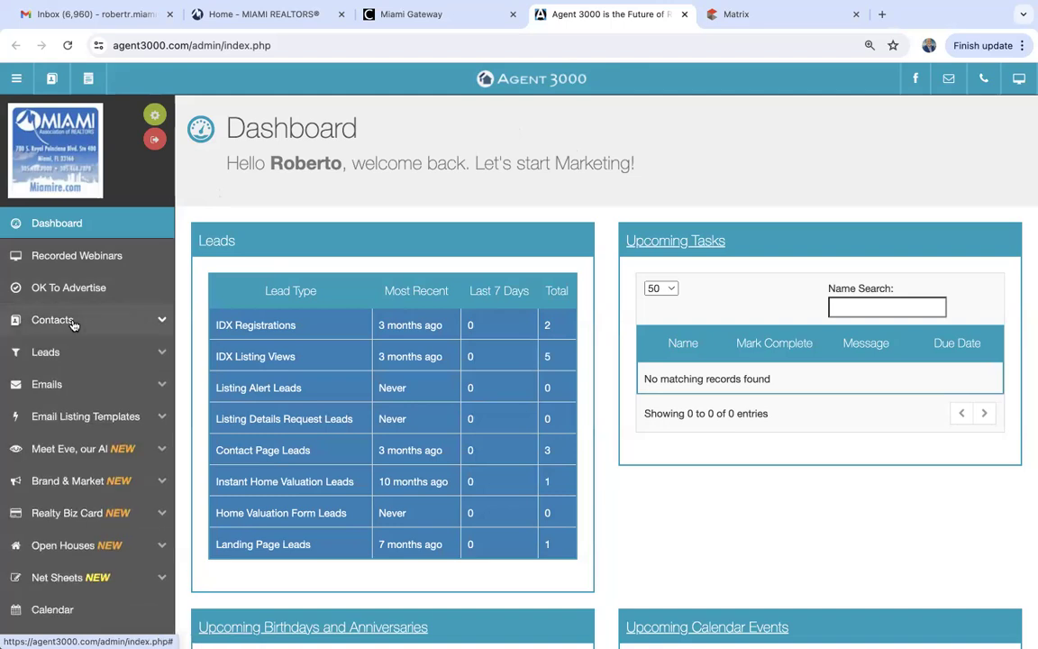
{"action": "scroll", "coordinate": [74, 462], "scroll_direction": "down", "scroll_amount": 2}
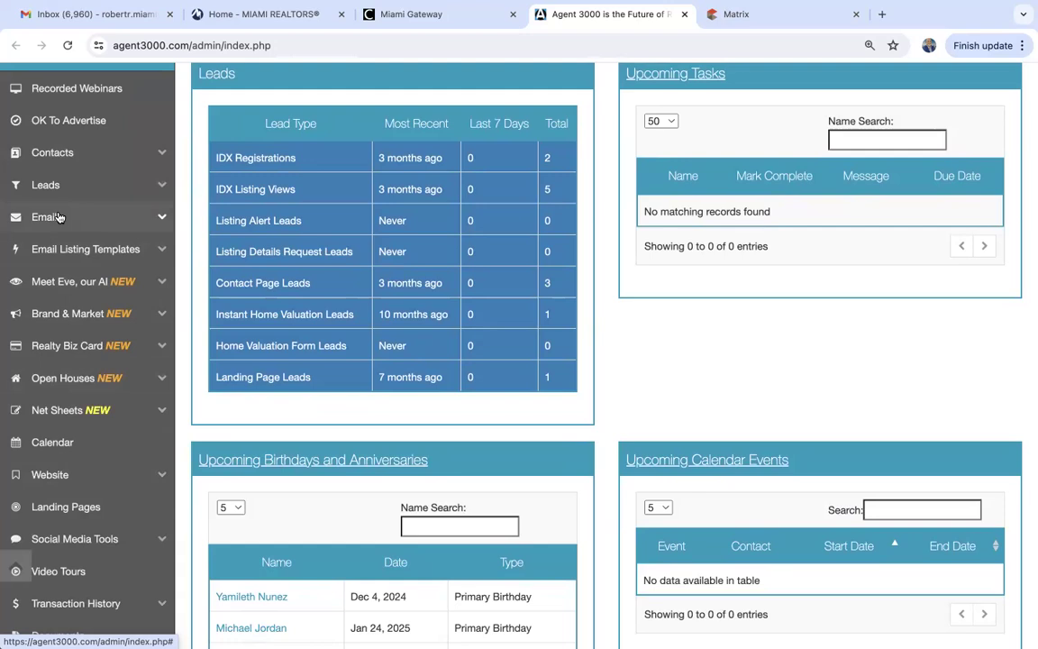
{"action": "scroll", "coordinate": [56, 216], "scroll_direction": "up", "scroll_amount": 2}
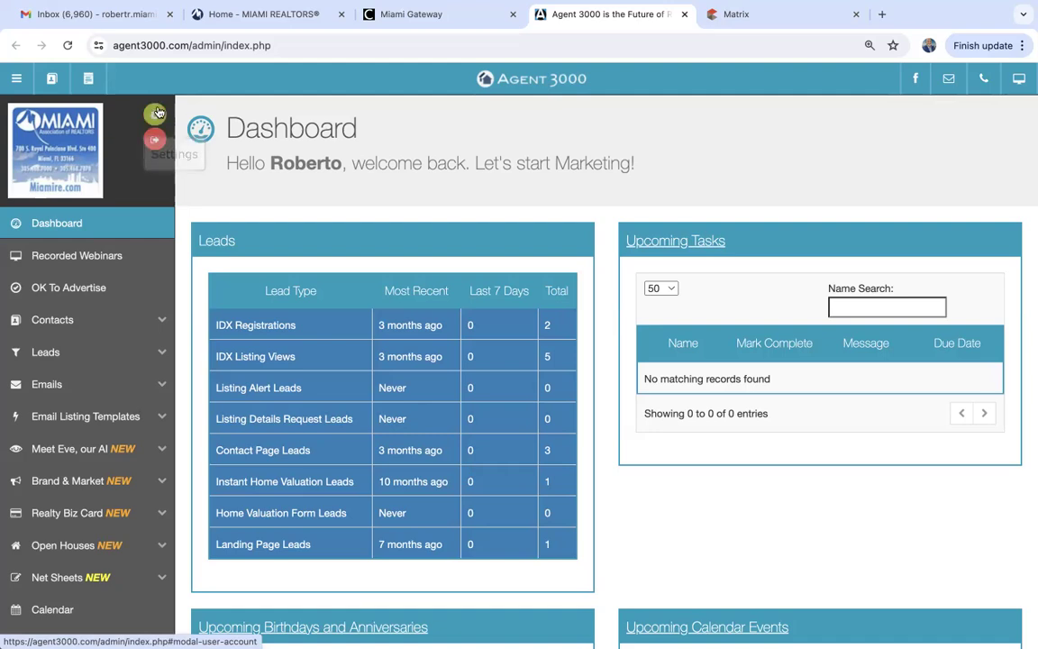
Open account settings and review the Profile details, uploaded company logo and agent photo.
{"action": "left_click", "coordinate": [152, 118]}
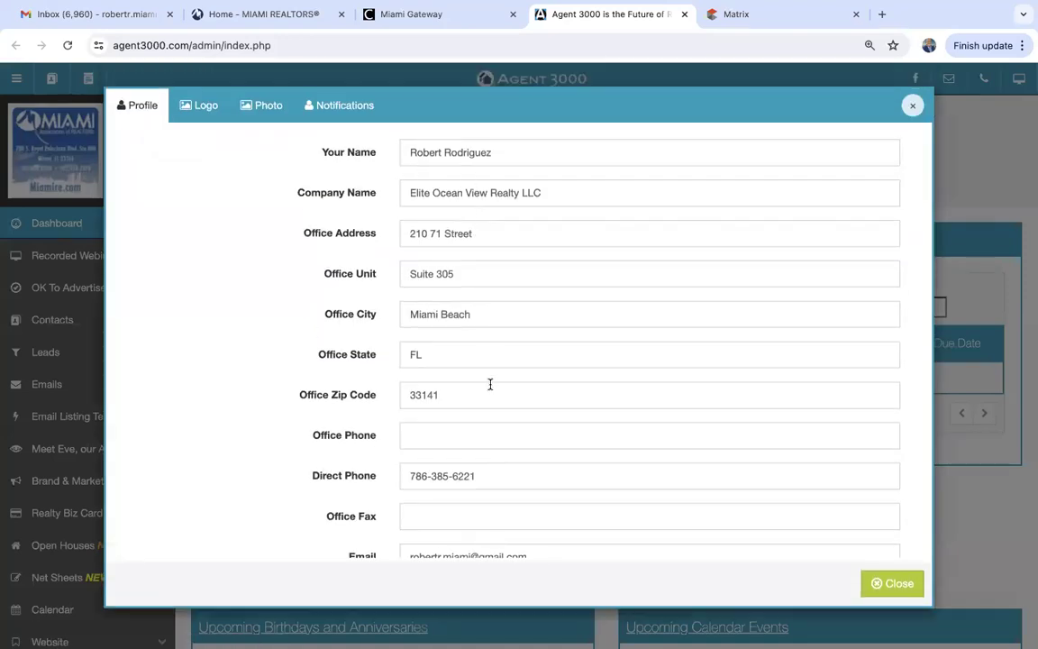
{"action": "scroll", "coordinate": [490, 384], "scroll_direction": "down", "scroll_amount": 2}
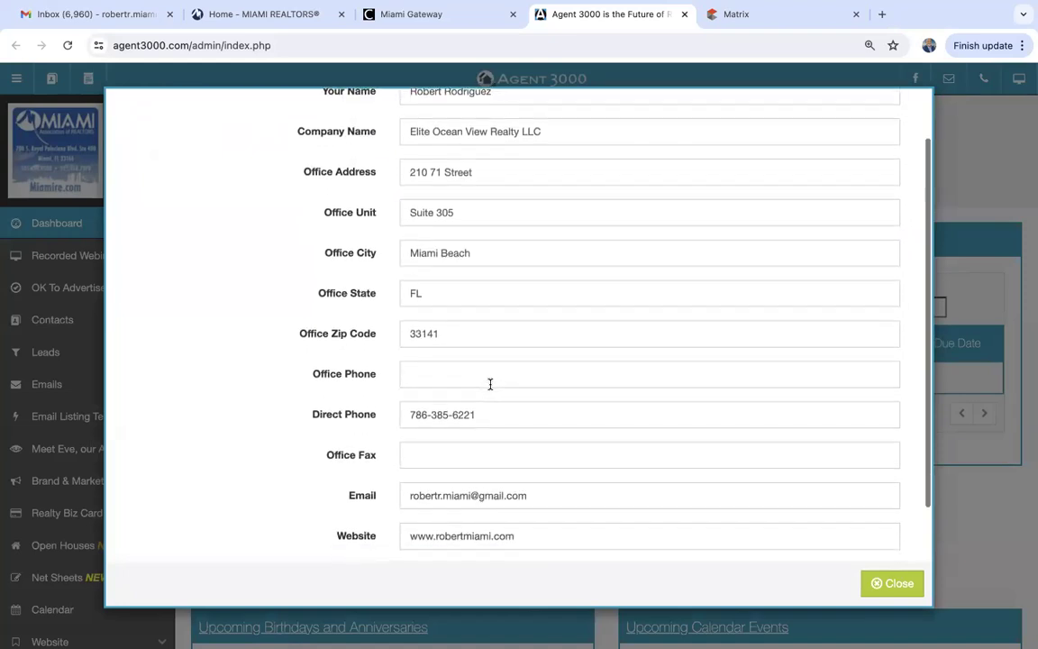
{"action": "scroll", "coordinate": [490, 384], "scroll_direction": "down", "scroll_amount": 2}
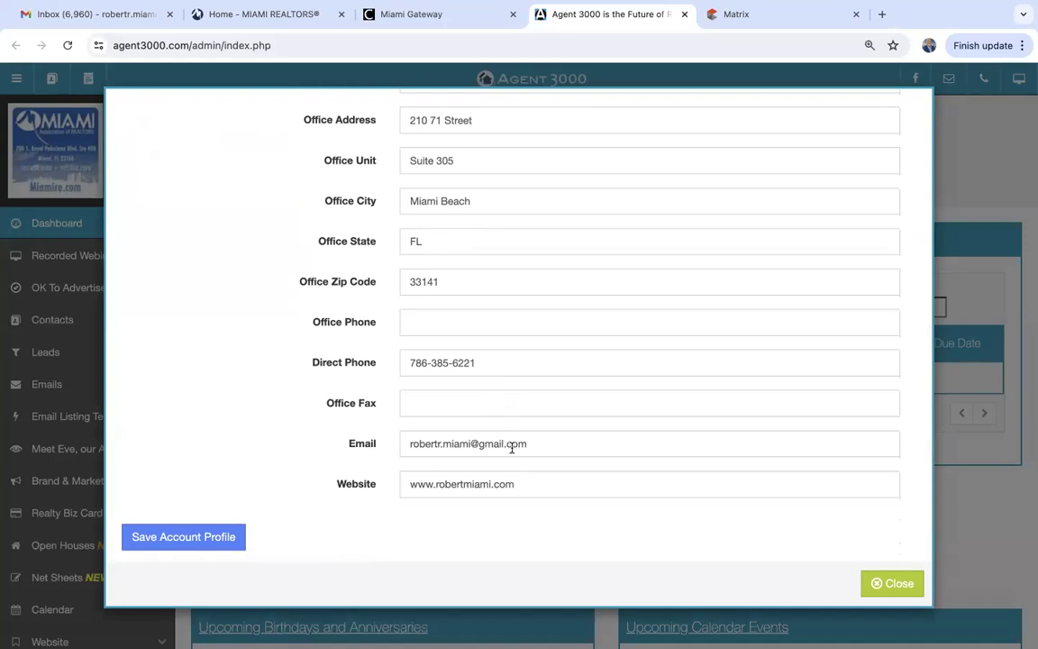
{"action": "scroll", "coordinate": [526, 466], "scroll_direction": "down", "scroll_amount": 1}
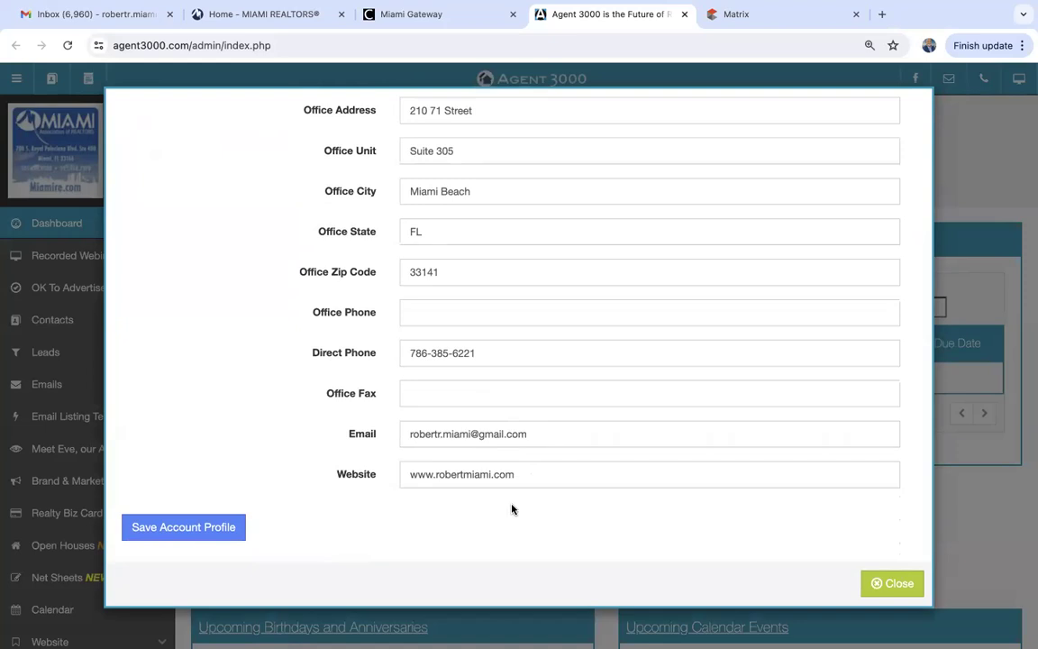
{"action": "scroll", "coordinate": [512, 509], "scroll_direction": "up", "scroll_amount": 3}
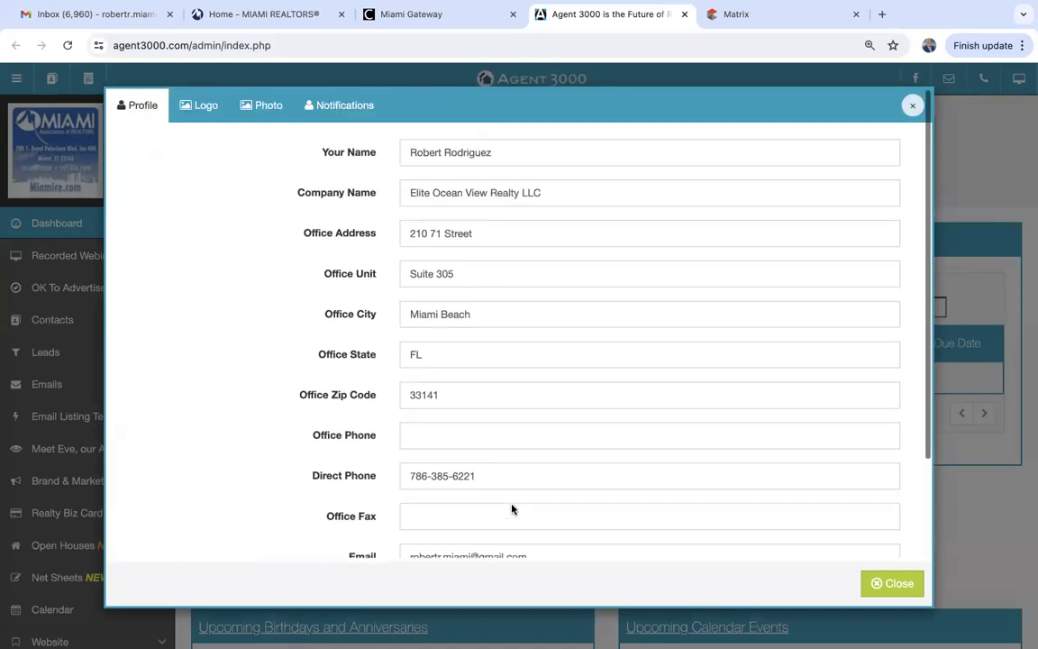
{"action": "left_click", "coordinate": [209, 108]}
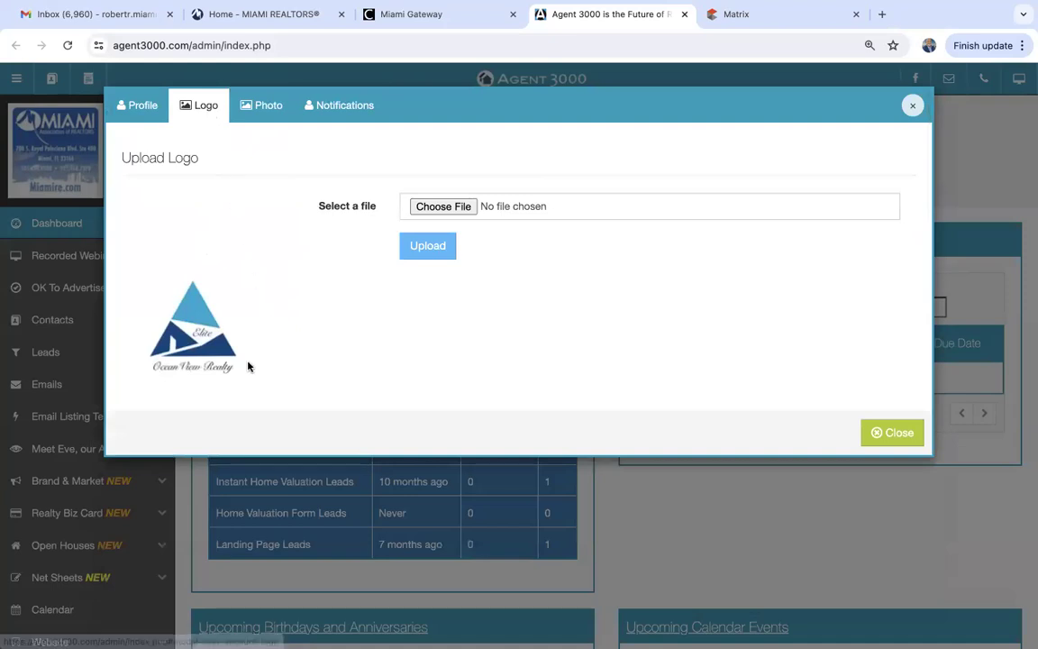
{"action": "left_click", "coordinate": [256, 107]}
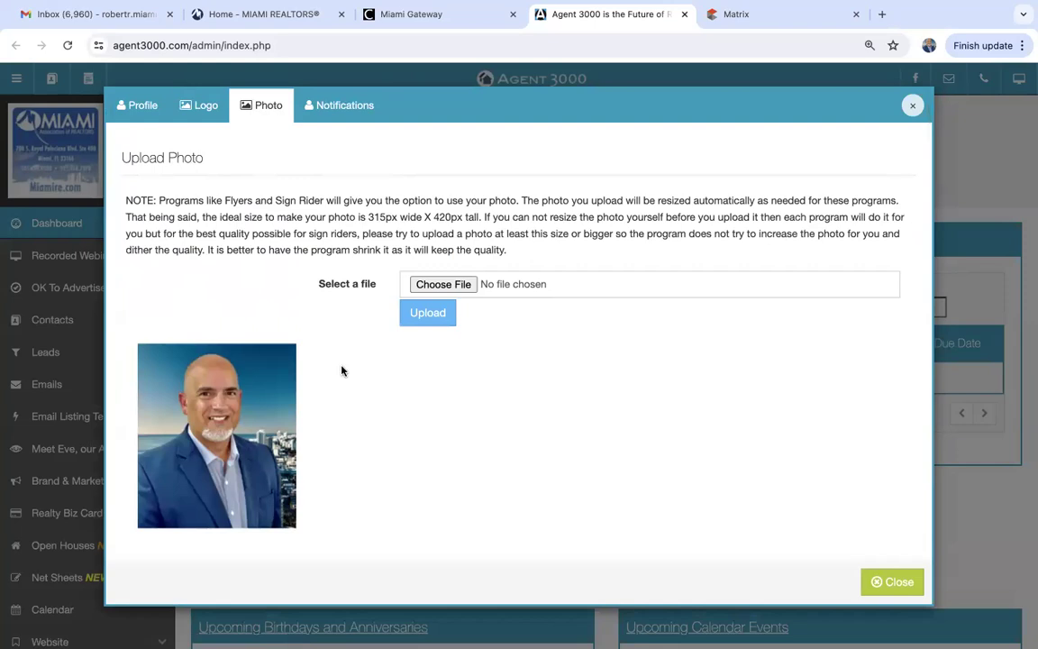
{"action": "left_click", "coordinate": [150, 108]}
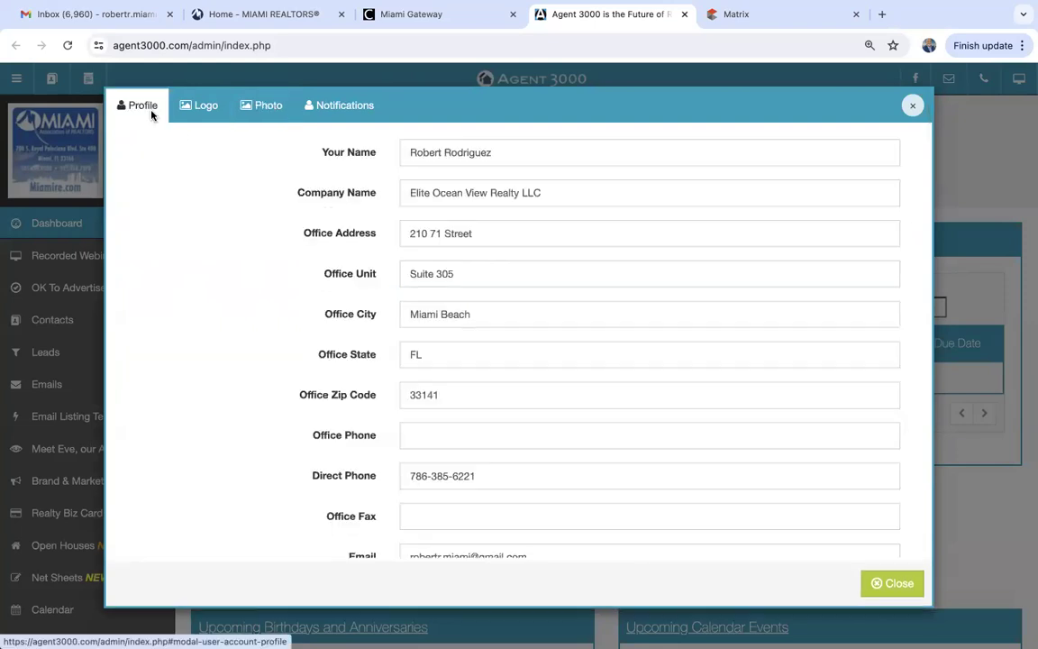
Save the account profile with its office details and close the settings.
{"action": "scroll", "coordinate": [248, 366], "scroll_direction": "down", "scroll_amount": 3}
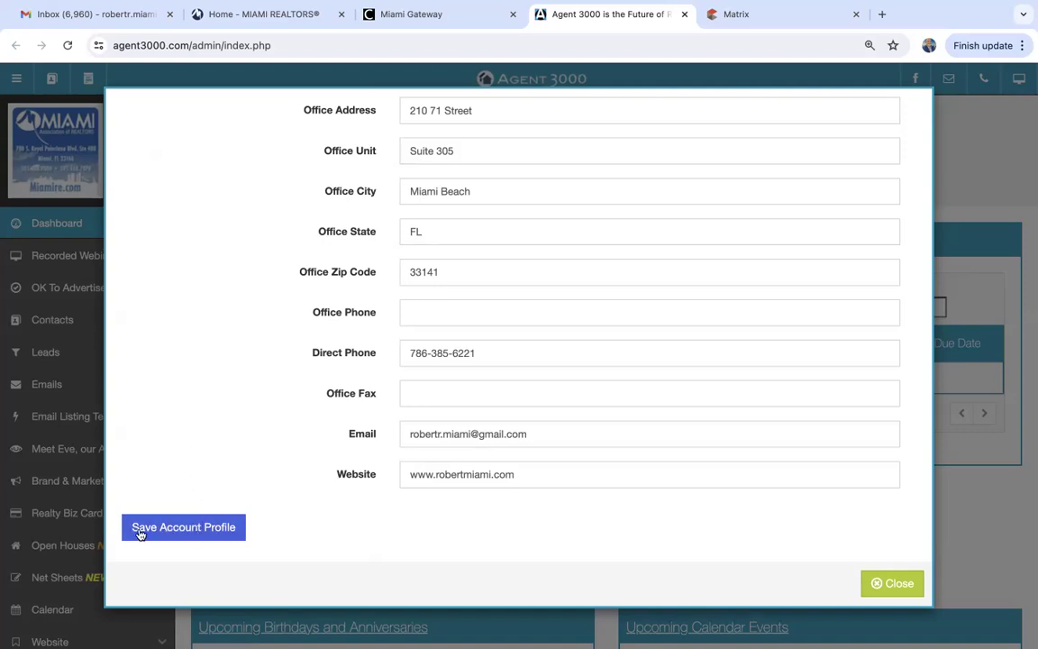
{"action": "left_click", "coordinate": [205, 530]}
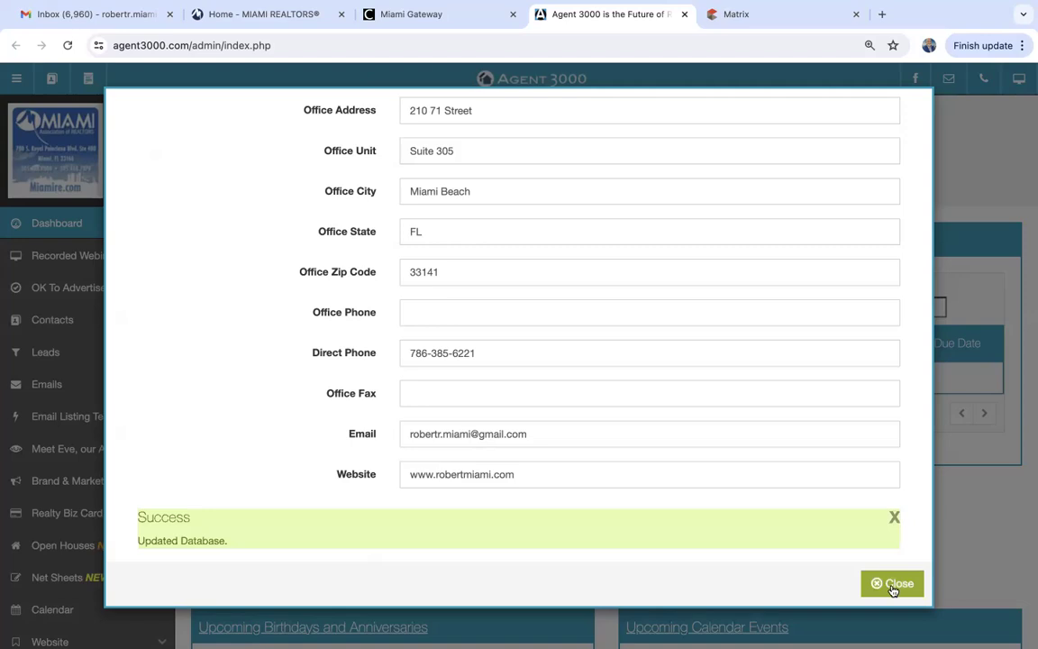
{"action": "left_click", "coordinate": [893, 587]}
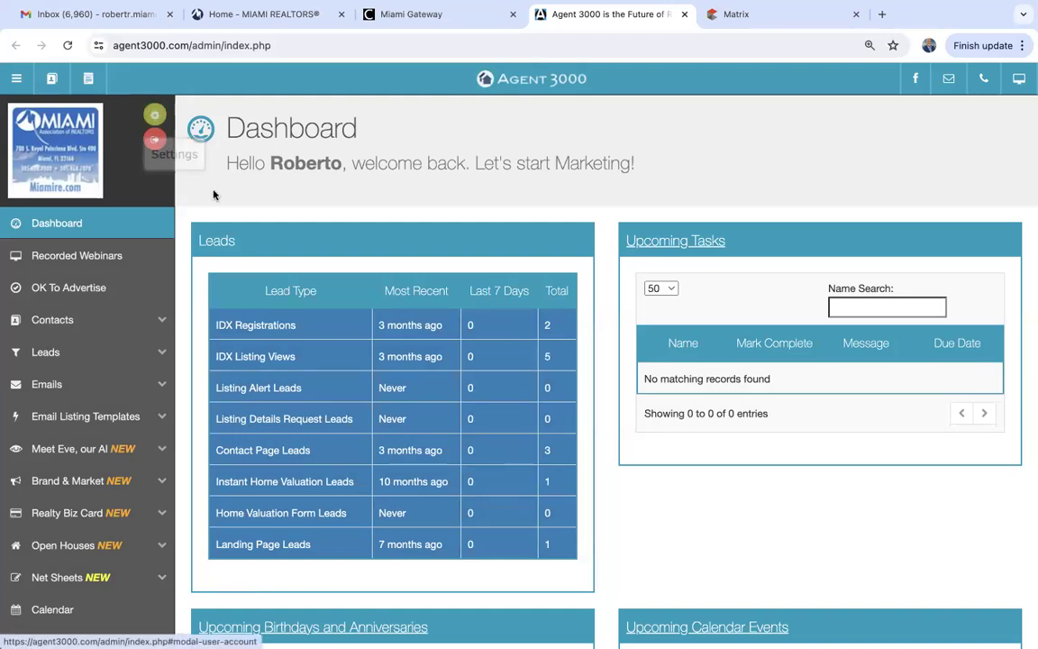
Expand the Brand & Market menu in the left sidebar to show its tools.
{"action": "scroll", "coordinate": [210, 199], "scroll_direction": "down", "scroll_amount": 3}
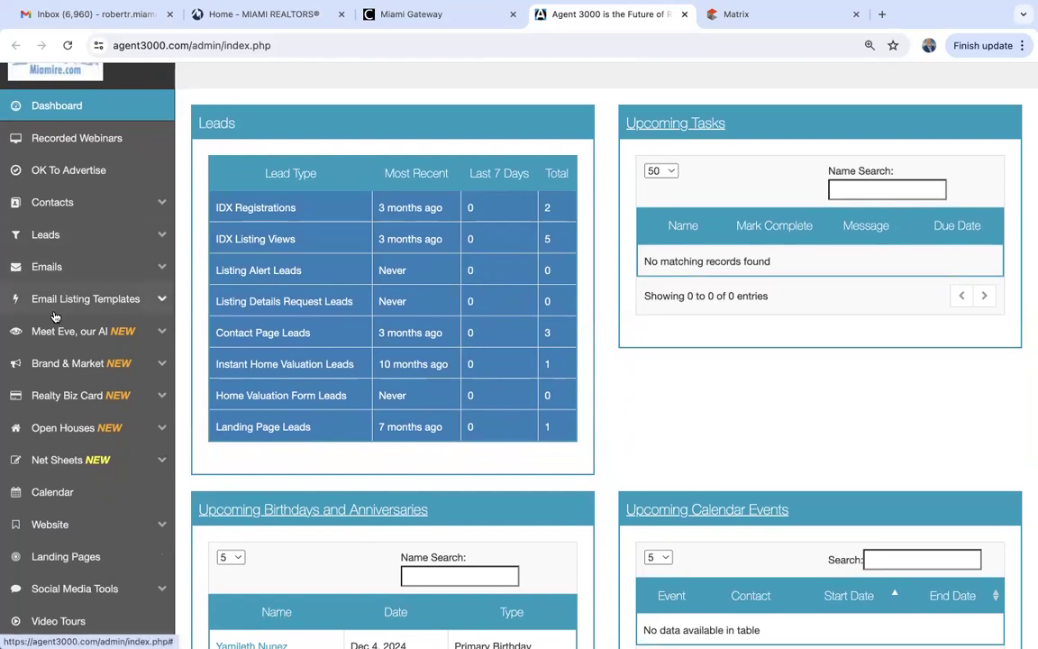
{"action": "scroll", "coordinate": [54, 316], "scroll_direction": "down", "scroll_amount": 3}
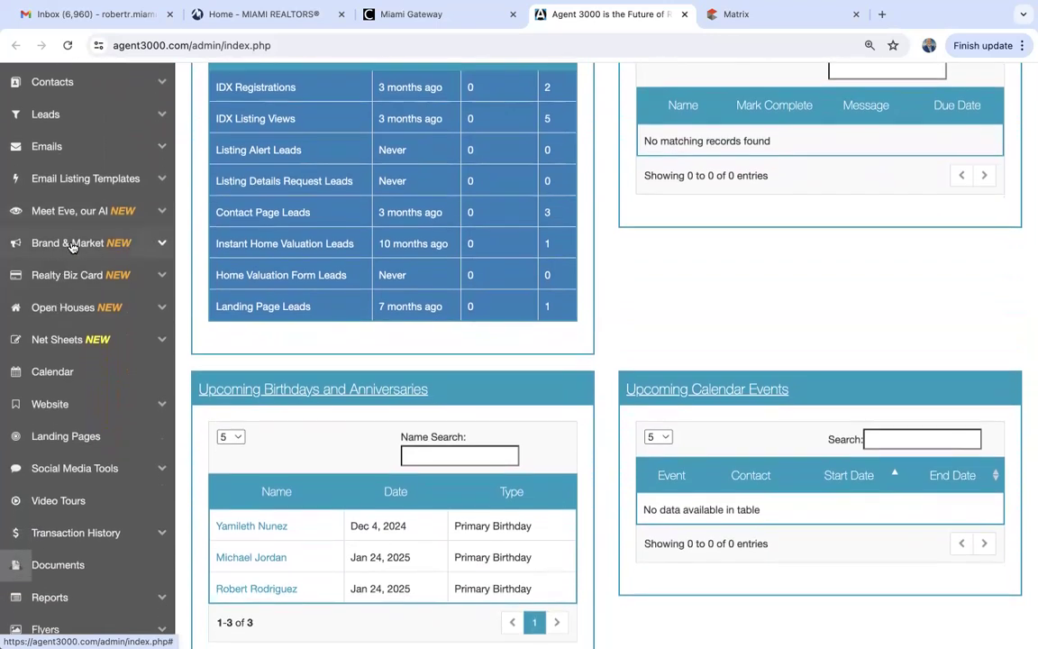
{"action": "left_click", "coordinate": [72, 244]}
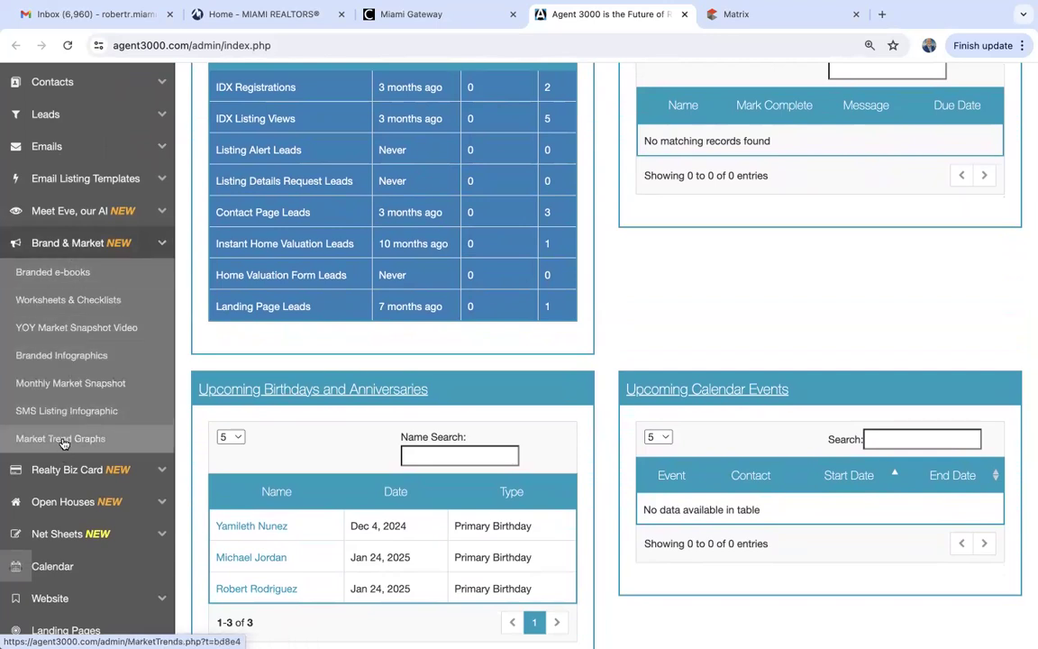
{"action": "left_click", "coordinate": [72, 244]}
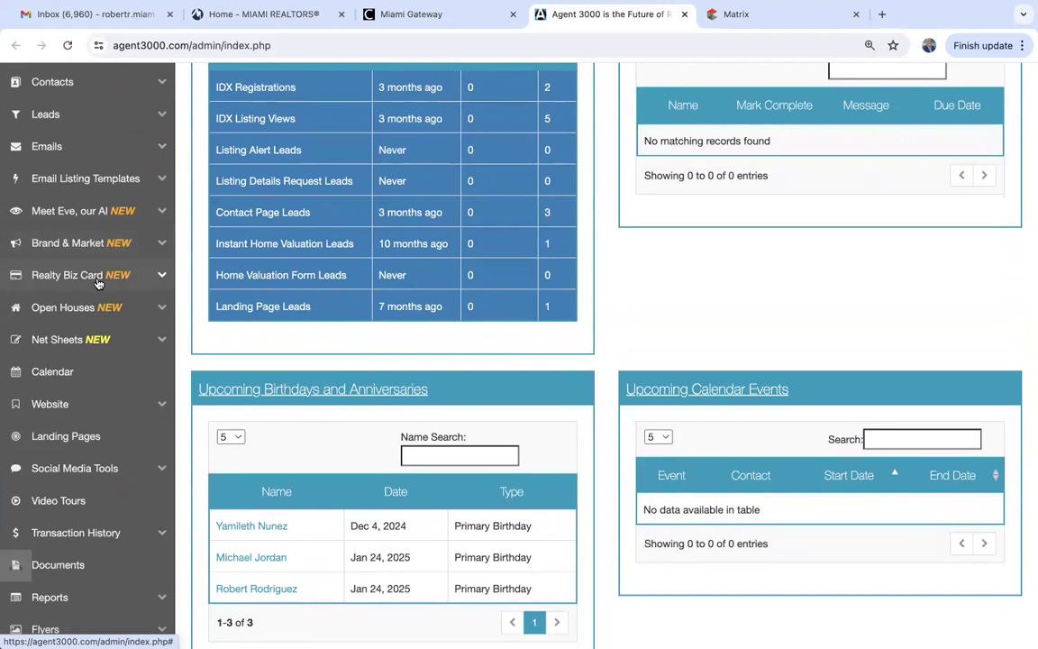
{"action": "scroll", "coordinate": [55, 398], "scroll_direction": "down", "scroll_amount": 1}
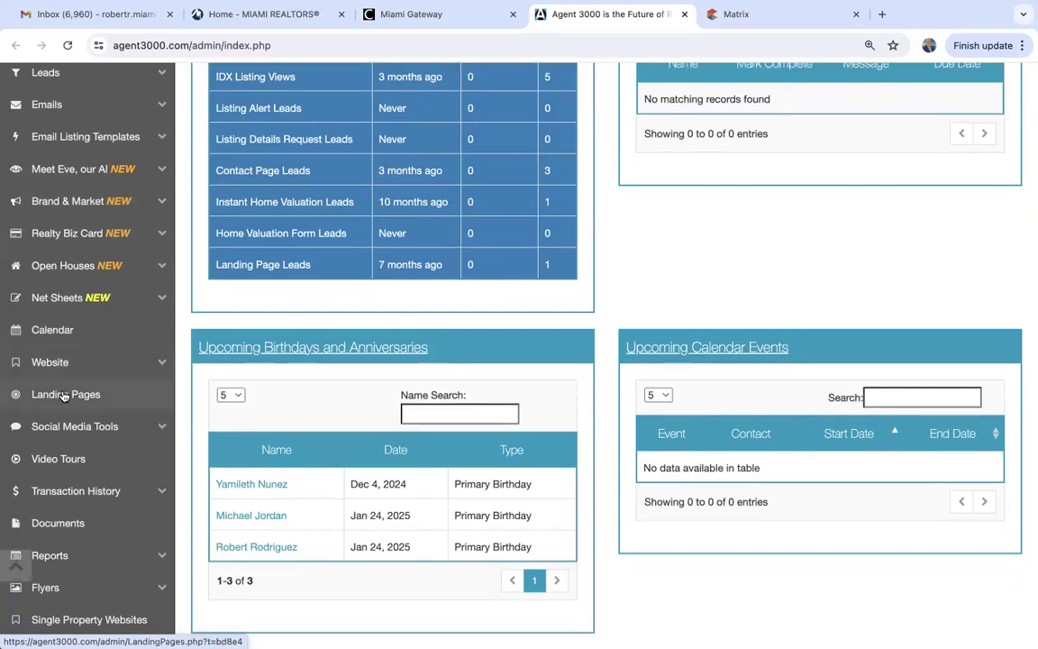
{"action": "scroll", "coordinate": [65, 392], "scroll_direction": "down", "scroll_amount": 1}
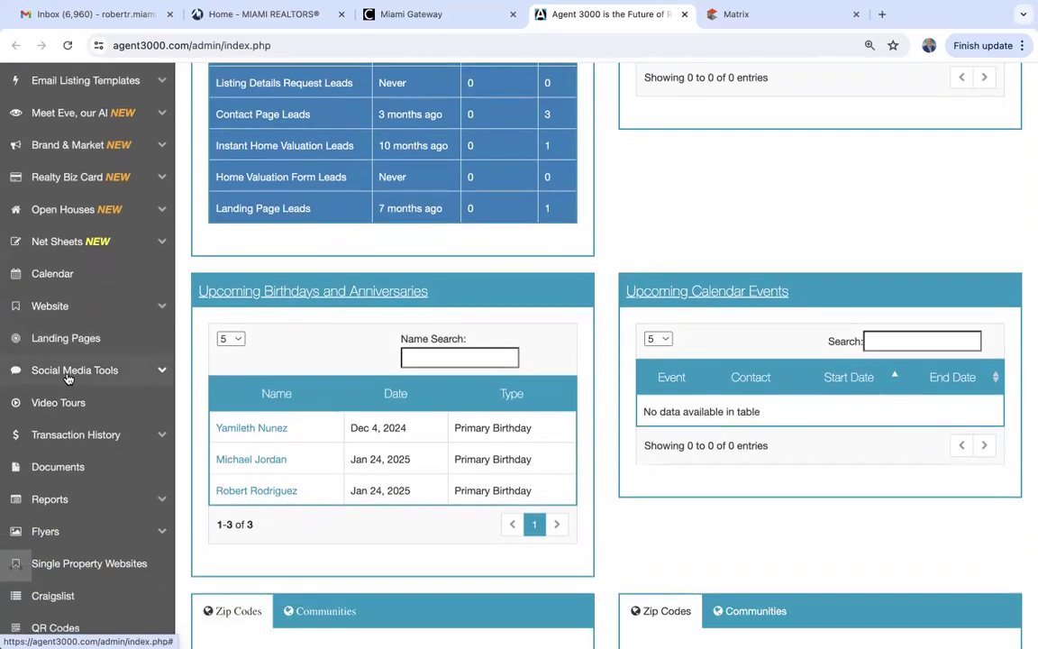
{"action": "scroll", "coordinate": [67, 379], "scroll_direction": "down", "scroll_amount": 3}
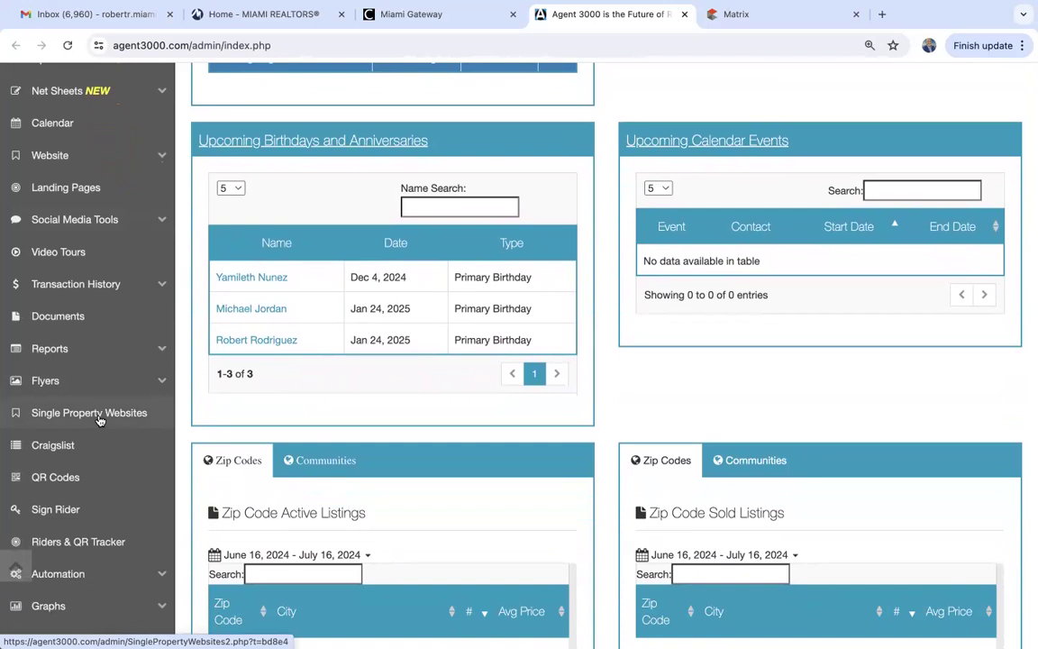
{"action": "scroll", "coordinate": [100, 421], "scroll_direction": "up", "scroll_amount": 5}
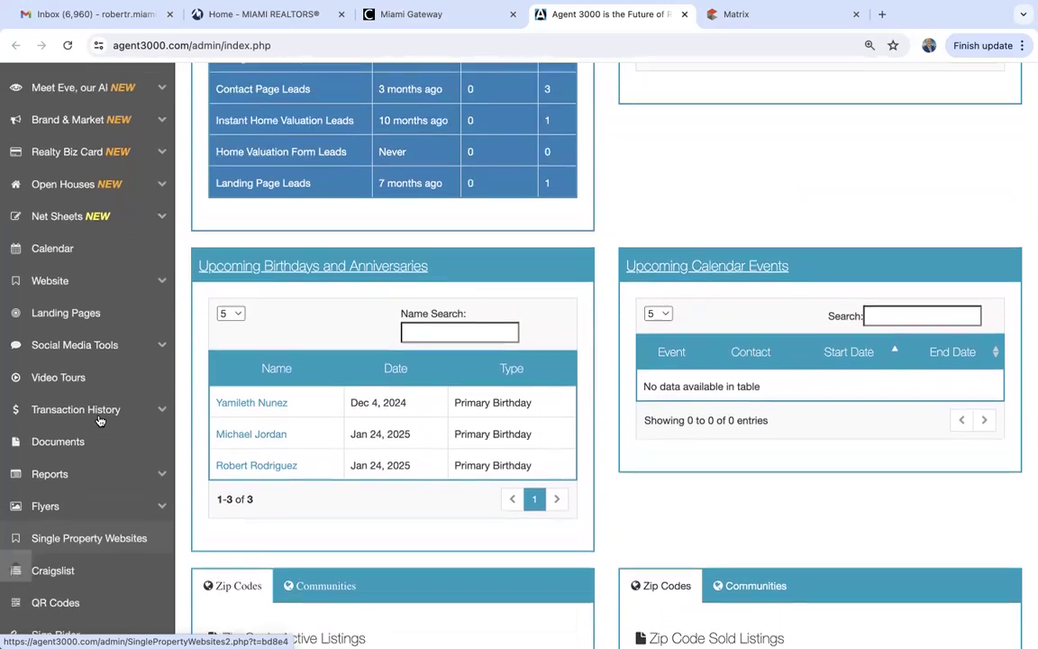
{"action": "scroll", "coordinate": [100, 421], "scroll_direction": "up", "scroll_amount": 2}
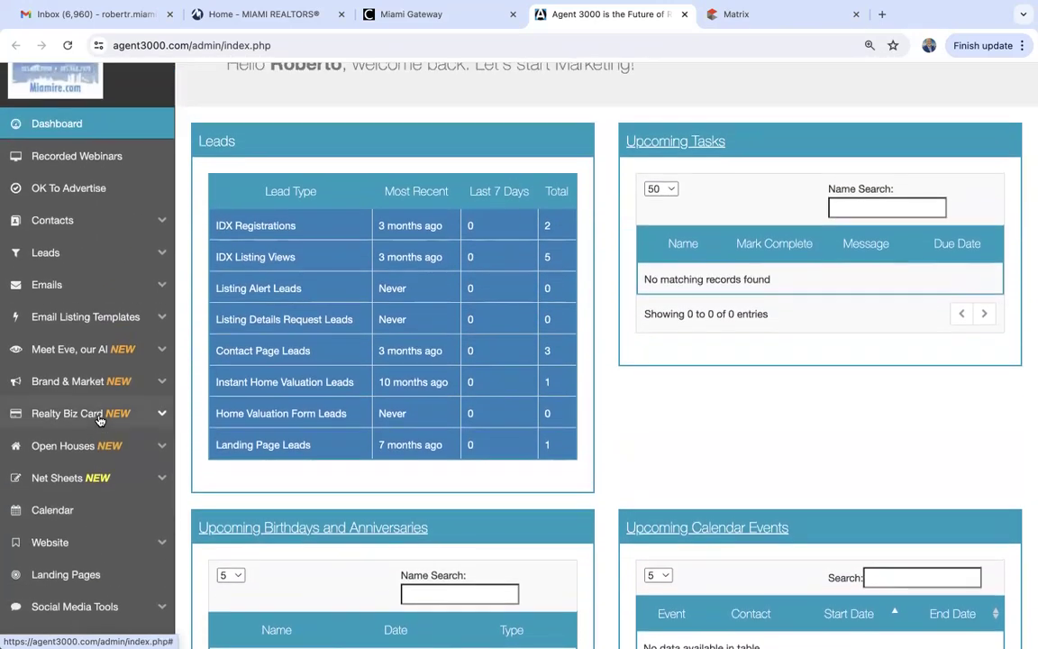
{"action": "left_click", "coordinate": [138, 383]}
{"action": "scroll", "coordinate": [138, 383], "scroll_direction": "down", "scroll_amount": 5}
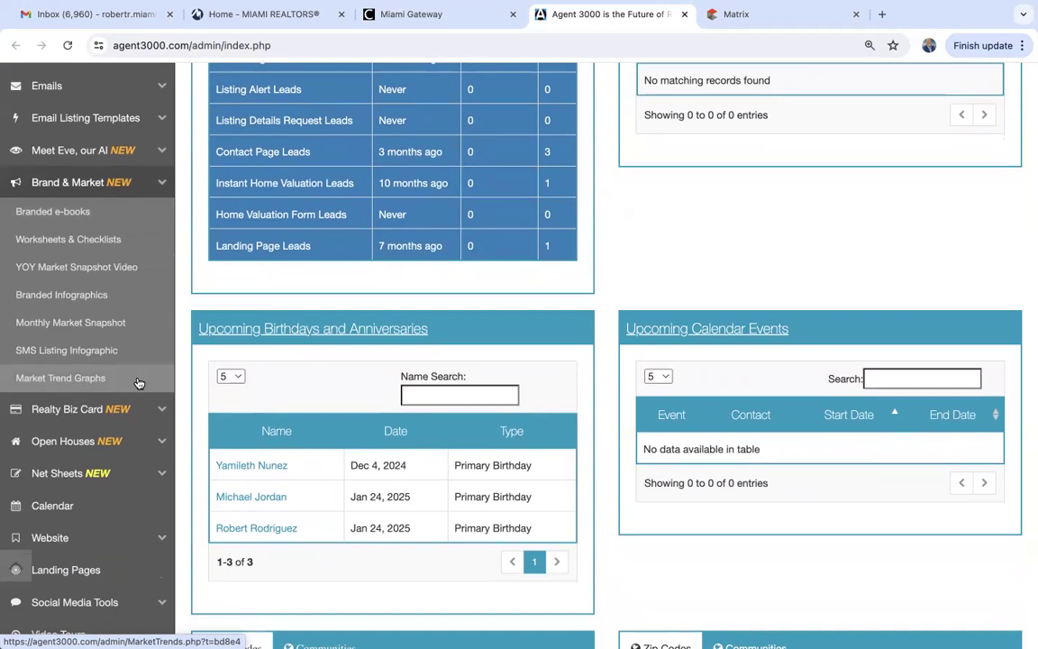
Open the Branded e-books page and choose Sellers Guide in the Choose e-book dropdown.
{"action": "left_click", "coordinate": [67, 211]}
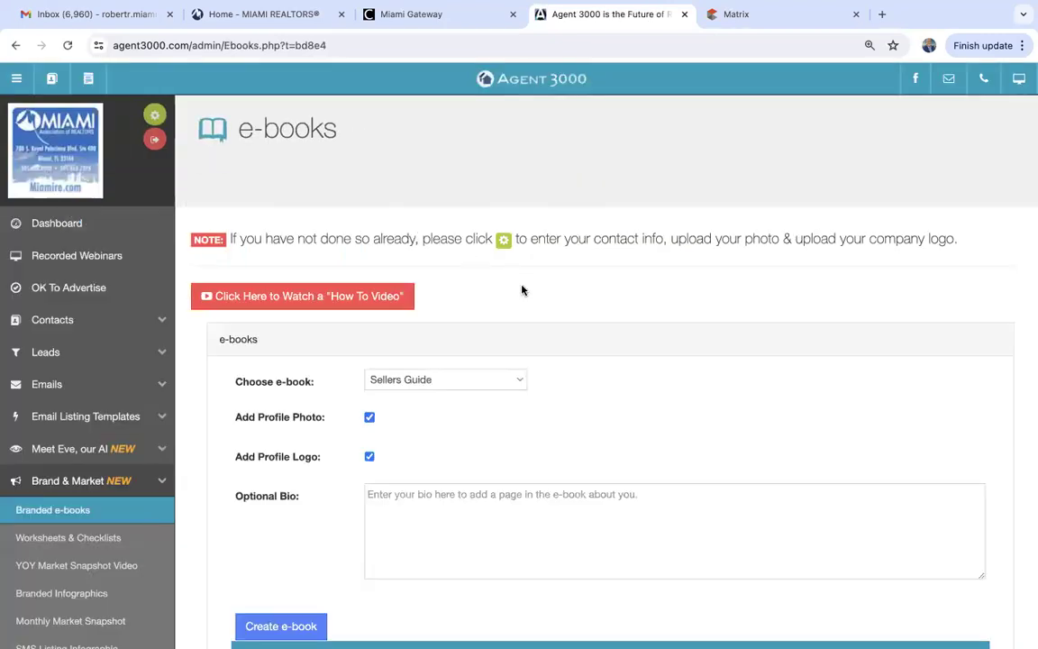
{"action": "scroll", "coordinate": [522, 289], "scroll_direction": "down", "scroll_amount": 2}
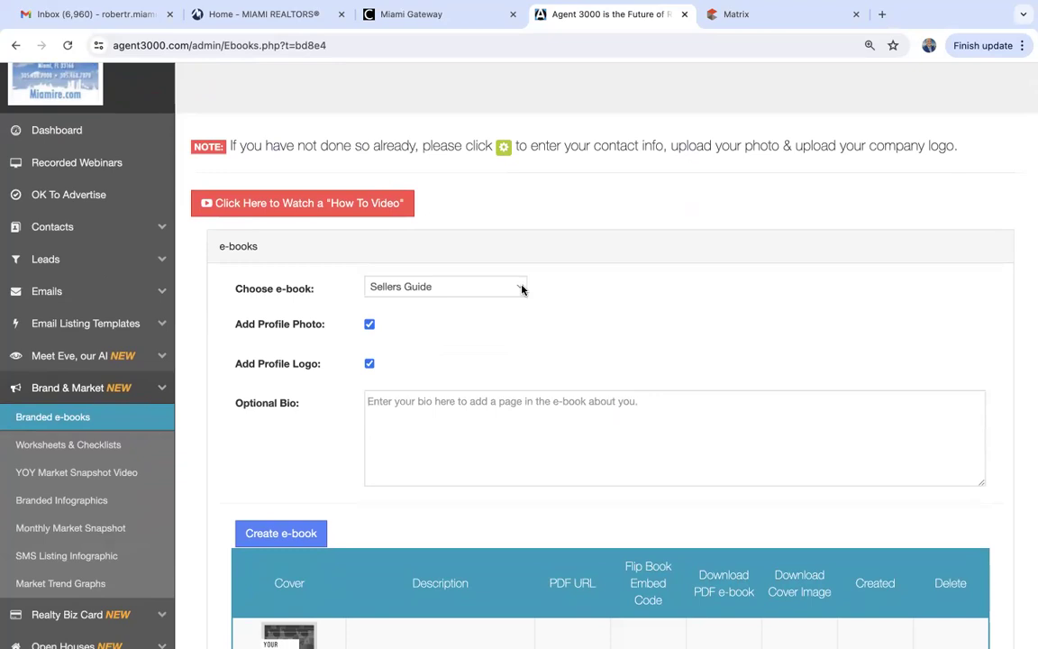
{"action": "left_click", "coordinate": [522, 289]}
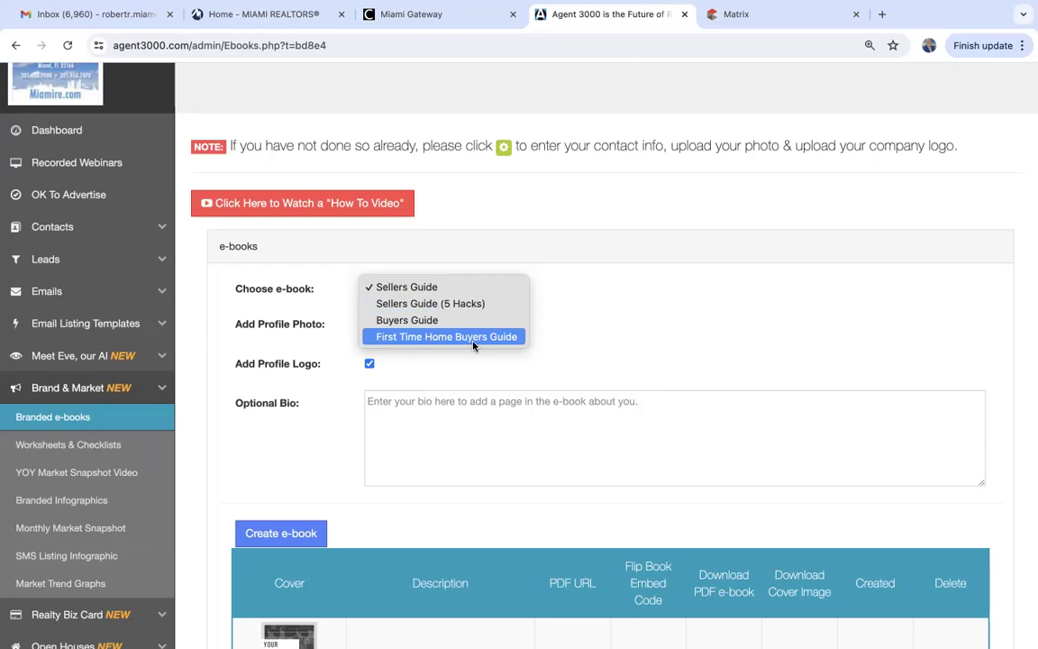
{"action": "left_click", "coordinate": [420, 288]}
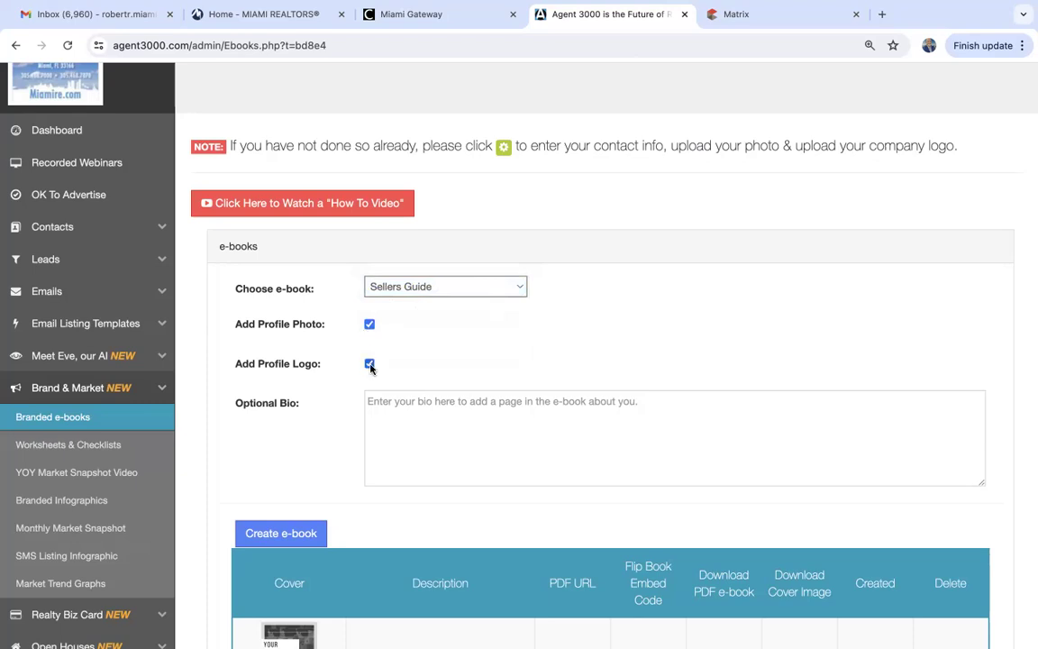
Select the Optional Bio box and bring the four-item branded e-books table into view.
{"action": "scroll", "coordinate": [405, 365], "scroll_direction": "down", "scroll_amount": 2}
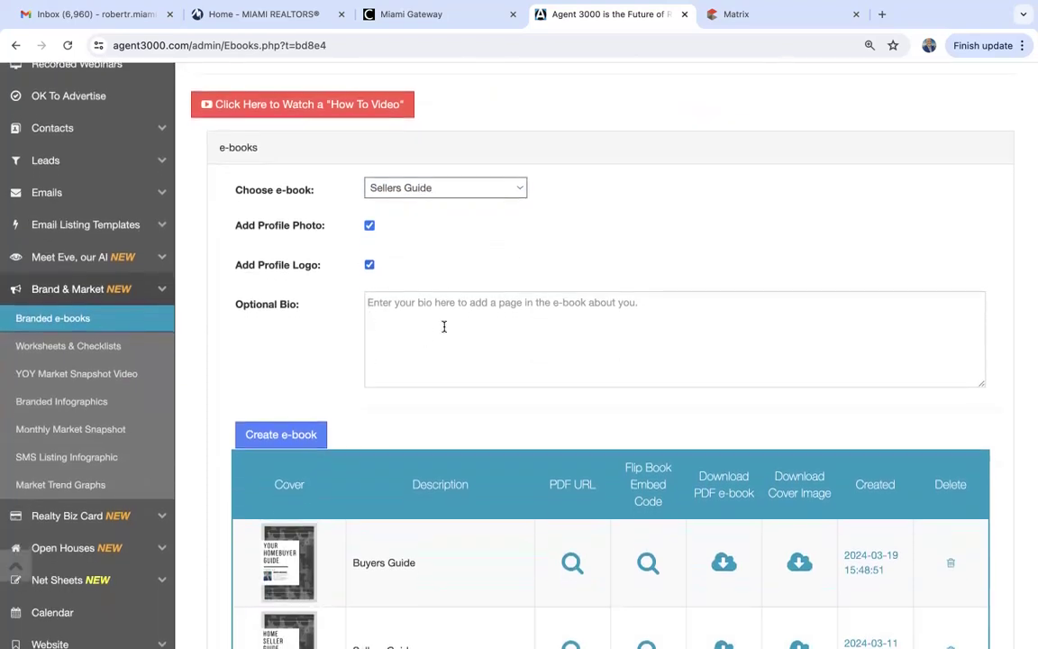
{"action": "left_click", "coordinate": [446, 326]}
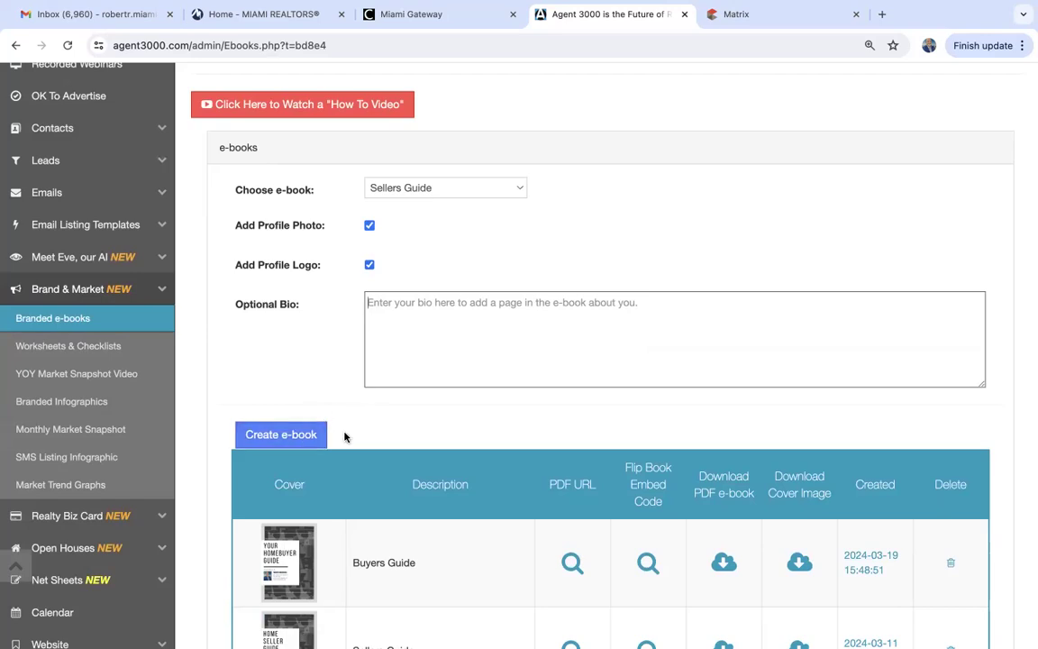
{"action": "scroll", "coordinate": [345, 437], "scroll_direction": "down", "scroll_amount": 3}
{"action": "scroll", "coordinate": [345, 438], "scroll_direction": "down", "scroll_amount": 5}
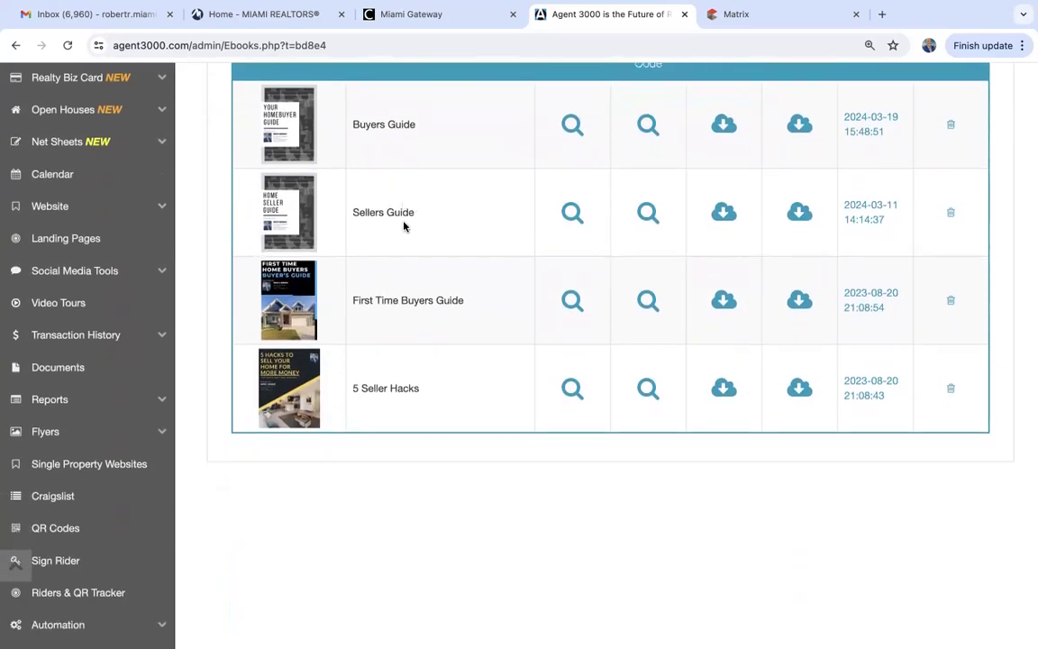
{"action": "scroll", "coordinate": [398, 478], "scroll_direction": "up", "scroll_amount": 2}
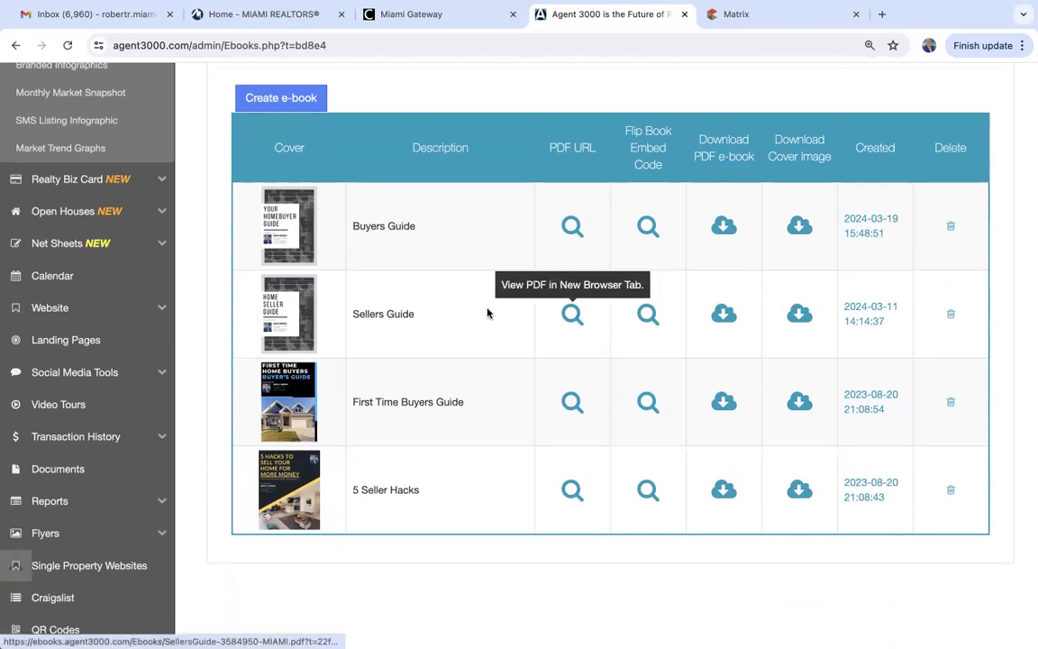
Open the Sellers Guide PDF in a new tab and zoom it out to 67%.
{"action": "left_click", "coordinate": [571, 313]}
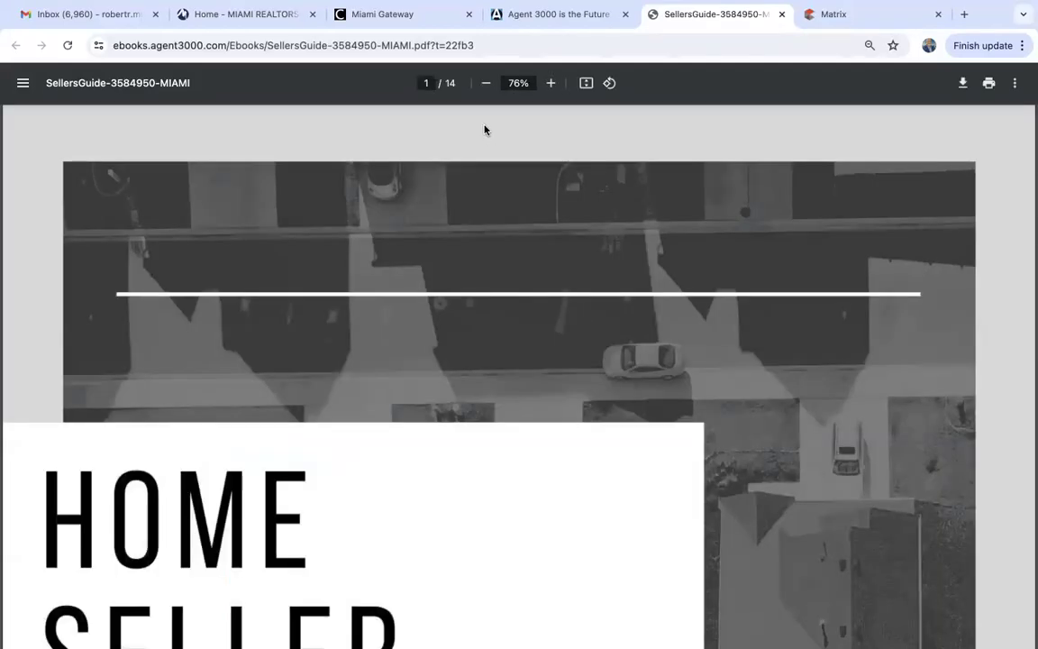
{"action": "left_click", "coordinate": [485, 83]}
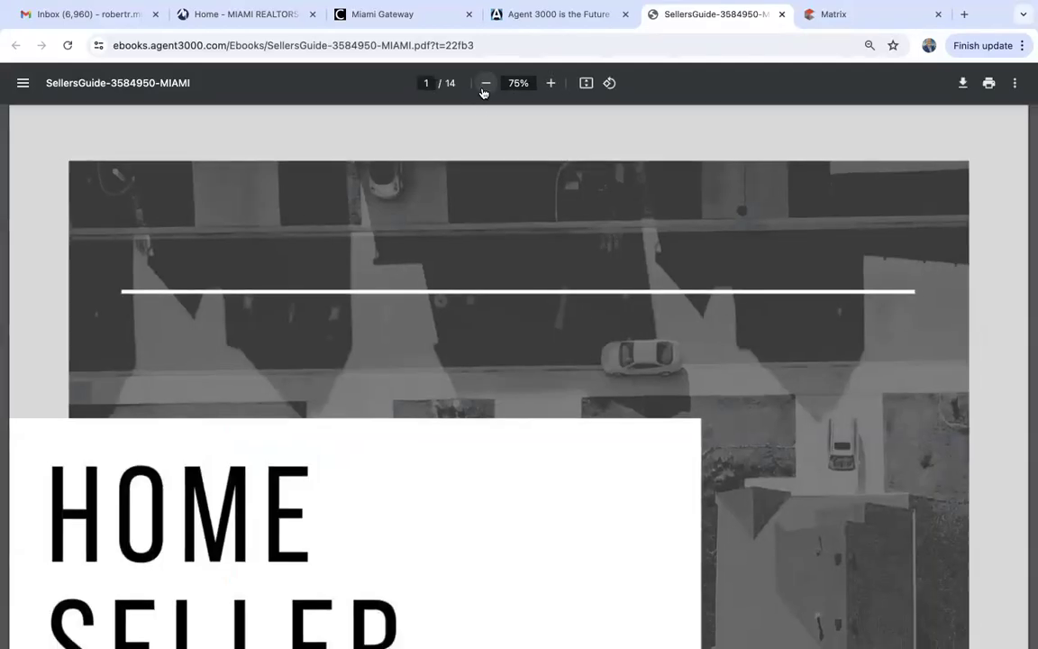
{"action": "left_click", "coordinate": [485, 83]}
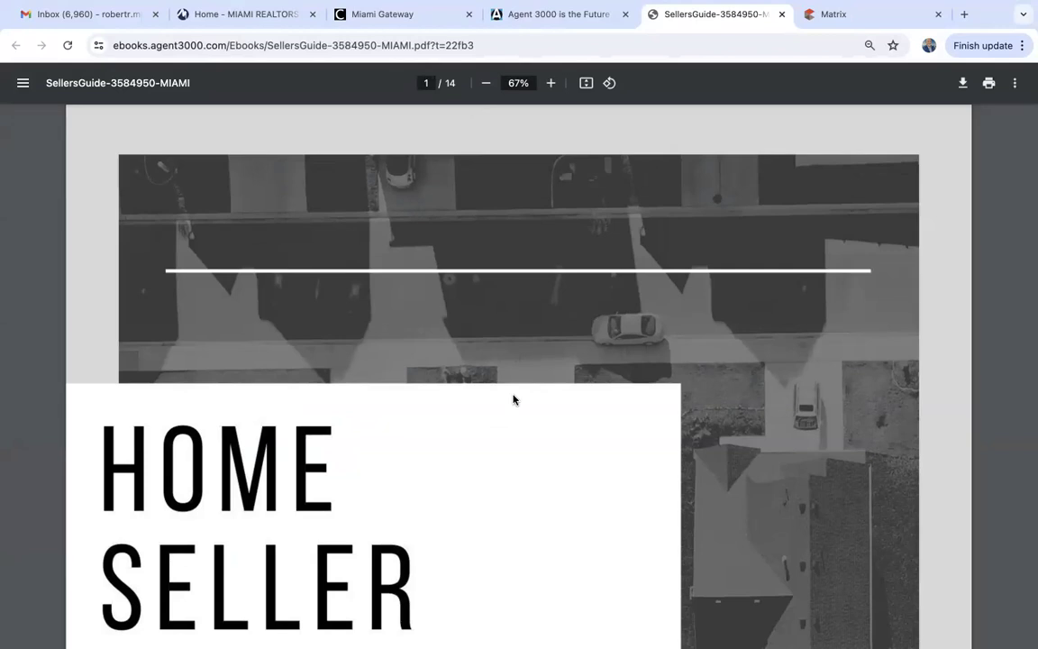
Read through the 14-page Sellers Guide PDF to its contents page.
{"action": "scroll", "coordinate": [514, 399], "scroll_direction": "down", "scroll_amount": 5}
{"action": "scroll", "coordinate": [512, 399], "scroll_direction": "down", "scroll_amount": 3}
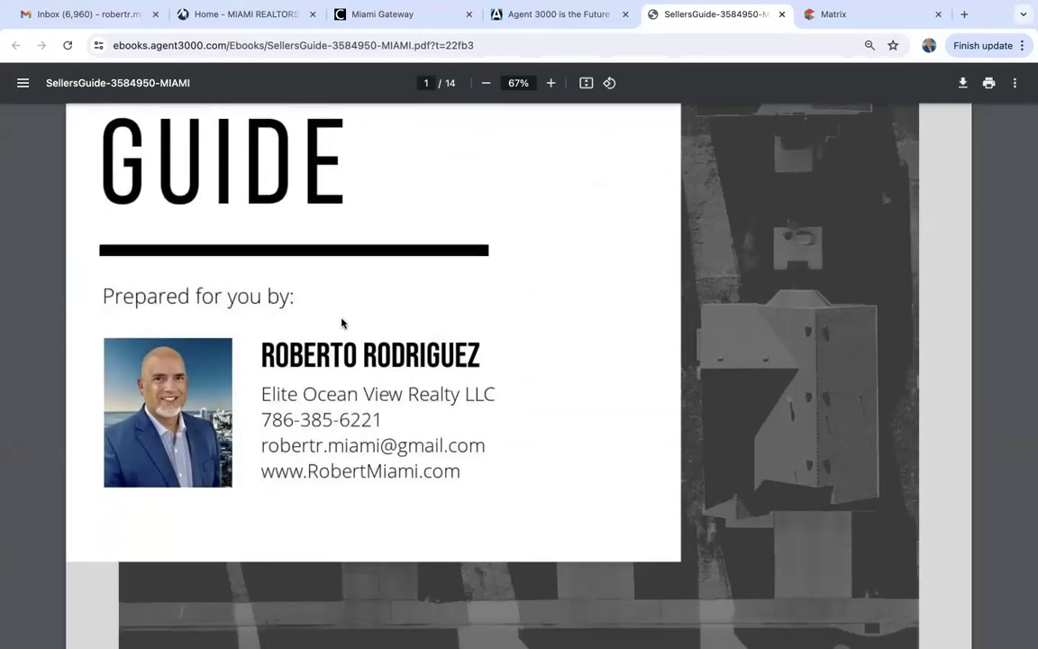
{"action": "scroll", "coordinate": [389, 516], "scroll_direction": "down", "scroll_amount": 10}
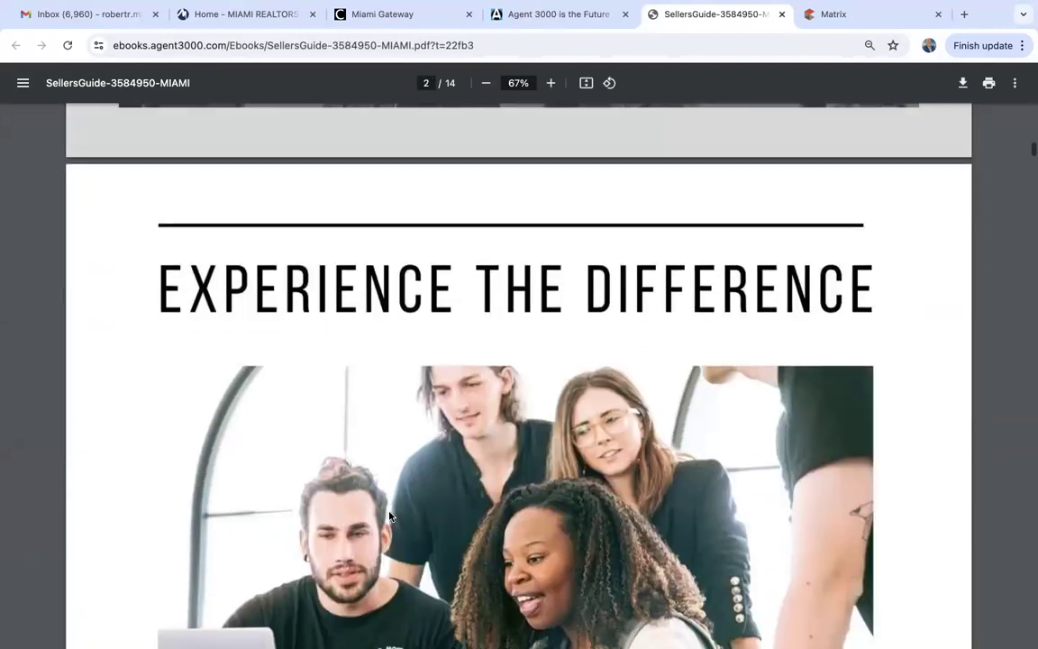
{"action": "scroll", "coordinate": [389, 516], "scroll_direction": "down", "scroll_amount": 10}
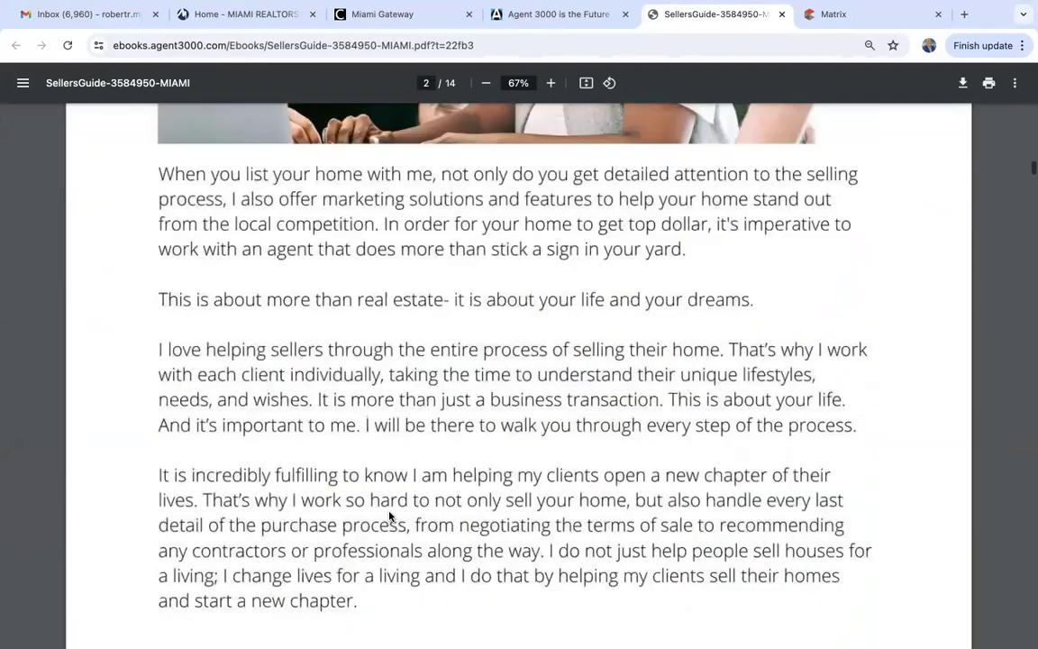
{"action": "scroll", "coordinate": [389, 516], "scroll_direction": "down", "scroll_amount": 10}
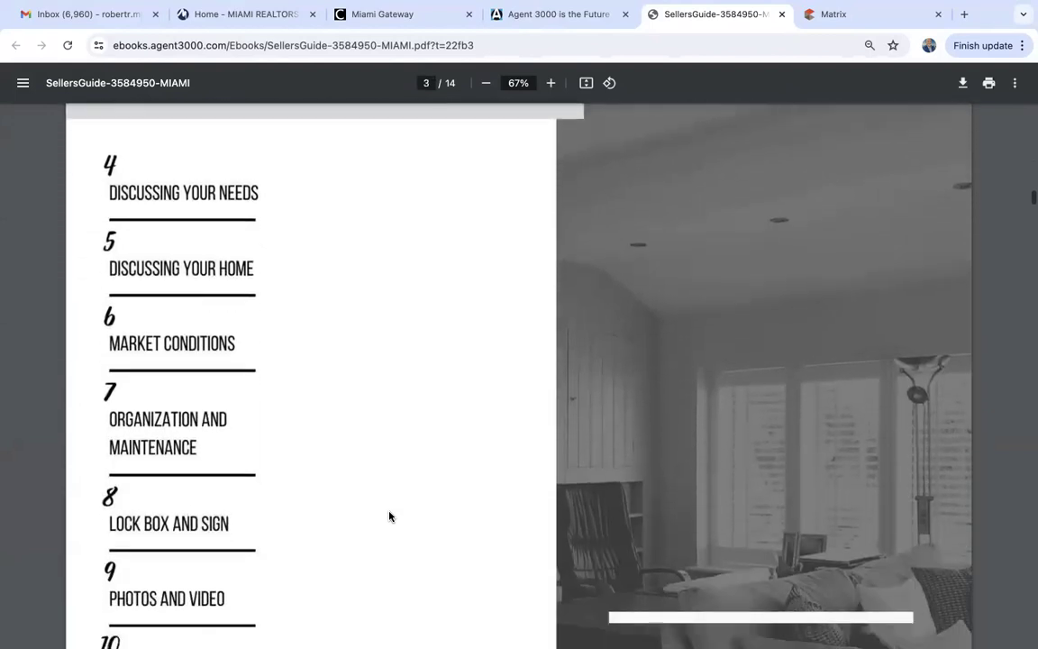
{"action": "scroll", "coordinate": [389, 515], "scroll_direction": "up", "scroll_amount": 3}
{"action": "scroll", "coordinate": [390, 515], "scroll_direction": "down", "scroll_amount": 2}
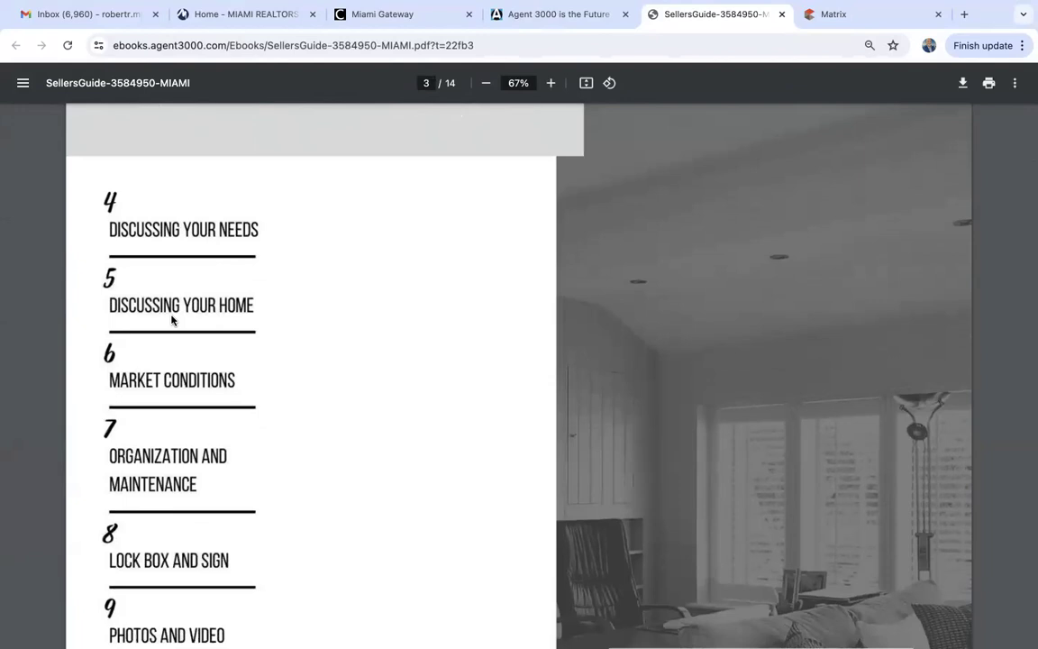
{"action": "scroll", "coordinate": [237, 320], "scroll_direction": "down", "scroll_amount": 3}
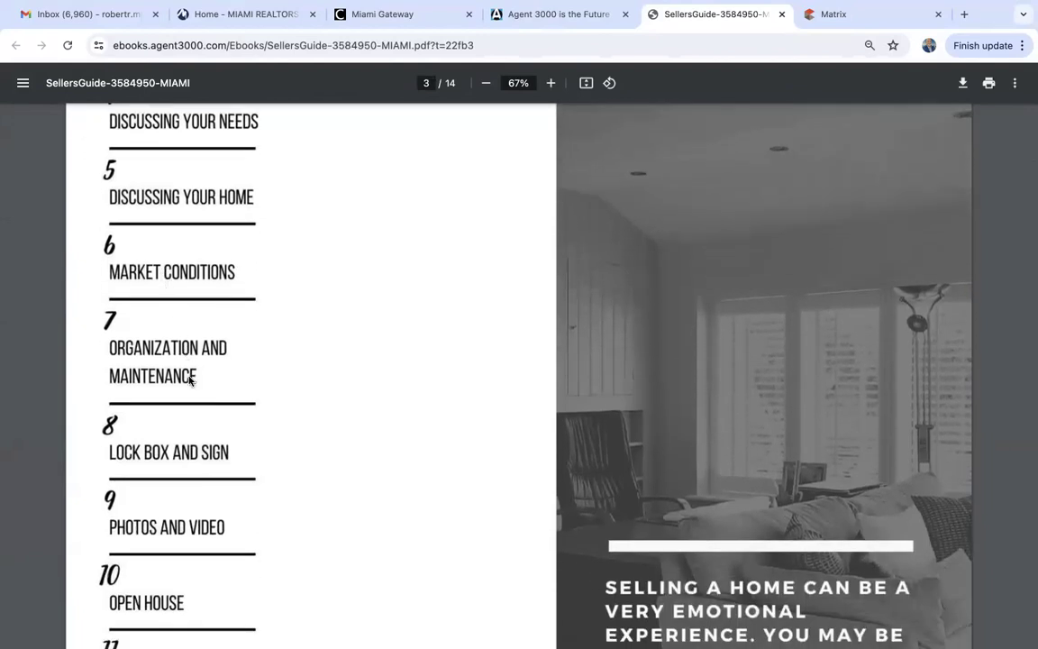
{"action": "scroll", "coordinate": [189, 380], "scroll_direction": "down", "scroll_amount": 3}
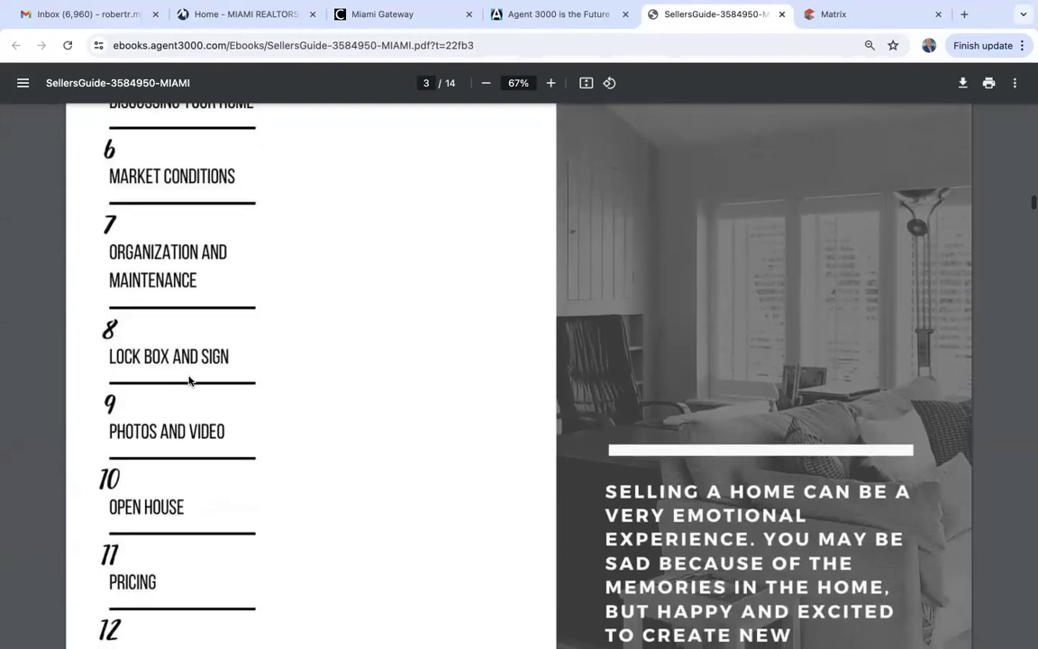
{"action": "scroll", "coordinate": [189, 380], "scroll_direction": "down", "scroll_amount": 1}
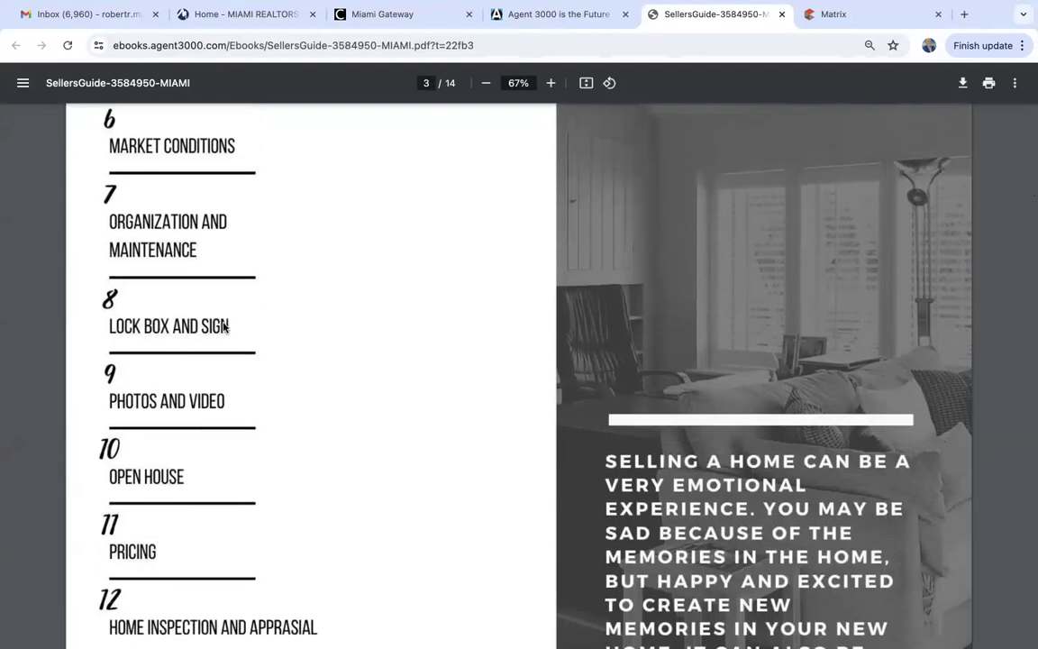
{"action": "scroll", "coordinate": [224, 328], "scroll_direction": "down", "scroll_amount": 3}
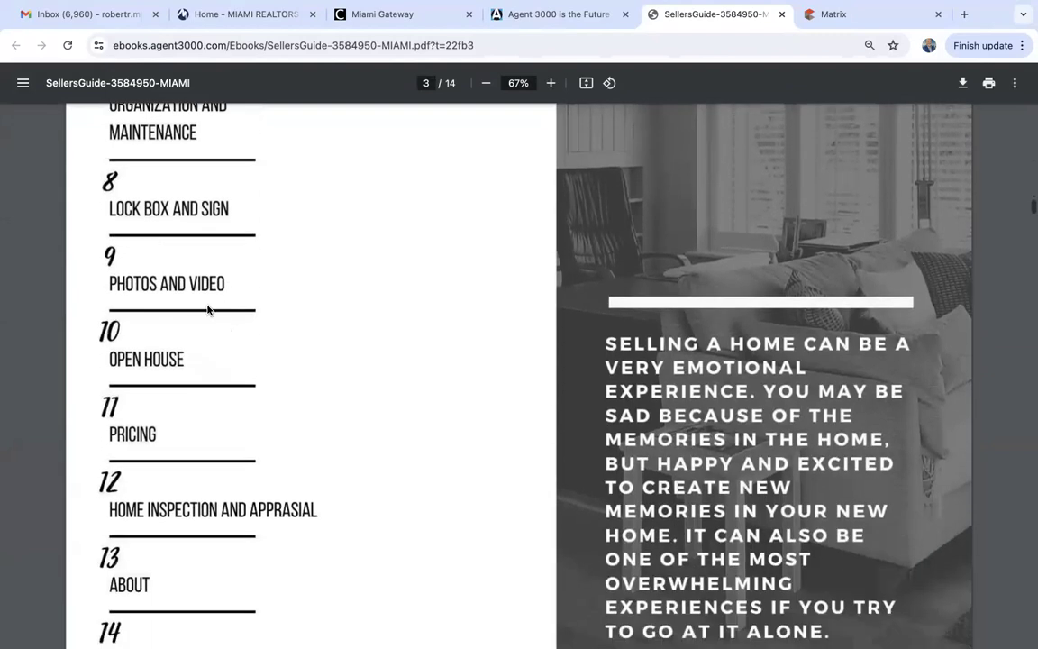
{"action": "scroll", "coordinate": [190, 297], "scroll_direction": "down", "scroll_amount": 3}
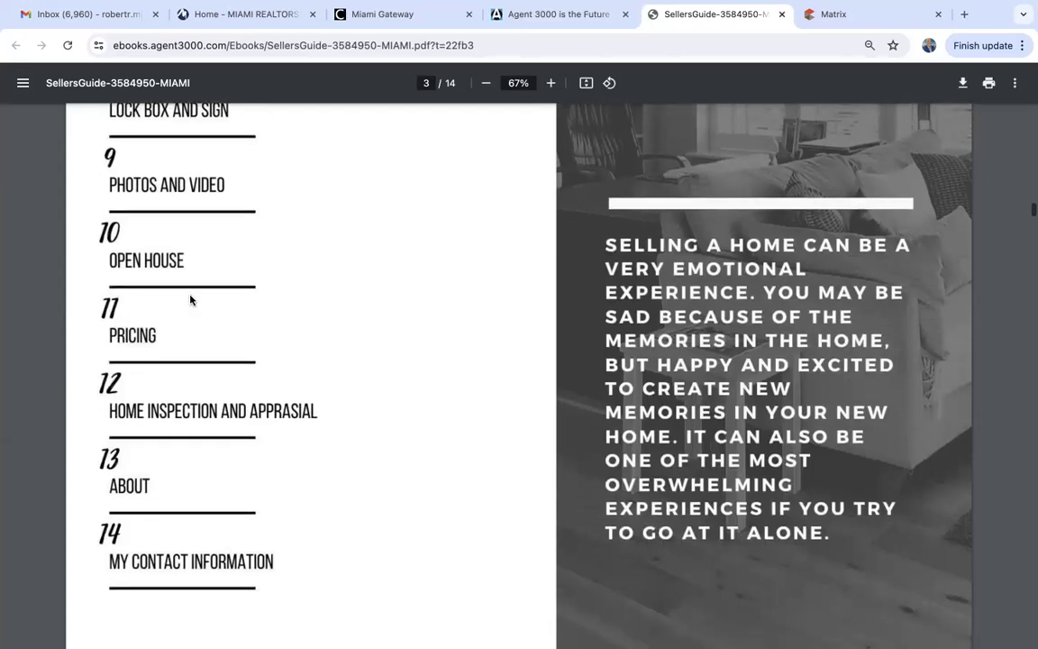
{"action": "scroll", "coordinate": [138, 349], "scroll_direction": "down", "scroll_amount": 3}
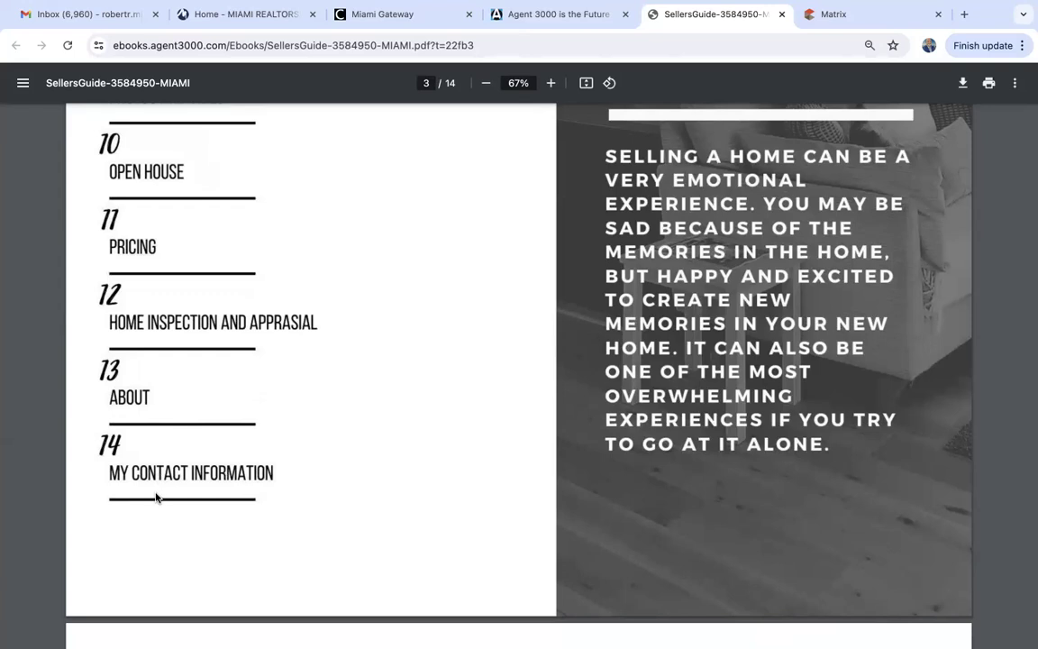
{"action": "scroll", "coordinate": [277, 449], "scroll_direction": "down", "scroll_amount": 9}
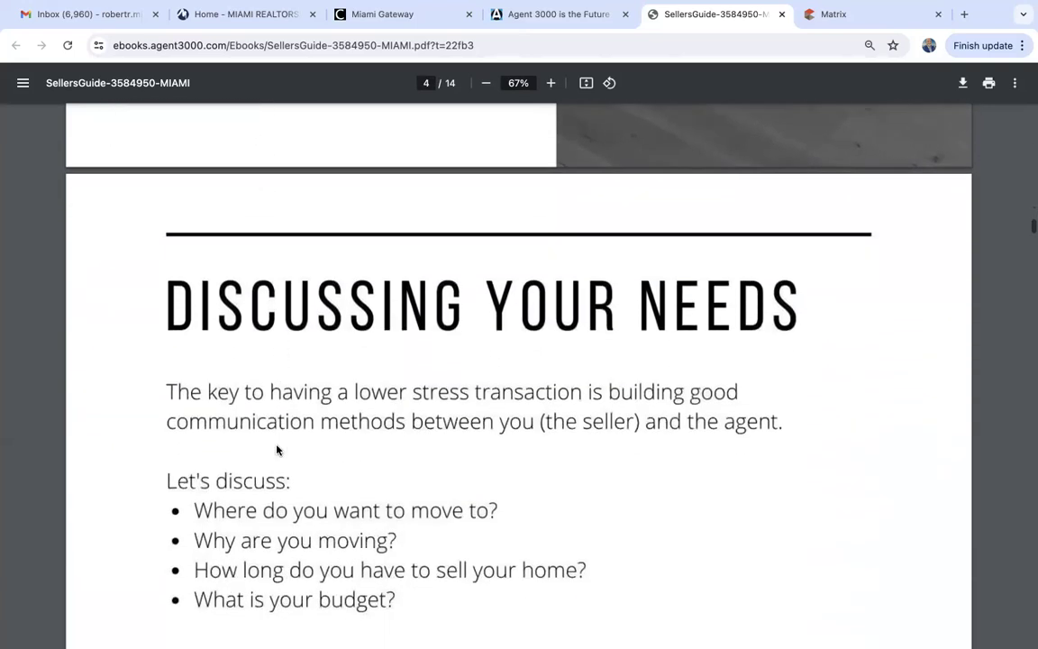
{"action": "scroll", "coordinate": [277, 450], "scroll_direction": "down", "scroll_amount": 10}
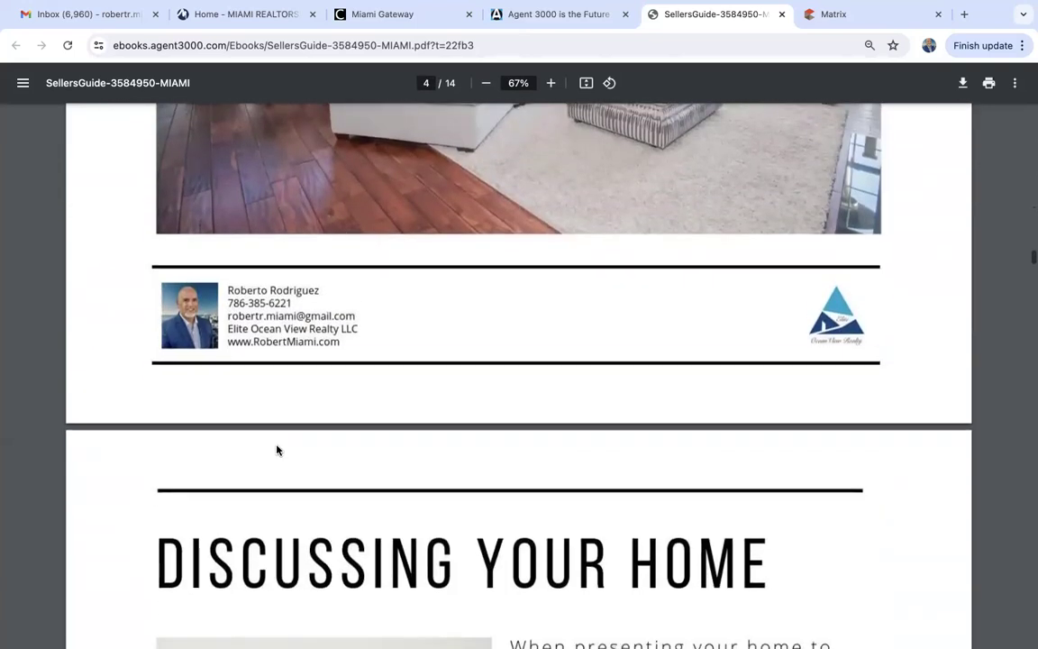
{"action": "scroll", "coordinate": [276, 450], "scroll_direction": "down", "scroll_amount": 10}
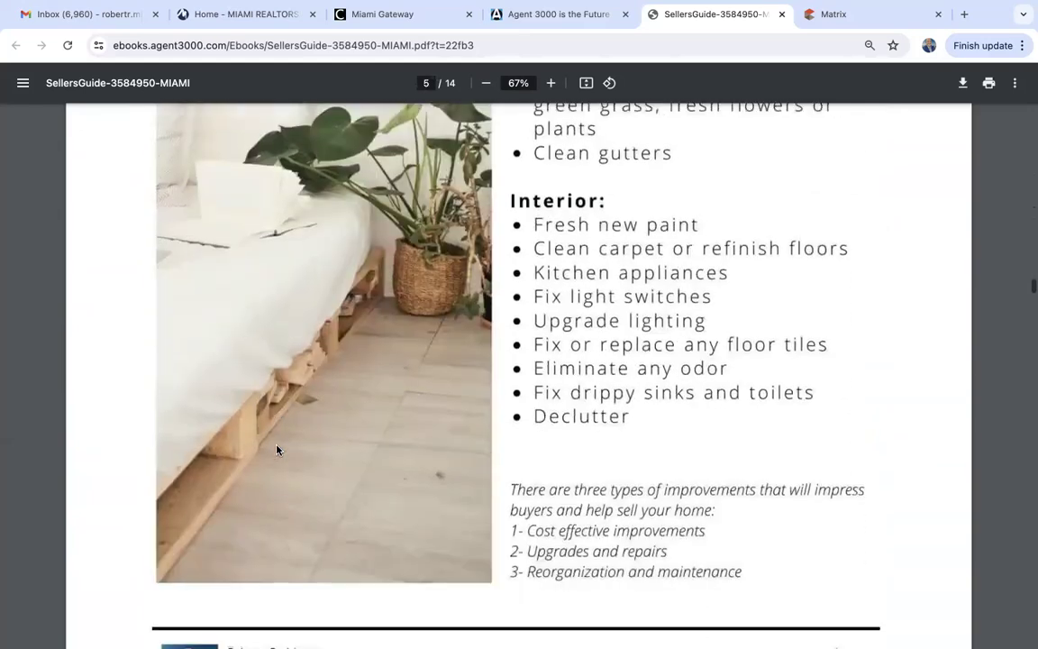
{"action": "scroll", "coordinate": [277, 450], "scroll_direction": "down", "scroll_amount": 10}
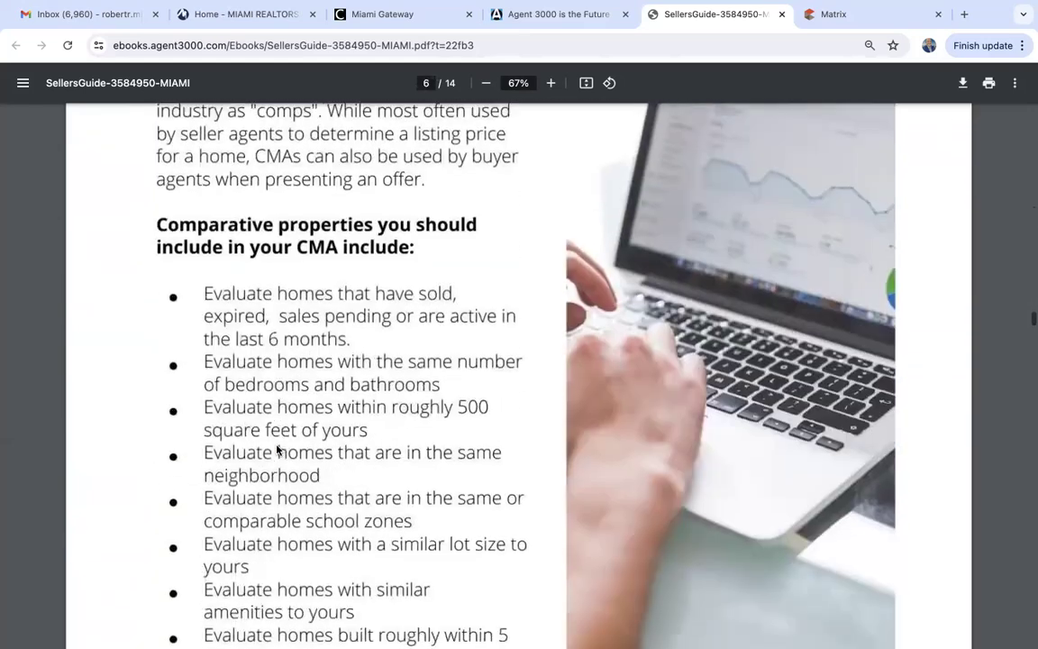
{"action": "scroll", "coordinate": [277, 450], "scroll_direction": "down", "scroll_amount": 10}
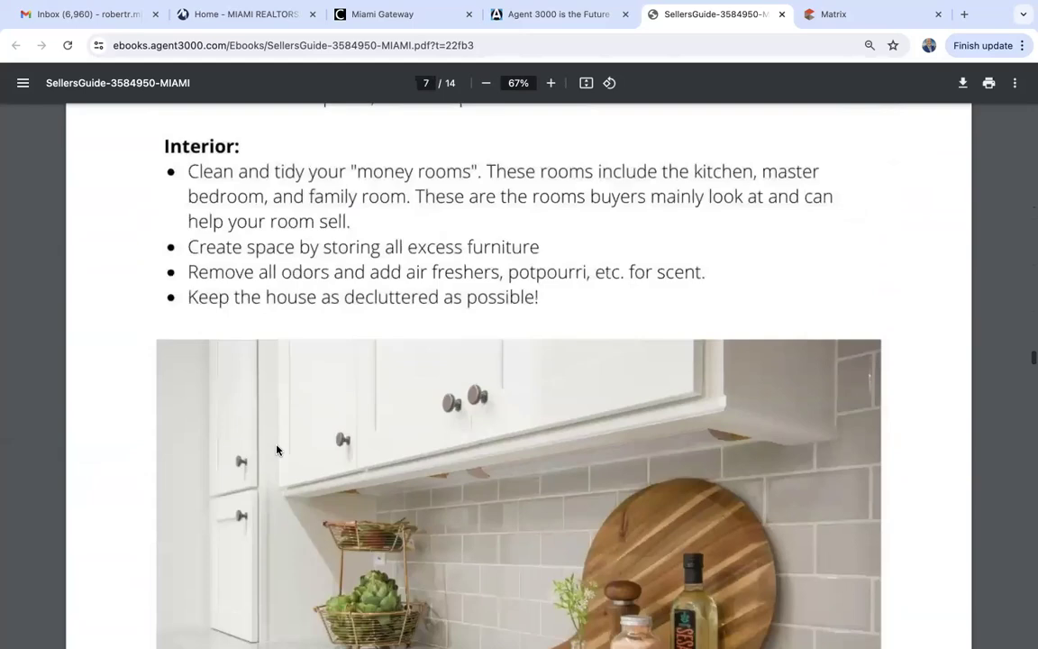
{"action": "scroll", "coordinate": [277, 450], "scroll_direction": "down", "scroll_amount": 10}
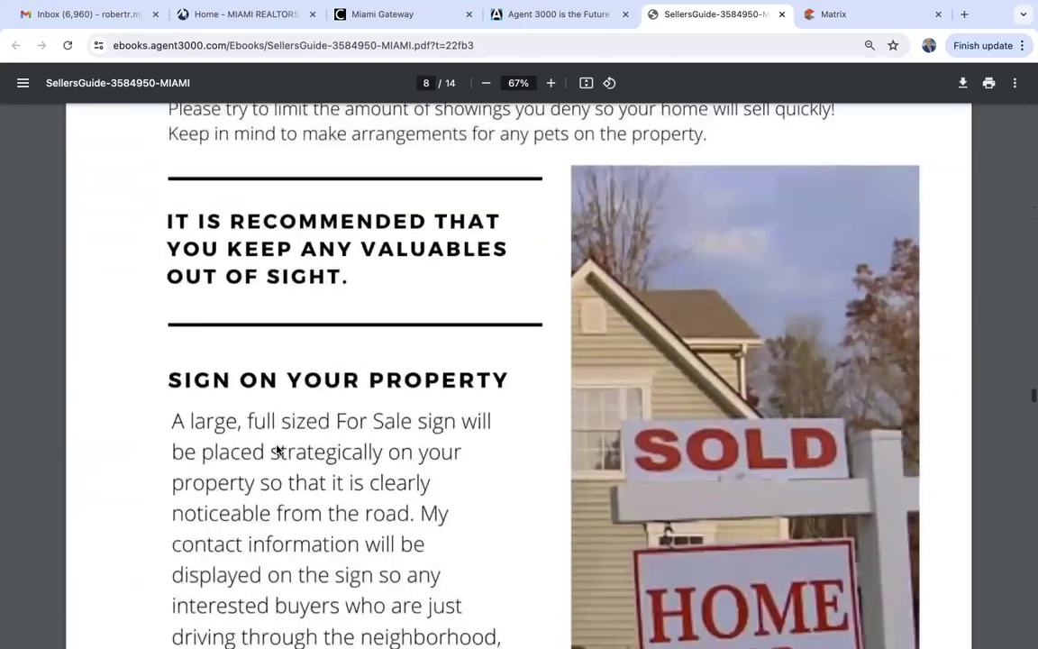
{"action": "scroll", "coordinate": [277, 450], "scroll_direction": "down", "scroll_amount": 10}
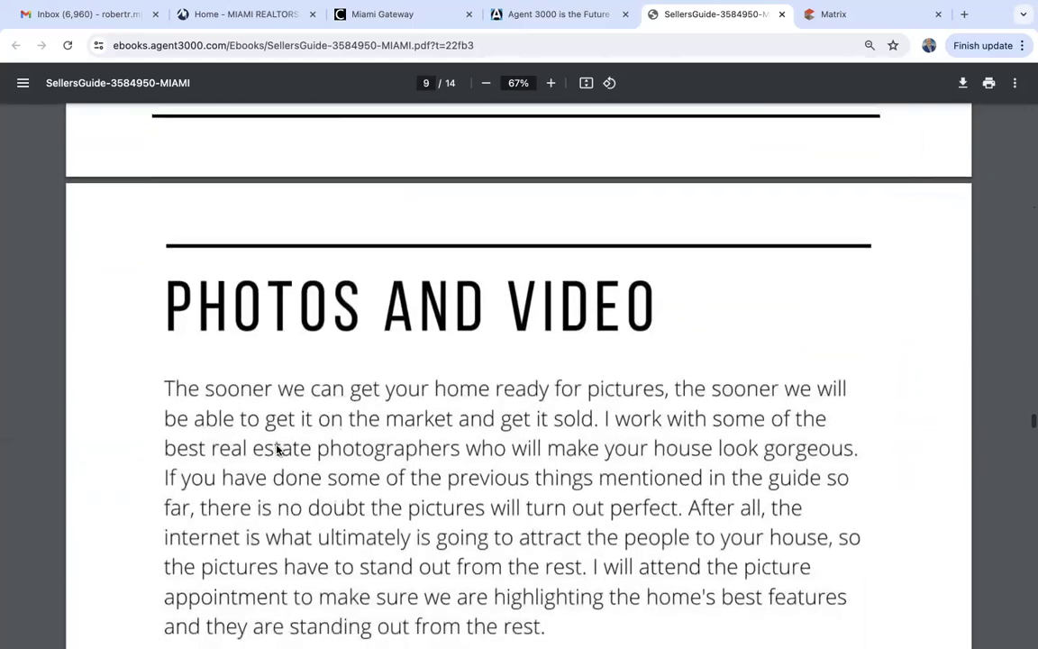
{"action": "scroll", "coordinate": [277, 449], "scroll_direction": "down", "scroll_amount": 10}
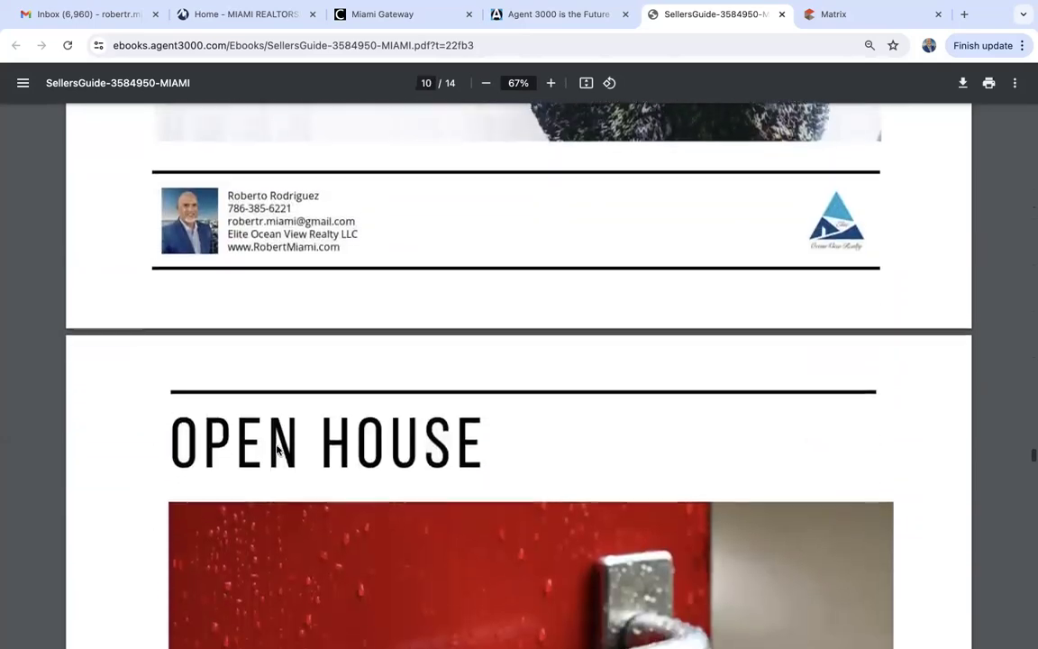
{"action": "scroll", "coordinate": [276, 450], "scroll_direction": "down", "scroll_amount": 10}
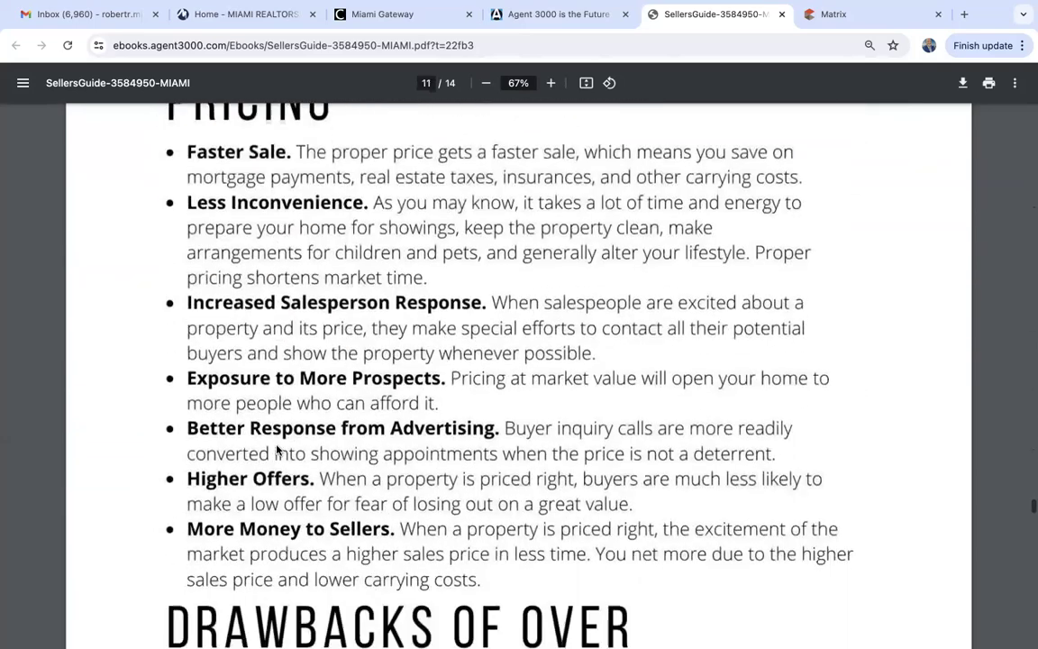
{"action": "scroll", "coordinate": [277, 450], "scroll_direction": "down", "scroll_amount": 10}
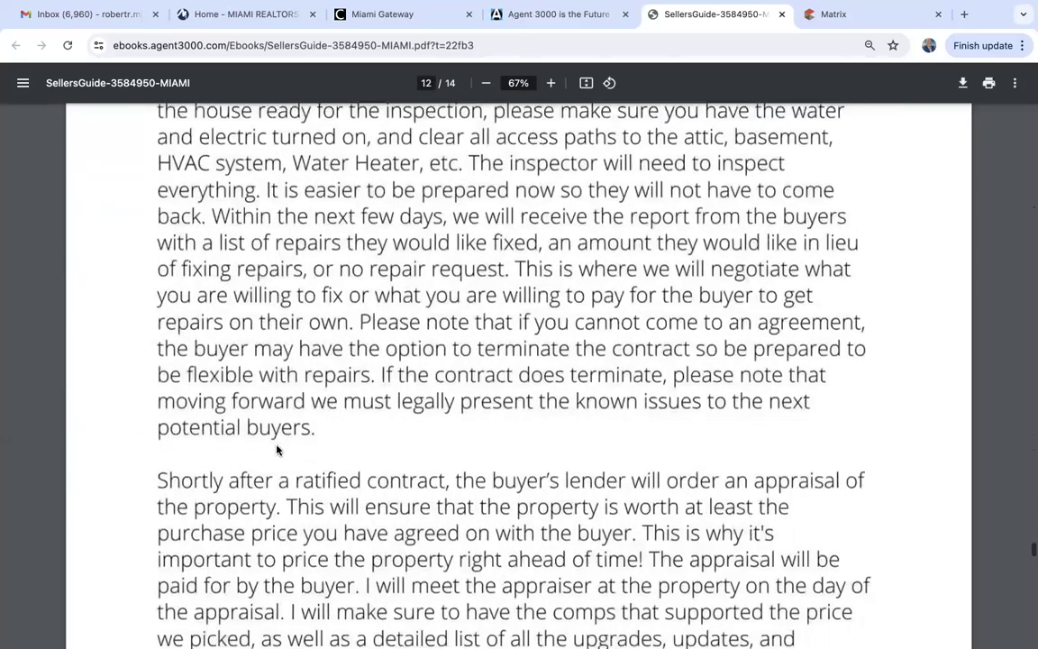
{"action": "scroll", "coordinate": [277, 449], "scroll_direction": "down", "scroll_amount": 10}
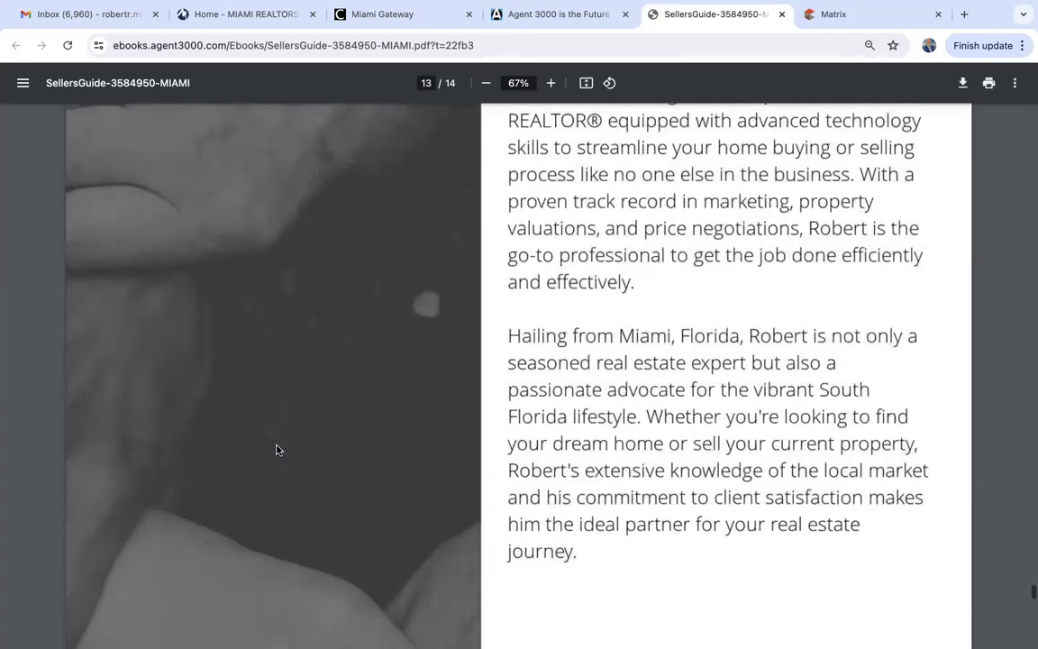
{"action": "scroll", "coordinate": [277, 450], "scroll_direction": "up", "scroll_amount": 1}
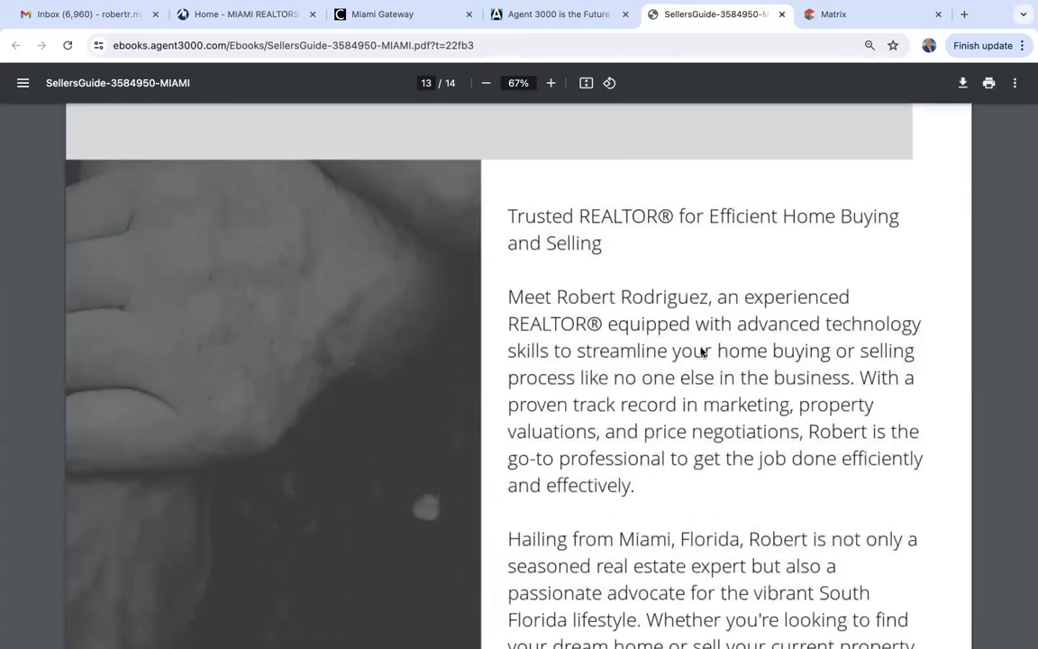
{"action": "scroll", "coordinate": [701, 351], "scroll_direction": "down", "scroll_amount": 1}
{"action": "scroll", "coordinate": [701, 351], "scroll_direction": "up", "scroll_amount": 3}
{"action": "scroll", "coordinate": [702, 352], "scroll_direction": "down", "scroll_amount": 7}
{"action": "scroll", "coordinate": [701, 352], "scroll_direction": "down", "scroll_amount": 7}
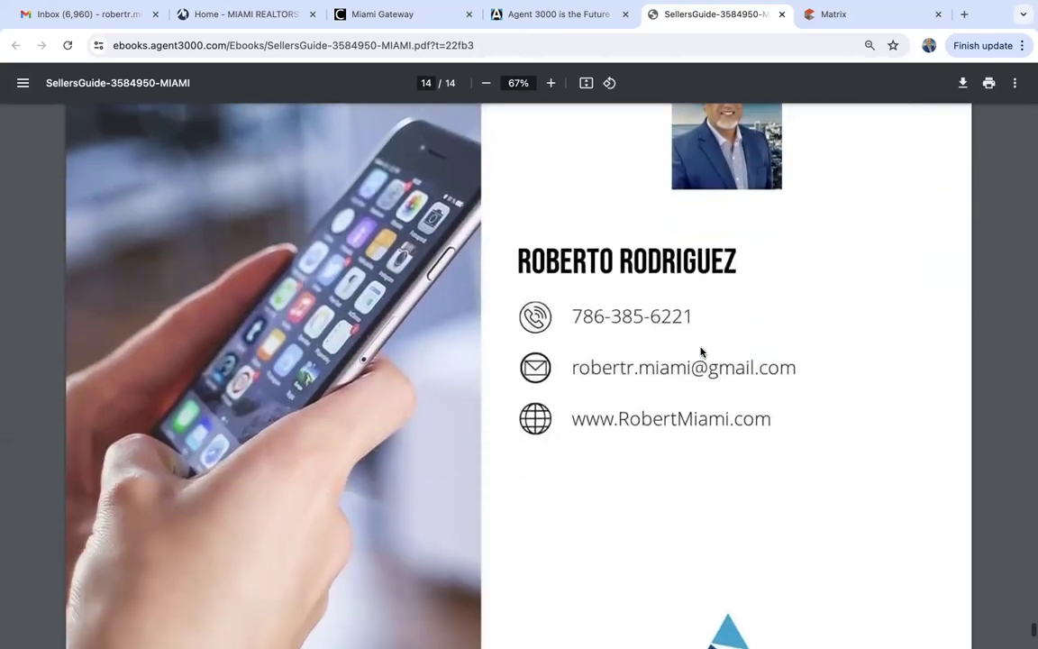
{"action": "scroll", "coordinate": [701, 352], "scroll_direction": "down", "scroll_amount": 5}
{"action": "scroll", "coordinate": [701, 351], "scroll_direction": "down", "scroll_amount": 3}
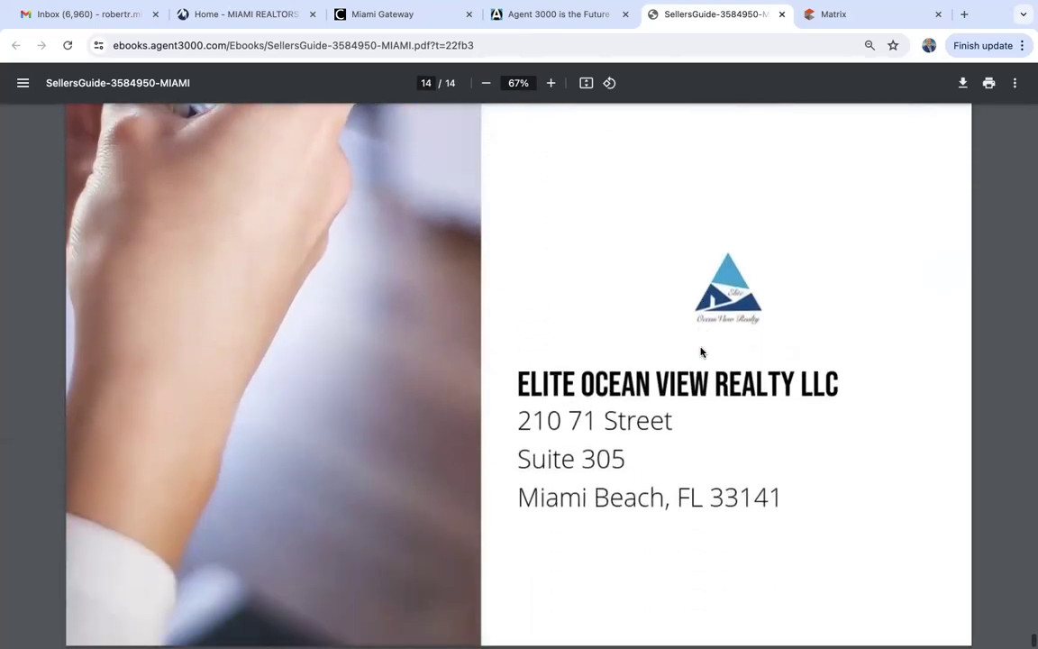
{"action": "scroll", "coordinate": [701, 351], "scroll_direction": "up", "scroll_amount": 20}
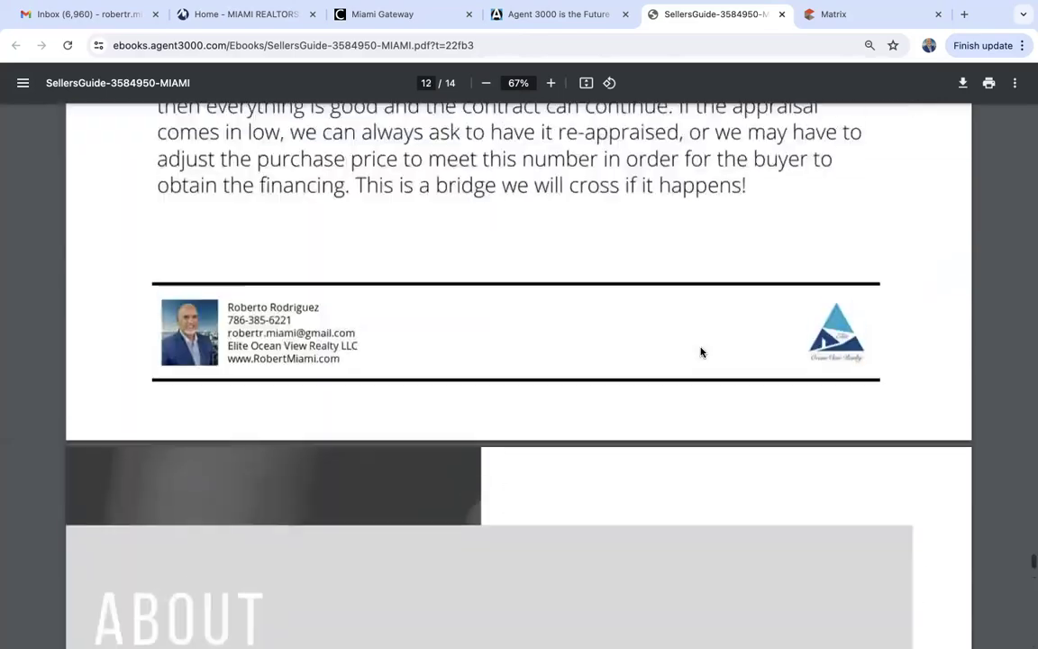
{"action": "scroll", "coordinate": [701, 351], "scroll_direction": "up", "scroll_amount": 20}
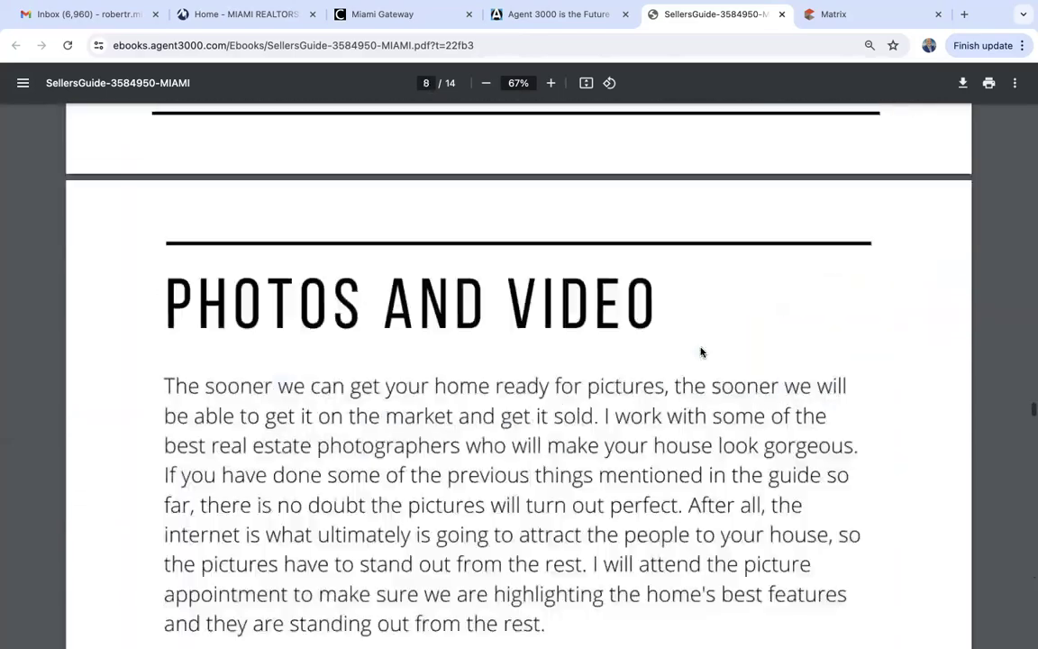
{"action": "scroll", "coordinate": [701, 352], "scroll_direction": "up", "scroll_amount": 15}
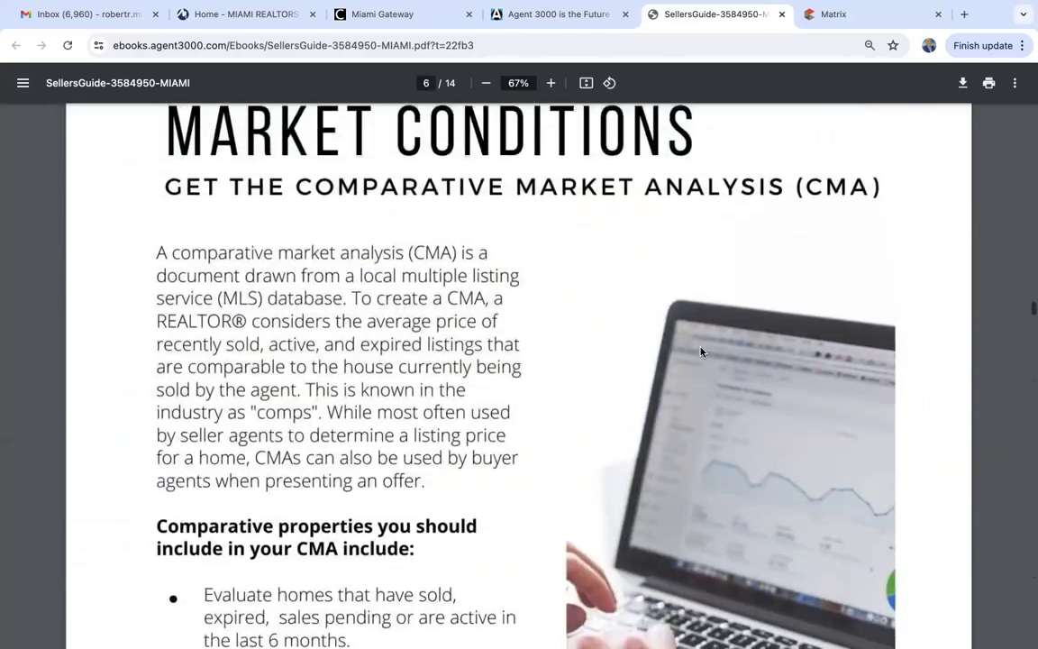
{"action": "scroll", "coordinate": [702, 352], "scroll_direction": "up", "scroll_amount": 12}
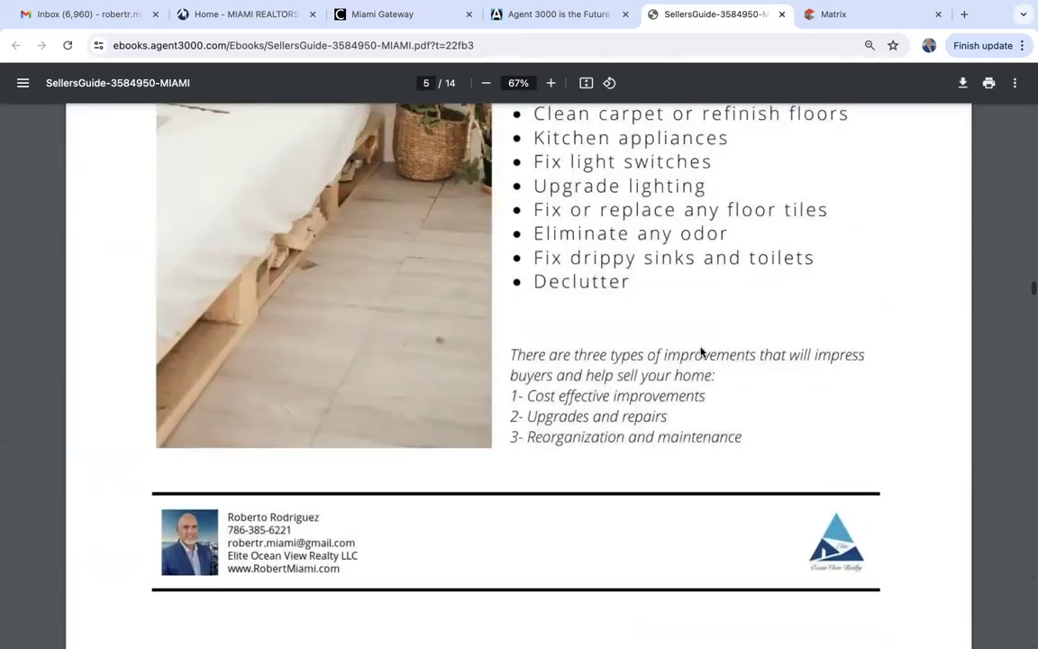
{"action": "scroll", "coordinate": [701, 352], "scroll_direction": "up", "scroll_amount": 12}
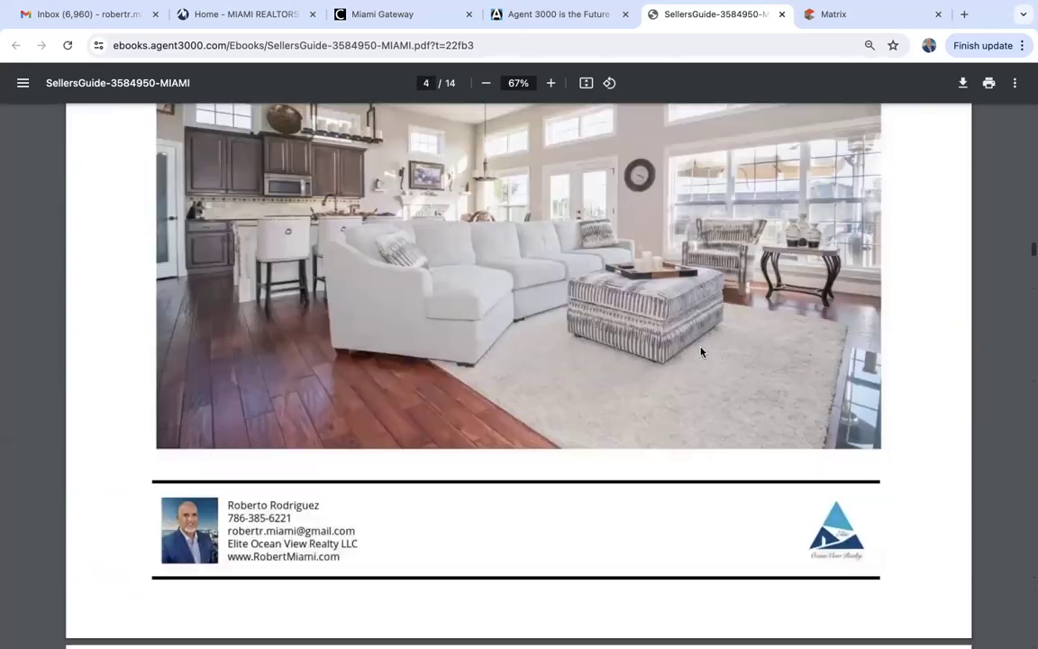
{"action": "scroll", "coordinate": [702, 352], "scroll_direction": "up", "scroll_amount": 12}
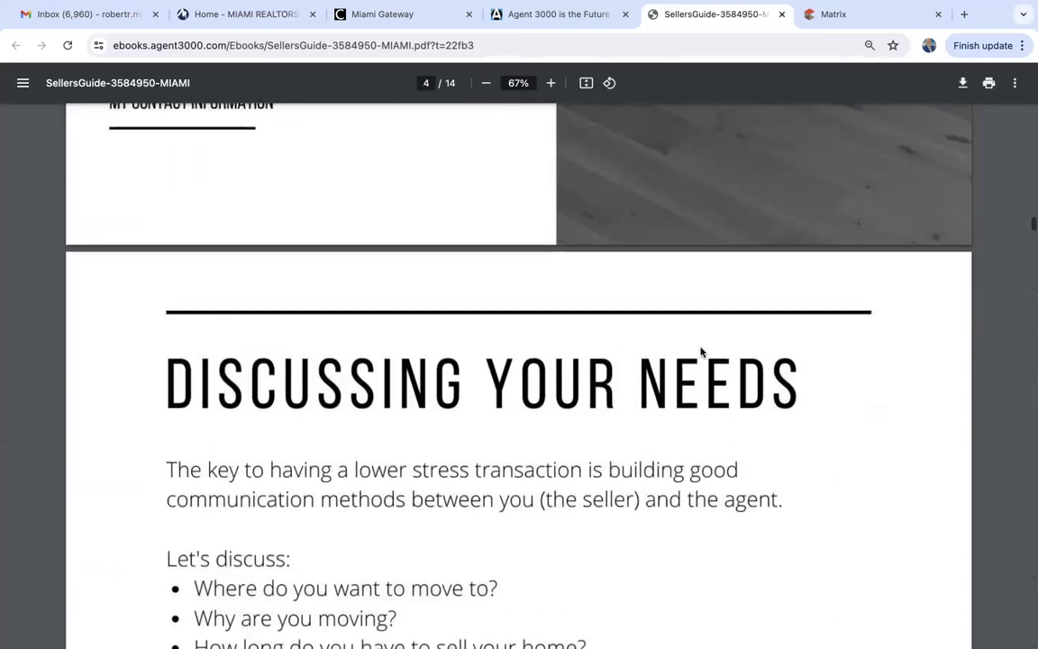
{"action": "scroll", "coordinate": [701, 351], "scroll_direction": "up", "scroll_amount": 12}
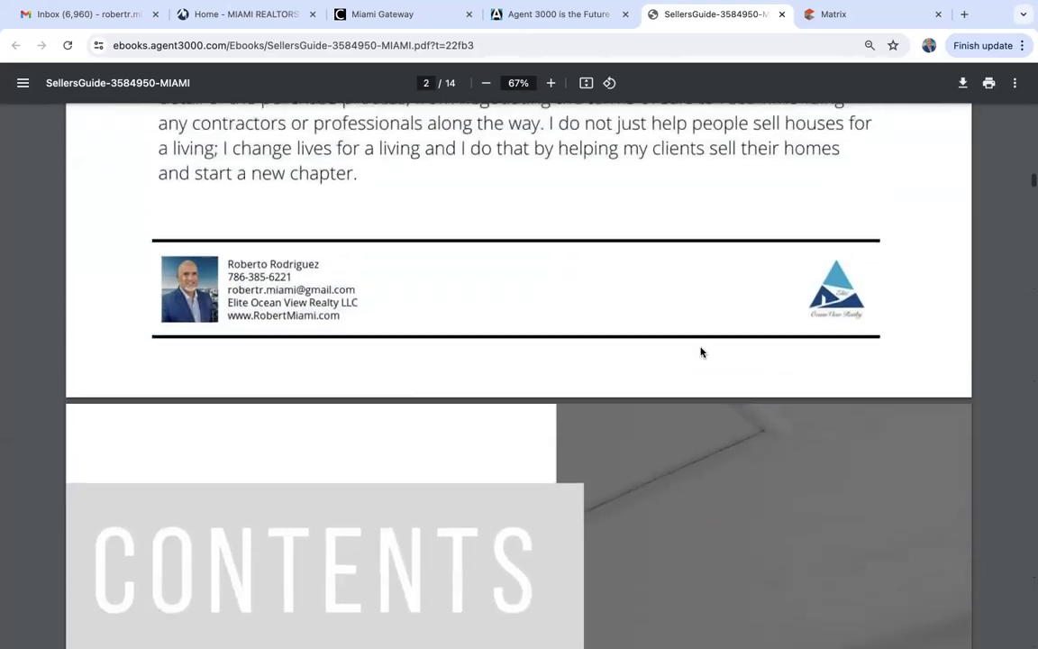
{"action": "scroll", "coordinate": [701, 352], "scroll_direction": "up", "scroll_amount": 3}
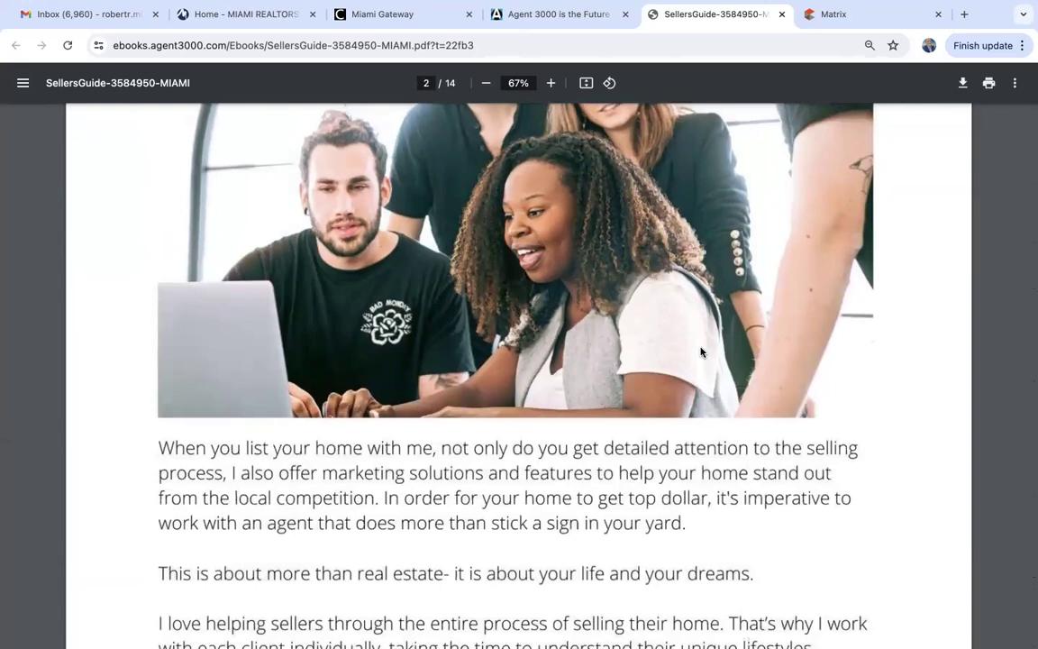
{"action": "scroll", "coordinate": [701, 351], "scroll_direction": "down", "scroll_amount": 10}
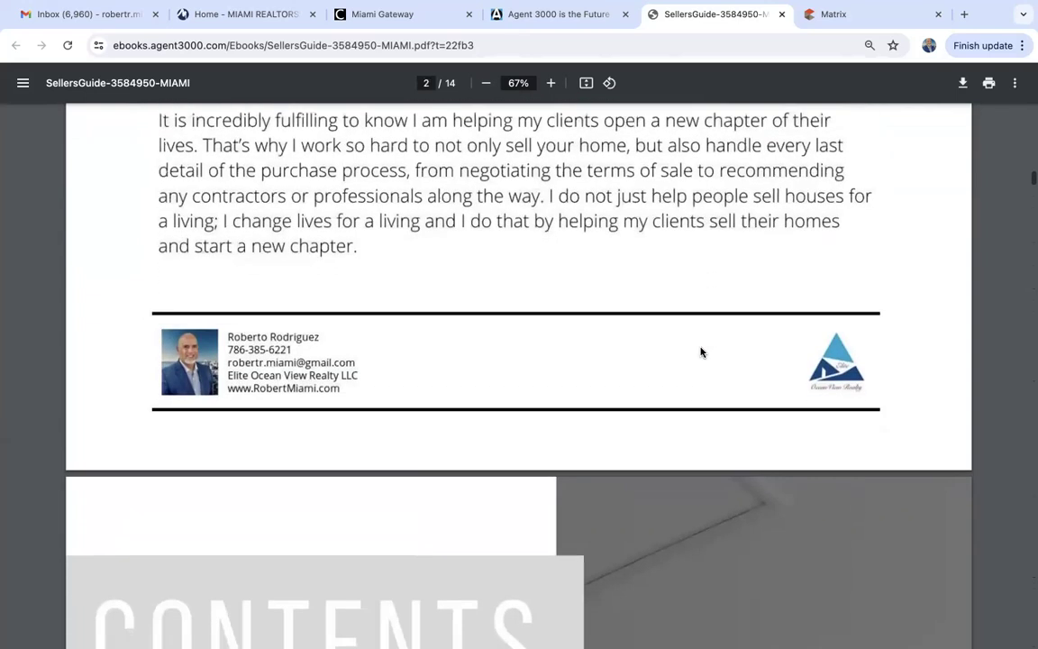
{"action": "scroll", "coordinate": [702, 351], "scroll_direction": "down", "scroll_amount": 10}
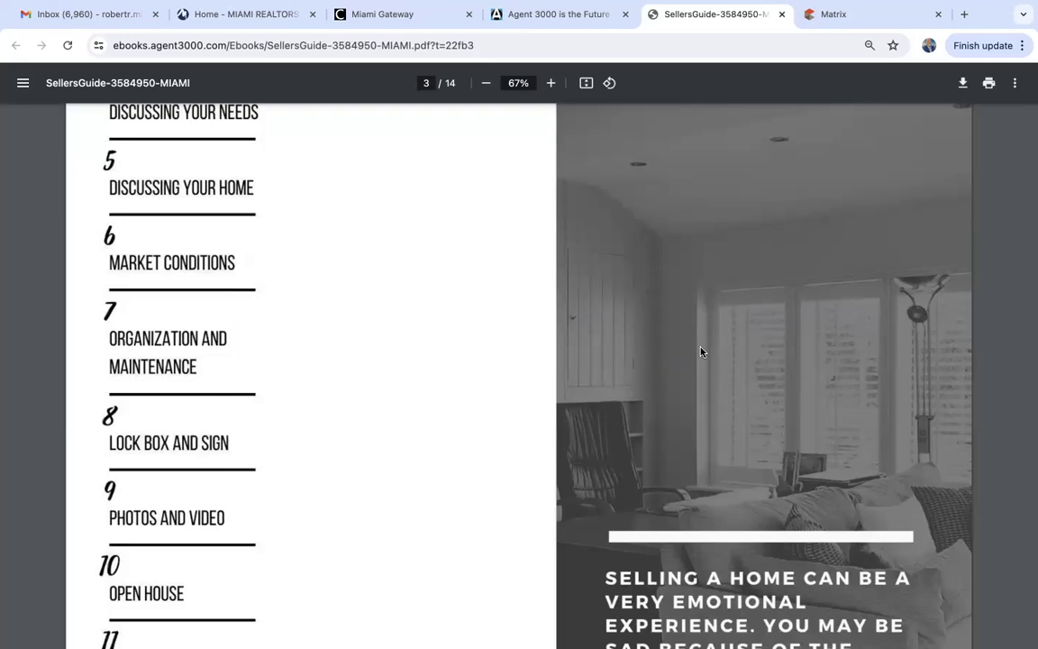
Close the Sellers Guide PDF tab and start a blank new browser tab.
{"action": "left_click", "coordinate": [780, 15]}
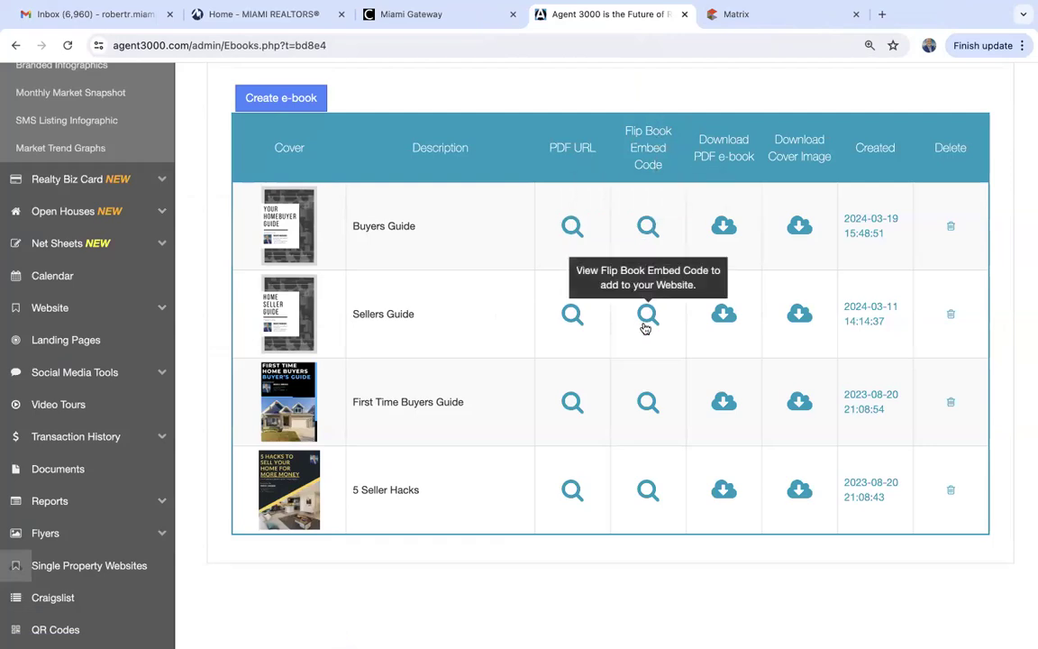
{"action": "left_click", "coordinate": [882, 15]}
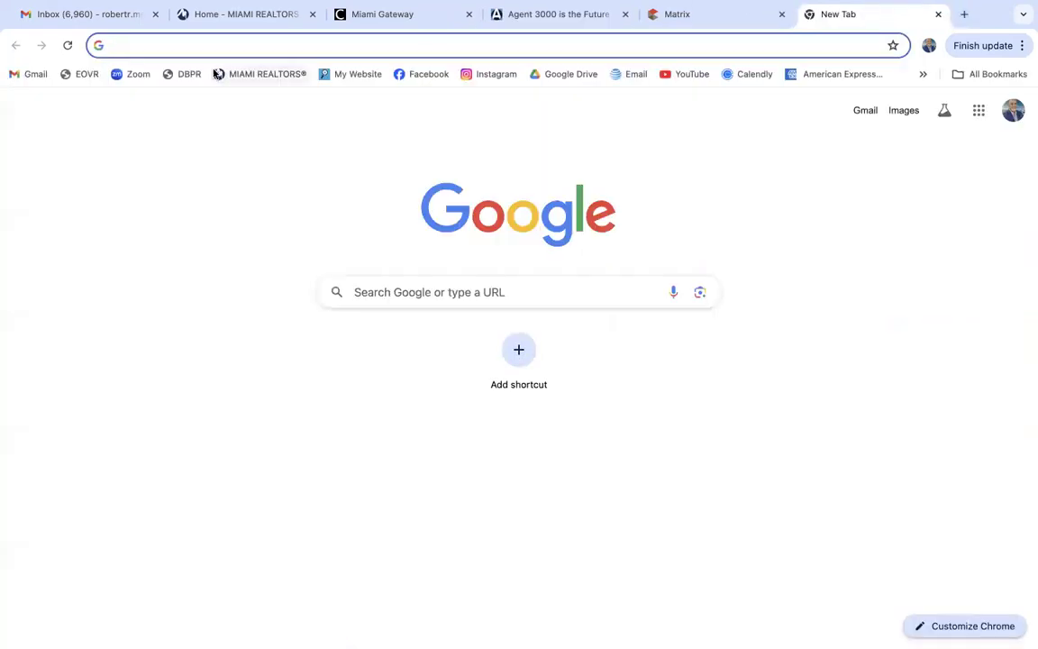
Load robertmiami.com, open Guides > Sellers Guide, and flip to the Lock Box and Sign spread.
{"action": "left_click", "coordinate": [351, 73]}
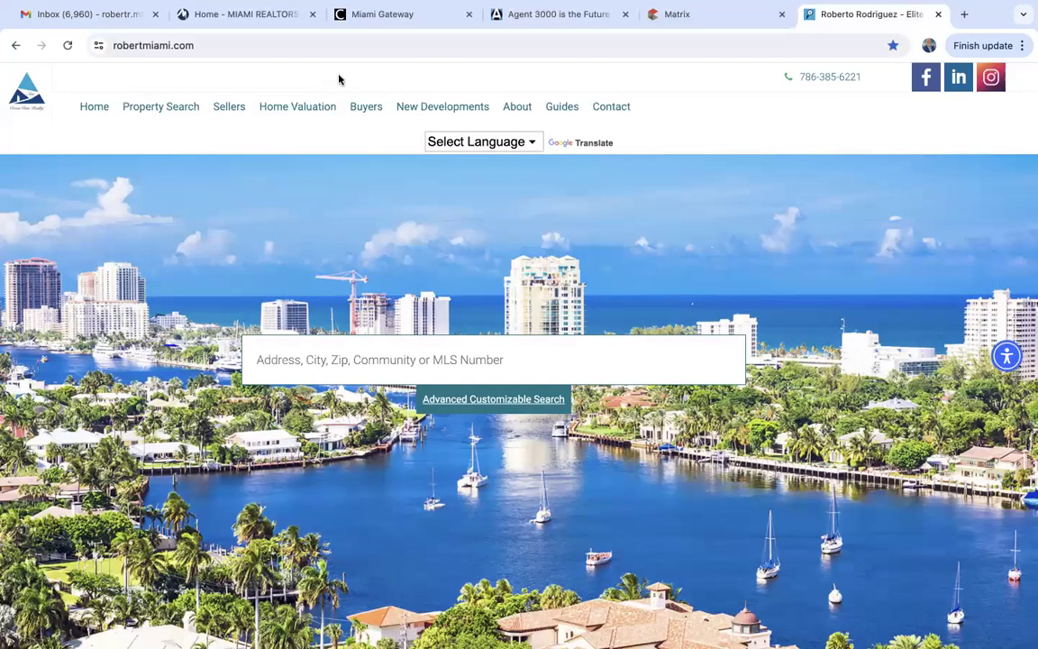
{"action": "mouse_move", "coordinate": [562, 106]}
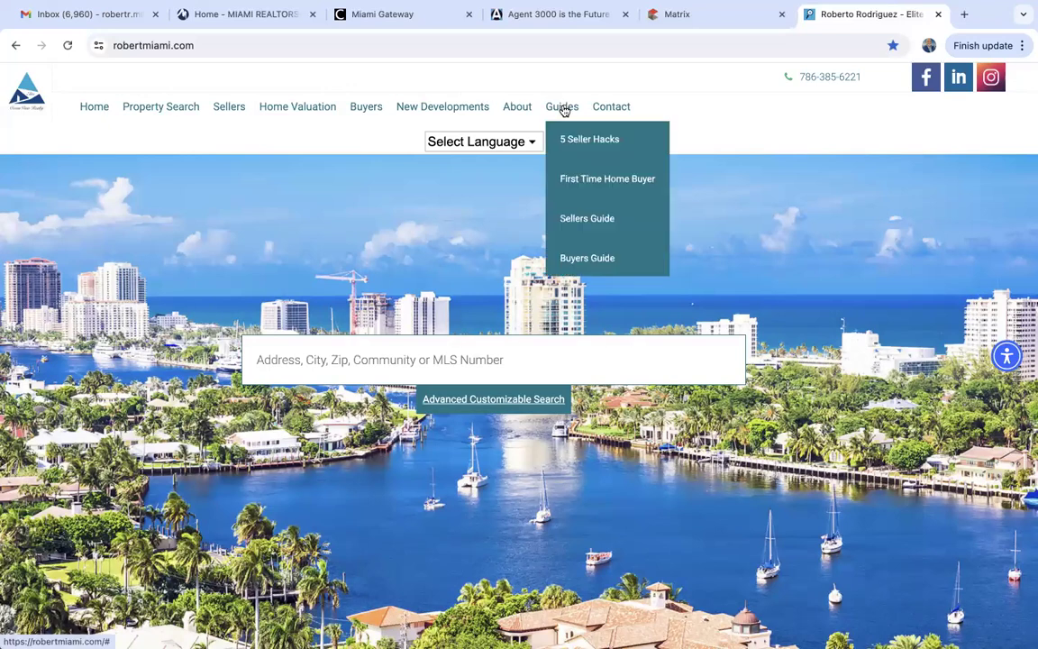
{"action": "left_click", "coordinate": [582, 223]}
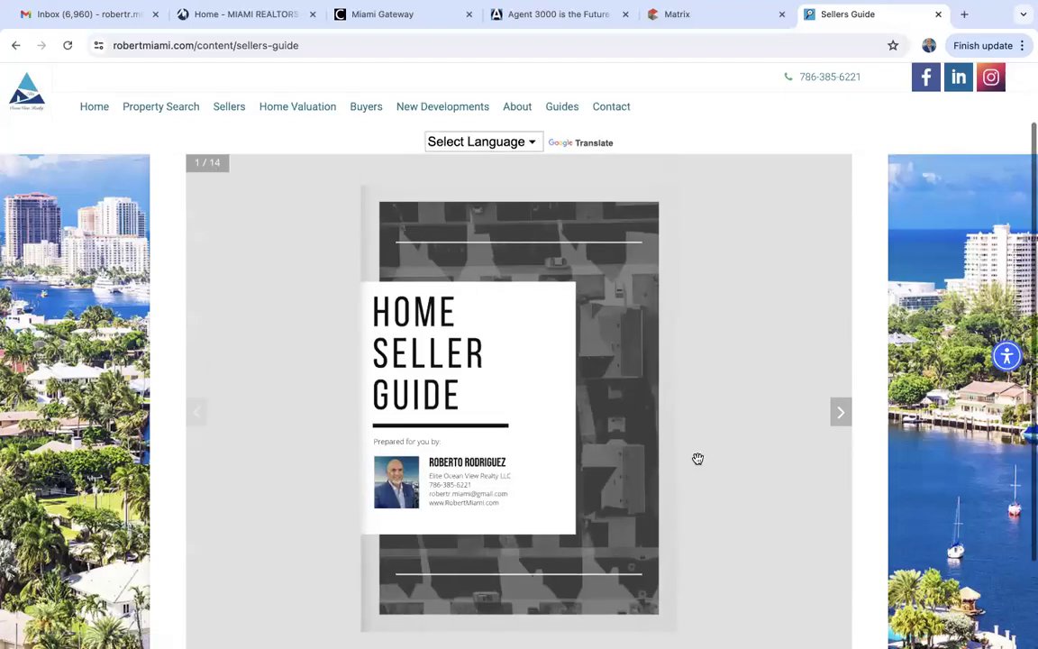
{"action": "left_click", "coordinate": [842, 416]}
{"action": "left_click", "coordinate": [841, 416]}
{"action": "left_click", "coordinate": [842, 416]}
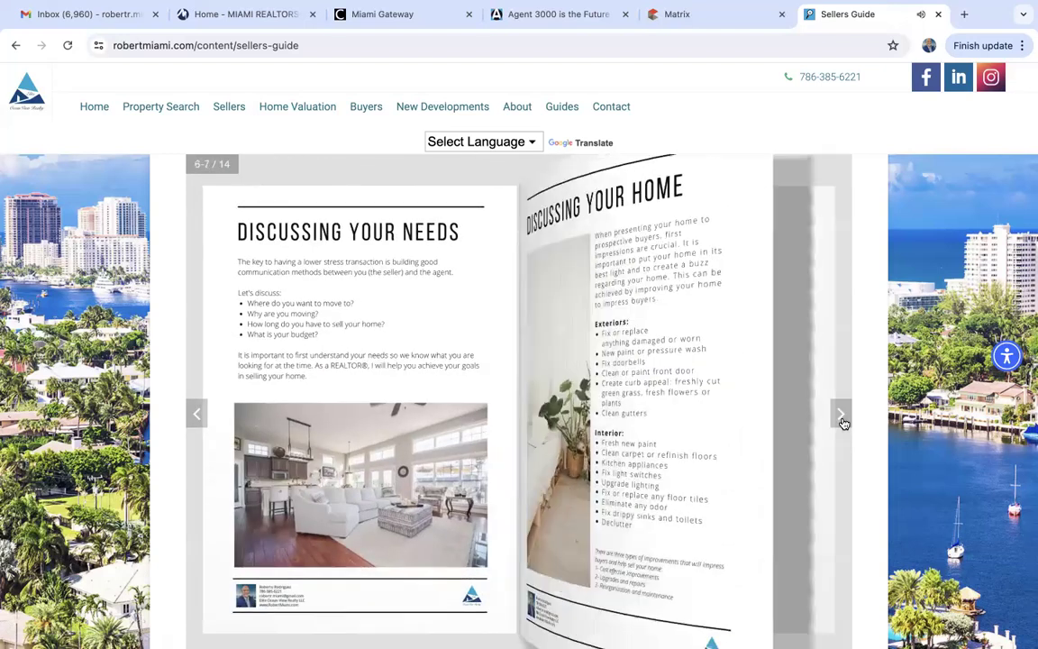
{"action": "left_click", "coordinate": [842, 416]}
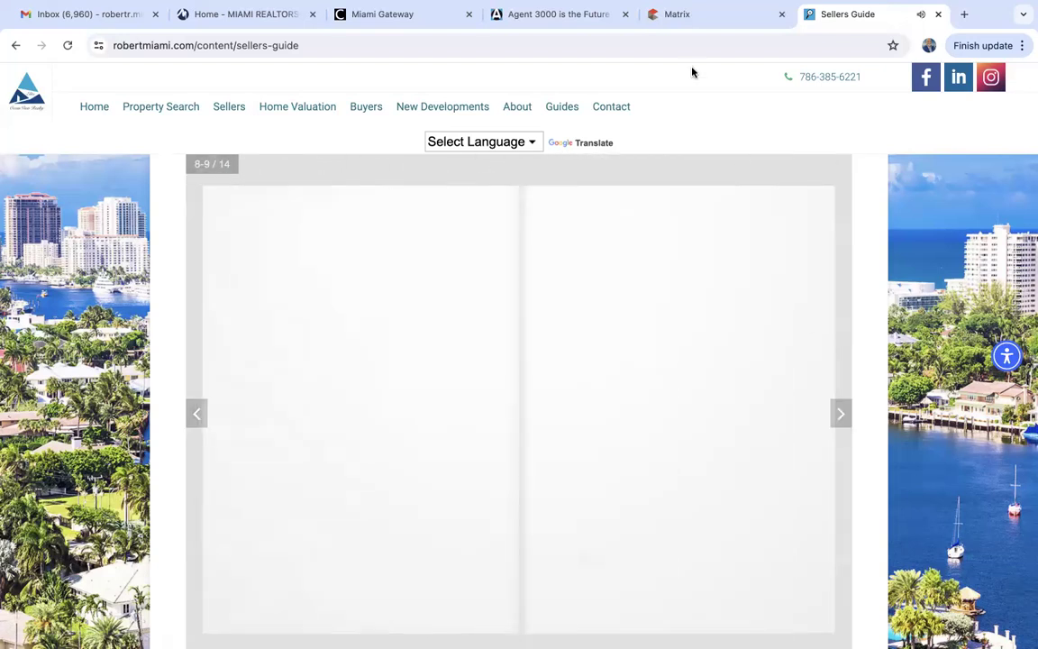
Turn the flipbook to the Open House spread, then open the 5 Seller Hacks PDF.
{"action": "left_click", "coordinate": [590, 16]}
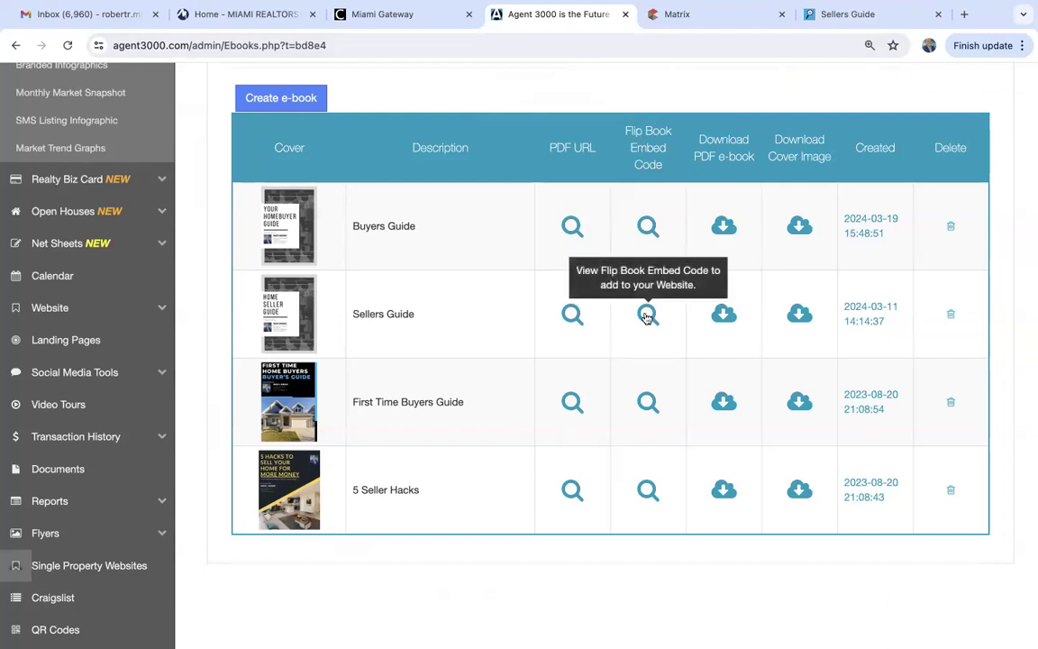
{"action": "left_click", "coordinate": [835, 22]}
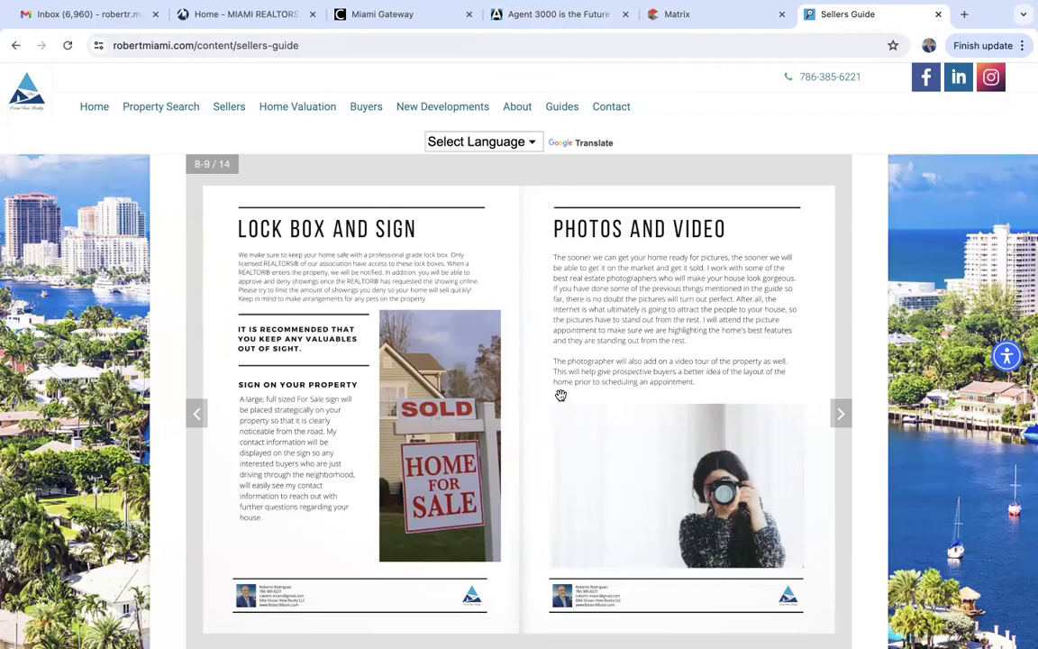
{"action": "left_click", "coordinate": [844, 414]}
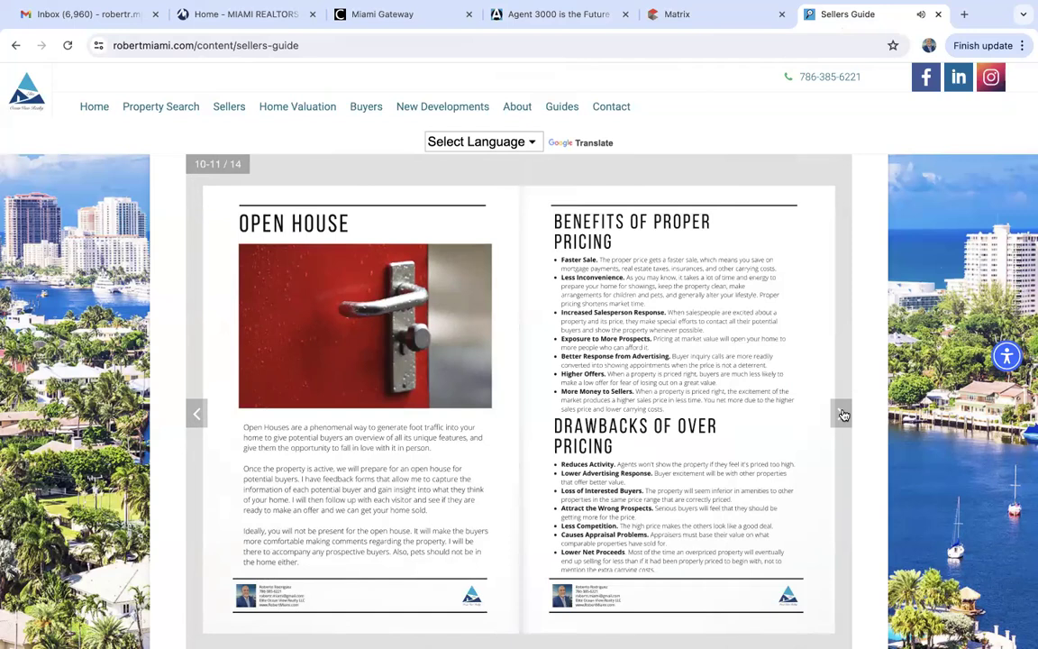
{"action": "left_click", "coordinate": [574, 16]}
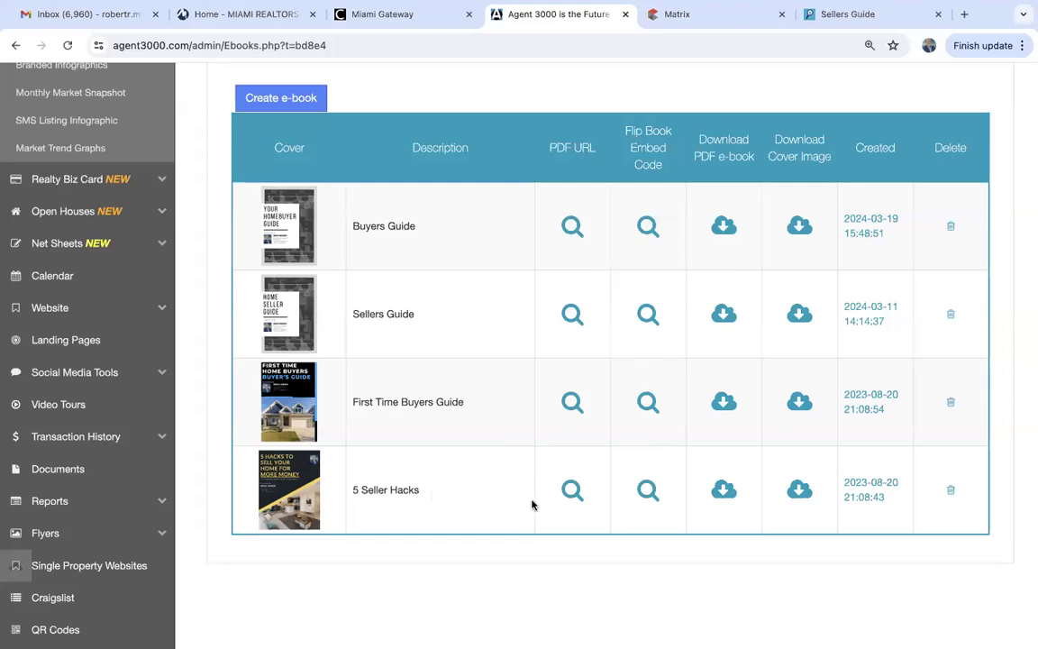
{"action": "left_click", "coordinate": [572, 490]}
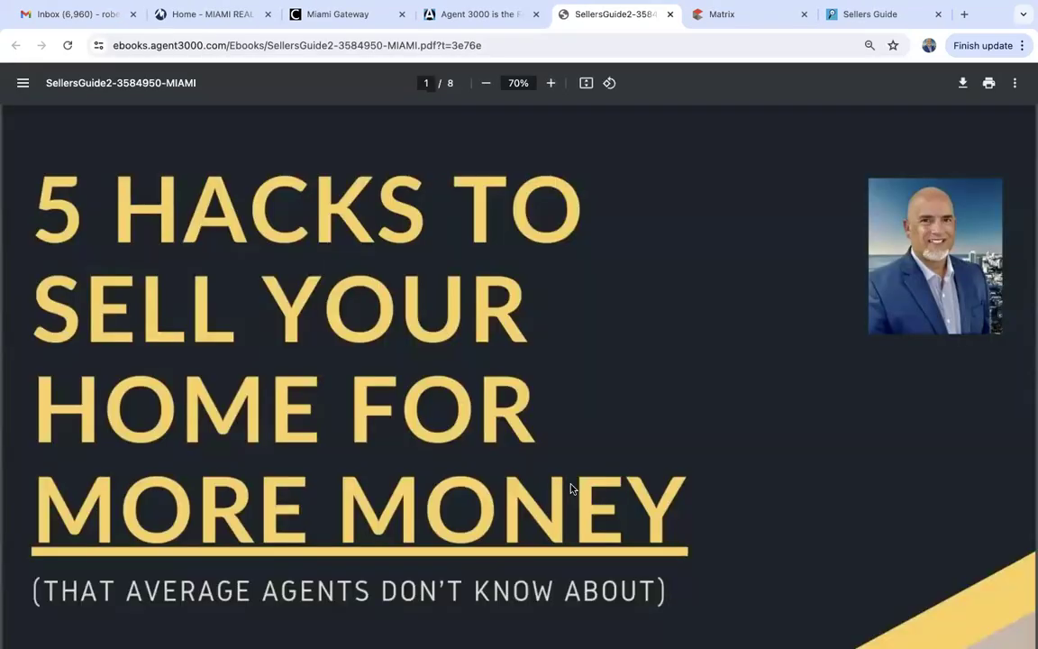
Read the 5 Seller Hacks PDF to its final contact page 8, then close it.
{"action": "scroll", "coordinate": [571, 490], "scroll_direction": "down", "scroll_amount": 10}
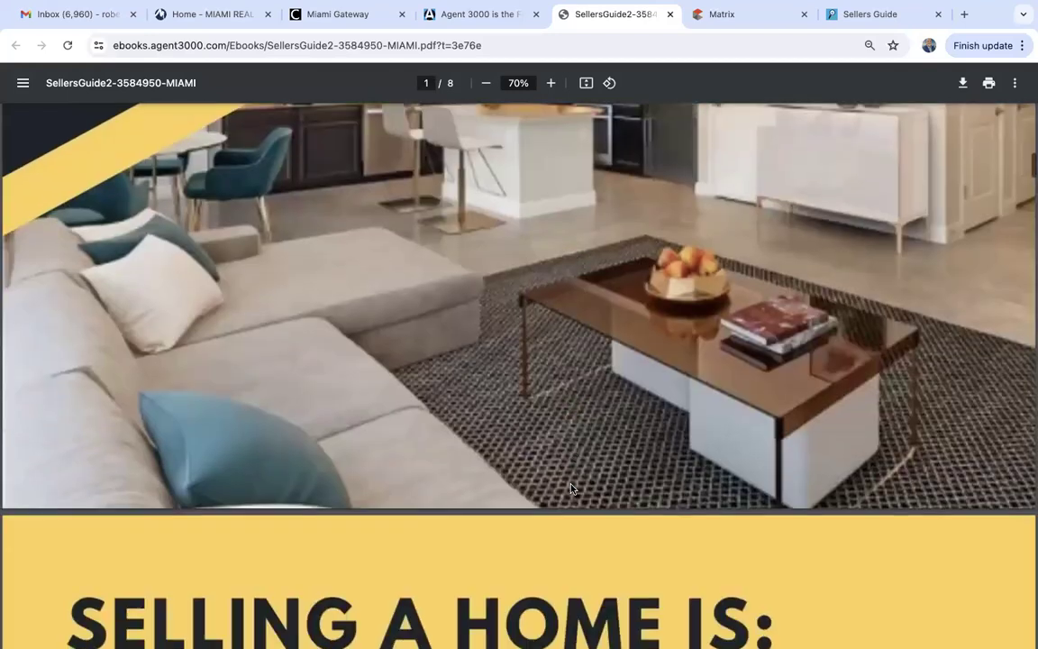
{"action": "scroll", "coordinate": [572, 489], "scroll_direction": "down", "scroll_amount": 8}
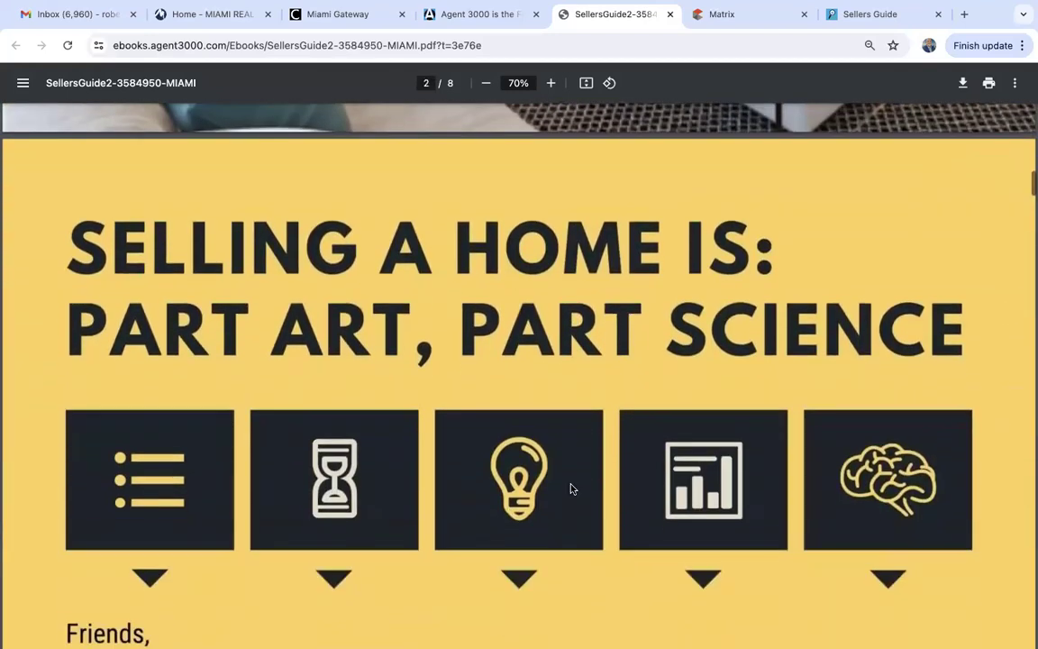
{"action": "scroll", "coordinate": [572, 490], "scroll_direction": "down", "scroll_amount": 4}
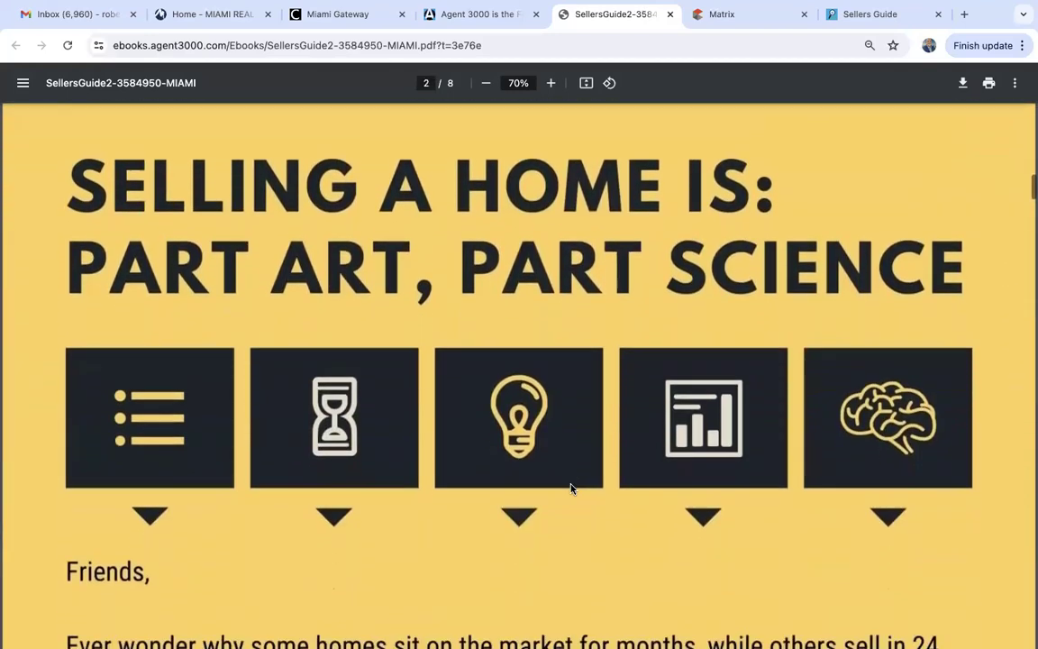
{"action": "scroll", "coordinate": [750, 178], "scroll_direction": "down", "scroll_amount": 20}
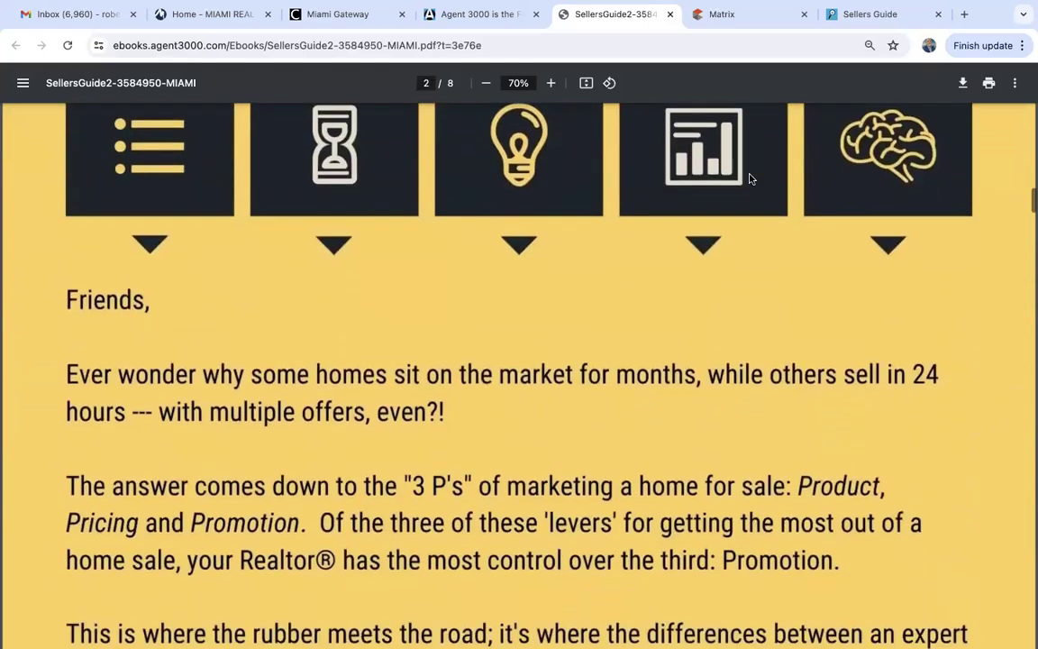
{"action": "scroll", "coordinate": [749, 178], "scroll_direction": "down", "scroll_amount": 8}
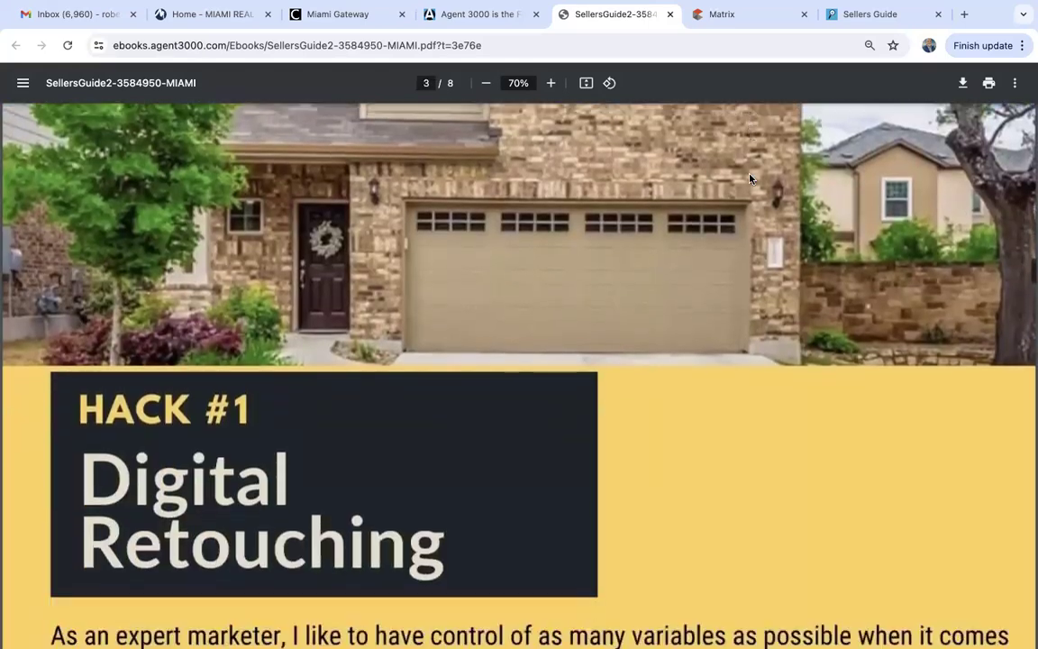
{"action": "scroll", "coordinate": [750, 178], "scroll_direction": "up", "scroll_amount": 8}
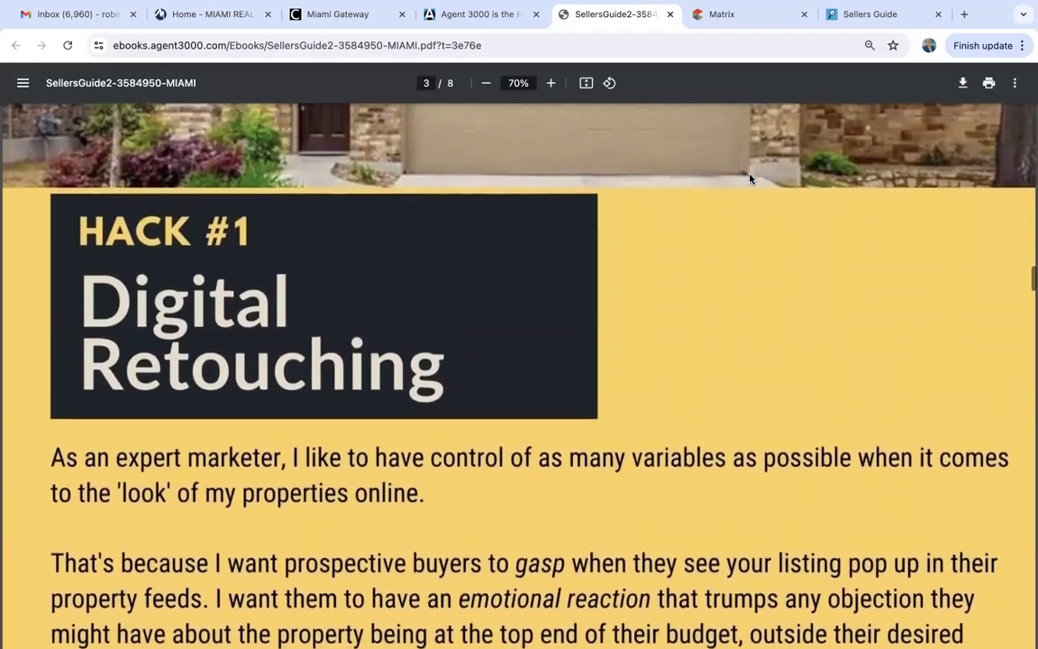
{"action": "scroll", "coordinate": [750, 178], "scroll_direction": "up", "scroll_amount": 3}
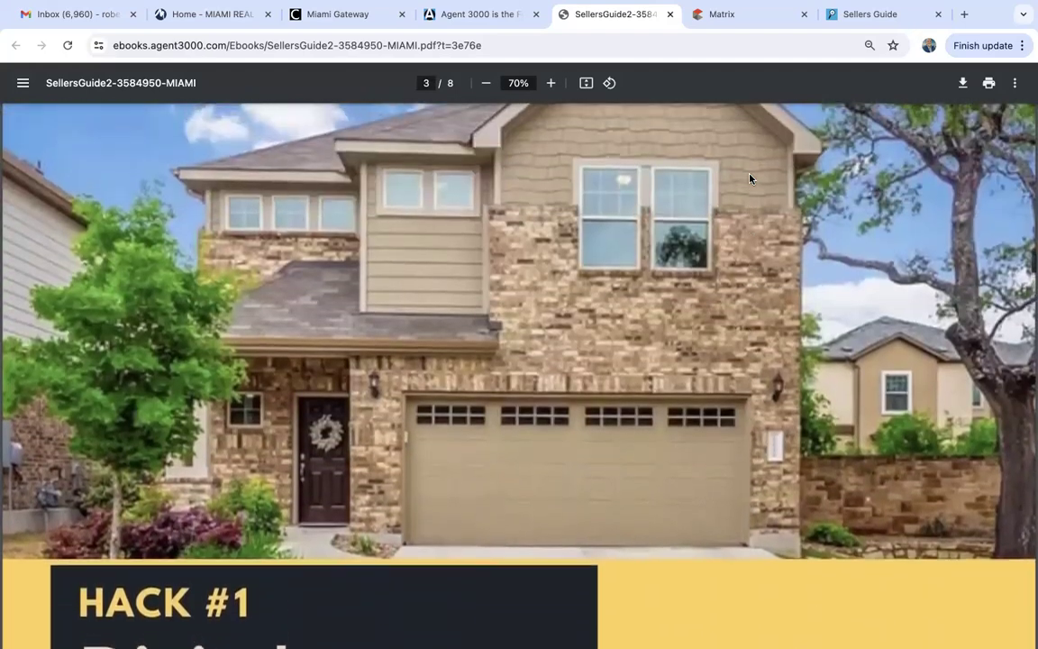
{"action": "scroll", "coordinate": [750, 178], "scroll_direction": "down", "scroll_amount": 20}
{"action": "scroll", "coordinate": [750, 178], "scroll_direction": "up", "scroll_amount": 8}
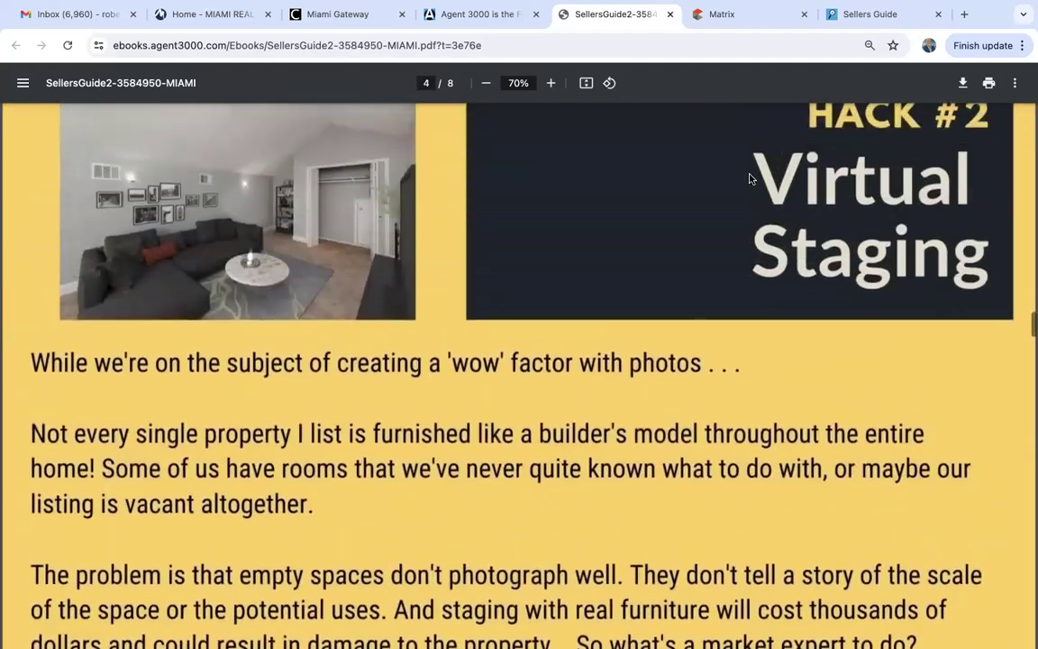
{"action": "scroll", "coordinate": [750, 178], "scroll_direction": "down", "scroll_amount": 20}
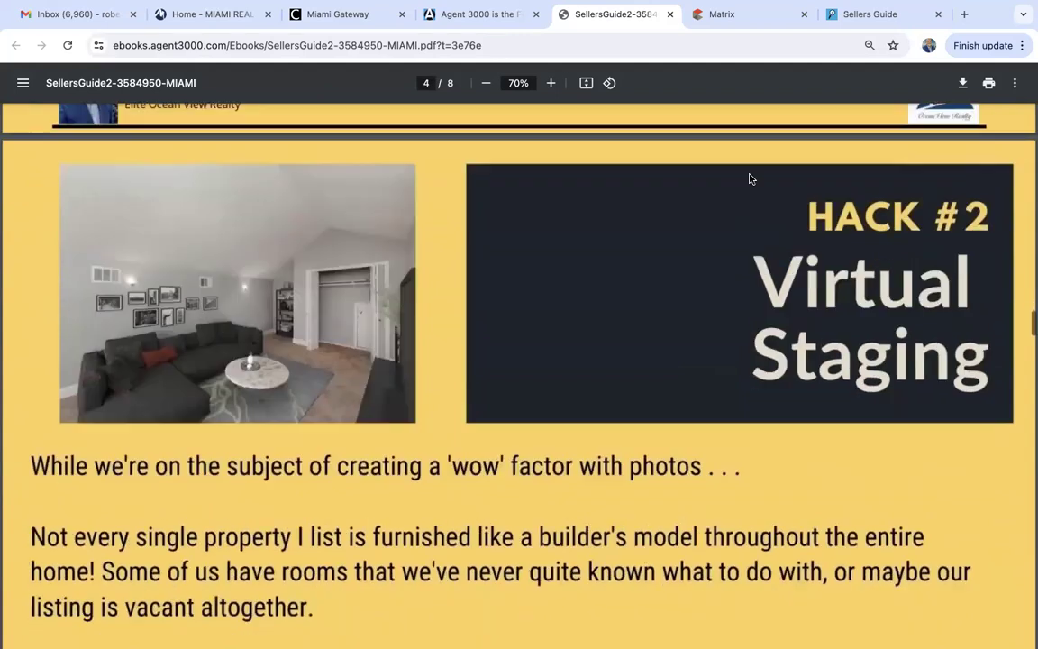
{"action": "scroll", "coordinate": [750, 177], "scroll_direction": "down", "scroll_amount": 4}
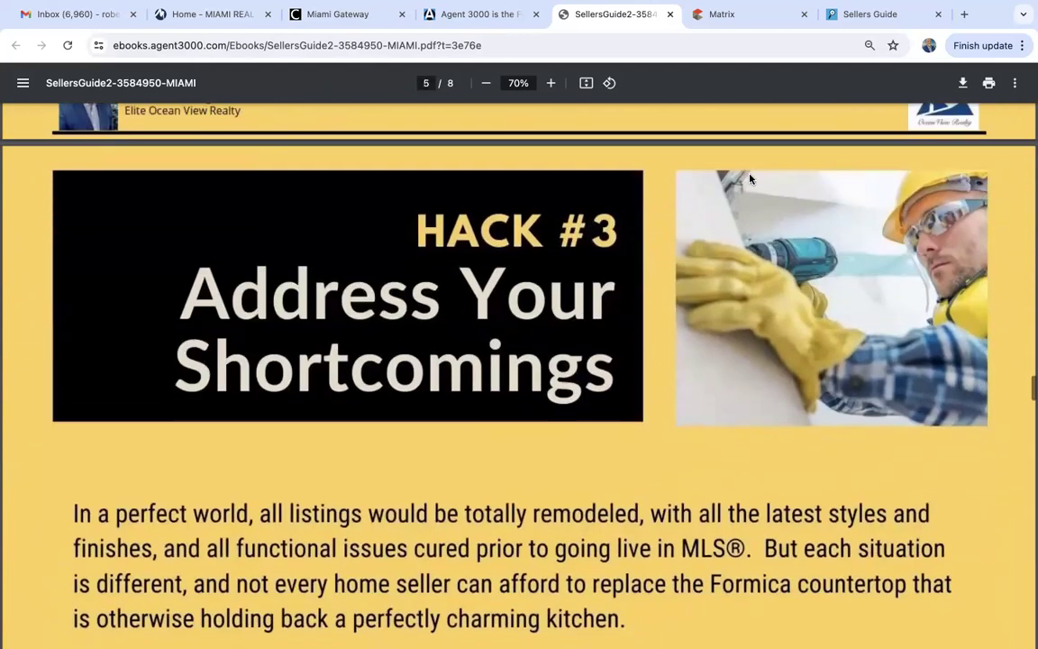
{"action": "scroll", "coordinate": [579, 451], "scroll_direction": "down", "scroll_amount": 15}
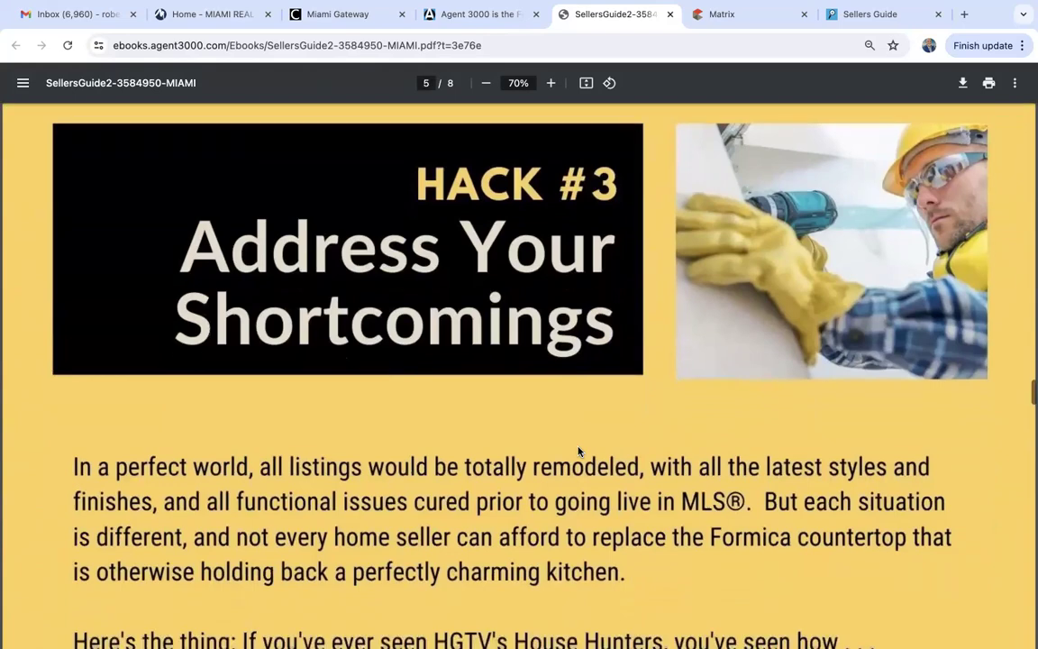
{"action": "scroll", "coordinate": [578, 450], "scroll_direction": "down", "scroll_amount": 1}
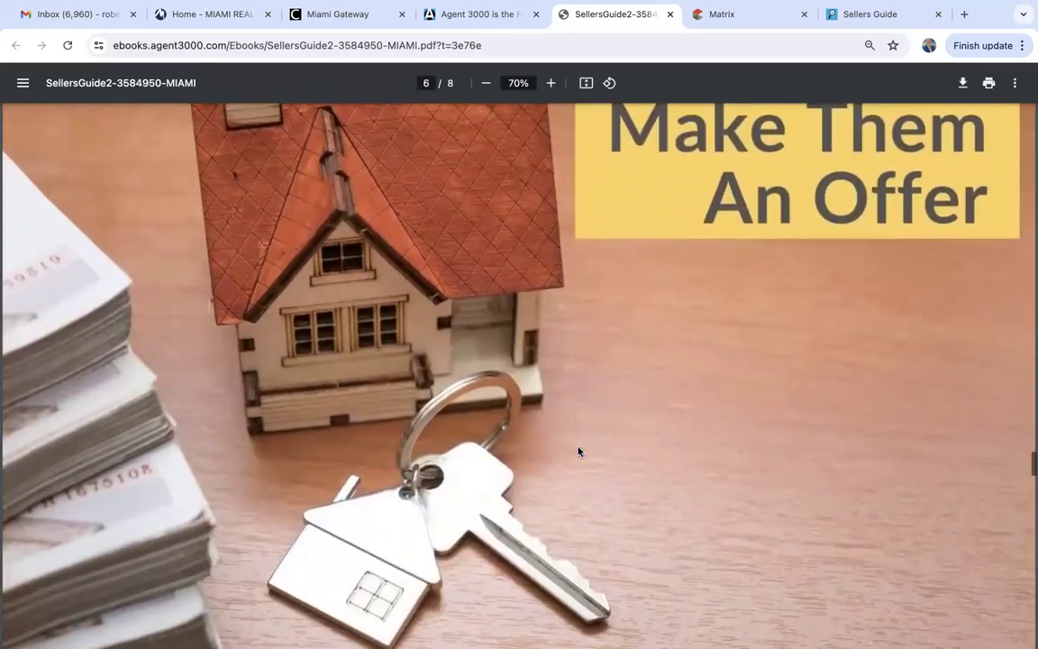
{"action": "scroll", "coordinate": [579, 451], "scroll_direction": "up", "scroll_amount": 4}
{"action": "scroll", "coordinate": [579, 451], "scroll_direction": "down", "scroll_amount": 20}
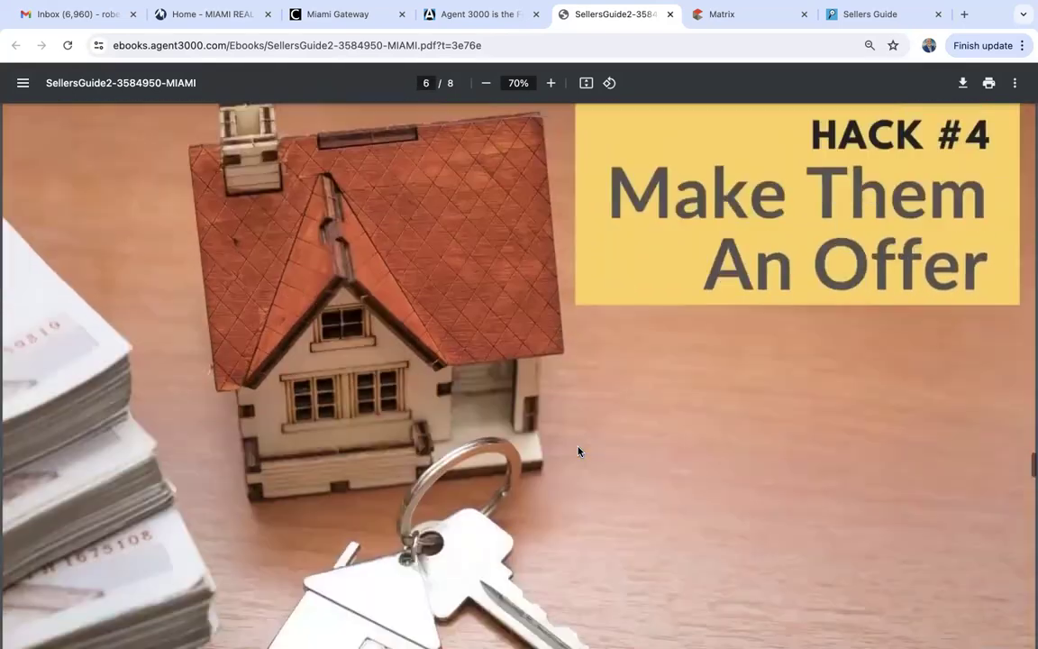
{"action": "scroll", "coordinate": [578, 451], "scroll_direction": "up", "scroll_amount": 3}
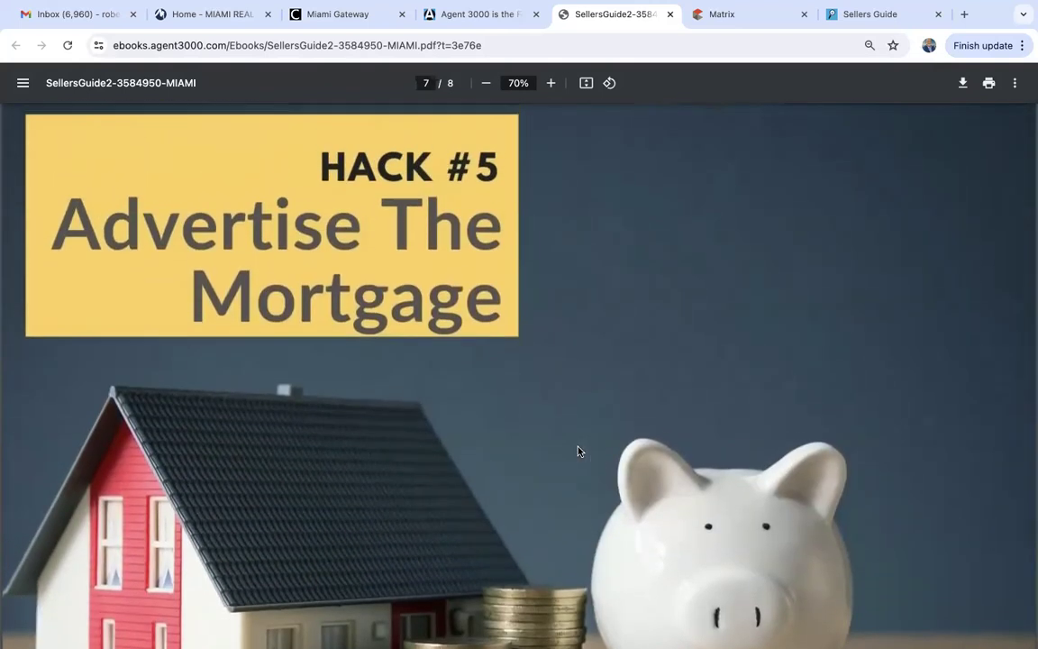
{"action": "scroll", "coordinate": [579, 450], "scroll_direction": "down", "scroll_amount": 20}
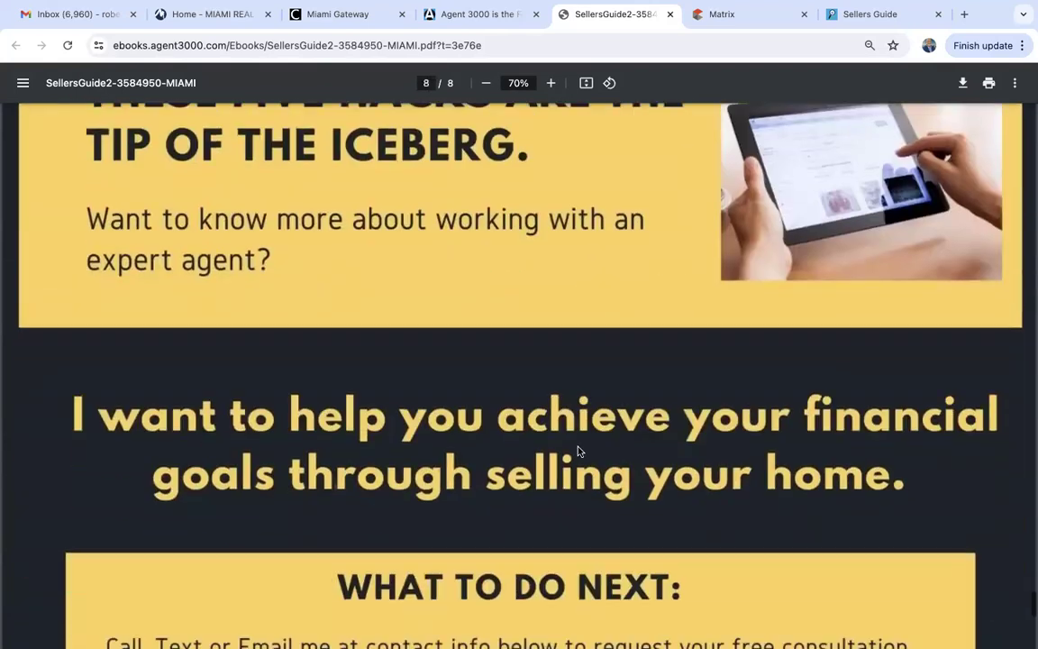
{"action": "scroll", "coordinate": [579, 451], "scroll_direction": "down", "scroll_amount": 6}
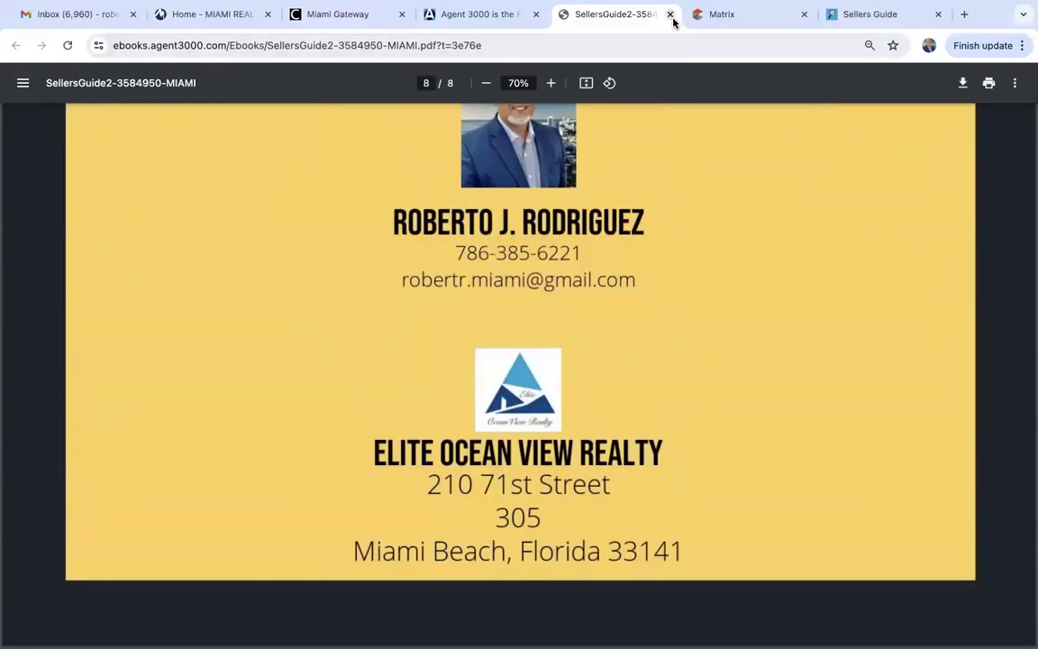
{"action": "left_click", "coordinate": [671, 15]}
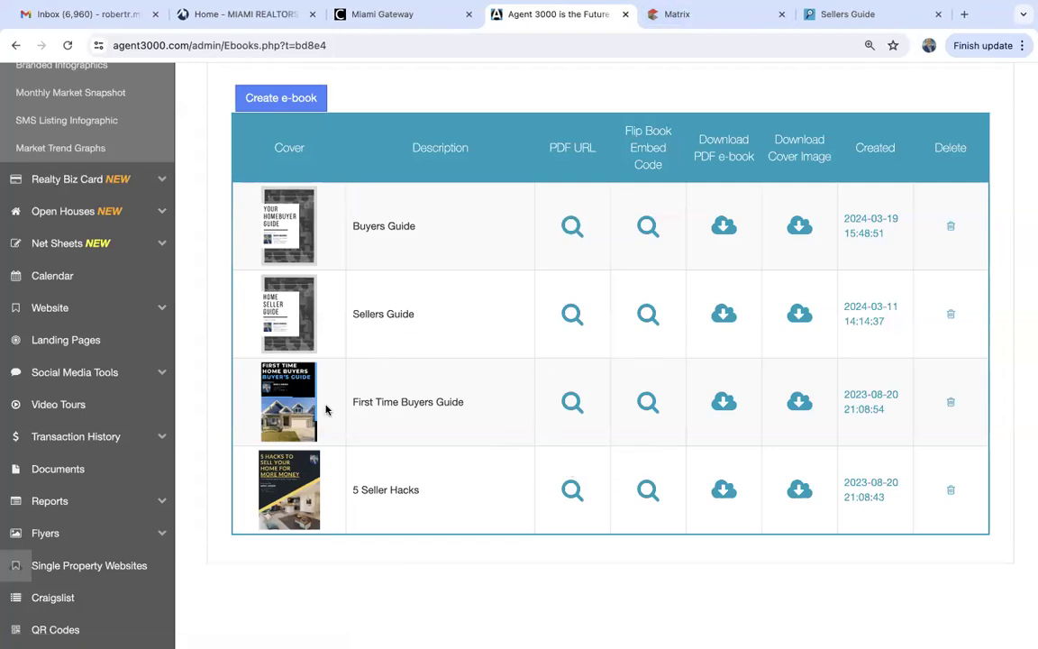
Open the 13-page First Time Buyers Guide PDF and read past its contents to page 4.
{"action": "left_click", "coordinate": [571, 403]}
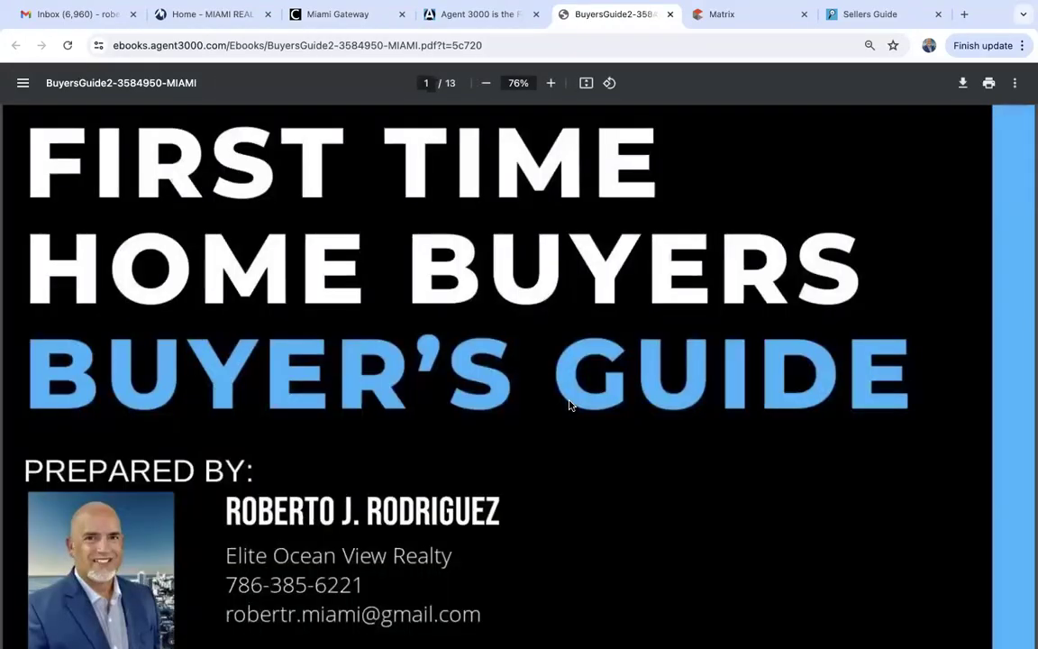
{"action": "scroll", "coordinate": [569, 405], "scroll_direction": "down", "scroll_amount": 10}
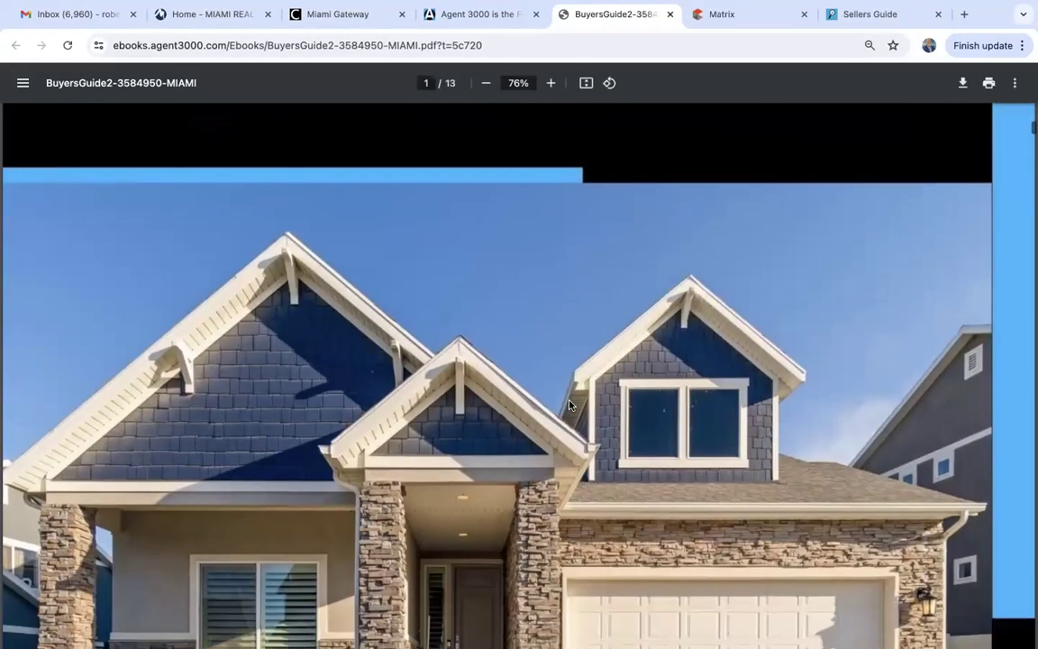
{"action": "scroll", "coordinate": [570, 406], "scroll_direction": "down", "scroll_amount": 10}
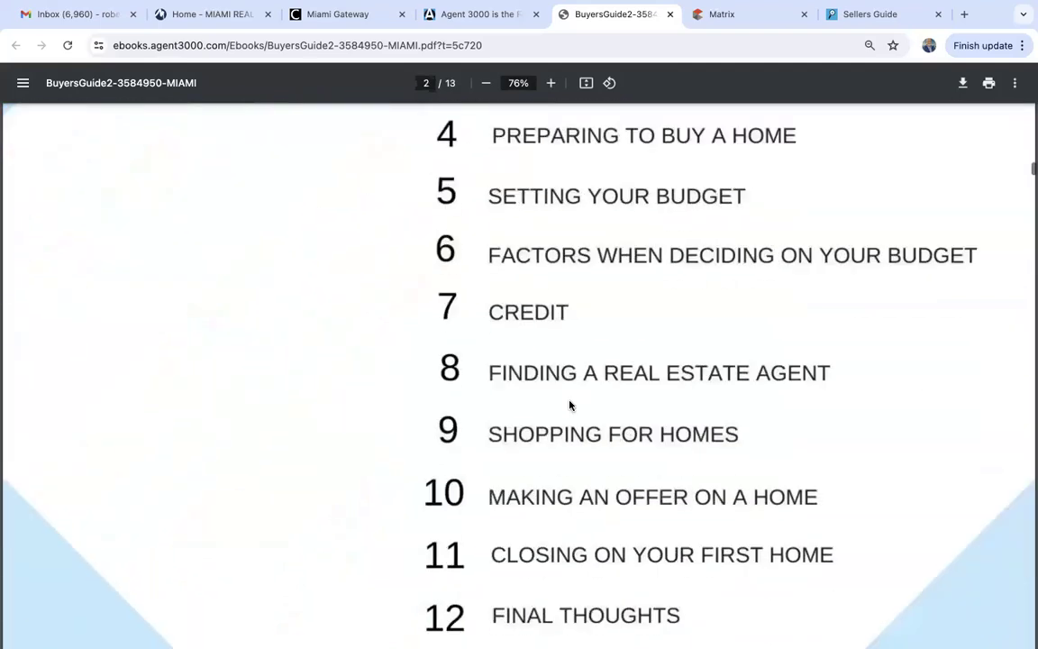
{"action": "scroll", "coordinate": [569, 406], "scroll_direction": "up", "scroll_amount": 3}
{"action": "scroll", "coordinate": [568, 398], "scroll_direction": "down", "scroll_amount": 3}
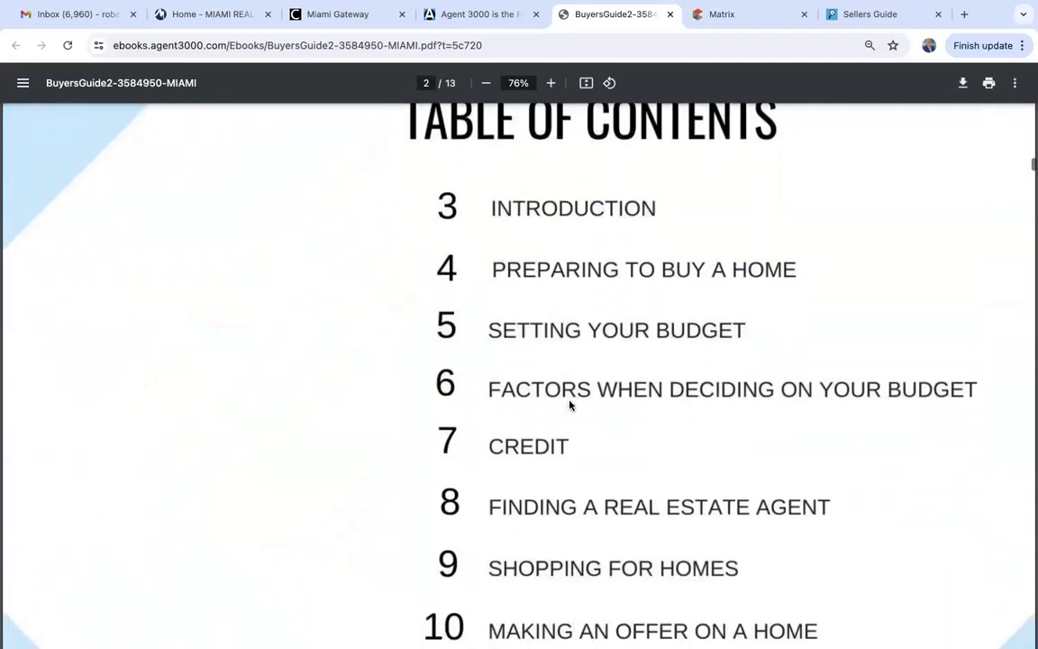
{"action": "scroll", "coordinate": [578, 364], "scroll_direction": "down", "scroll_amount": 2}
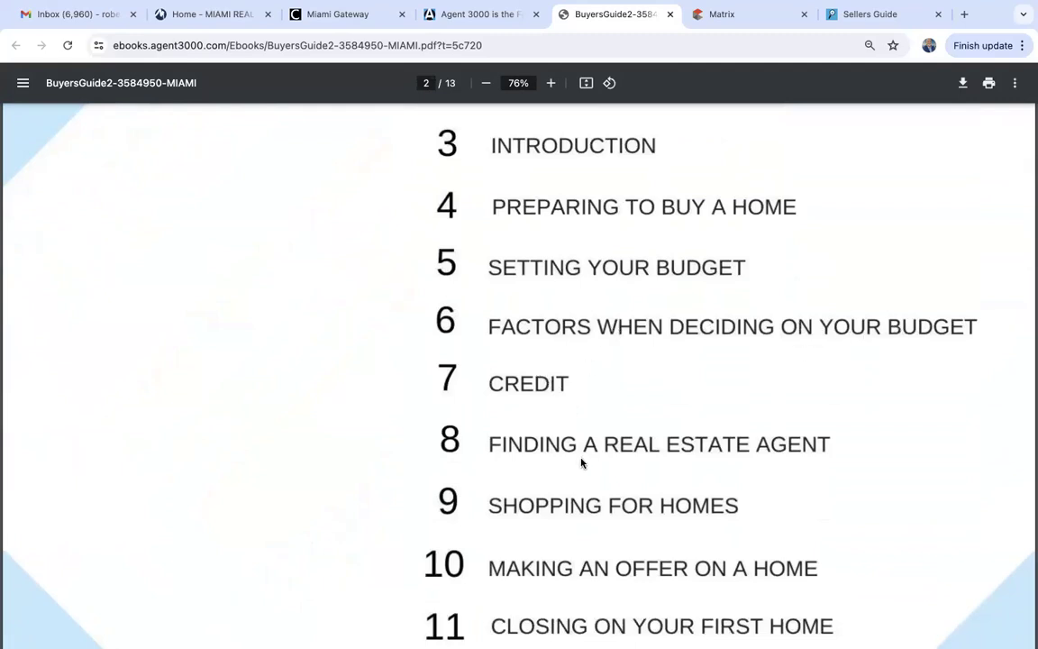
{"action": "scroll", "coordinate": [655, 394], "scroll_direction": "down", "scroll_amount": 2}
{"action": "scroll", "coordinate": [599, 483], "scroll_direction": "down", "scroll_amount": 3}
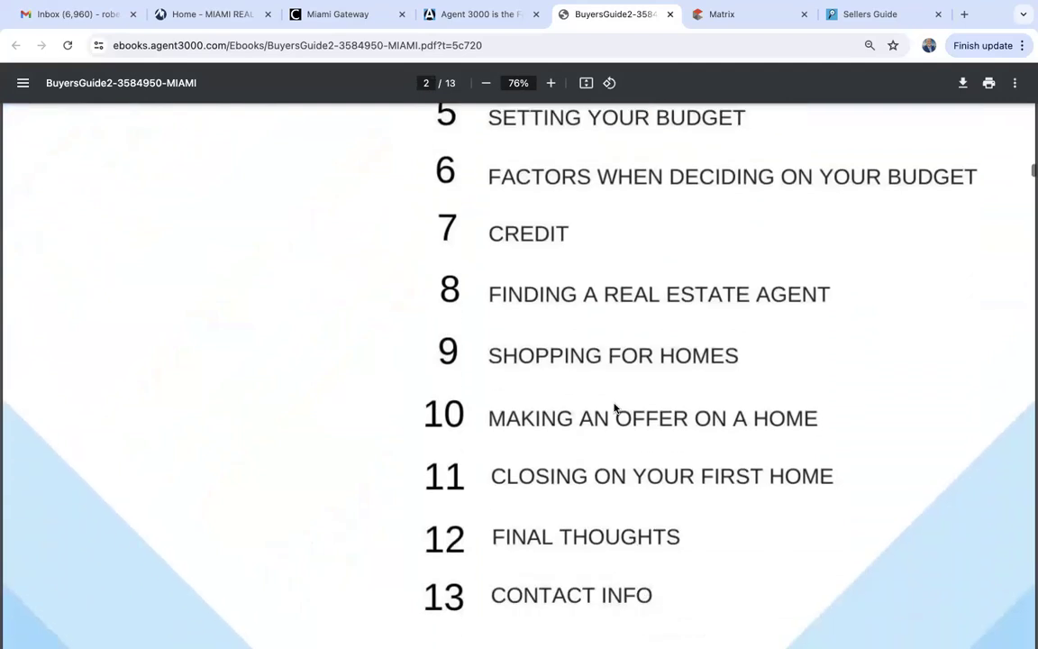
{"action": "scroll", "coordinate": [746, 433], "scroll_direction": "down", "scroll_amount": 3}
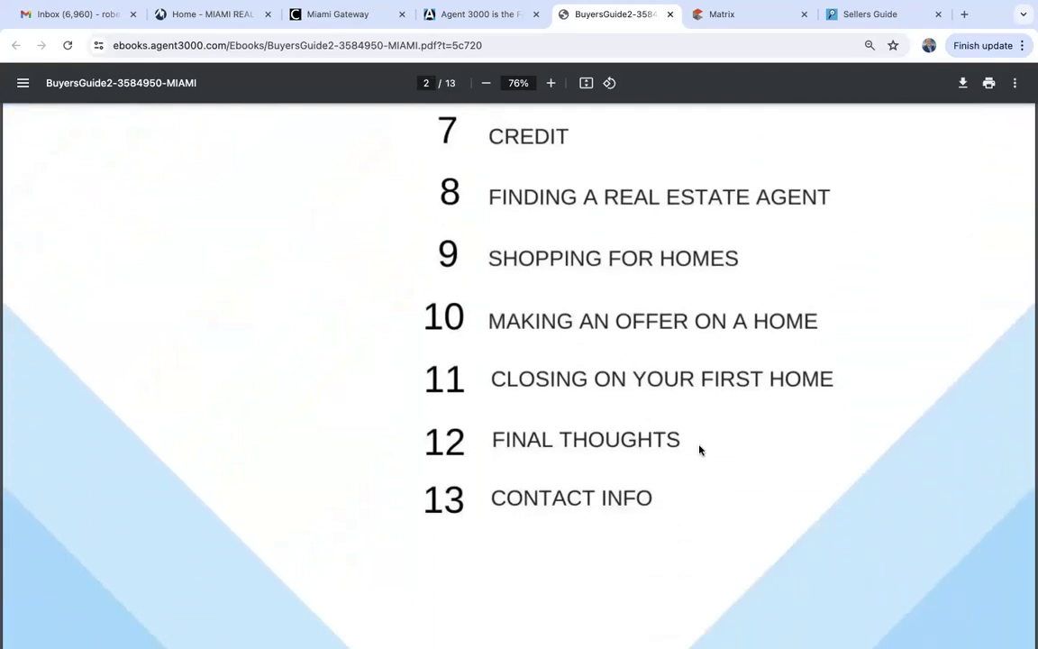
{"action": "scroll", "coordinate": [646, 515], "scroll_direction": "down", "scroll_amount": 9}
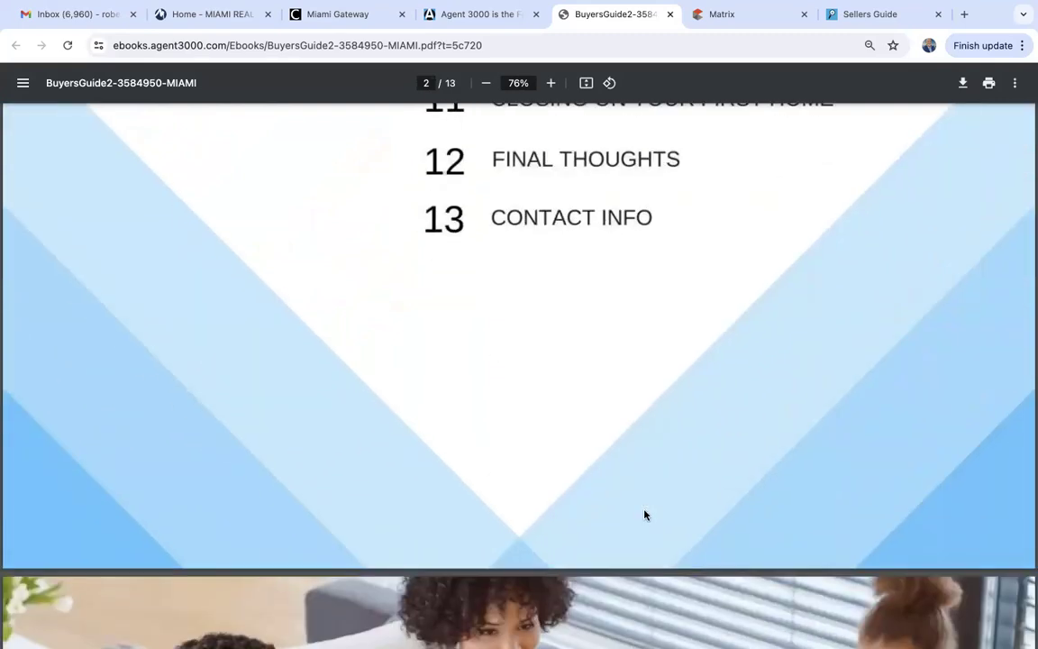
{"action": "scroll", "coordinate": [646, 515], "scroll_direction": "down", "scroll_amount": 20}
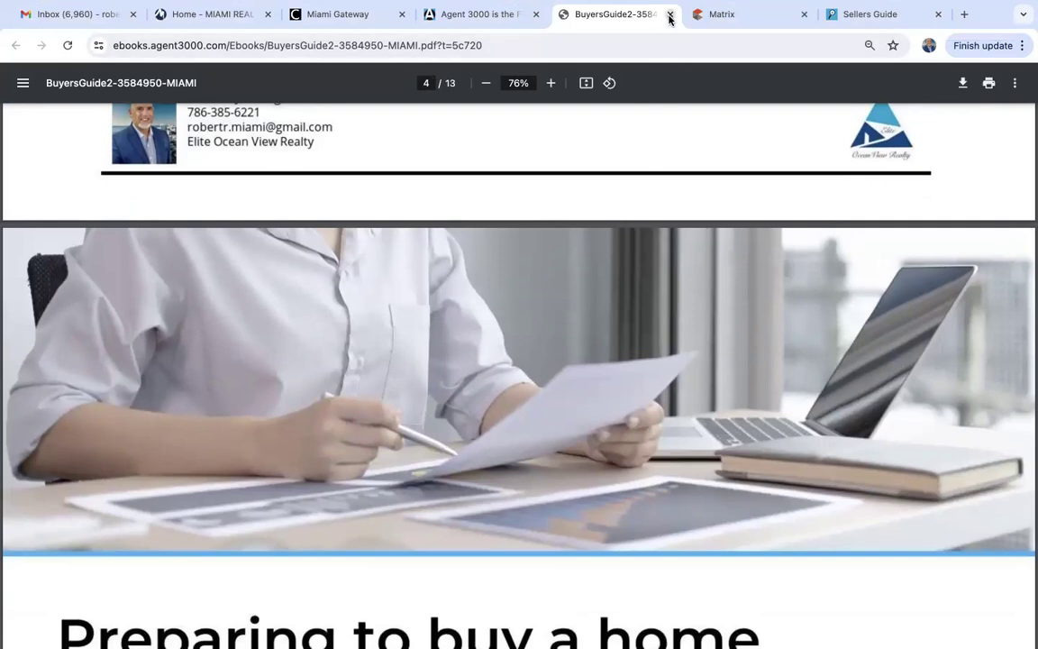
Close the First Time Buyers Guide and open the 17-page Buyers Guide PDF.
{"action": "left_click", "coordinate": [670, 16]}
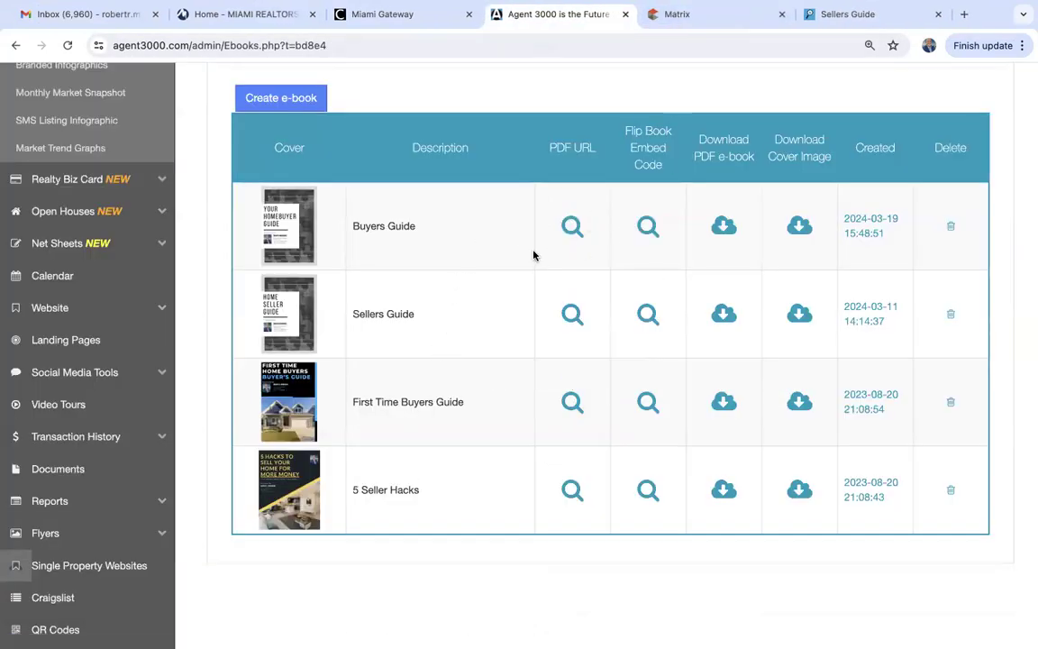
{"action": "left_click", "coordinate": [571, 226]}
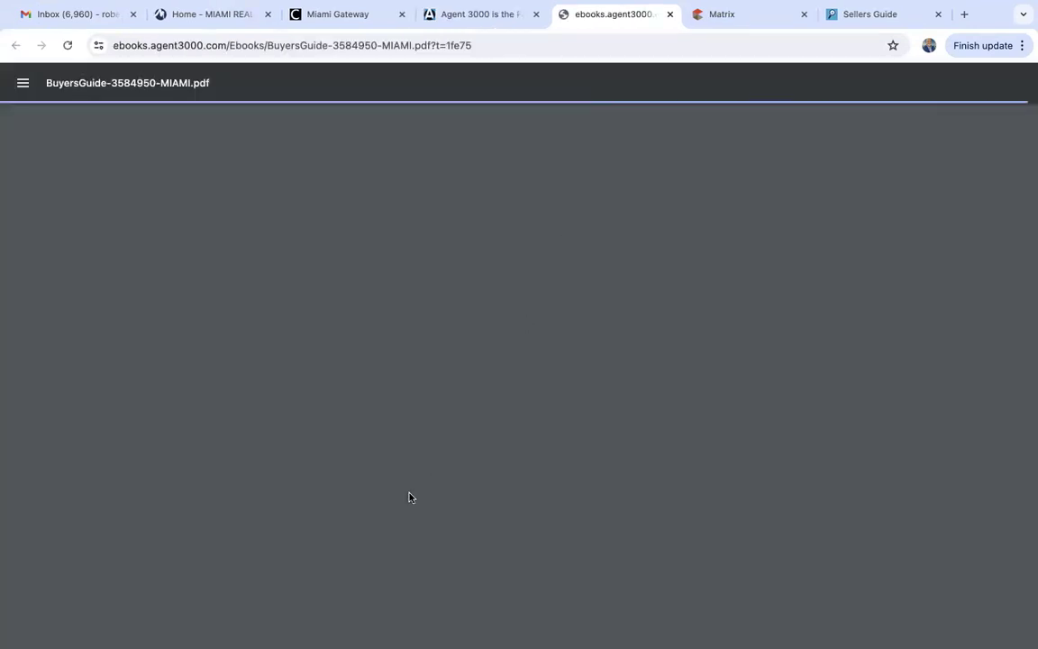
{"action": "scroll", "coordinate": [409, 498], "scroll_direction": "down", "scroll_amount": 10}
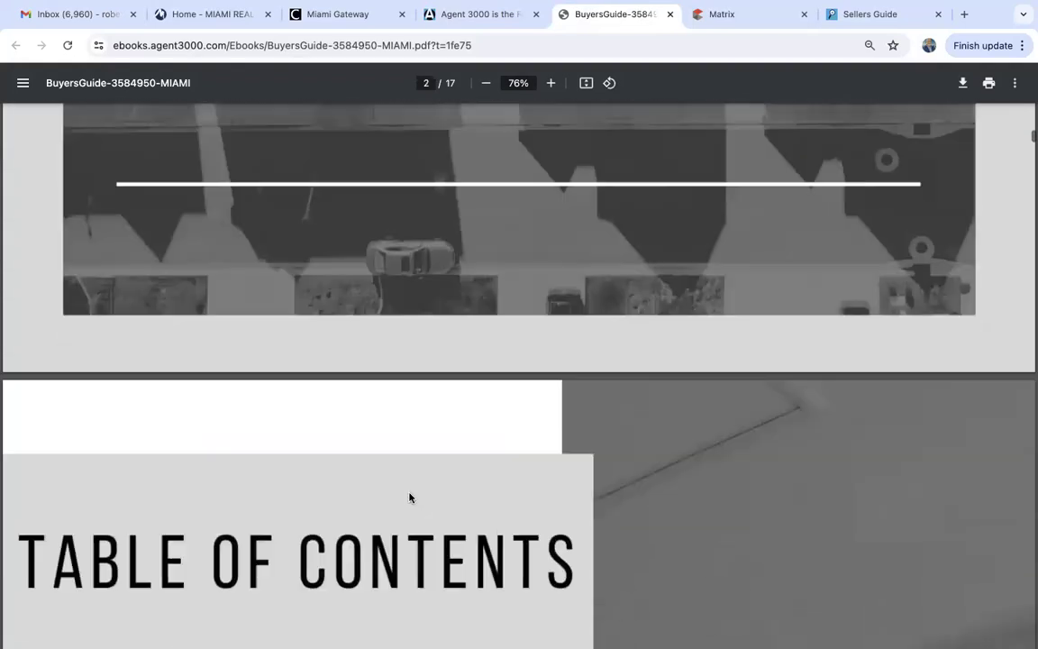
{"action": "scroll", "coordinate": [409, 497], "scroll_direction": "down", "scroll_amount": 10}
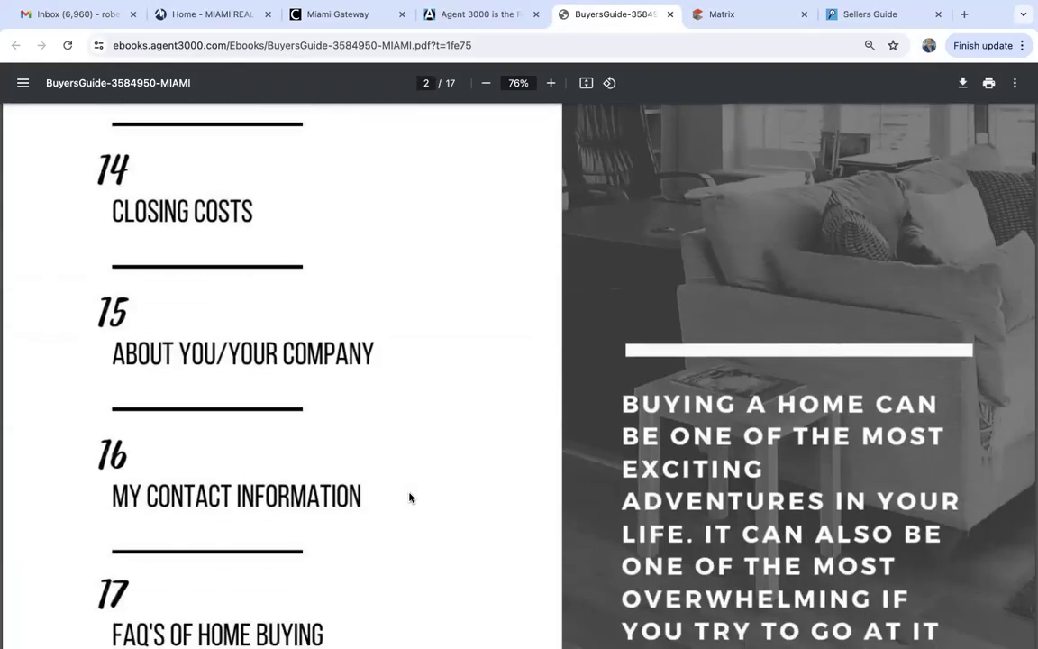
{"action": "scroll", "coordinate": [409, 497], "scroll_direction": "down", "scroll_amount": 5}
Read the Buyers Guide to page 6, Negotiating Your Terms with Confidence, then close it.
{"action": "scroll", "coordinate": [409, 497], "scroll_direction": "up", "scroll_amount": 8}
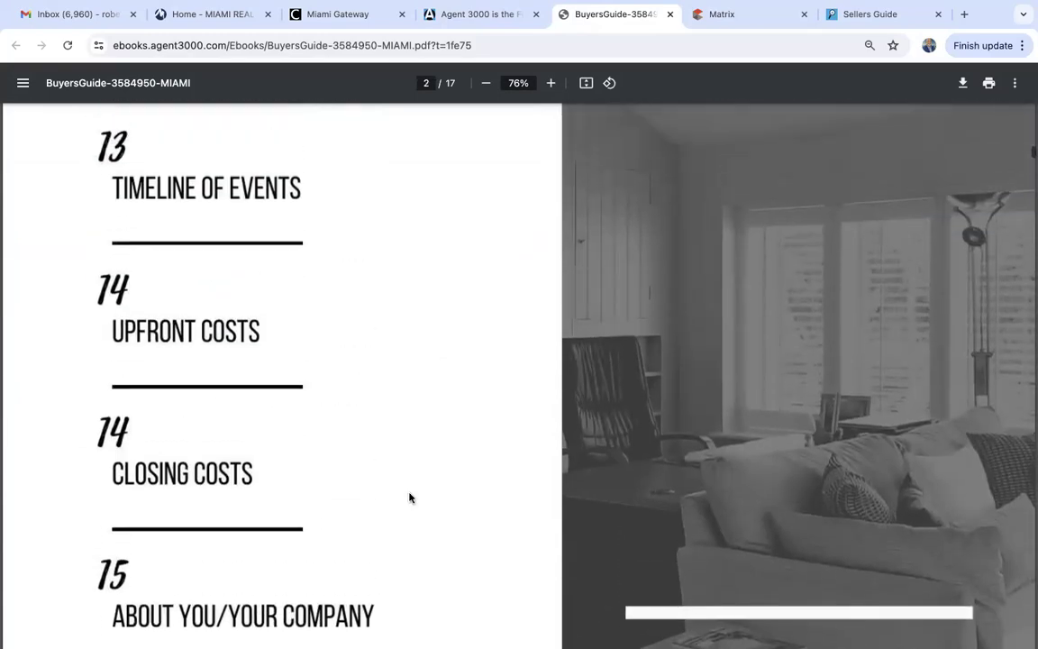
{"action": "scroll", "coordinate": [409, 497], "scroll_direction": "down", "scroll_amount": 12}
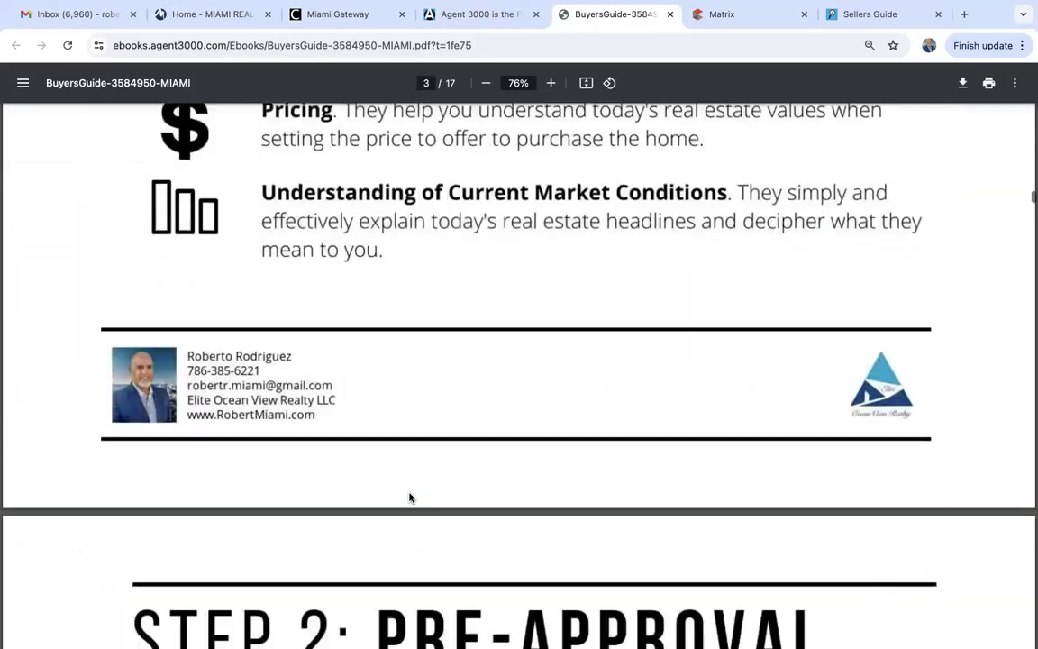
{"action": "scroll", "coordinate": [410, 498], "scroll_direction": "down", "scroll_amount": 10}
{"action": "scroll", "coordinate": [409, 498], "scroll_direction": "up", "scroll_amount": 10}
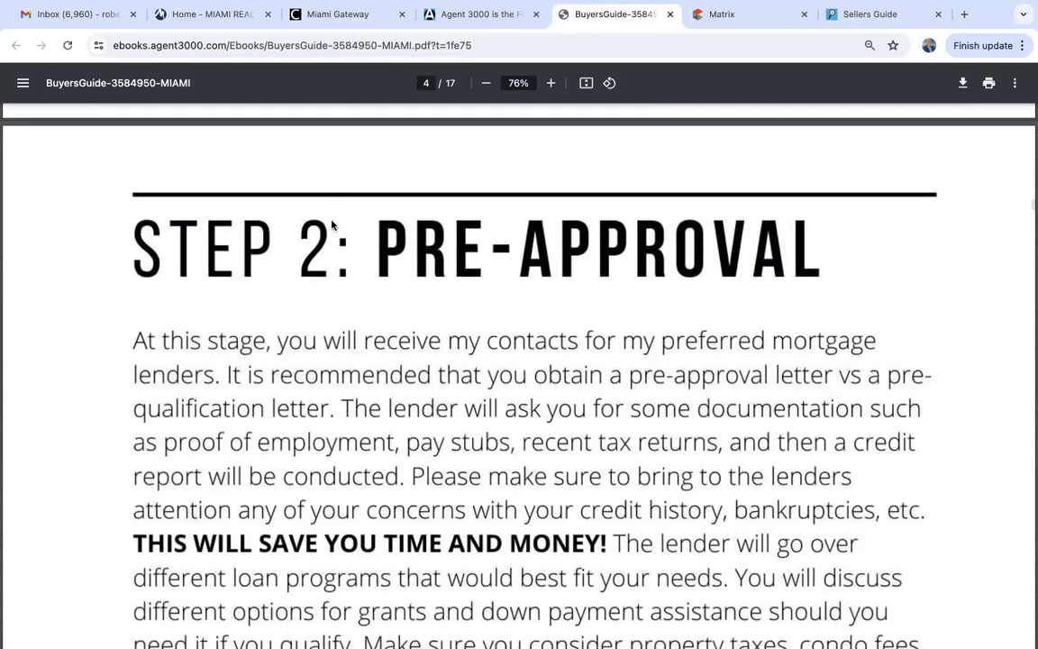
{"action": "scroll", "coordinate": [524, 310], "scroll_direction": "down", "scroll_amount": 15}
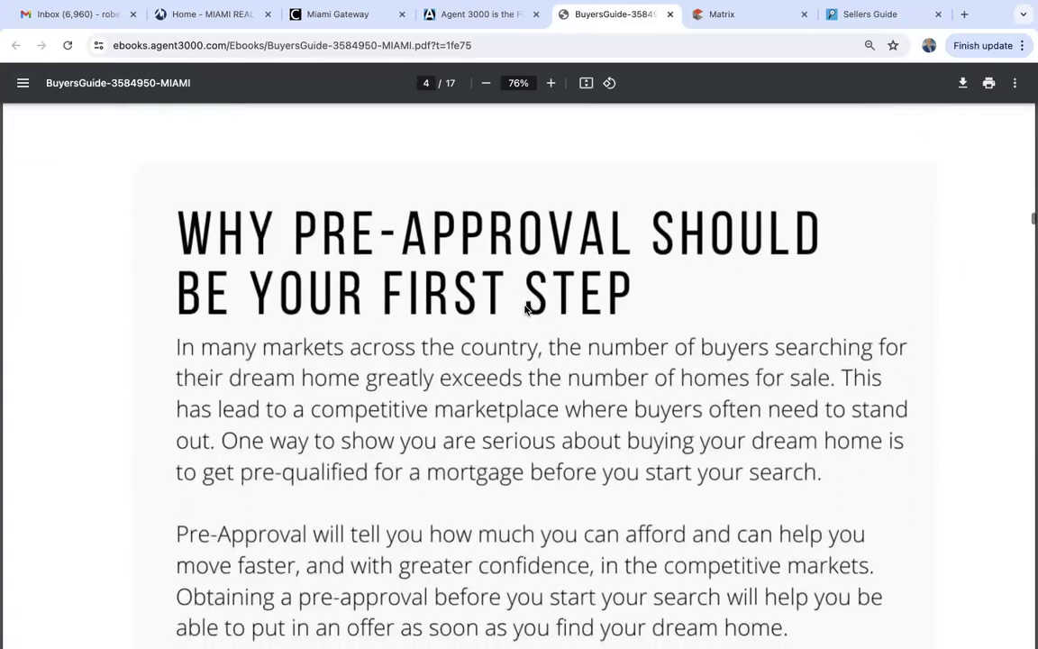
{"action": "scroll", "coordinate": [524, 310], "scroll_direction": "up", "scroll_amount": 3}
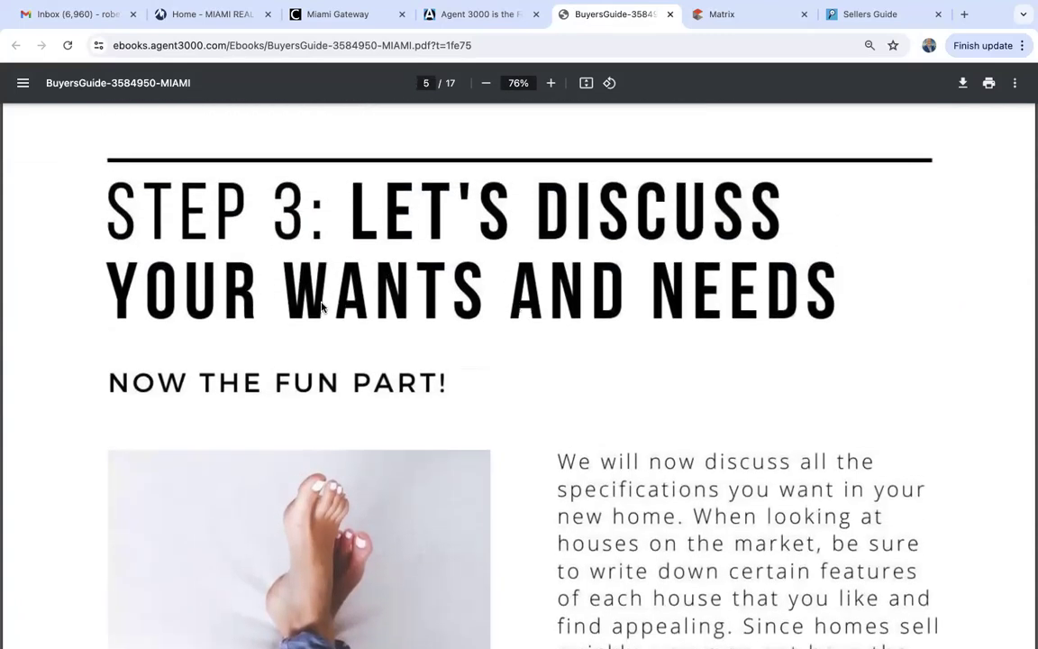
{"action": "scroll", "coordinate": [621, 483], "scroll_direction": "down", "scroll_amount": 15}
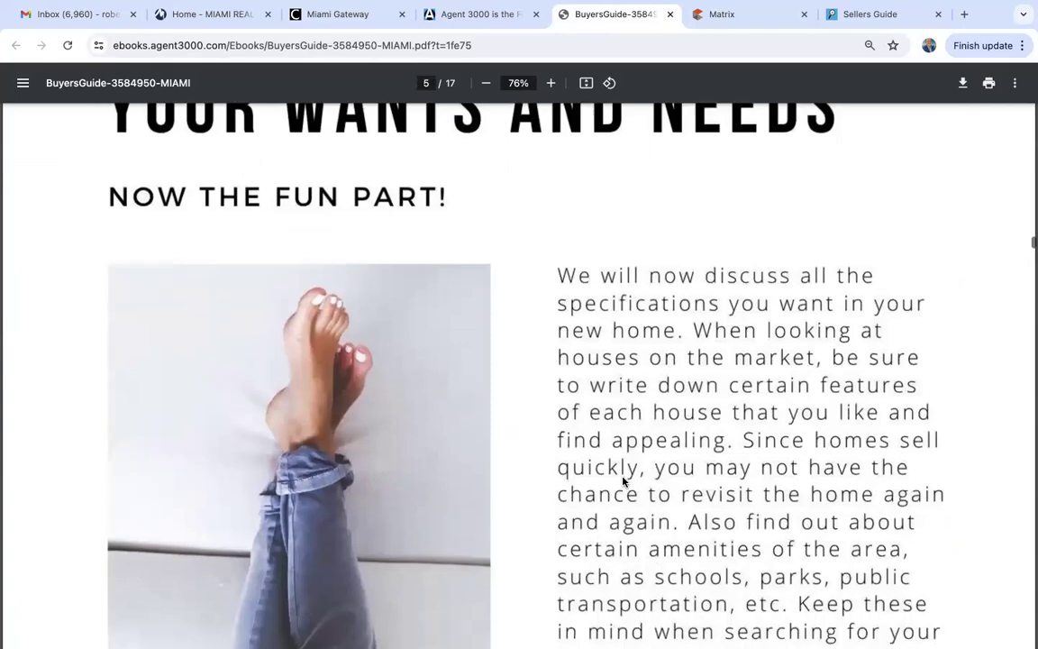
{"action": "scroll", "coordinate": [622, 482], "scroll_direction": "down", "scroll_amount": 8}
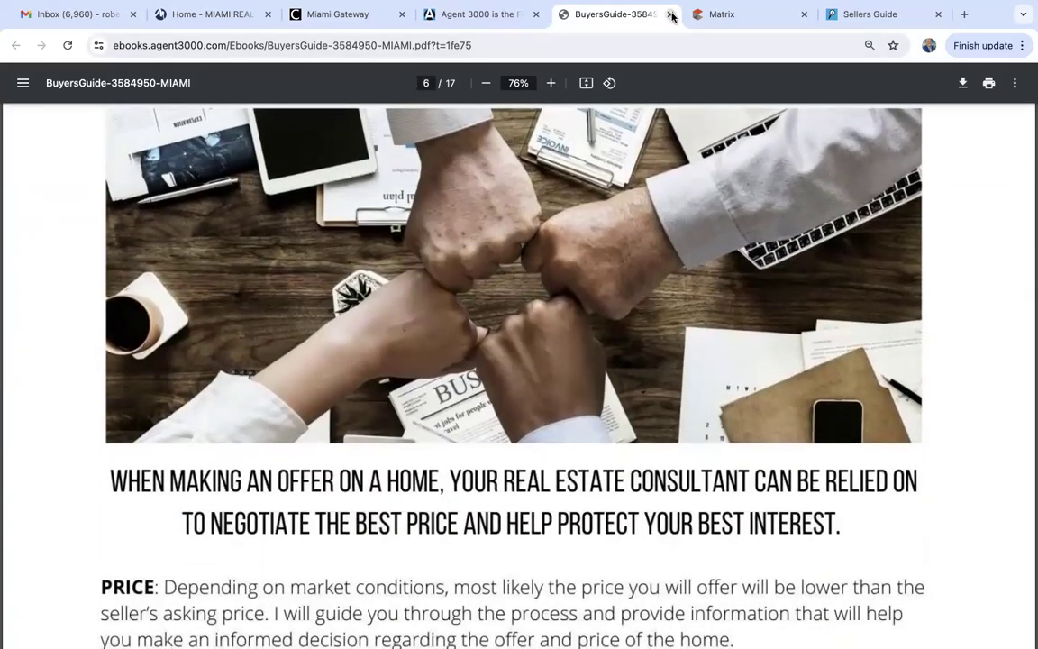
{"action": "left_click", "coordinate": [670, 14]}
Keep Sellers Guide as the chosen e-book and create it with profile photo and logo.
{"action": "scroll", "coordinate": [195, 255], "scroll_direction": "up", "scroll_amount": 1}
{"action": "scroll", "coordinate": [195, 254], "scroll_direction": "up", "scroll_amount": 5}
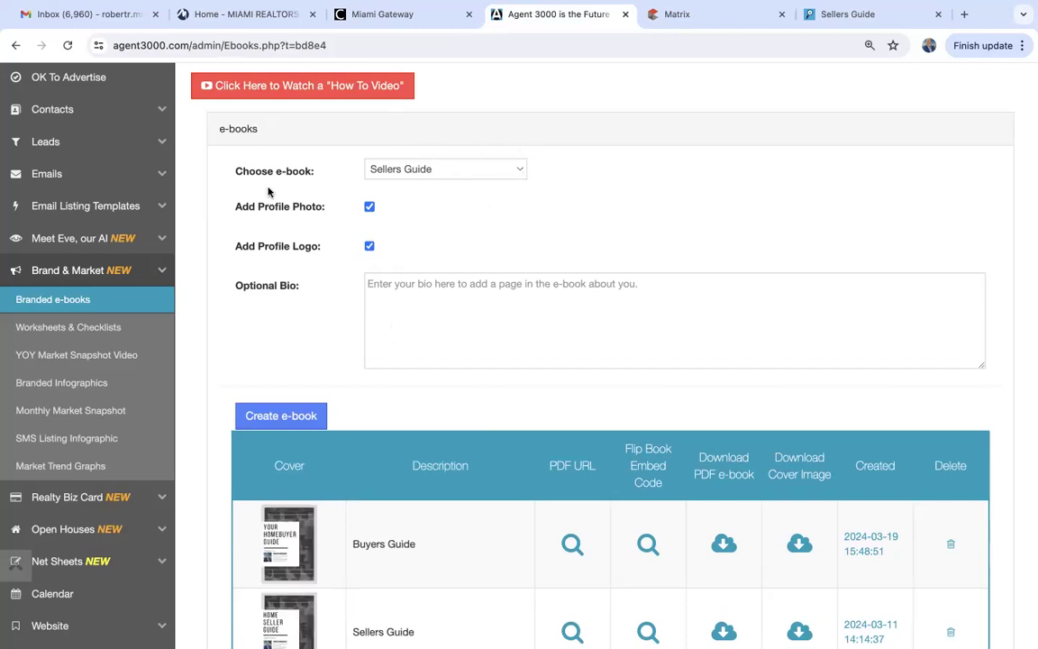
{"action": "left_click", "coordinate": [522, 170]}
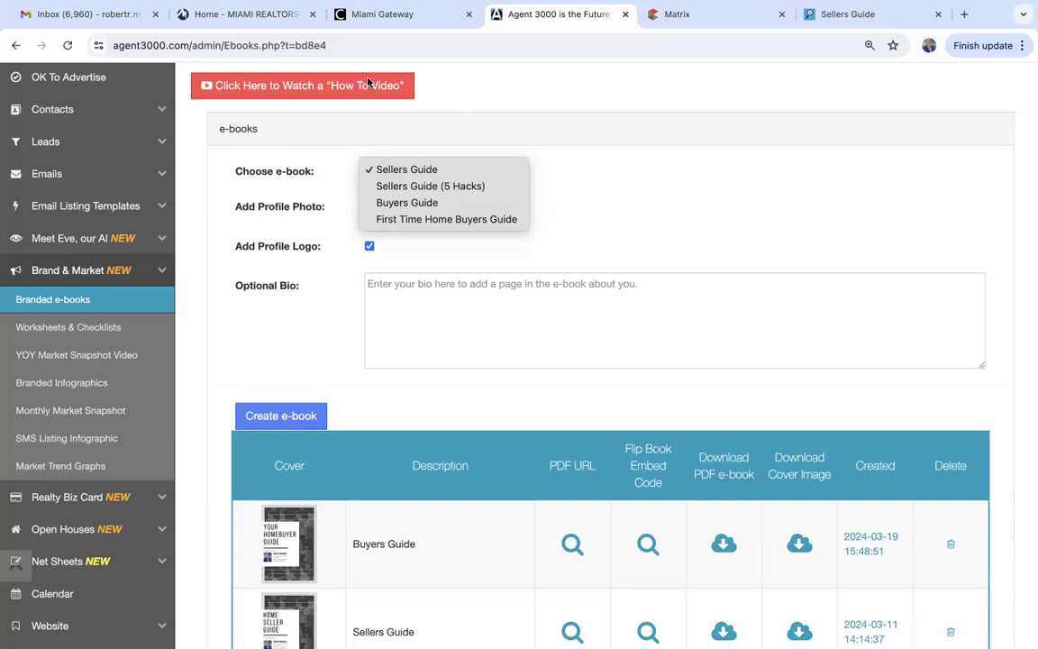
{"action": "left_click", "coordinate": [541, 191]}
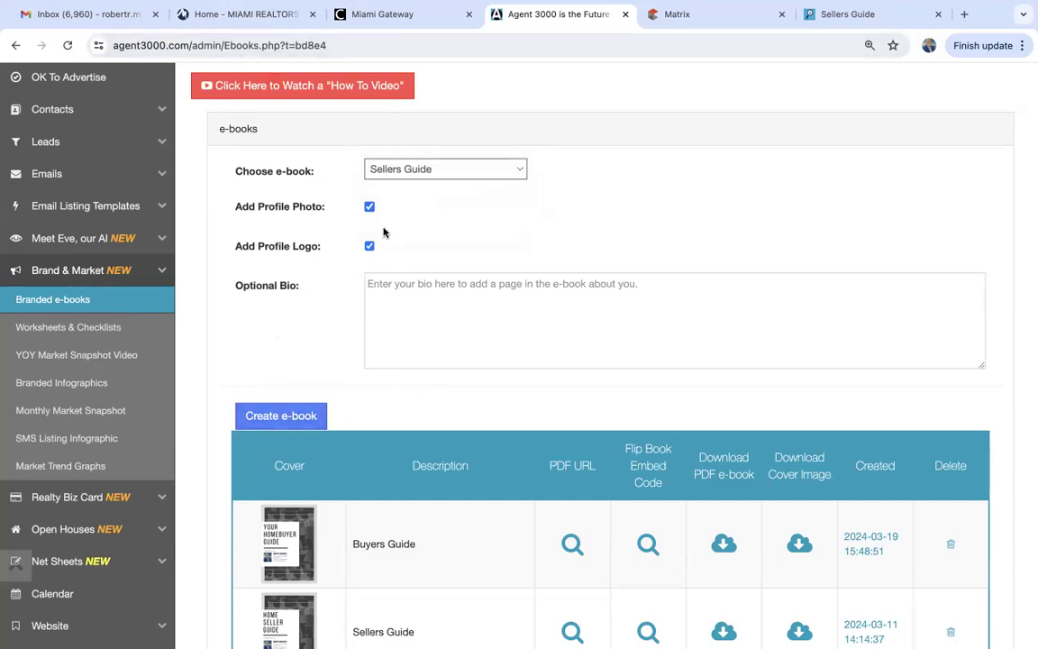
{"action": "left_click", "coordinate": [299, 417]}
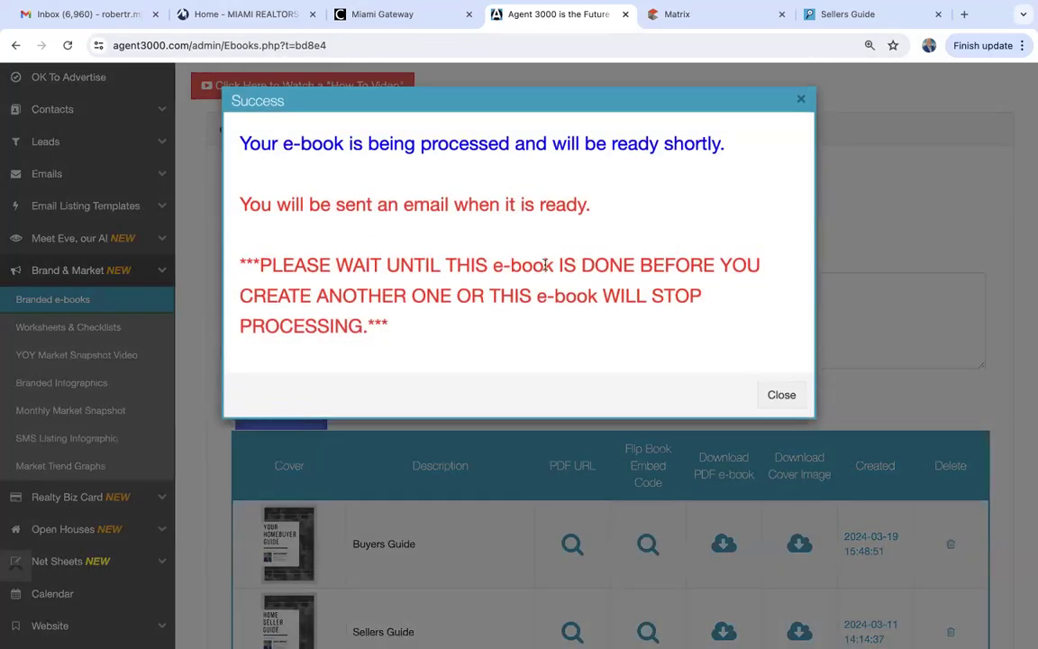
Dismiss the processing notice and reload so the new 2024-07-16 Sellers Guide is listed.
{"action": "left_click", "coordinate": [777, 395]}
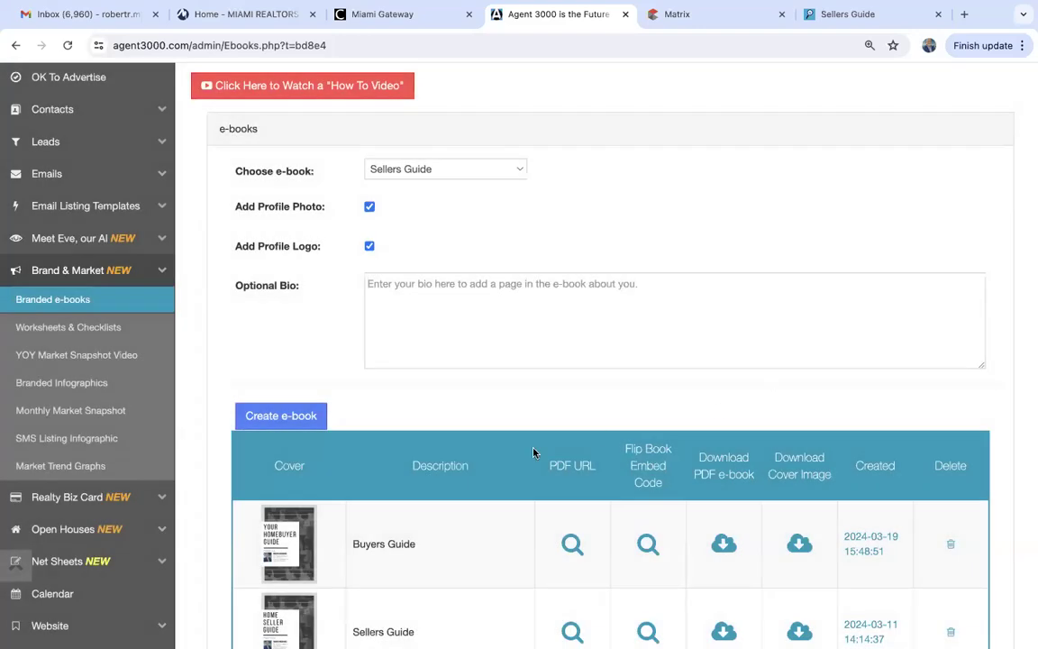
{"action": "scroll", "coordinate": [532, 452], "scroll_direction": "down", "scroll_amount": 5}
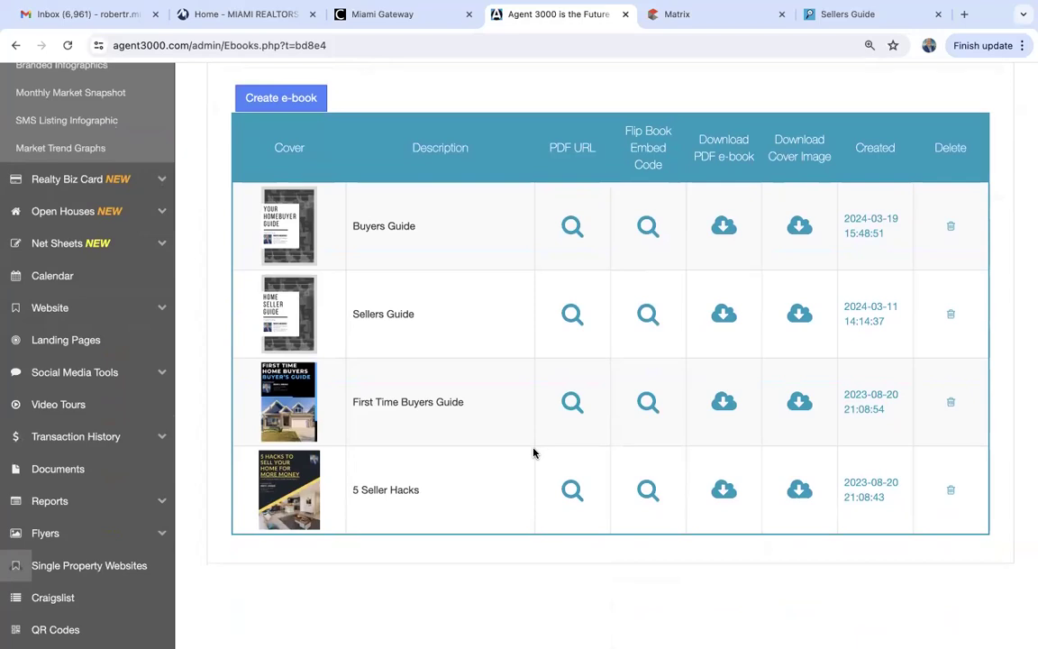
{"action": "left_click", "coordinate": [68, 46]}
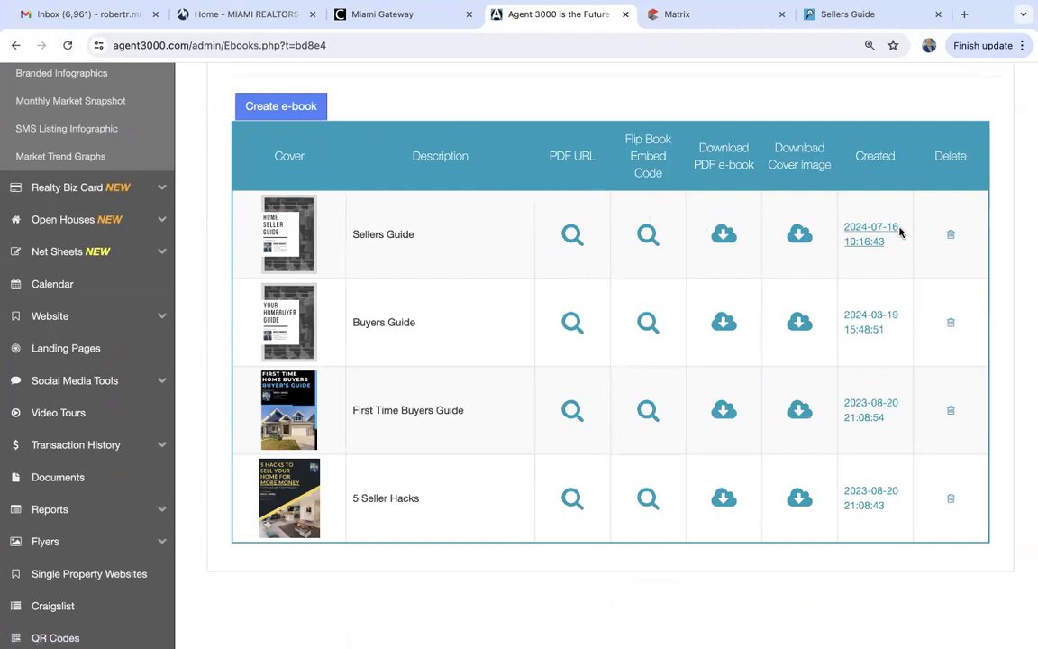
View the new Sellers Guide's 13-page PDF, then close it.
{"action": "left_click", "coordinate": [572, 234]}
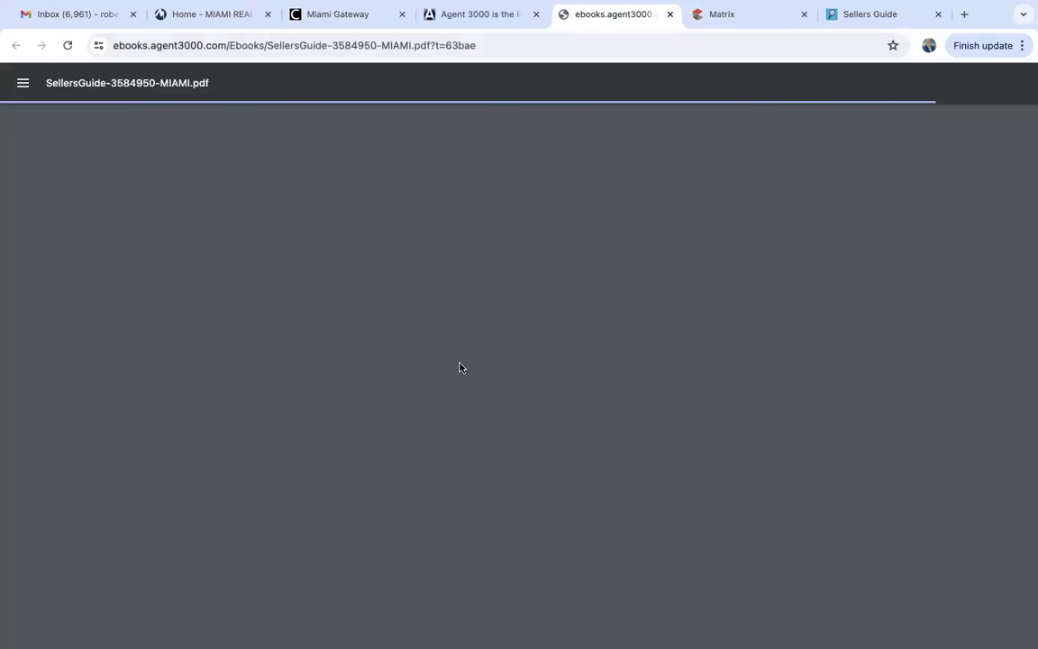
{"action": "scroll", "coordinate": [459, 367], "scroll_direction": "down", "scroll_amount": 20}
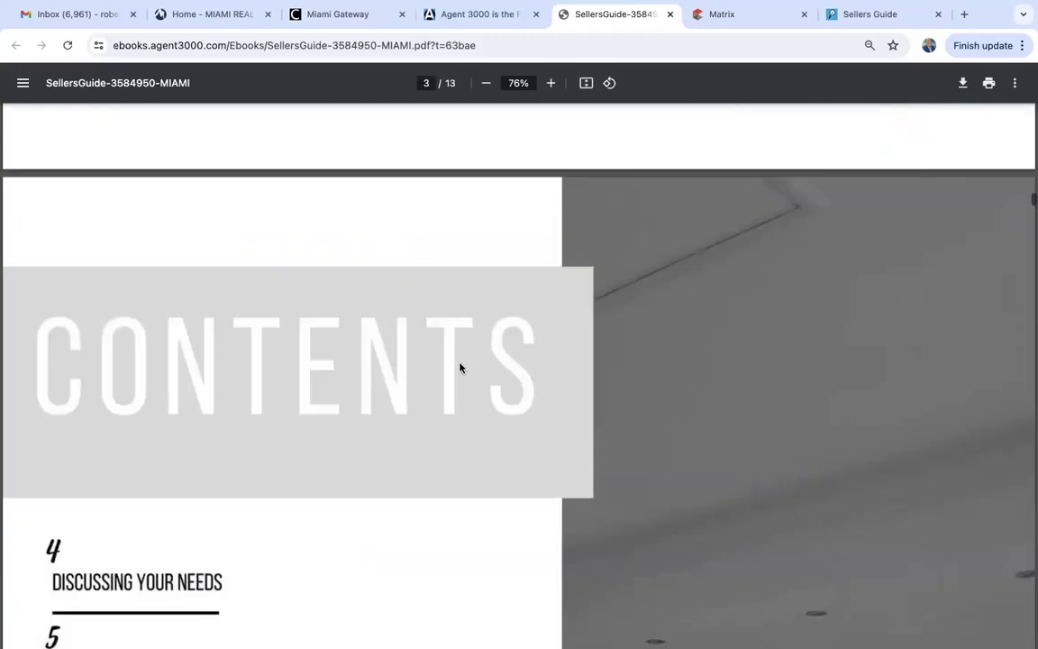
{"action": "left_click", "coordinate": [670, 15]}
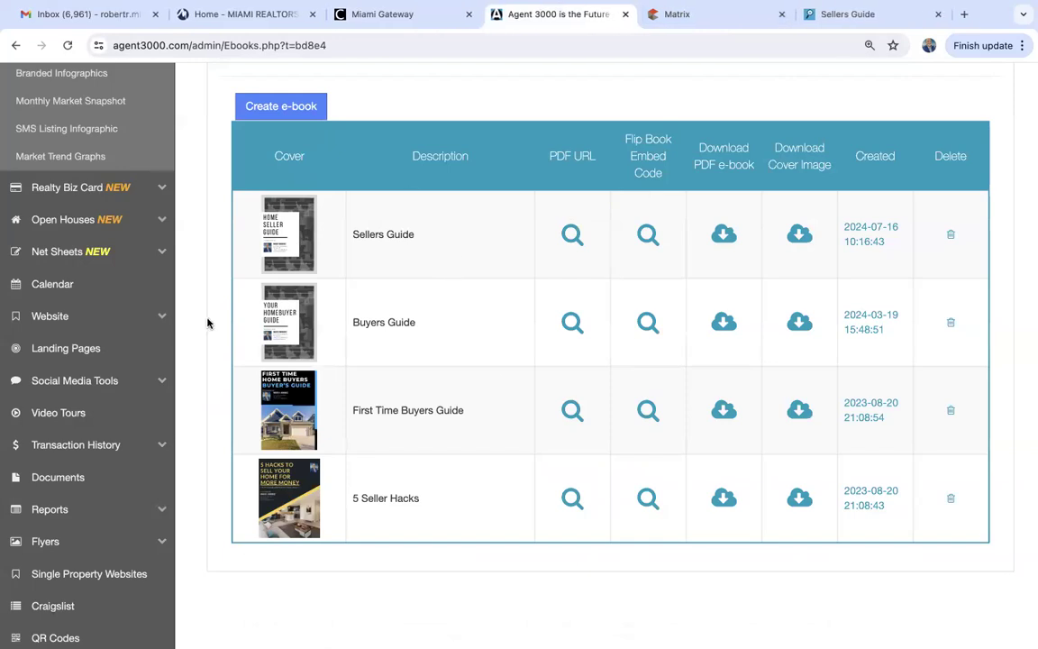
{"action": "scroll", "coordinate": [207, 323], "scroll_direction": "up", "scroll_amount": 3}
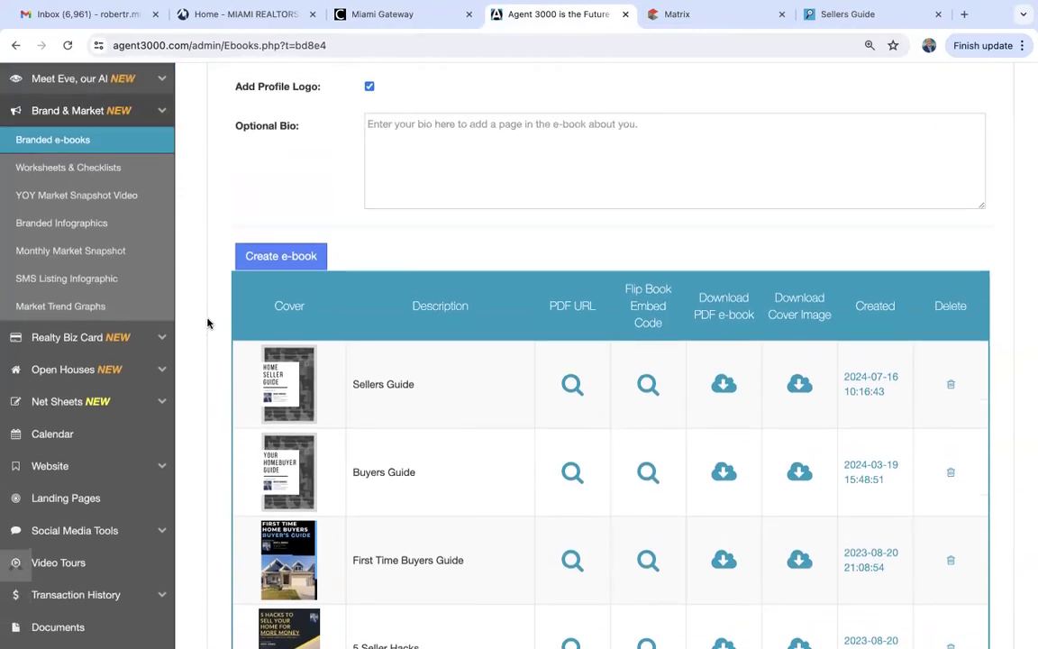
{"action": "scroll", "coordinate": [207, 323], "scroll_direction": "up", "scroll_amount": 1}
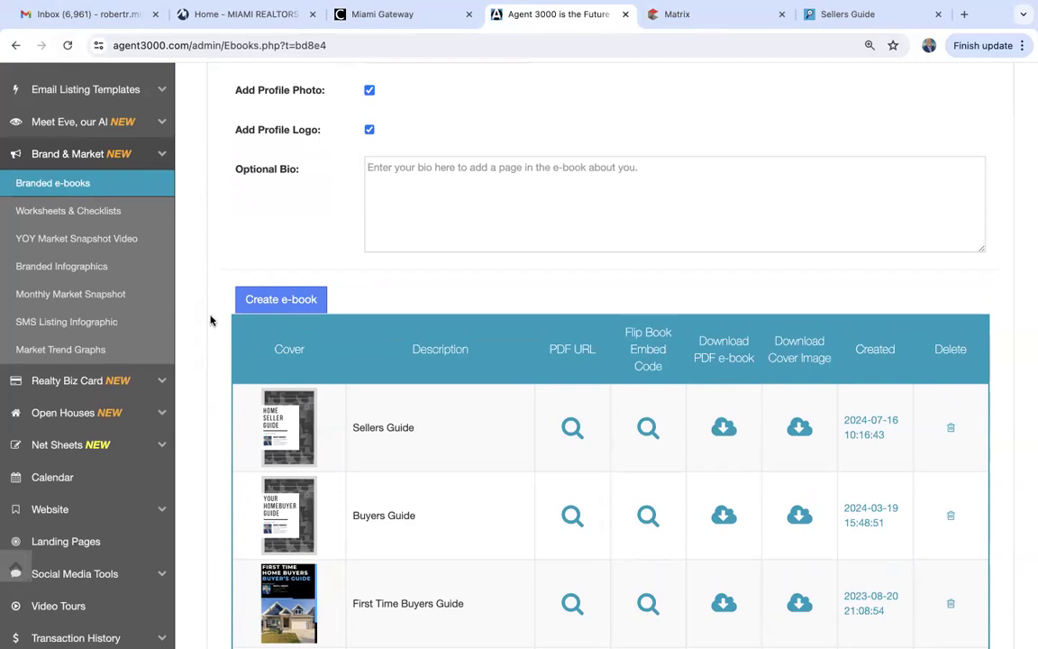
Go to Worksheets & Checklists, browse the sample worksheets, then close the samples list.
{"action": "left_click", "coordinate": [83, 217]}
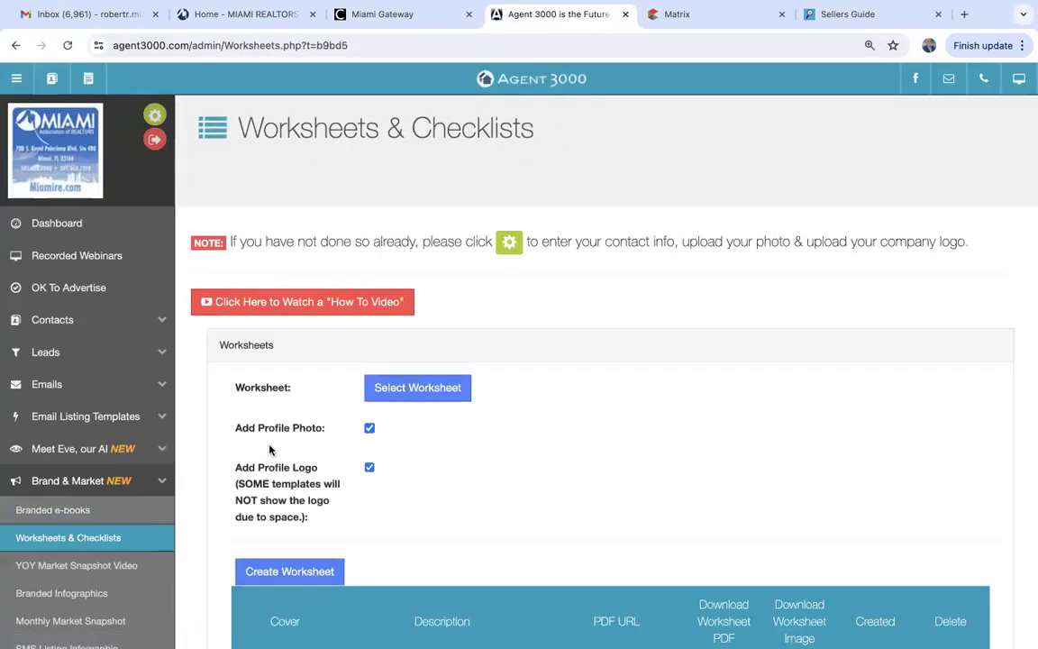
{"action": "scroll", "coordinate": [273, 451], "scroll_direction": "down", "scroll_amount": 2}
{"action": "left_click", "coordinate": [417, 235]}
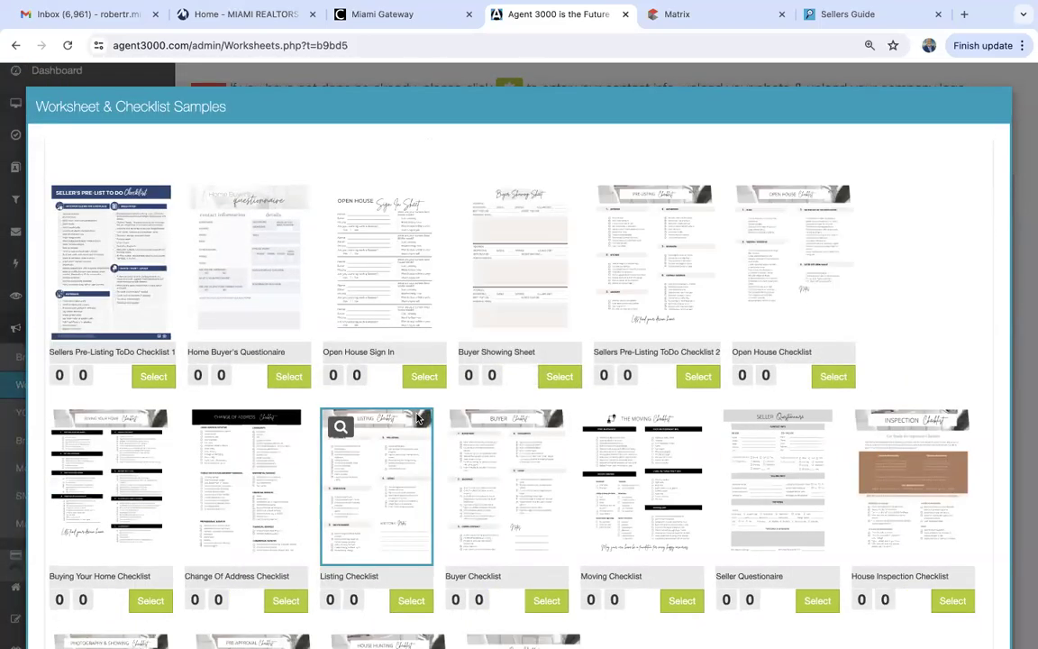
{"action": "scroll", "coordinate": [417, 417], "scroll_direction": "down", "scroll_amount": 4}
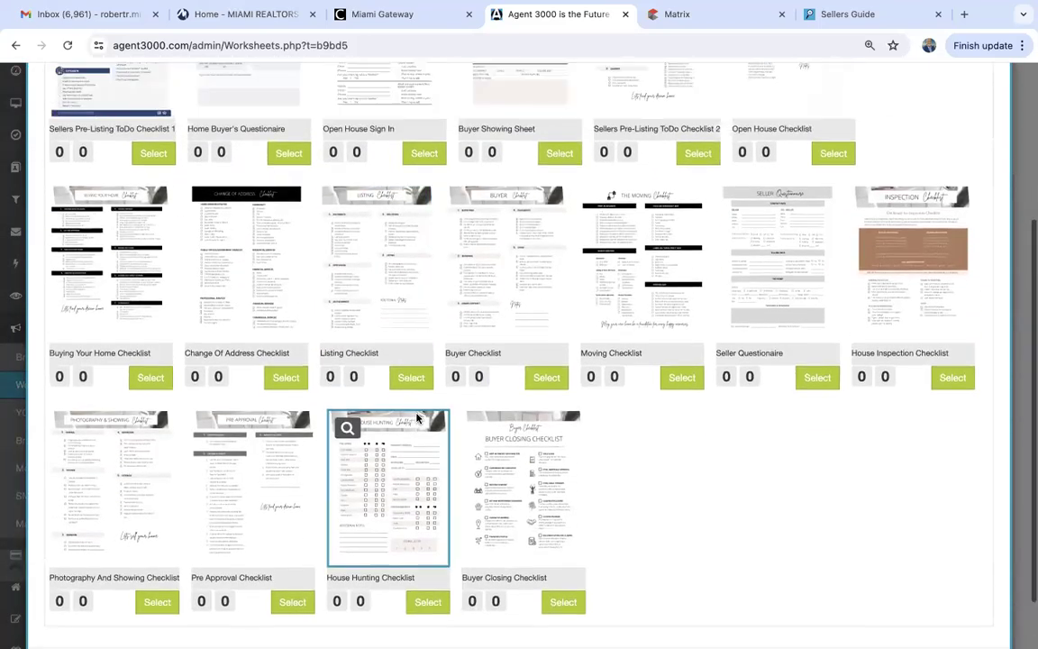
{"action": "scroll", "coordinate": [418, 417], "scroll_direction": "up", "scroll_amount": 4}
{"action": "scroll", "coordinate": [417, 417], "scroll_direction": "down", "scroll_amount": 5}
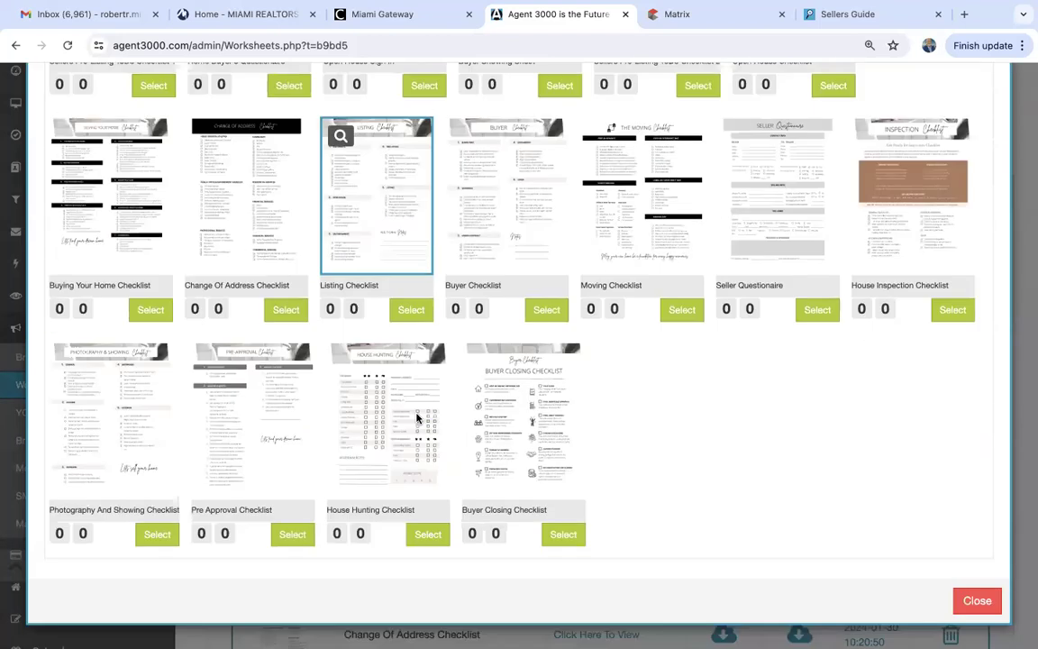
{"action": "scroll", "coordinate": [417, 417], "scroll_direction": "up", "scroll_amount": 3}
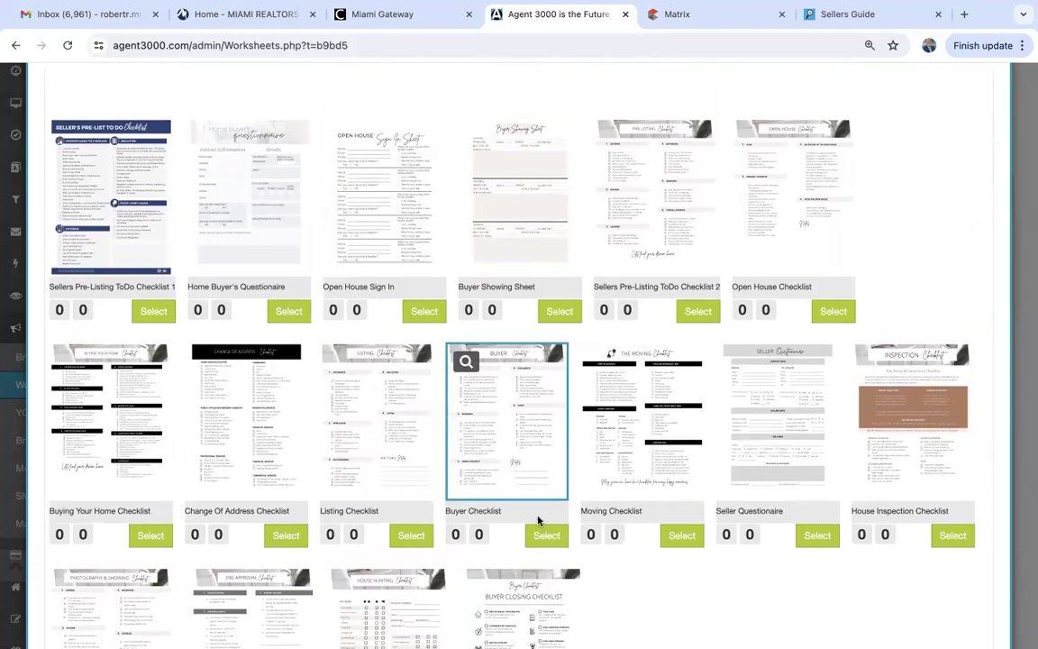
{"action": "scroll", "coordinate": [538, 520], "scroll_direction": "down", "scroll_amount": 3}
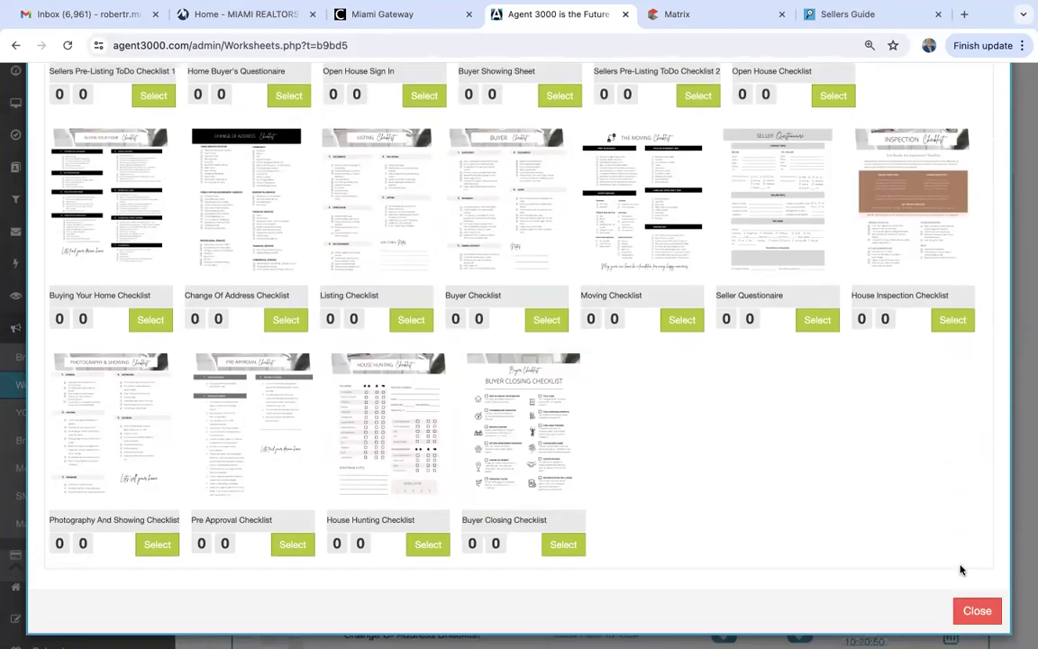
{"action": "left_click", "coordinate": [976, 610]}
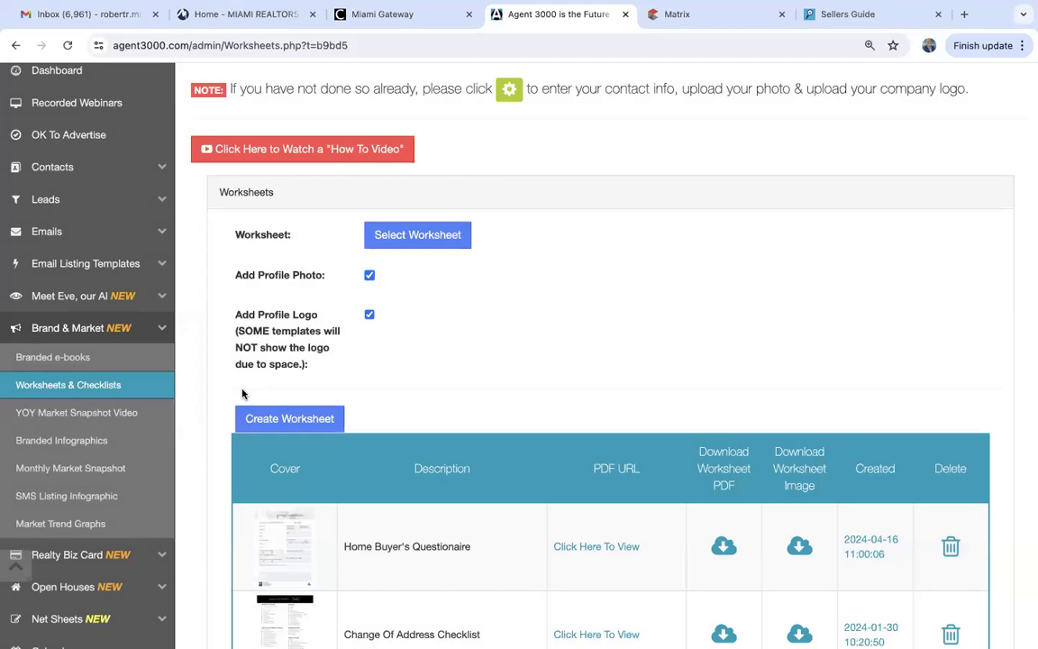
Go to Branded Infographics and bring up the Background Image chooser.
{"action": "left_click", "coordinate": [85, 441]}
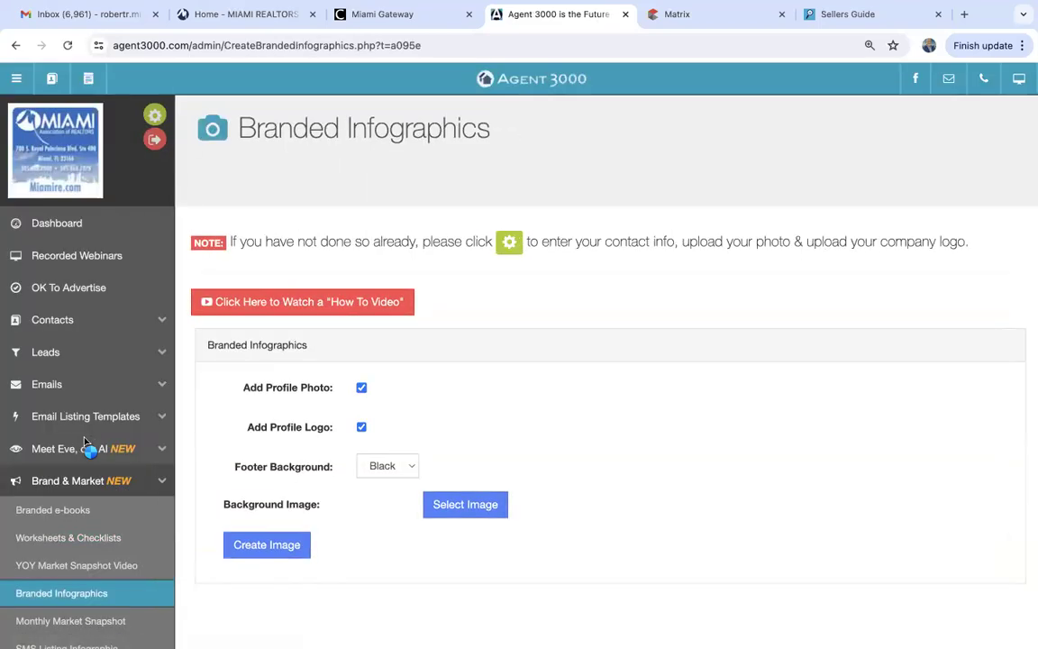
{"action": "scroll", "coordinate": [491, 368], "scroll_direction": "down", "scroll_amount": 3}
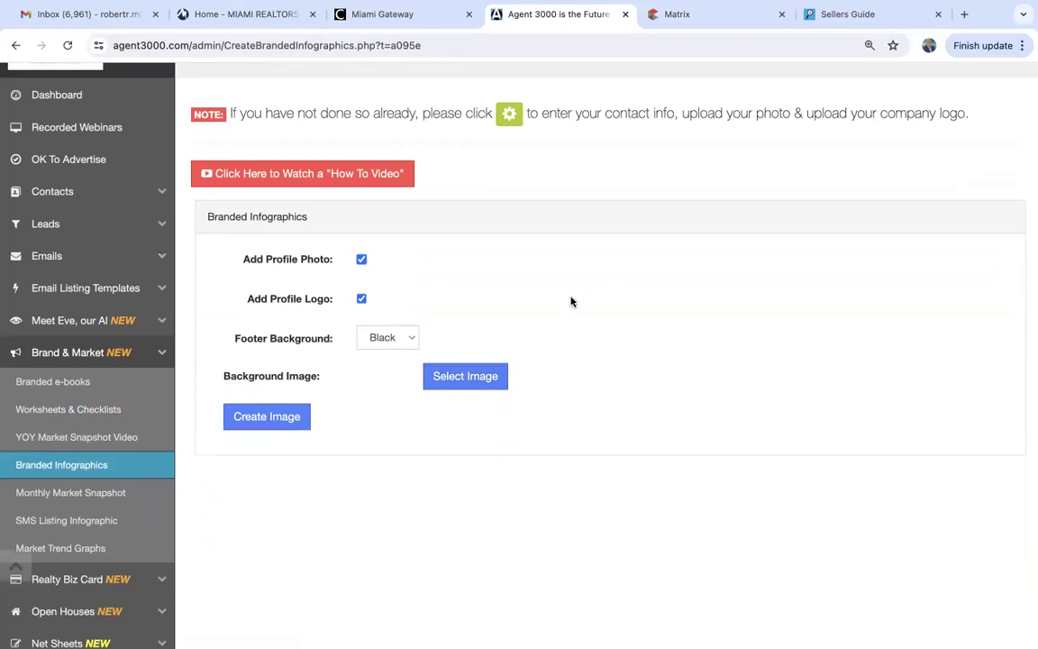
{"action": "left_click", "coordinate": [472, 379]}
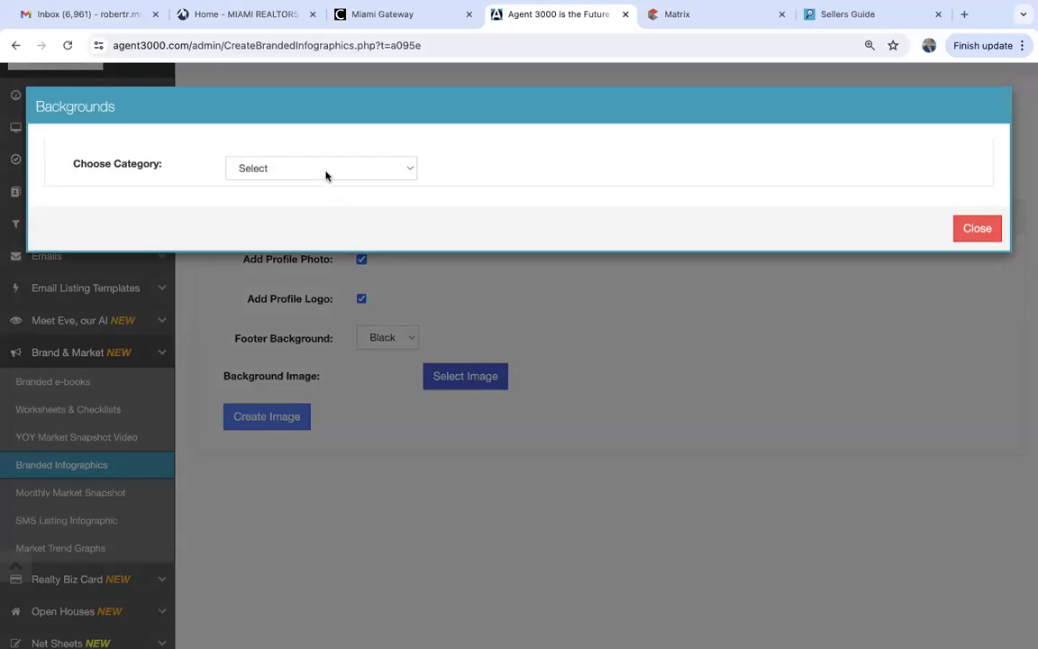
Preview, then select the open-houses Buyer Tip from Buyer & Seller Tips (30) as background.
{"action": "left_click", "coordinate": [327, 177]}
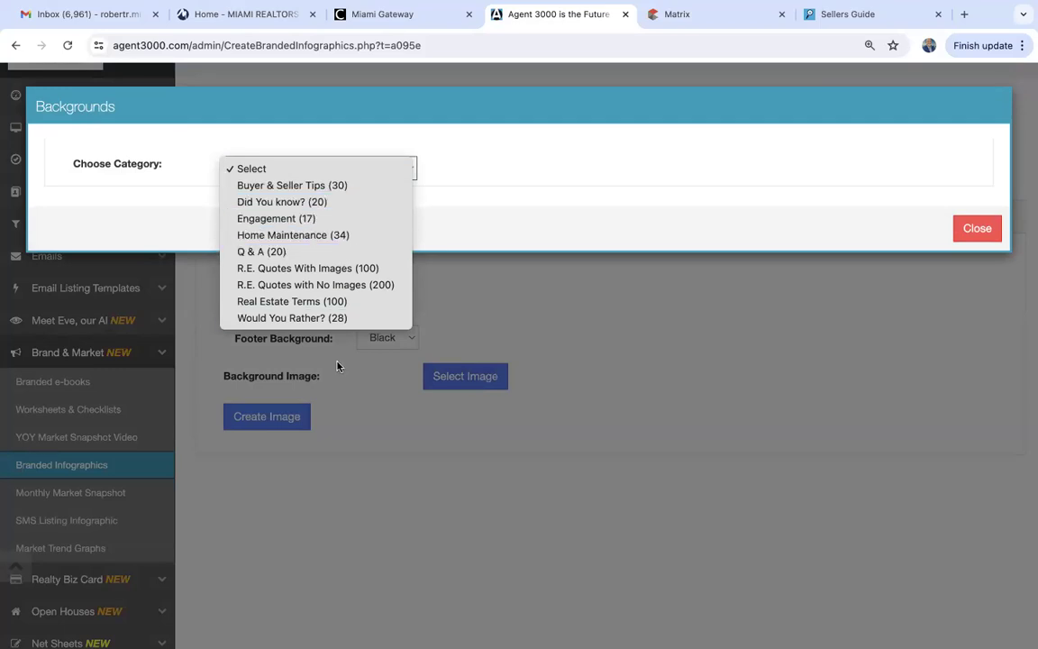
{"action": "left_click", "coordinate": [317, 187]}
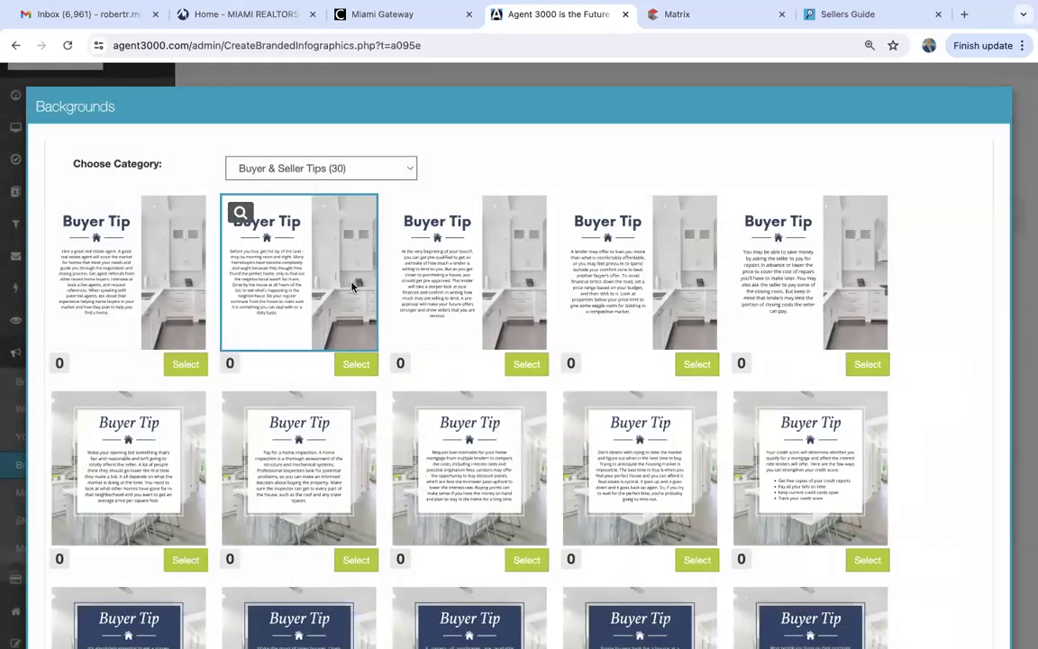
{"action": "scroll", "coordinate": [385, 398], "scroll_direction": "down", "scroll_amount": 6}
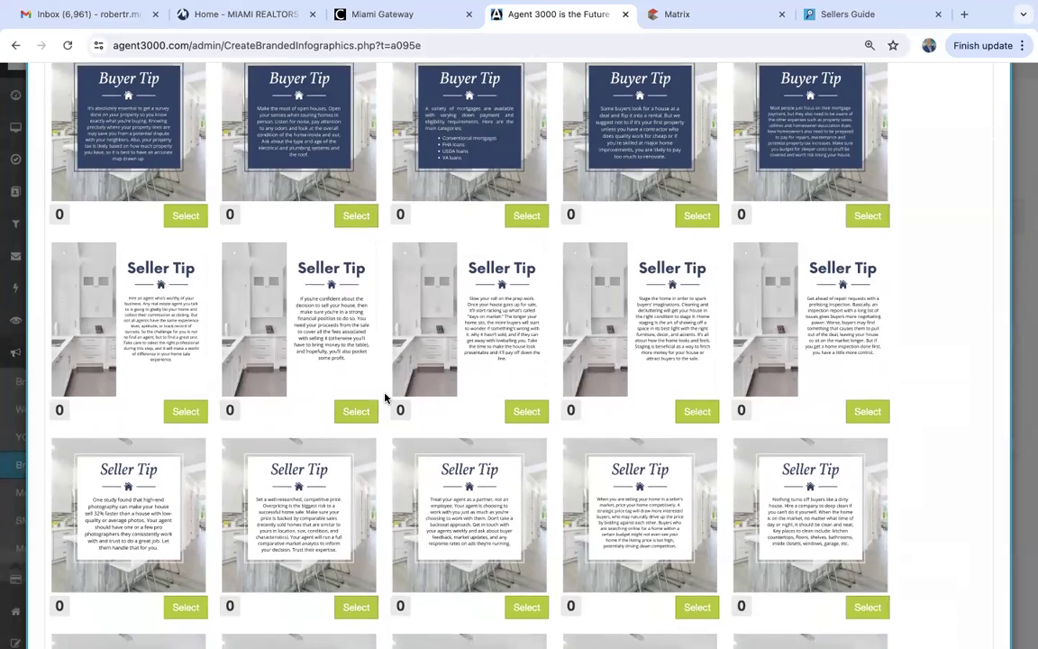
{"action": "scroll", "coordinate": [385, 397], "scroll_direction": "up", "scroll_amount": 2}
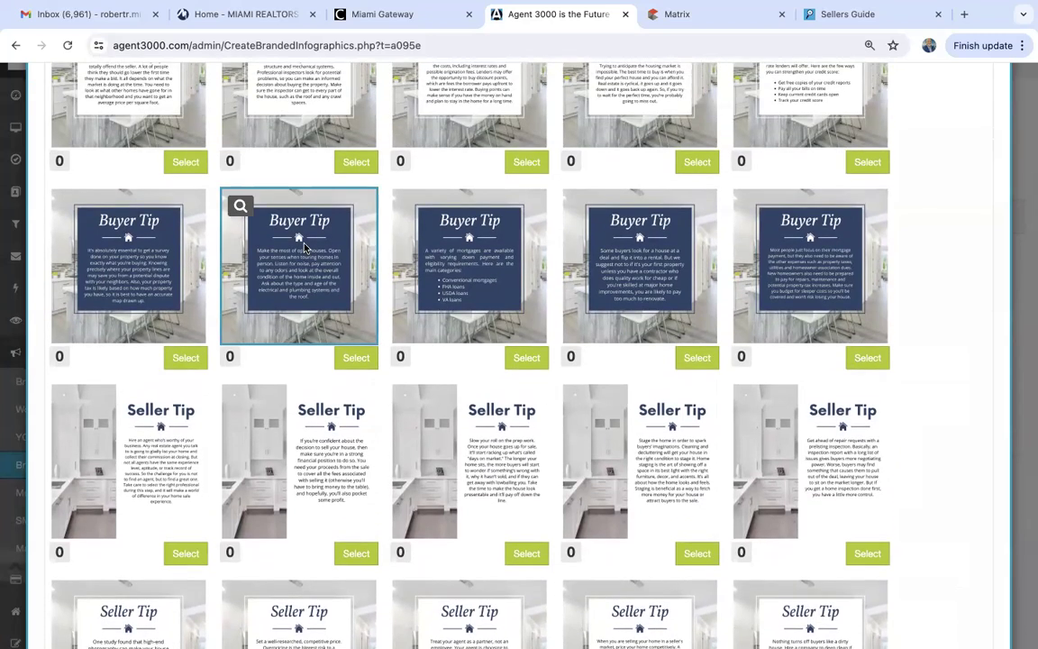
{"action": "left_click", "coordinate": [239, 205]}
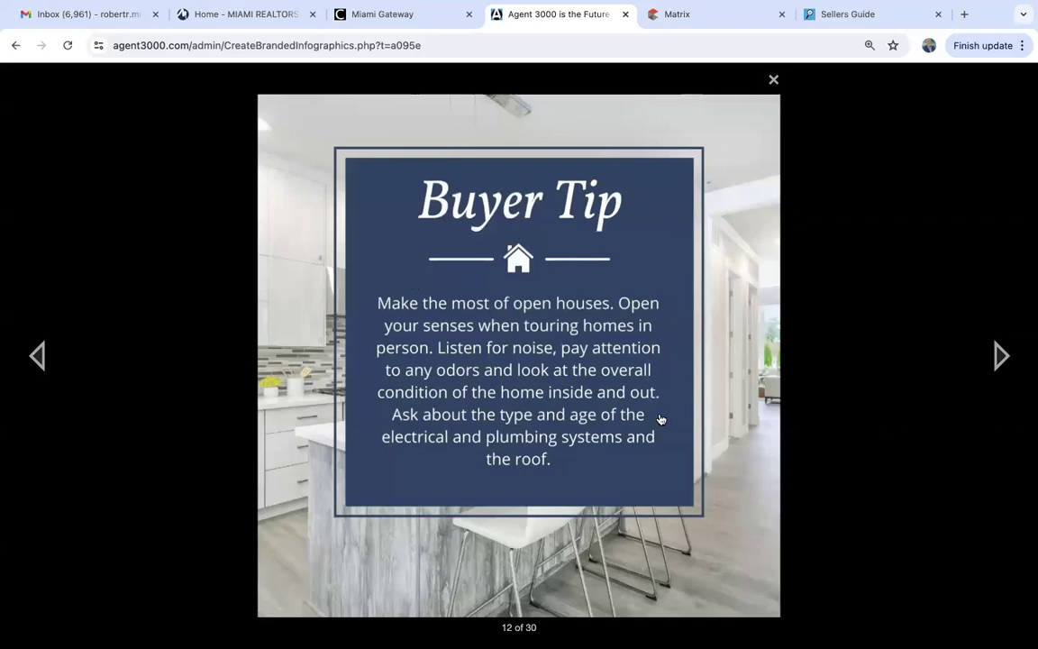
{"action": "left_click", "coordinate": [774, 79]}
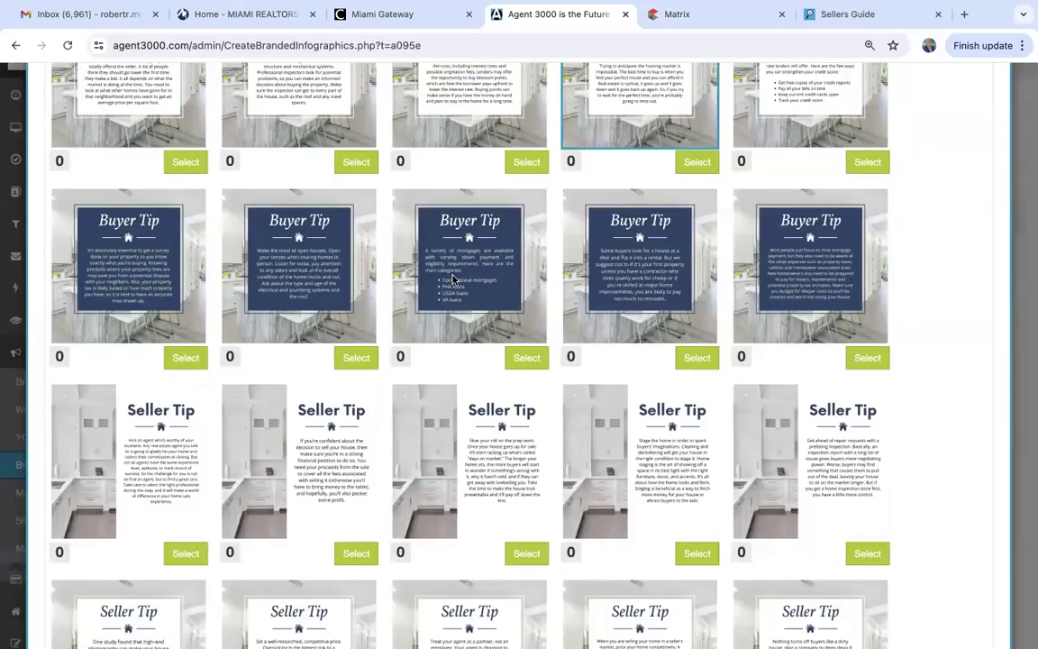
{"action": "left_click", "coordinate": [351, 363]}
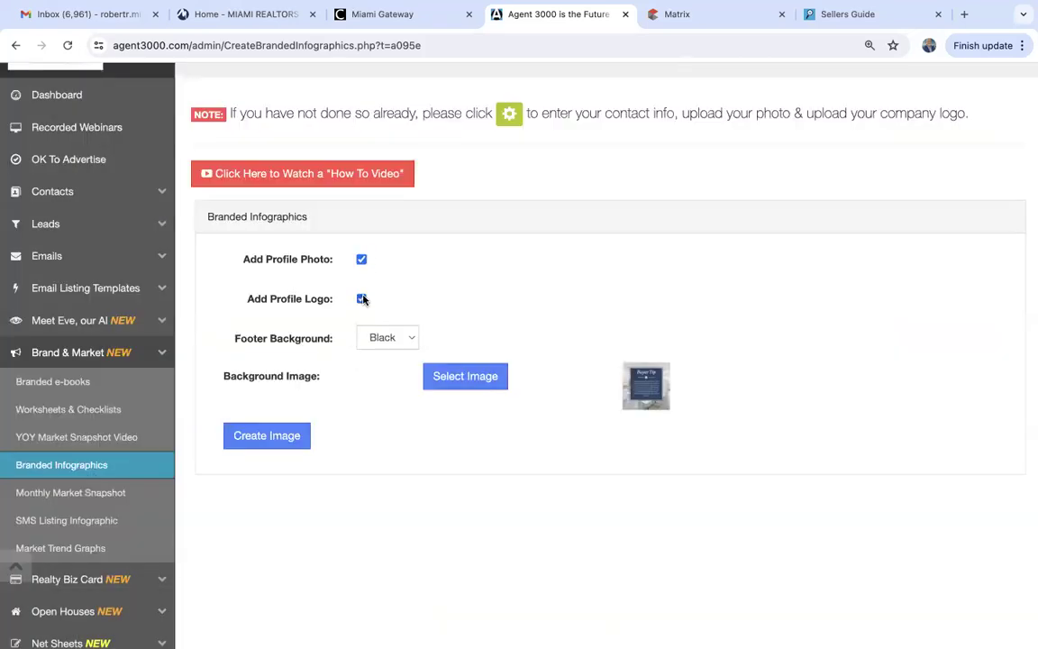
{"action": "left_click", "coordinate": [401, 342]}
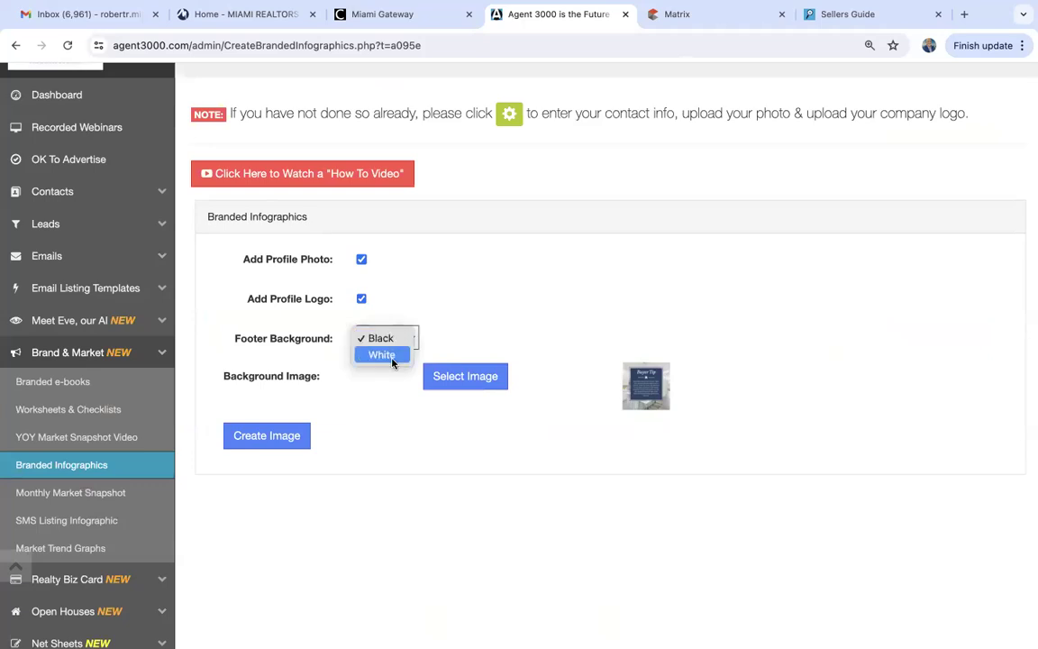
{"action": "left_click", "coordinate": [393, 359]}
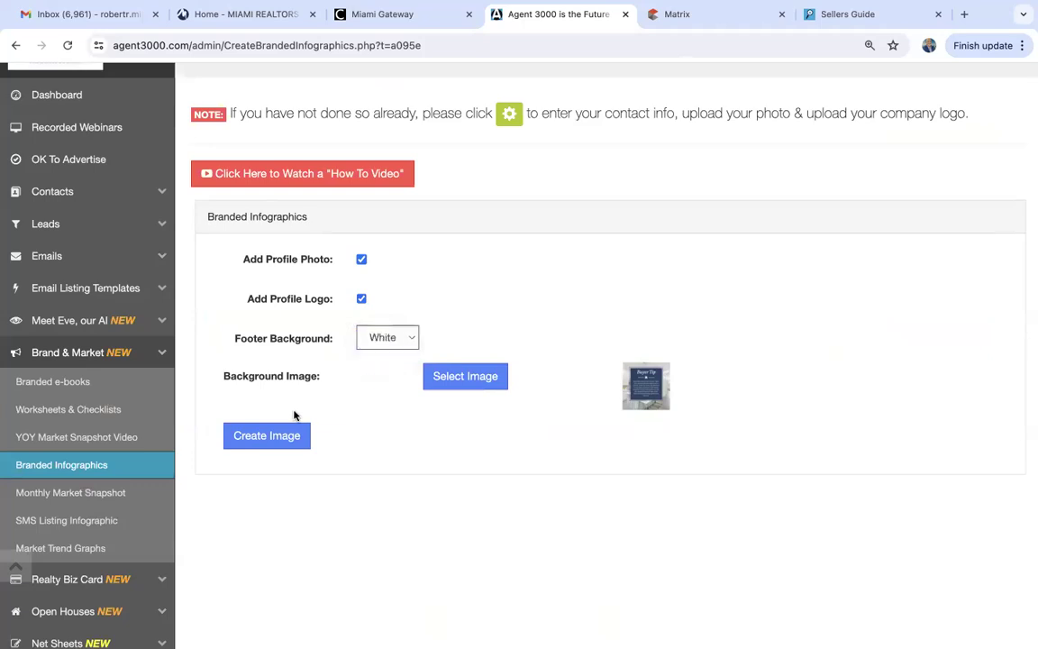
{"action": "left_click", "coordinate": [278, 435]}
{"action": "scroll", "coordinate": [279, 441], "scroll_direction": "down", "scroll_amount": 3}
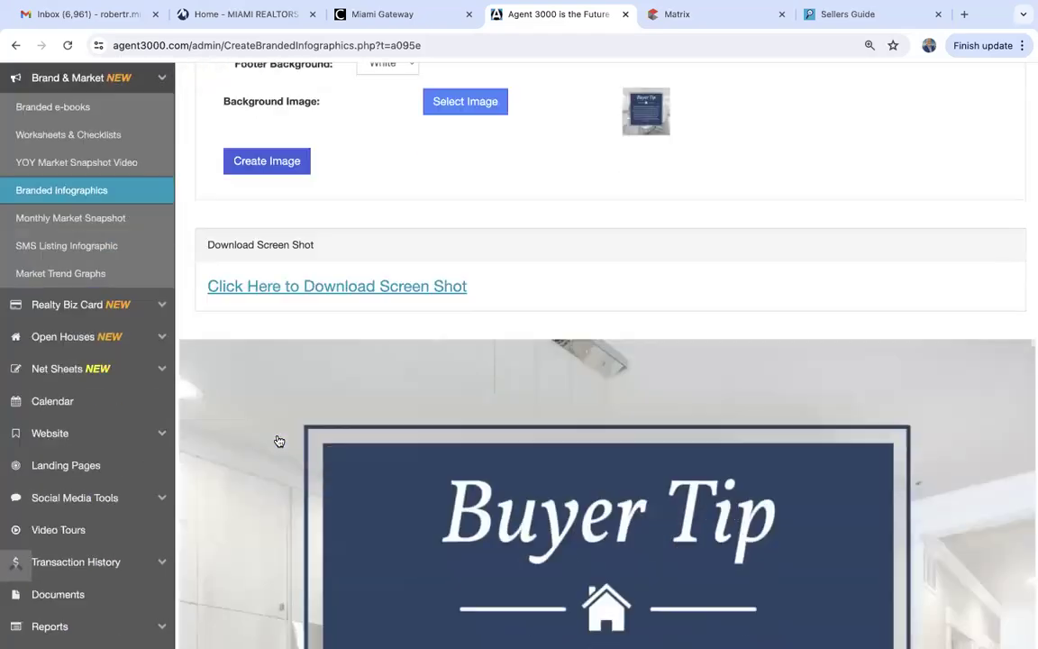
{"action": "scroll", "coordinate": [279, 441], "scroll_direction": "down", "scroll_amount": 6}
{"action": "scroll", "coordinate": [279, 442], "scroll_direction": "up", "scroll_amount": 3}
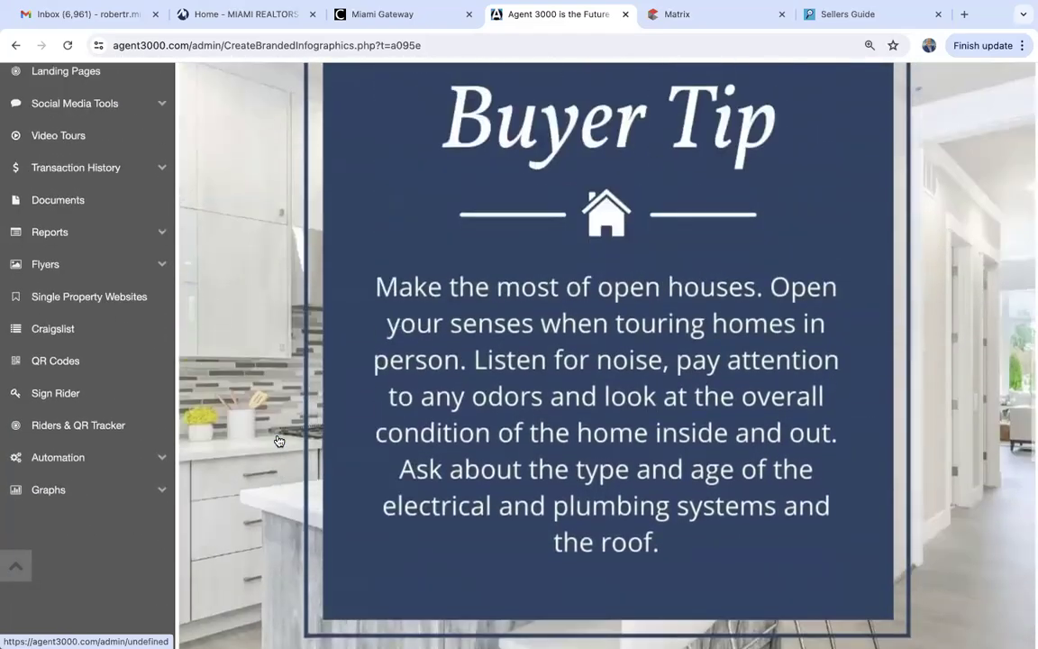
{"action": "scroll", "coordinate": [279, 440], "scroll_direction": "up", "scroll_amount": 2}
{"action": "scroll", "coordinate": [276, 441], "scroll_direction": "down", "scroll_amount": 3}
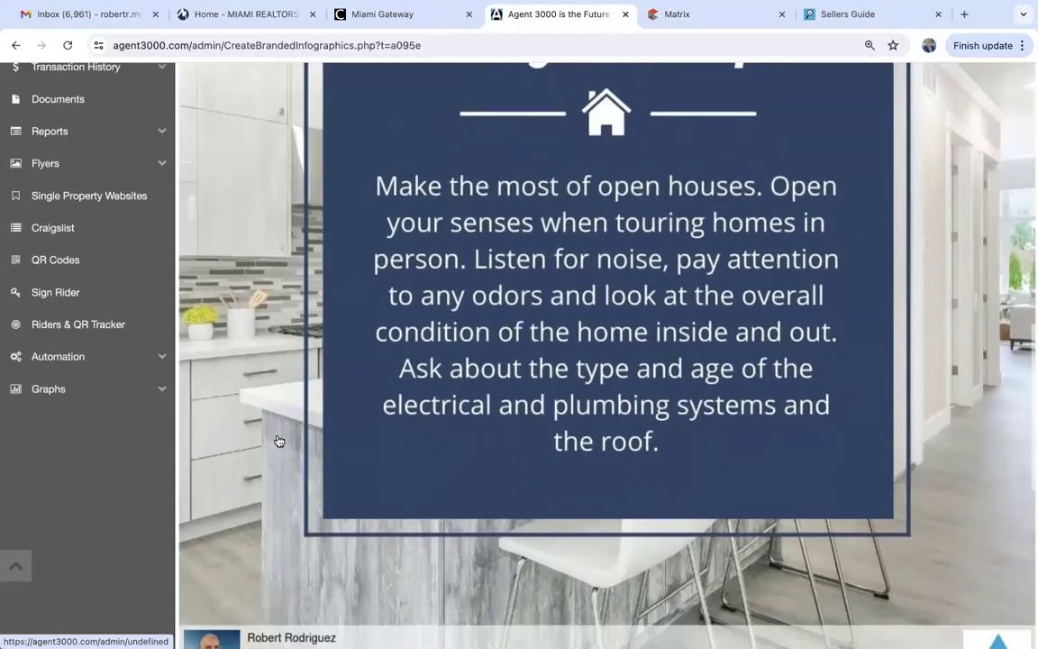
{"action": "right_click", "coordinate": [248, 245]}
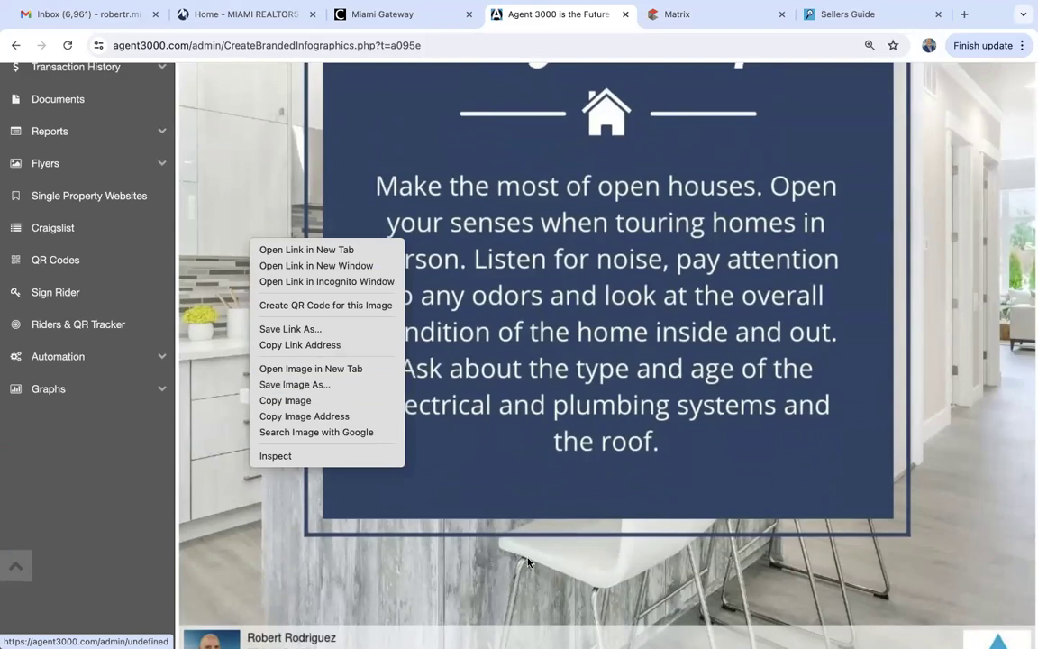
{"action": "left_click", "coordinate": [548, 580]}
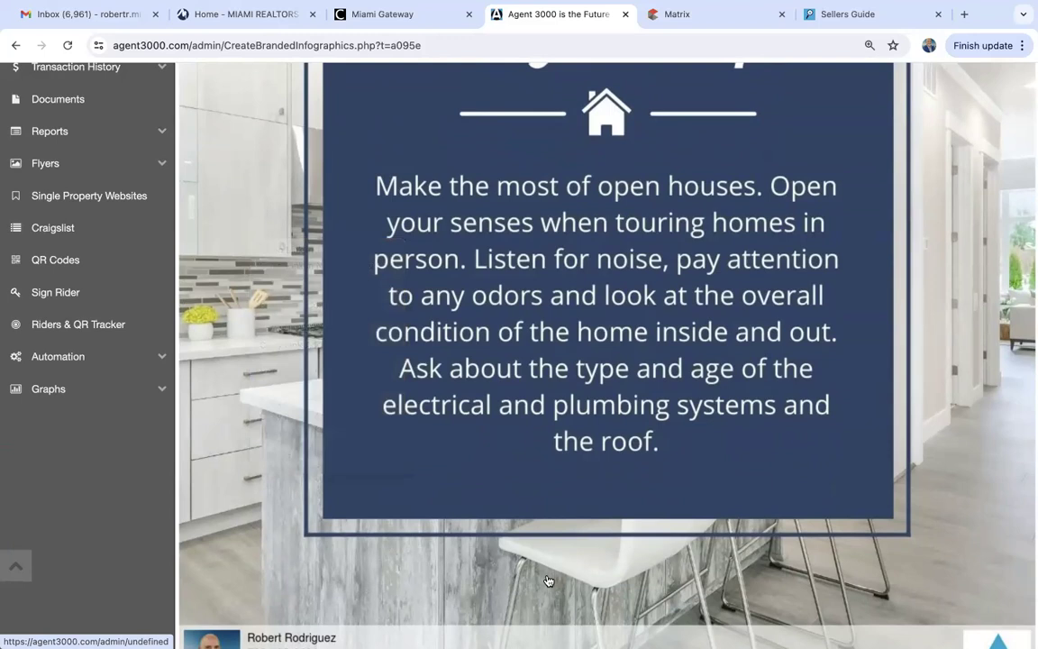
{"action": "scroll", "coordinate": [548, 580], "scroll_direction": "up", "scroll_amount": 4}
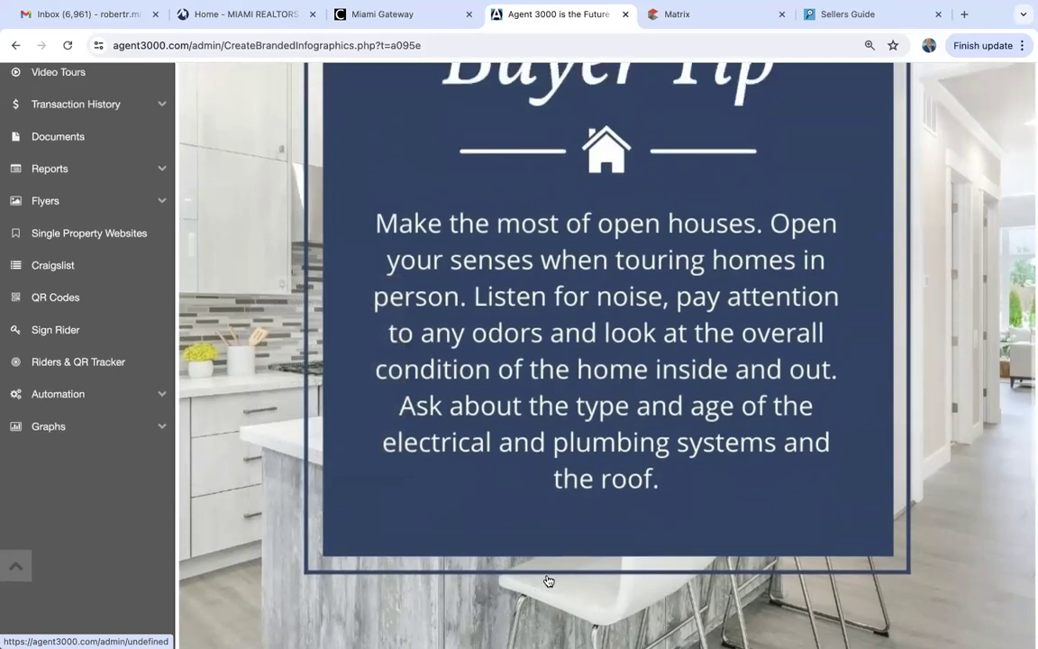
{"action": "scroll", "coordinate": [548, 580], "scroll_direction": "down", "scroll_amount": 8}
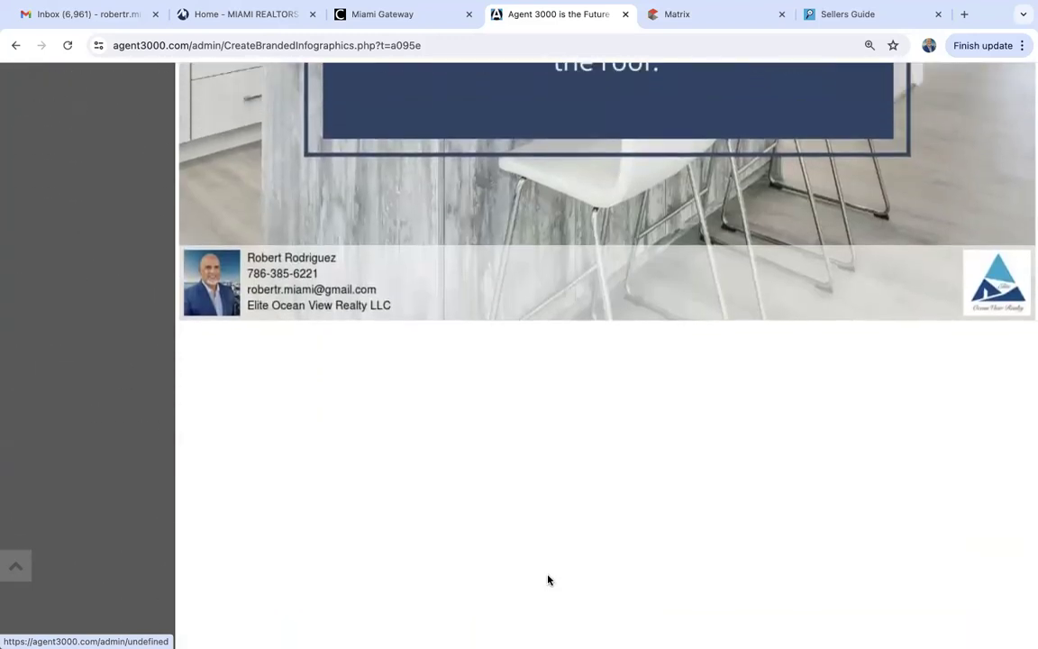
{"action": "scroll", "coordinate": [548, 580], "scroll_direction": "up", "scroll_amount": 5}
{"action": "scroll", "coordinate": [548, 581], "scroll_direction": "up", "scroll_amount": 5}
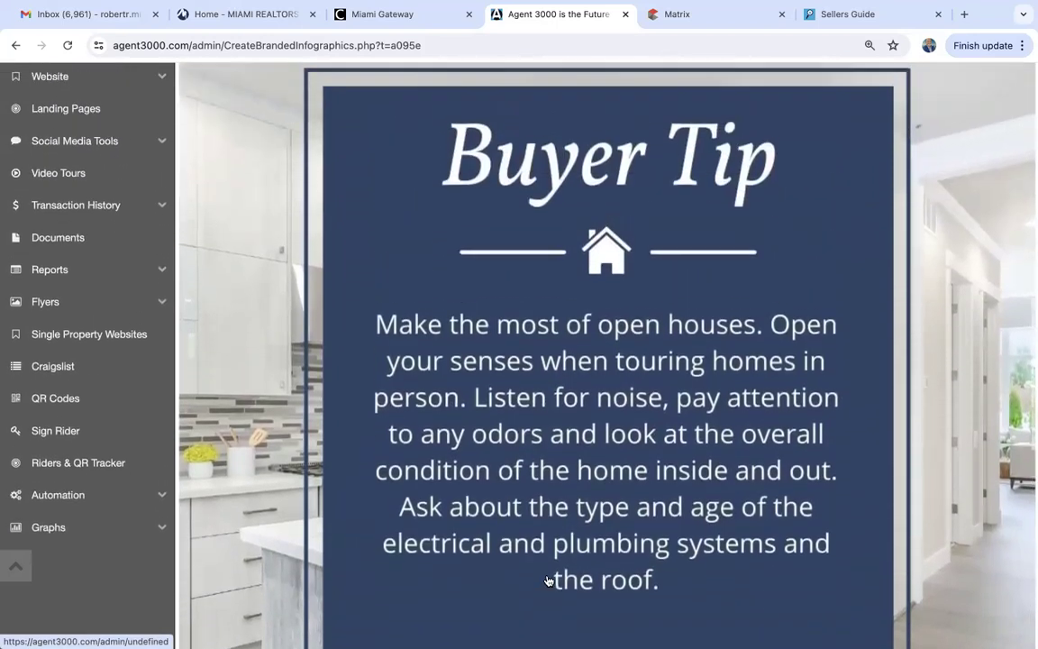
{"action": "scroll", "coordinate": [548, 580], "scroll_direction": "up", "scroll_amount": 1}
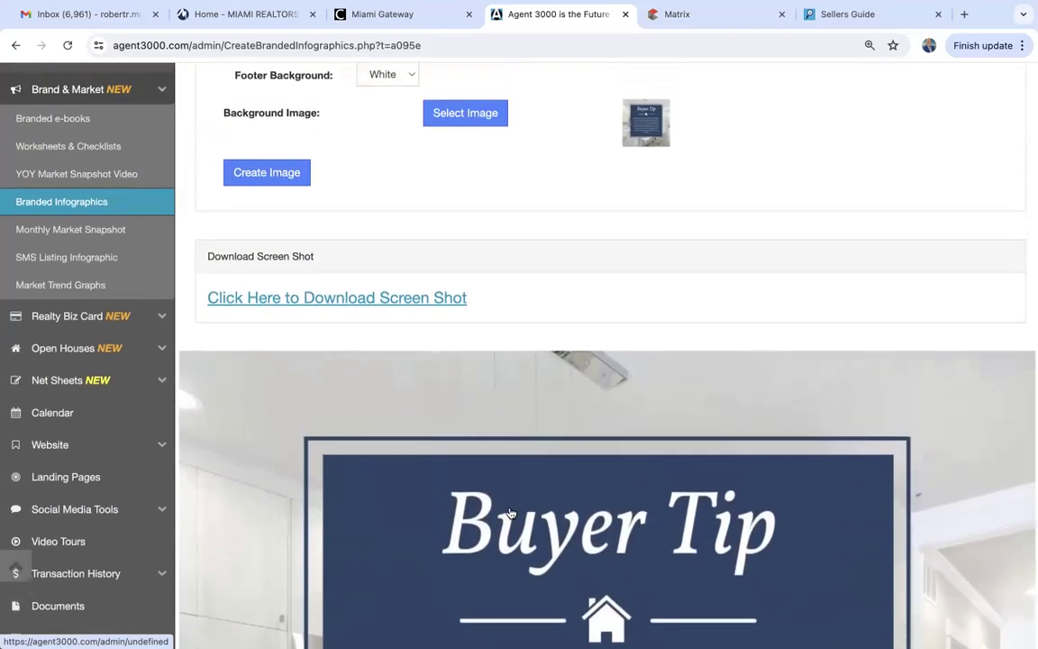
{"action": "left_click", "coordinate": [458, 117]}
{"action": "left_click", "coordinate": [332, 175]}
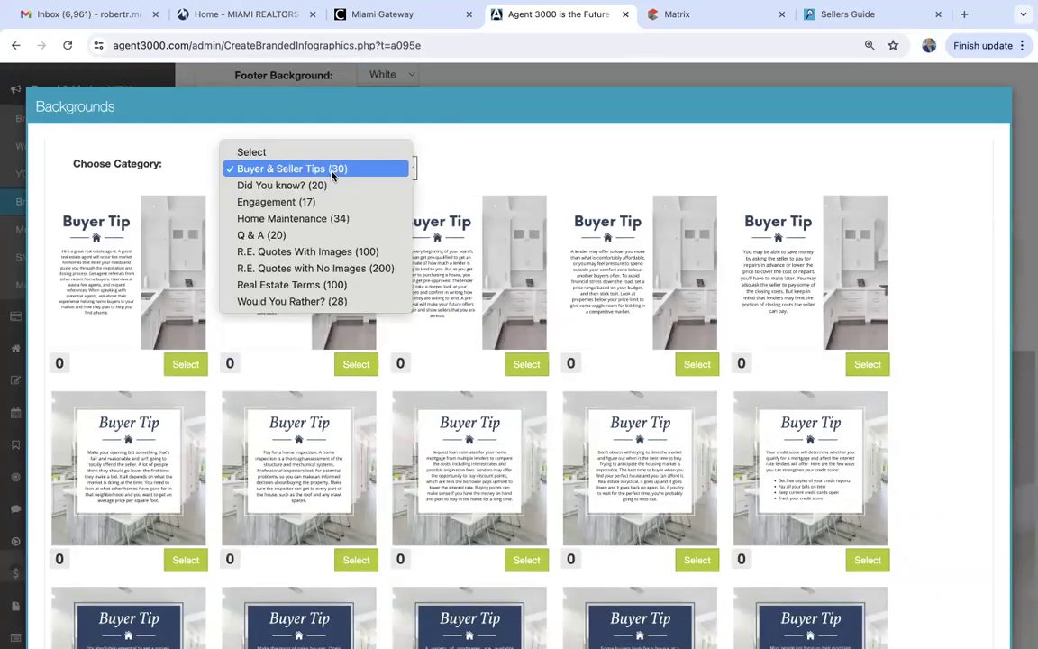
{"action": "left_click", "coordinate": [324, 253]}
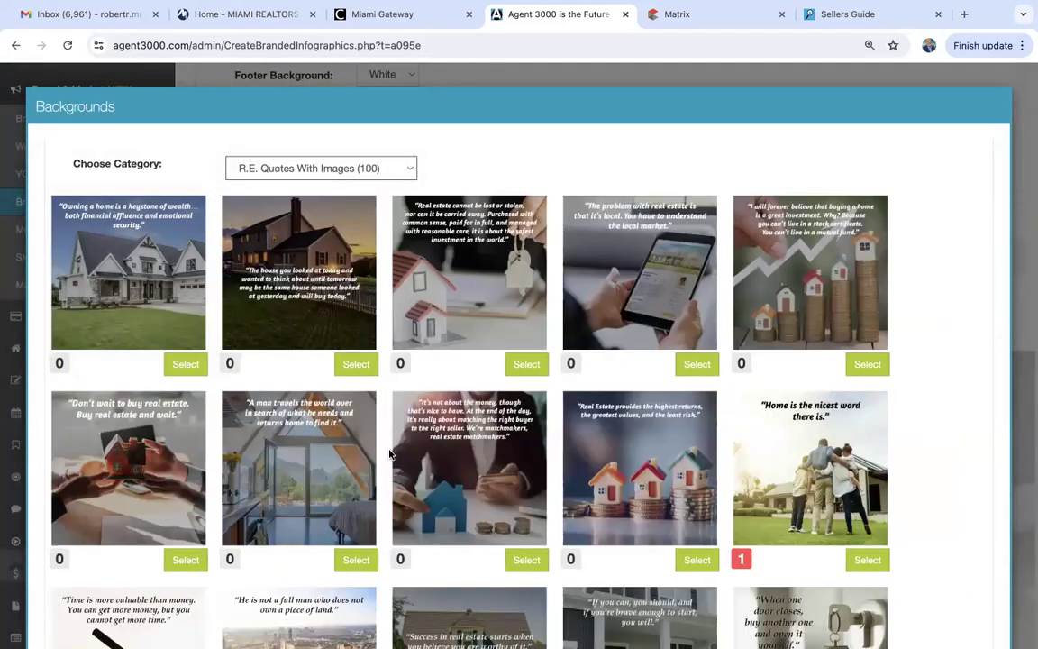
{"action": "scroll", "coordinate": [390, 453], "scroll_direction": "down", "scroll_amount": 5}
{"action": "scroll", "coordinate": [389, 454], "scroll_direction": "down", "scroll_amount": 9}
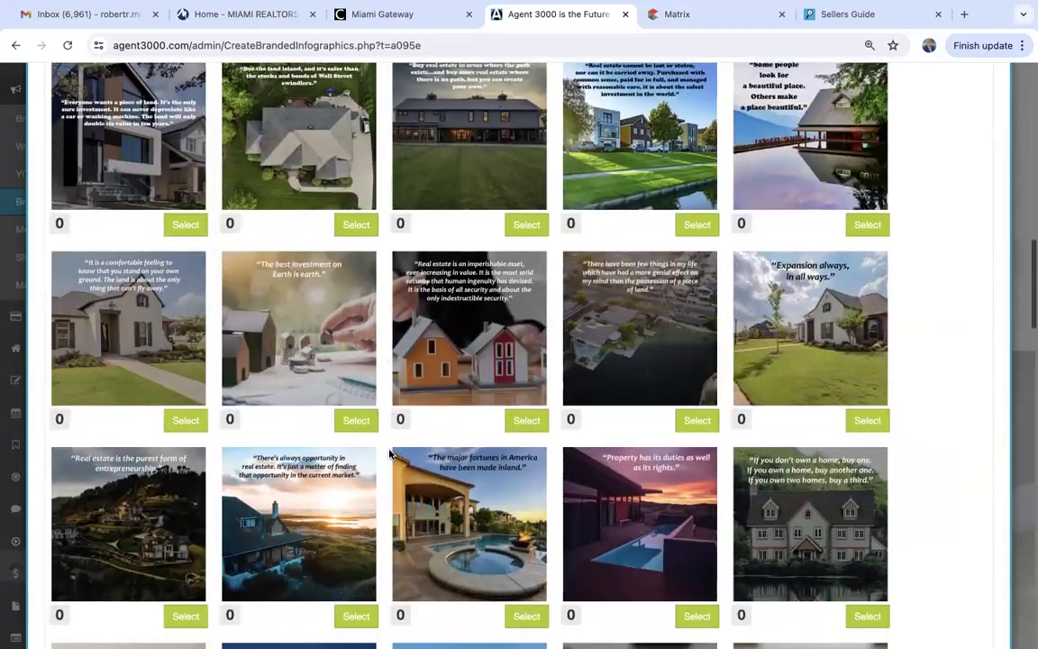
{"action": "scroll", "coordinate": [389, 454], "scroll_direction": "up", "scroll_amount": 4}
{"action": "scroll", "coordinate": [389, 453], "scroll_direction": "up", "scroll_amount": 10}
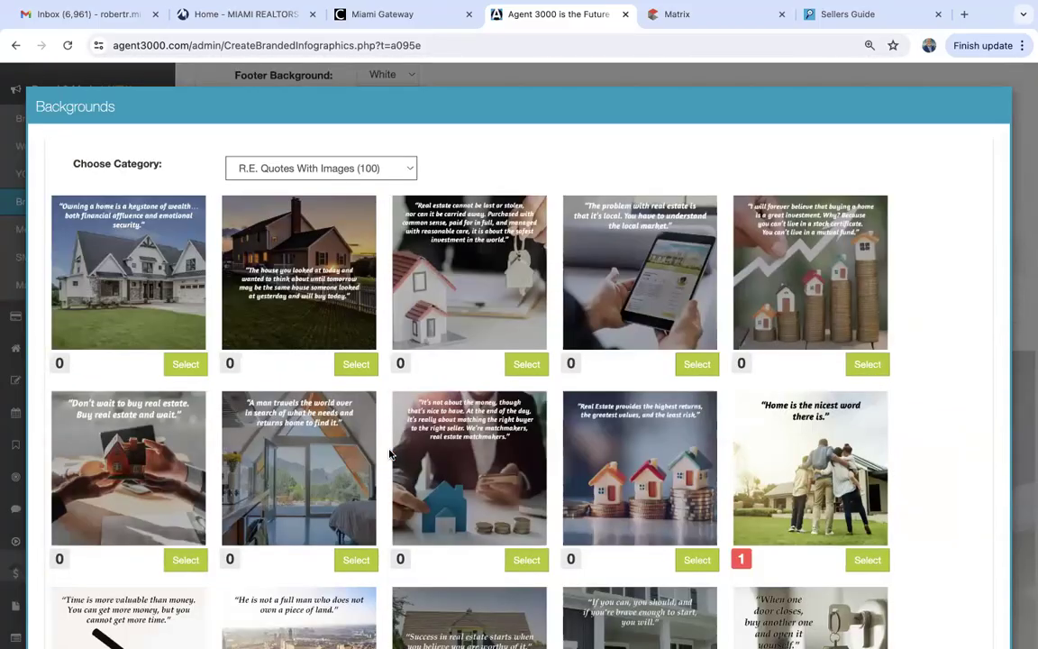
{"action": "scroll", "coordinate": [390, 453], "scroll_direction": "down", "scroll_amount": 20}
{"action": "scroll", "coordinate": [390, 454], "scroll_direction": "down", "scroll_amount": 5}
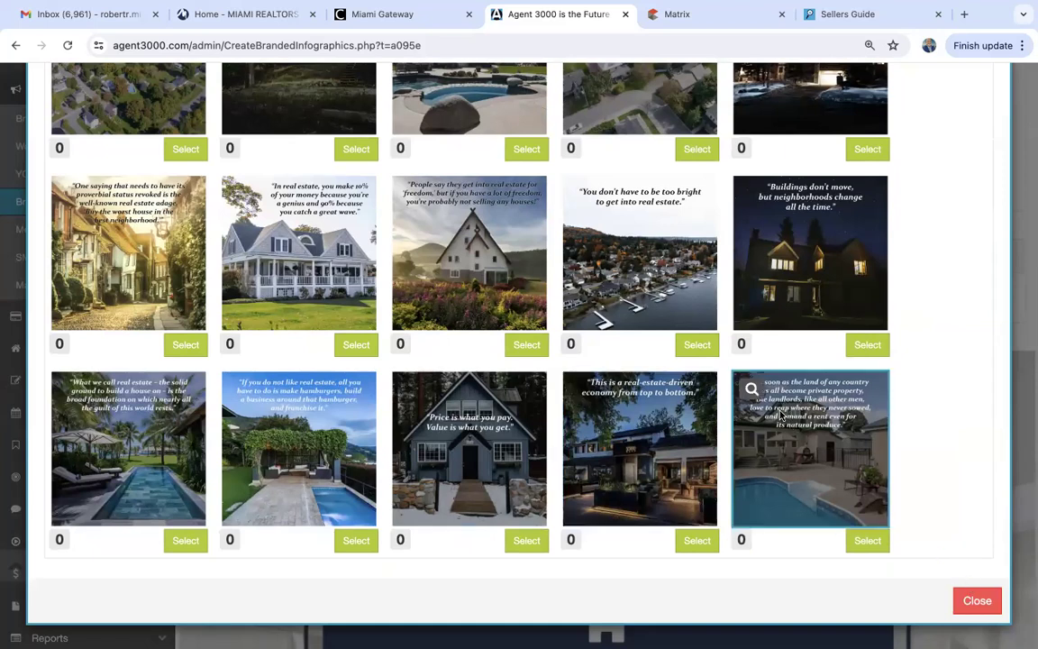
{"action": "left_click", "coordinate": [751, 389]}
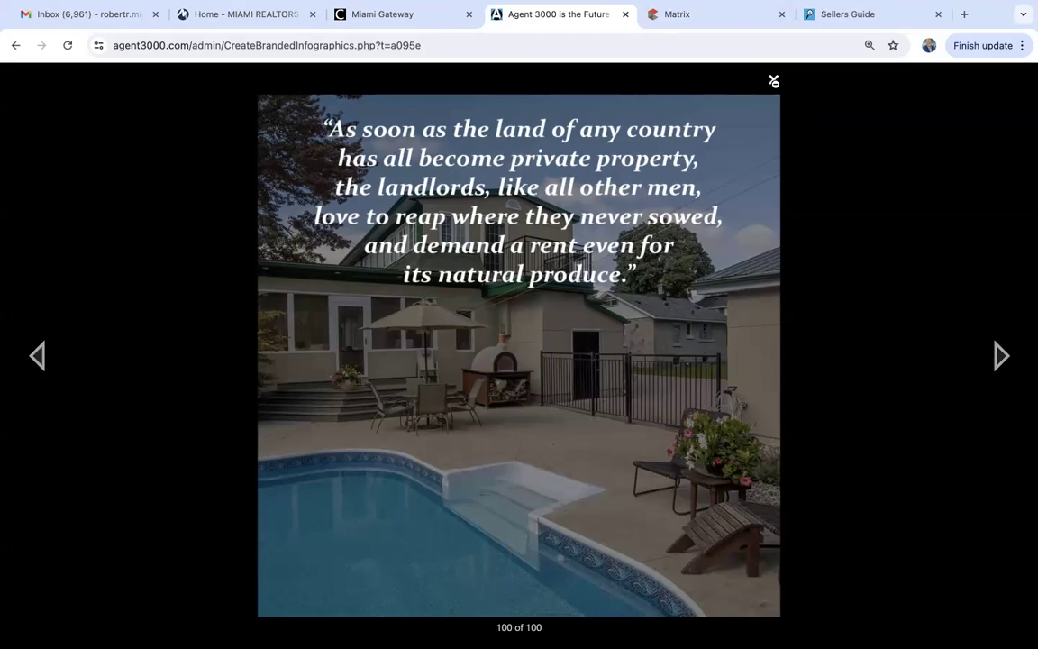
{"action": "left_click", "coordinate": [774, 82]}
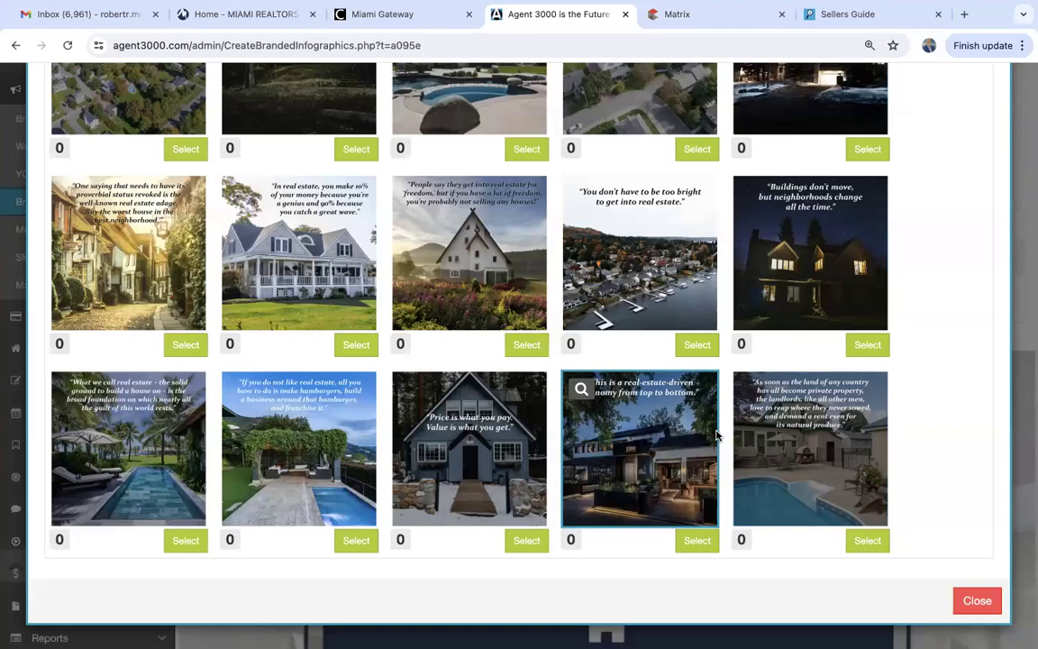
{"action": "left_click", "coordinate": [973, 607]}
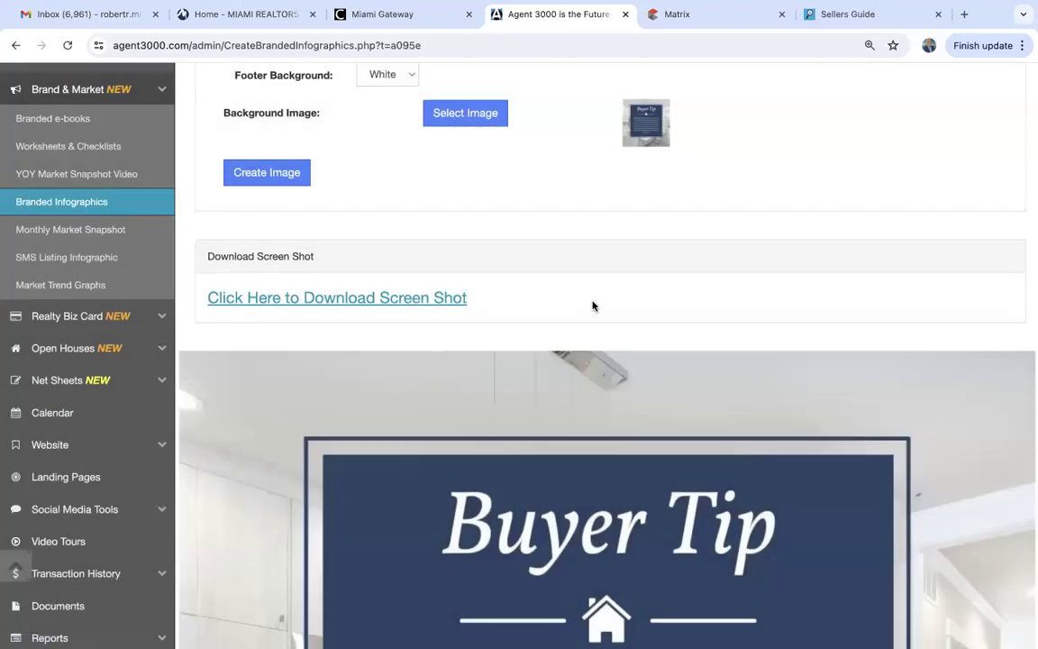
Navigate to Monthly Market Snapshot under Brand & Market.
{"action": "scroll", "coordinate": [593, 307], "scroll_direction": "up", "scroll_amount": 1}
{"action": "scroll", "coordinate": [593, 306], "scroll_direction": "up", "scroll_amount": 3}
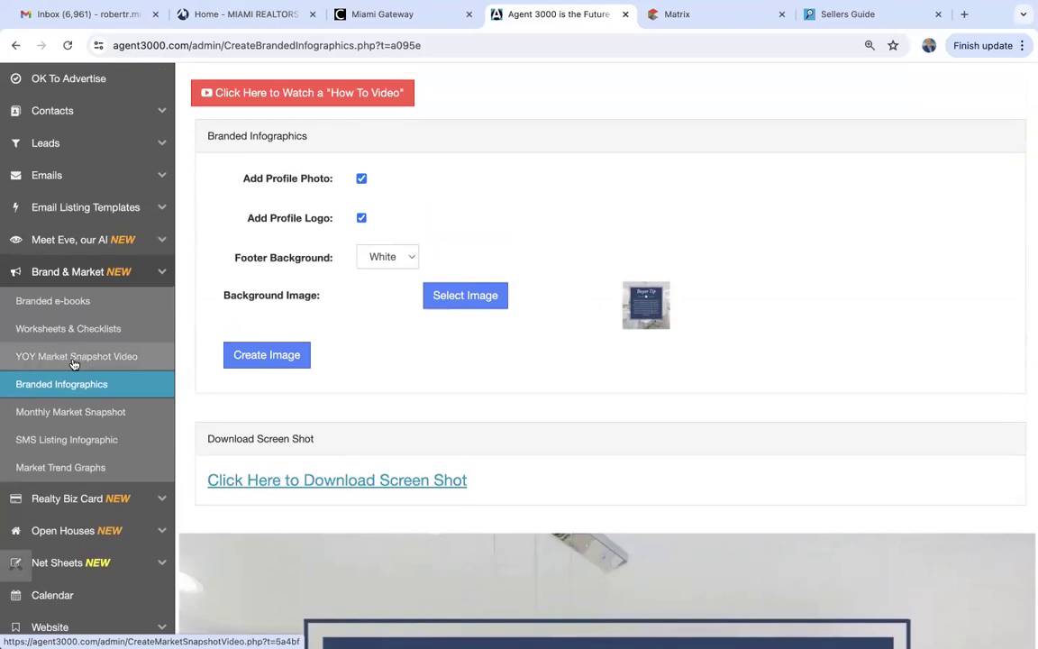
{"action": "left_click", "coordinate": [100, 416]}
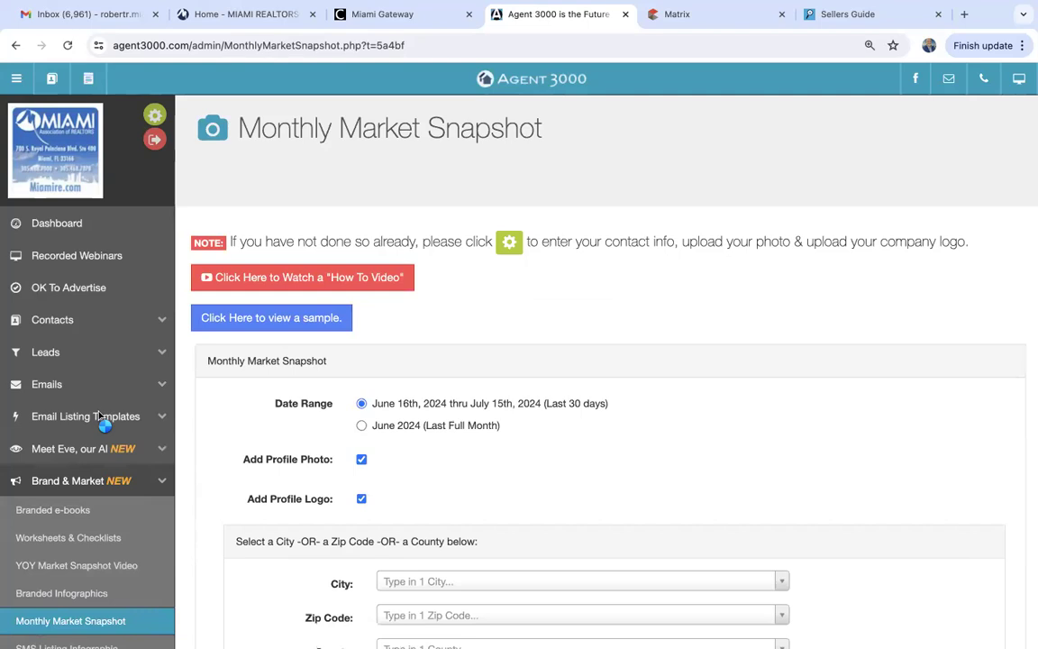
Set the date range to June 2024 (Last Full Month) and the city to Hollywood (2715).
{"action": "scroll", "coordinate": [103, 420], "scroll_direction": "down", "scroll_amount": 3}
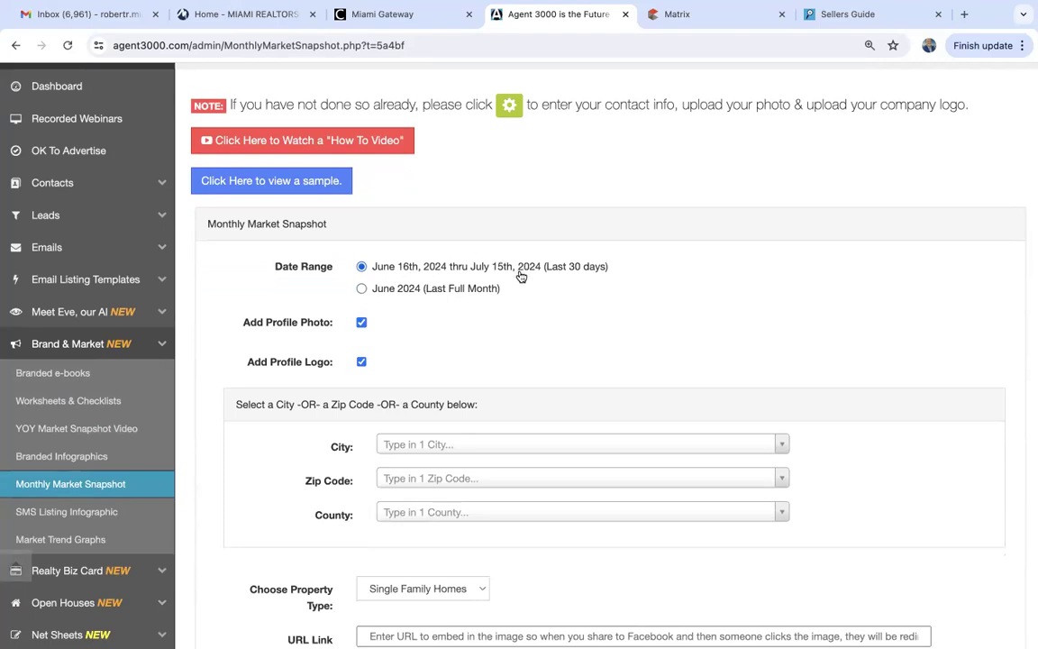
{"action": "left_click", "coordinate": [361, 290]}
{"action": "scroll", "coordinate": [422, 327], "scroll_direction": "down", "scroll_amount": 2}
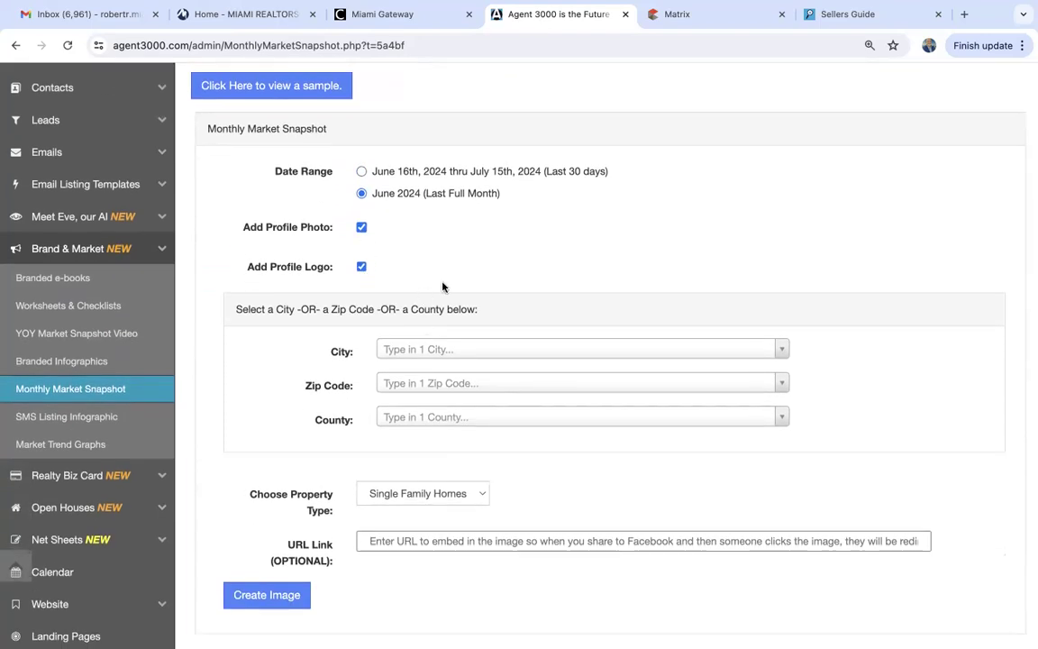
{"action": "scroll", "coordinate": [442, 284], "scroll_direction": "down", "scroll_amount": 2}
{"action": "left_click", "coordinate": [400, 244]}
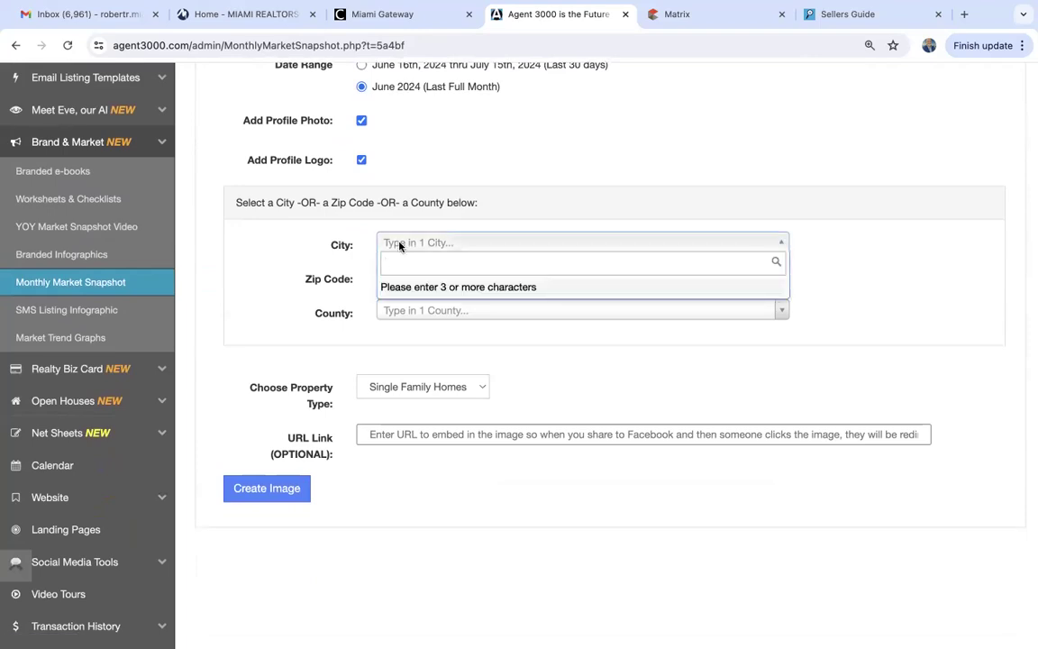
{"action": "type", "text": "hollywood"}
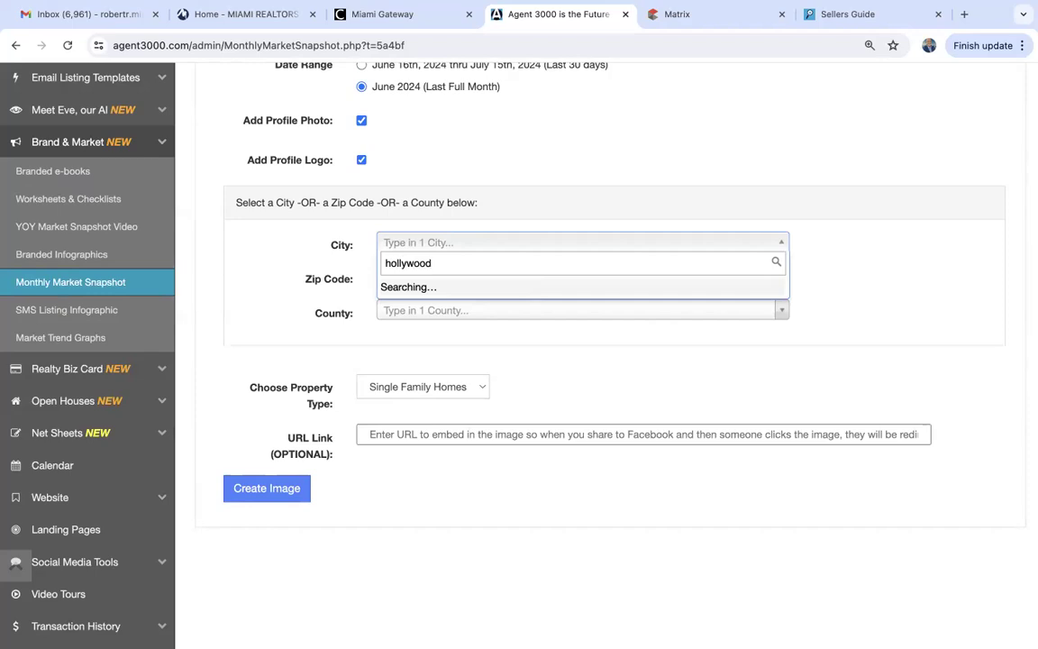
{"action": "left_click", "coordinate": [407, 293]}
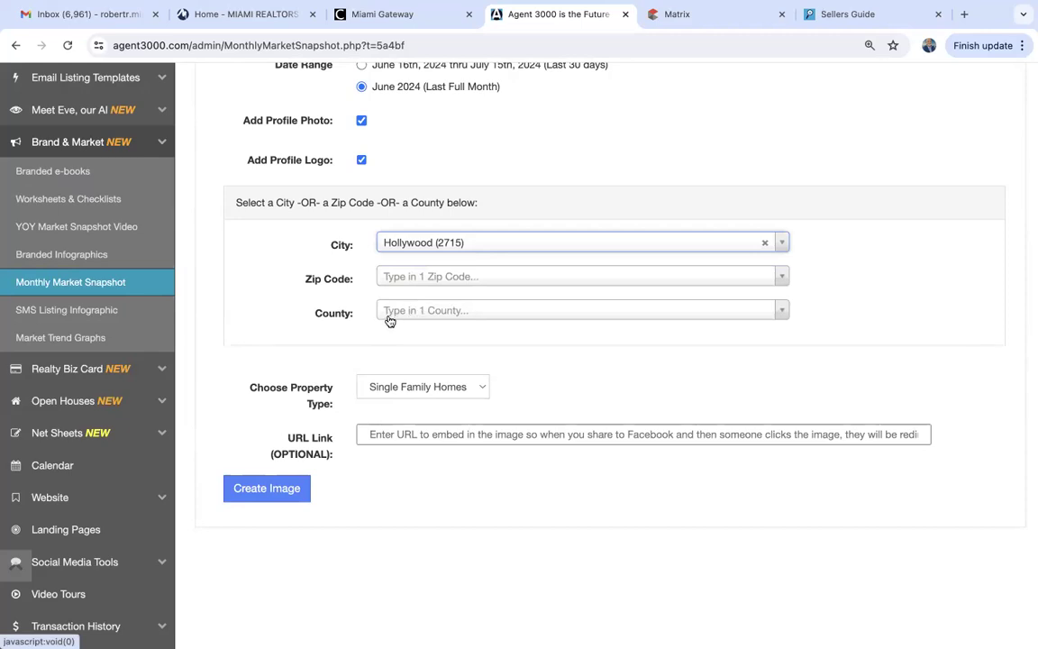
Keep Single Family Homes as property type and create the snapshot image.
{"action": "left_click", "coordinate": [410, 395]}
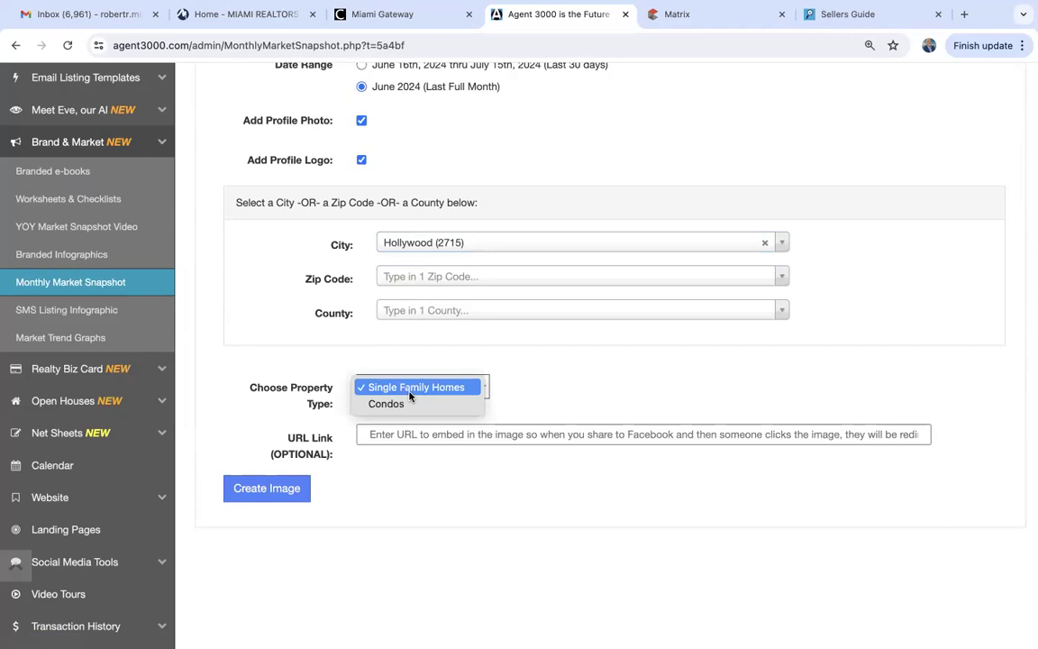
{"action": "left_click", "coordinate": [410, 392]}
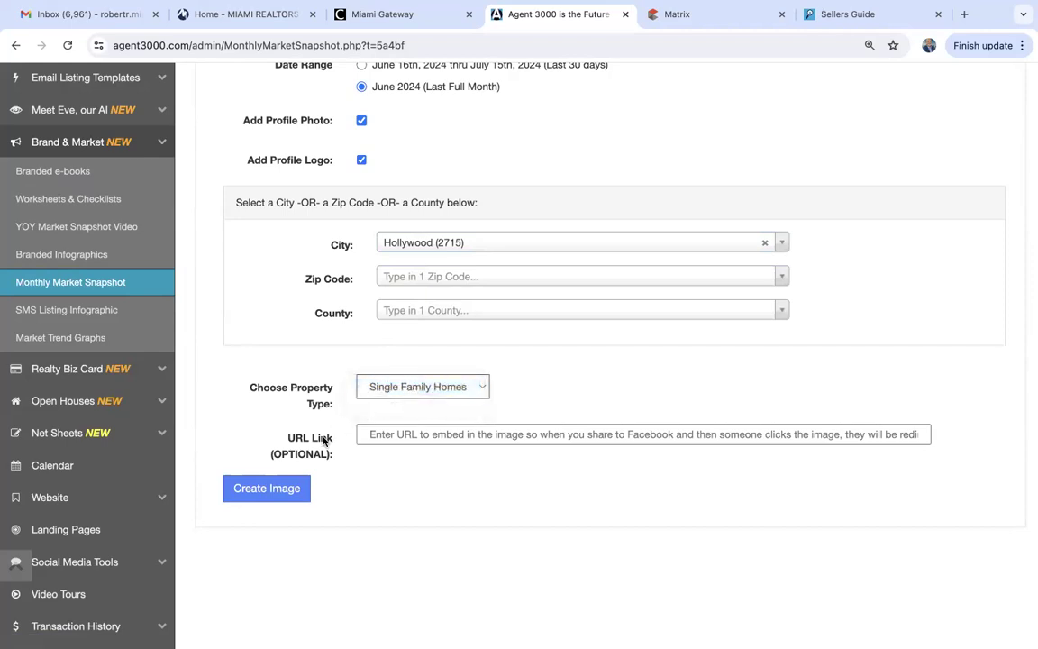
{"action": "left_click", "coordinate": [270, 489]}
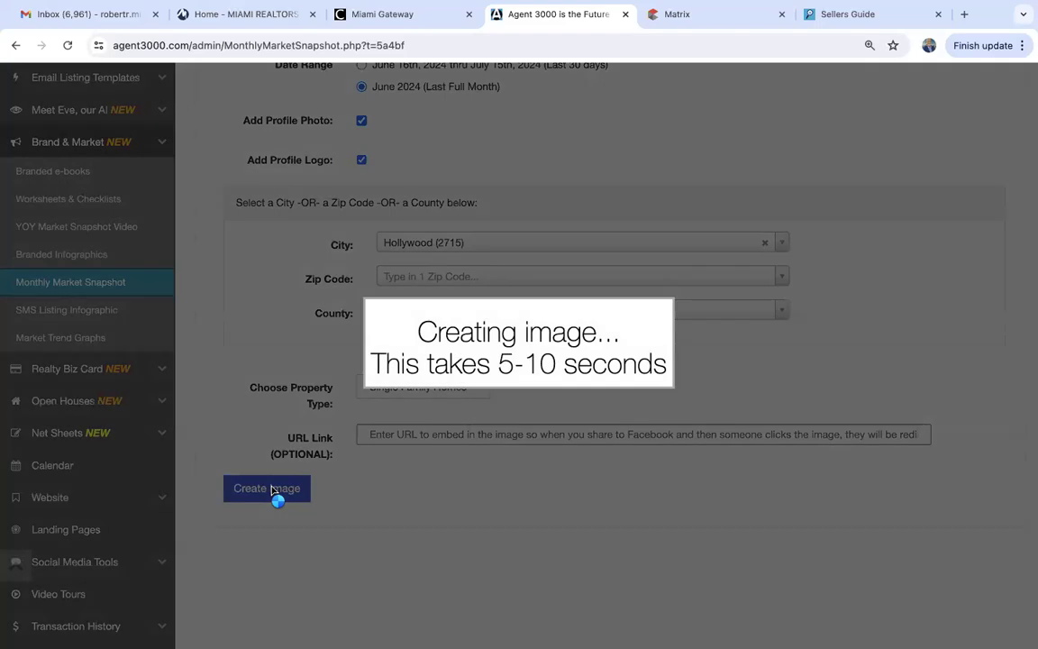
Review the Hollywood snapshot (79 closed sales, $550,000 median sold) and open its image context menu.
{"action": "scroll", "coordinate": [273, 492], "scroll_direction": "down", "scroll_amount": 10}
{"action": "scroll", "coordinate": [273, 491], "scroll_direction": "down", "scroll_amount": 1}
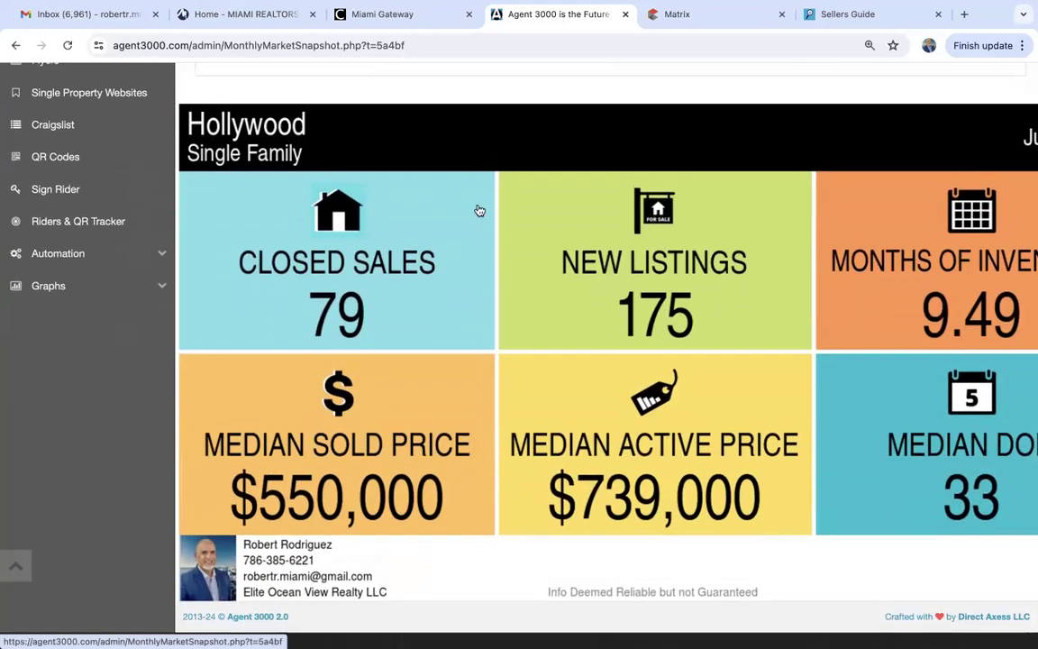
{"action": "scroll", "coordinate": [573, 223], "scroll_direction": "right", "scroll_amount": 2}
{"action": "scroll", "coordinate": [573, 224], "scroll_direction": "right", "scroll_amount": 1}
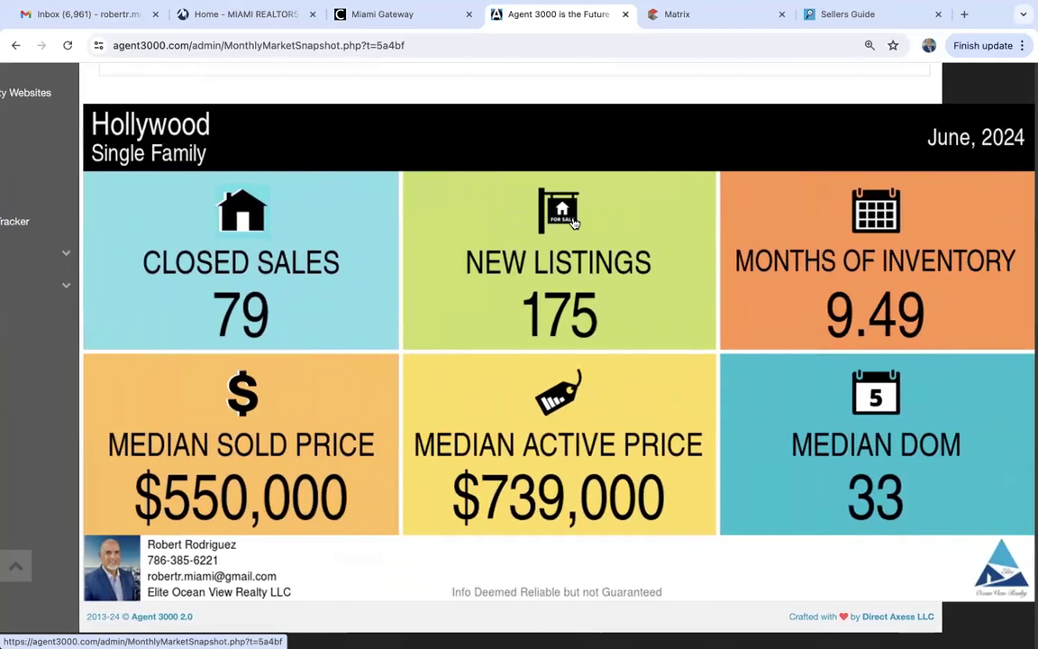
{"action": "scroll", "coordinate": [573, 223], "scroll_direction": "left", "scroll_amount": 2}
{"action": "scroll", "coordinate": [575, 224], "scroll_direction": "right", "scroll_amount": 2}
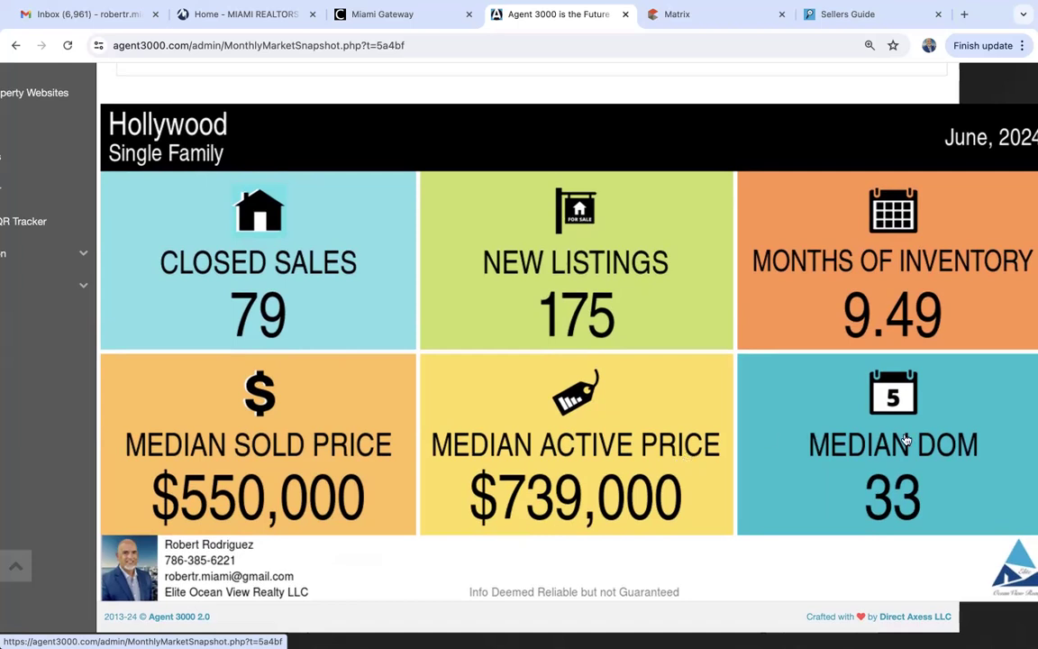
{"action": "right_click", "coordinate": [413, 288]}
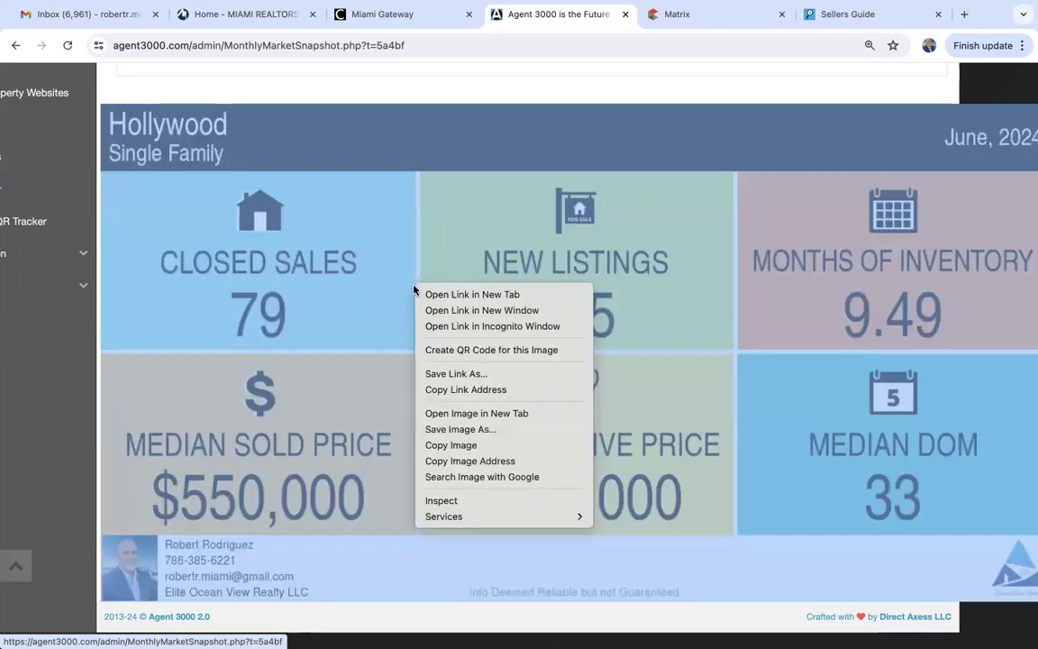
Open the snapshot page in a new tab, keep Single Family Homes, and go to Market Trend Graphs.
{"action": "left_click", "coordinate": [689, 555]}
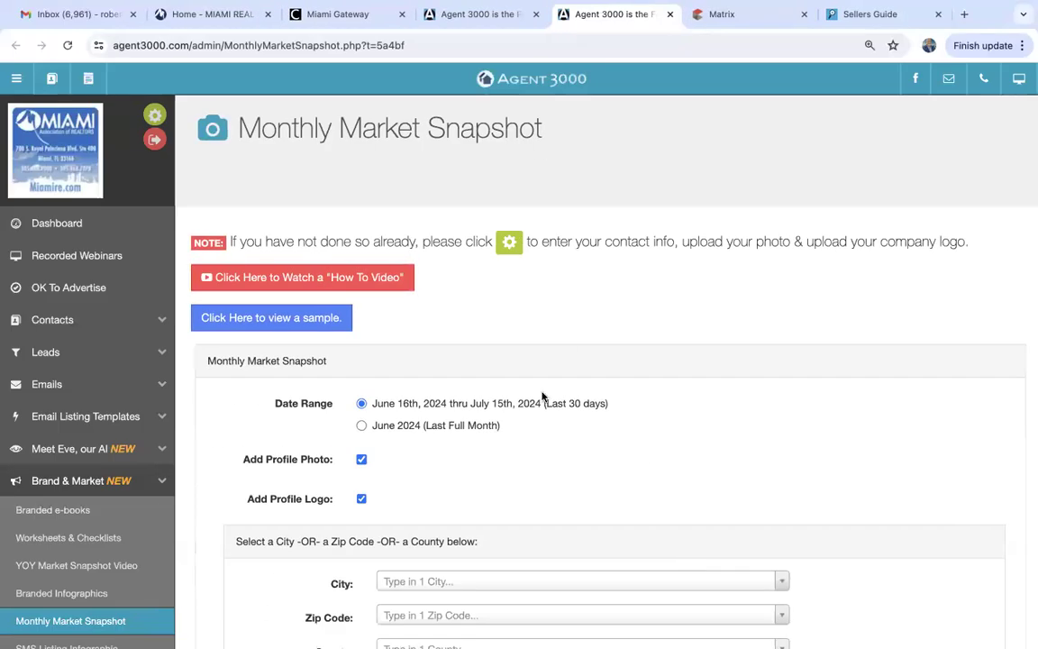
{"action": "scroll", "coordinate": [543, 397], "scroll_direction": "down", "scroll_amount": 5}
{"action": "scroll", "coordinate": [543, 397], "scroll_direction": "up", "scroll_amount": 2}
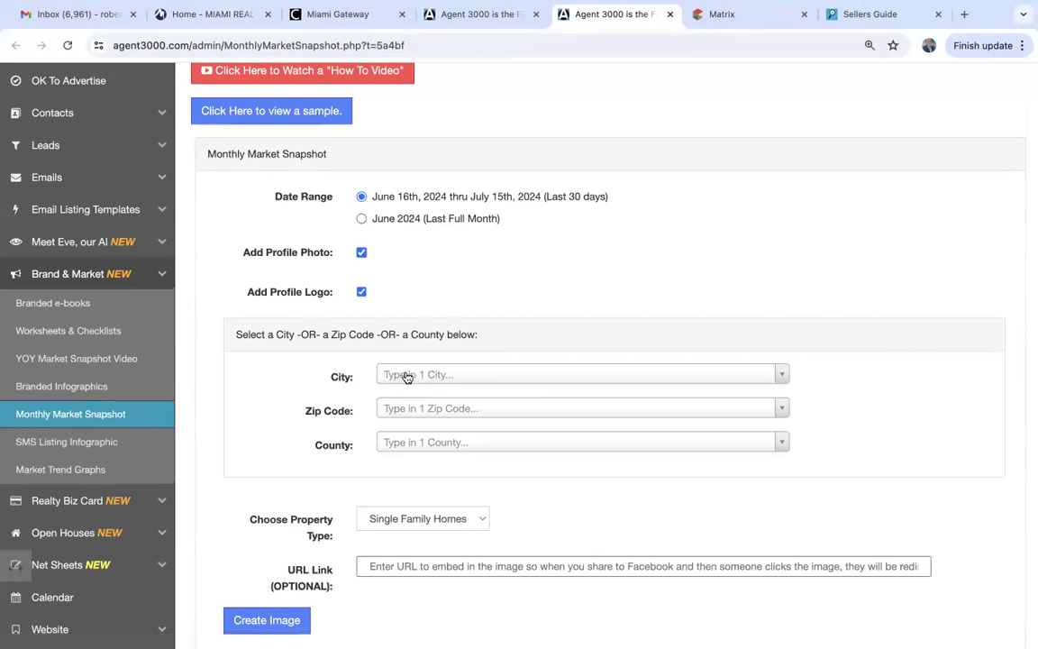
{"action": "left_click", "coordinate": [404, 523]}
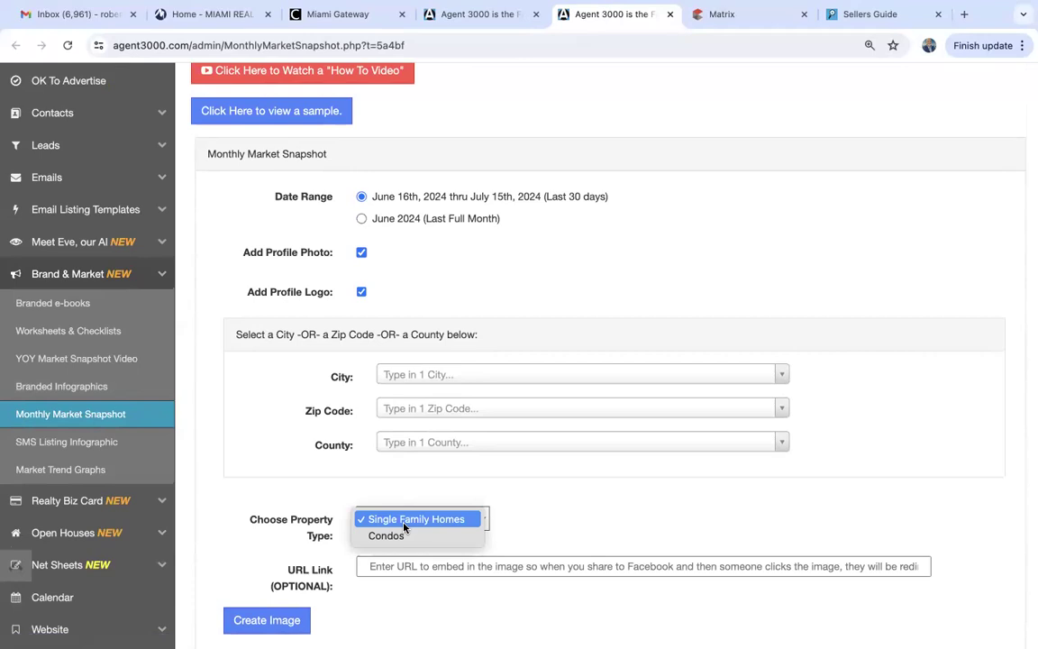
{"action": "left_click", "coordinate": [276, 432]}
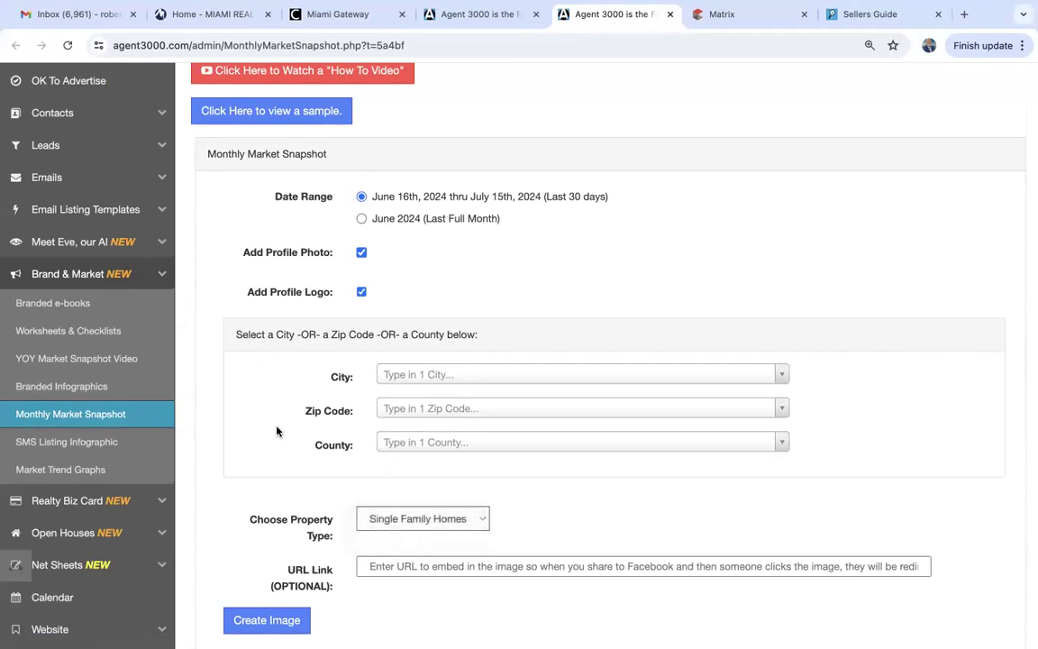
{"action": "left_click", "coordinate": [97, 472]}
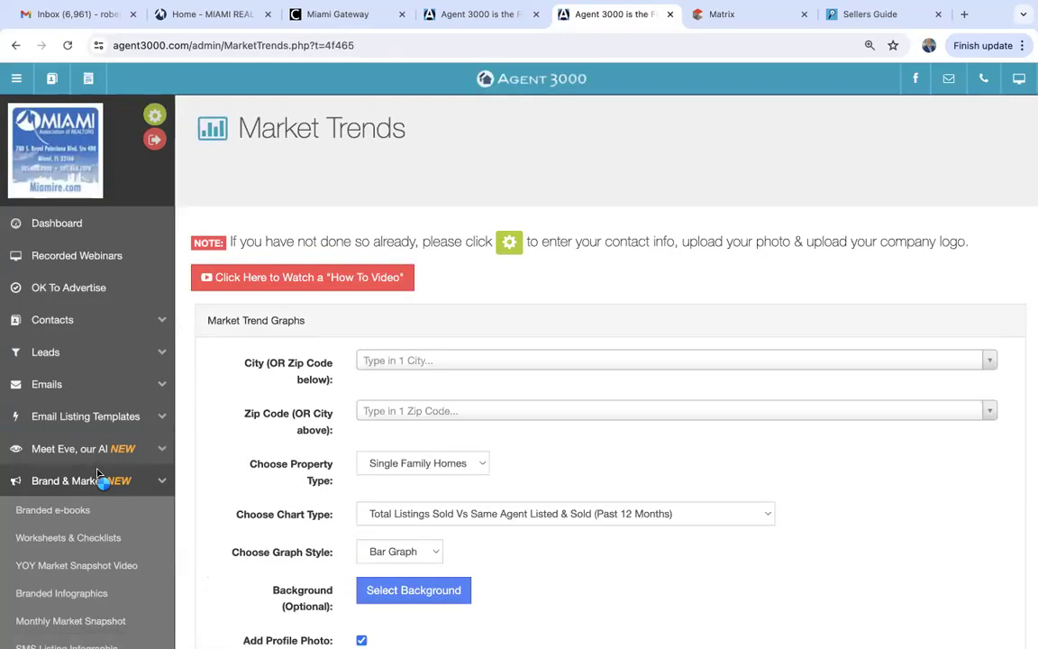
Set the Market Trends city to Hollywood (2715) and keep Single Family Homes.
{"action": "left_click", "coordinate": [390, 362]}
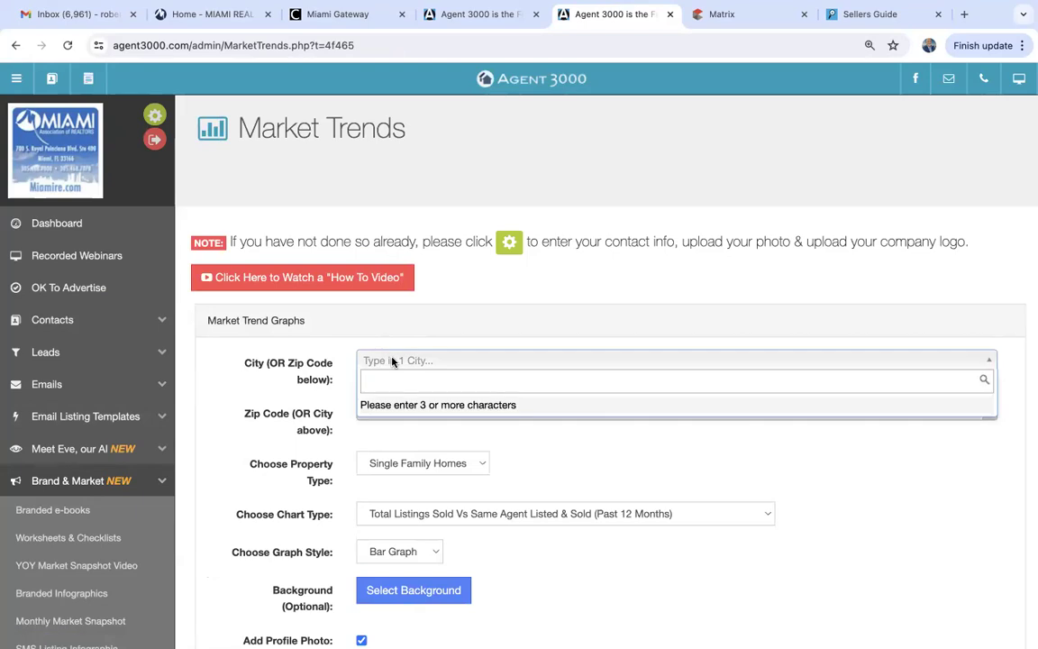
{"action": "type", "text": "Hollywood"}
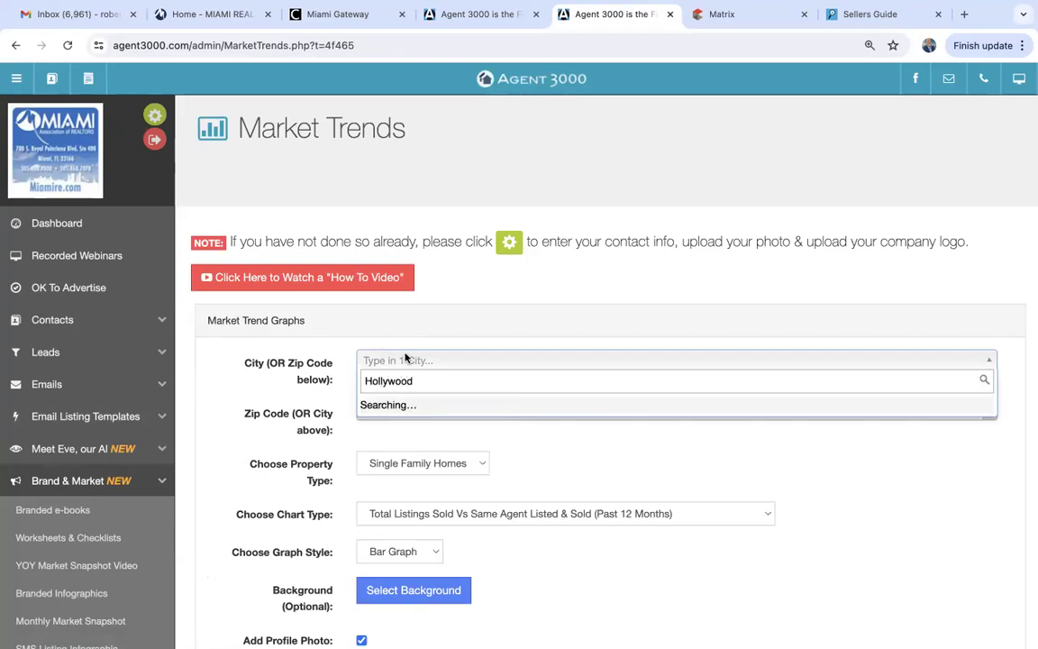
{"action": "left_click", "coordinate": [401, 409]}
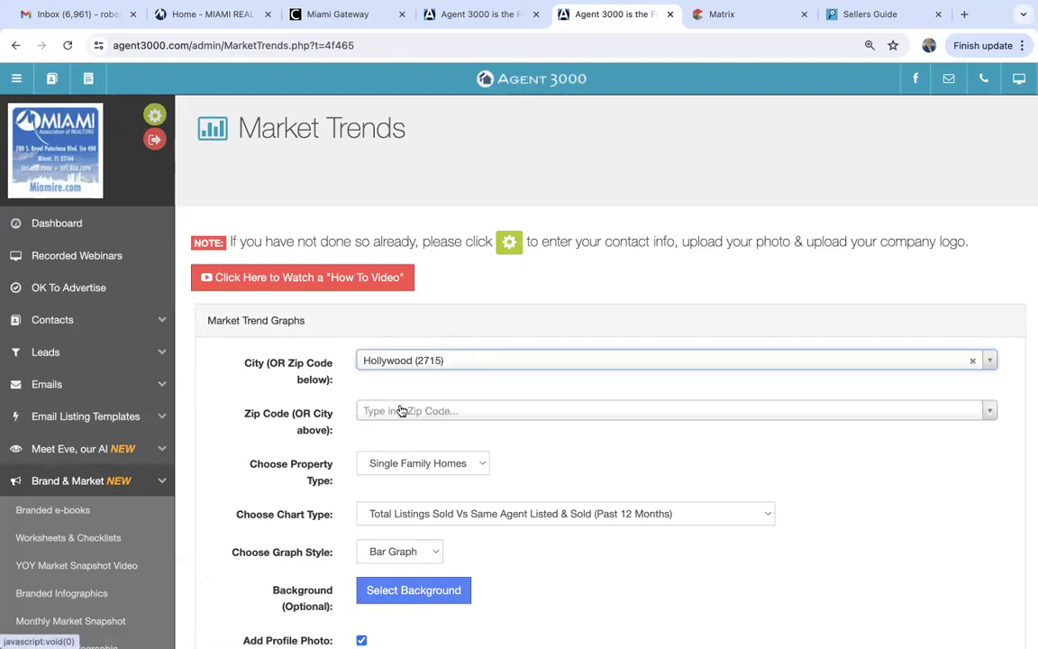
{"action": "scroll", "coordinate": [365, 436], "scroll_direction": "down", "scroll_amount": 3}
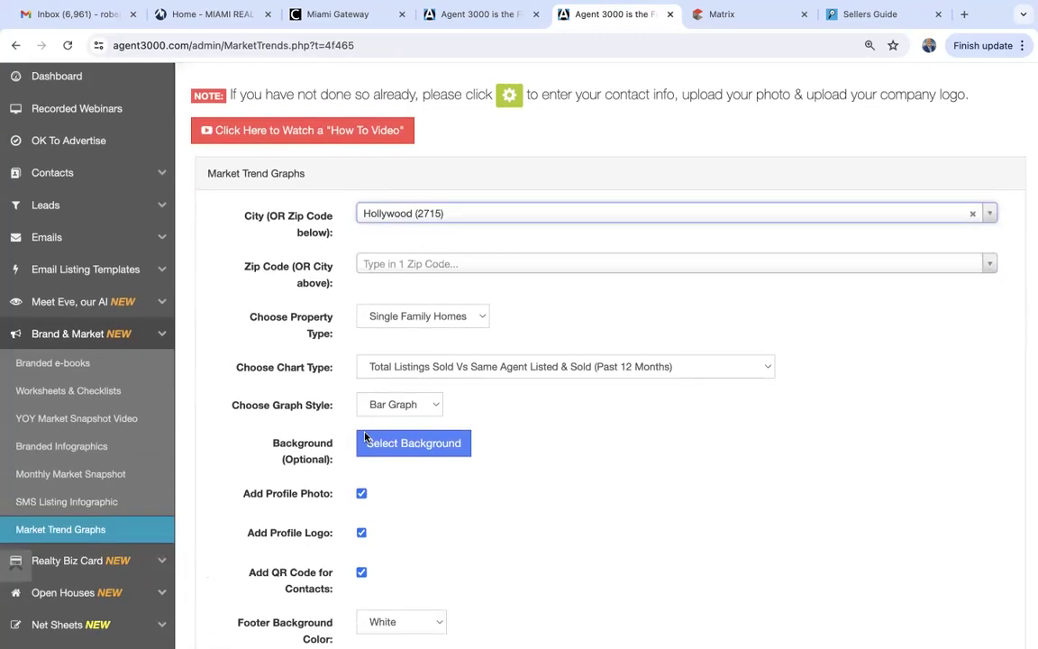
{"action": "left_click", "coordinate": [484, 317]}
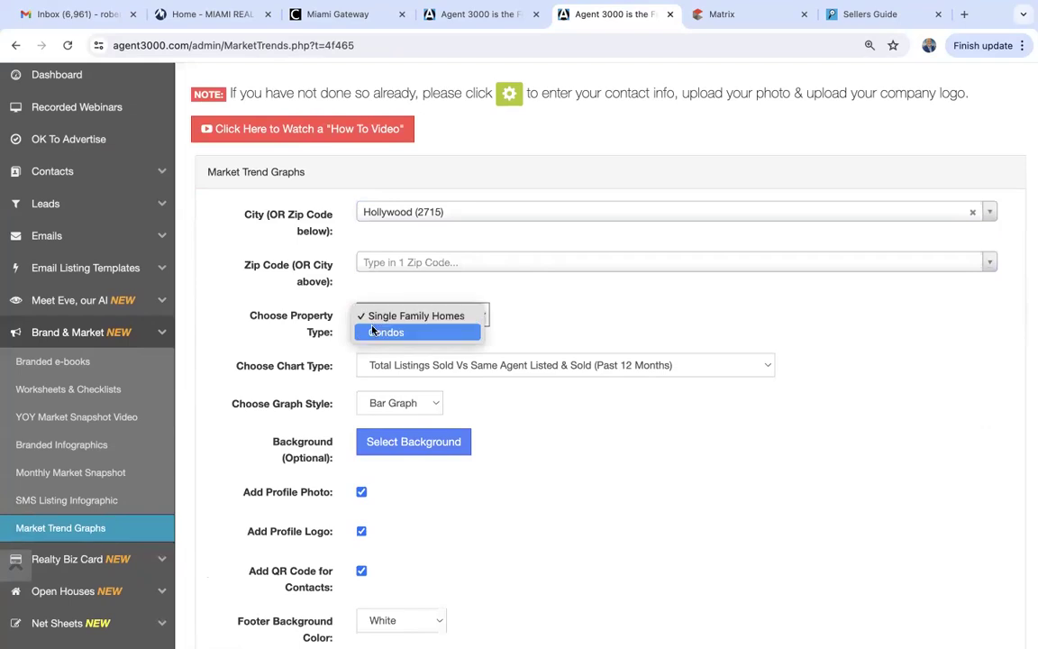
{"action": "left_click", "coordinate": [536, 321]}
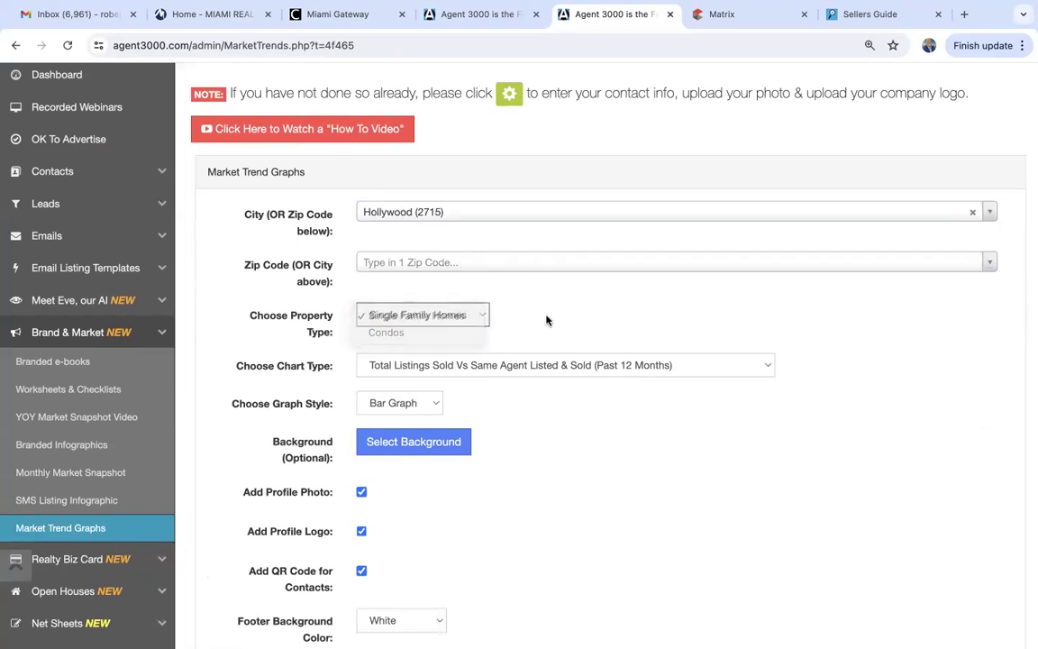
Choose the Median Sold Price chart as a Bar Graph and show the stock backgrounds.
{"action": "left_click", "coordinate": [439, 367]}
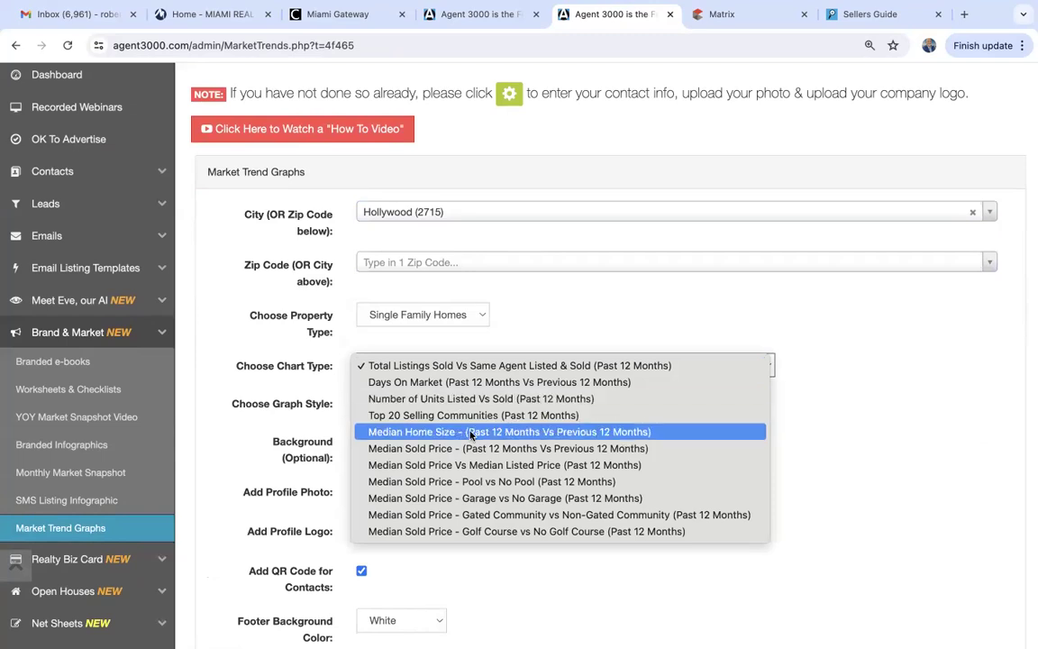
{"action": "left_click", "coordinate": [560, 449]}
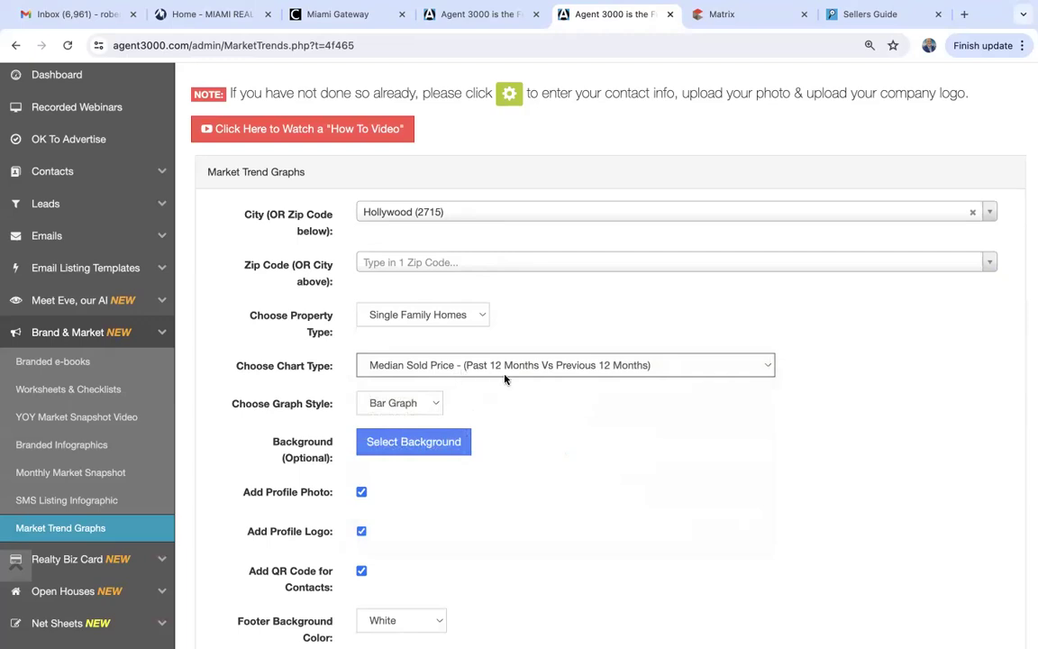
{"action": "left_click", "coordinate": [427, 405]}
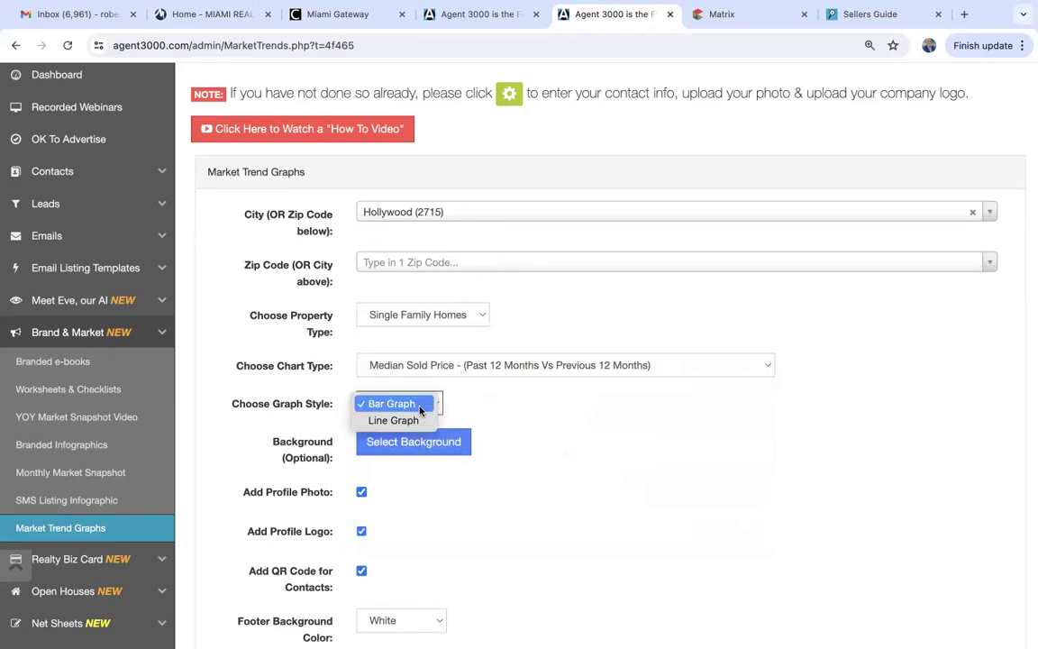
{"action": "left_click", "coordinate": [418, 404]}
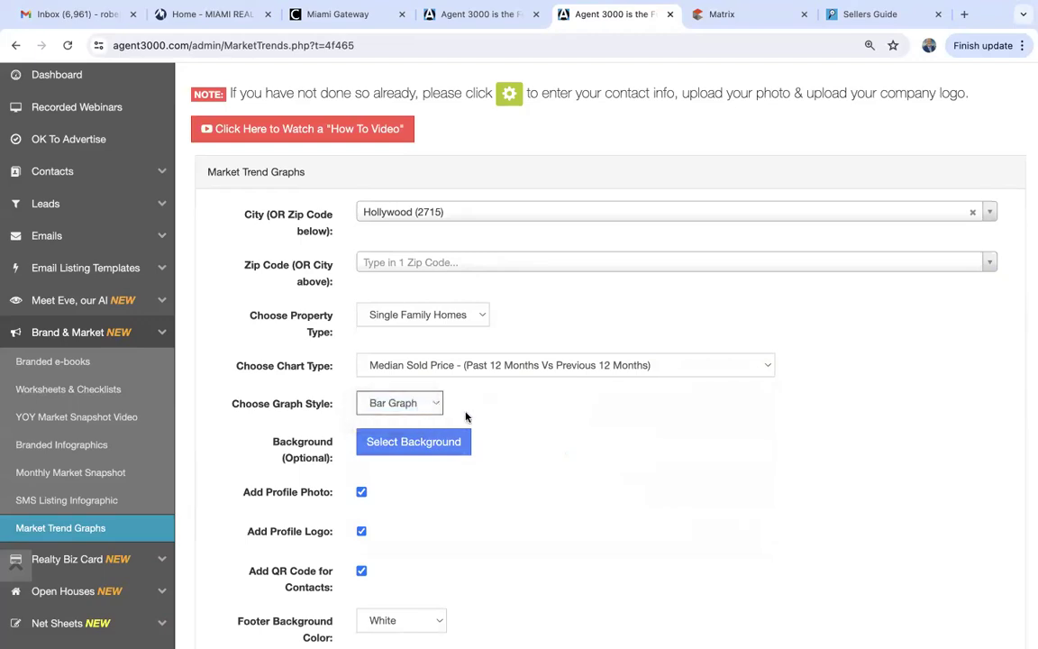
{"action": "left_click", "coordinate": [415, 440]}
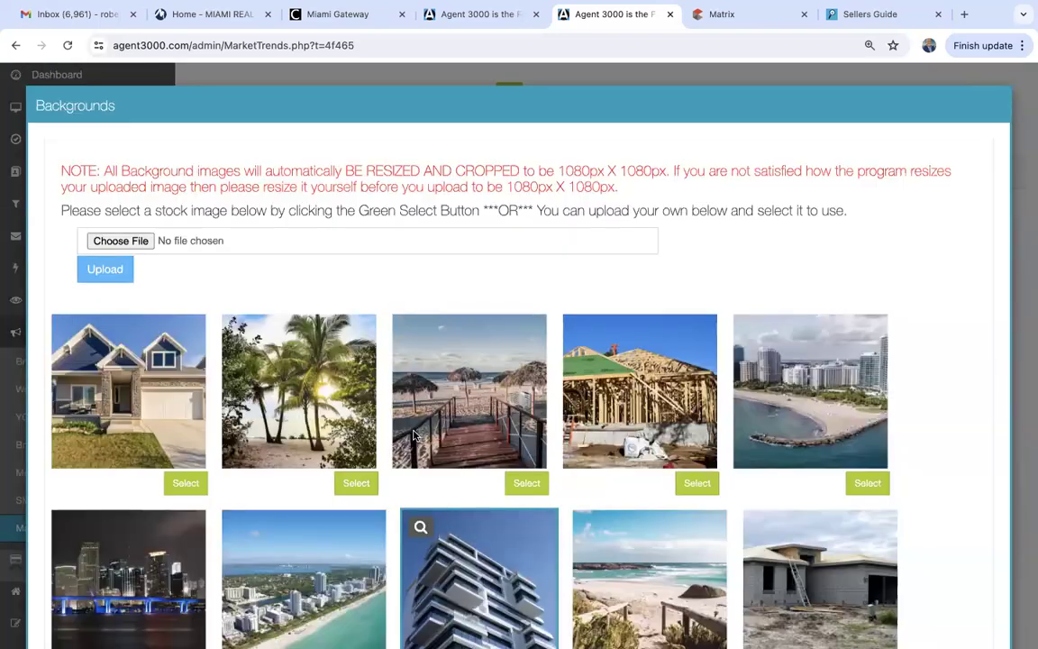
Select the house stock photo as the Market Trends graph background.
{"action": "scroll", "coordinate": [414, 437], "scroll_direction": "down", "scroll_amount": 2}
{"action": "scroll", "coordinate": [413, 436], "scroll_direction": "up", "scroll_amount": 3}
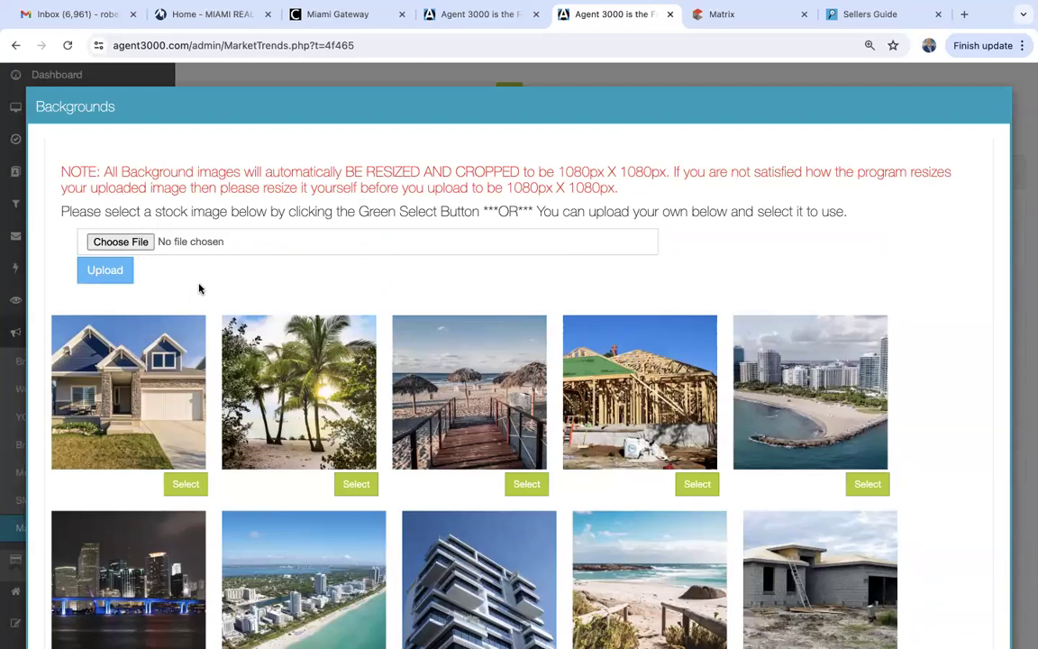
{"action": "scroll", "coordinate": [199, 289], "scroll_direction": "down", "scroll_amount": 2}
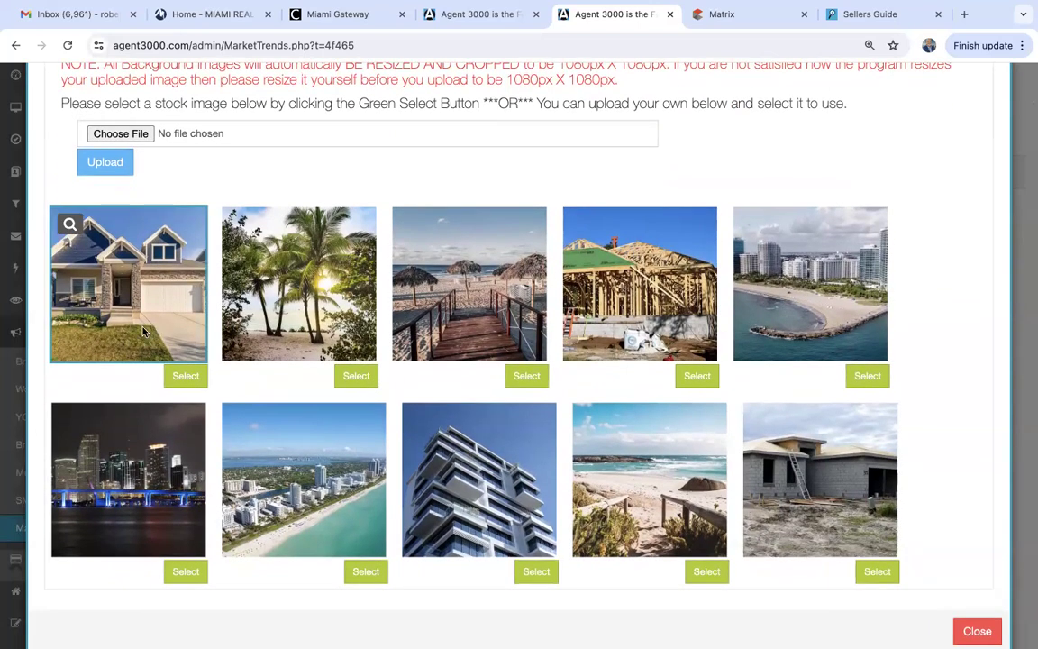
{"action": "left_click", "coordinate": [178, 382]}
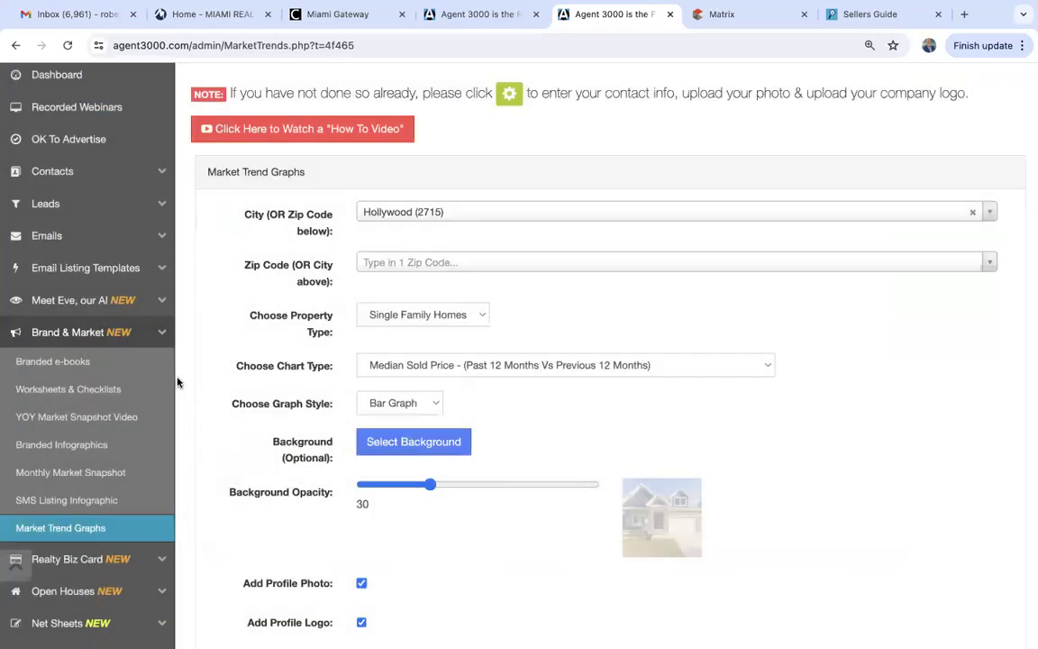
Raise the background opacity from 30 to 50.
{"action": "scroll", "coordinate": [418, 434], "scroll_direction": "down", "scroll_amount": 3}
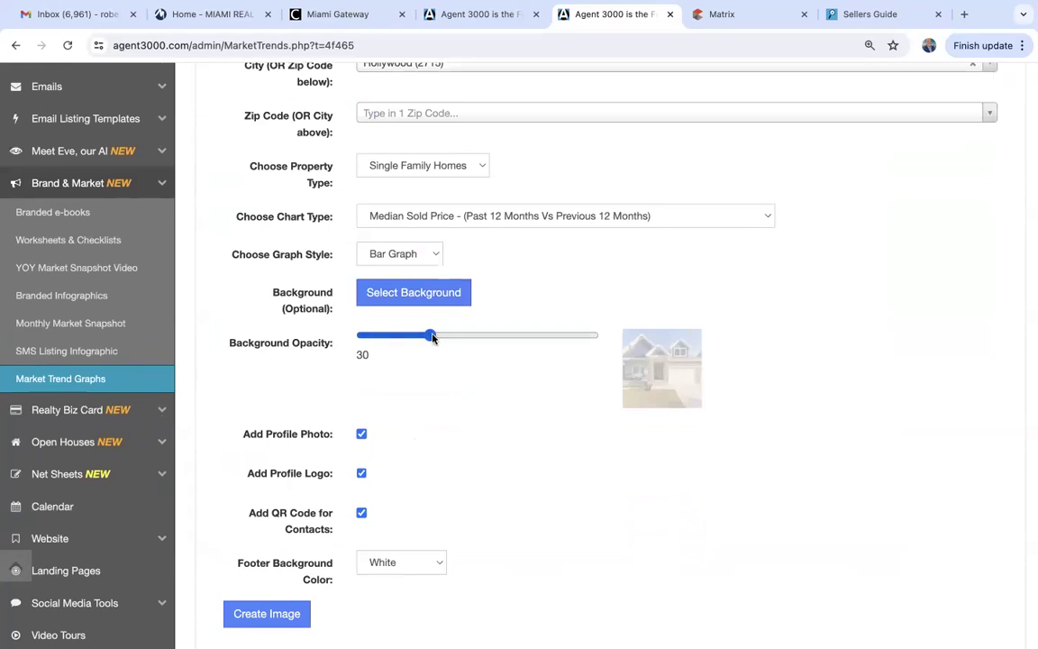
{"action": "left_click_drag", "start_coordinate": [432, 337], "coordinate": [478, 341]}
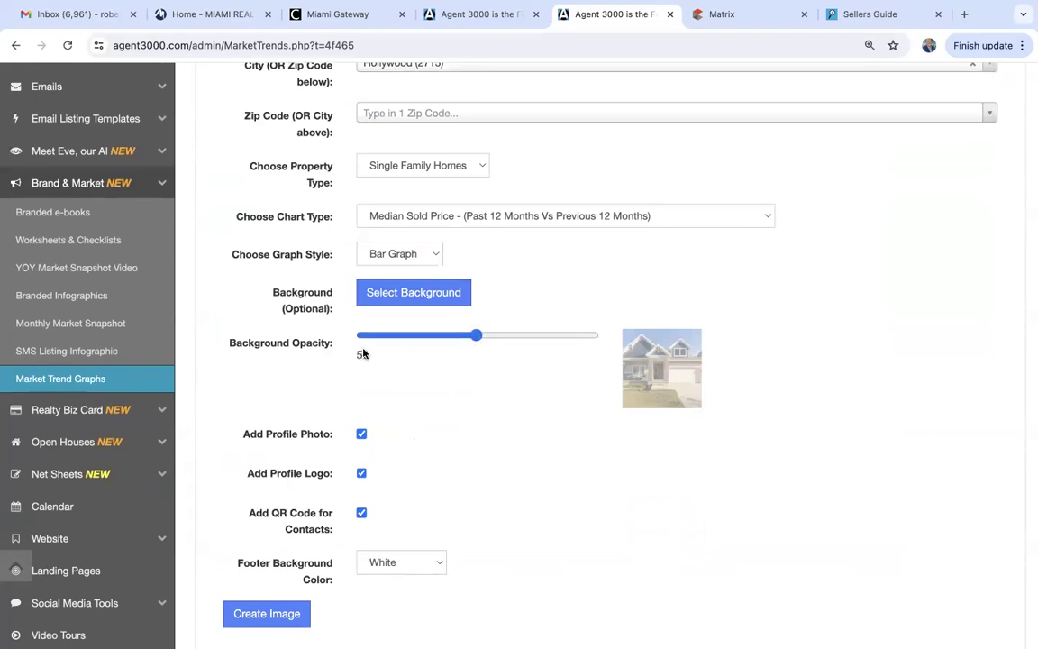
{"action": "scroll", "coordinate": [435, 490], "scroll_direction": "down", "scroll_amount": 3}
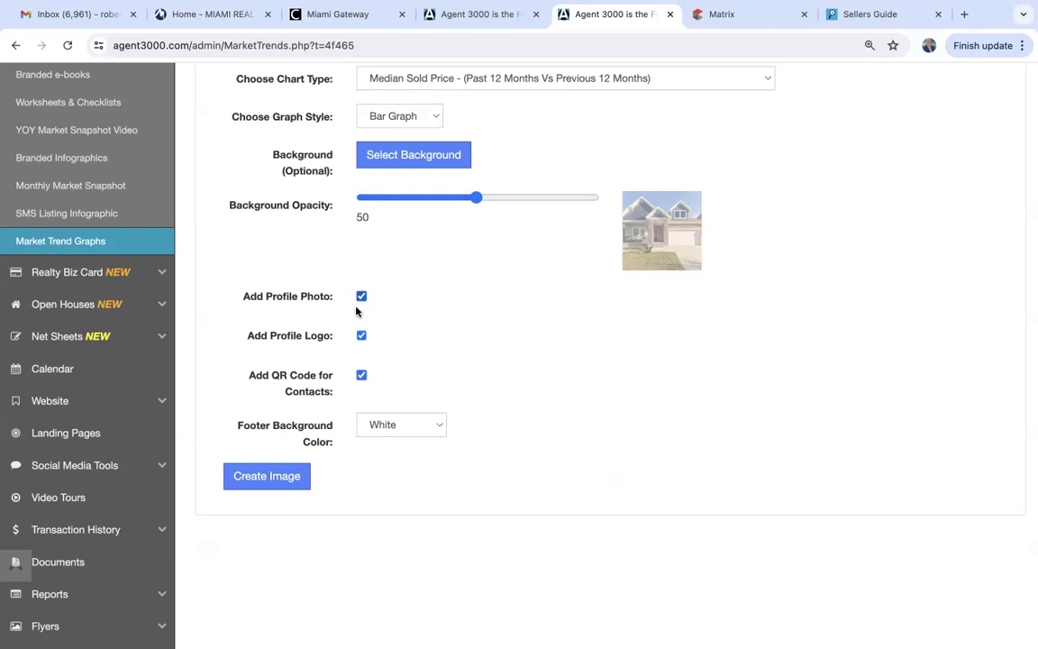
Keep the footer background colour White and create the infographic image.
{"action": "left_click", "coordinate": [372, 420]}
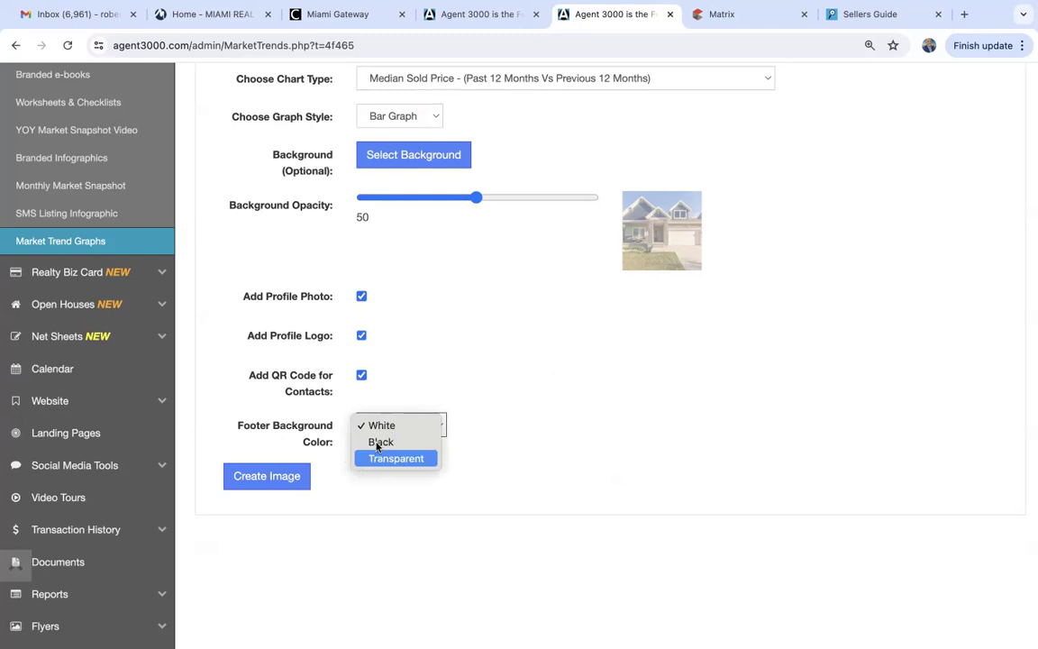
{"action": "left_click", "coordinate": [381, 428]}
{"action": "left_click", "coordinate": [247, 478]}
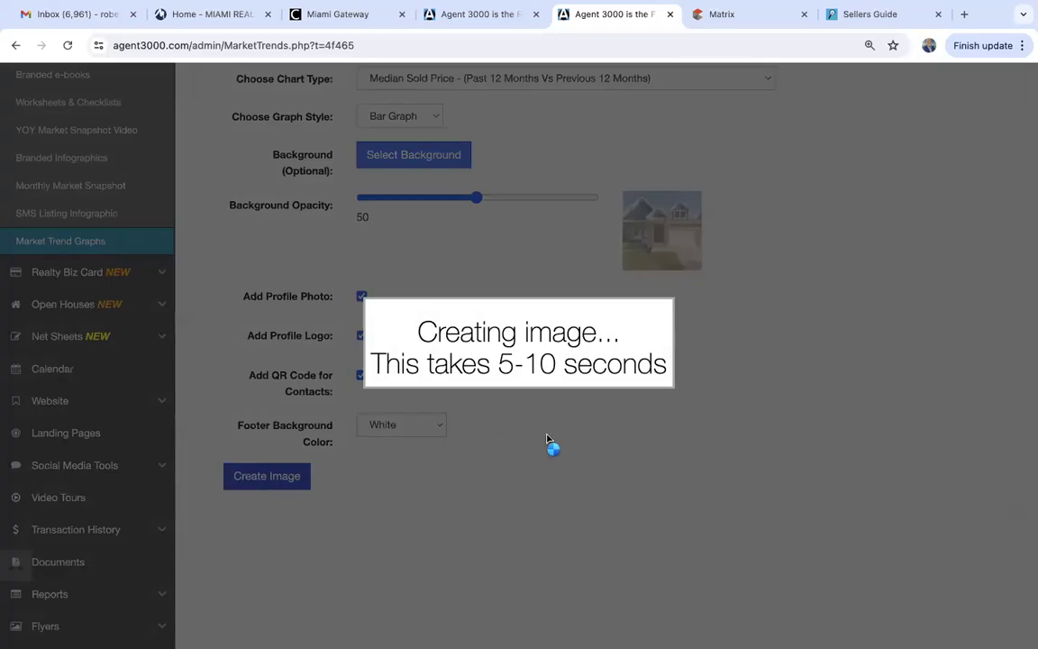
Review the generated Median Sold Price bar chart comparing Sold Last 12 Months with Previous 12 Months.
{"action": "scroll", "coordinate": [546, 440], "scroll_direction": "down", "scroll_amount": 7}
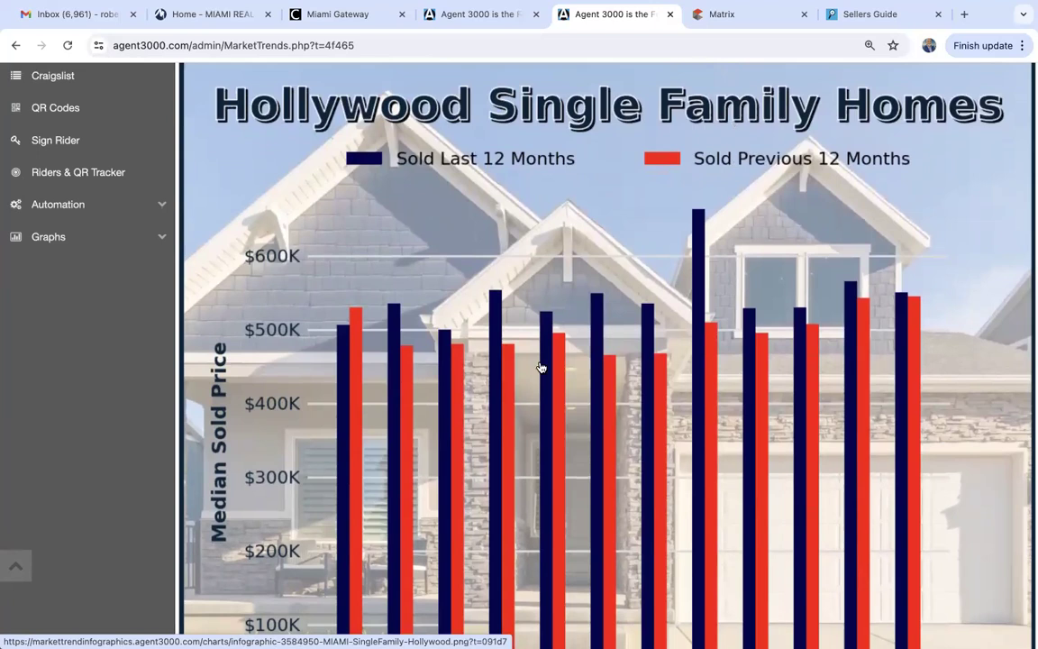
{"action": "scroll", "coordinate": [488, 329], "scroll_direction": "down", "scroll_amount": 1}
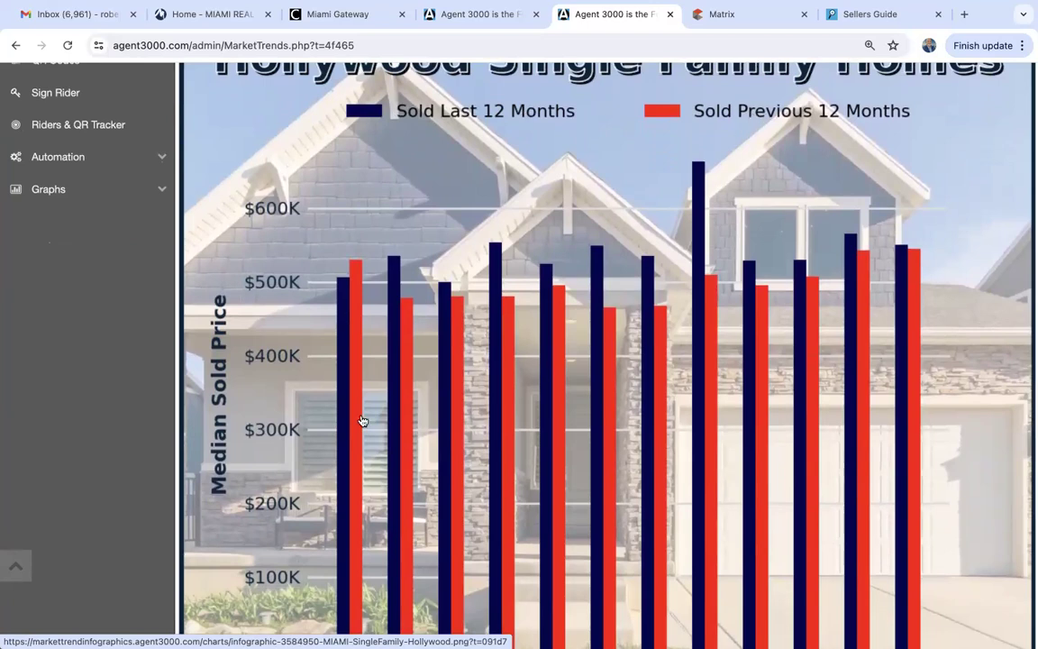
{"action": "scroll", "coordinate": [285, 455], "scroll_direction": "down", "scroll_amount": 5}
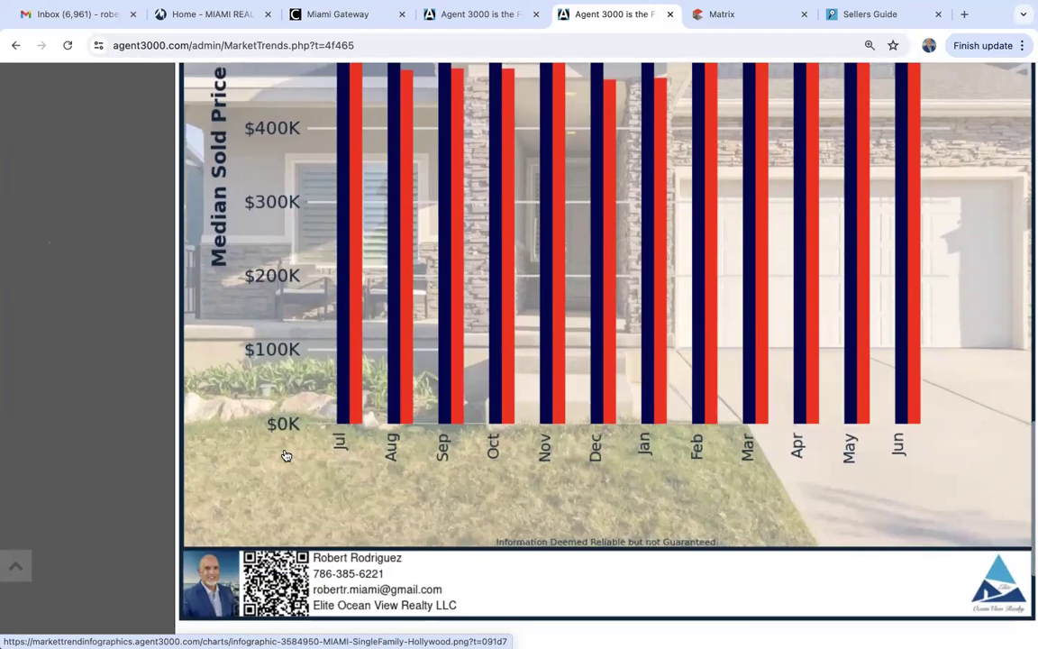
{"action": "scroll", "coordinate": [285, 456], "scroll_direction": "up", "scroll_amount": 1}
{"action": "scroll", "coordinate": [284, 455], "scroll_direction": "up", "scroll_amount": 1}
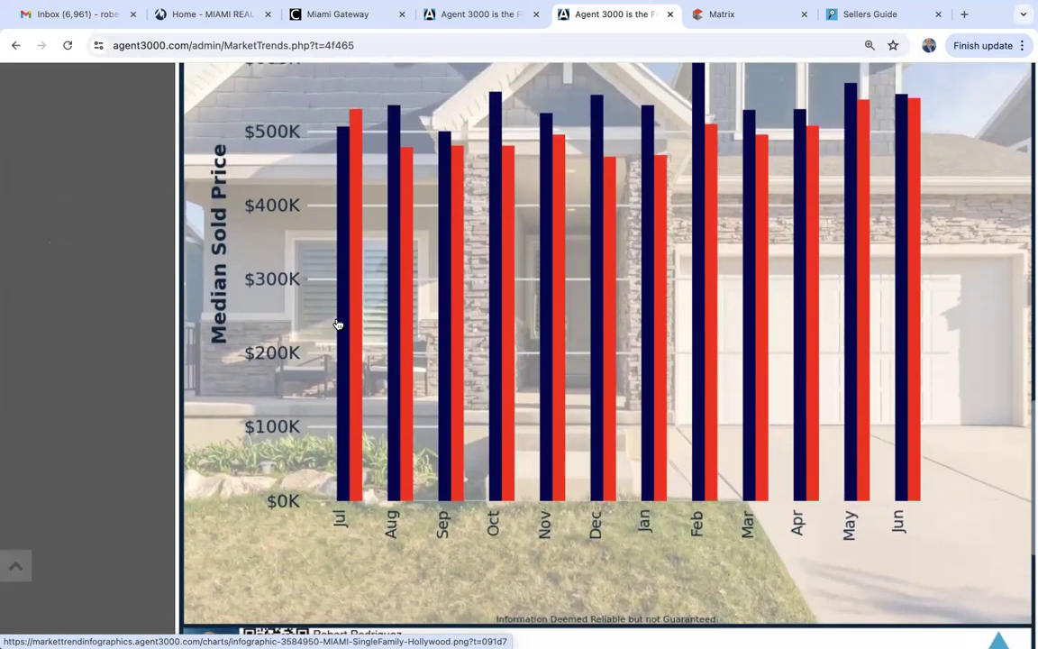
{"action": "scroll", "coordinate": [356, 438], "scroll_direction": "up", "scroll_amount": 2}
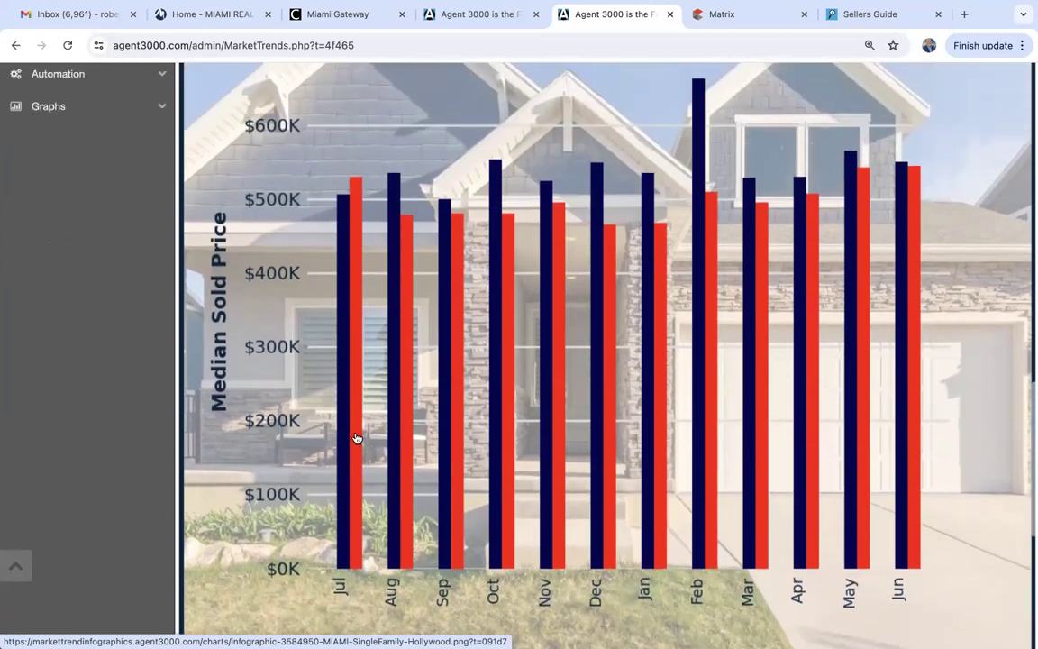
{"action": "scroll", "coordinate": [356, 439], "scroll_direction": "down", "scroll_amount": 1}
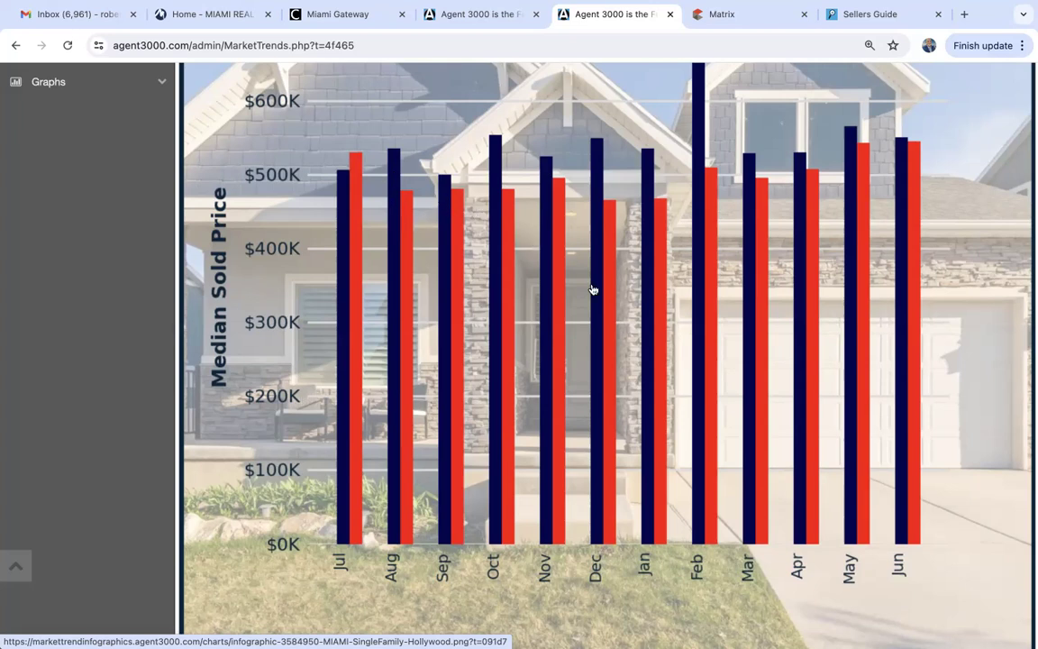
{"action": "scroll", "coordinate": [643, 170], "scroll_direction": "up", "scroll_amount": 1}
{"action": "scroll", "coordinate": [642, 170], "scroll_direction": "up", "scroll_amount": 1}
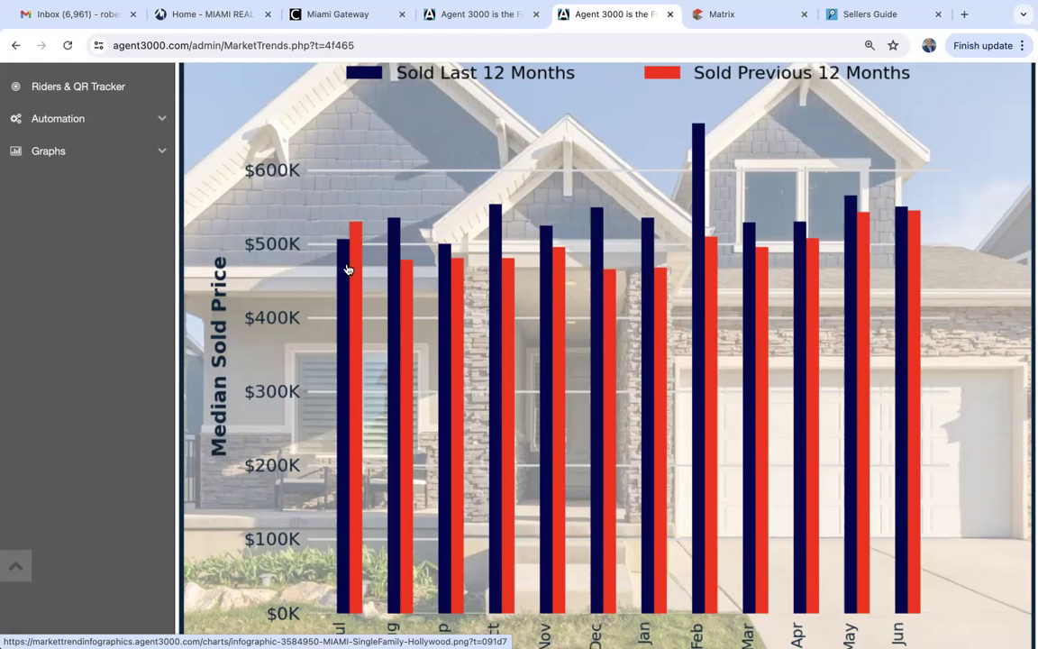
Open the YOY Market Snapshot Video page and set the city to Hollywood (2715).
{"action": "scroll", "coordinate": [348, 269], "scroll_direction": "down", "scroll_amount": 4}
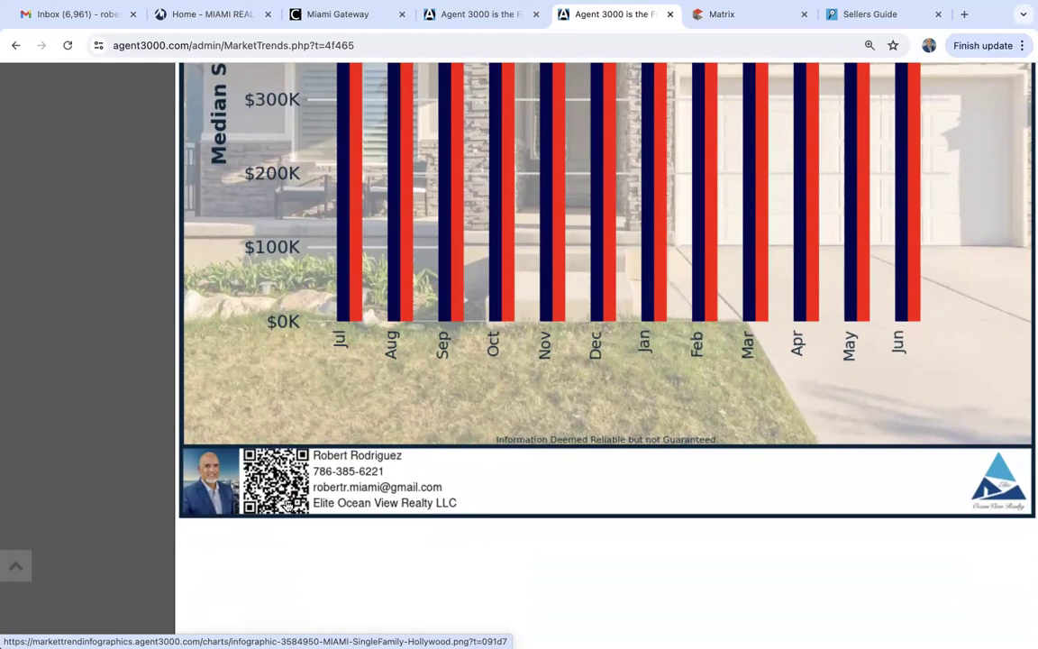
{"action": "scroll", "coordinate": [398, 547], "scroll_direction": "up", "scroll_amount": 3}
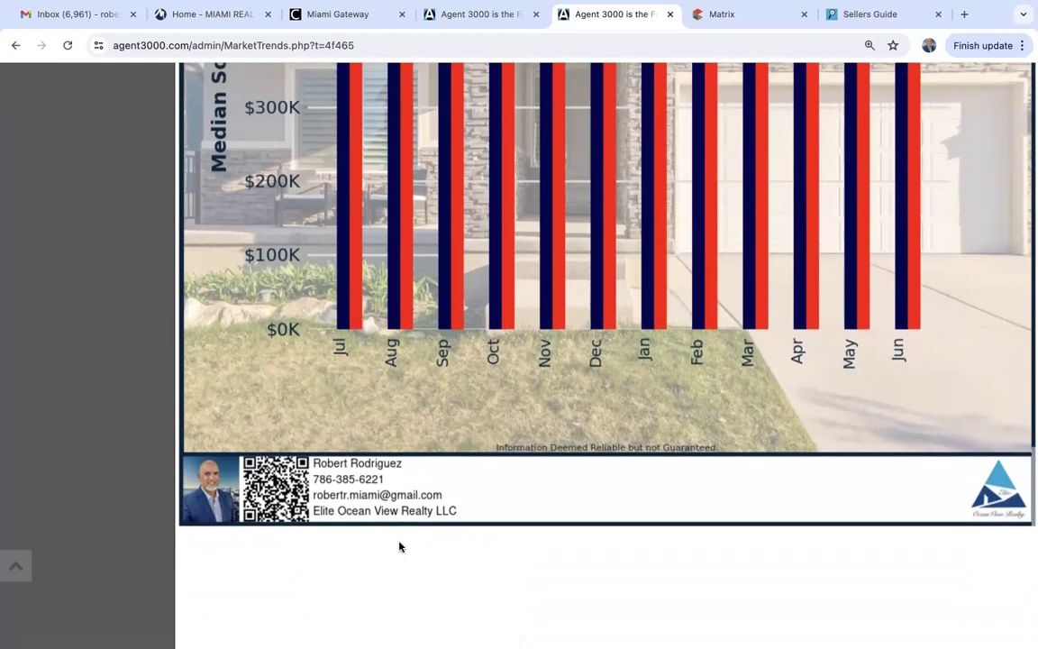
{"action": "scroll", "coordinate": [401, 547], "scroll_direction": "up", "scroll_amount": 8}
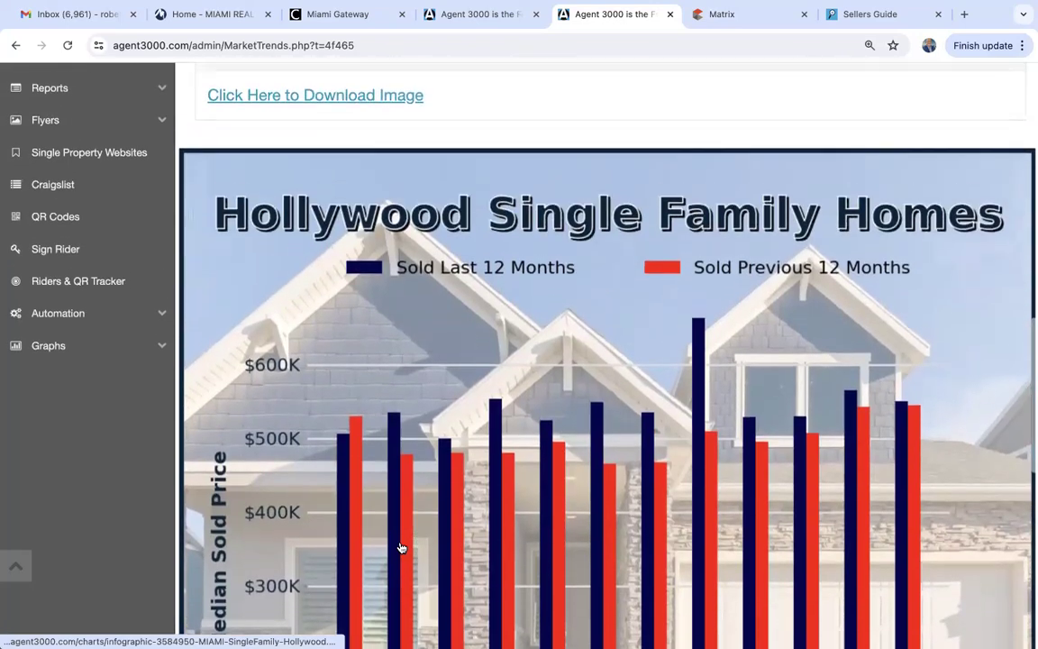
{"action": "scroll", "coordinate": [401, 547], "scroll_direction": "up", "scroll_amount": 5}
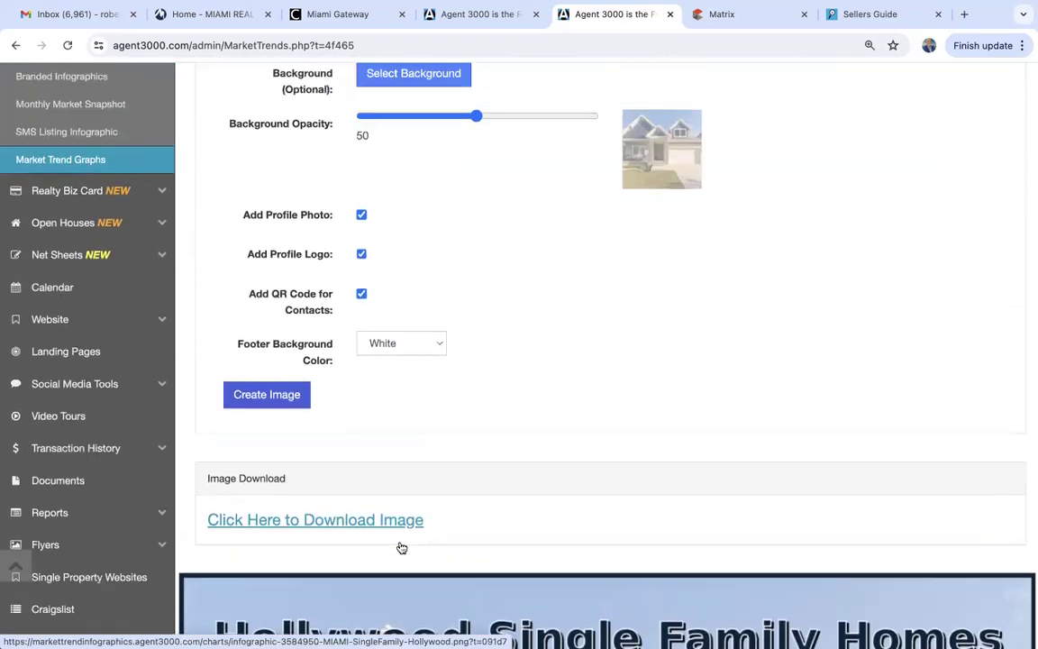
{"action": "scroll", "coordinate": [399, 545], "scroll_direction": "down", "scroll_amount": 3}
{"action": "scroll", "coordinate": [399, 545], "scroll_direction": "down", "scroll_amount": 4}
{"action": "scroll", "coordinate": [399, 546], "scroll_direction": "up", "scroll_amount": 6}
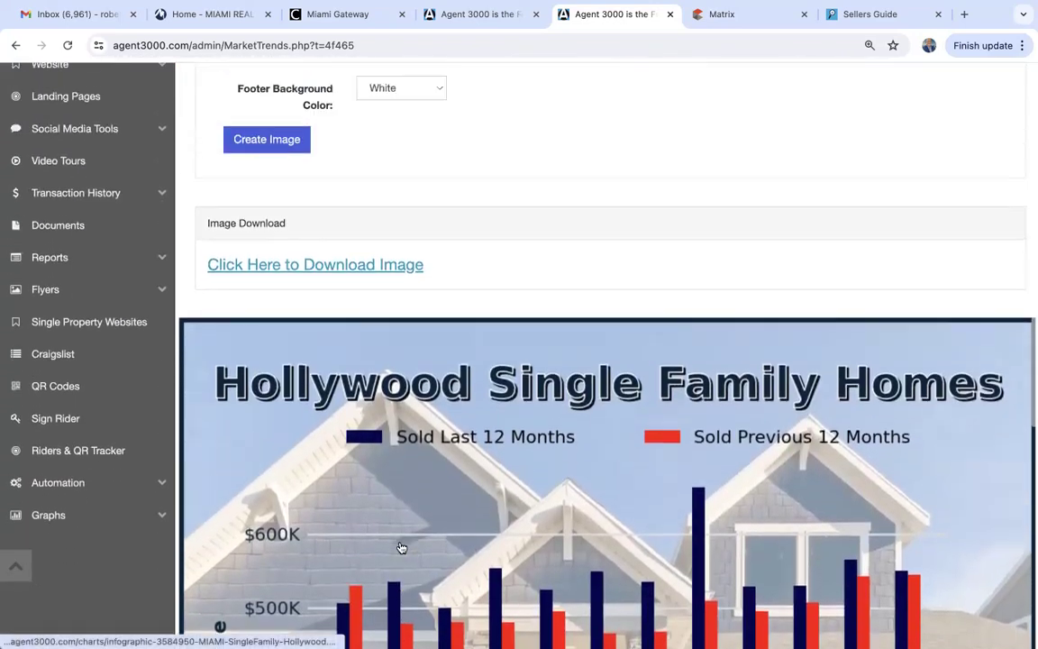
{"action": "scroll", "coordinate": [400, 546], "scroll_direction": "up", "scroll_amount": 3}
{"action": "scroll", "coordinate": [399, 546], "scroll_direction": "down", "scroll_amount": 2}
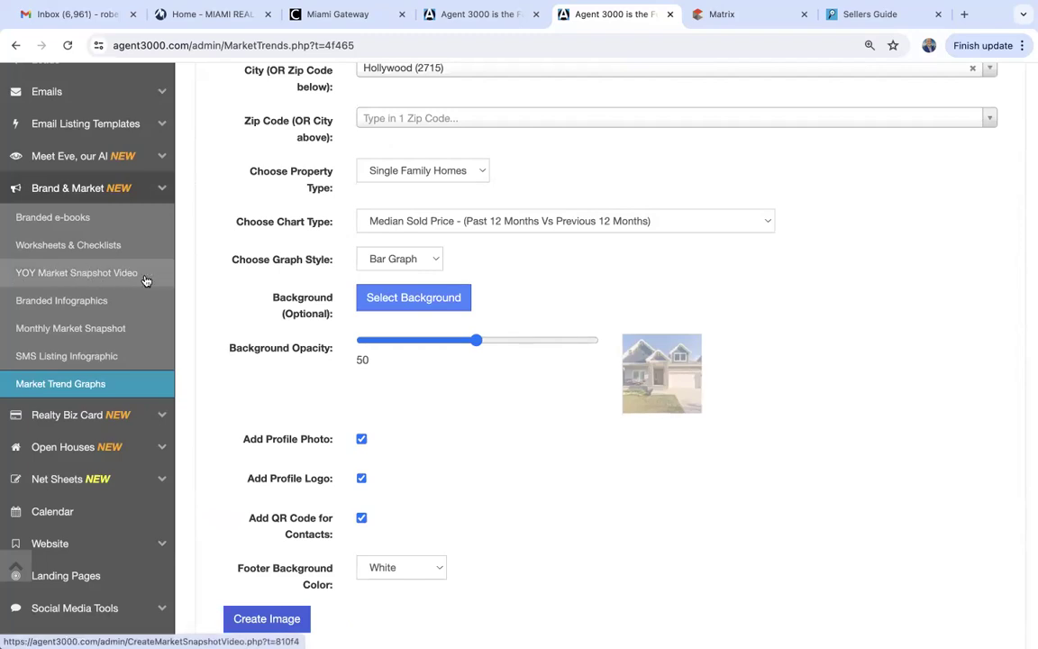
{"action": "left_click", "coordinate": [69, 272]}
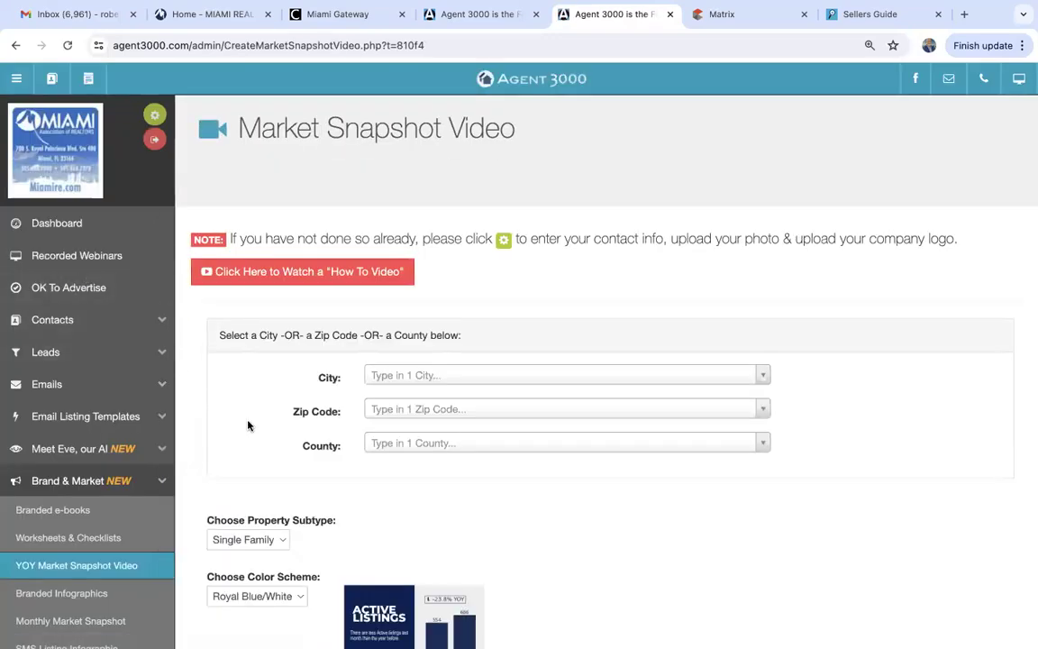
{"action": "scroll", "coordinate": [249, 425], "scroll_direction": "down", "scroll_amount": 2}
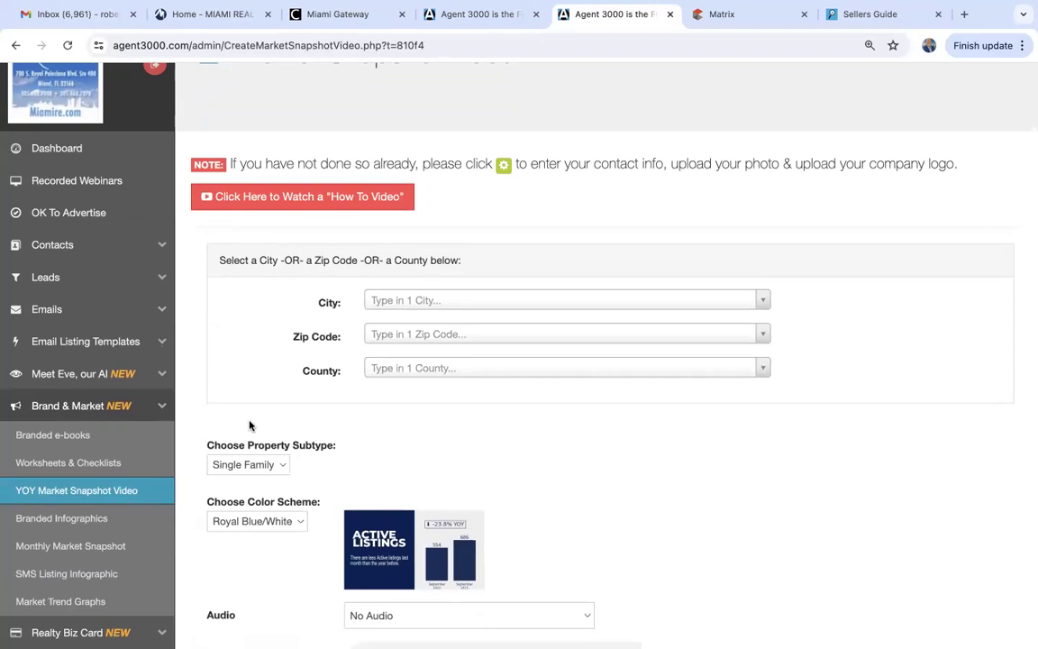
{"action": "left_click", "coordinate": [399, 306]}
{"action": "type", "text": "H"}
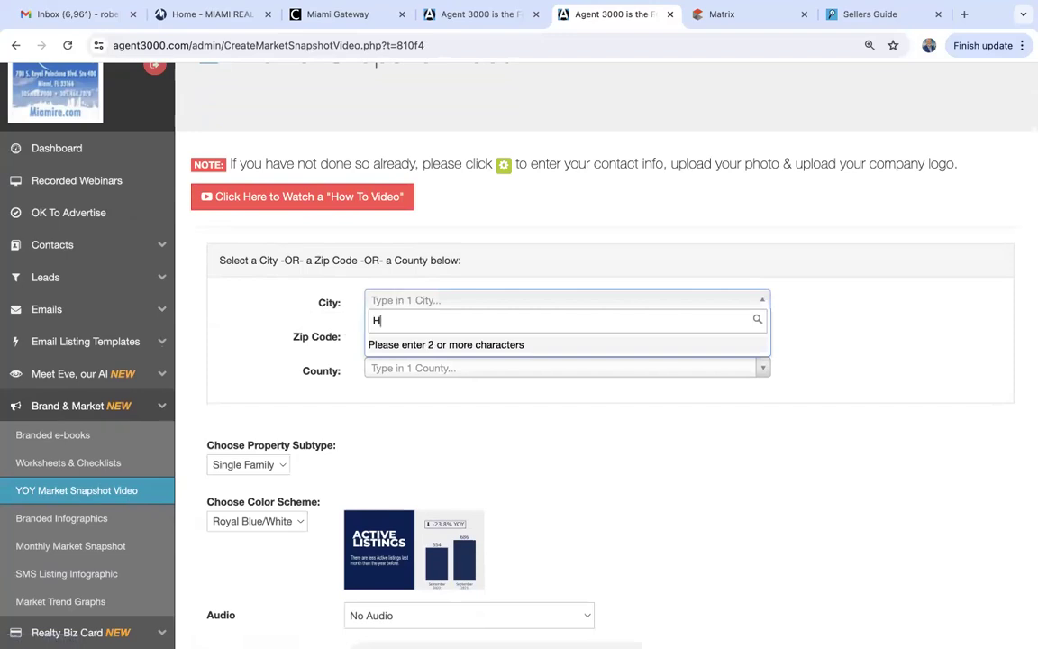
{"action": "type", "text": "ollywood"}
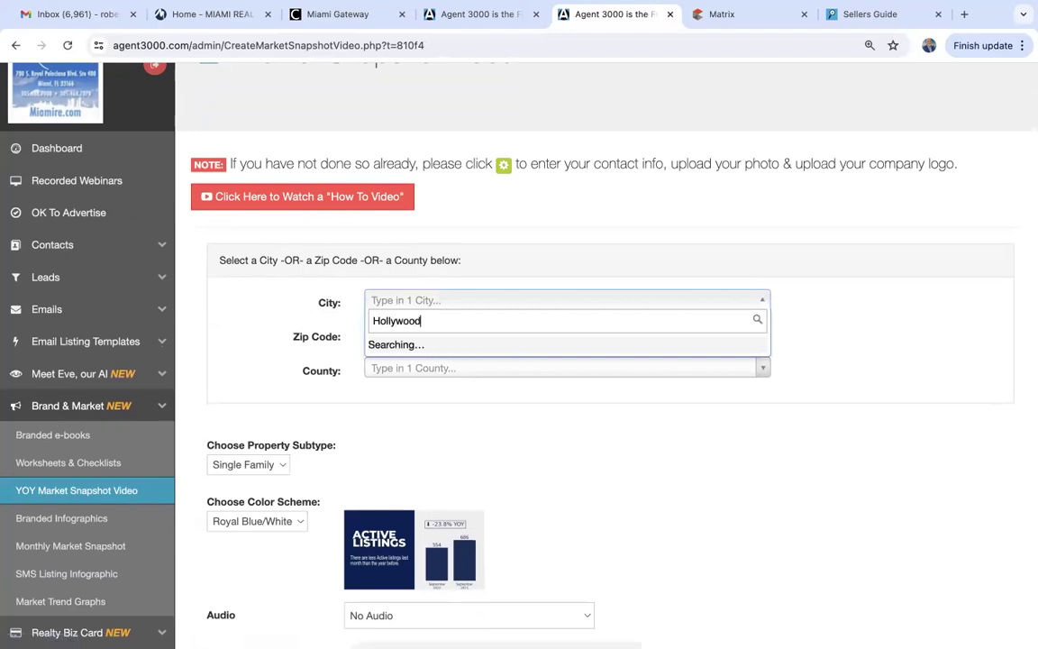
{"action": "left_click", "coordinate": [401, 348]}
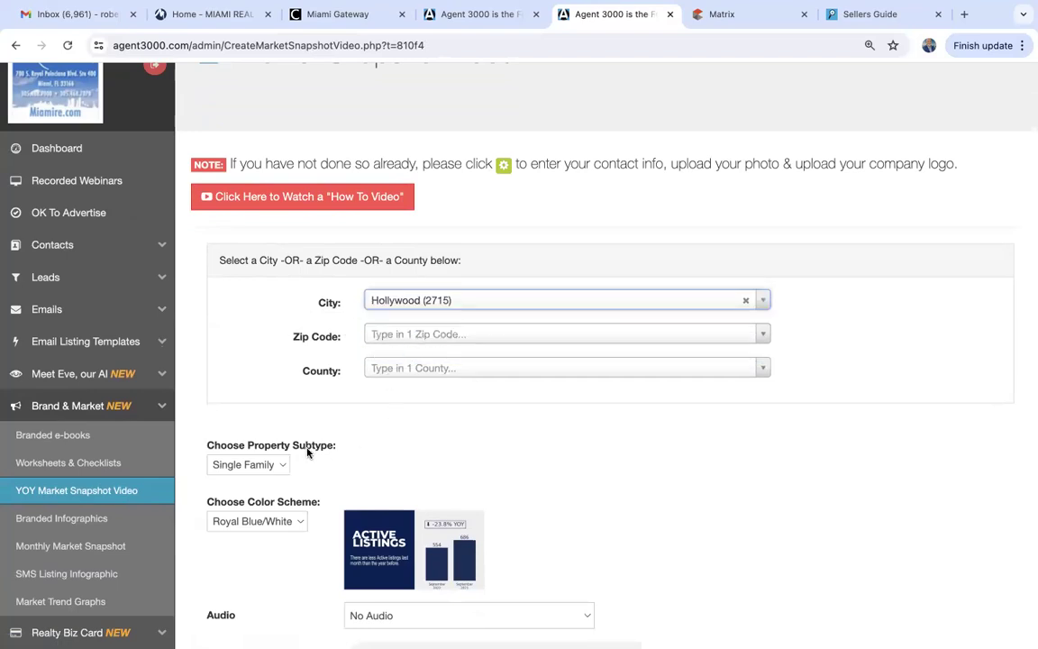
Keep Single Family as the property subtype and choose the Royal Blue/White colour scheme.
{"action": "scroll", "coordinate": [309, 452], "scroll_direction": "down", "scroll_amount": 2}
{"action": "left_click", "coordinate": [238, 302]}
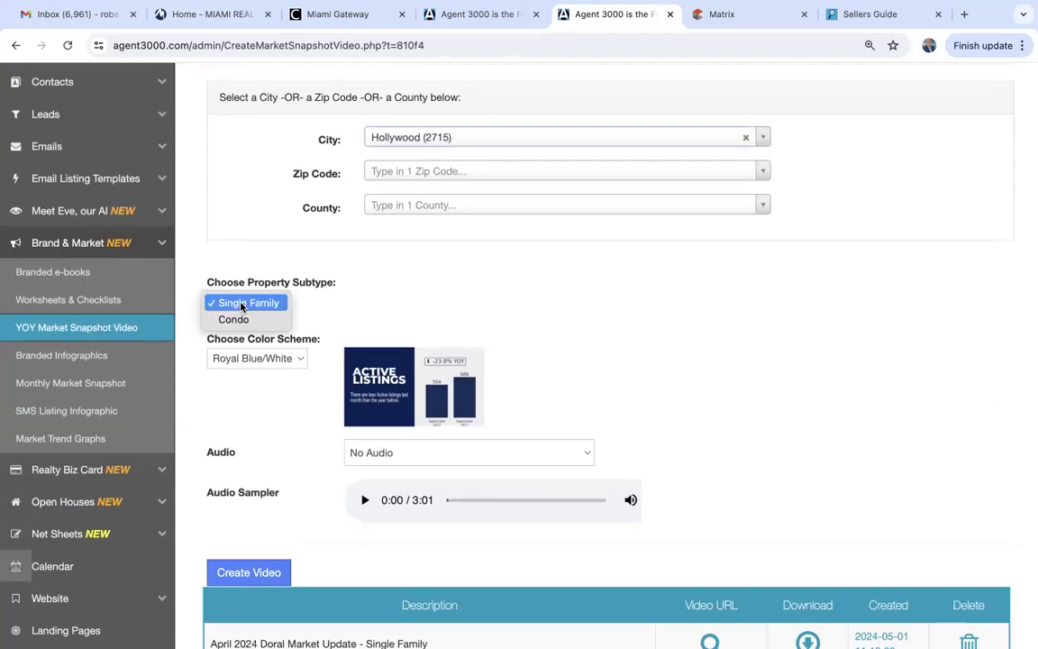
{"action": "left_click", "coordinate": [244, 305]}
{"action": "left_click", "coordinate": [231, 359]}
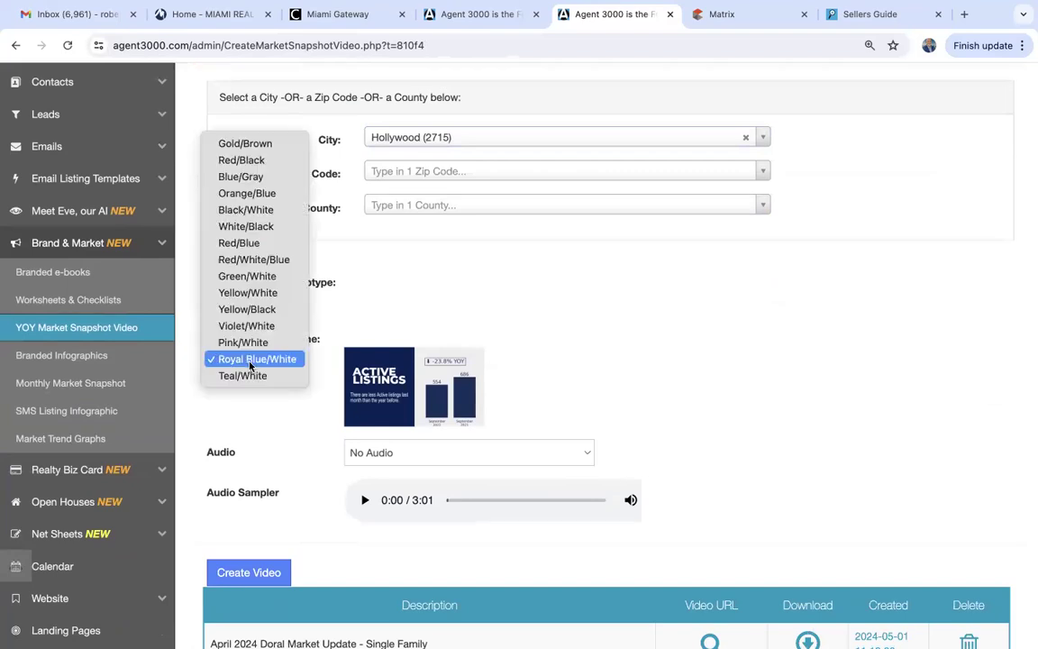
{"action": "left_click", "coordinate": [256, 360]}
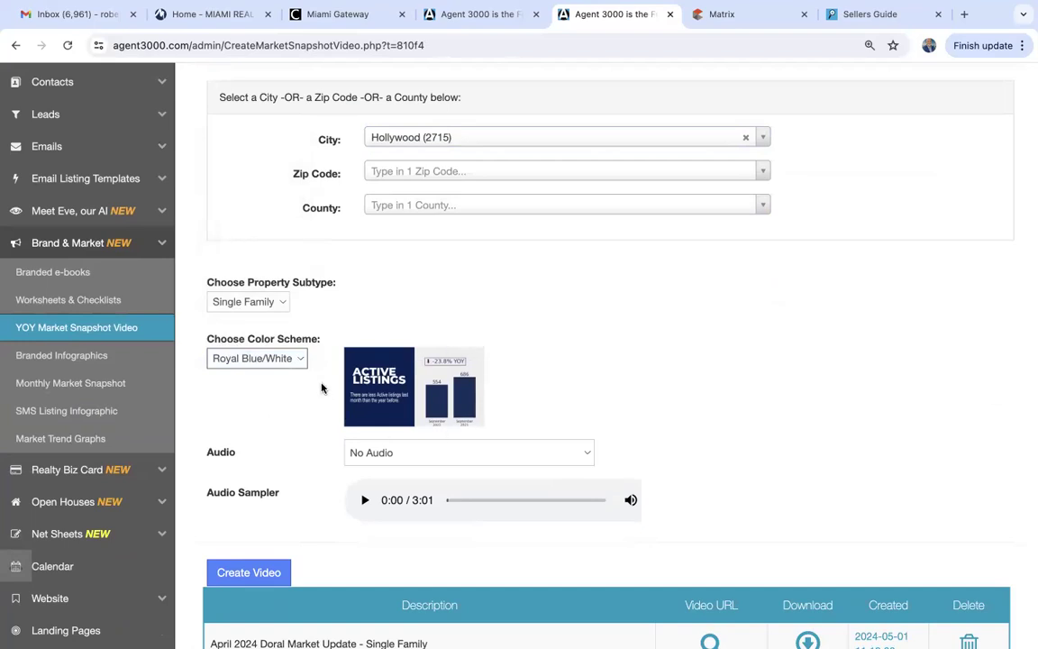
Pick Audio 10 as the soundtrack, stop its sample, and create the video.
{"action": "scroll", "coordinate": [266, 464], "scroll_direction": "down", "scroll_amount": 2}
{"action": "left_click", "coordinate": [380, 388]}
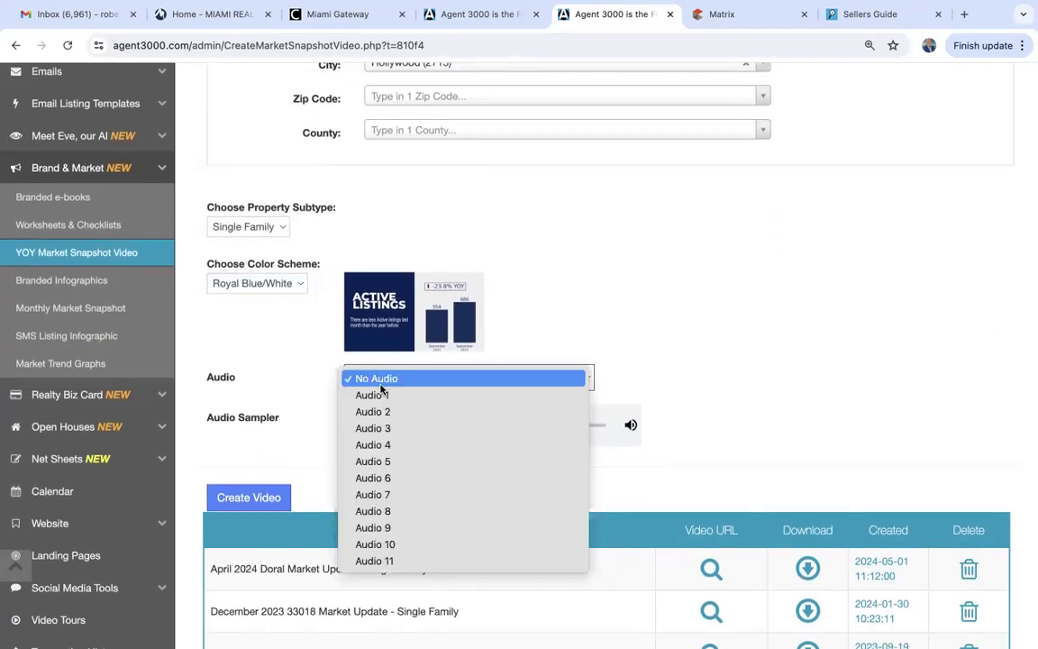
{"action": "left_click", "coordinate": [393, 545]}
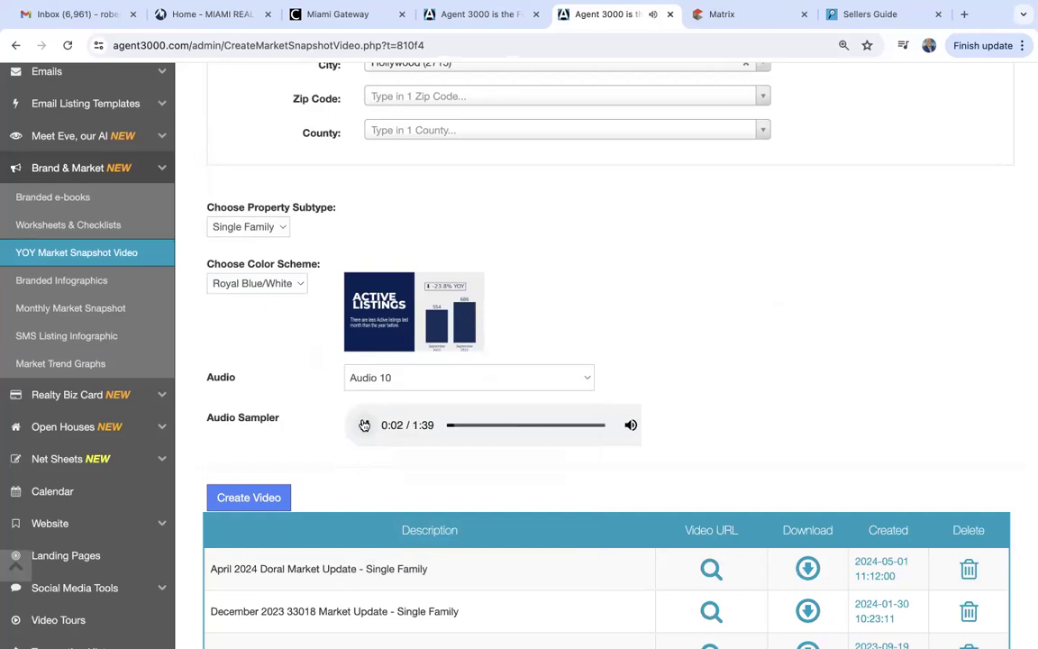
{"action": "left_click", "coordinate": [364, 425]}
{"action": "left_click", "coordinate": [243, 498]}
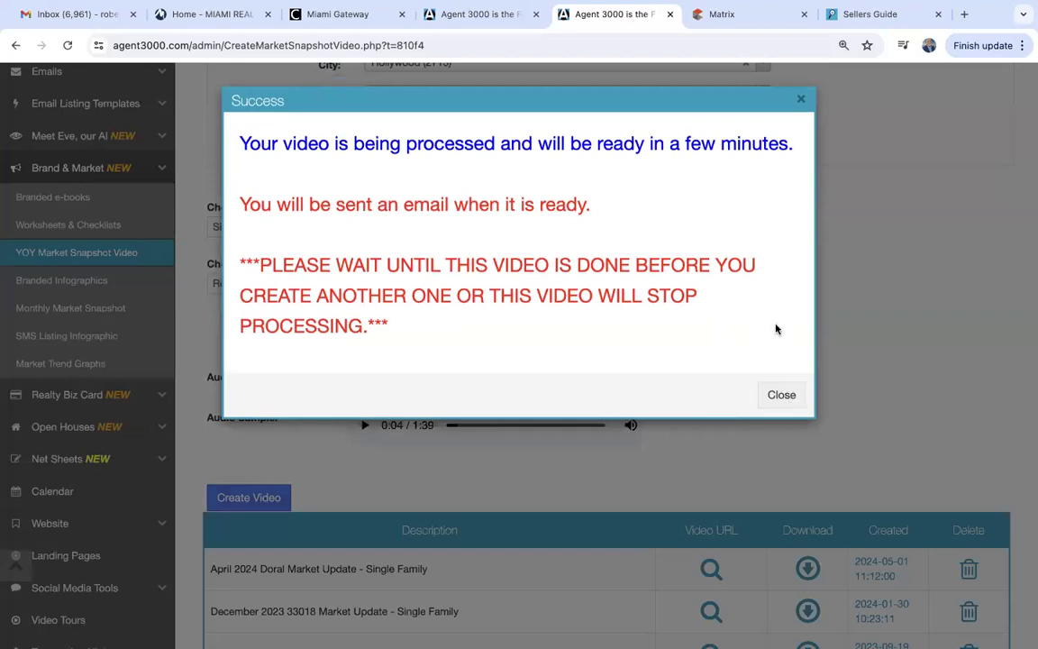
Close the processing notice and scroll down to the table of created videos.
{"action": "left_click", "coordinate": [788, 391]}
{"action": "scroll", "coordinate": [787, 388], "scroll_direction": "down", "scroll_amount": 3}
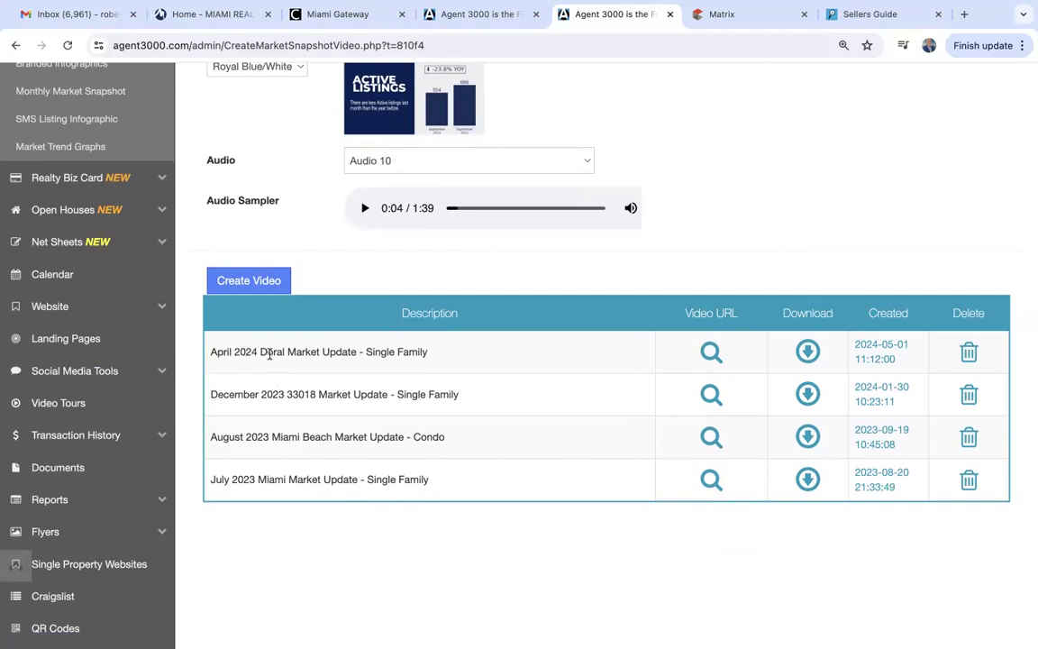
Watch the April 2024 Doral Single Family video, then close its tab.
{"action": "left_click", "coordinate": [712, 353]}
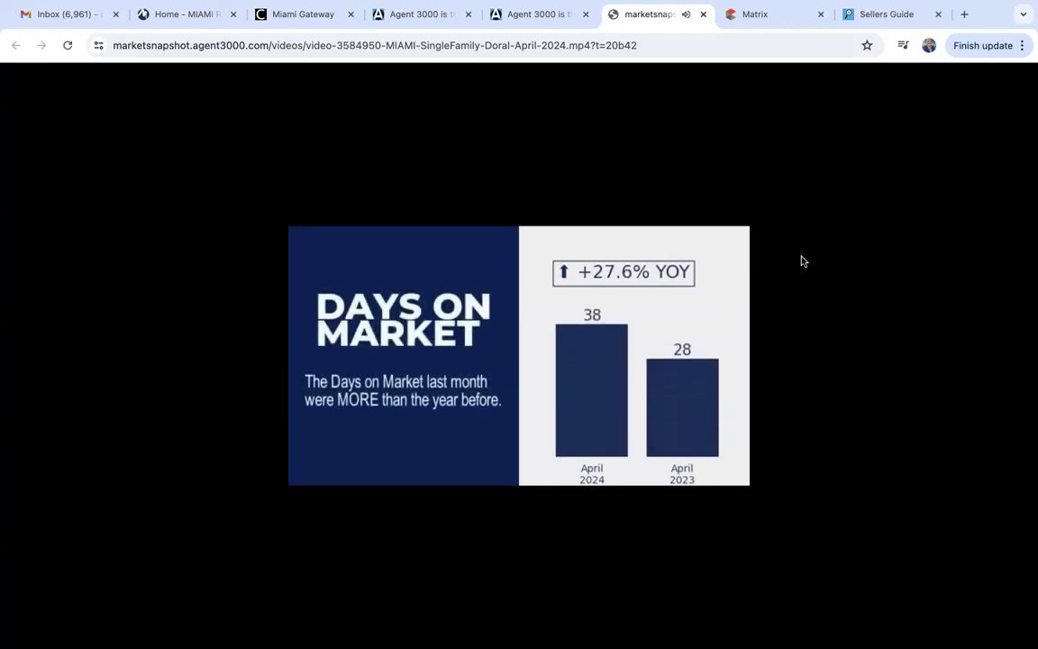
{"action": "left_click", "coordinate": [704, 14]}
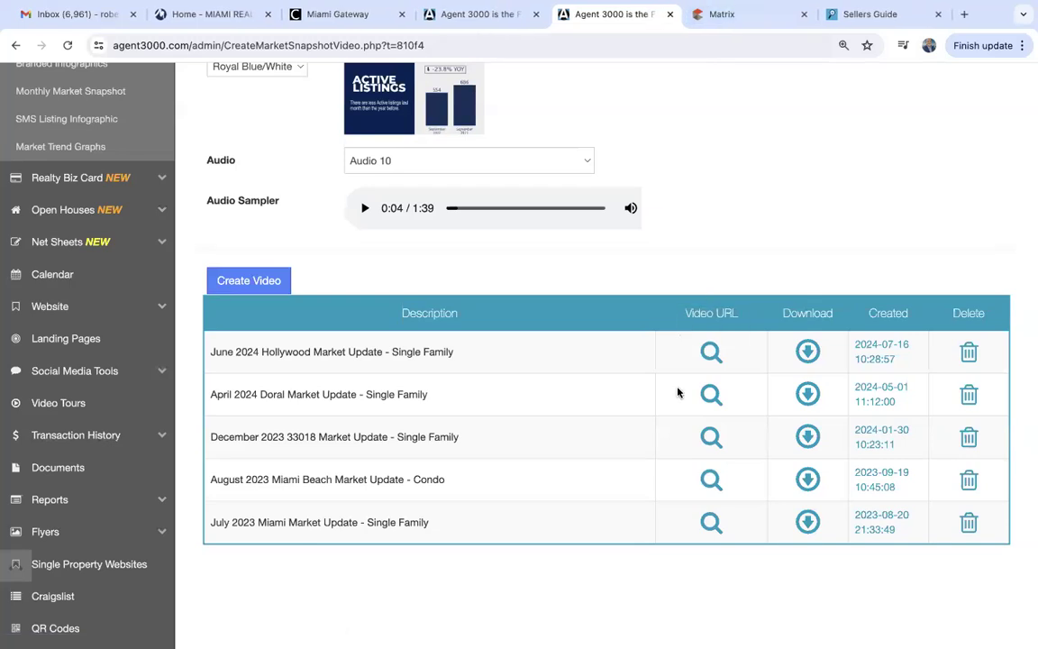
{"action": "left_click", "coordinate": [67, 45]}
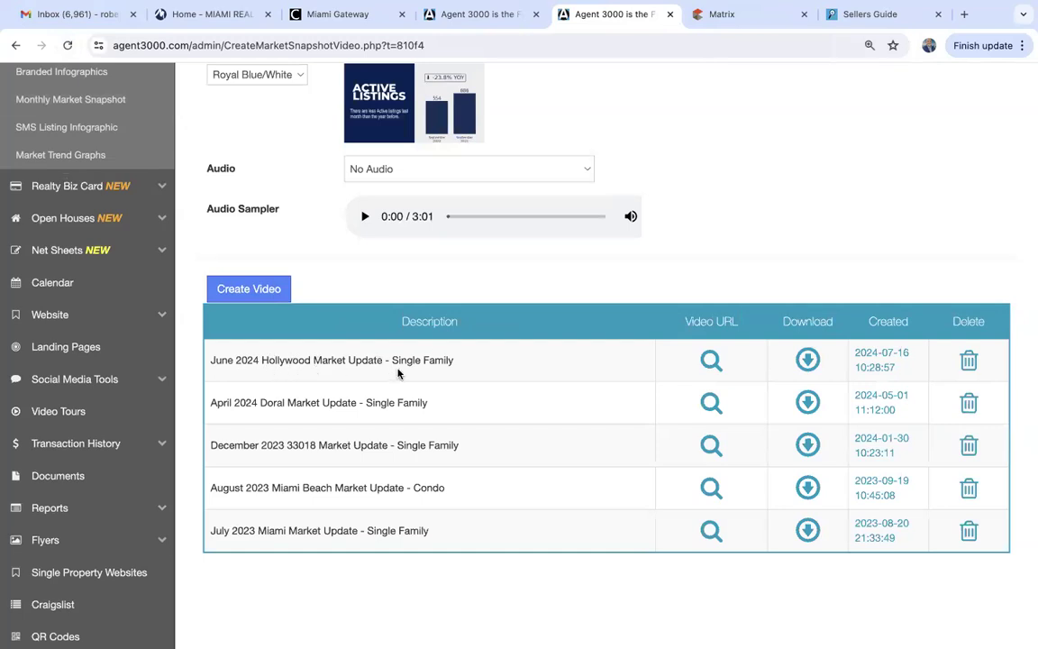
{"action": "left_click", "coordinate": [710, 361]}
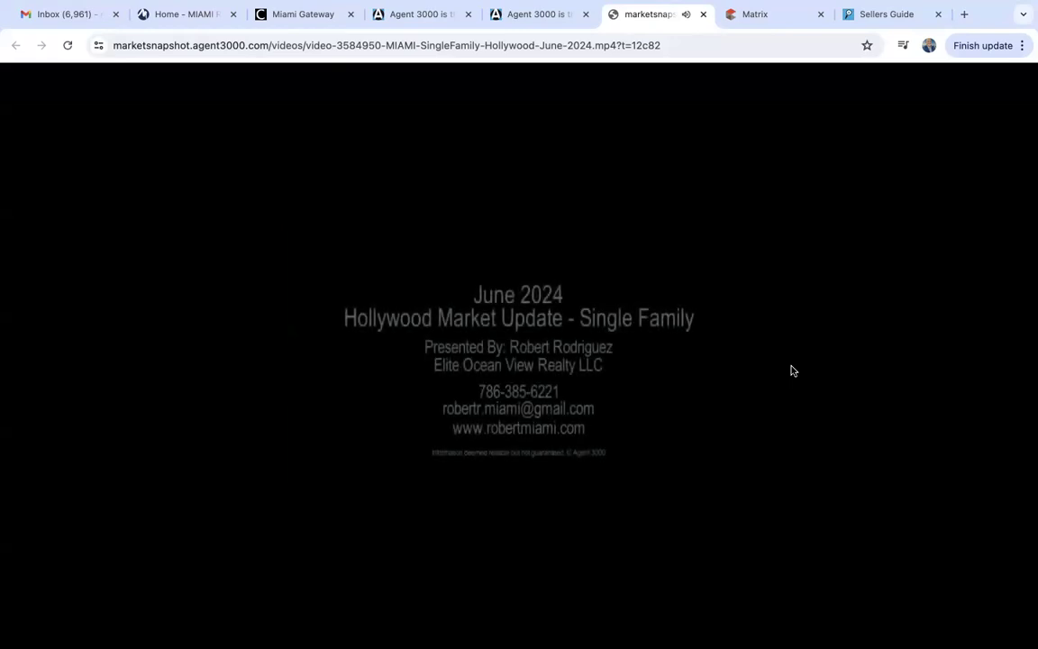
{"action": "left_click", "coordinate": [703, 13]}
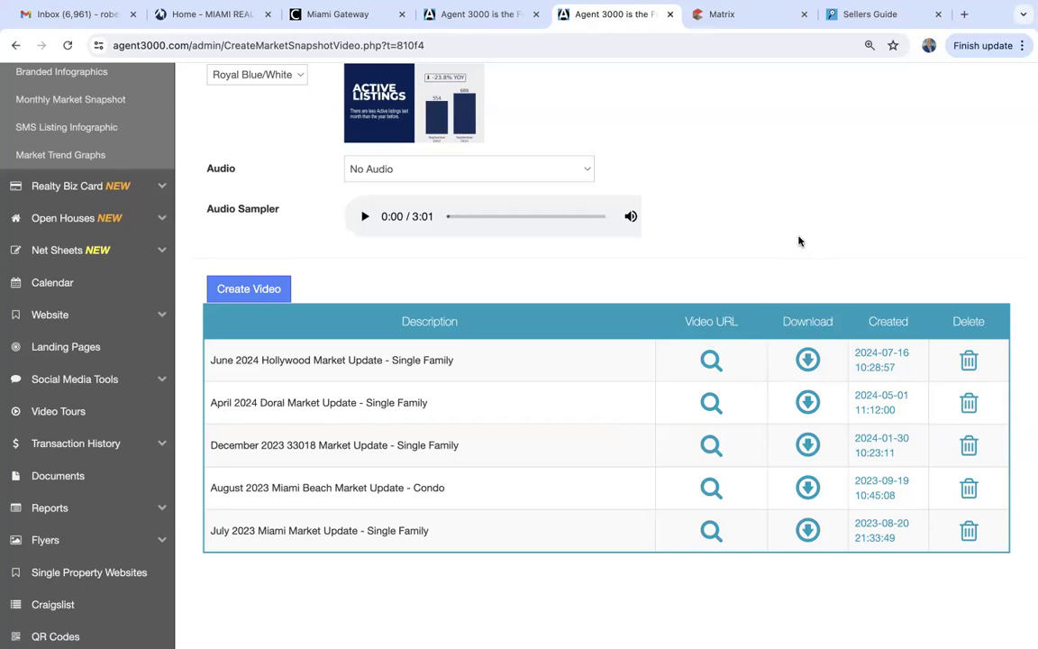
Go to the SMS Listing Infographic page and look over its empty form.
{"action": "scroll", "coordinate": [799, 241], "scroll_direction": "up", "scroll_amount": 3}
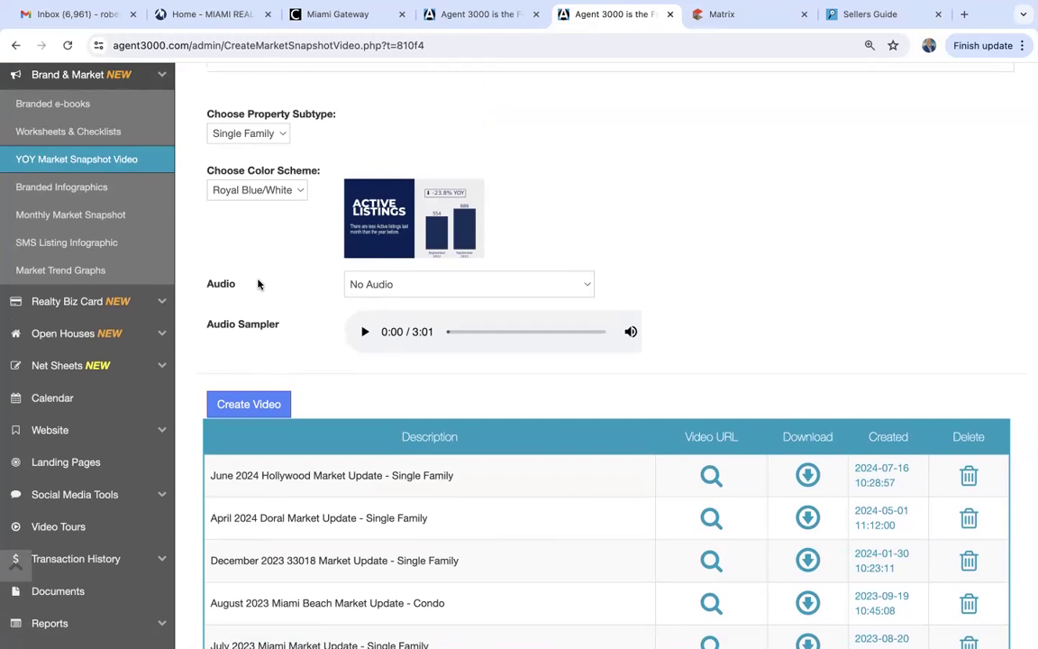
{"action": "left_click", "coordinate": [63, 242]}
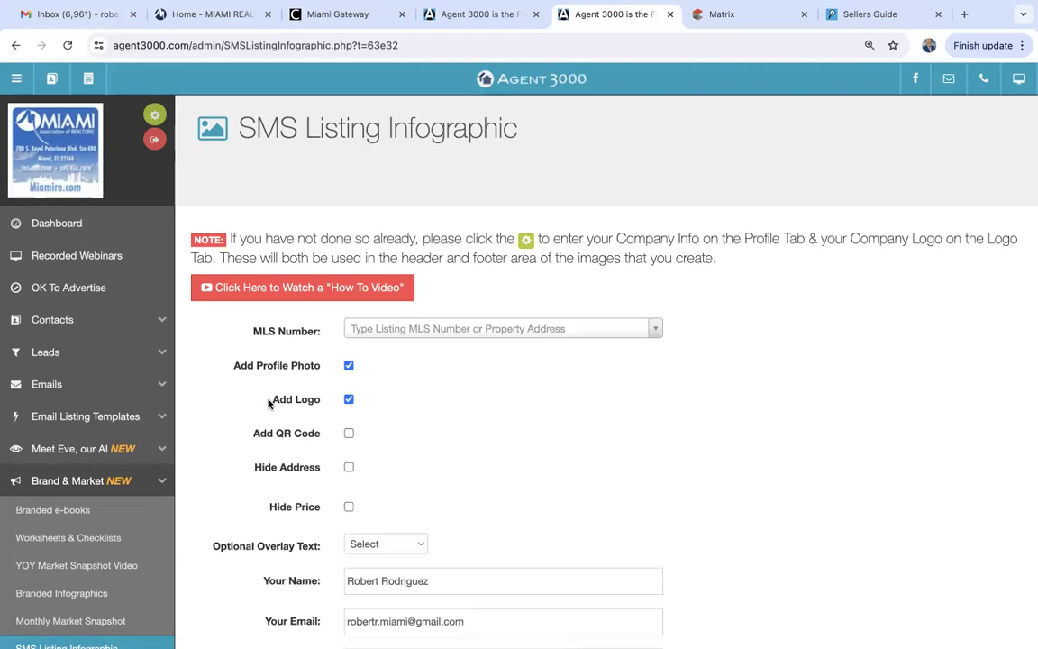
{"action": "scroll", "coordinate": [267, 403], "scroll_direction": "down", "scroll_amount": 5}
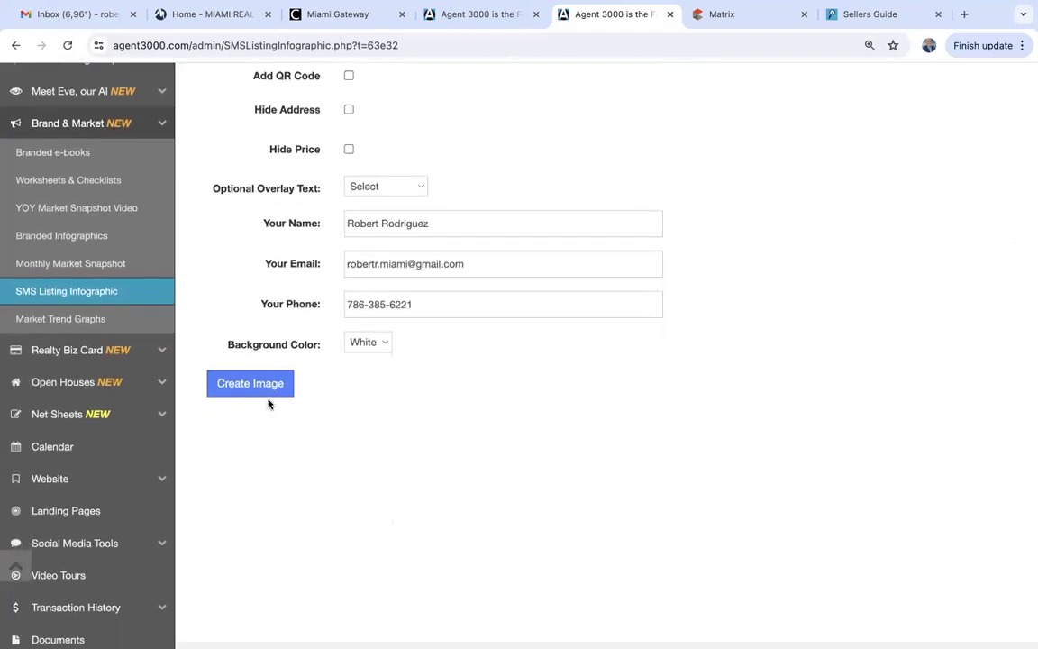
{"action": "scroll", "coordinate": [267, 403], "scroll_direction": "up", "scroll_amount": 3}
{"action": "scroll", "coordinate": [267, 403], "scroll_direction": "up", "scroll_amount": 3}
{"action": "scroll", "coordinate": [268, 403], "scroll_direction": "down", "scroll_amount": 1}
{"action": "scroll", "coordinate": [268, 403], "scroll_direction": "up", "scroll_amount": 1}
In Matrix, open the detail view of active listing A11623317.
{"action": "left_click", "coordinate": [758, 11]}
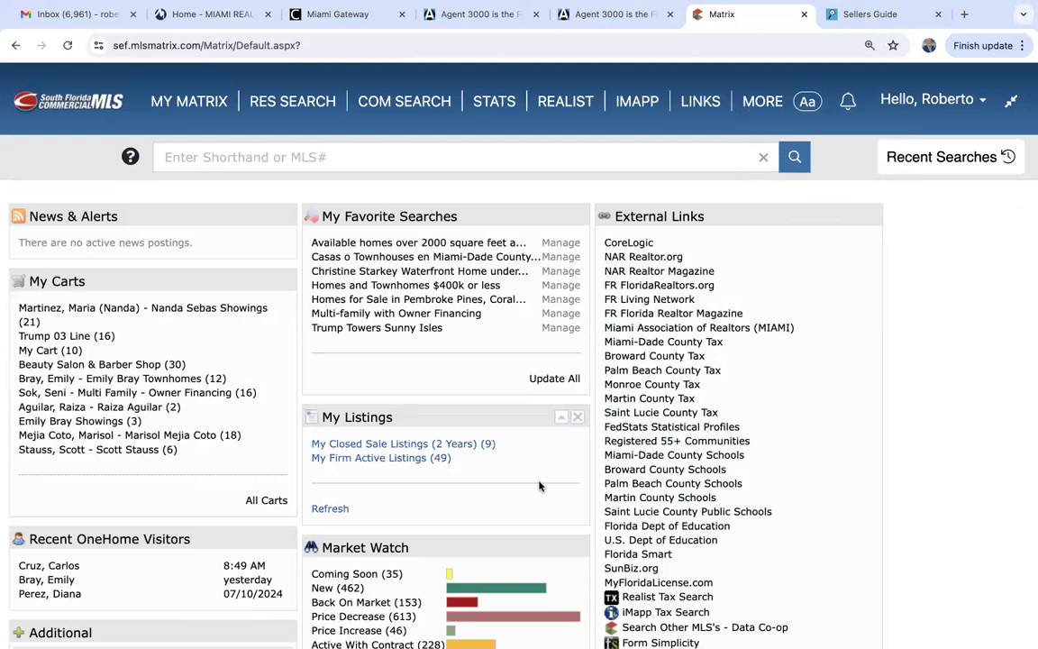
{"action": "left_click", "coordinate": [402, 460]}
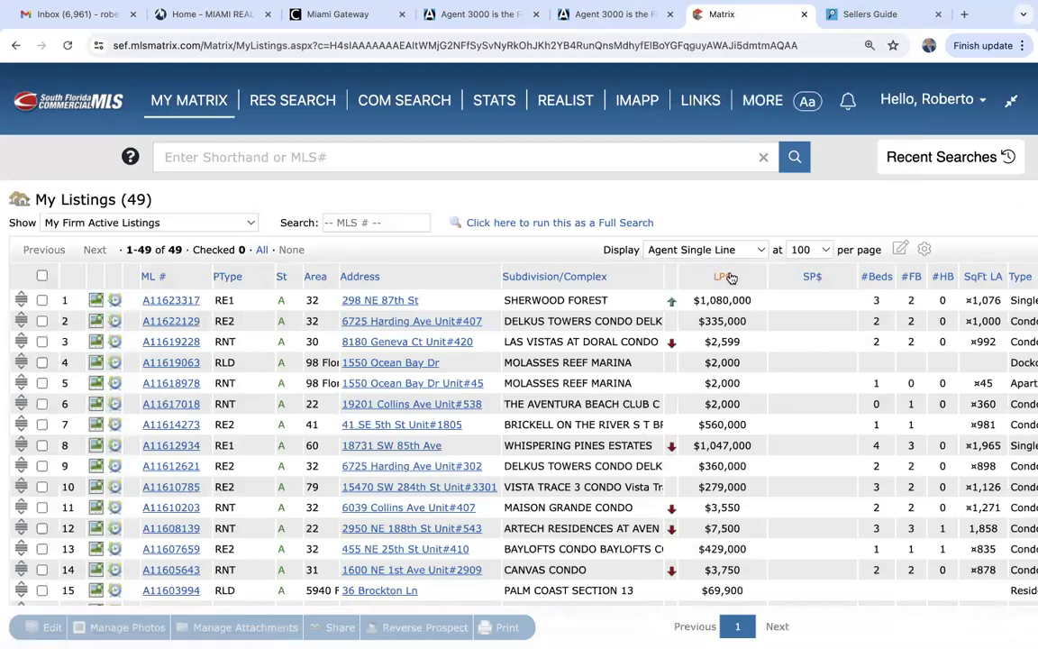
{"action": "left_click", "coordinate": [168, 300]}
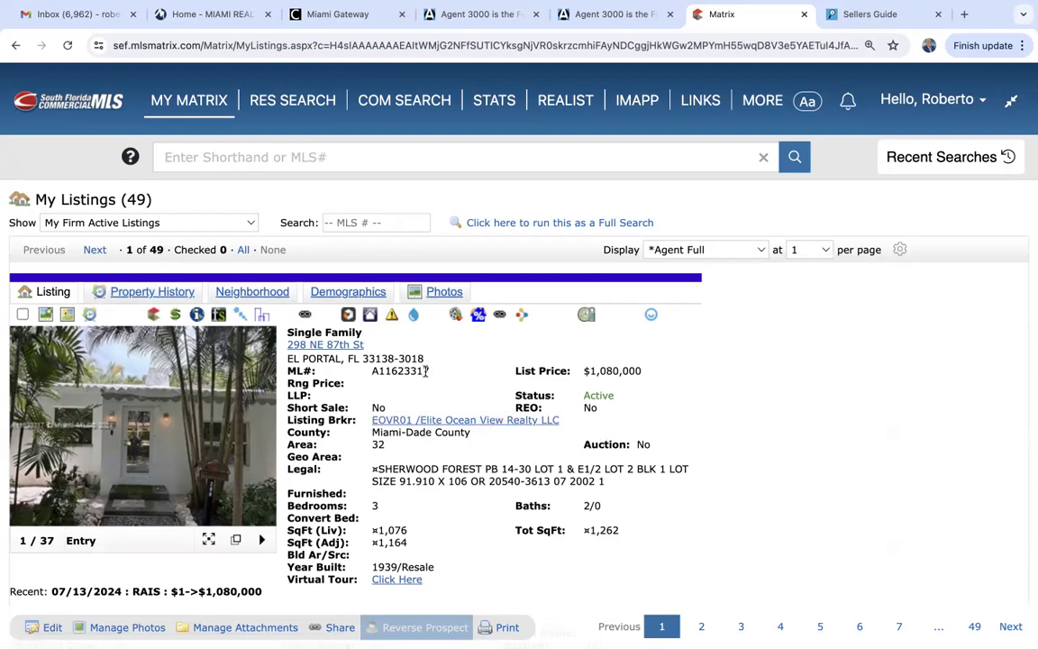
Copy the ML number A11623317 and return to the Agent 3000 tab.
{"action": "left_click_drag", "start_coordinate": [429, 372], "coordinate": [391, 372]}
{"action": "left_click", "coordinate": [433, 377]}
{"action": "left_click", "coordinate": [433, 376]}
{"action": "left_click_drag", "start_coordinate": [430, 371], "coordinate": [373, 372]}
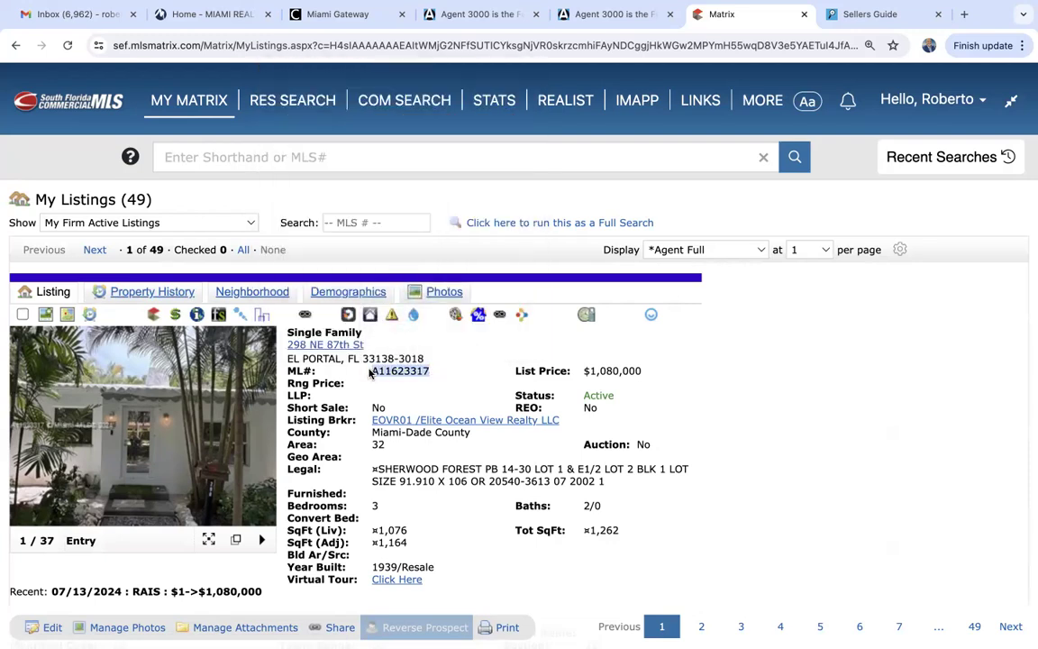
{"action": "right_click", "coordinate": [380, 373]}
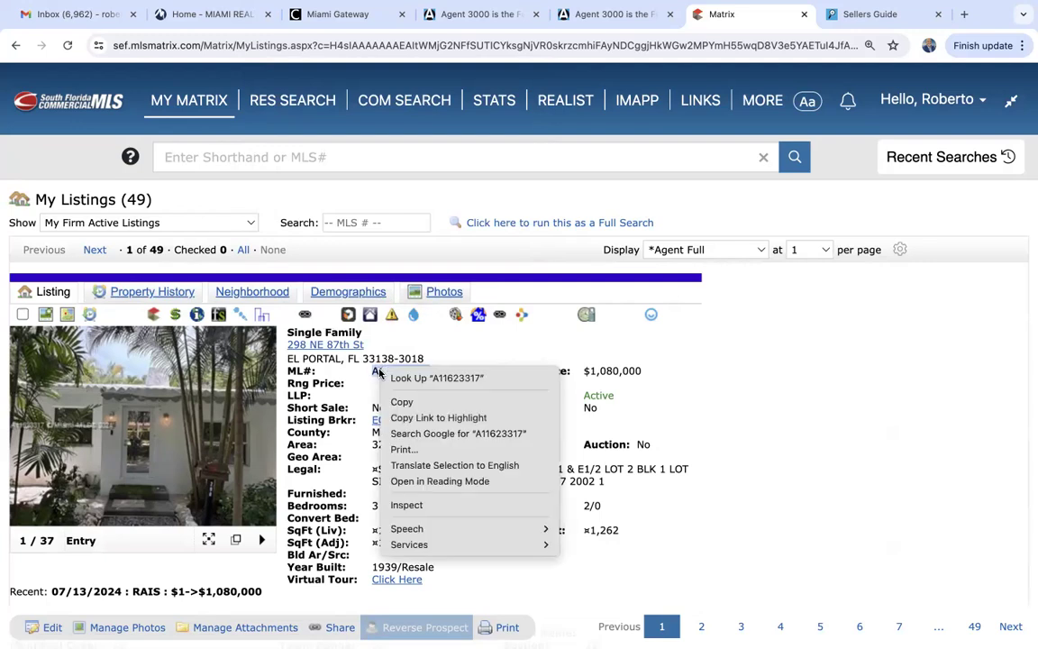
{"action": "left_click", "coordinate": [416, 404]}
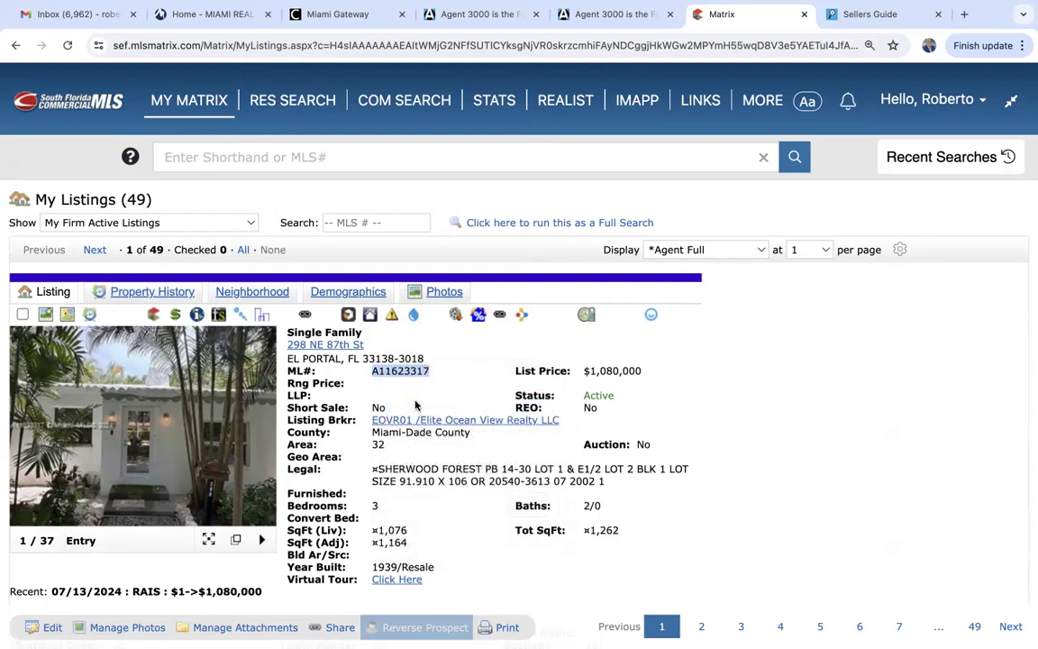
{"action": "left_click", "coordinate": [621, 15]}
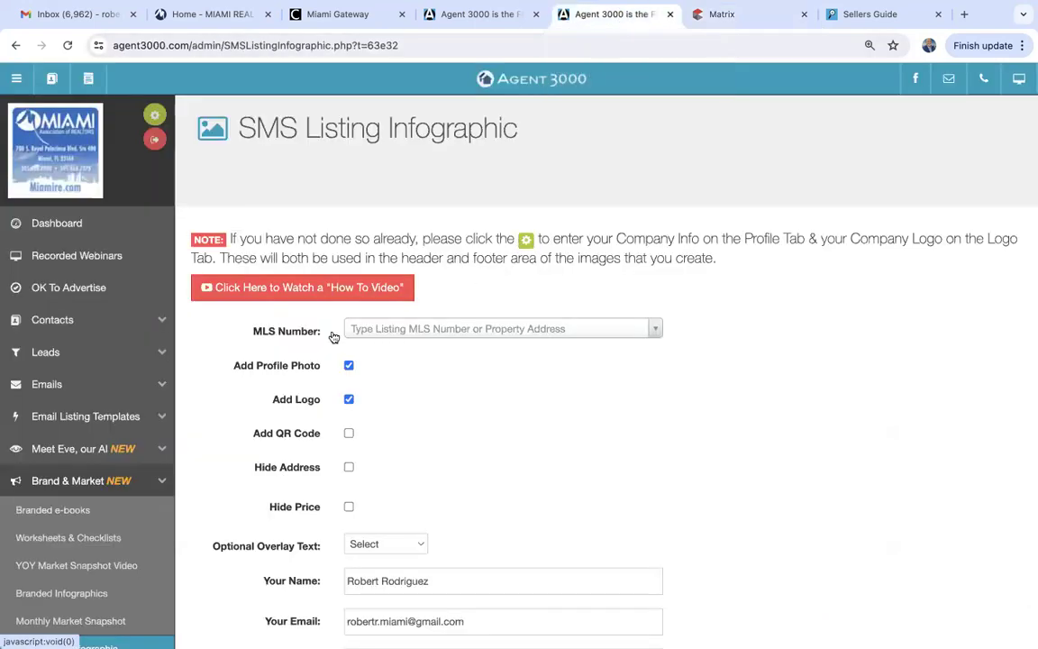
{"action": "left_click", "coordinate": [383, 330]}
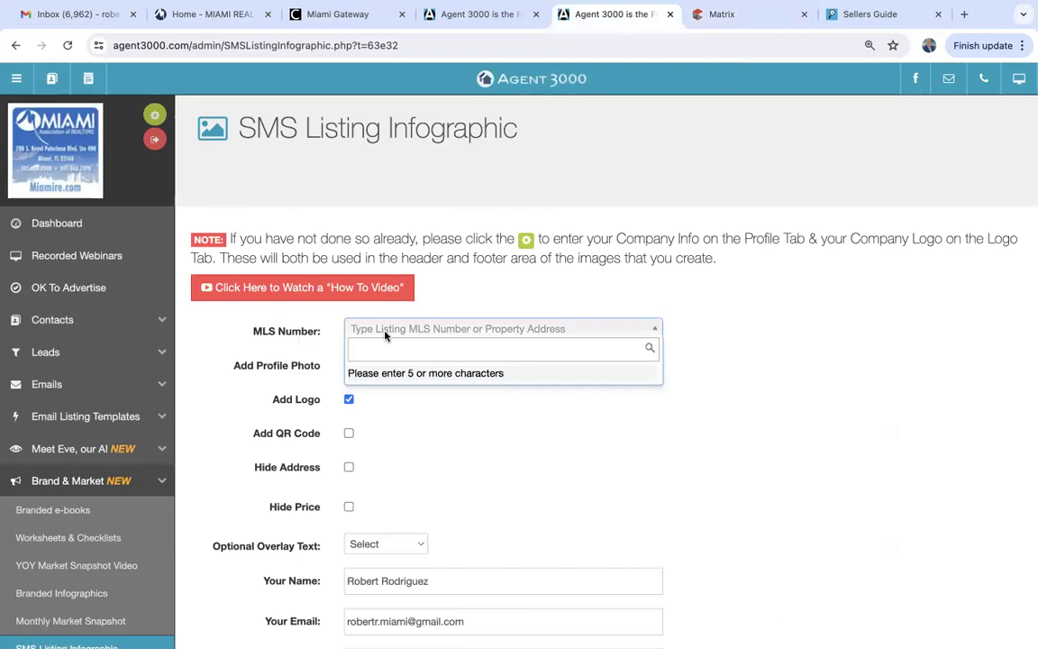
{"action": "key", "text": "ctrl+v"}
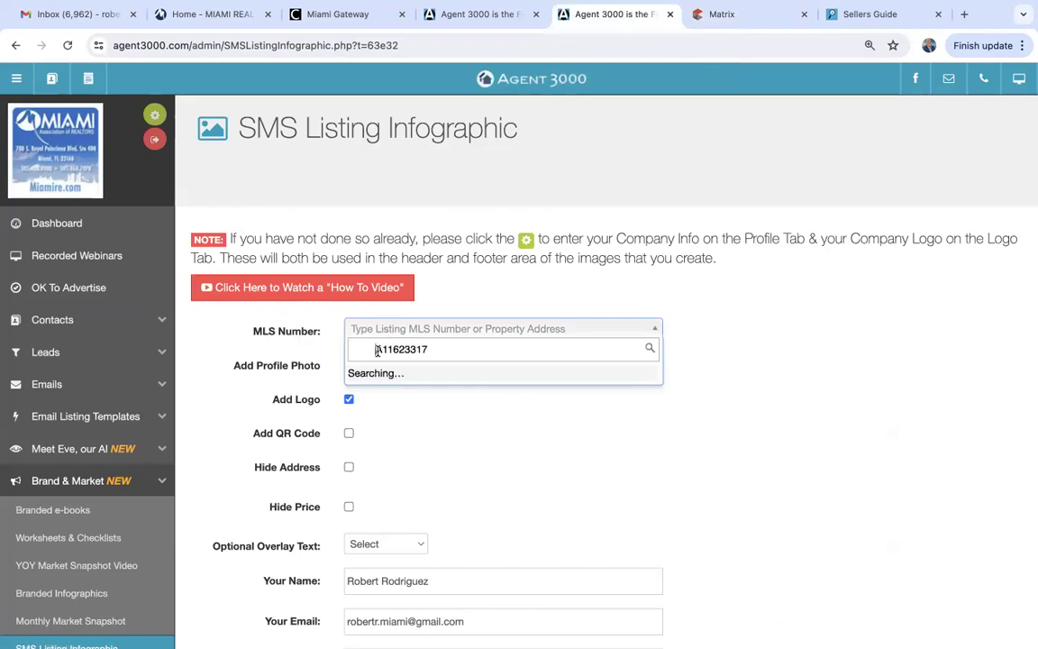
{"action": "key", "text": "BackSpace"}
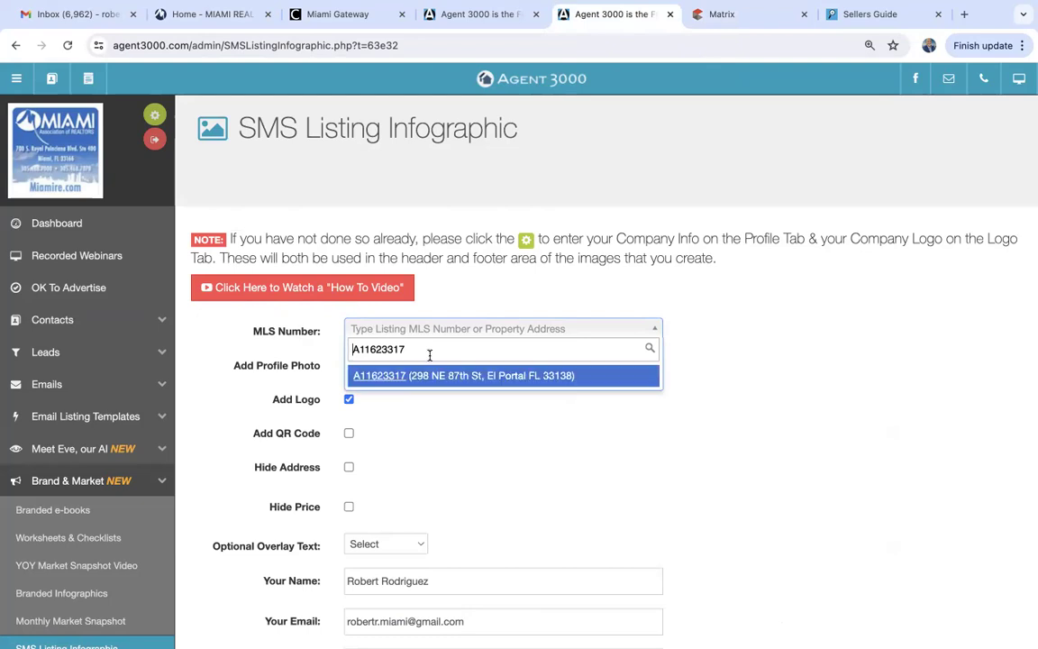
{"action": "left_click", "coordinate": [395, 378]}
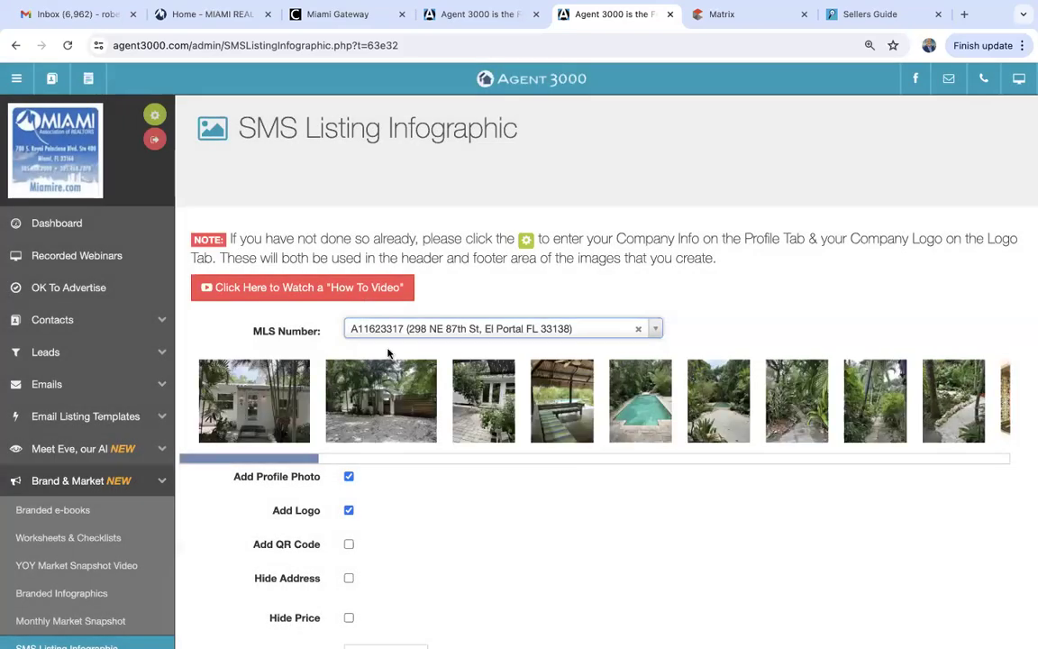
{"action": "scroll", "coordinate": [416, 494], "scroll_direction": "down", "scroll_amount": 3}
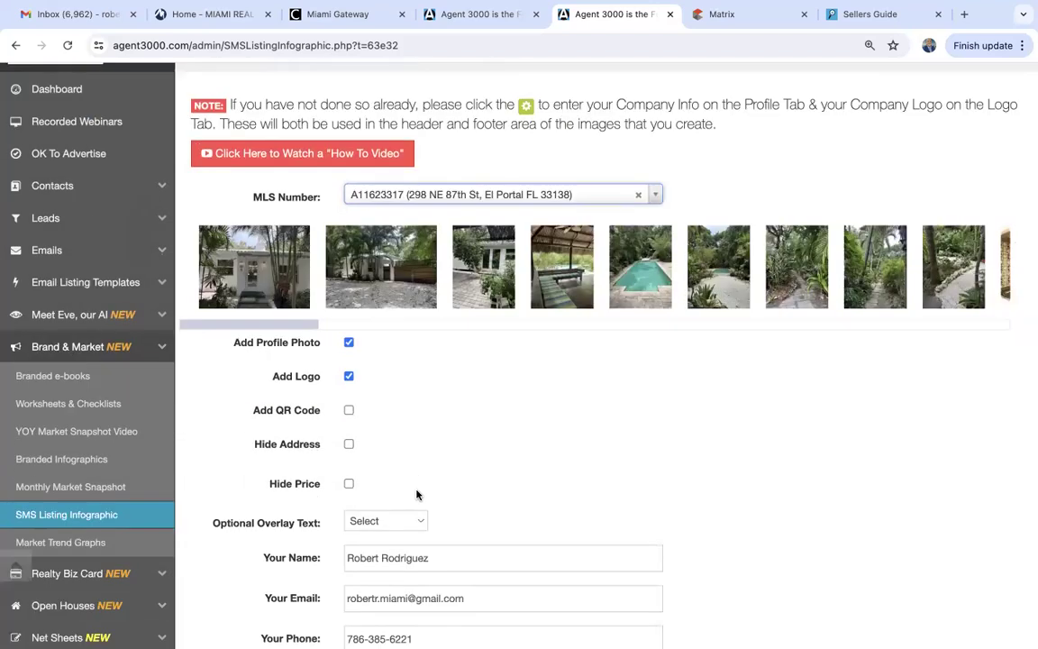
{"action": "left_click", "coordinate": [262, 270]}
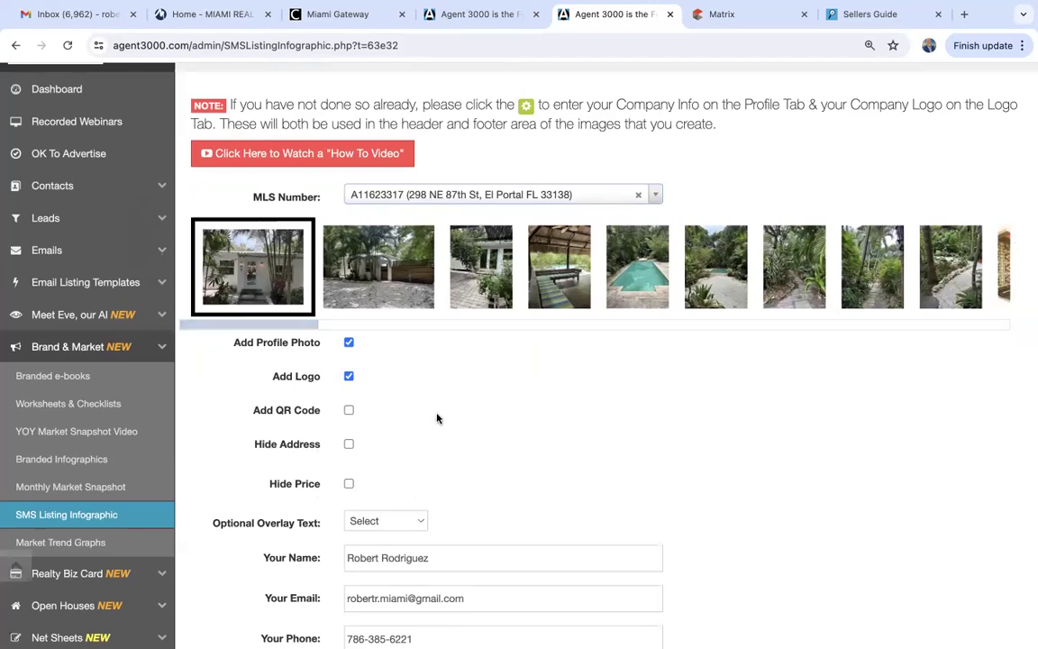
Turn on the QR code, set the overlay to Just Listed and the background to Black.
{"action": "scroll", "coordinate": [435, 417], "scroll_direction": "down", "scroll_amount": 2}
{"action": "scroll", "coordinate": [436, 418], "scroll_direction": "down", "scroll_amount": 1}
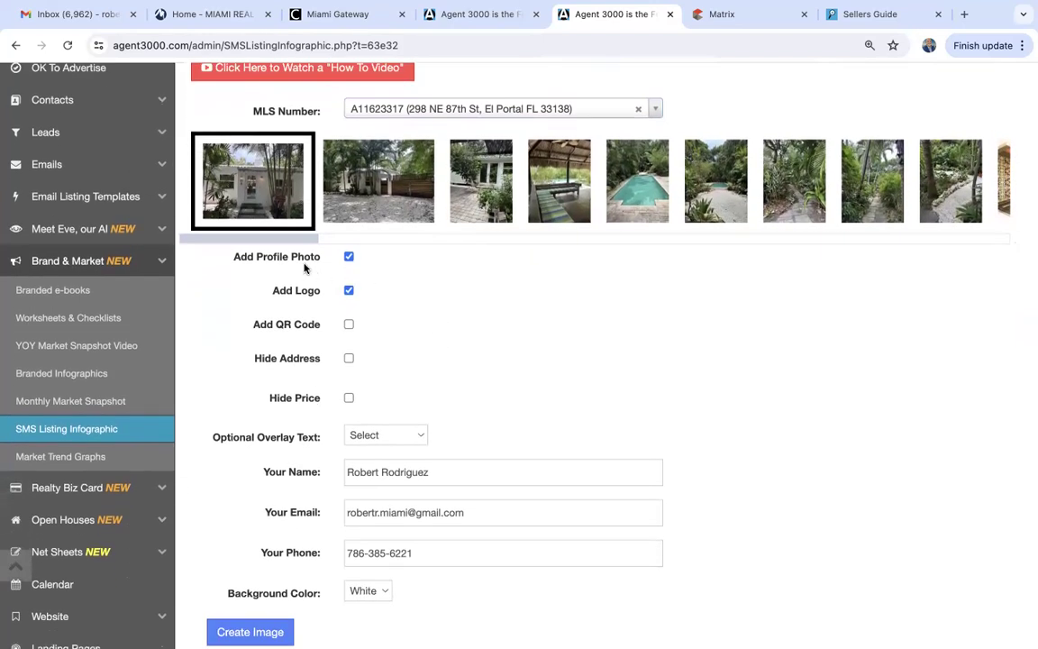
{"action": "left_click", "coordinate": [349, 326]}
{"action": "scroll", "coordinate": [377, 401], "scroll_direction": "down", "scroll_amount": 1}
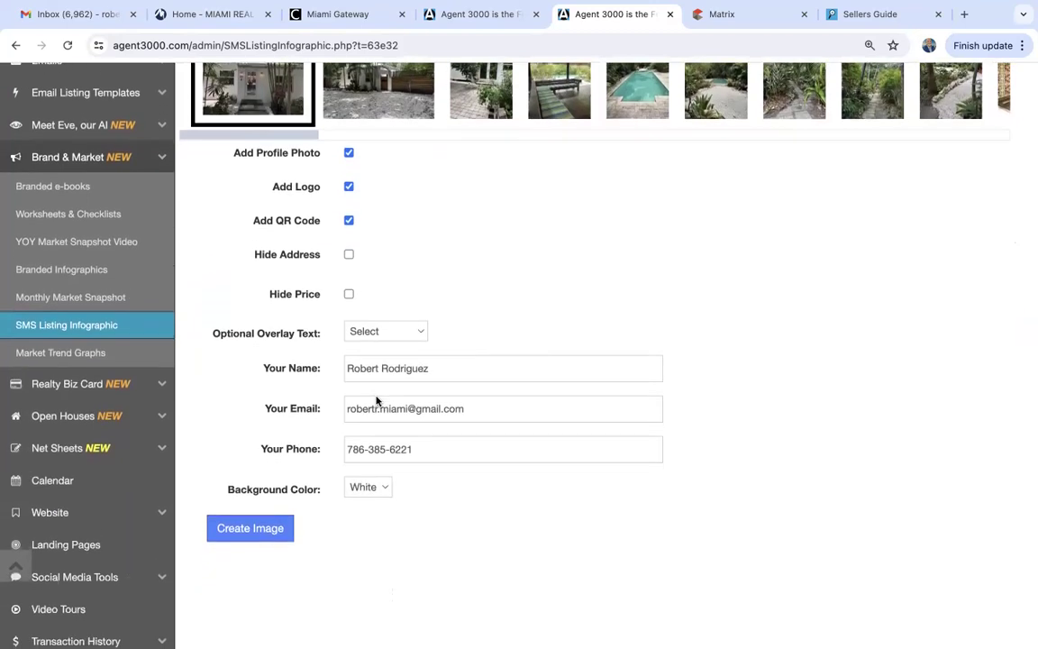
{"action": "left_click", "coordinate": [363, 333]}
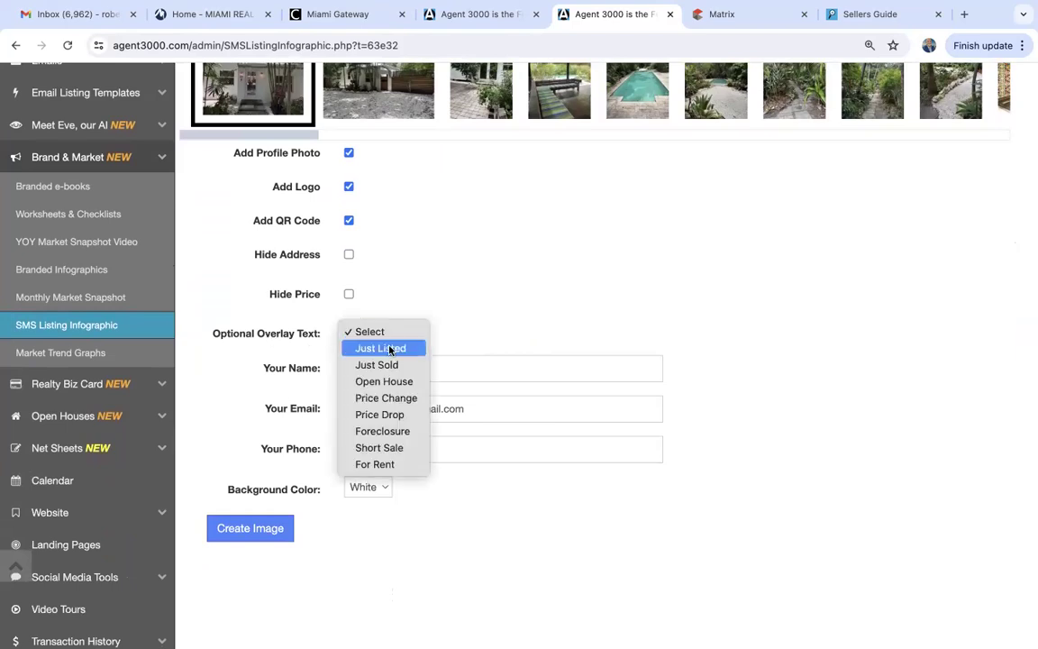
{"action": "left_click", "coordinate": [389, 350]}
{"action": "left_click", "coordinate": [393, 331]}
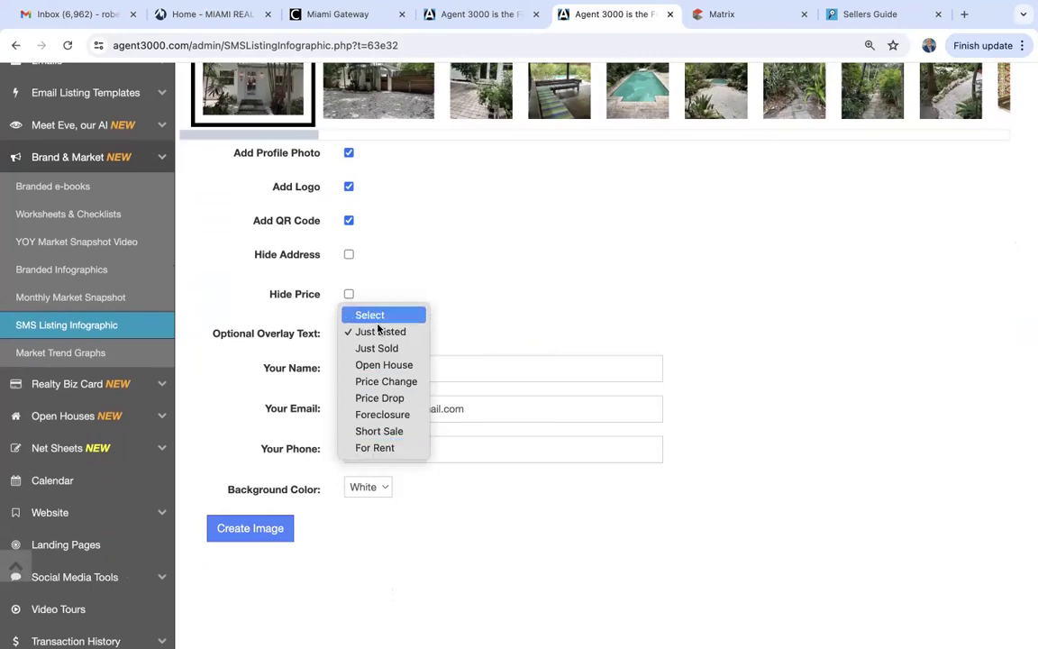
{"action": "left_click", "coordinate": [382, 336]}
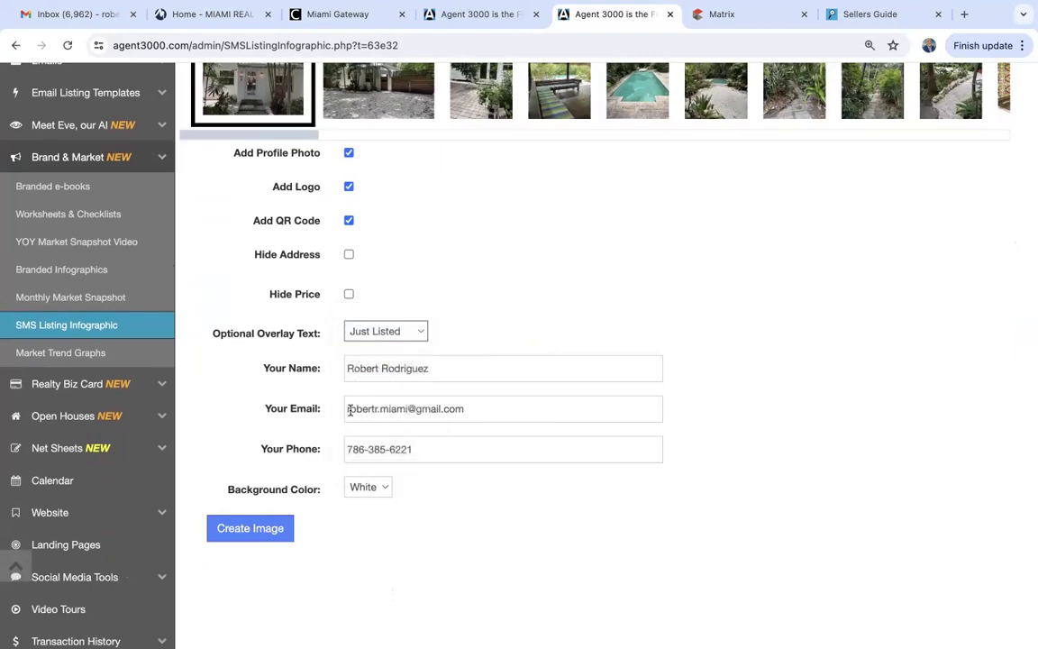
{"action": "left_click", "coordinate": [368, 491]}
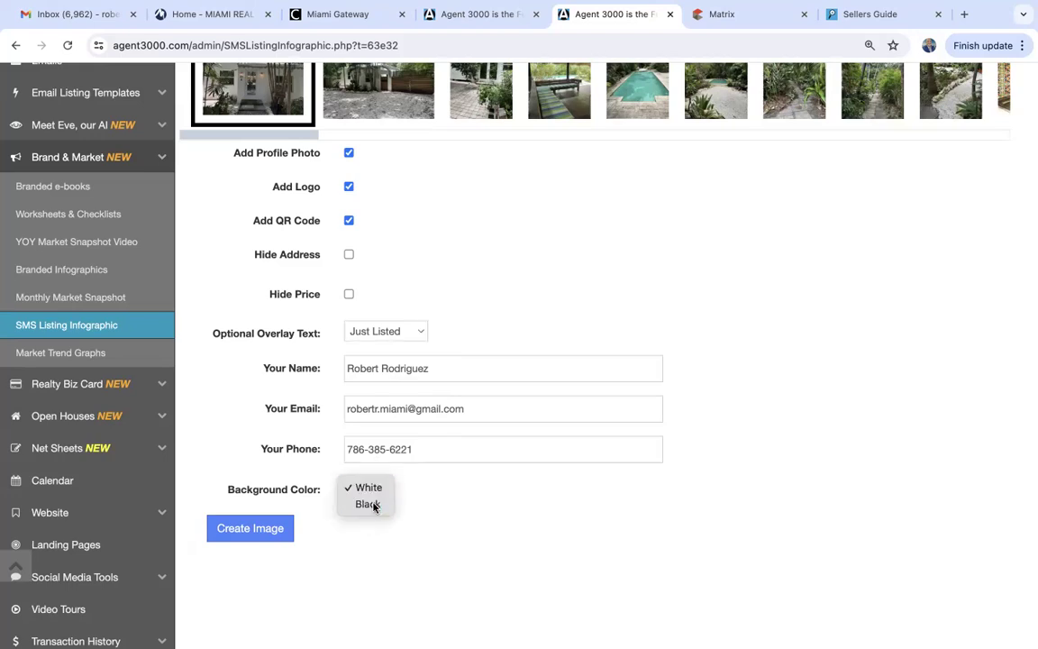
{"action": "left_click", "coordinate": [373, 504]}
Create the Just Listed infographic image and review the result.
{"action": "left_click", "coordinate": [257, 535]}
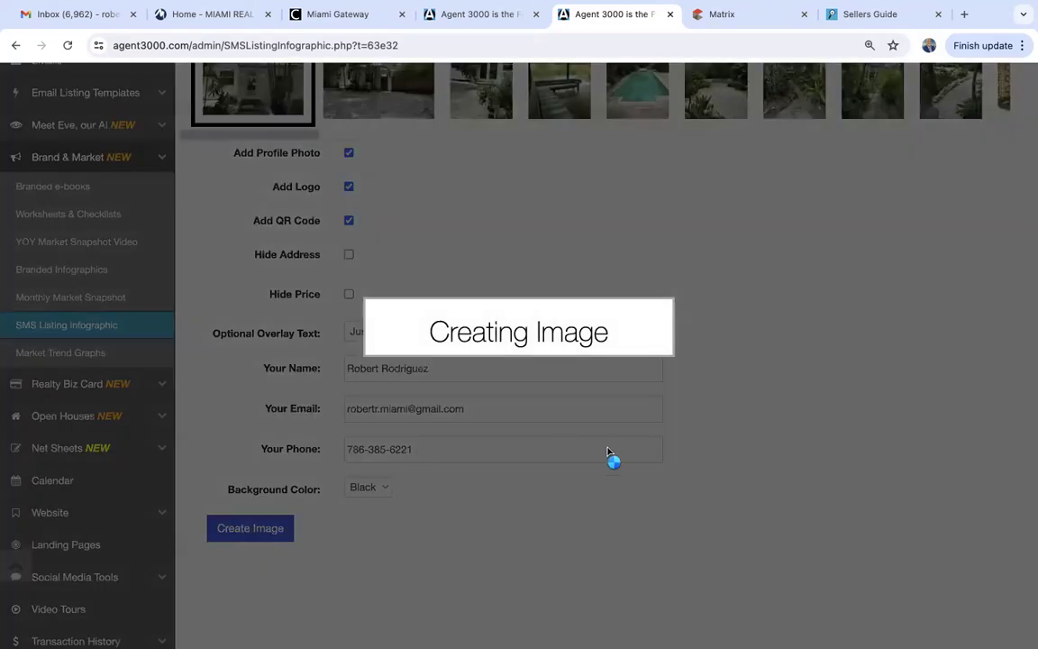
{"action": "scroll", "coordinate": [608, 453], "scroll_direction": "down", "scroll_amount": 6}
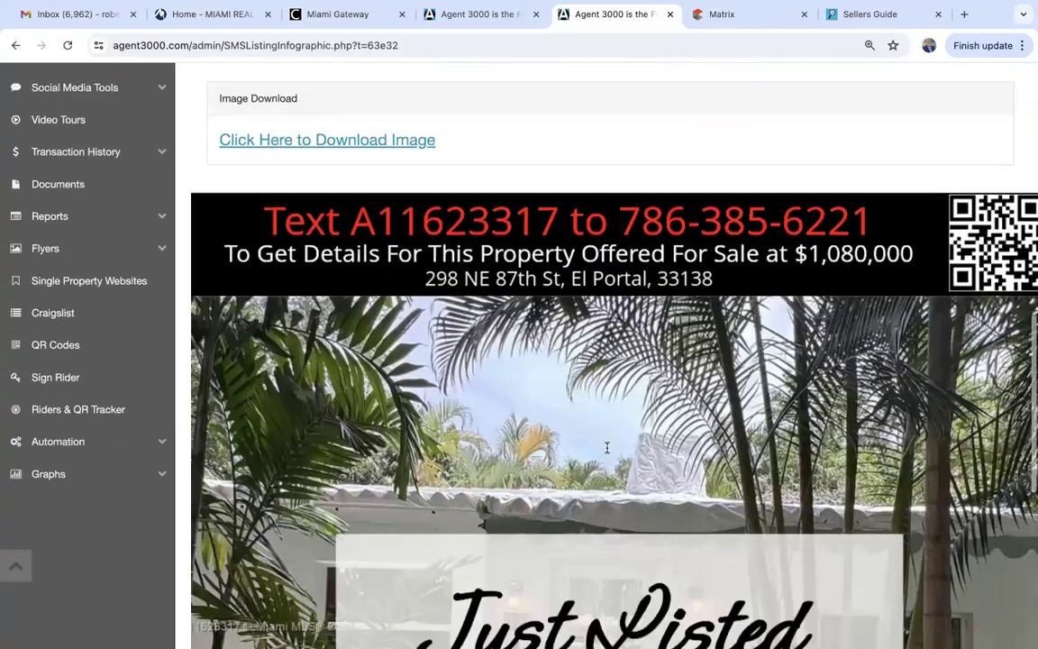
{"action": "scroll", "coordinate": [608, 453], "scroll_direction": "down", "scroll_amount": 4}
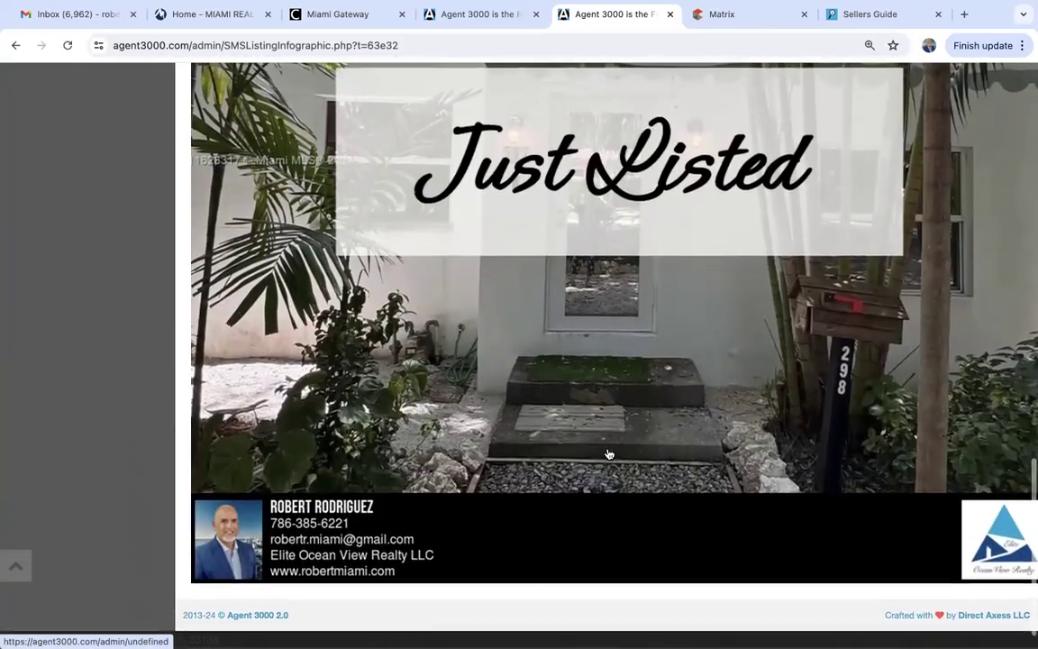
{"action": "scroll", "coordinate": [608, 454], "scroll_direction": "up", "scroll_amount": 8}
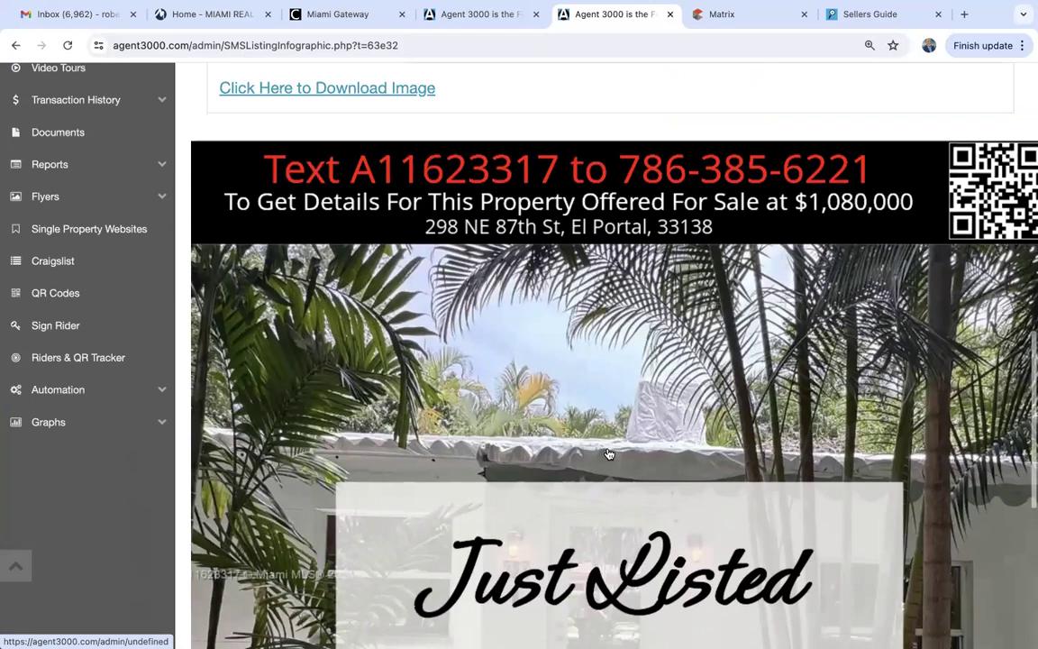
{"action": "scroll", "coordinate": [608, 453], "scroll_direction": "down", "scroll_amount": 3}
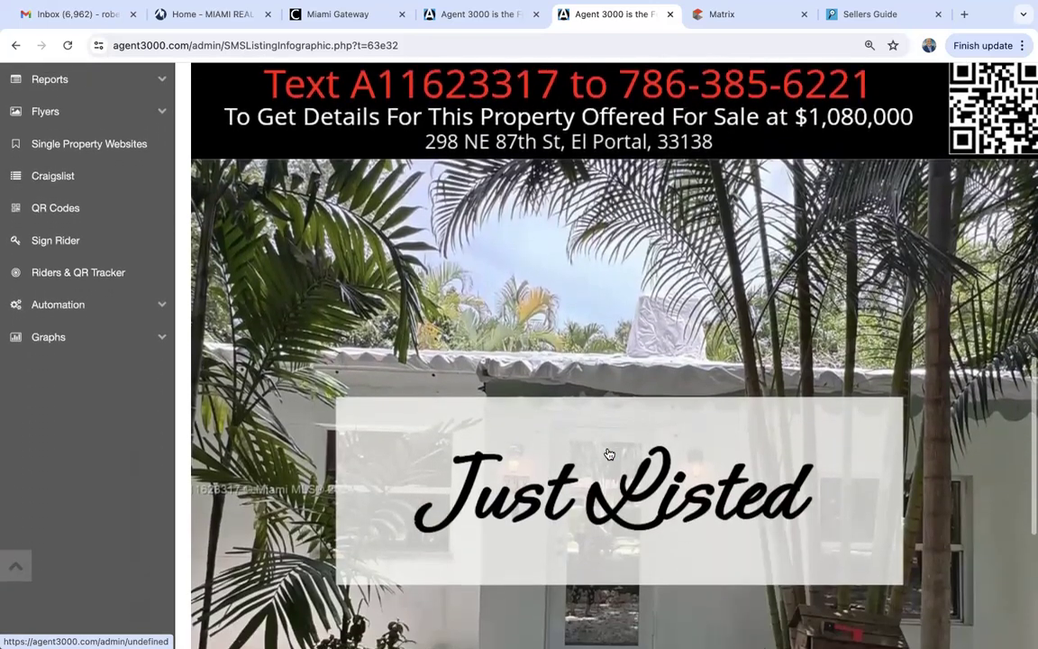
Try saving the generated image, then close the Not Found page that opens.
{"action": "right_click", "coordinate": [546, 291]}
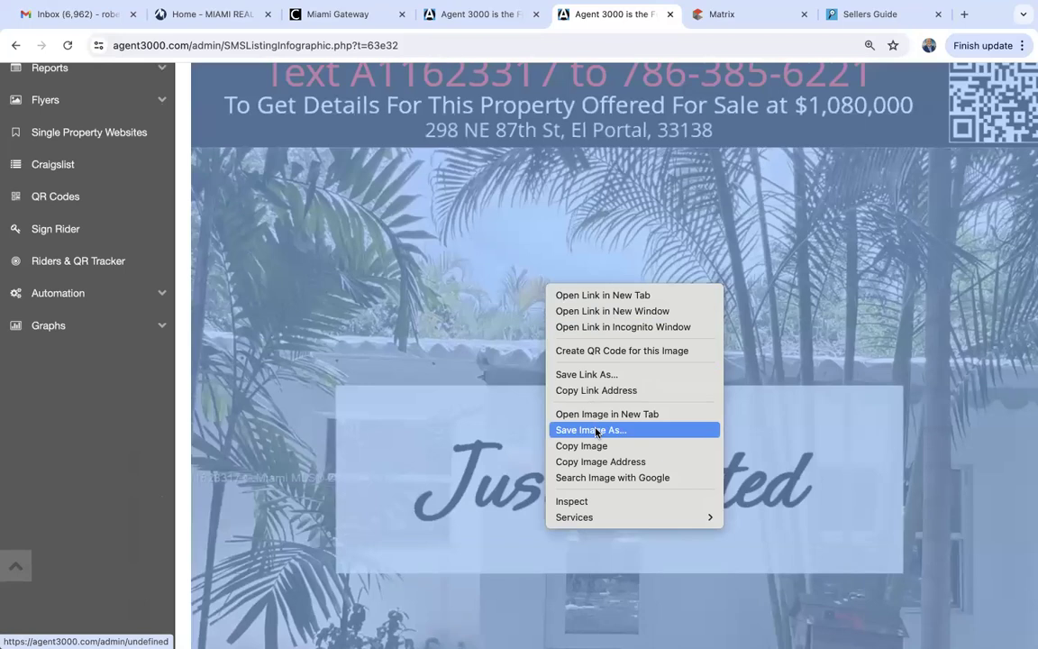
{"action": "left_click", "coordinate": [781, 352]}
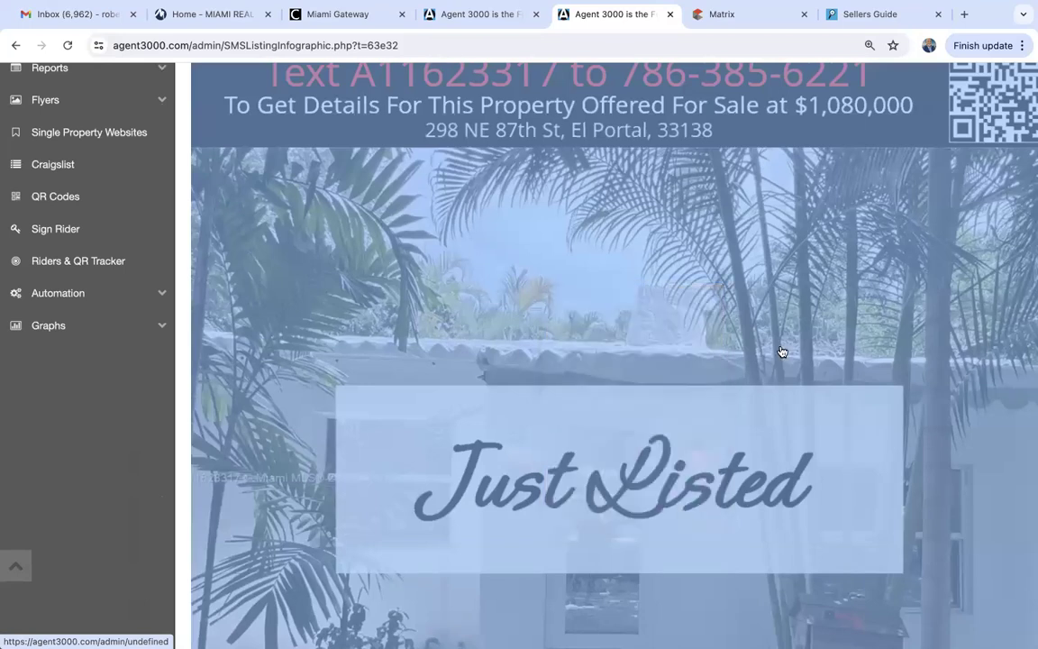
{"action": "left_click", "coordinate": [782, 351]}
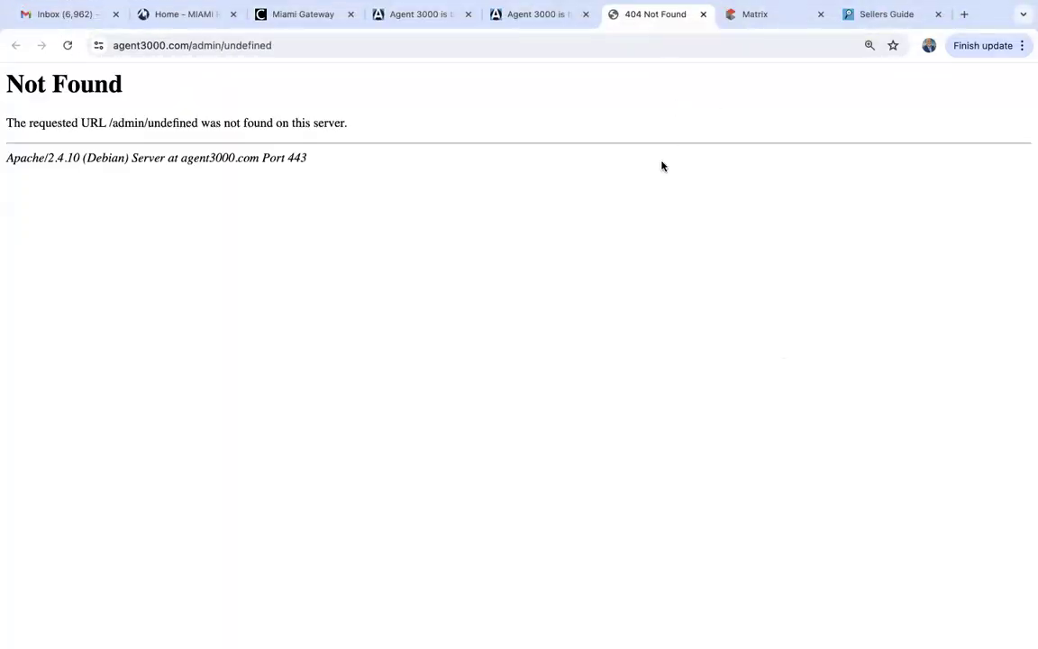
{"action": "left_click", "coordinate": [703, 14]}
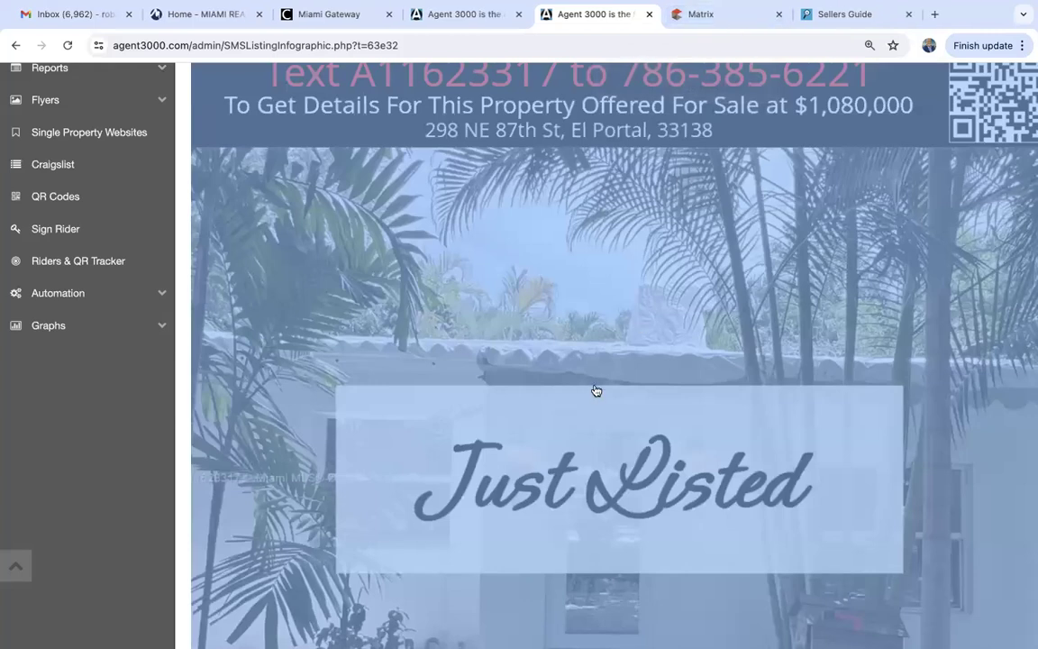
Look over the generated infographic and its download link, then switch to the Matrix tab.
{"action": "scroll", "coordinate": [457, 433], "scroll_direction": "up", "scroll_amount": 5}
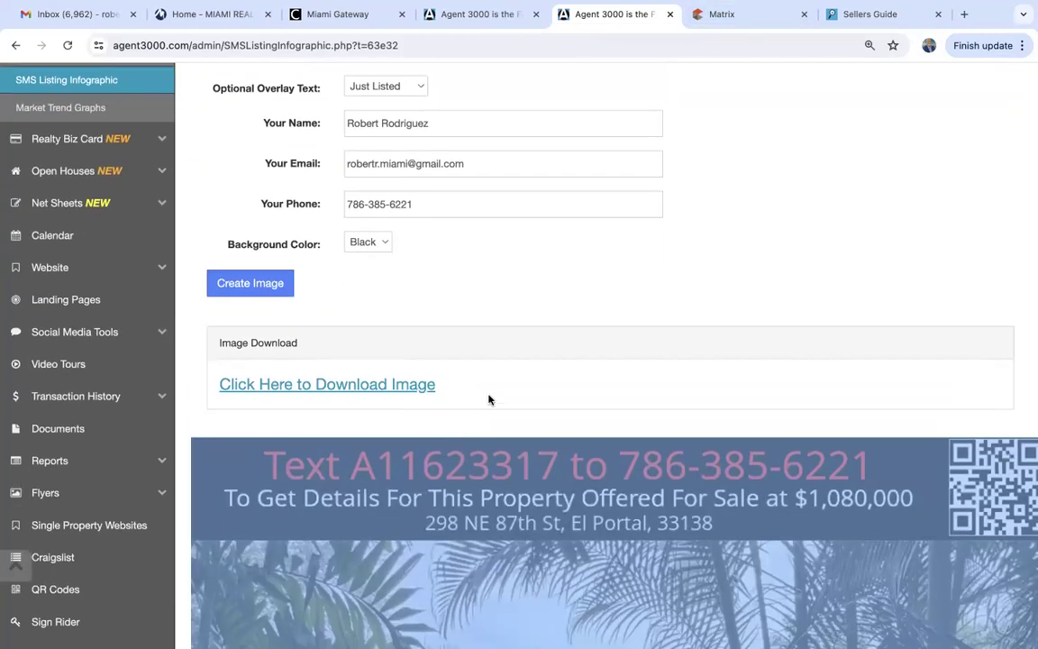
{"action": "scroll", "coordinate": [489, 399], "scroll_direction": "down", "scroll_amount": 3}
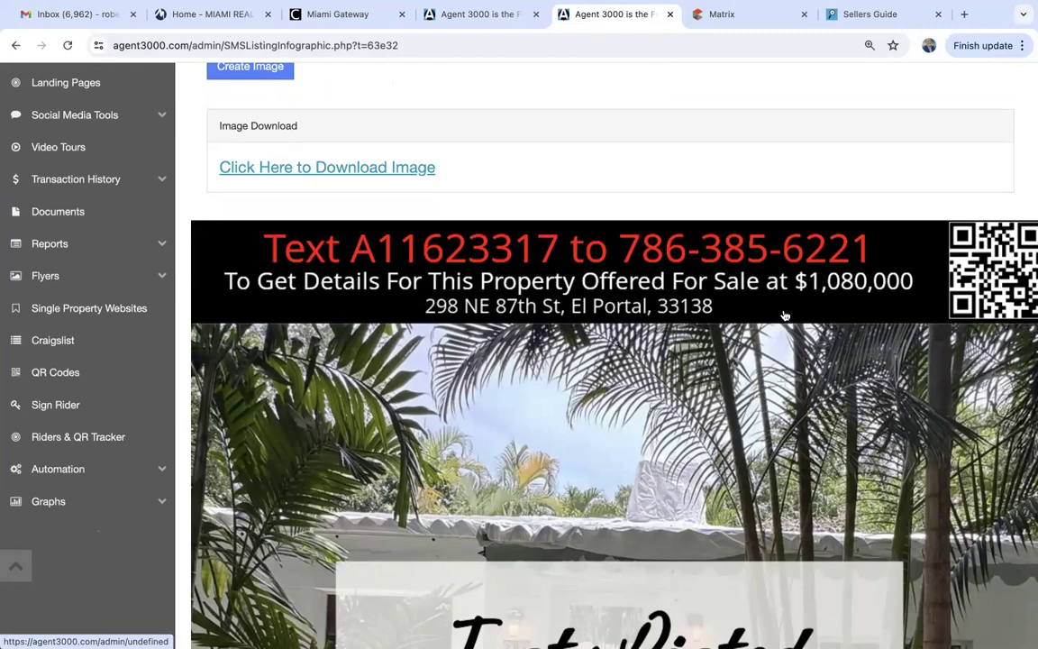
{"action": "scroll", "coordinate": [785, 316], "scroll_direction": "right", "scroll_amount": 1}
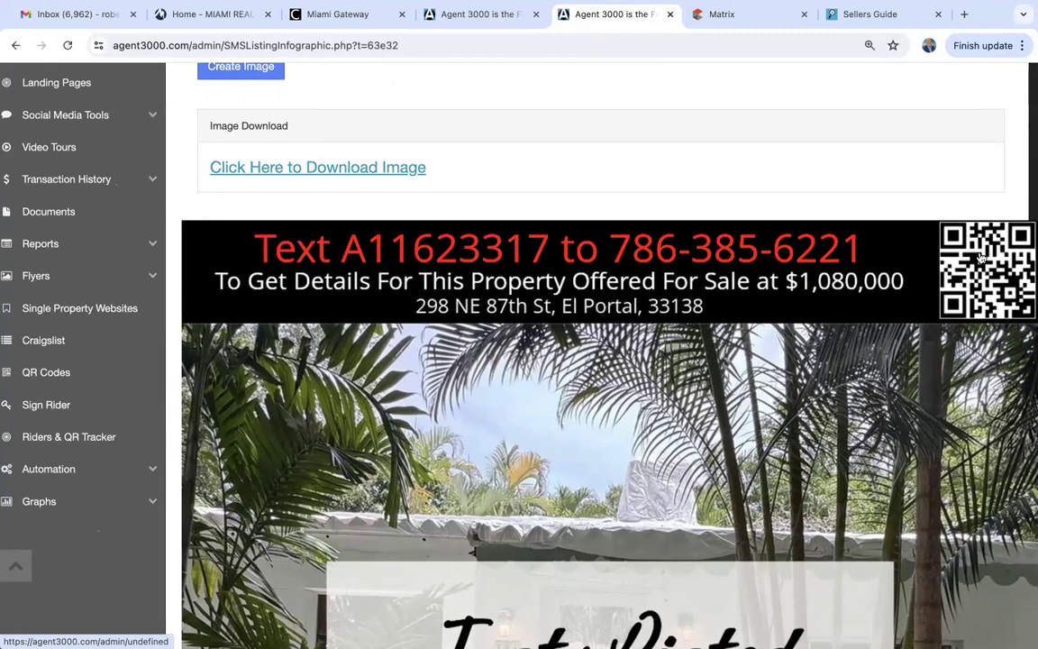
{"action": "scroll", "coordinate": [956, 361], "scroll_direction": "down", "scroll_amount": 5}
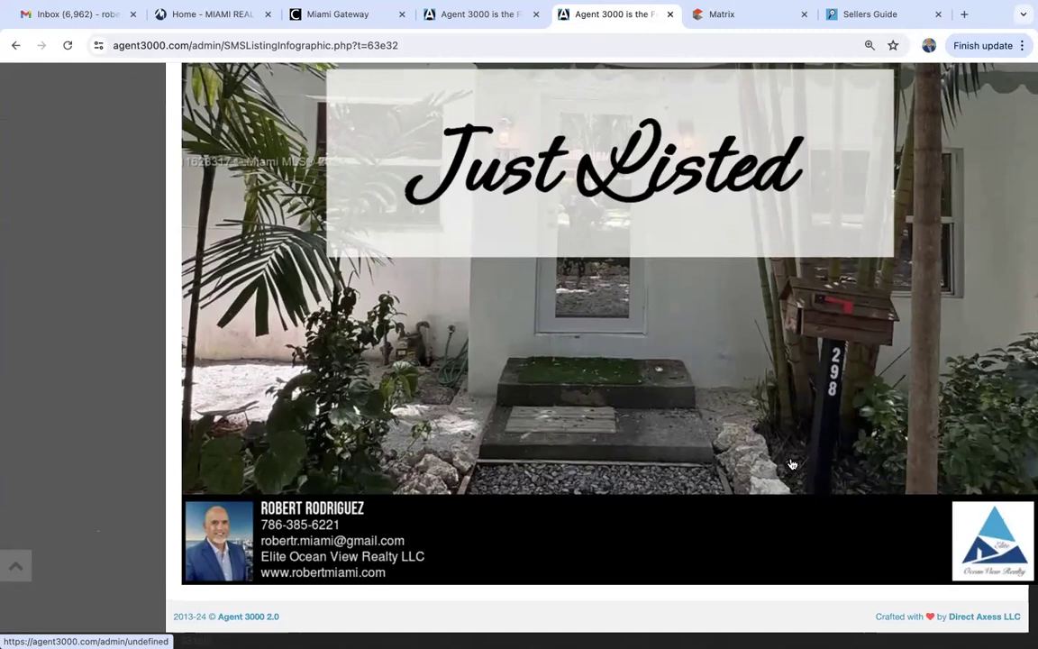
{"action": "scroll", "coordinate": [790, 462], "scroll_direction": "up", "scroll_amount": 5}
{"action": "scroll", "coordinate": [790, 463], "scroll_direction": "down", "scroll_amount": 3}
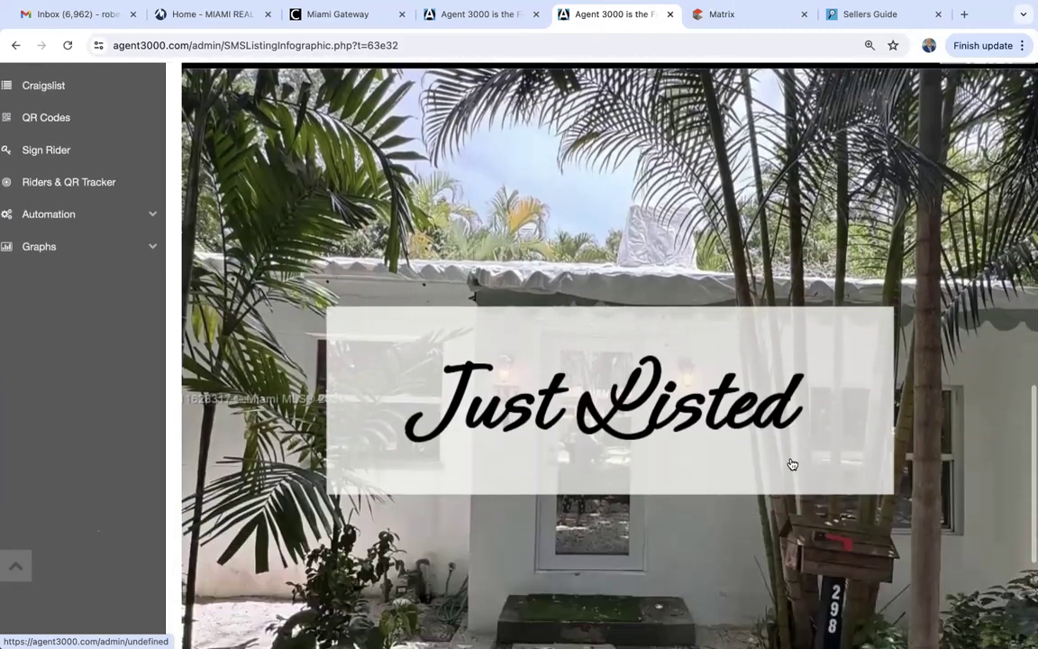
{"action": "scroll", "coordinate": [791, 463], "scroll_direction": "up", "scroll_amount": 1}
{"action": "scroll", "coordinate": [791, 464], "scroll_direction": "up", "scroll_amount": 3}
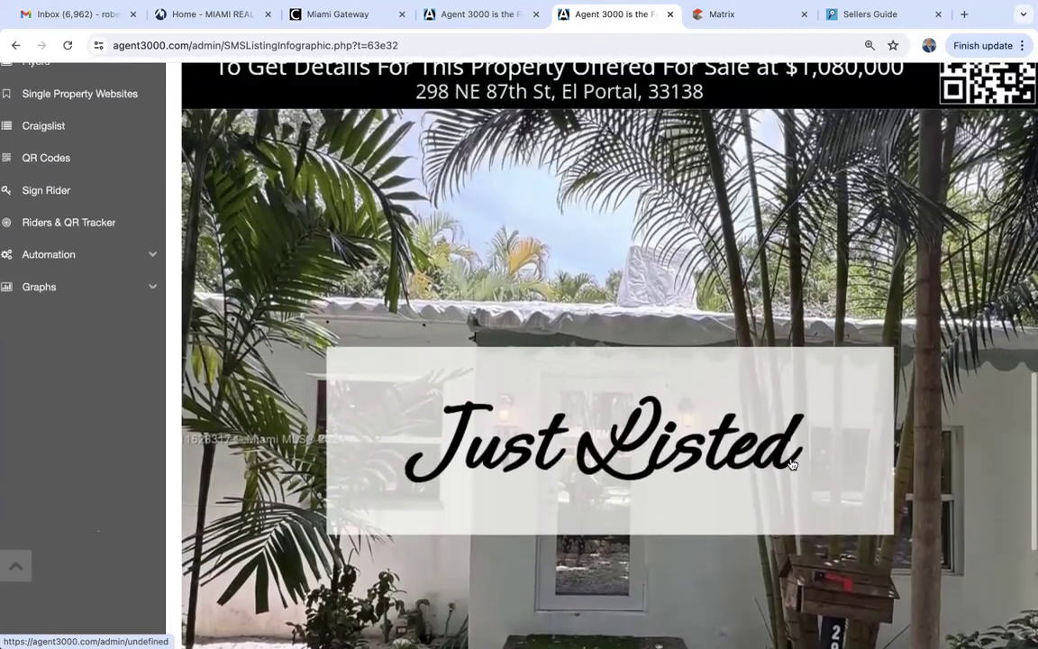
{"action": "scroll", "coordinate": [791, 464], "scroll_direction": "down", "scroll_amount": 3}
{"action": "scroll", "coordinate": [791, 464], "scroll_direction": "up", "scroll_amount": 3}
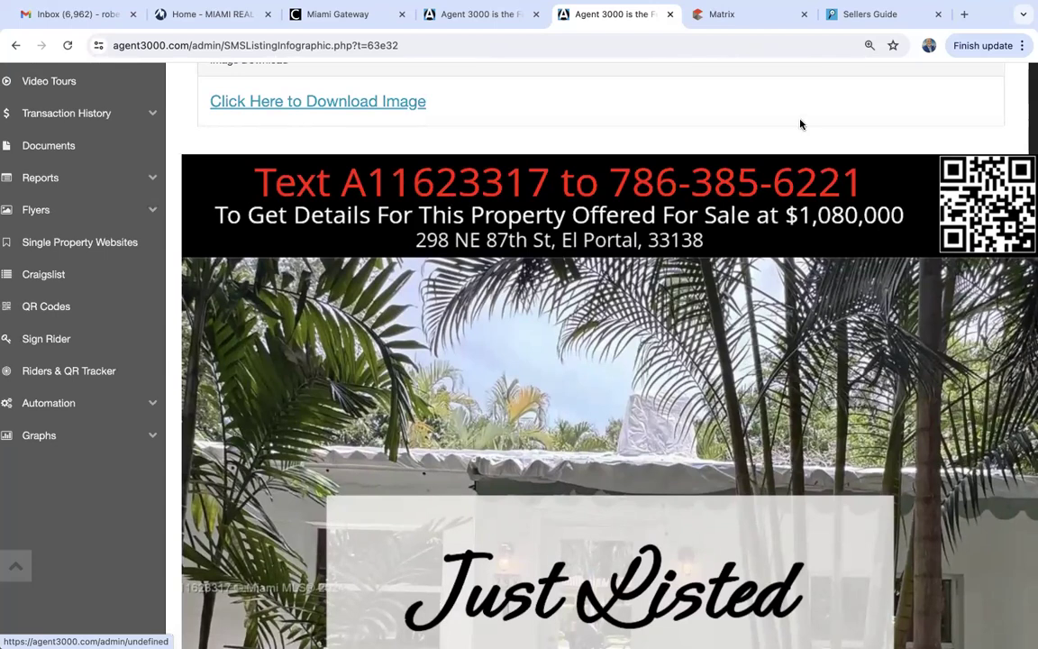
{"action": "left_click", "coordinate": [741, 20]}
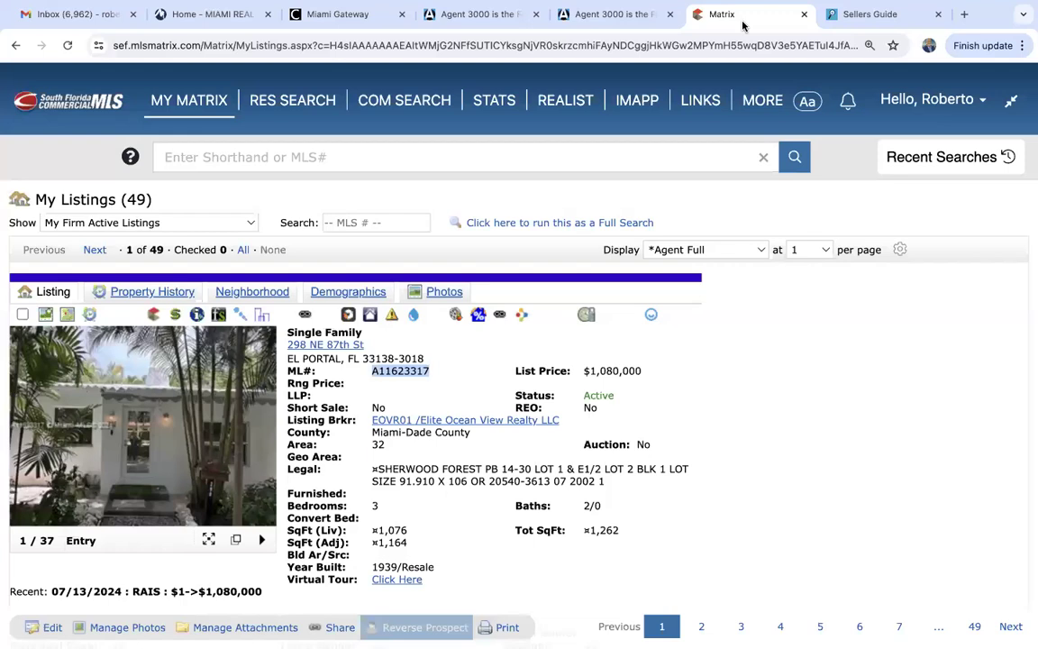
{"action": "left_click", "coordinate": [756, 487]}
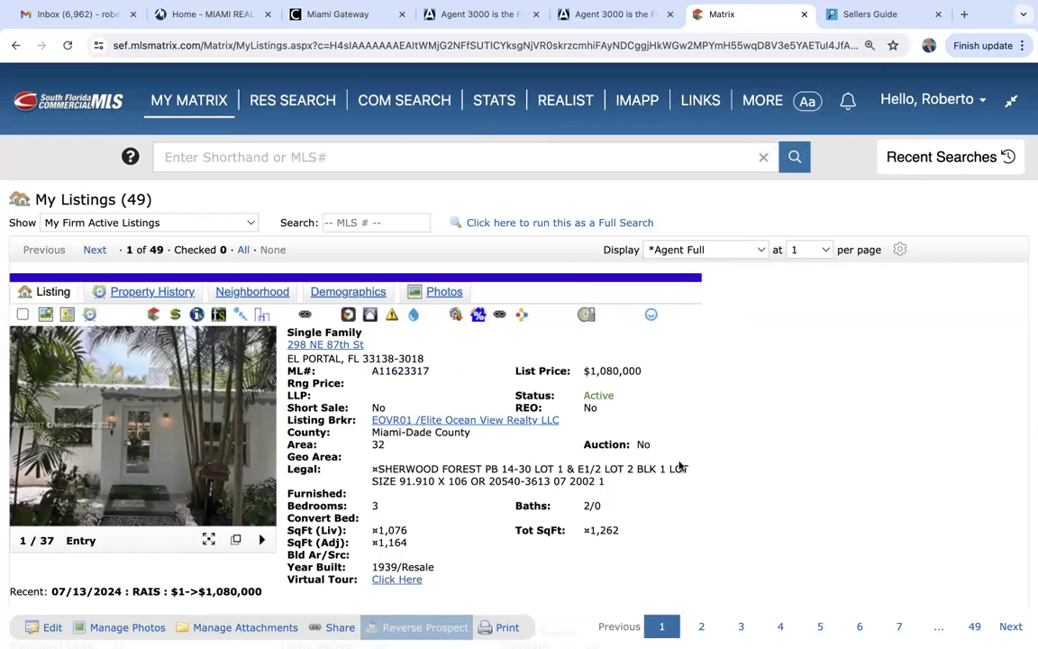
{"action": "scroll", "coordinate": [679, 466], "scroll_direction": "down", "scroll_amount": 15}
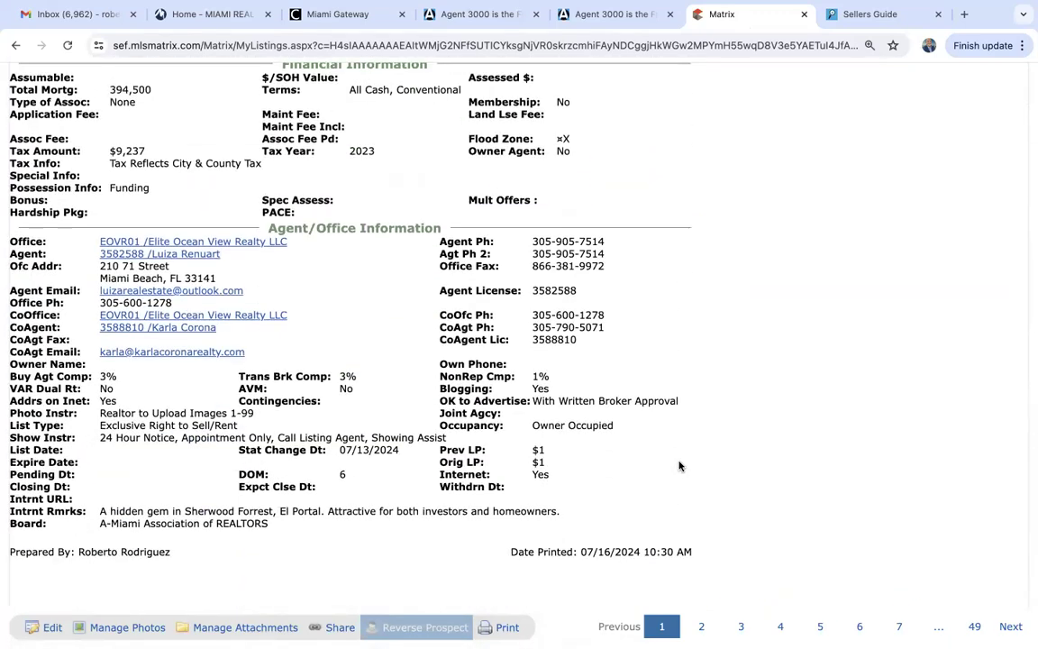
{"action": "scroll", "coordinate": [679, 466], "scroll_direction": "down", "scroll_amount": 2}
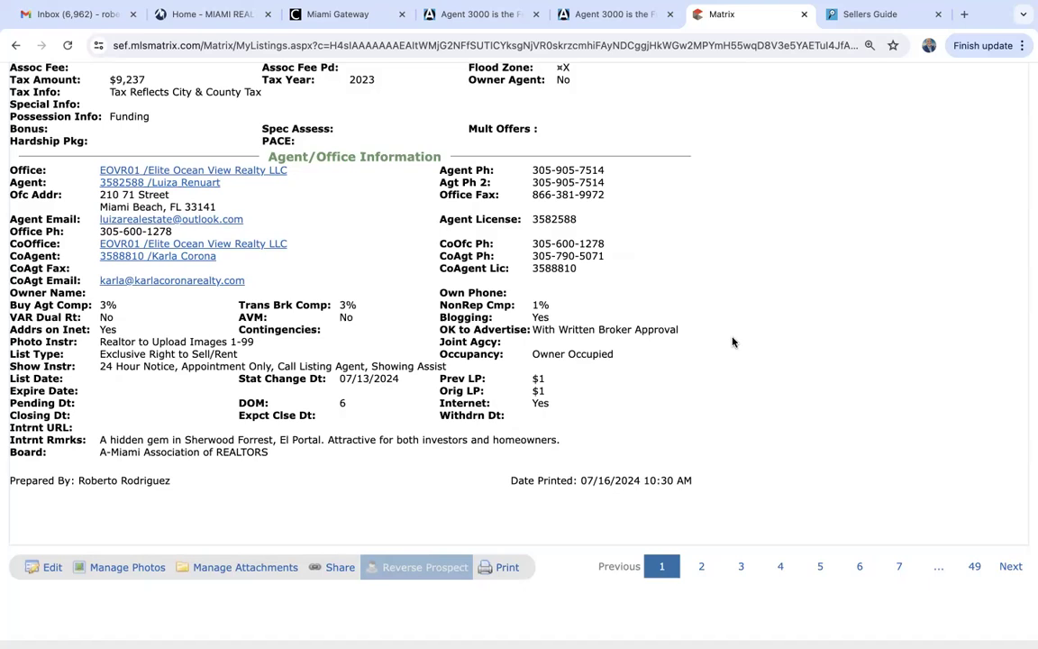
{"action": "scroll", "coordinate": [411, 386], "scroll_direction": "up", "scroll_amount": 5}
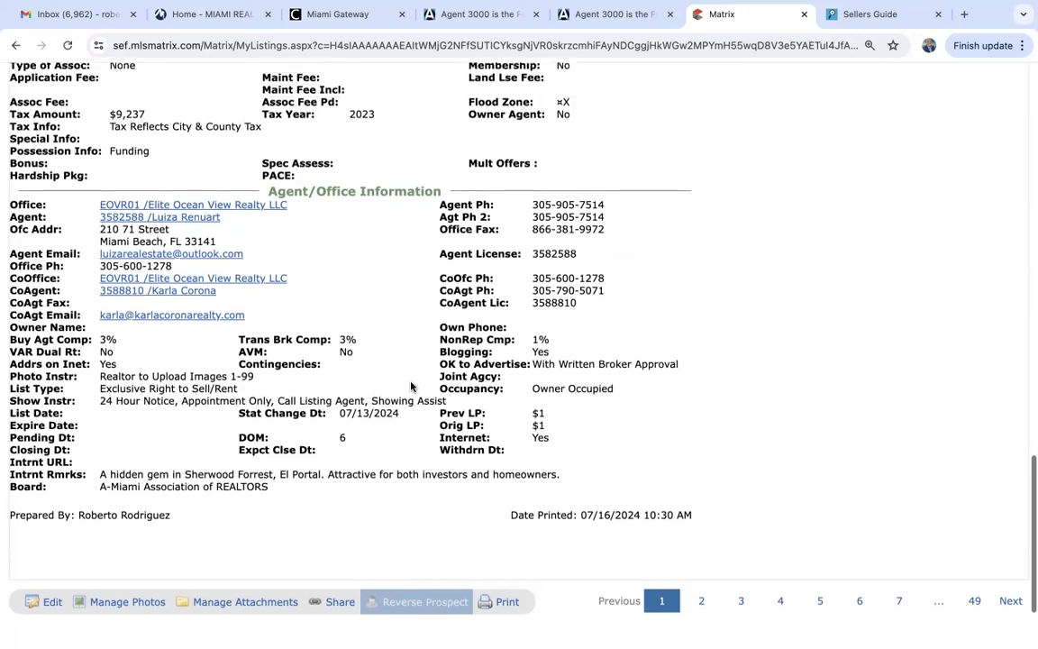
{"action": "scroll", "coordinate": [411, 386], "scroll_direction": "up", "scroll_amount": 10}
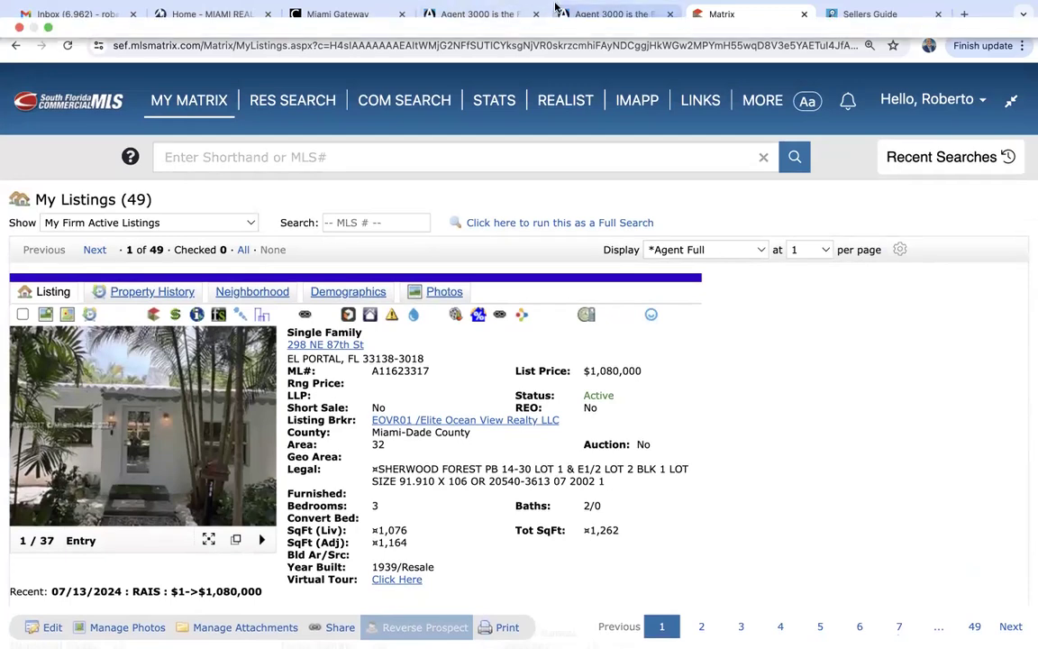
Open Single Property Websites in Agent 3000 and close the duplicate Agent 3000 tab.
{"action": "left_click", "coordinate": [482, 15]}
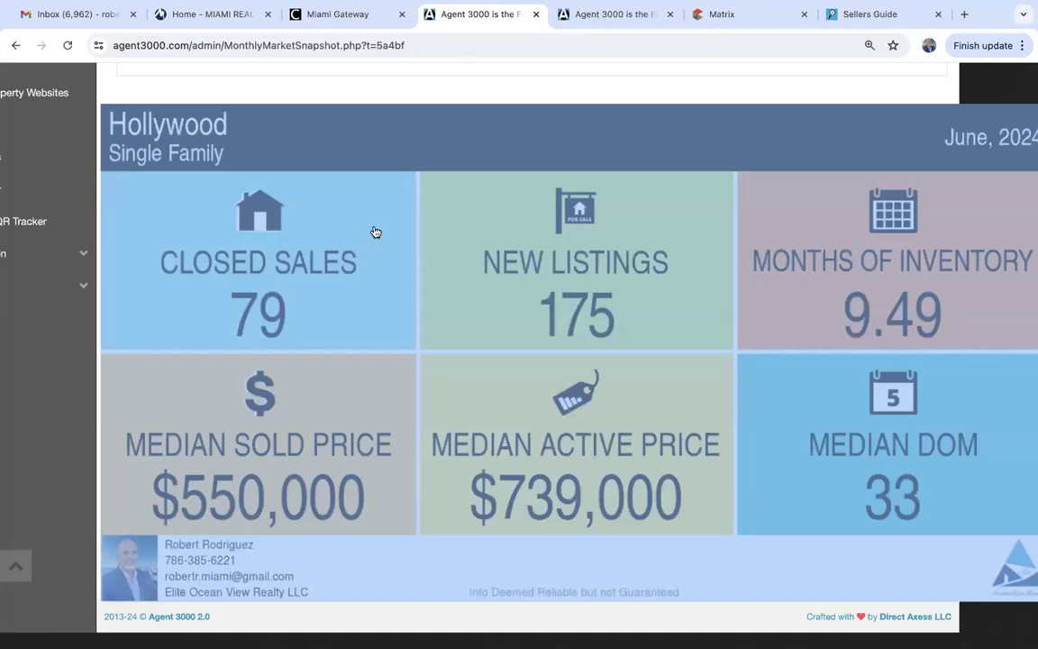
{"action": "scroll", "coordinate": [572, 162], "scroll_direction": "up", "scroll_amount": 5}
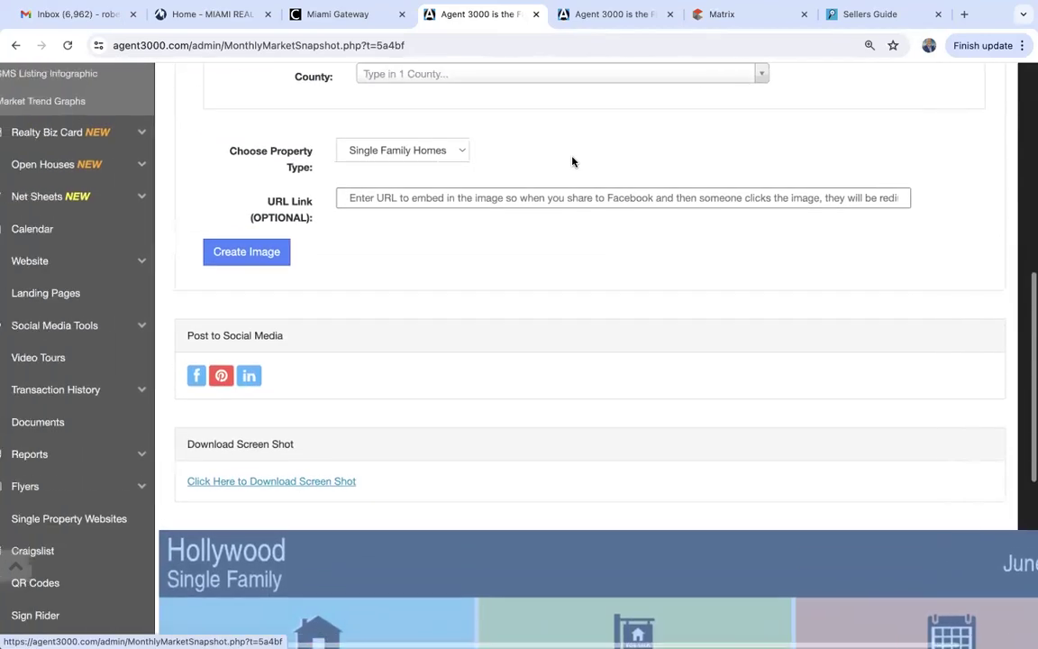
{"action": "scroll", "coordinate": [238, 292], "scroll_direction": "up", "scroll_amount": 2}
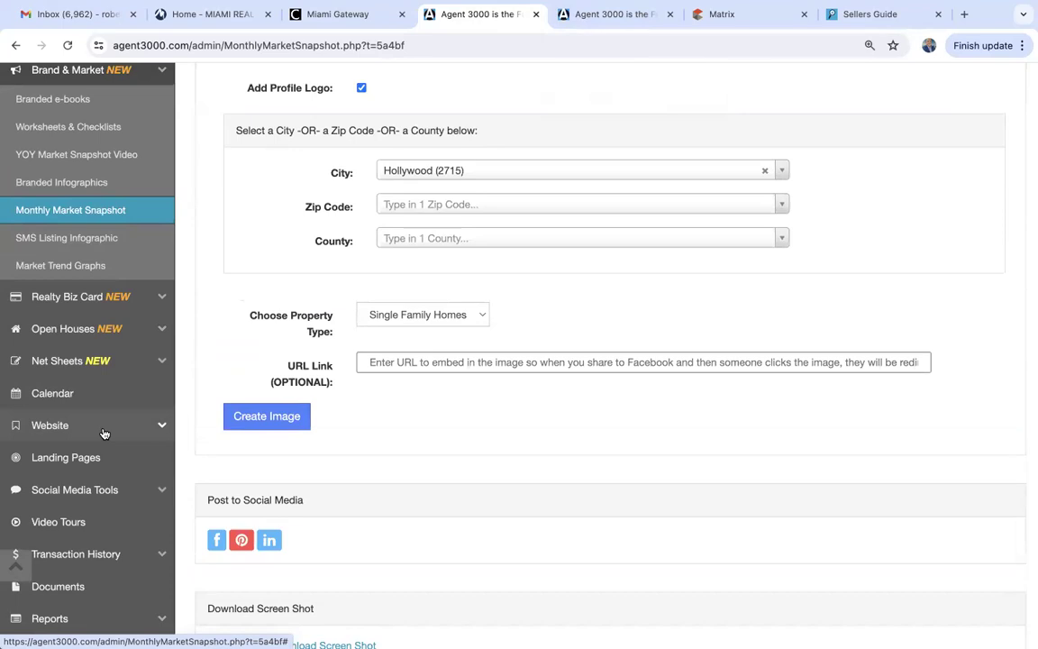
{"action": "scroll", "coordinate": [103, 433], "scroll_direction": "down", "scroll_amount": 4}
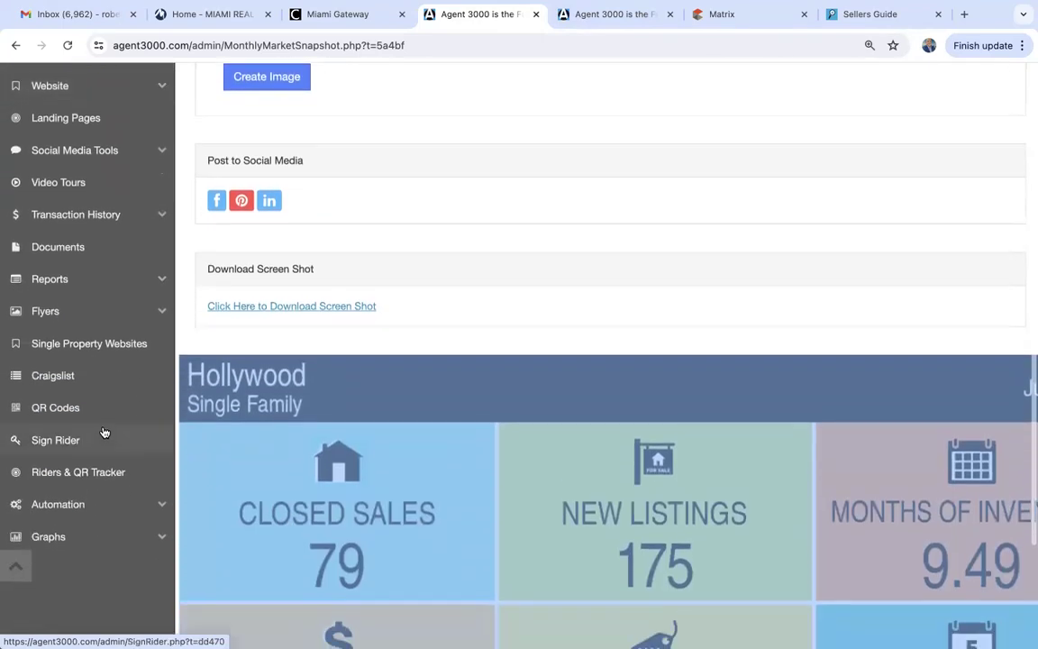
{"action": "left_click", "coordinate": [59, 348]}
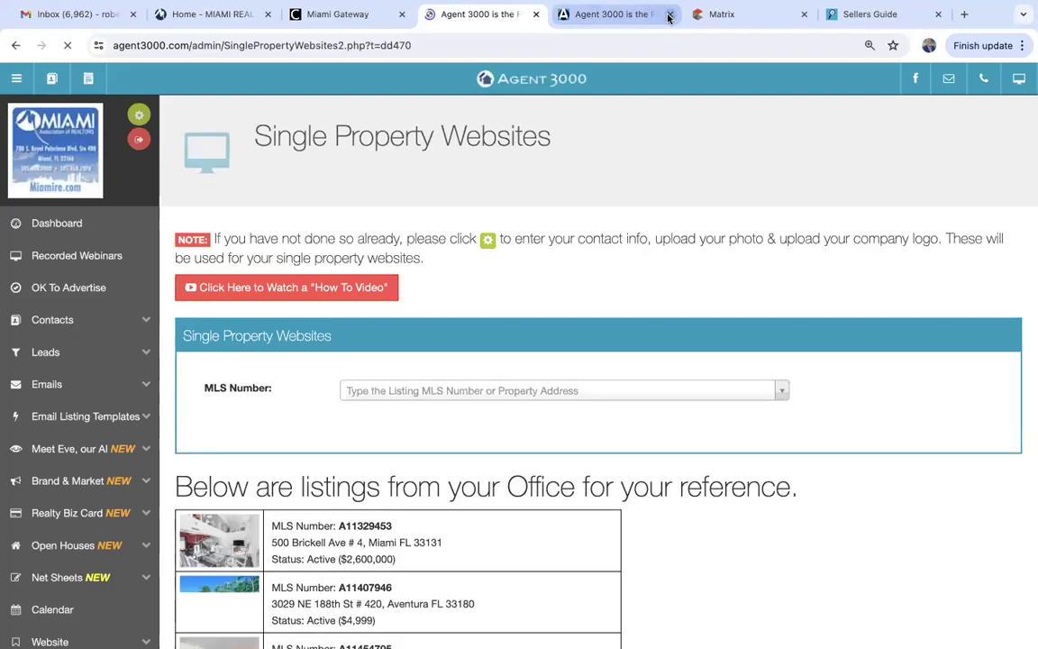
{"action": "left_click", "coordinate": [671, 15]}
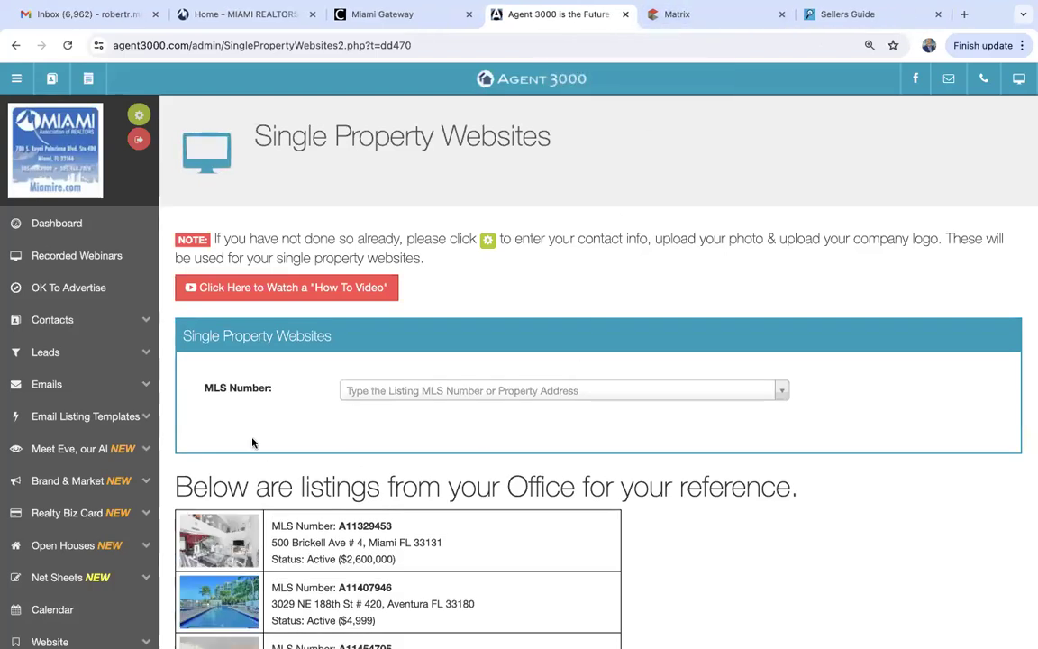
Reload the Single Property Websites page and scroll through the office's active listings.
{"action": "left_click", "coordinate": [694, 18]}
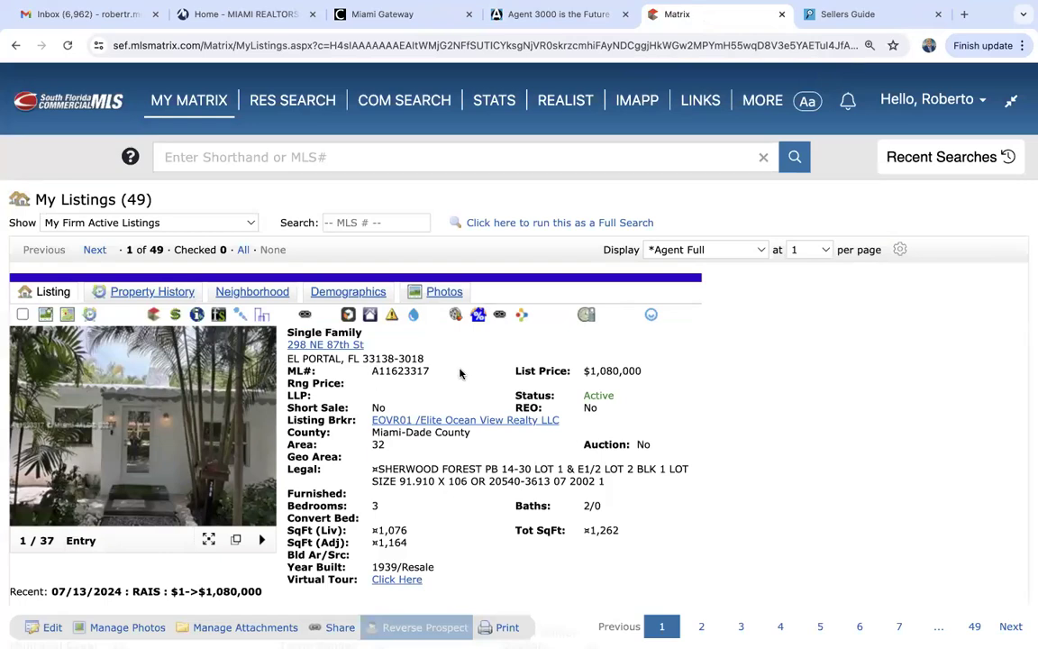
{"action": "left_click", "coordinate": [574, 20]}
{"action": "scroll", "coordinate": [108, 566], "scroll_direction": "down", "scroll_amount": 2}
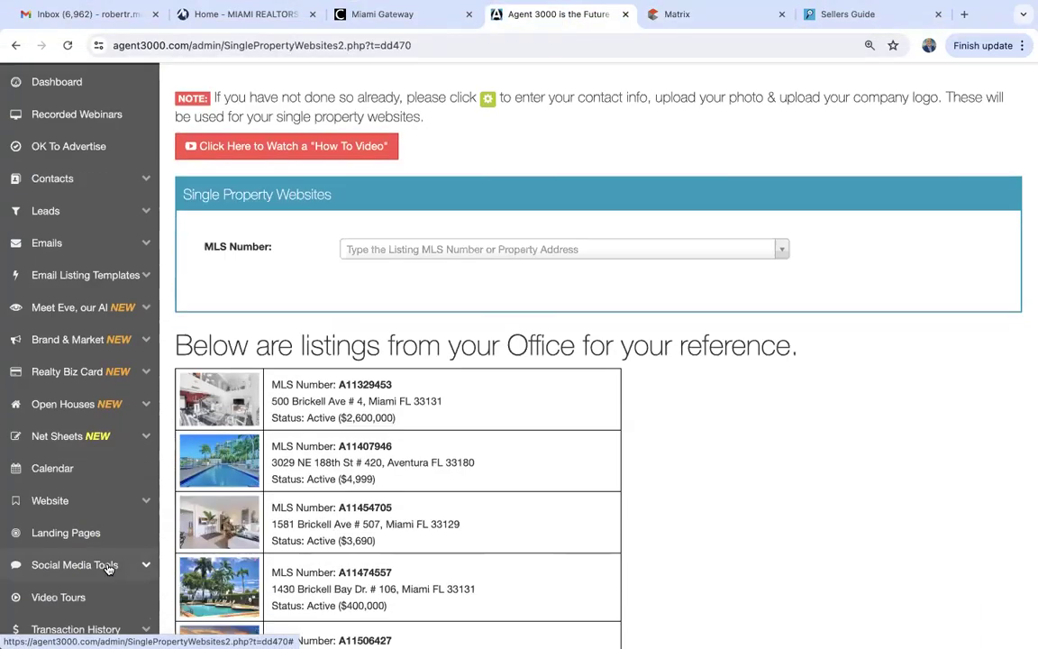
{"action": "scroll", "coordinate": [109, 566], "scroll_direction": "down", "scroll_amount": 5}
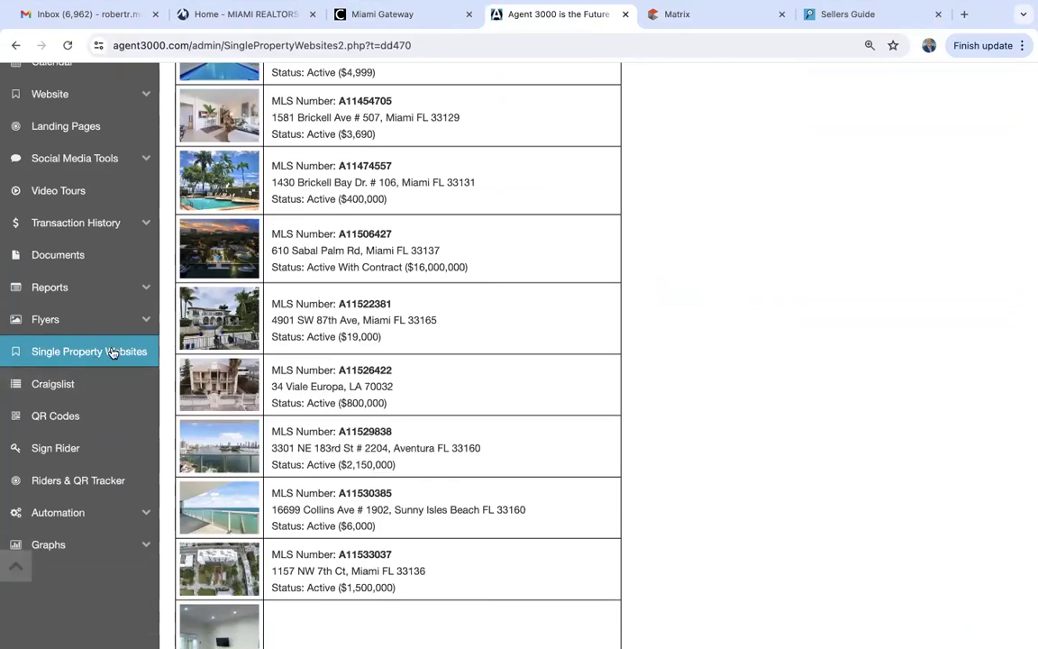
{"action": "left_click", "coordinate": [112, 352]}
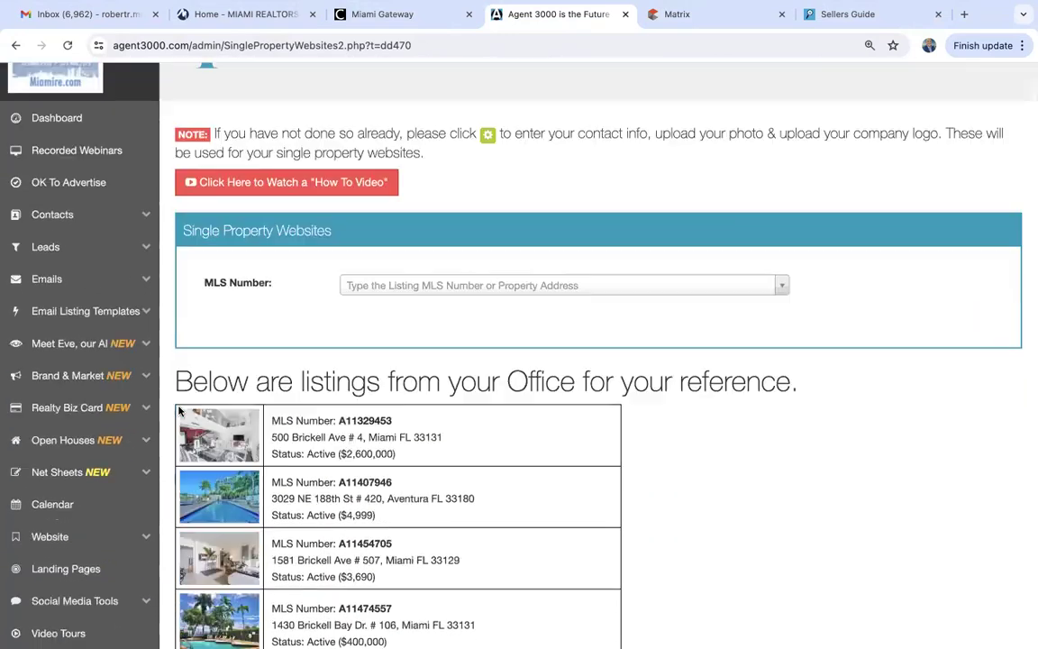
{"action": "scroll", "coordinate": [379, 307], "scroll_direction": "down", "scroll_amount": 15}
{"action": "scroll", "coordinate": [358, 307], "scroll_direction": "down", "scroll_amount": 6}
{"action": "scroll", "coordinate": [356, 307], "scroll_direction": "up", "scroll_amount": 12}
{"action": "scroll", "coordinate": [359, 309], "scroll_direction": "up", "scroll_amount": 10}
{"action": "scroll", "coordinate": [356, 311], "scroll_direction": "up", "scroll_amount": 3}
{"action": "scroll", "coordinate": [356, 311], "scroll_direction": "down", "scroll_amount": 15}
{"action": "scroll", "coordinate": [358, 309], "scroll_direction": "down", "scroll_amount": 8}
{"action": "scroll", "coordinate": [359, 307], "scroll_direction": "up", "scroll_amount": 15}
{"action": "scroll", "coordinate": [358, 309], "scroll_direction": "up", "scroll_amount": 10}
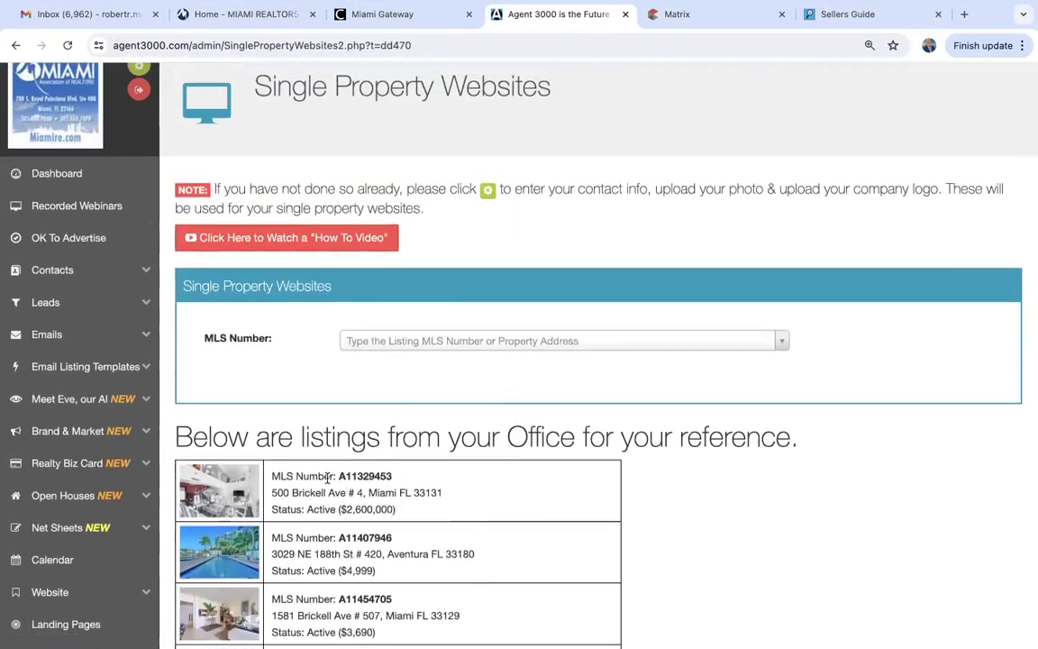
{"action": "left_click", "coordinate": [369, 342]}
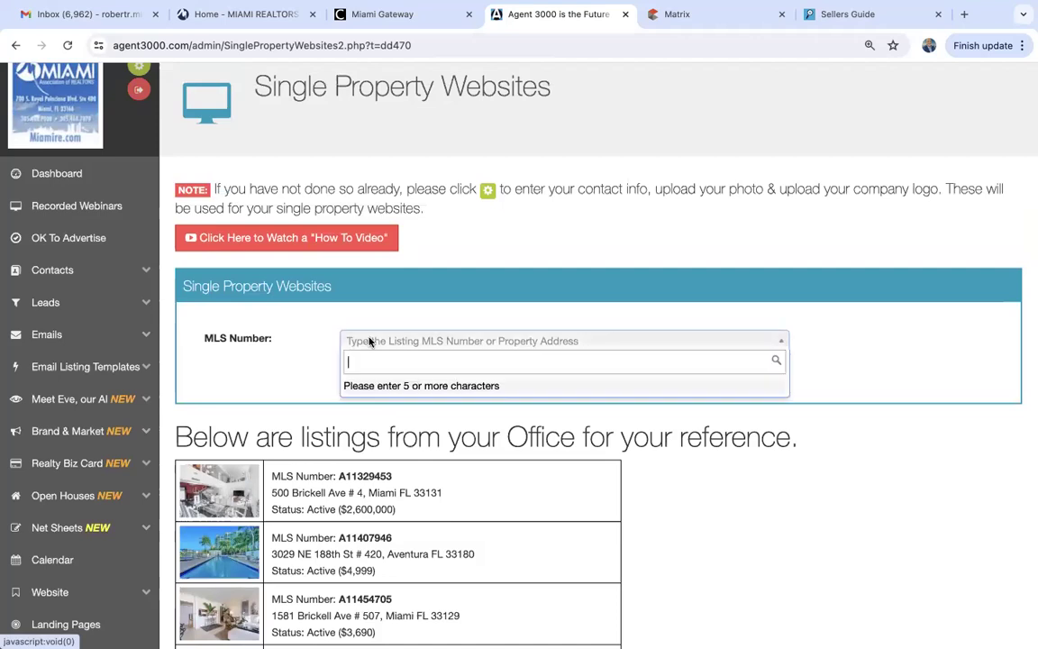
{"action": "type", "text": "A11623317"}
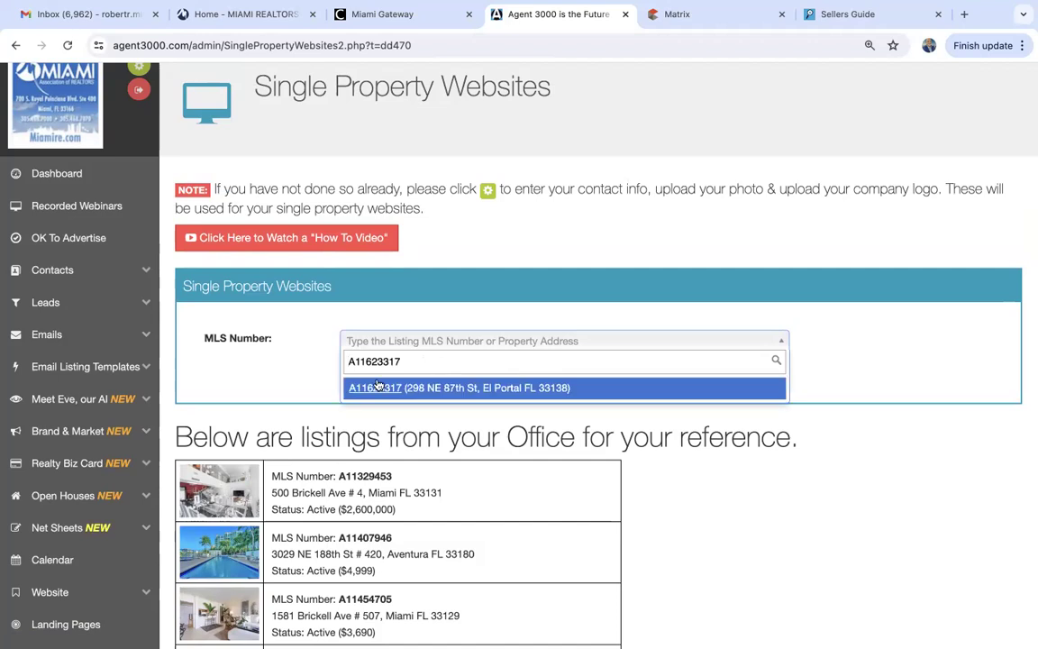
{"action": "left_click", "coordinate": [369, 387]}
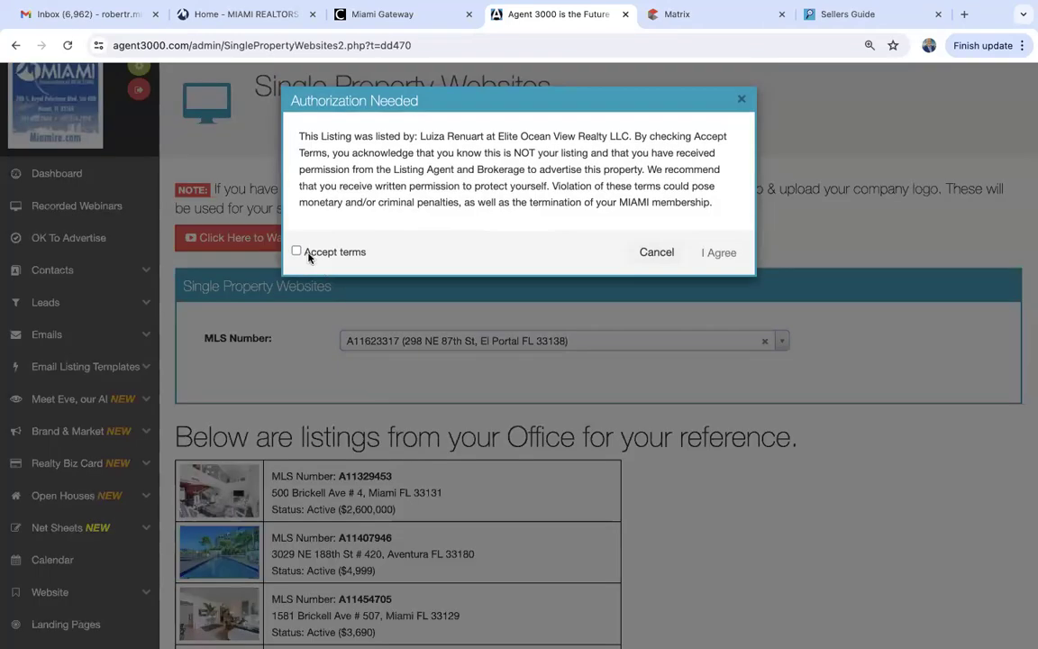
{"action": "left_click", "coordinate": [297, 252]}
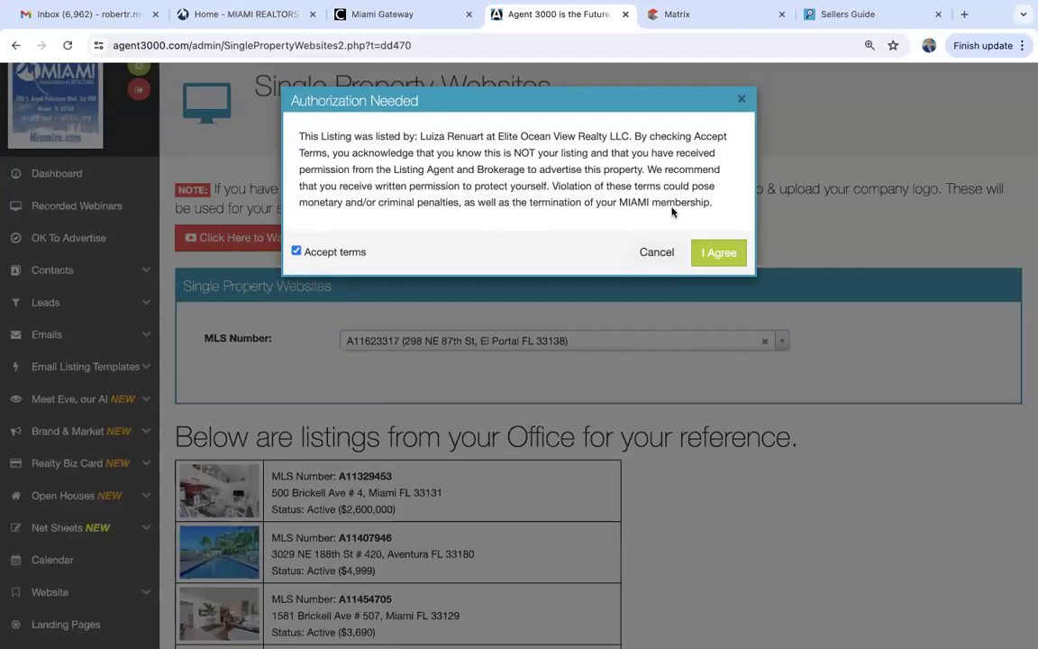
{"action": "left_click", "coordinate": [720, 254]}
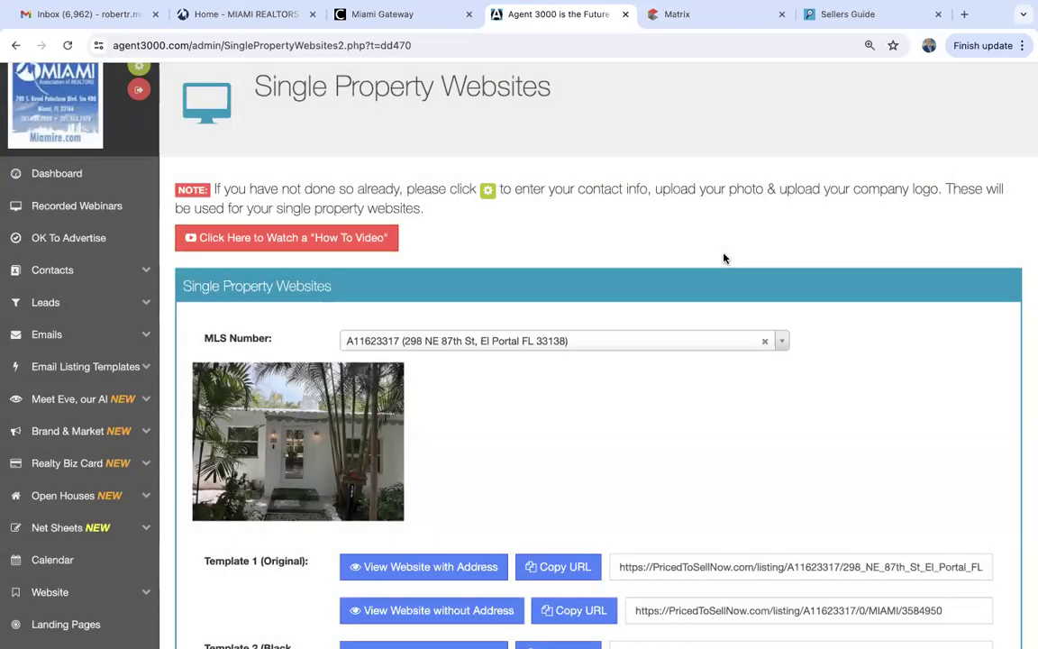
{"action": "scroll", "coordinate": [723, 259], "scroll_direction": "down", "scroll_amount": 3}
{"action": "scroll", "coordinate": [723, 259], "scroll_direction": "down", "scroll_amount": 2}
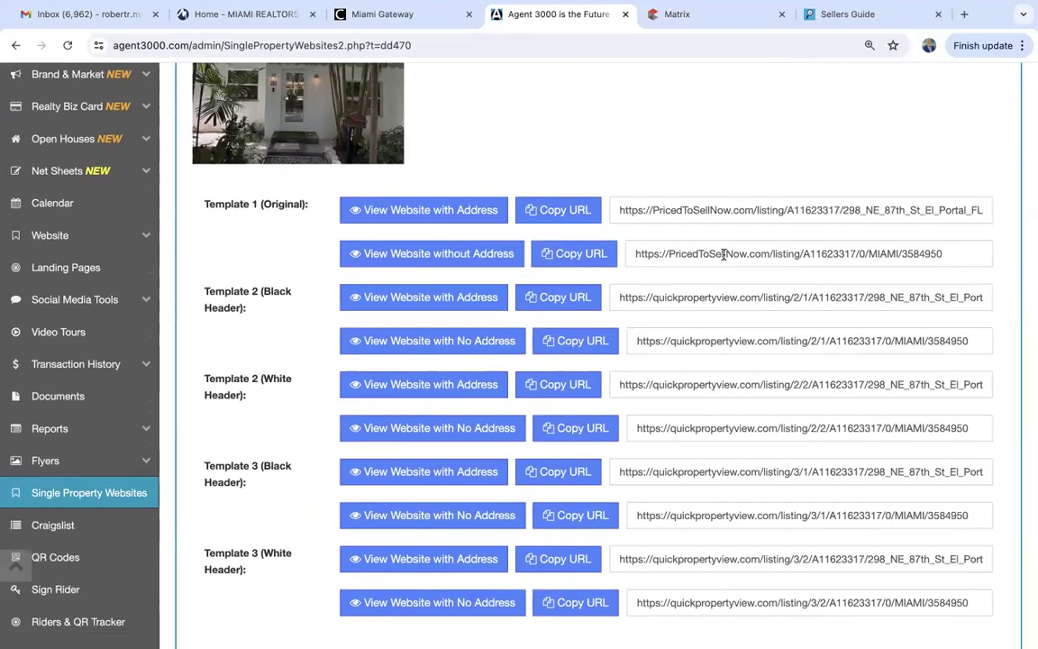
{"action": "scroll", "coordinate": [278, 279], "scroll_direction": "down", "scroll_amount": 1}
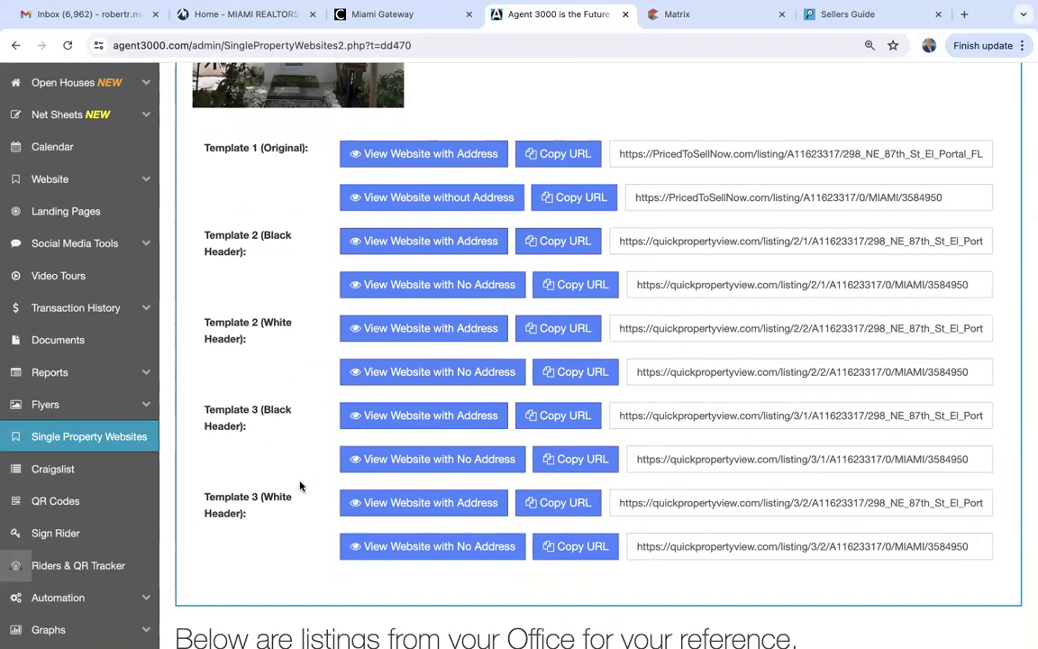
{"action": "left_click", "coordinate": [447, 242]}
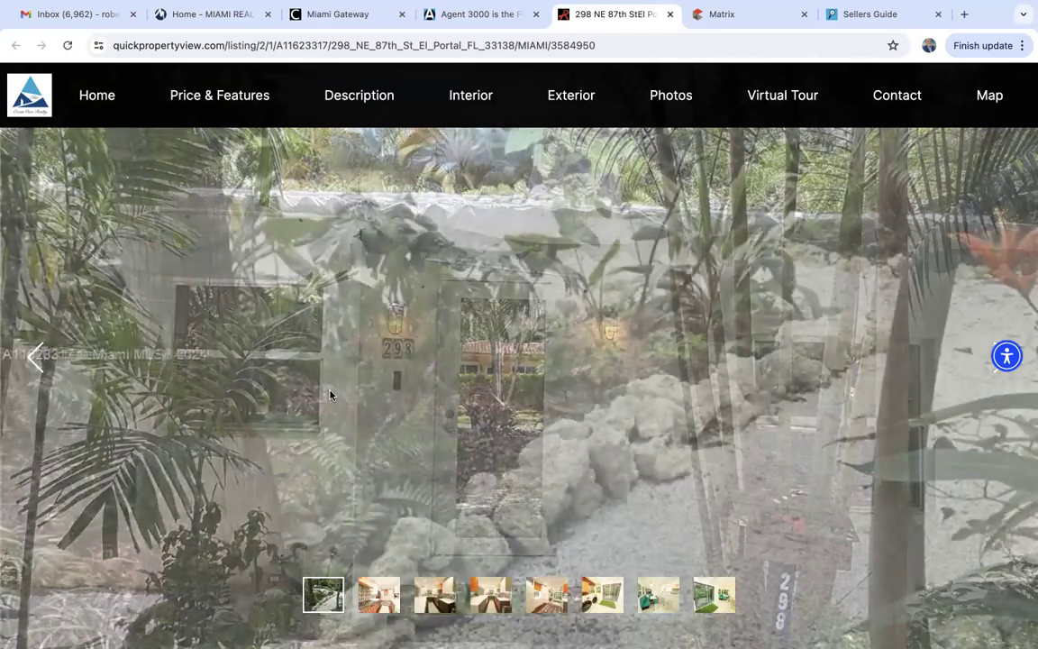
{"action": "scroll", "coordinate": [330, 395], "scroll_direction": "down", "scroll_amount": 1}
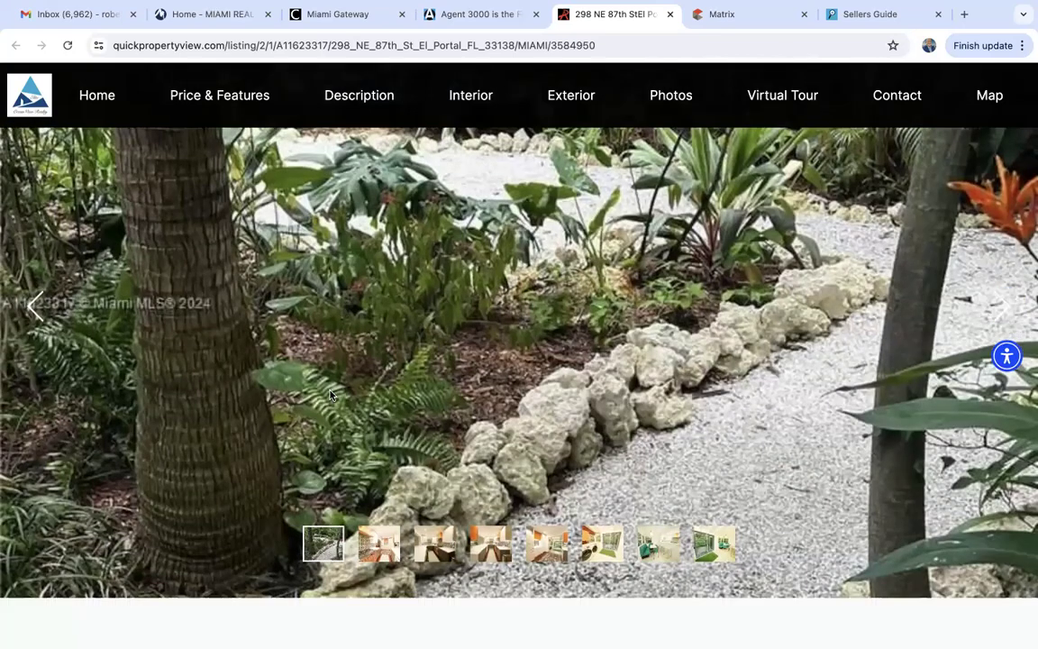
{"action": "scroll", "coordinate": [330, 395], "scroll_direction": "down", "scroll_amount": 4}
{"action": "scroll", "coordinate": [330, 394], "scroll_direction": "up", "scroll_amount": 4}
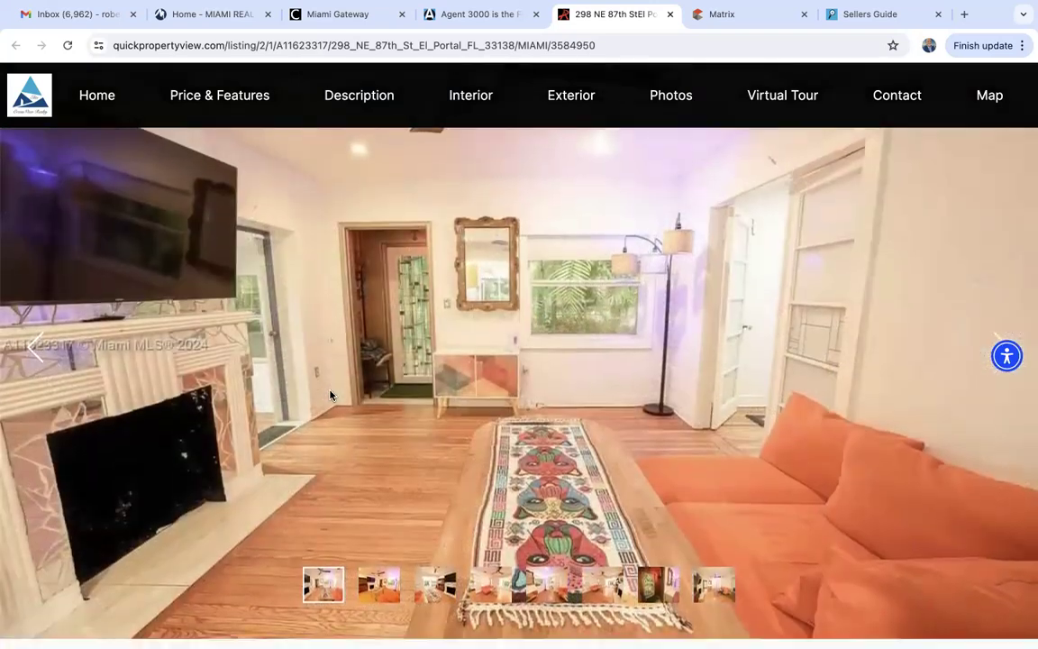
{"action": "scroll", "coordinate": [330, 394], "scroll_direction": "down", "scroll_amount": 1}
{"action": "scroll", "coordinate": [330, 395], "scroll_direction": "down", "scroll_amount": 6}
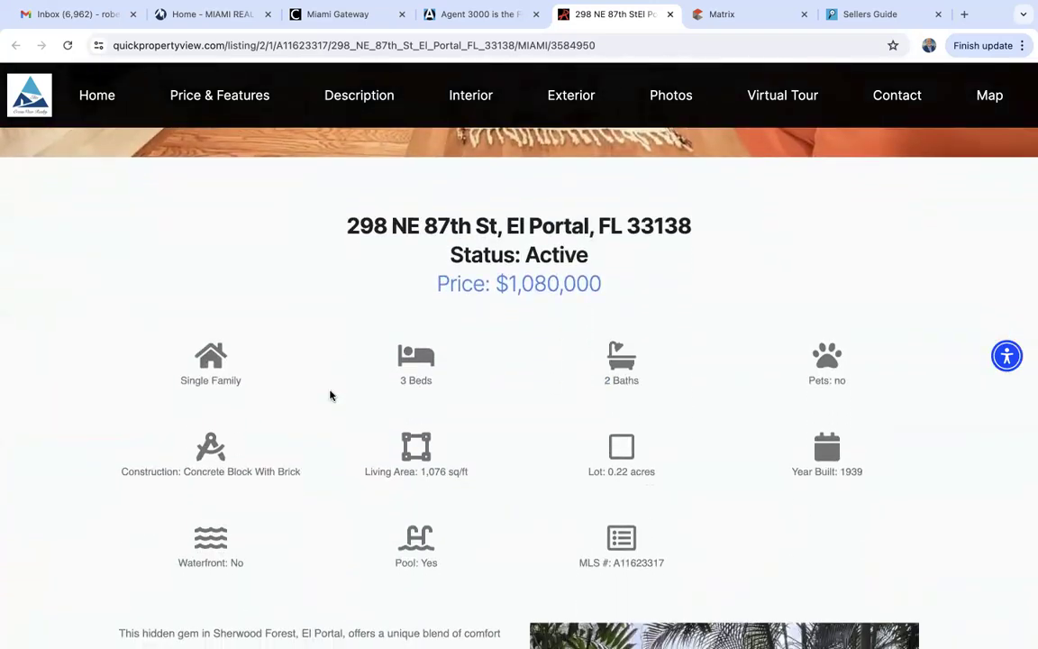
{"action": "scroll", "coordinate": [330, 395], "scroll_direction": "up", "scroll_amount": 1}
{"action": "scroll", "coordinate": [330, 394], "scroll_direction": "up", "scroll_amount": 2}
{"action": "scroll", "coordinate": [330, 395], "scroll_direction": "down", "scroll_amount": 2}
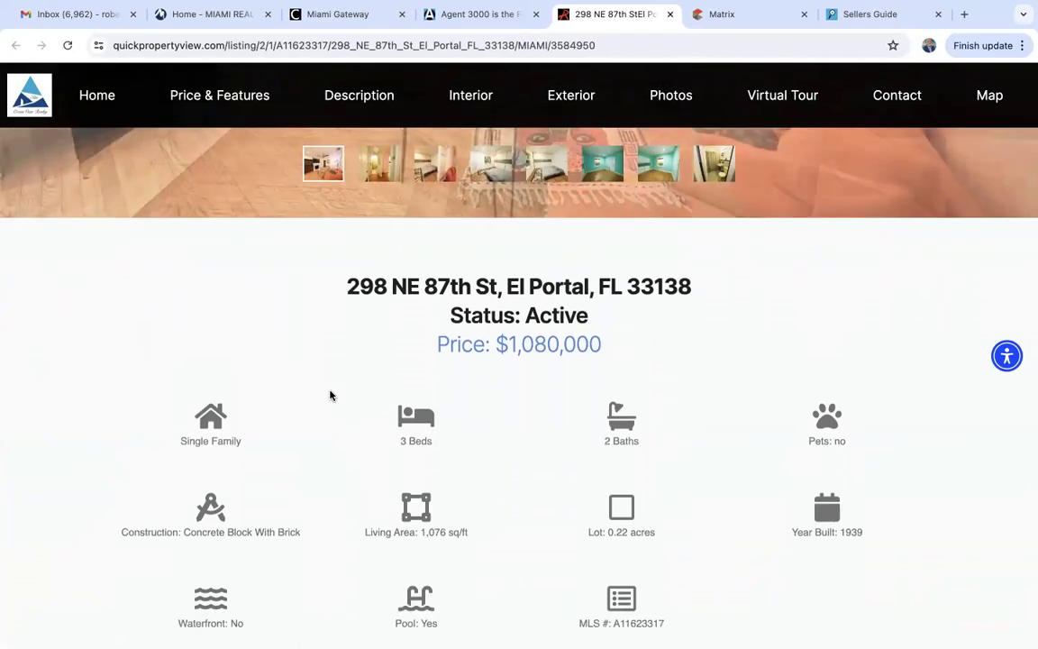
{"action": "scroll", "coordinate": [348, 406], "scroll_direction": "down", "scroll_amount": 7}
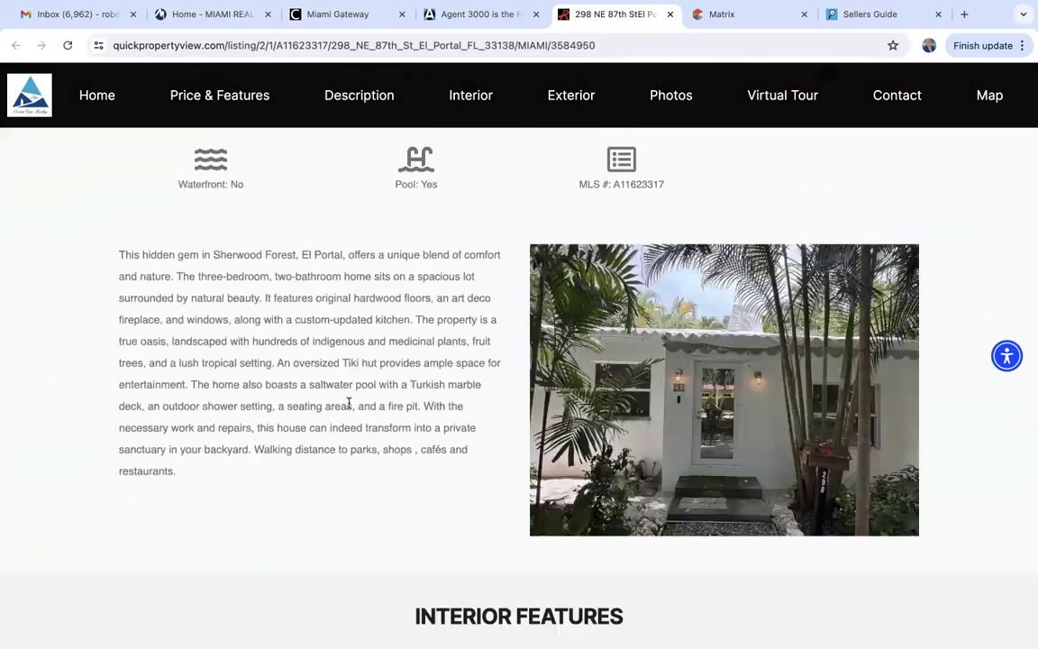
{"action": "scroll", "coordinate": [349, 407], "scroll_direction": "down", "scroll_amount": 15}
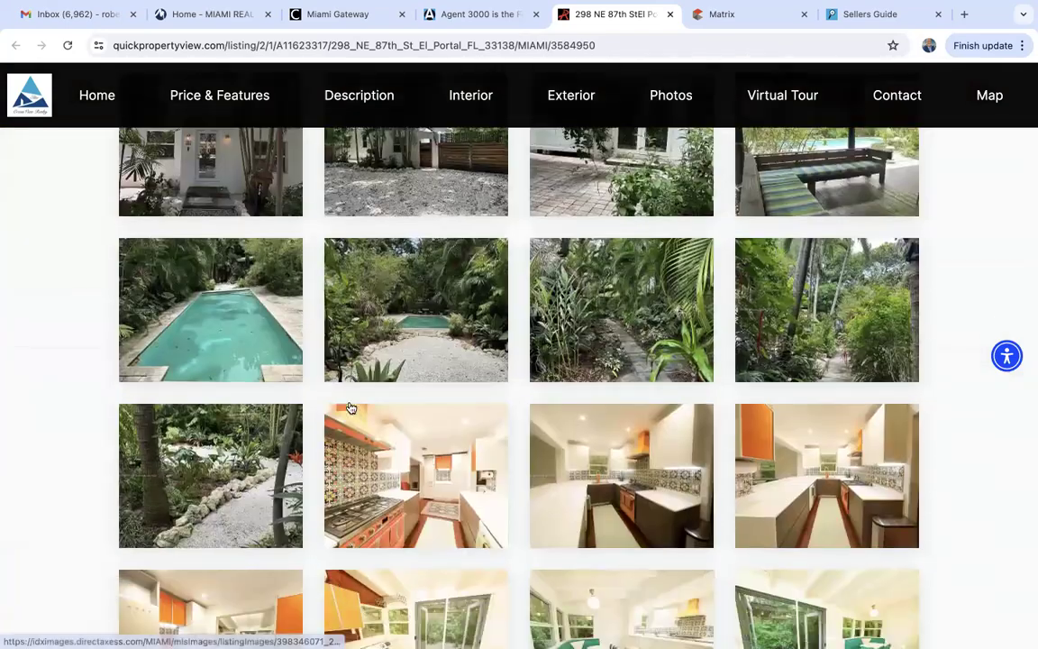
{"action": "scroll", "coordinate": [350, 406], "scroll_direction": "down", "scroll_amount": 10}
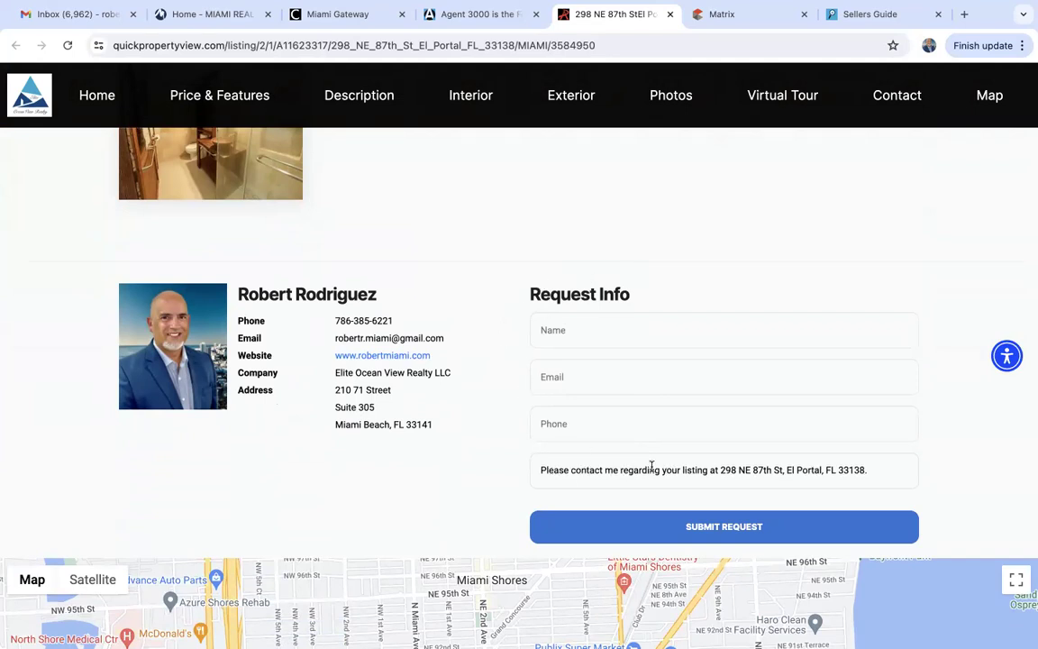
{"action": "scroll", "coordinate": [461, 497], "scroll_direction": "down", "scroll_amount": 6}
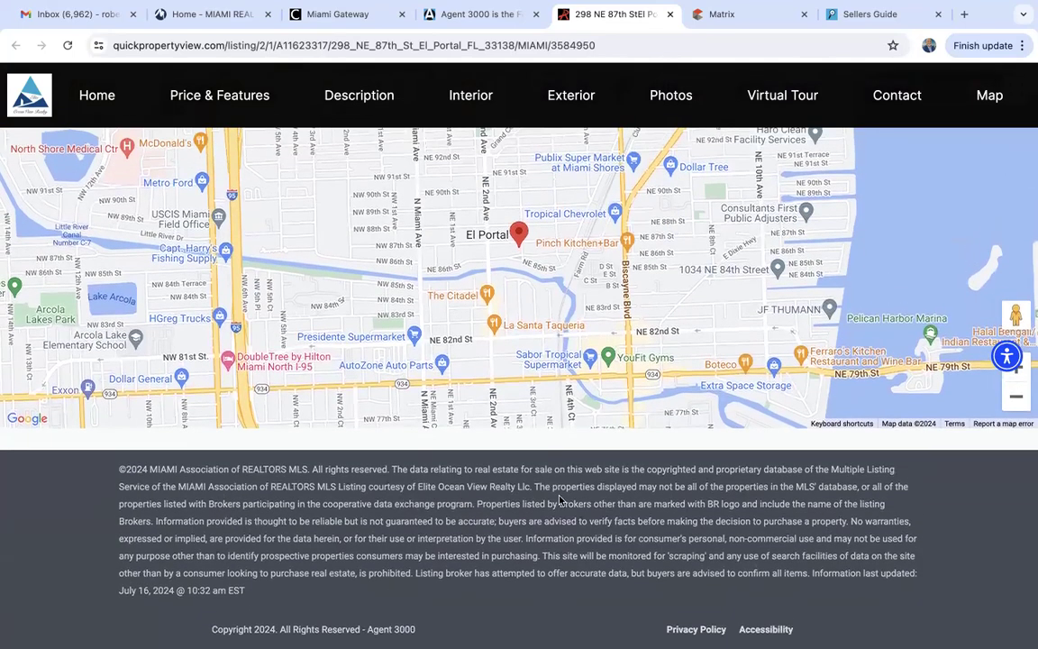
{"action": "scroll", "coordinate": [559, 499], "scroll_direction": "up", "scroll_amount": 5}
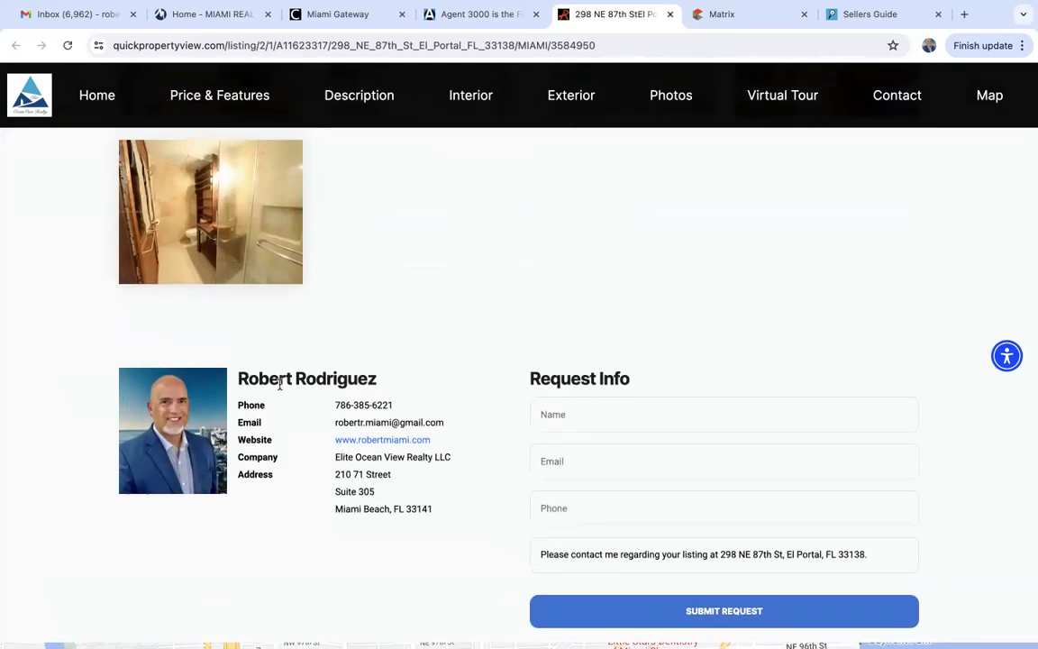
{"action": "scroll", "coordinate": [404, 481], "scroll_direction": "up", "scroll_amount": 1}
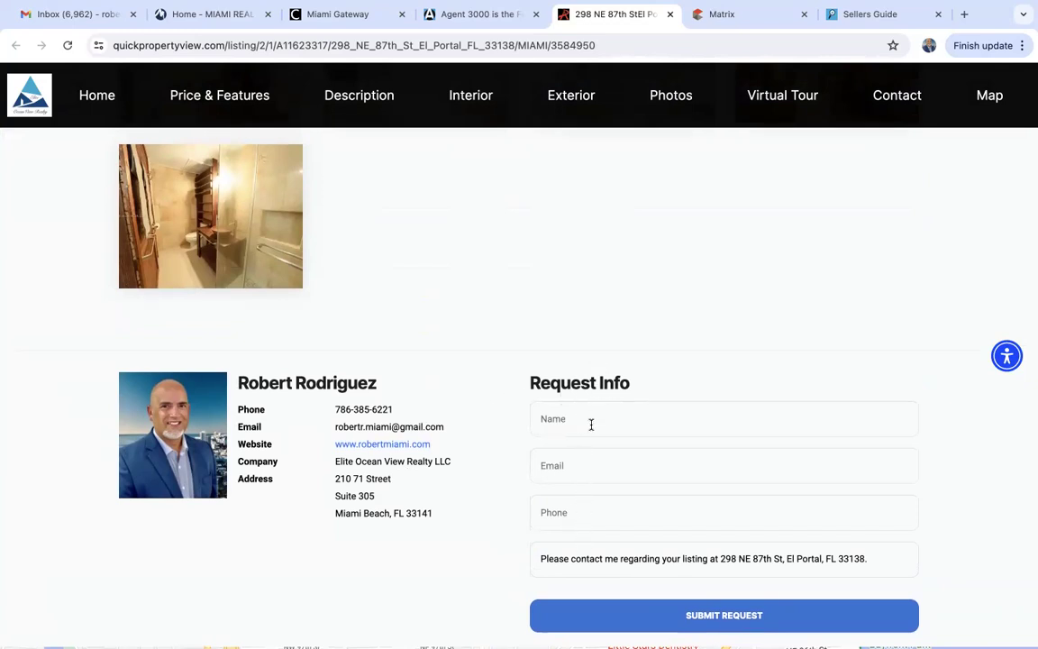
{"action": "scroll", "coordinate": [620, 488], "scroll_direction": "up", "scroll_amount": 20}
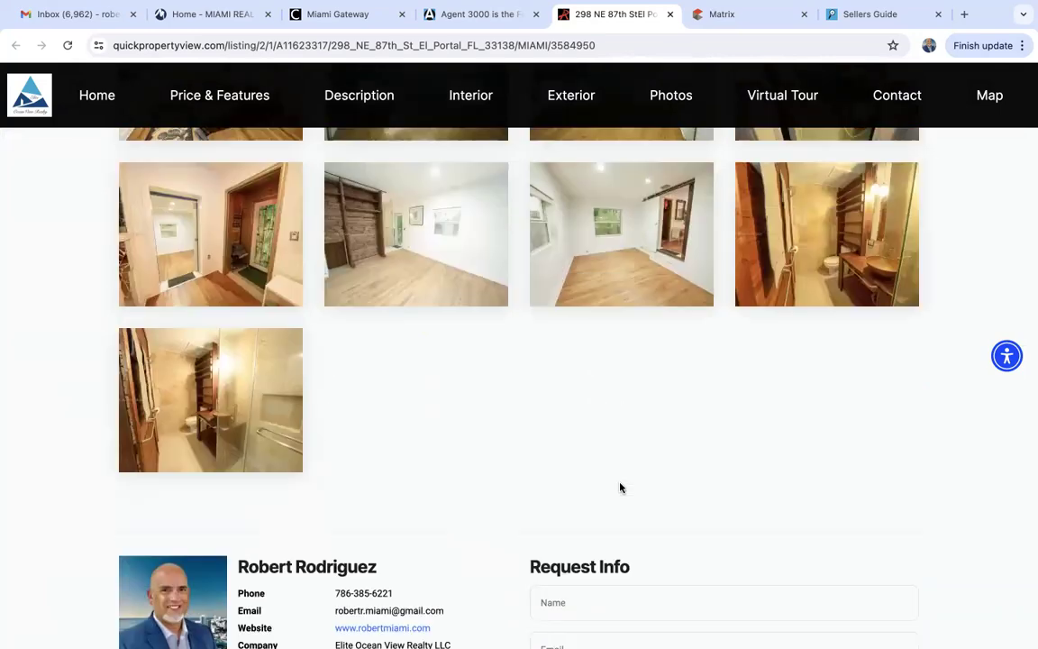
{"action": "scroll", "coordinate": [620, 488], "scroll_direction": "up", "scroll_amount": 1}
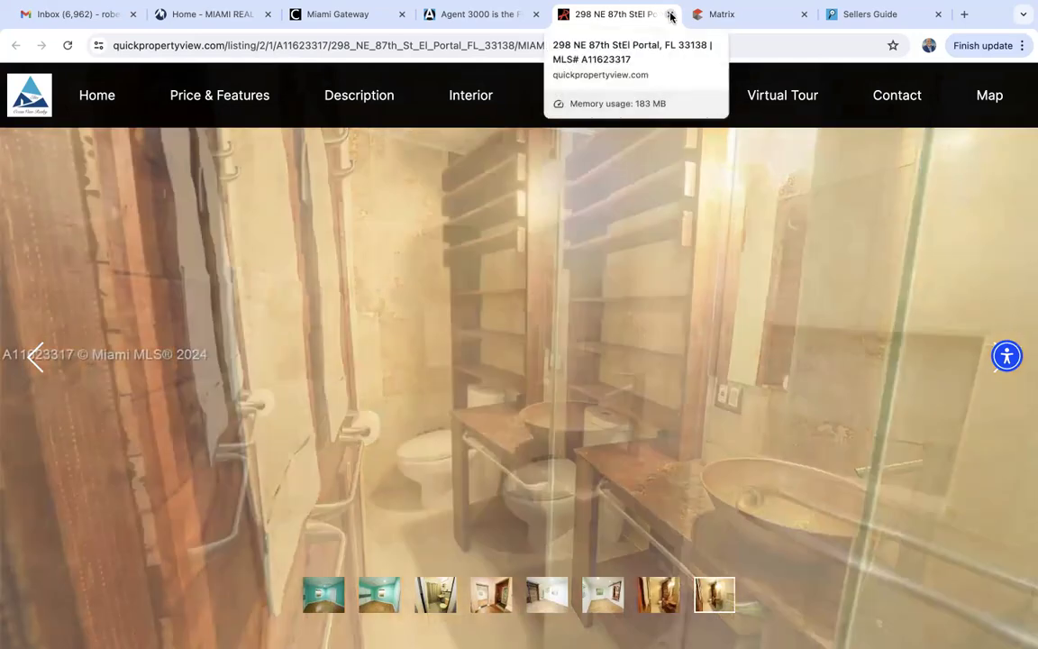
{"action": "left_click", "coordinate": [671, 16]}
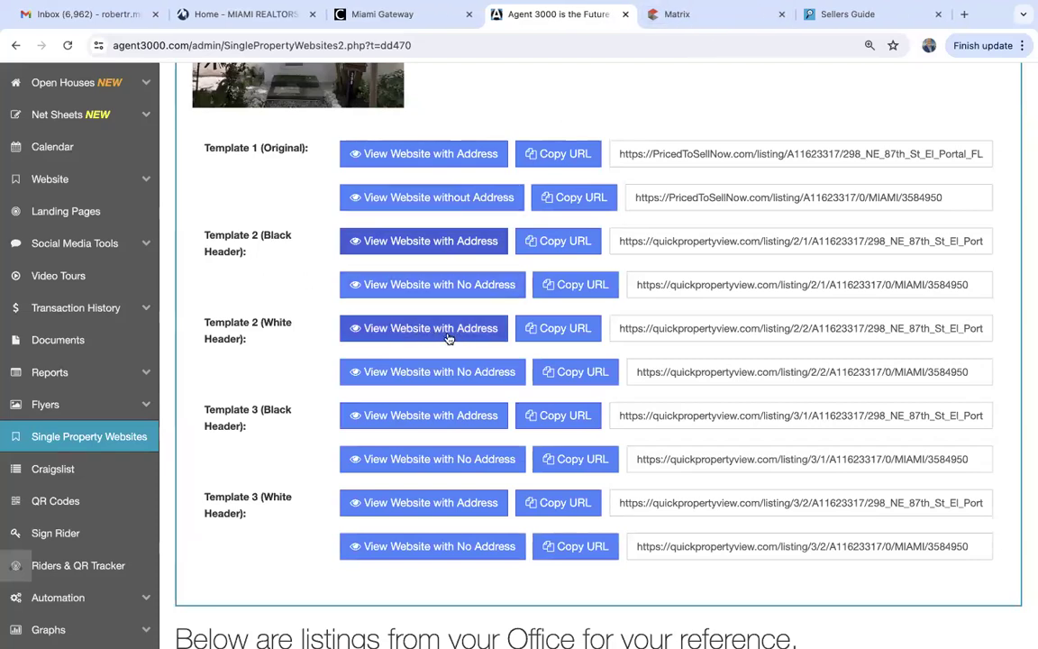
Preview the Template 2 white-header site with address, then open Template 3's black-header version.
{"action": "left_click", "coordinate": [401, 330]}
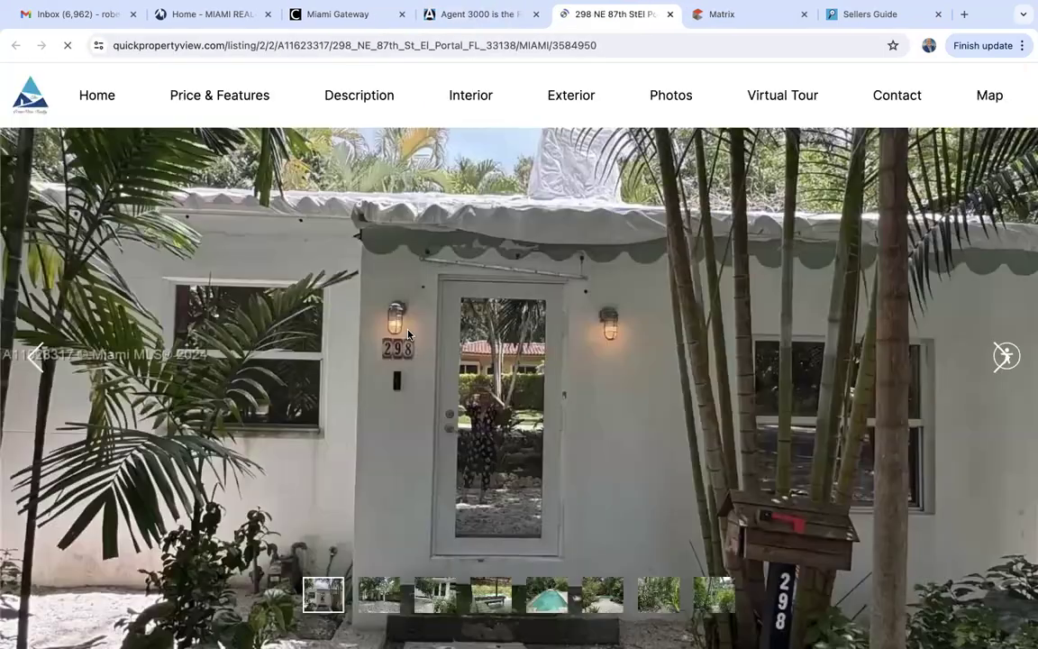
{"action": "scroll", "coordinate": [408, 335], "scroll_direction": "down", "scroll_amount": 7}
{"action": "scroll", "coordinate": [407, 334], "scroll_direction": "down", "scroll_amount": 10}
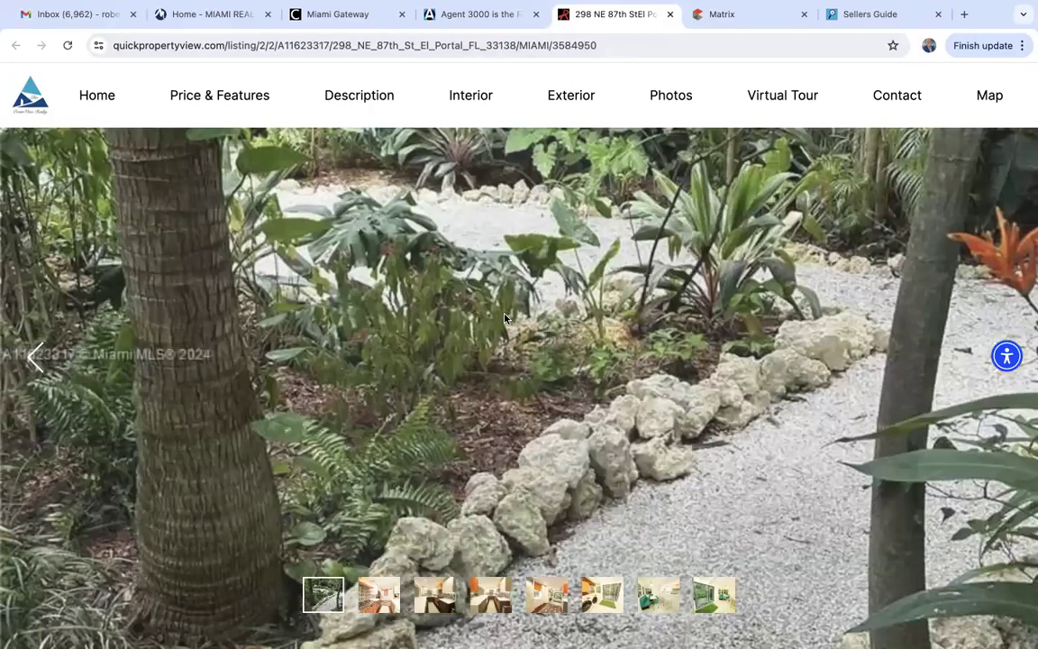
{"action": "scroll", "coordinate": [505, 320], "scroll_direction": "up", "scroll_amount": 10}
{"action": "scroll", "coordinate": [505, 320], "scroll_direction": "down", "scroll_amount": 20}
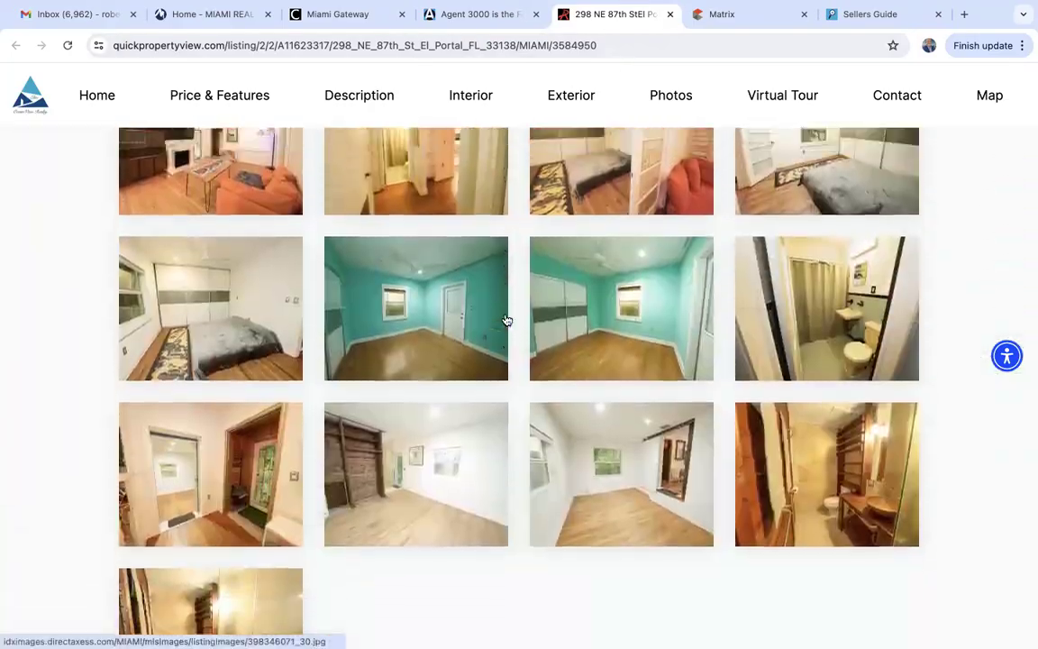
{"action": "scroll", "coordinate": [506, 321], "scroll_direction": "up", "scroll_amount": 20}
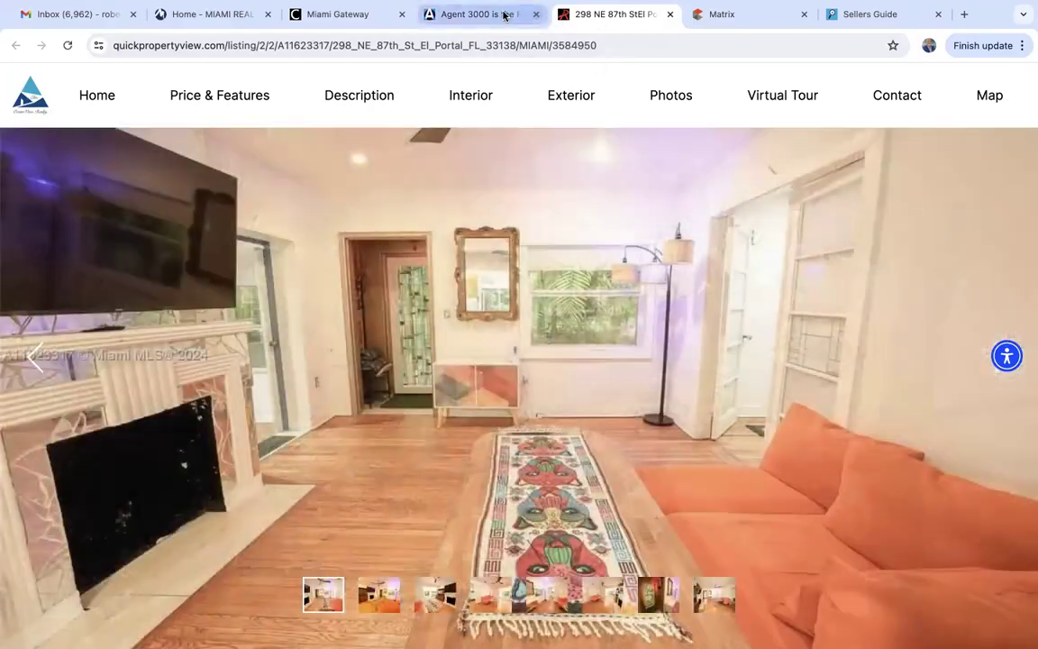
{"action": "left_click", "coordinate": [455, 14]}
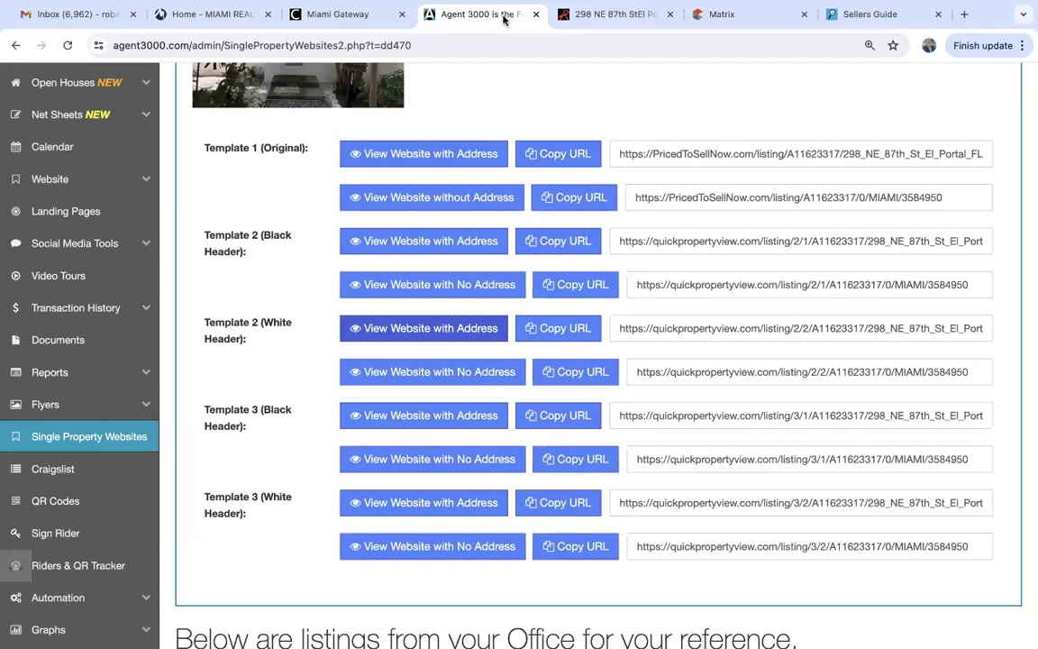
{"action": "left_click", "coordinate": [389, 418]}
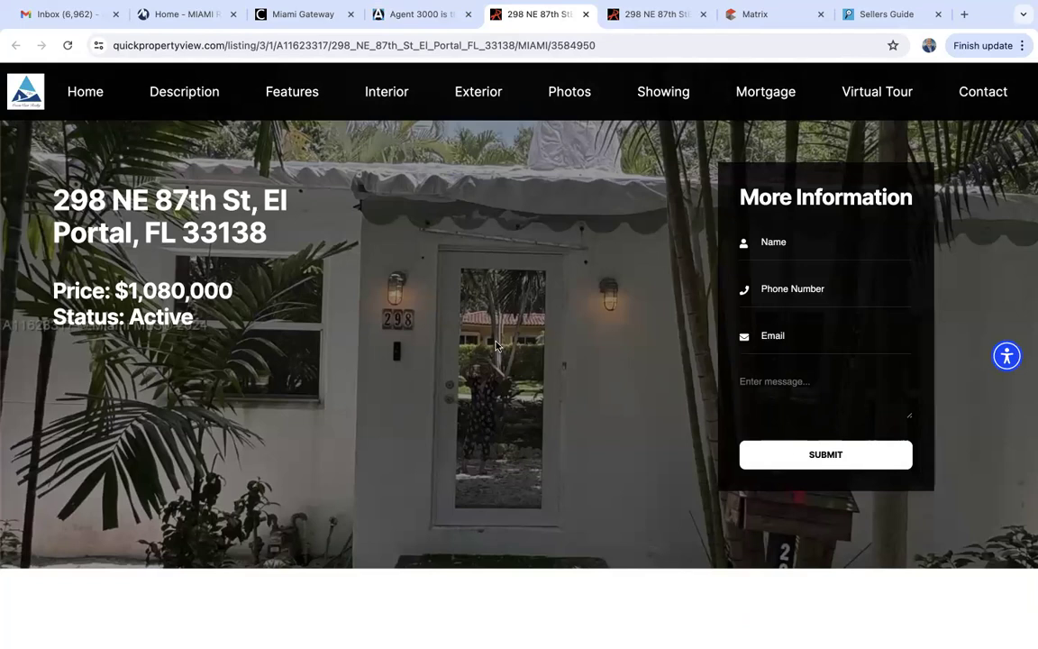
{"action": "scroll", "coordinate": [490, 338], "scroll_direction": "down", "scroll_amount": 12}
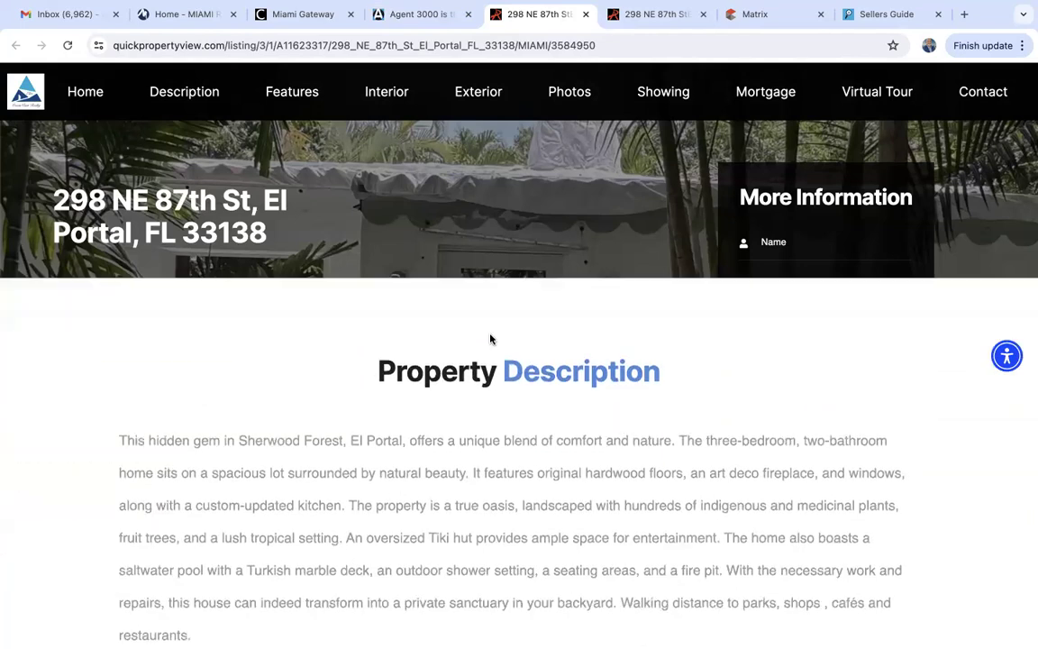
{"action": "scroll", "coordinate": [490, 339], "scroll_direction": "up", "scroll_amount": 8}
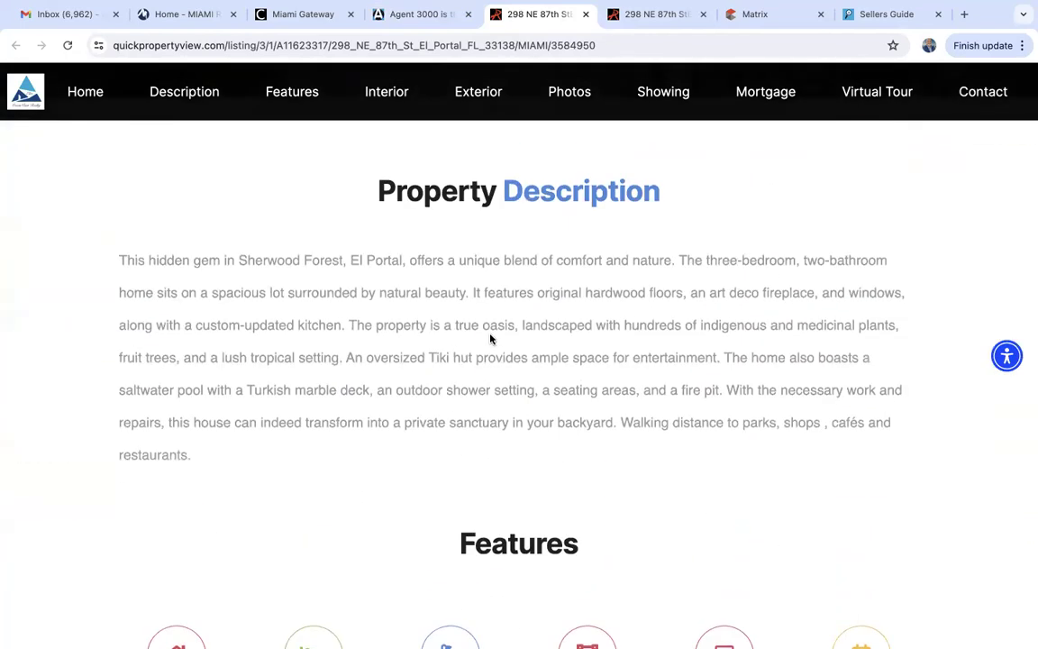
{"action": "scroll", "coordinate": [490, 337], "scroll_direction": "down", "scroll_amount": 3}
{"action": "scroll", "coordinate": [490, 336], "scroll_direction": "down", "scroll_amount": 10}
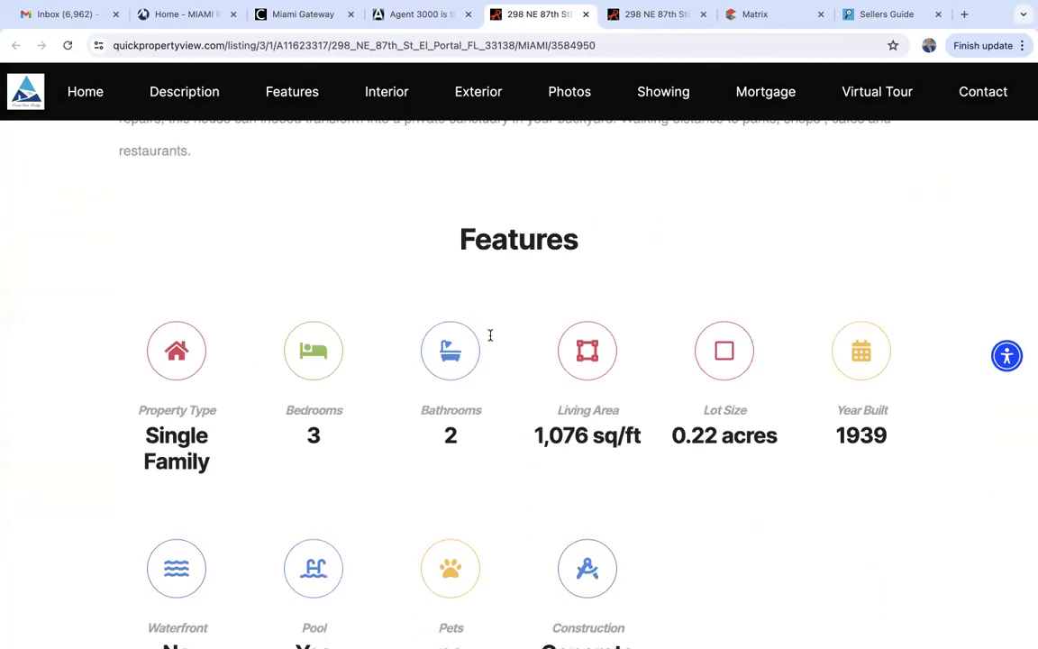
{"action": "scroll", "coordinate": [491, 337], "scroll_direction": "down", "scroll_amount": 15}
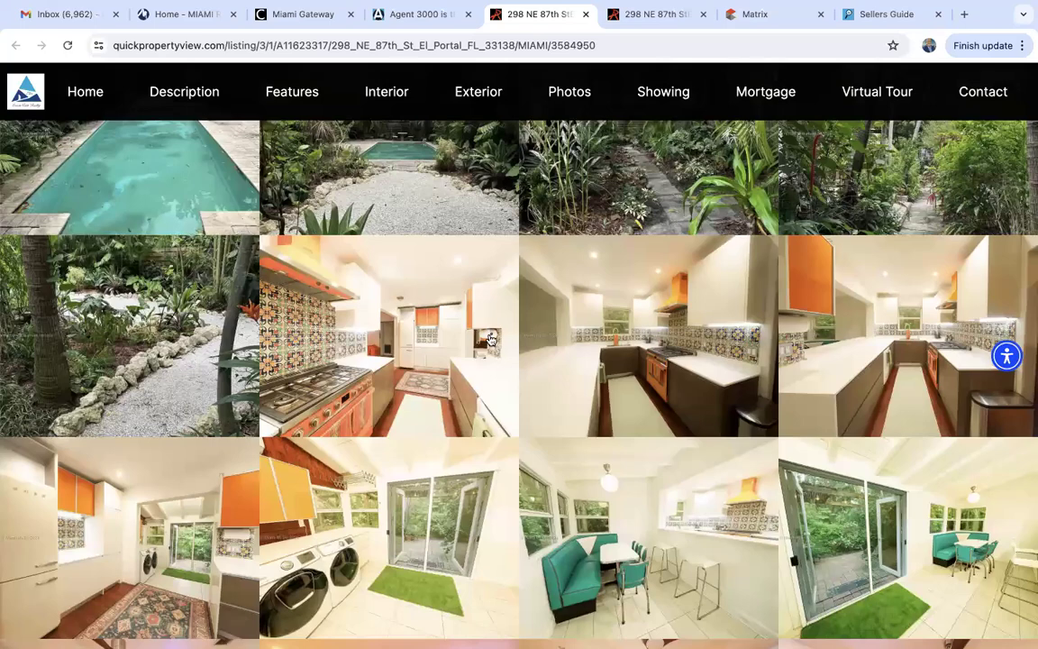
{"action": "scroll", "coordinate": [490, 339], "scroll_direction": "down", "scroll_amount": 3}
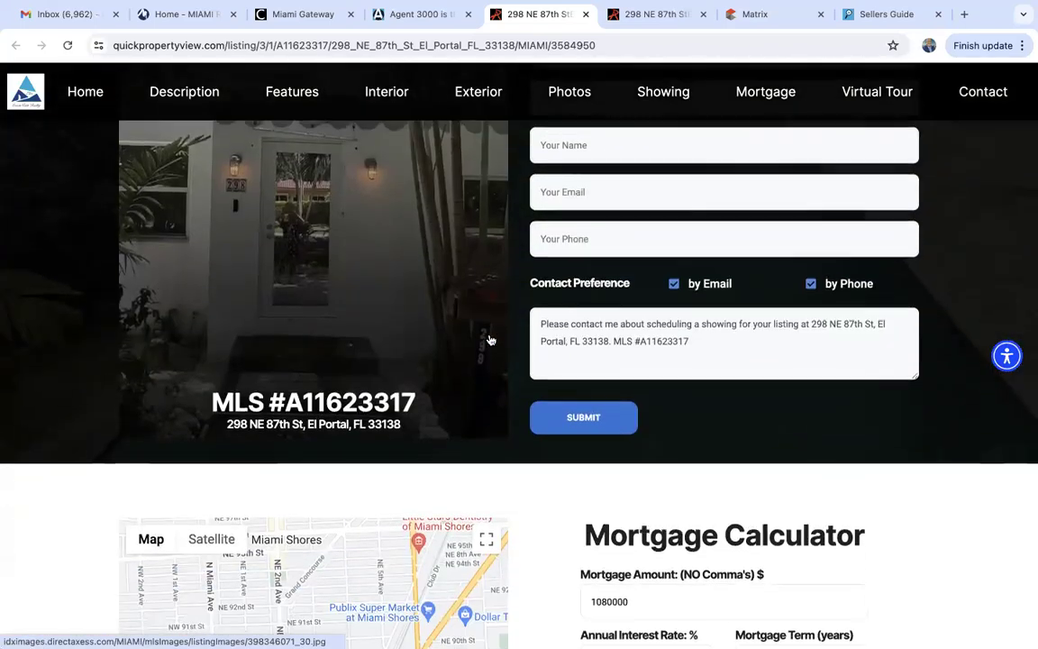
{"action": "scroll", "coordinate": [489, 341], "scroll_direction": "up", "scroll_amount": 2}
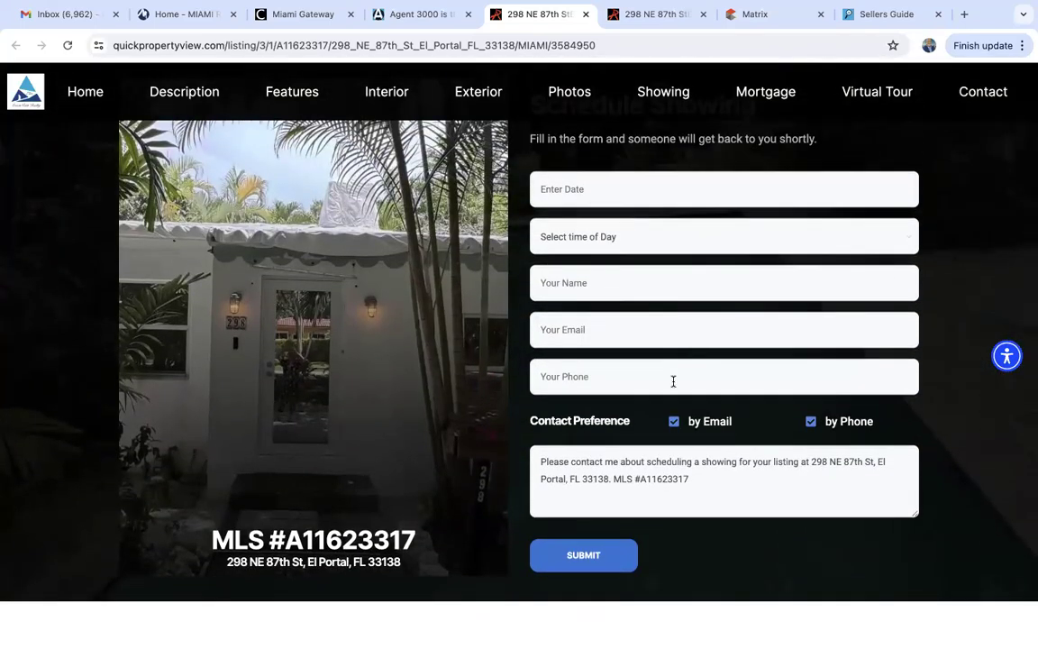
{"action": "scroll", "coordinate": [673, 381], "scroll_direction": "down", "scroll_amount": 5}
{"action": "scroll", "coordinate": [673, 381], "scroll_direction": "down", "scroll_amount": 5}
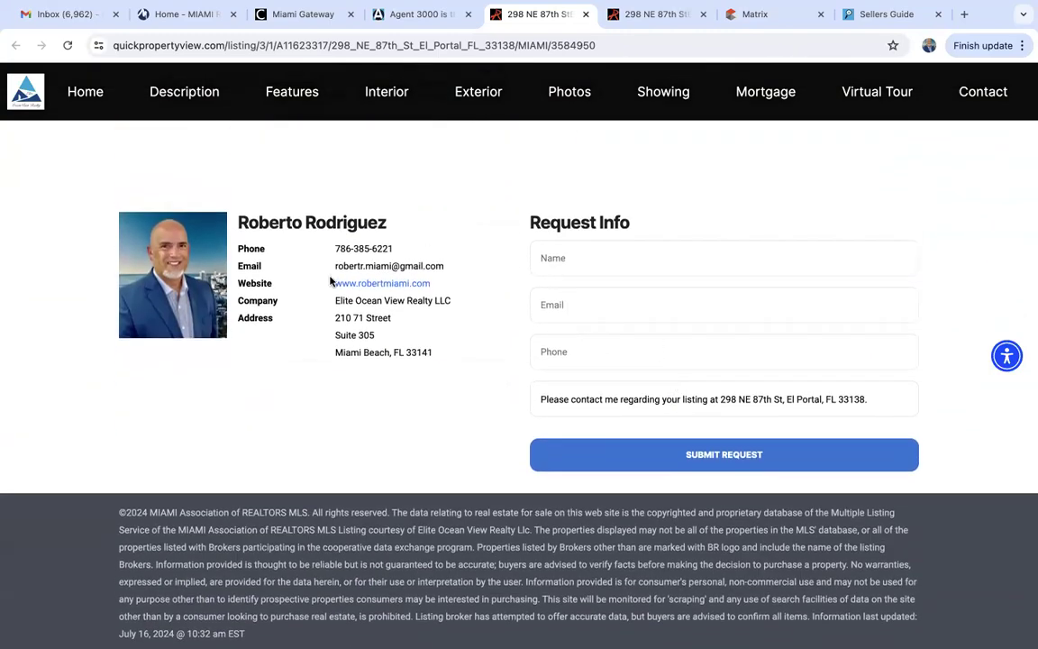
{"action": "scroll", "coordinate": [371, 487], "scroll_direction": "up", "scroll_amount": 10}
{"action": "scroll", "coordinate": [370, 487], "scroll_direction": "up", "scroll_amount": 15}
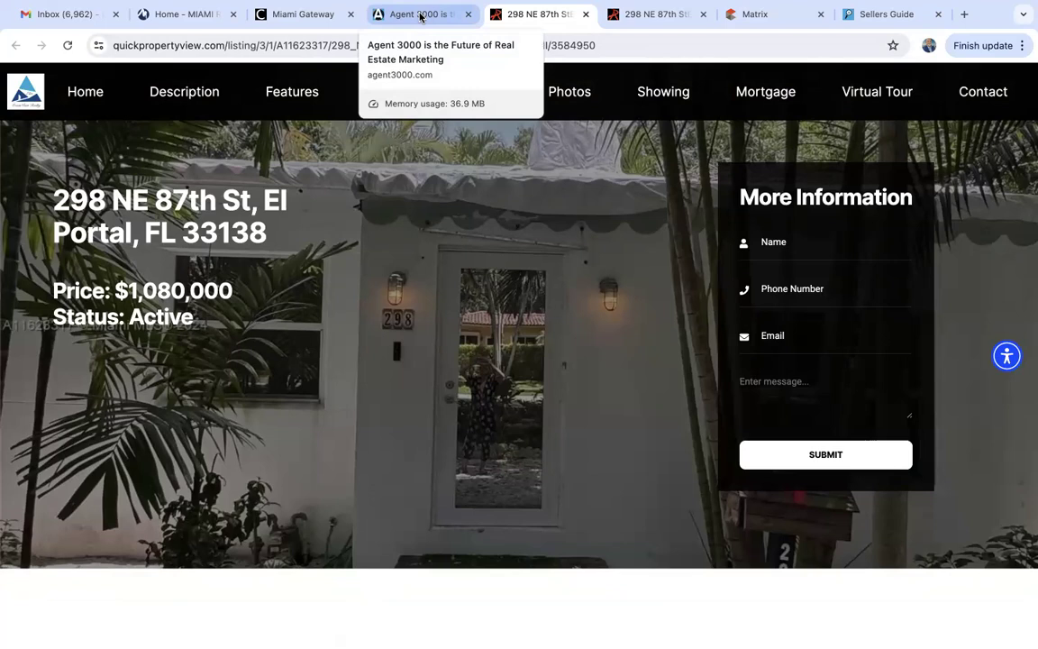
Copy the listing page's full web address from the address bar.
{"action": "left_click", "coordinate": [308, 46]}
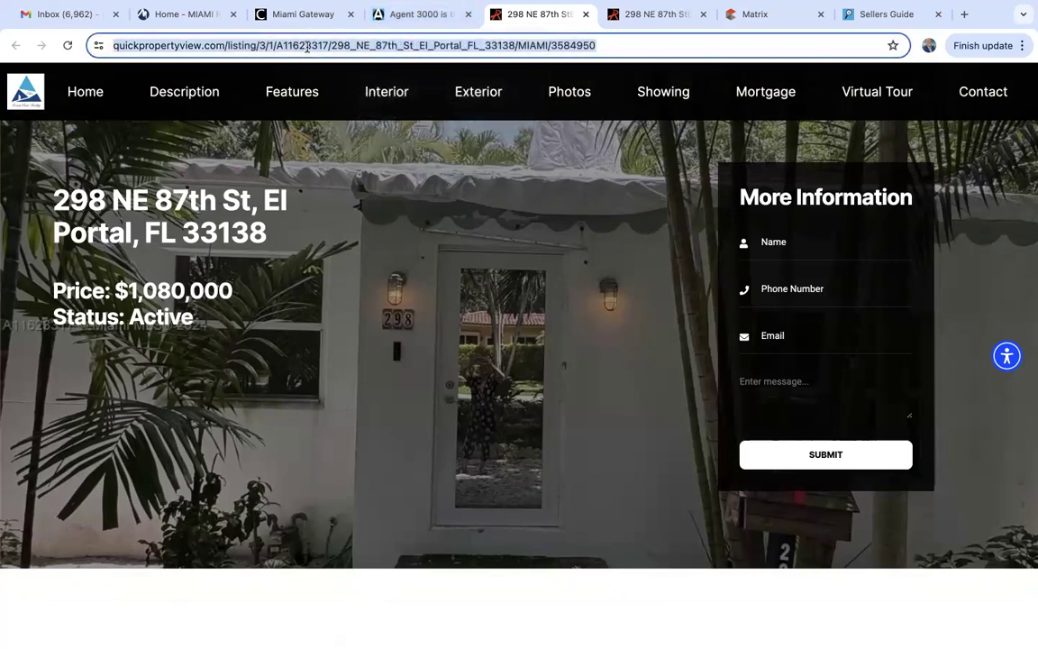
{"action": "right_click", "coordinate": [308, 46]}
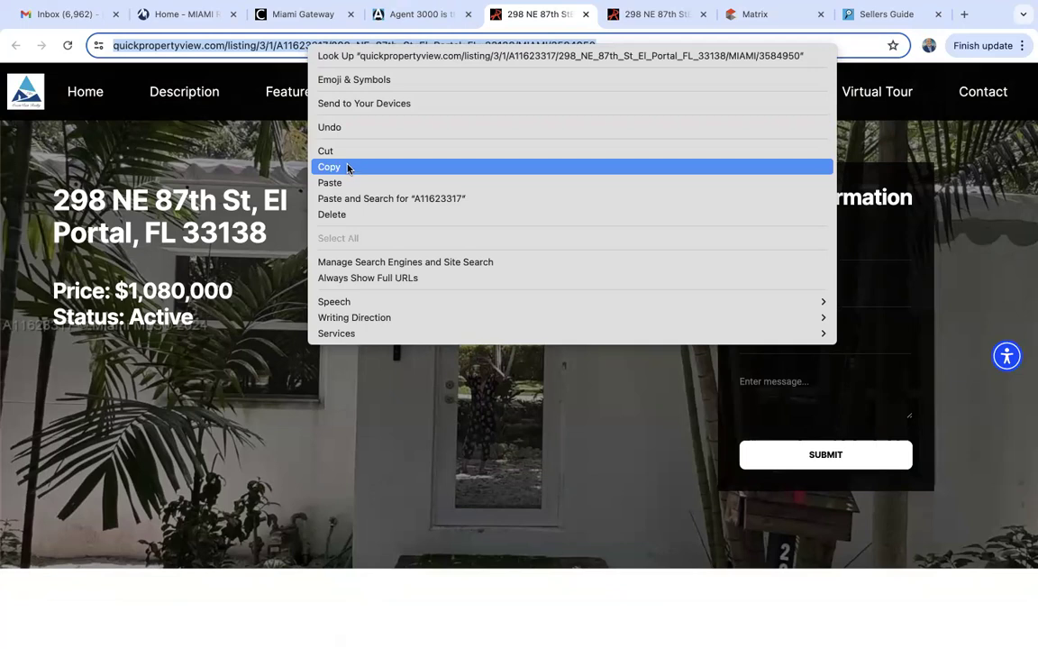
{"action": "left_click", "coordinate": [539, 13]}
Preview the Template 3 no-address site and compare it with the address version.
{"action": "left_click", "coordinate": [419, 14]}
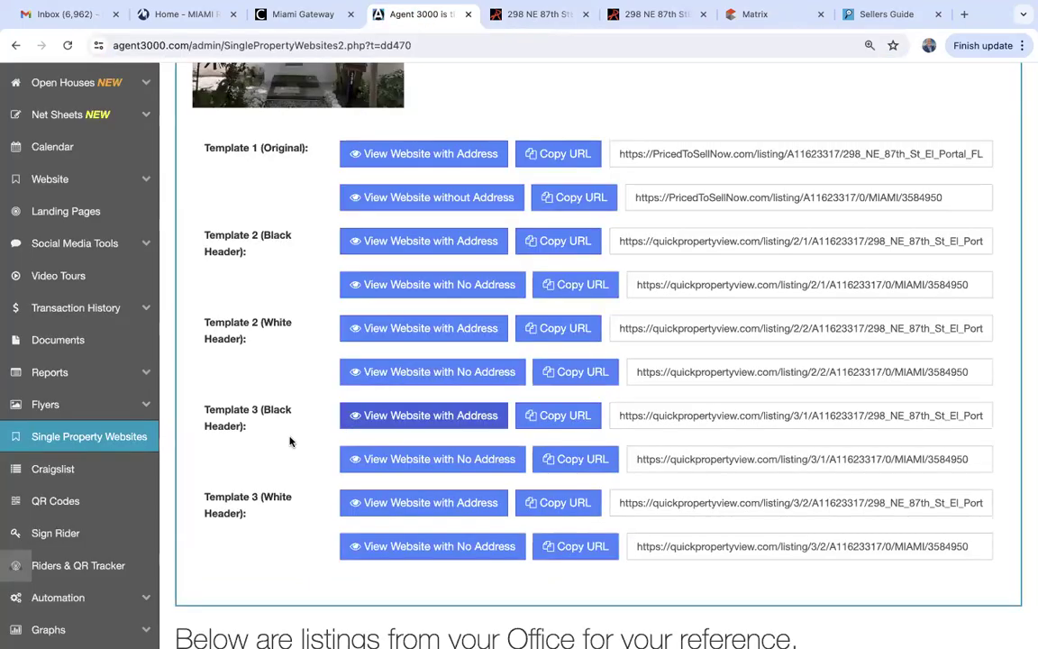
{"action": "scroll", "coordinate": [289, 440], "scroll_direction": "up", "scroll_amount": 1}
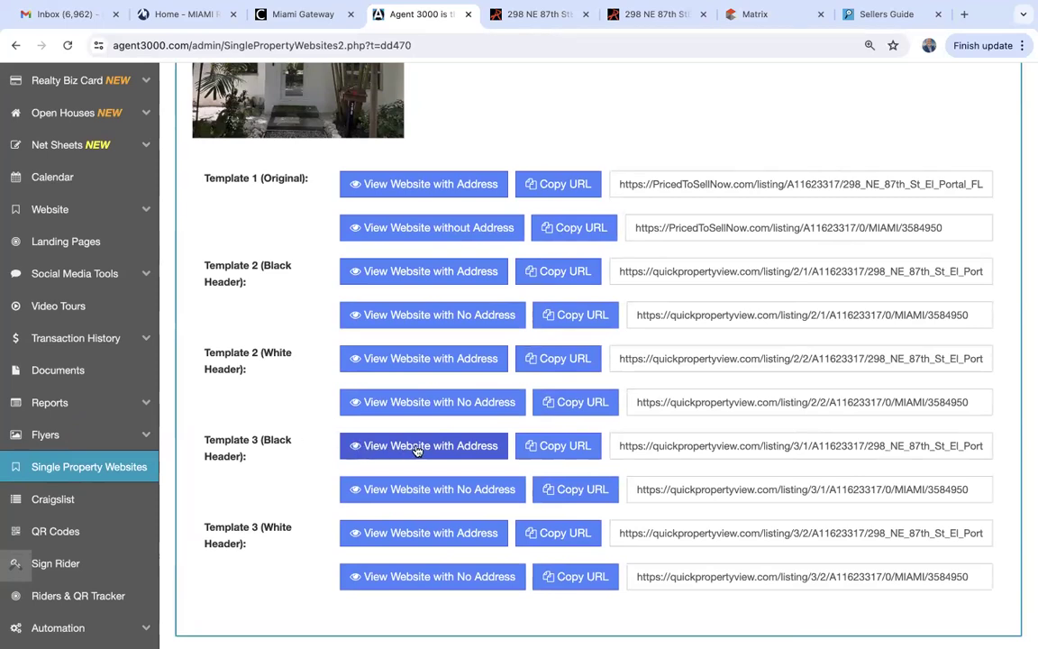
{"action": "left_click", "coordinate": [408, 490]}
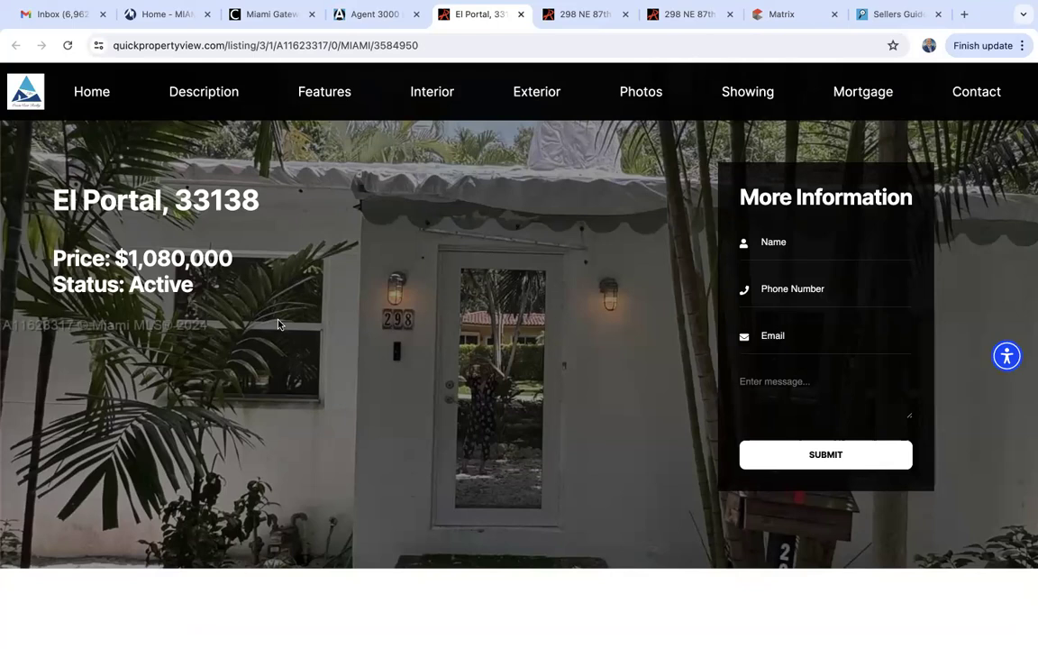
{"action": "left_click", "coordinate": [584, 13]}
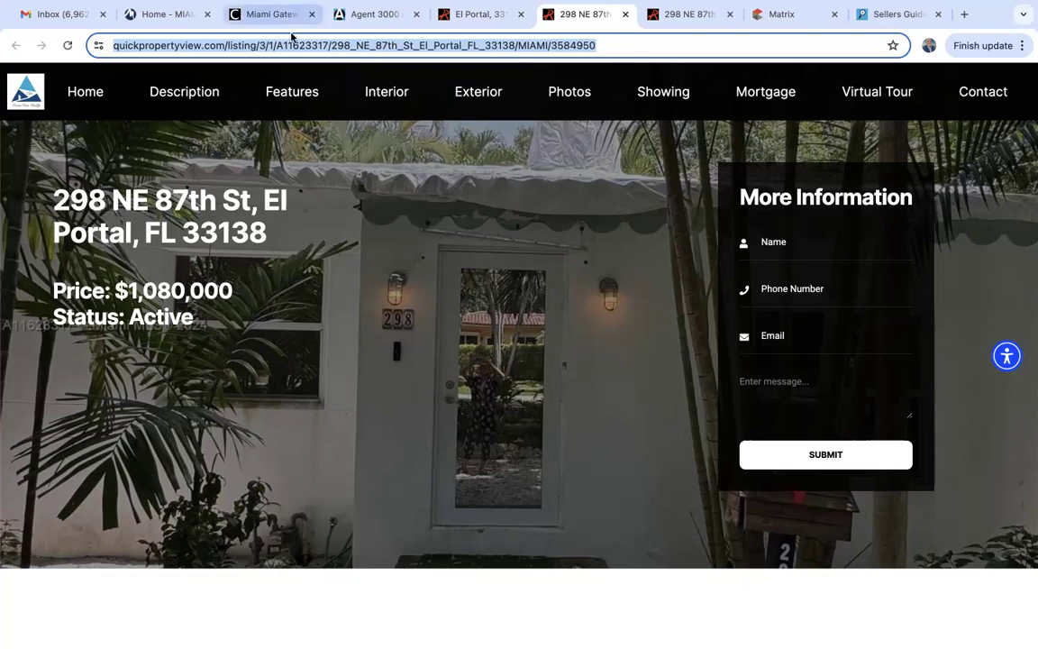
{"action": "left_click", "coordinate": [337, 14]}
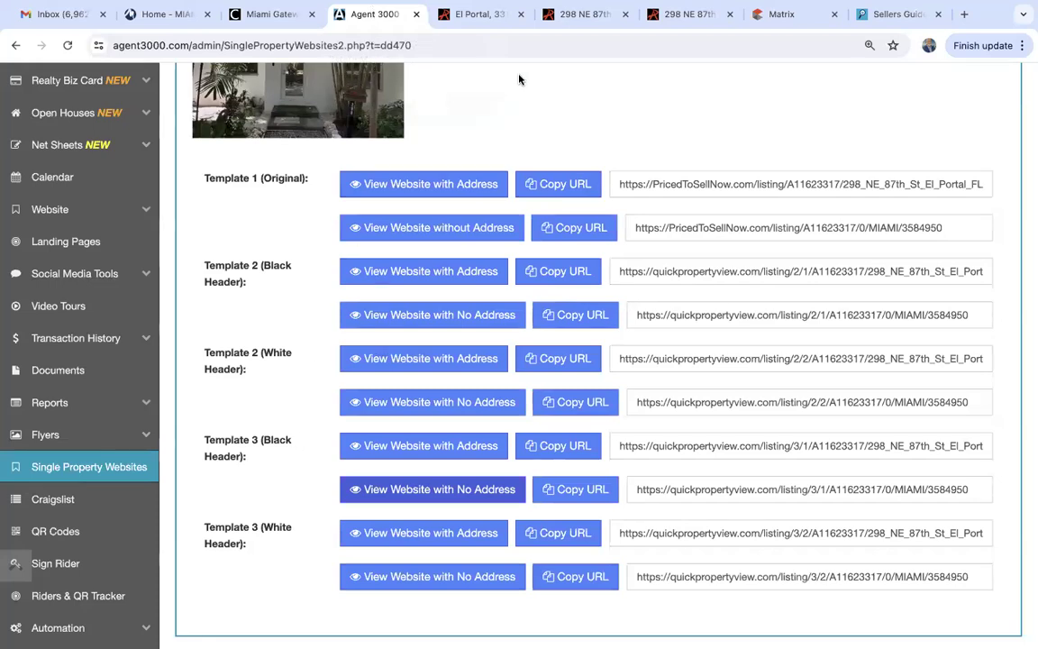
{"action": "left_click", "coordinate": [521, 14]}
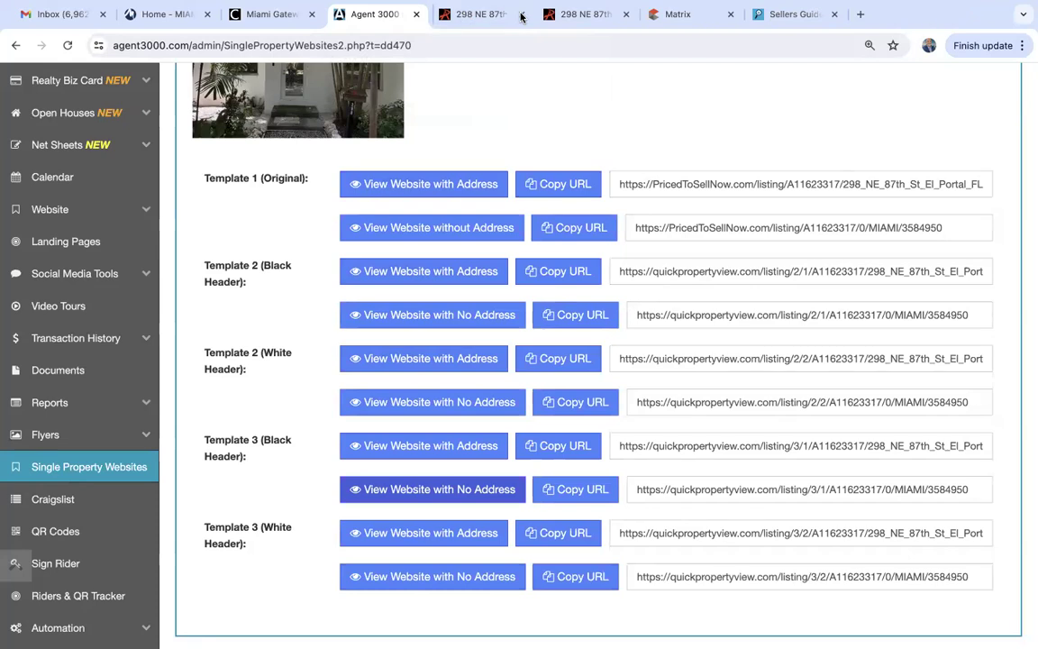
{"action": "left_click", "coordinate": [521, 14]}
Close the last listing preview and open Listing Collage Post under Social Media Tools.
{"action": "left_click", "coordinate": [521, 15]}
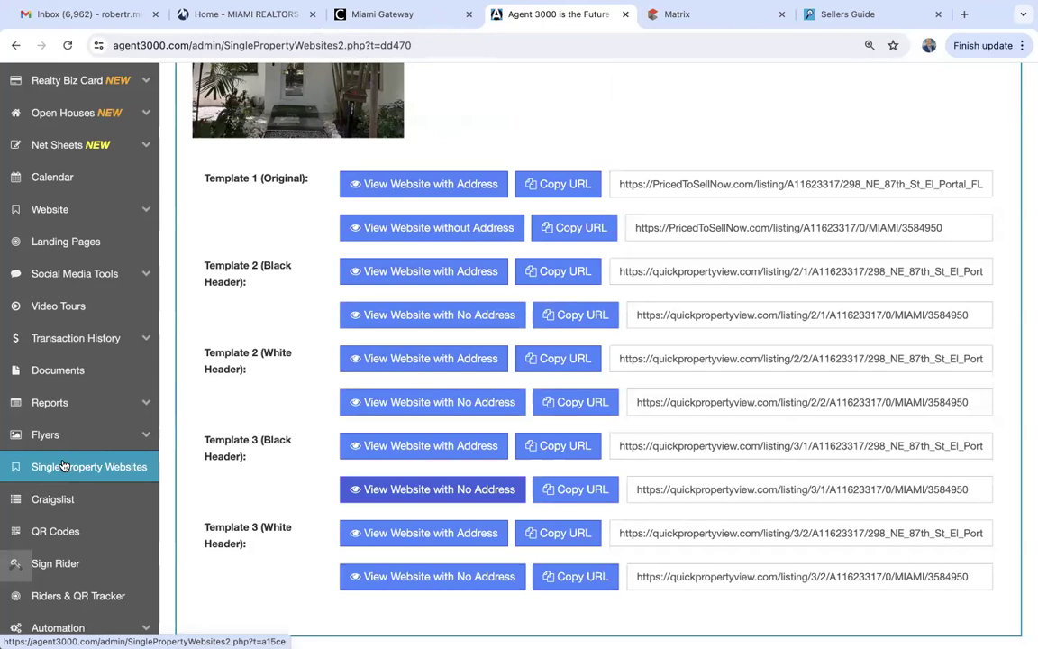
{"action": "left_click", "coordinate": [94, 274]}
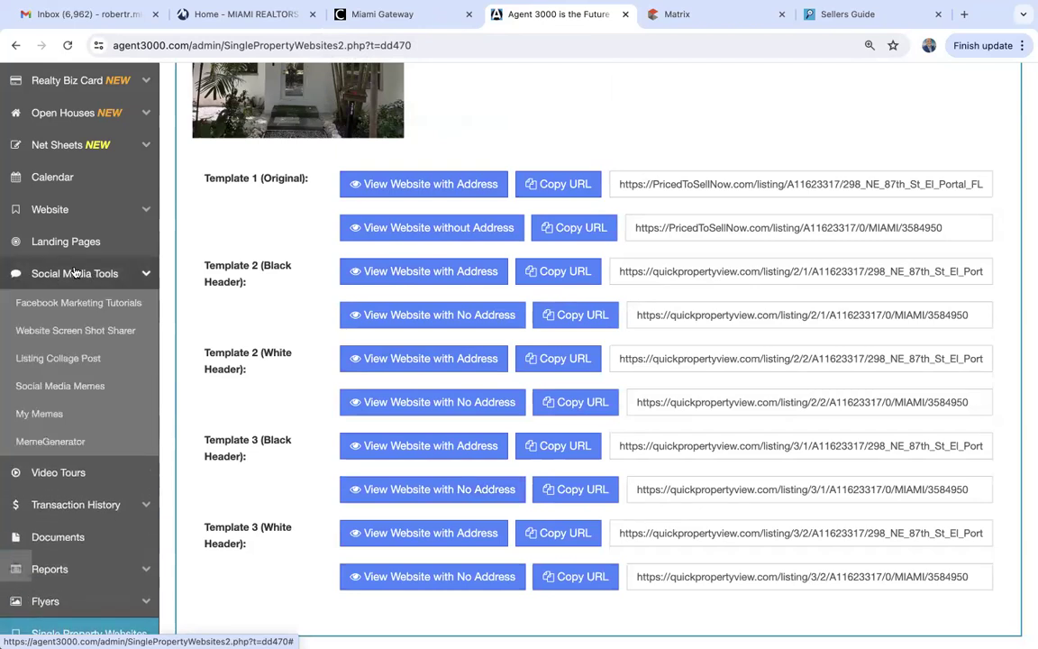
{"action": "left_click", "coordinate": [69, 359]}
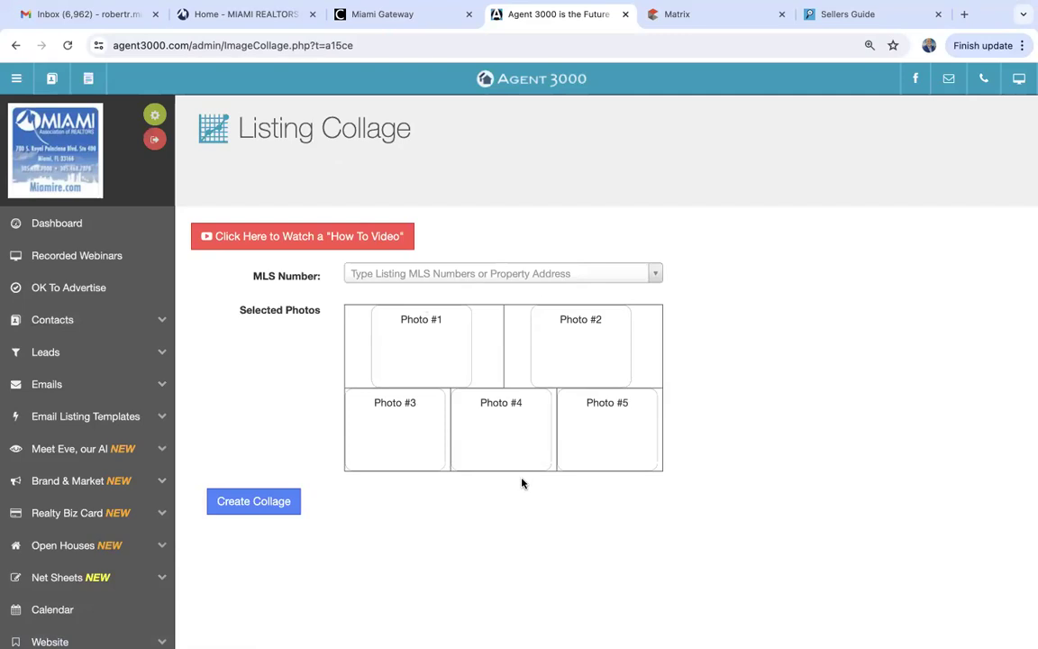
{"action": "left_click", "coordinate": [394, 275]}
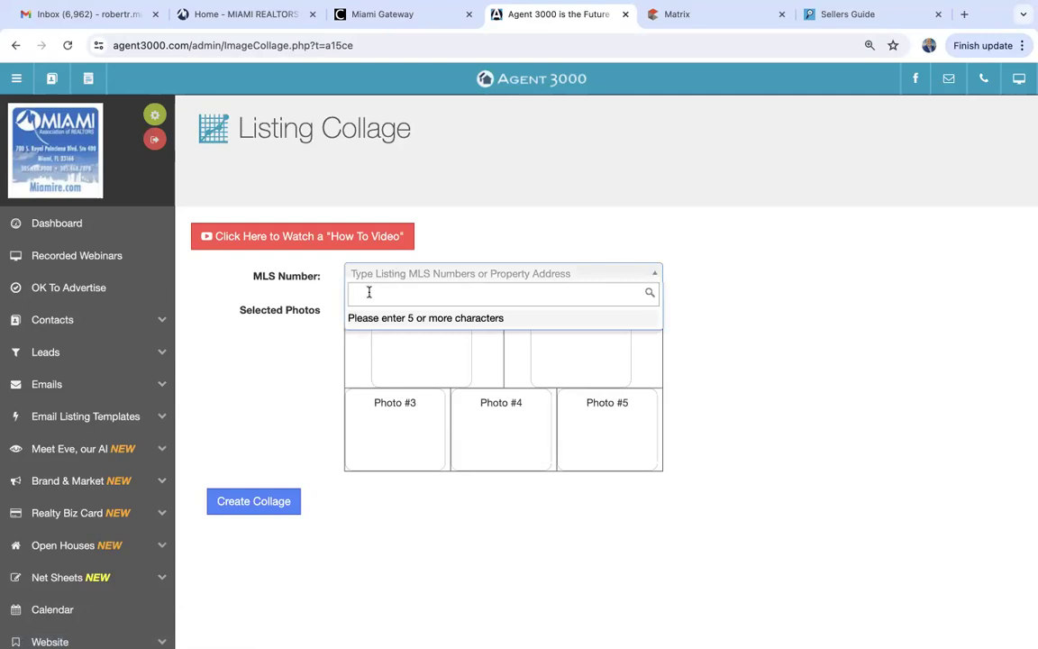
{"action": "key", "text": "super+v"}
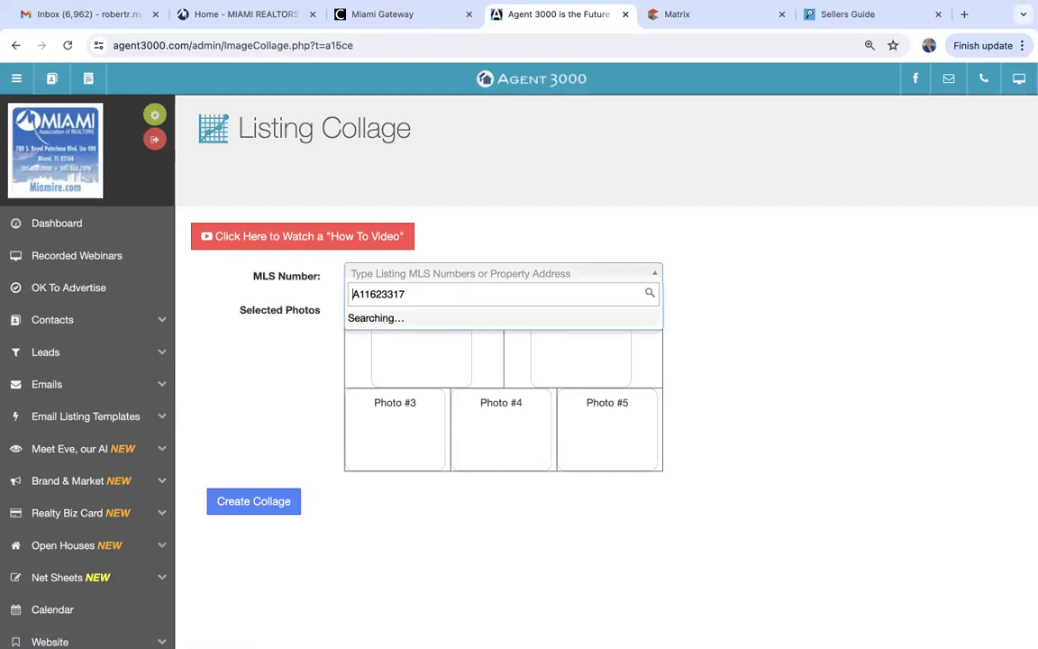
{"action": "left_click", "coordinate": [383, 322]}
{"action": "left_click", "coordinate": [297, 253]}
{"action": "left_click", "coordinate": [721, 254]}
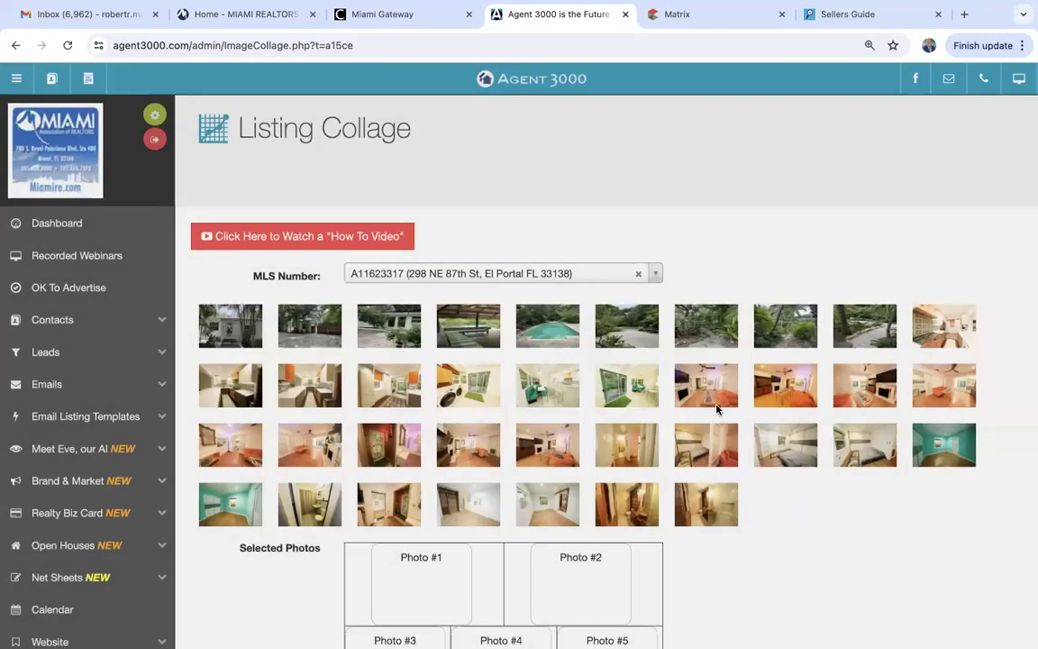
{"action": "scroll", "coordinate": [731, 498], "scroll_direction": "down", "scroll_amount": 3}
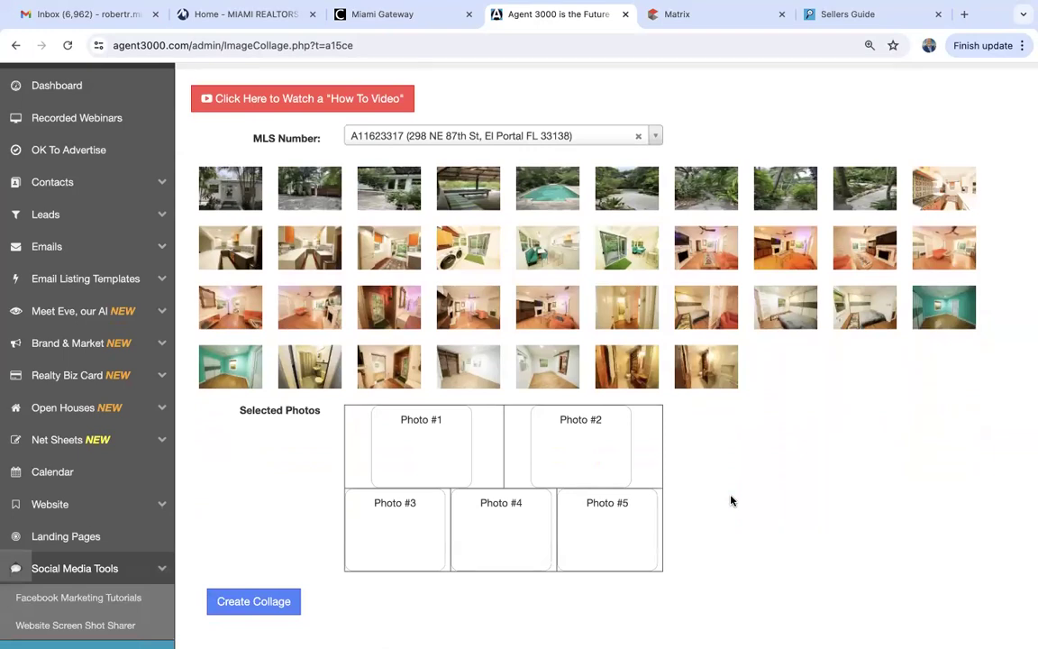
Fill the five collage slots: front and side exteriors, two living-room shots, and the pool.
{"action": "left_click_drag", "start_coordinate": [223, 172], "coordinate": [436, 445]}
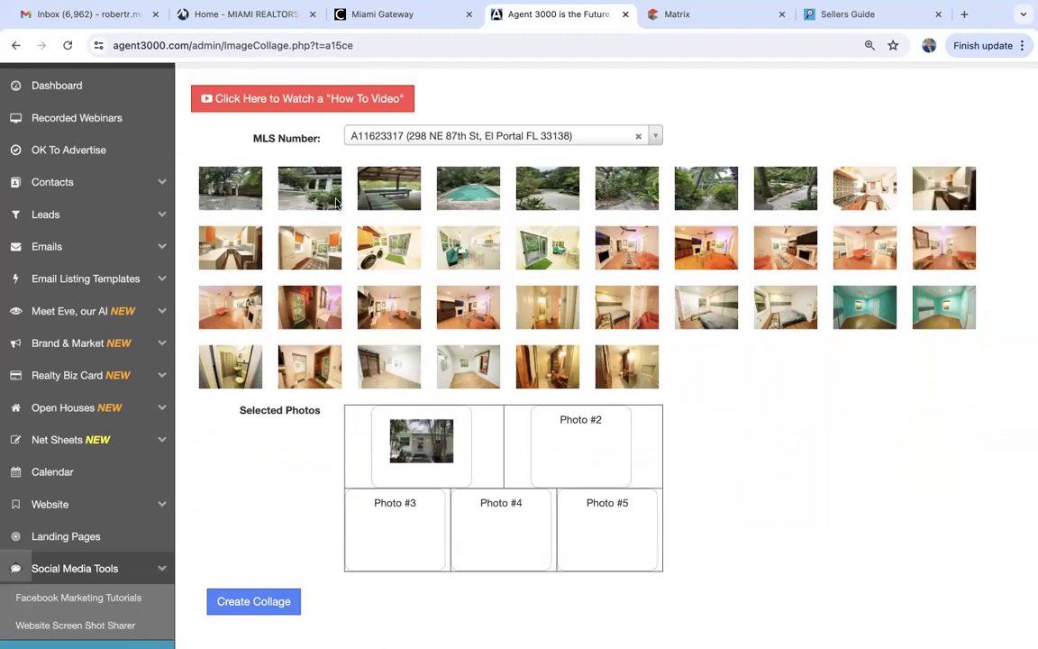
{"action": "left_click_drag", "start_coordinate": [243, 193], "coordinate": [577, 437]}
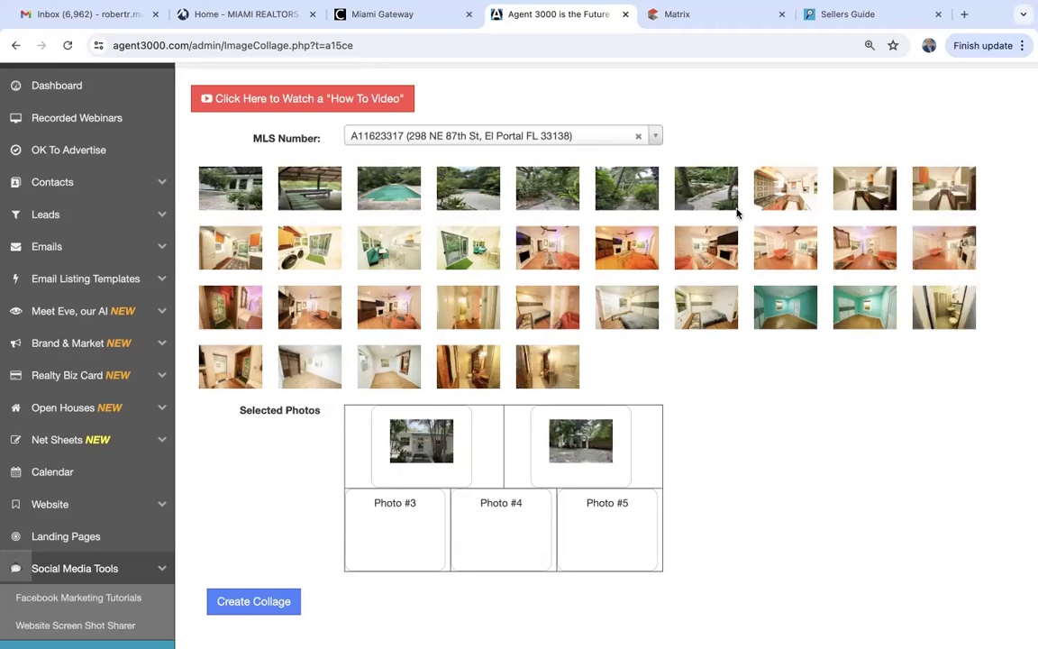
{"action": "left_click_drag", "start_coordinate": [360, 178], "coordinate": [599, 528]}
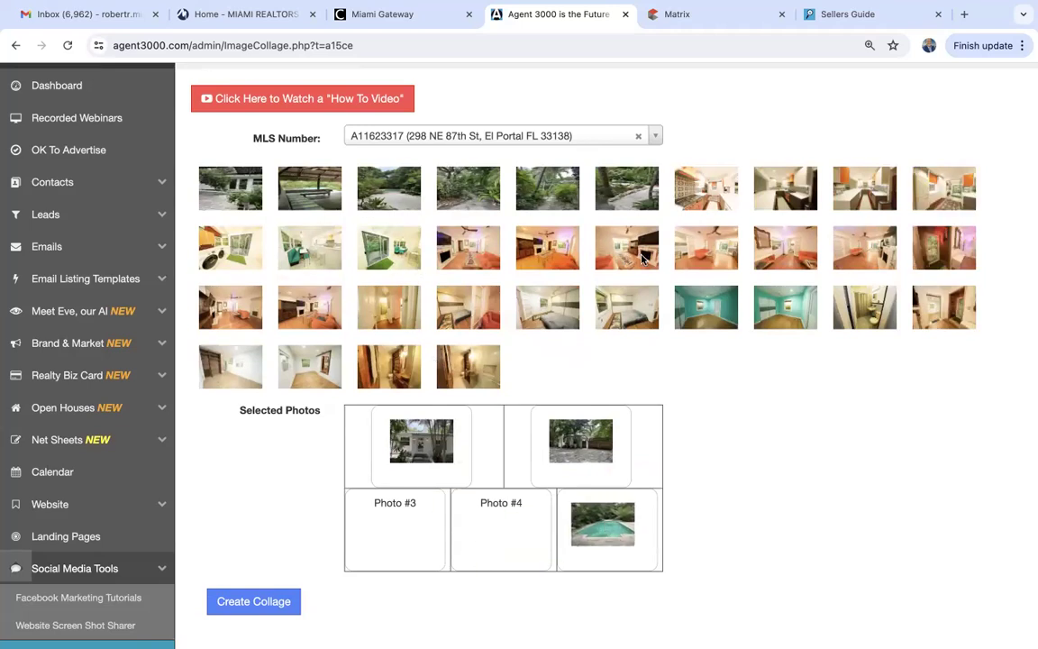
{"action": "left_click_drag", "start_coordinate": [602, 241], "coordinate": [406, 531]}
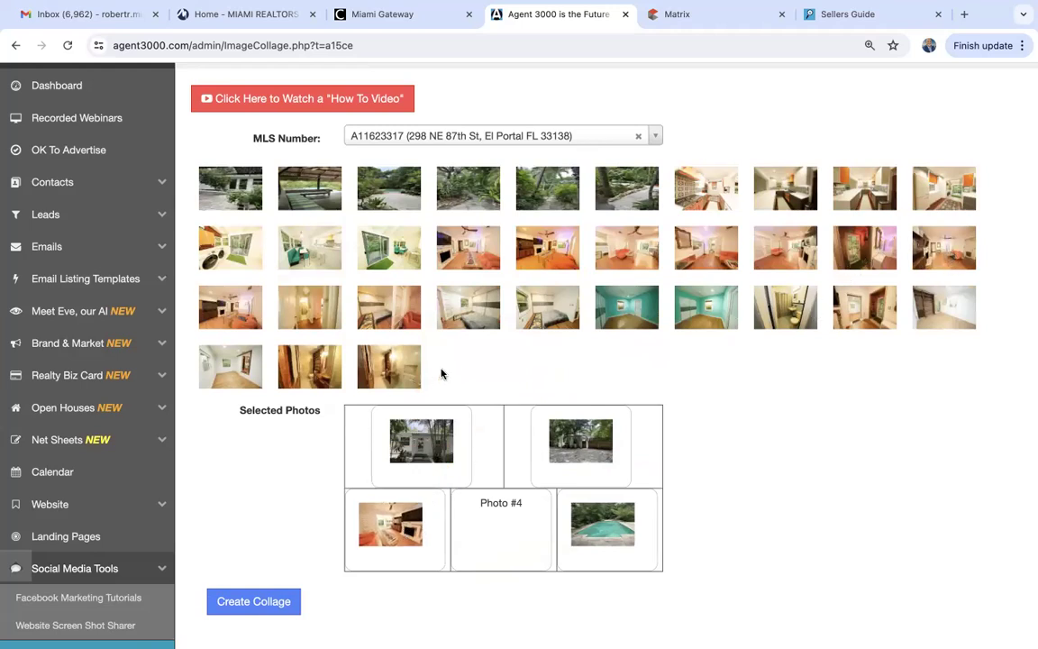
{"action": "left_click_drag", "start_coordinate": [233, 313], "coordinate": [497, 541]}
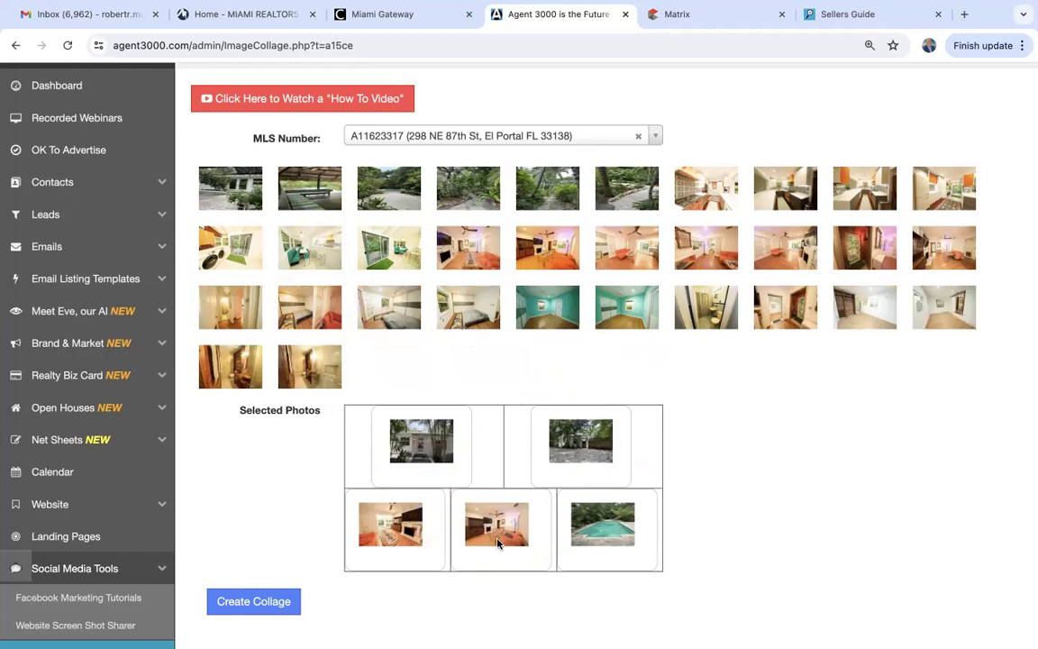
Generate the collage from the five placed photos.
{"action": "left_click", "coordinate": [245, 607]}
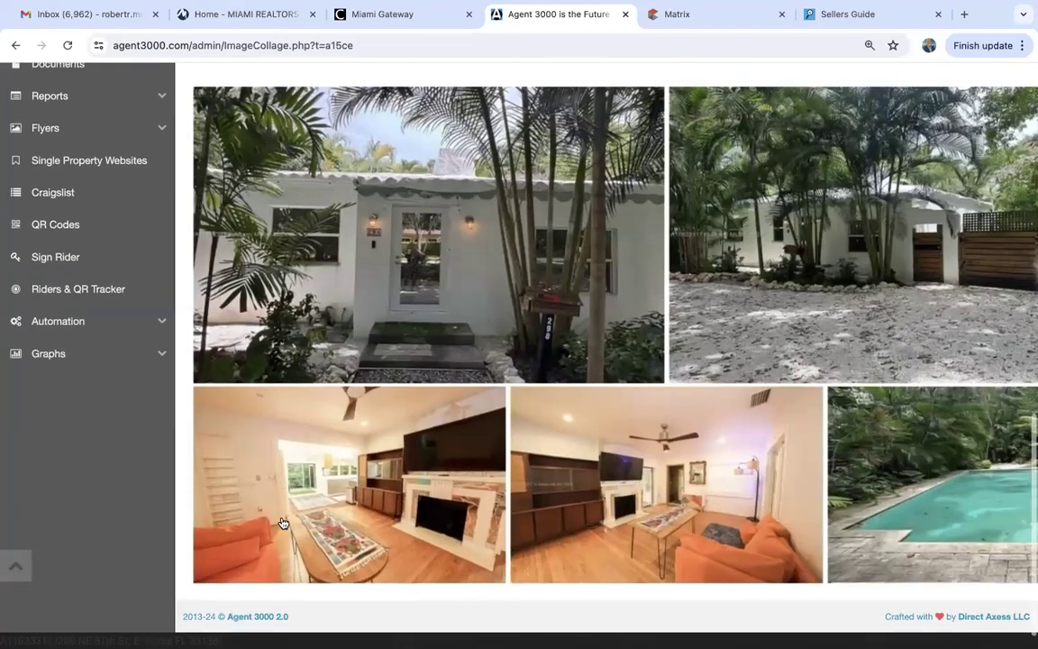
{"action": "scroll", "coordinate": [282, 523], "scroll_direction": "right", "scroll_amount": 1}
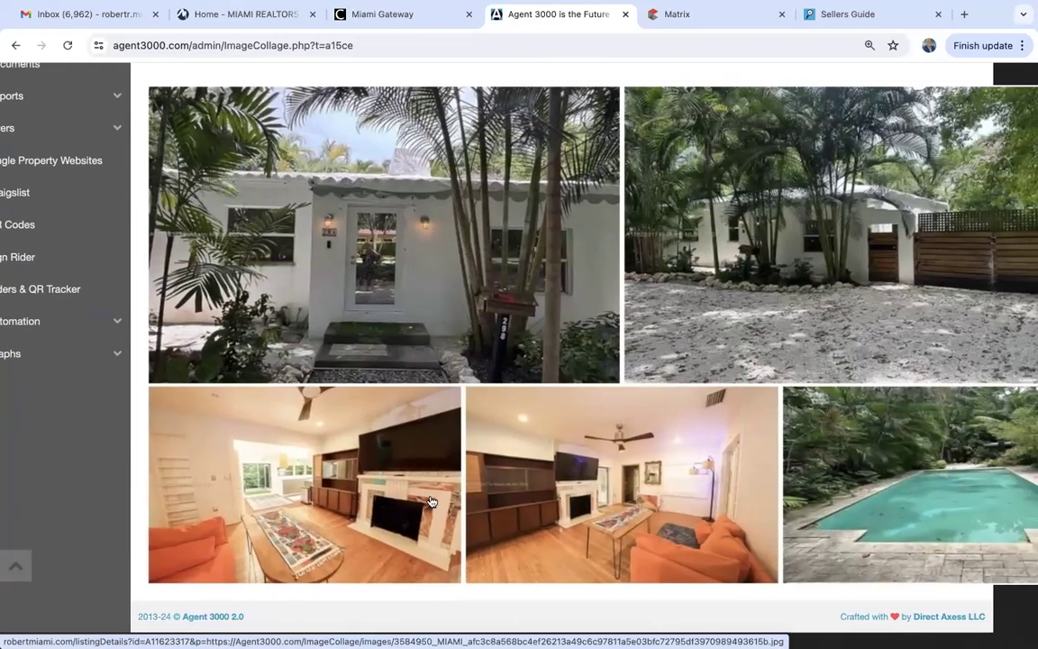
{"action": "scroll", "coordinate": [505, 491], "scroll_direction": "up", "scroll_amount": 5}
{"action": "scroll", "coordinate": [514, 488], "scroll_direction": "up", "scroll_amount": 2}
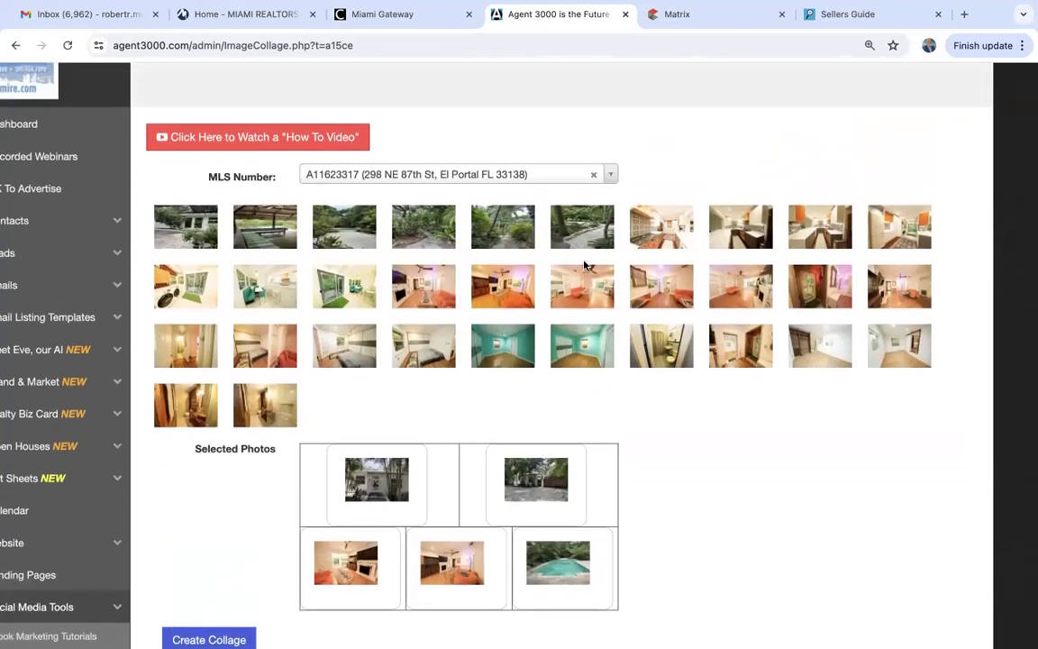
Put the kitchen photo in slot 3, regenerate the collage, and share it to Facebook.
{"action": "left_click_drag", "start_coordinate": [656, 222], "coordinate": [339, 566]}
{"action": "left_click", "coordinate": [209, 639]}
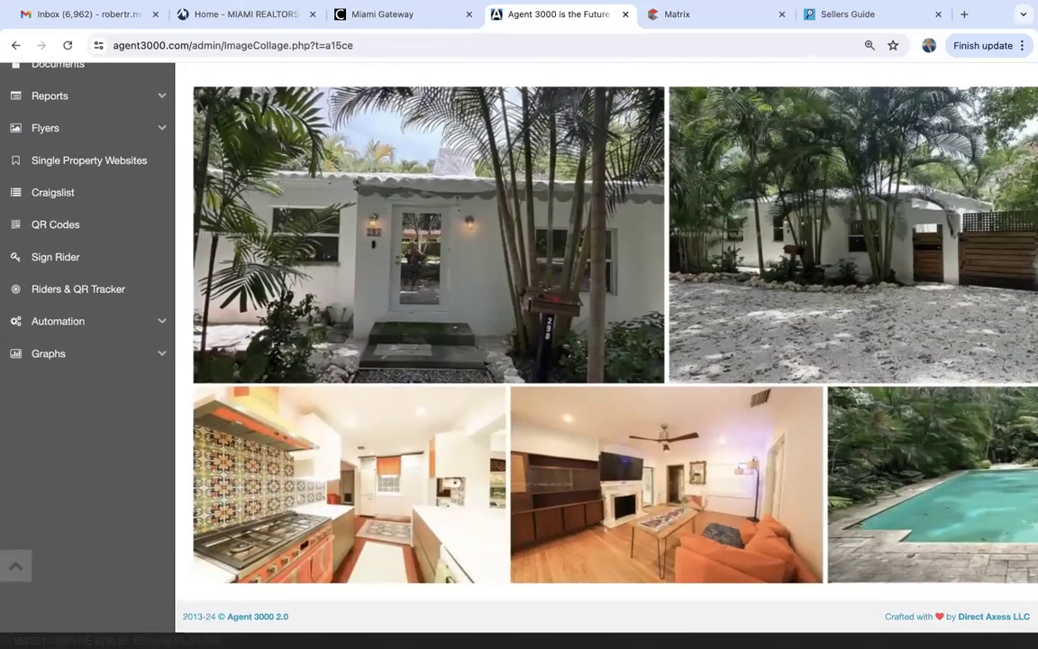
{"action": "scroll", "coordinate": [212, 209], "scroll_direction": "up", "scroll_amount": 3}
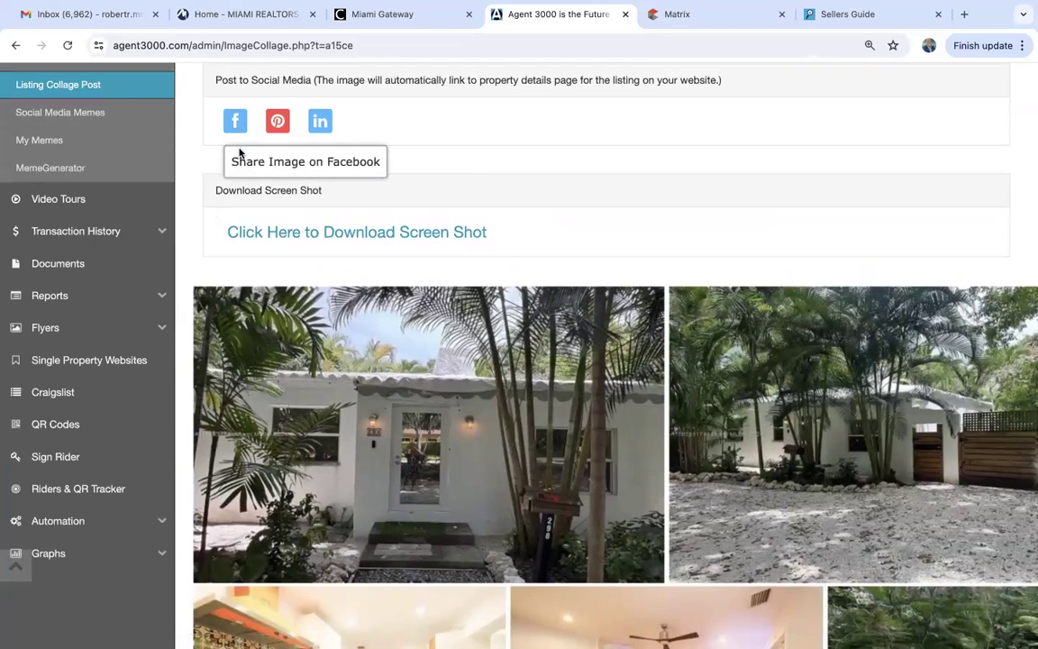
{"action": "left_click", "coordinate": [235, 119]}
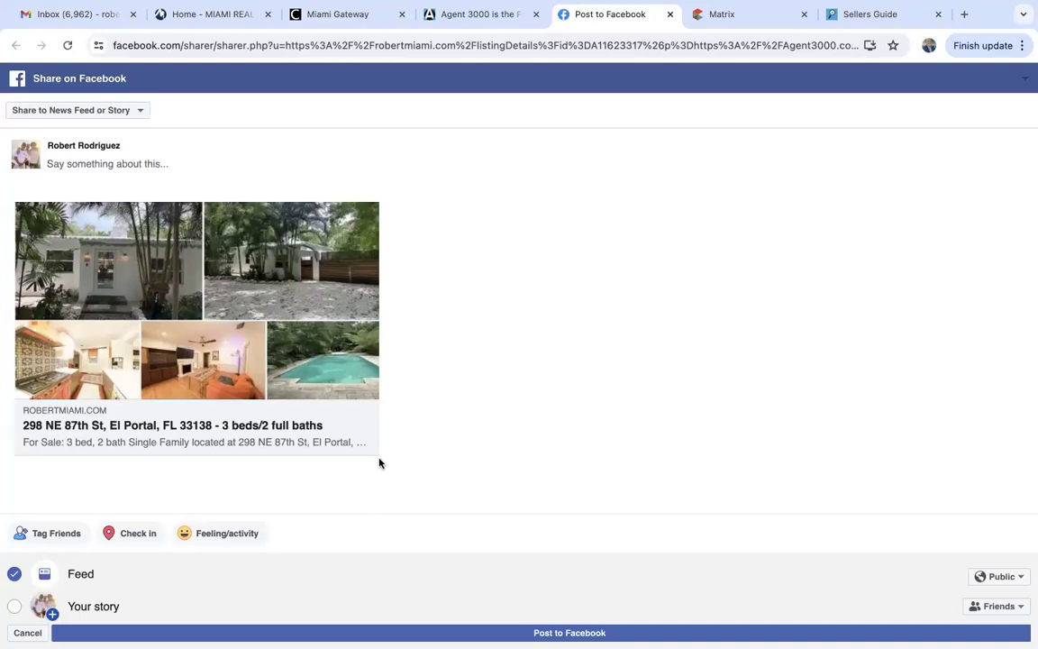
{"action": "left_click", "coordinate": [89, 163]}
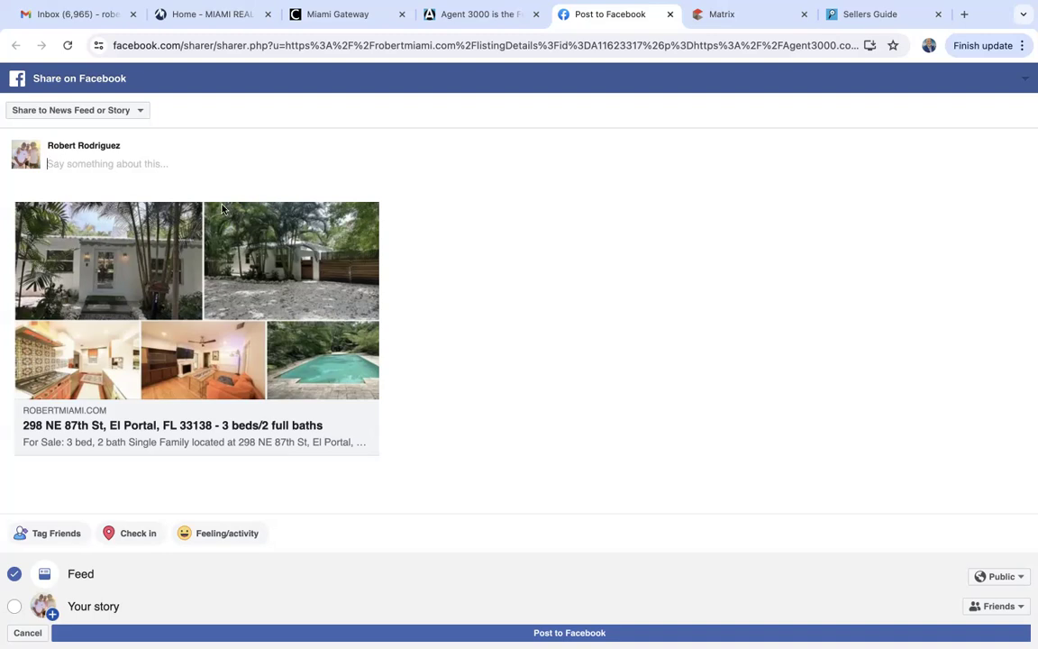
Return to the Listing Collage page and scroll down to the social sharing icons.
{"action": "left_click", "coordinate": [479, 12]}
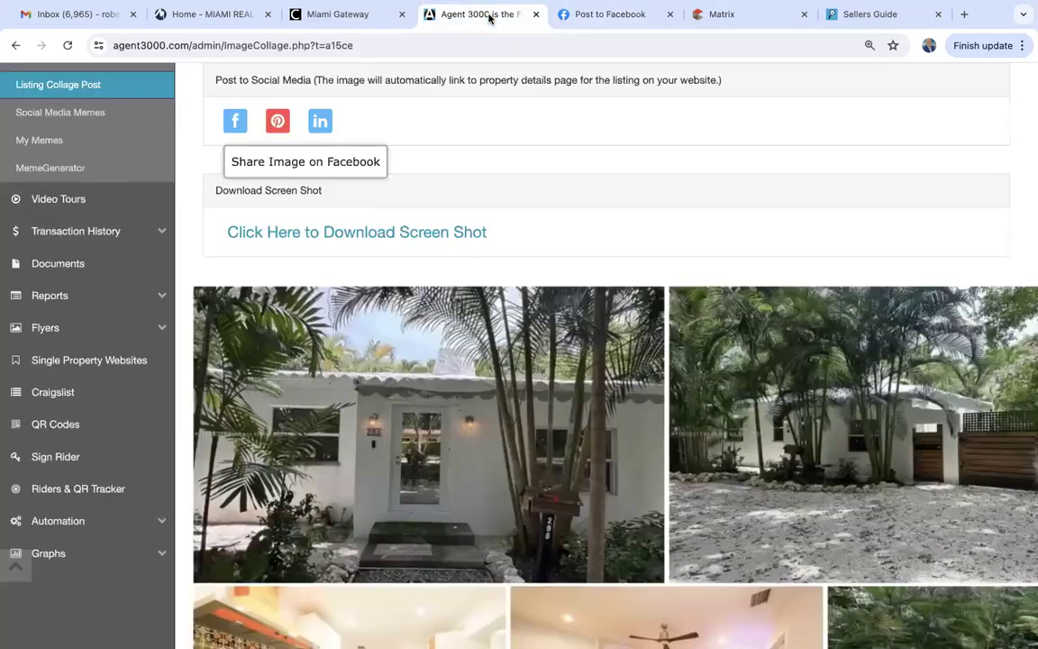
{"action": "scroll", "coordinate": [76, 180], "scroll_direction": "up", "scroll_amount": 2}
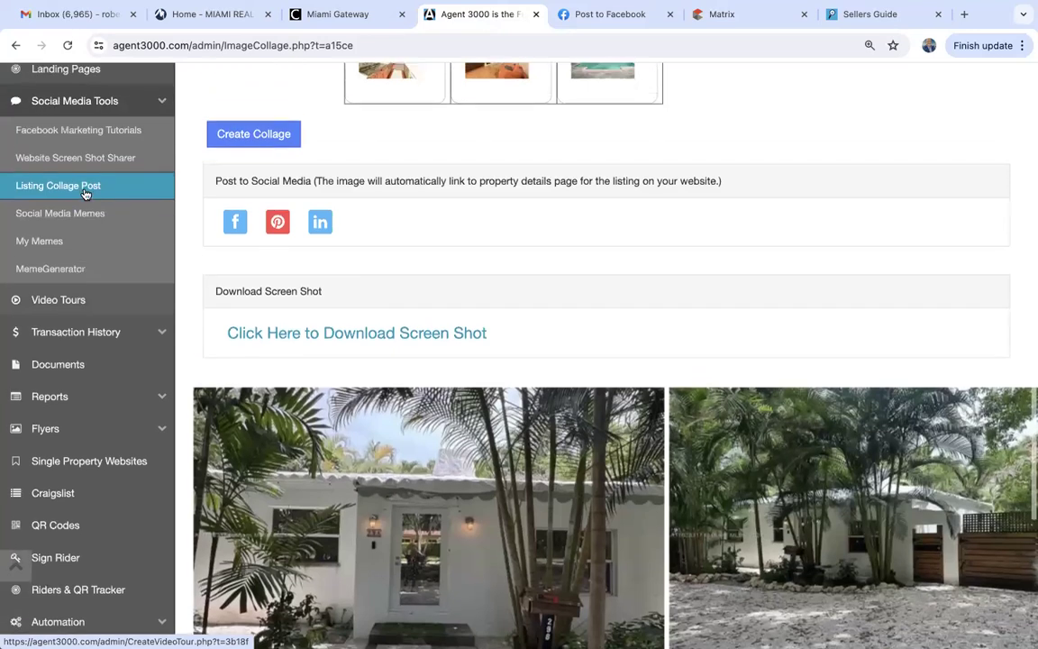
{"action": "scroll", "coordinate": [68, 202], "scroll_direction": "up", "scroll_amount": 5}
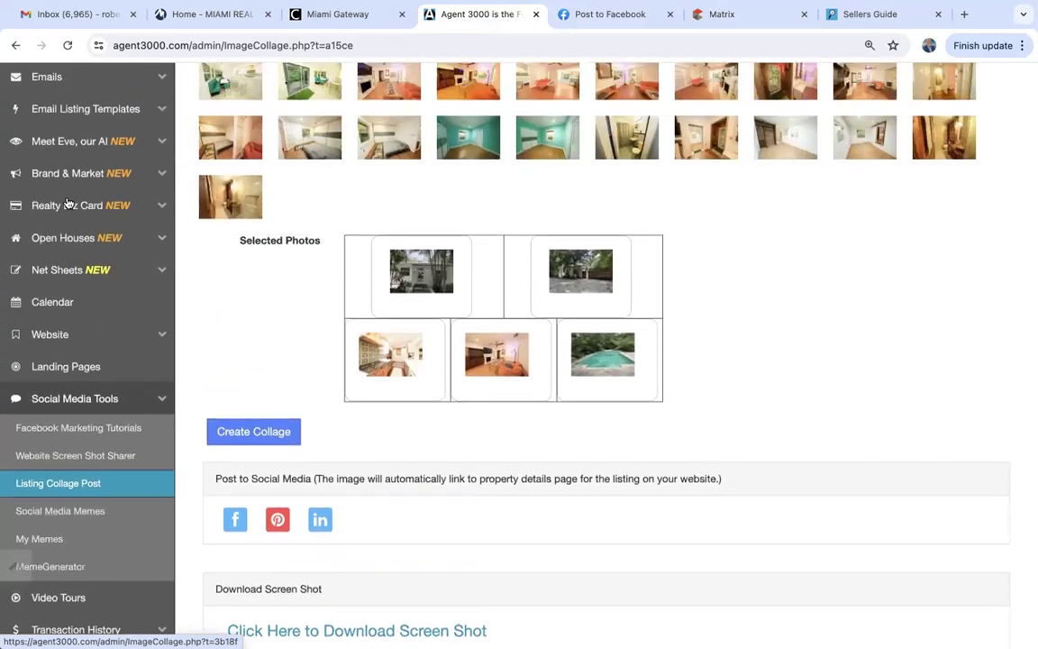
{"action": "scroll", "coordinate": [68, 203], "scroll_direction": "up", "scroll_amount": 2}
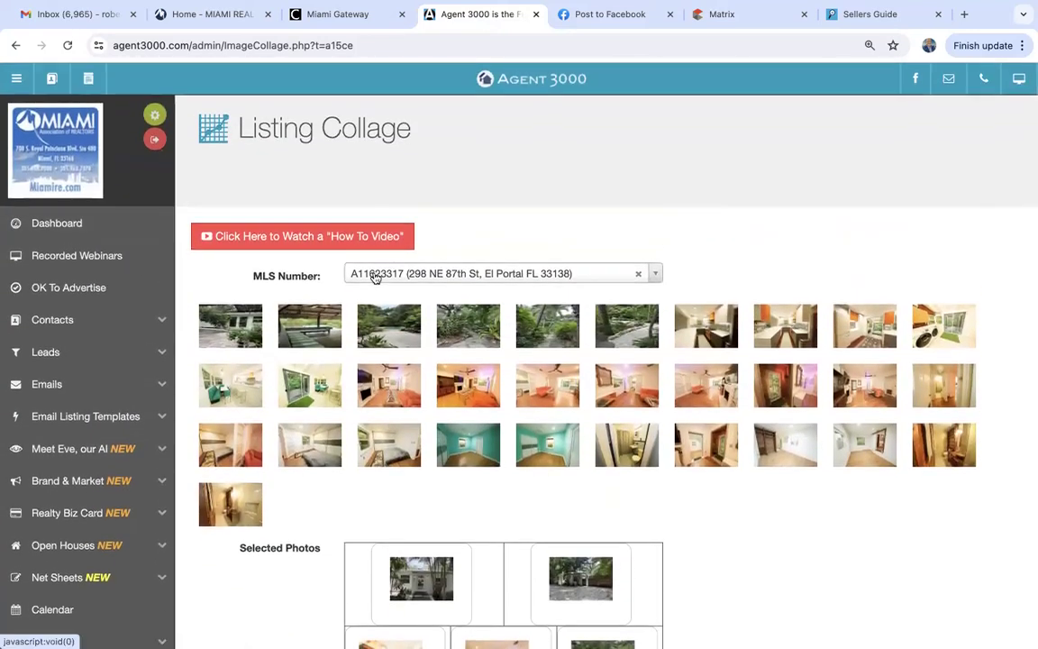
{"action": "scroll", "coordinate": [313, 376], "scroll_direction": "down", "scroll_amount": 3}
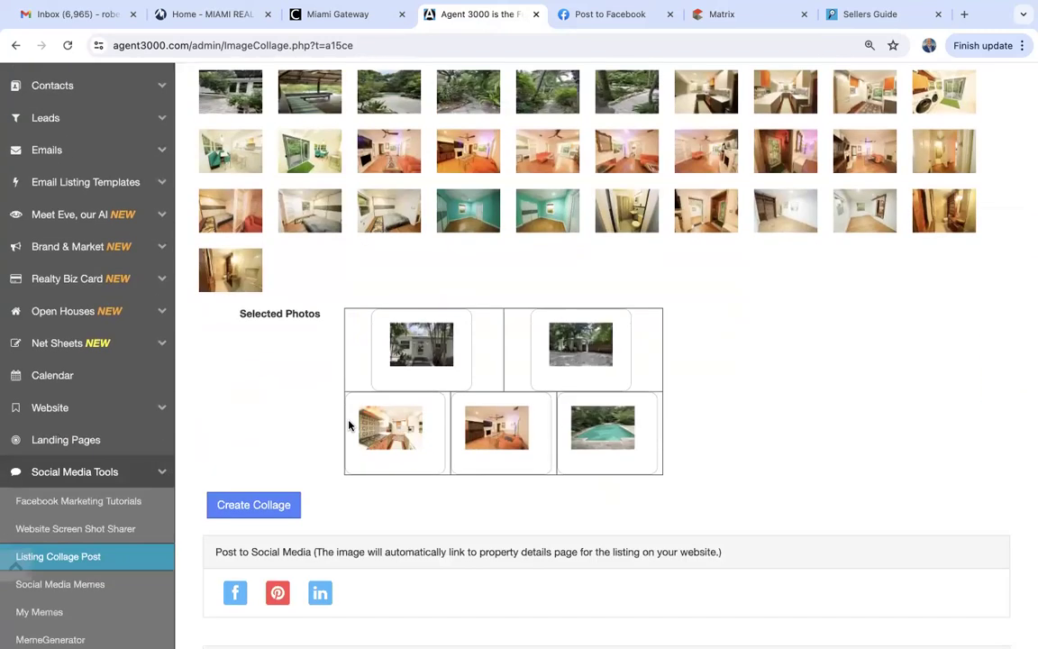
{"action": "scroll", "coordinate": [589, 476], "scroll_direction": "down", "scroll_amount": 1}
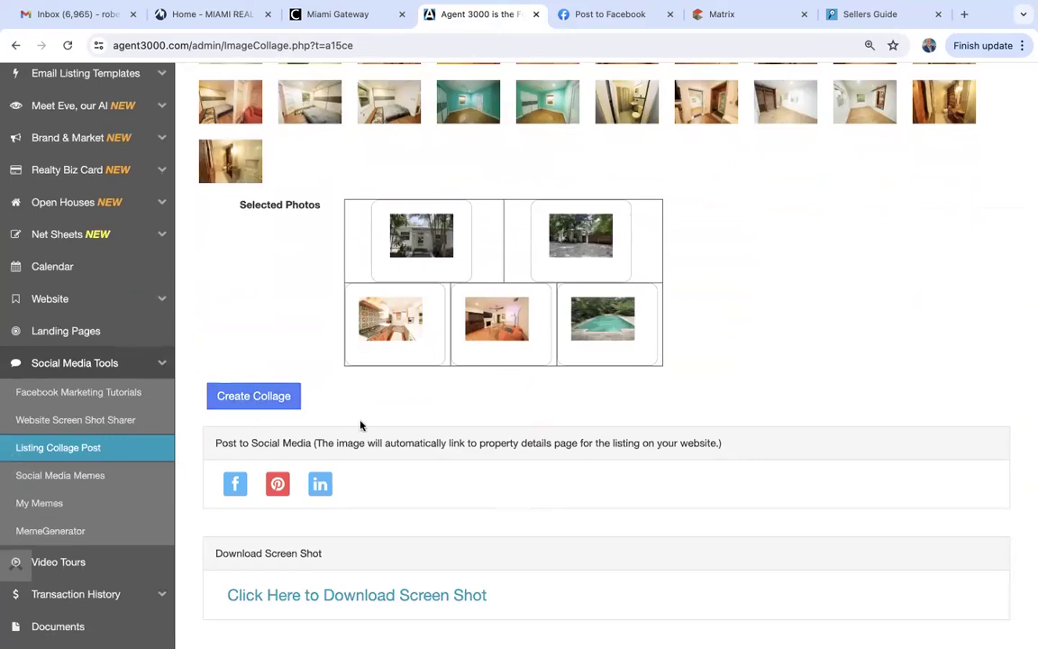
{"action": "scroll", "coordinate": [386, 436], "scroll_direction": "down", "scroll_amount": 2}
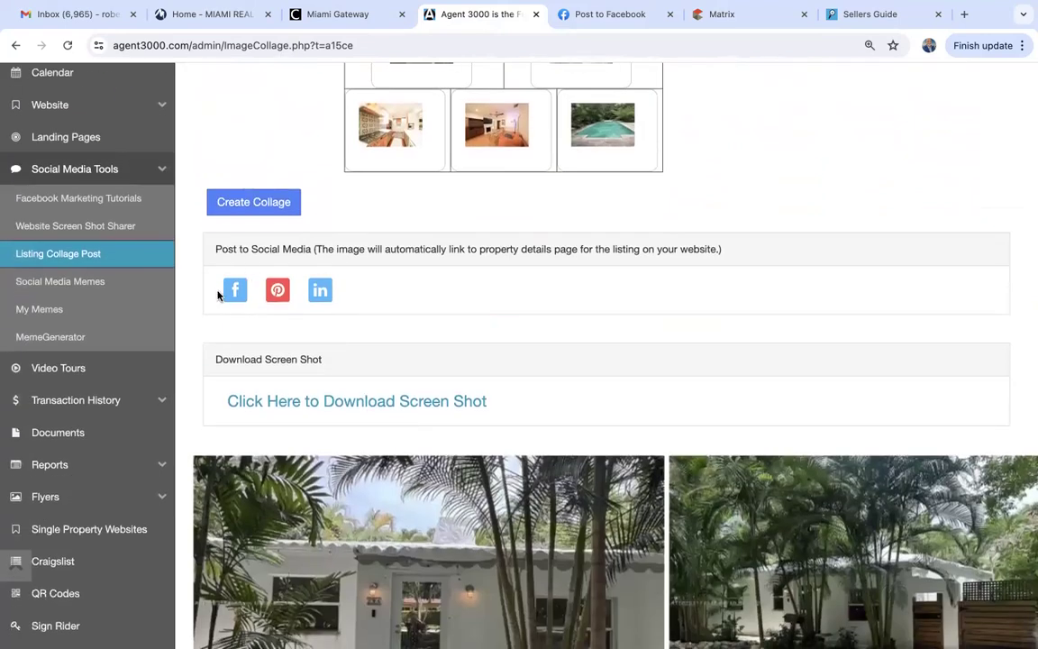
{"action": "scroll", "coordinate": [239, 300], "scroll_direction": "down", "scroll_amount": 1}
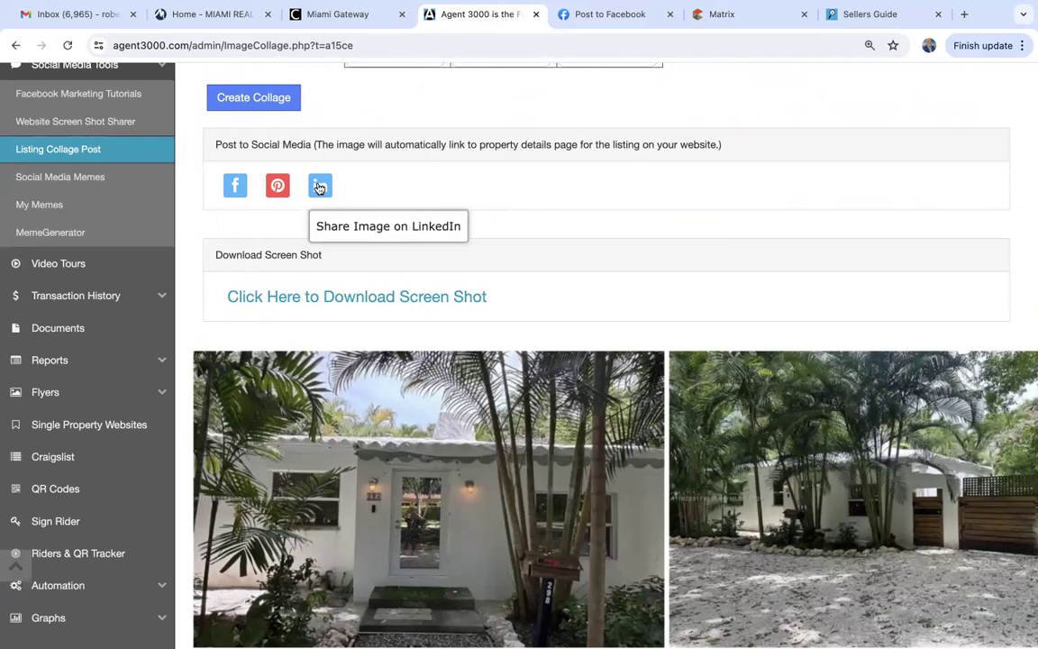
{"action": "scroll", "coordinate": [371, 402], "scroll_direction": "down", "scroll_amount": 3}
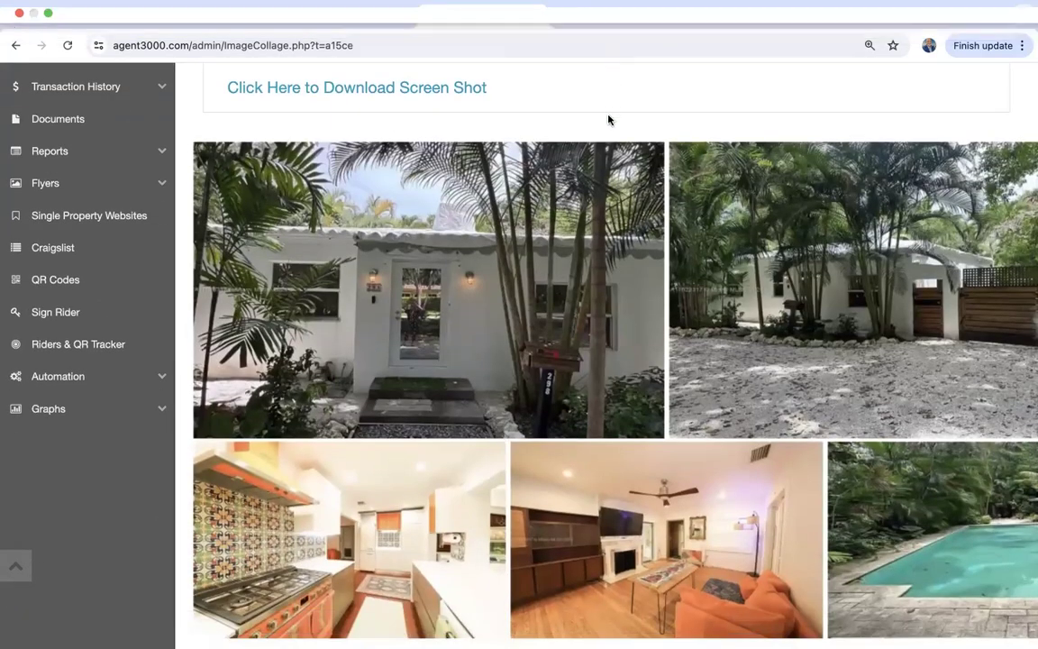
Recheck the Facebook share preview, then come back to the collage page.
{"action": "left_click", "coordinate": [614, 15]}
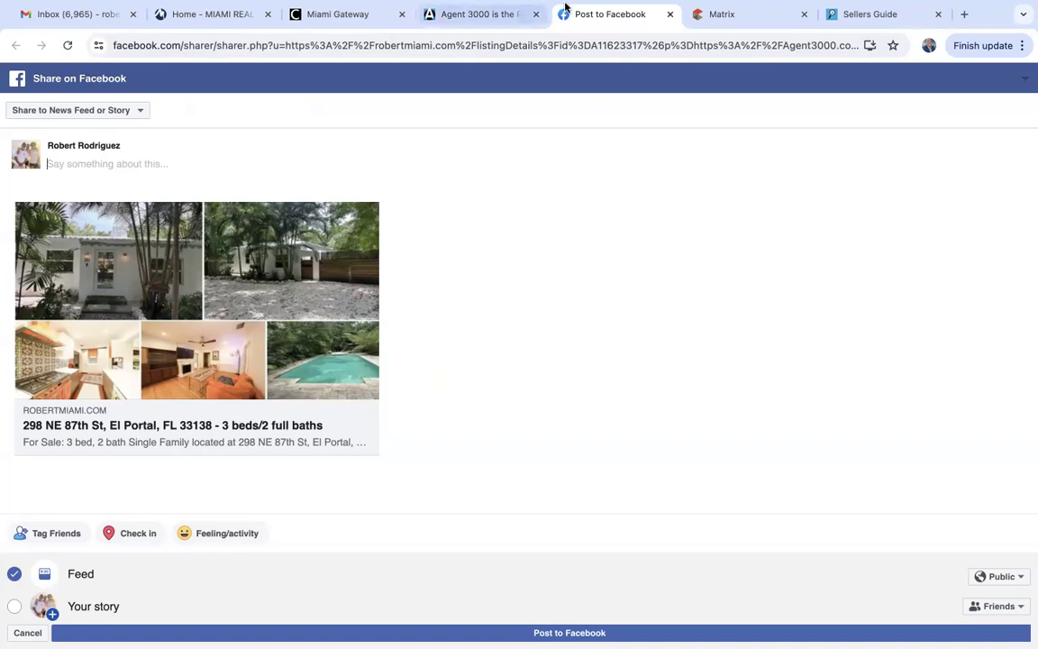
{"action": "left_click", "coordinate": [490, 20]}
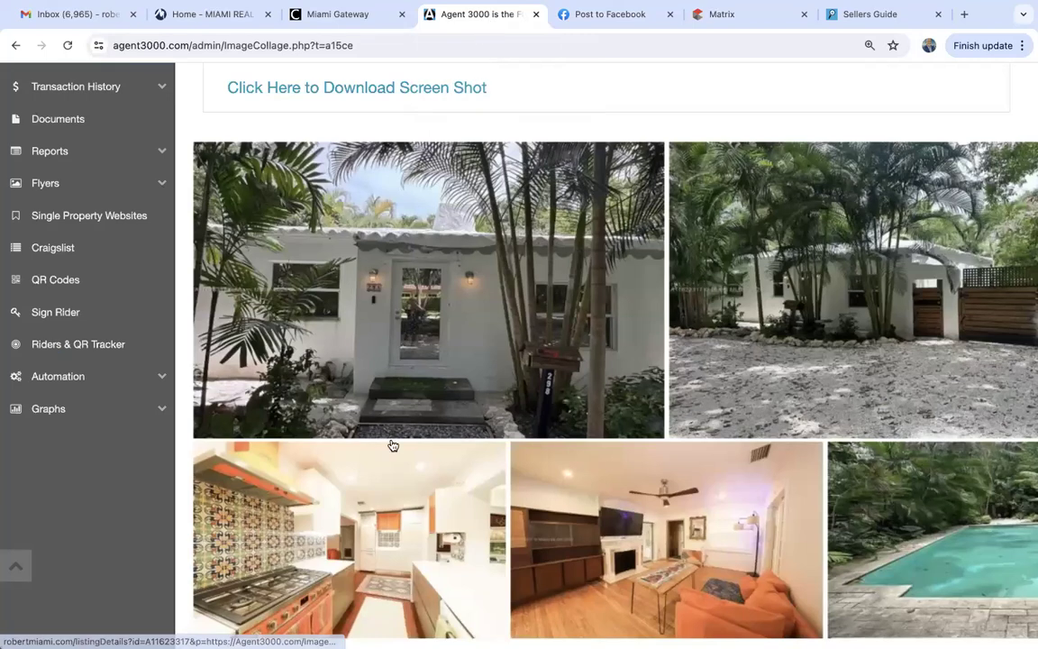
{"action": "scroll", "coordinate": [393, 445], "scroll_direction": "down", "scroll_amount": 1}
{"action": "scroll", "coordinate": [393, 446], "scroll_direction": "up", "scroll_amount": 5}
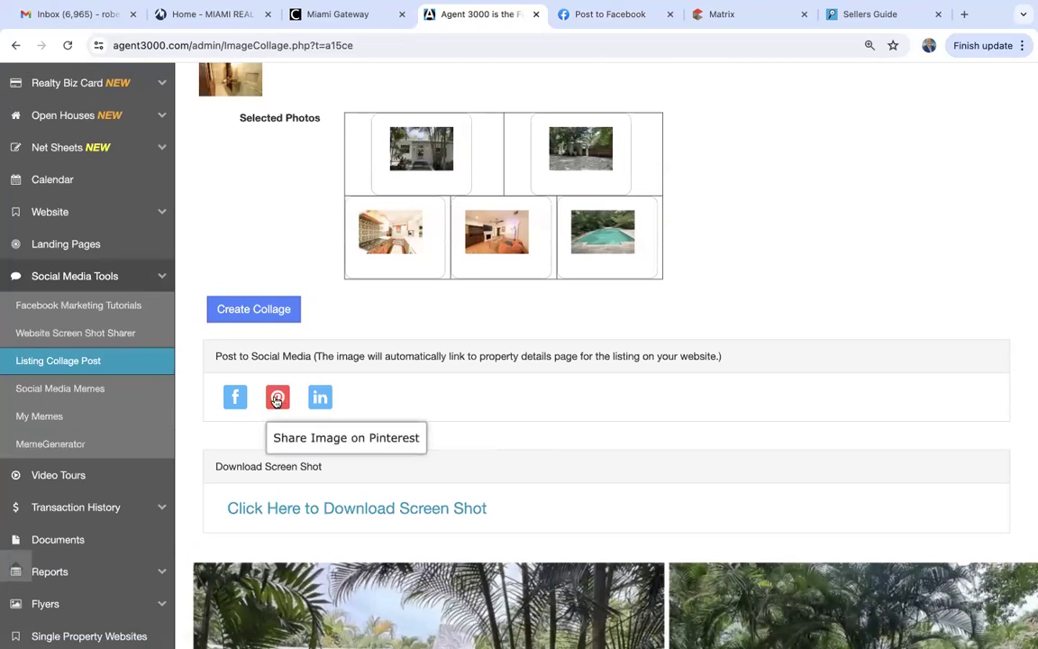
Start a LinkedIn share of the collage, discard the post, and return to Agent 3000.
{"action": "left_click", "coordinate": [320, 398]}
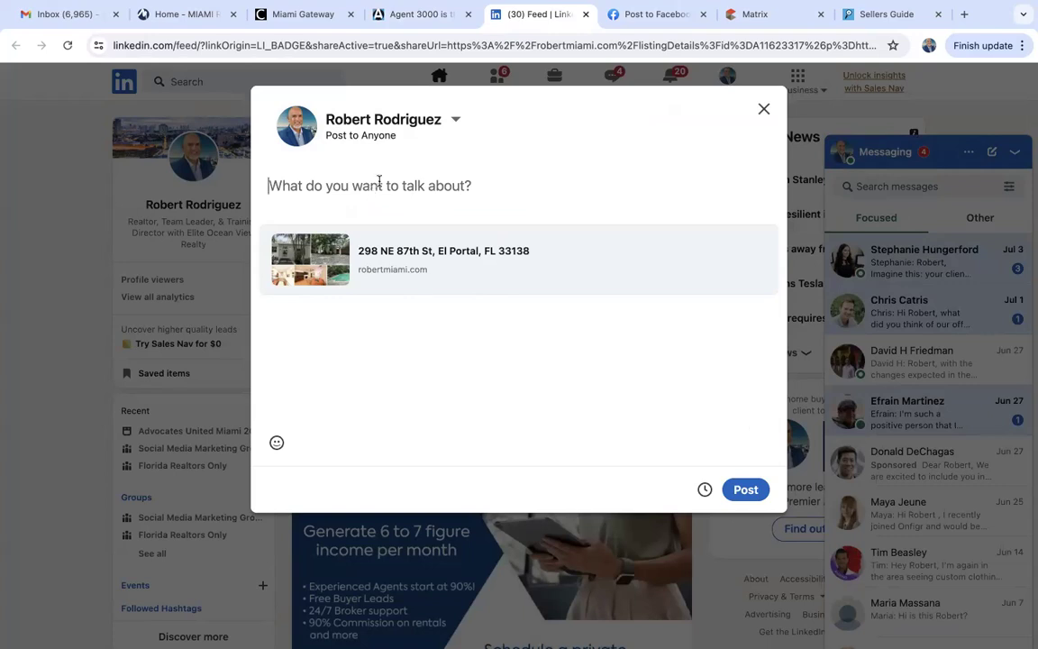
{"action": "left_click", "coordinate": [765, 110]}
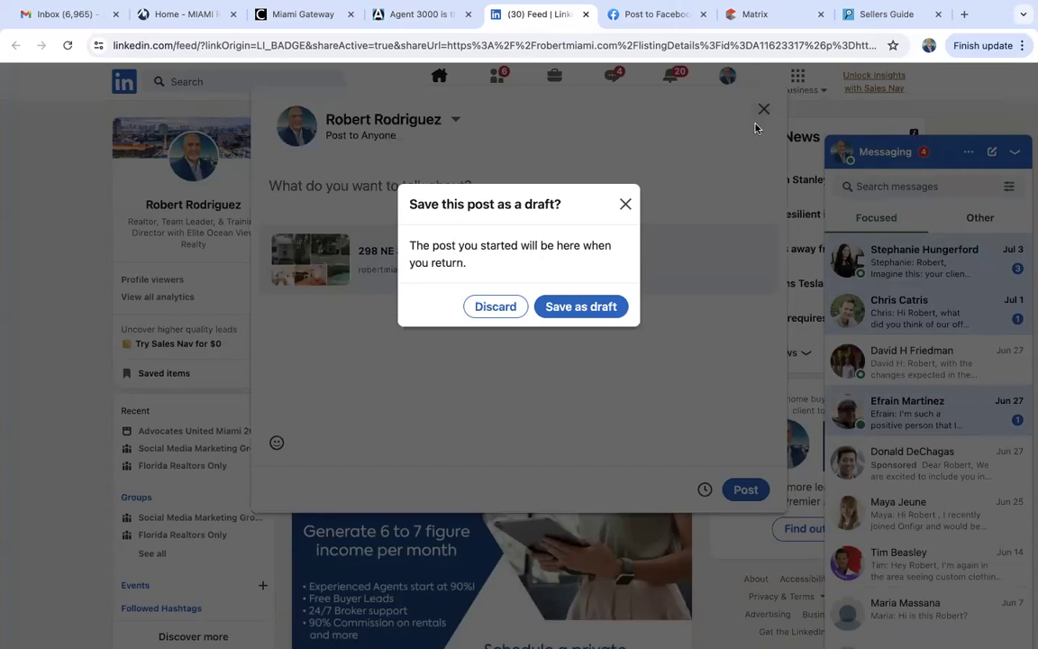
{"action": "left_click", "coordinate": [495, 307]}
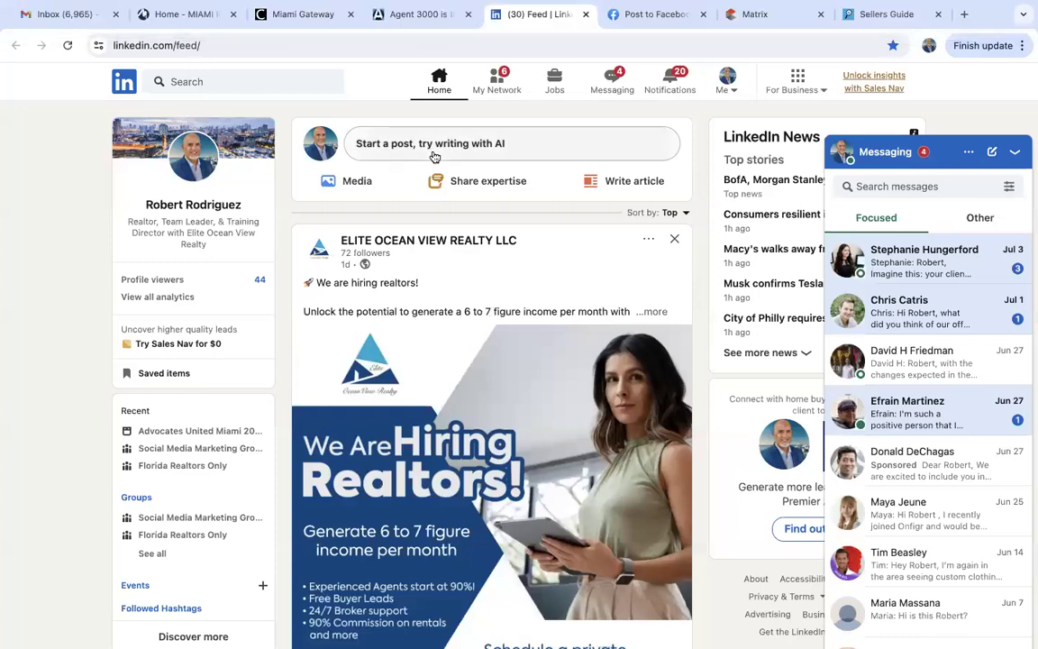
{"action": "left_click", "coordinate": [401, 15]}
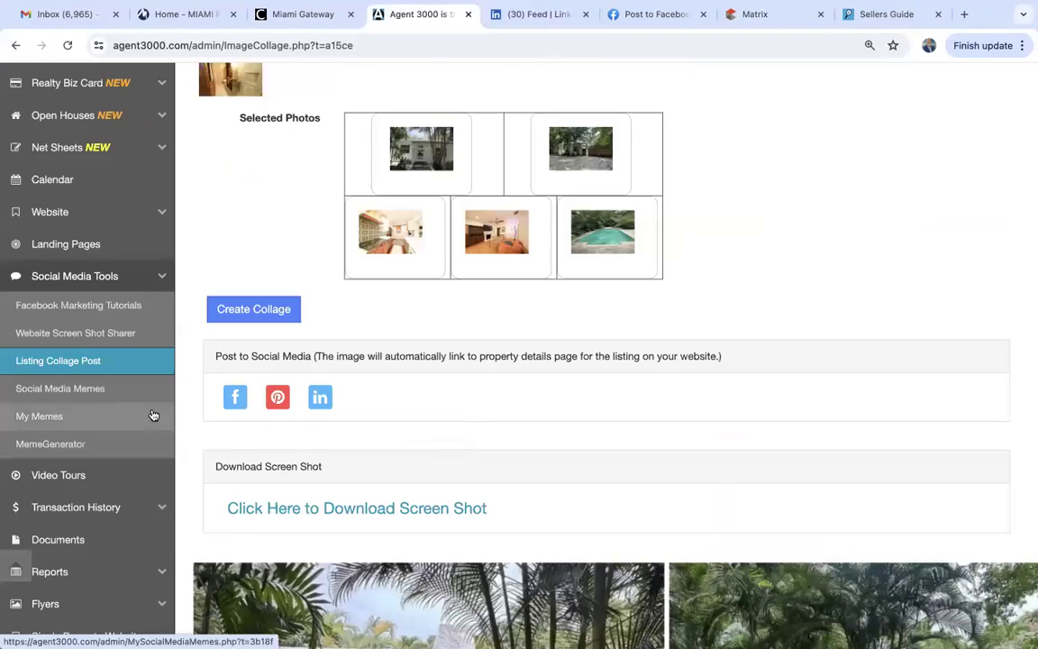
Open the 10 Photo Flyer form from the sidebar's Flyers section.
{"action": "scroll", "coordinate": [188, 426], "scroll_direction": "down", "scroll_amount": 4}
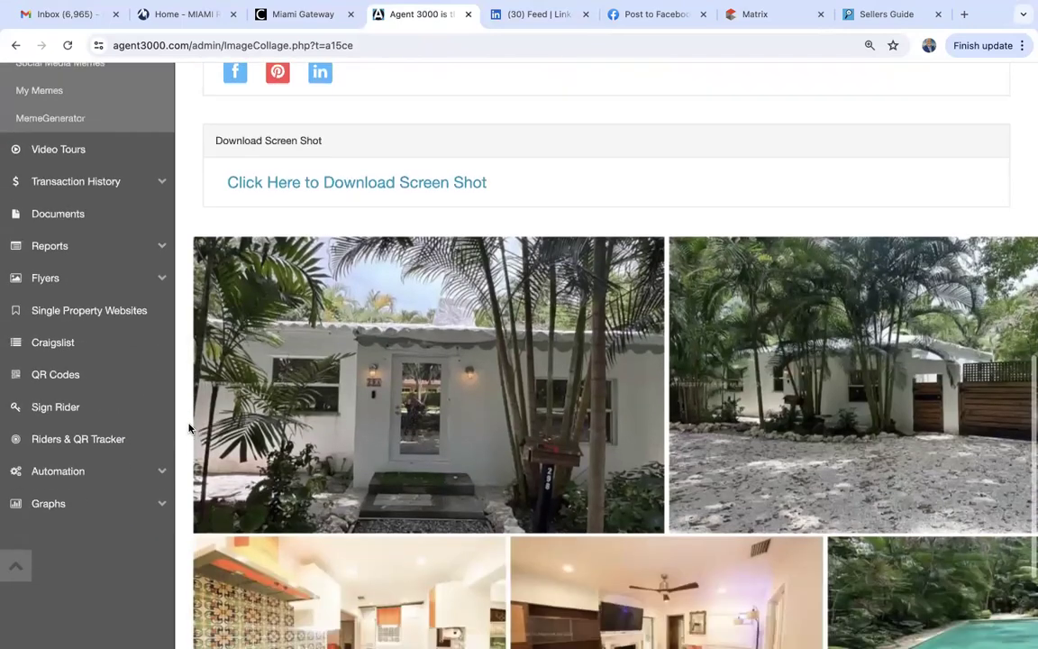
{"action": "left_click", "coordinate": [53, 269]}
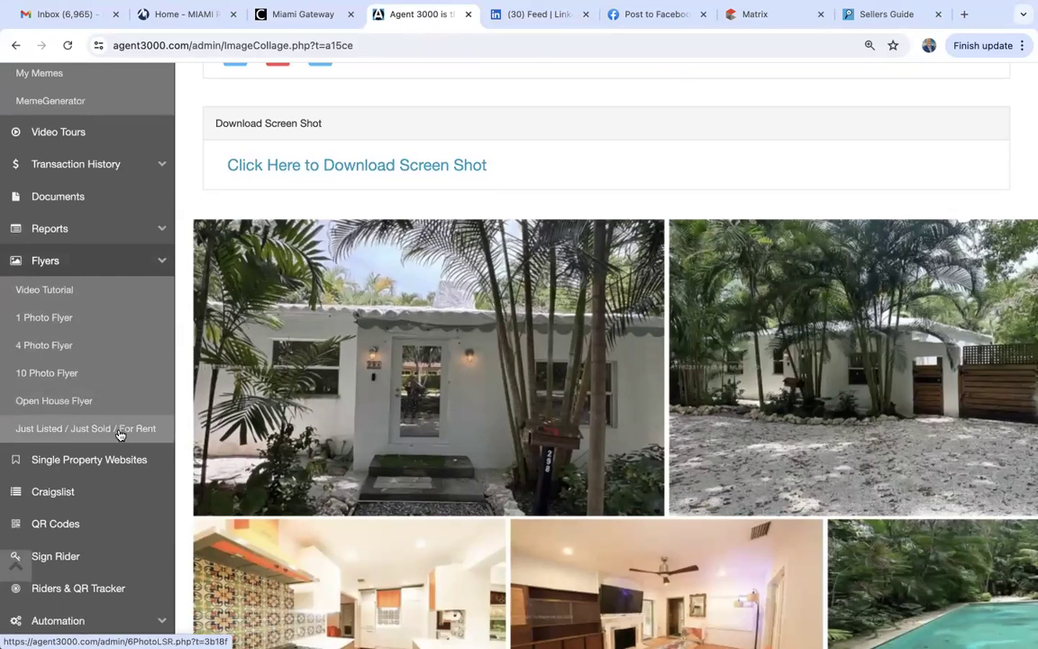
{"action": "left_click", "coordinate": [51, 377]}
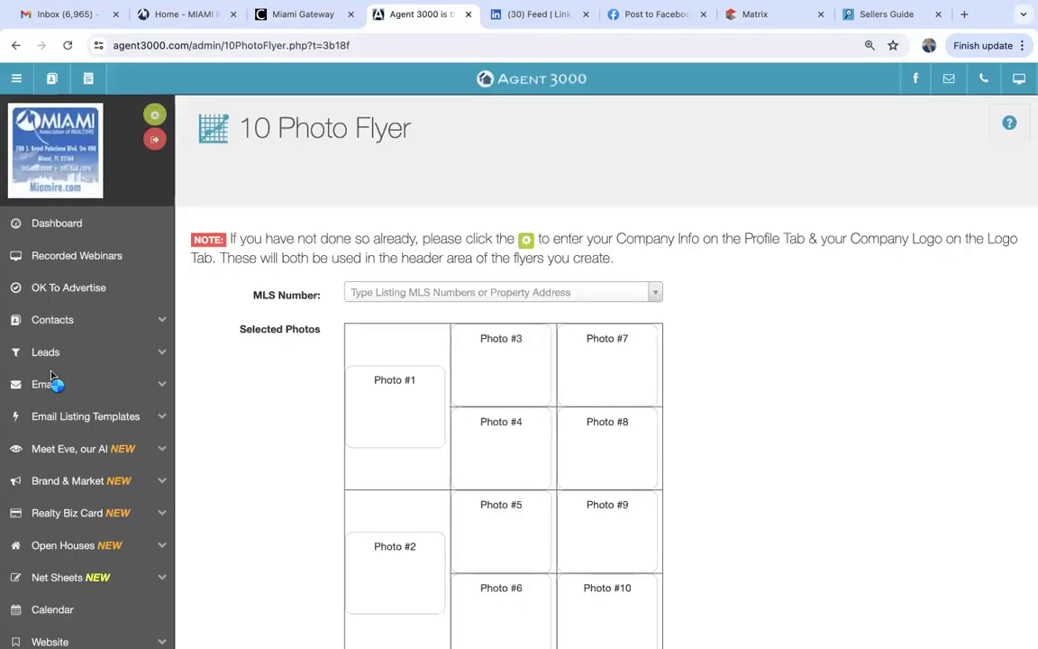
{"action": "left_click", "coordinate": [354, 294]}
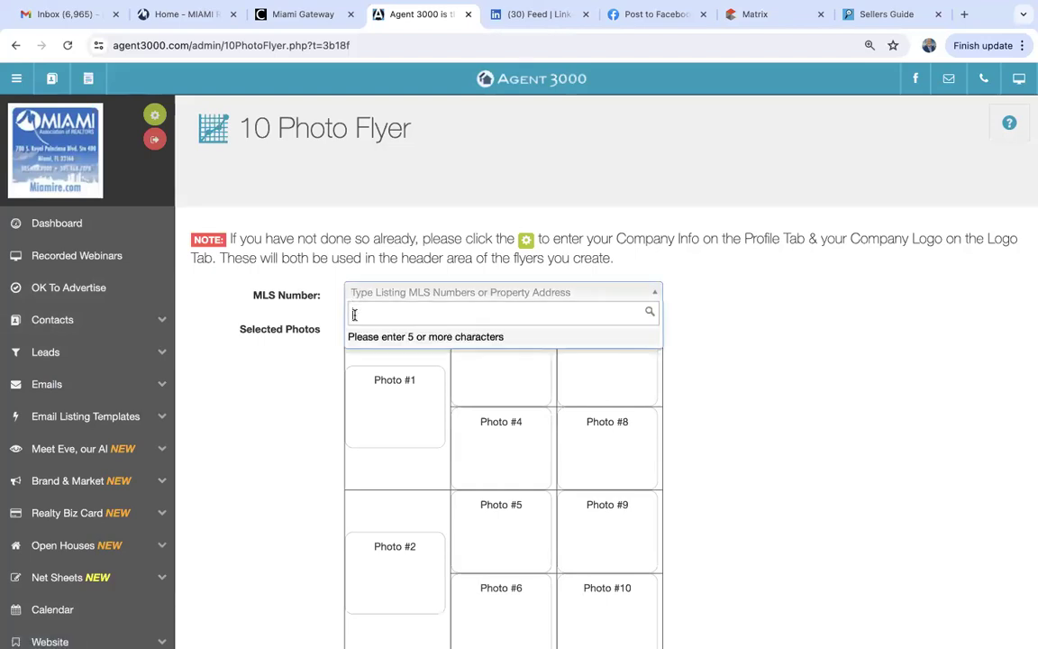
{"action": "type", "text": "A11623317"}
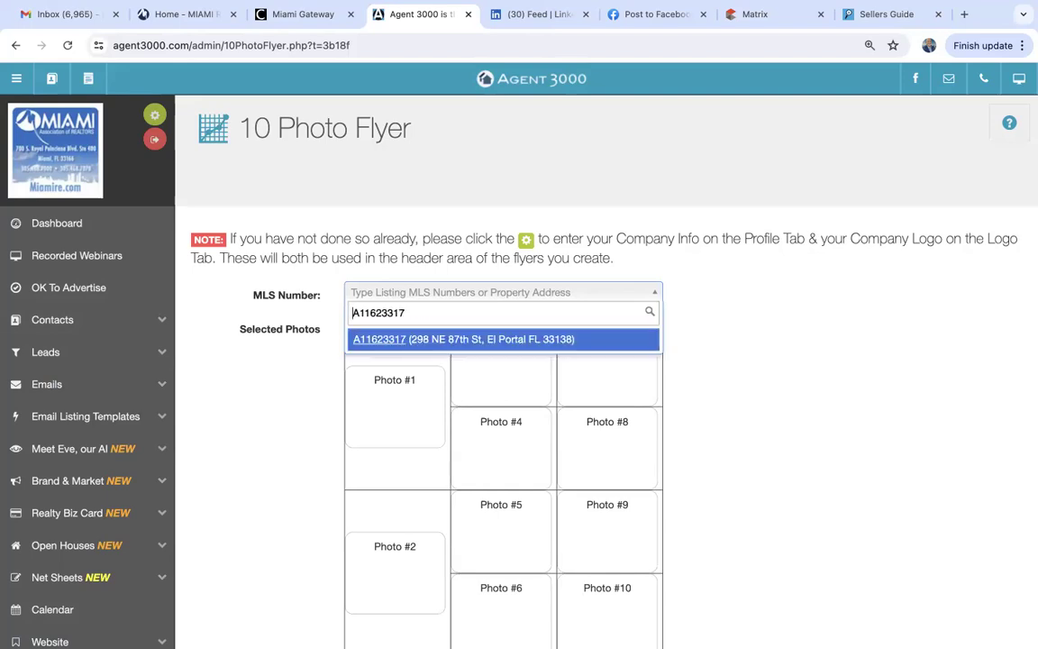
{"action": "left_click", "coordinate": [378, 339]}
{"action": "left_click", "coordinate": [297, 252]}
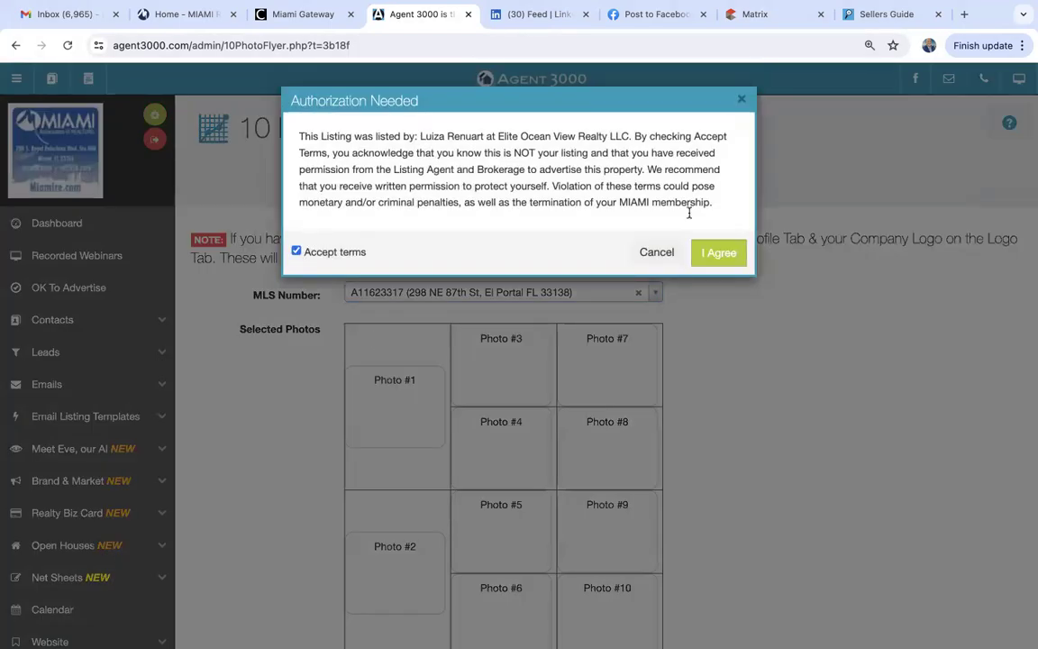
{"action": "left_click", "coordinate": [718, 252]}
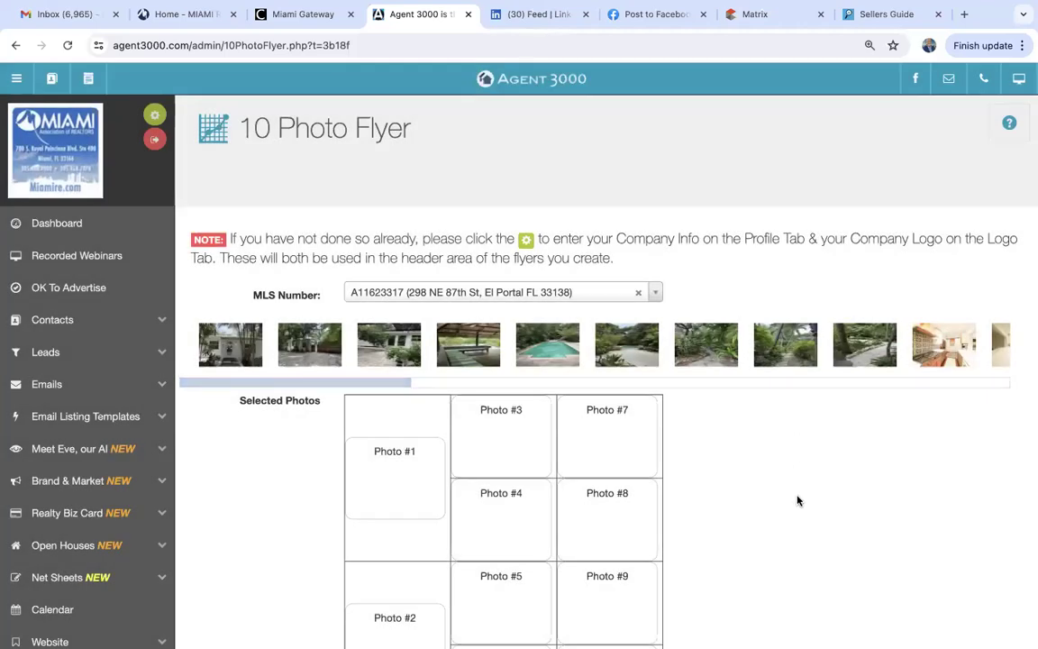
{"action": "scroll", "coordinate": [797, 500], "scroll_direction": "down", "scroll_amount": 5}
{"action": "scroll", "coordinate": [797, 500], "scroll_direction": "up", "scroll_amount": 1}
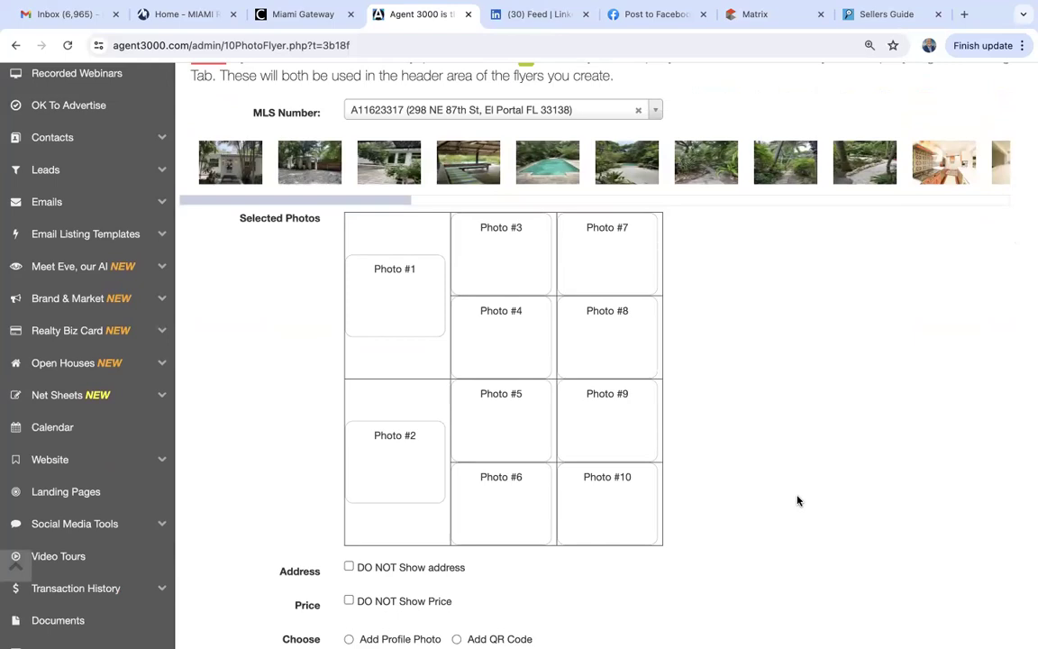
Fill Photo #1–#10 with the front exterior, white house, pool, kitchen, green room and living room photos.
{"action": "left_click_drag", "start_coordinate": [230, 162], "coordinate": [393, 292]}
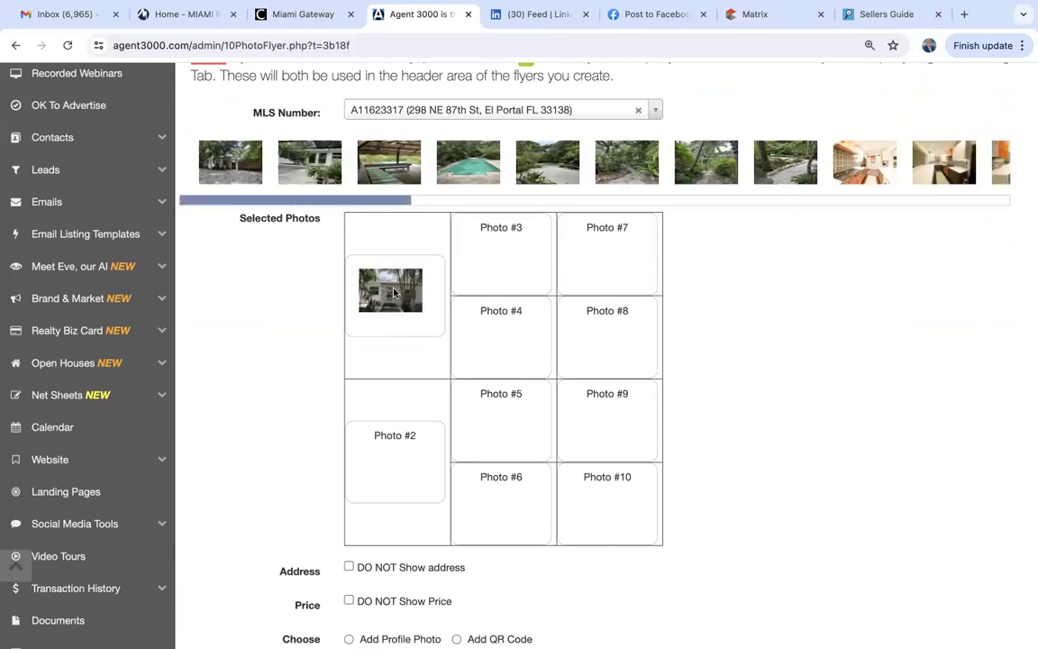
{"action": "left_click_drag", "start_coordinate": [285, 149], "coordinate": [451, 233]}
{"action": "left_click_drag", "start_coordinate": [402, 167], "coordinate": [378, 433]}
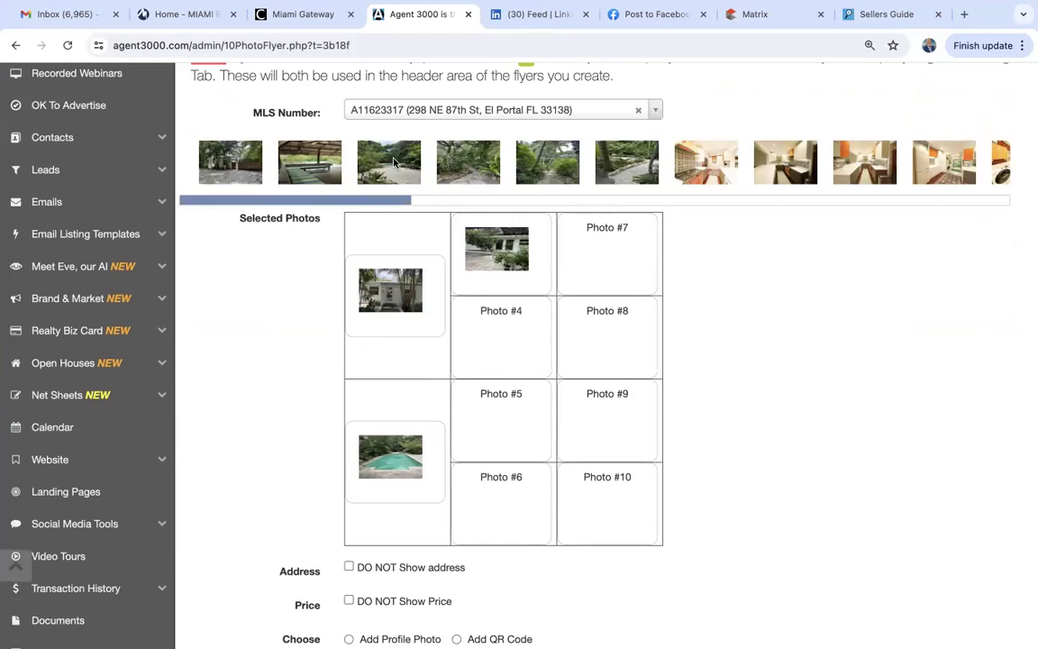
{"action": "left_click_drag", "start_coordinate": [707, 176], "coordinate": [528, 422]}
{"action": "left_click_drag", "start_coordinate": [707, 167], "coordinate": [497, 496]}
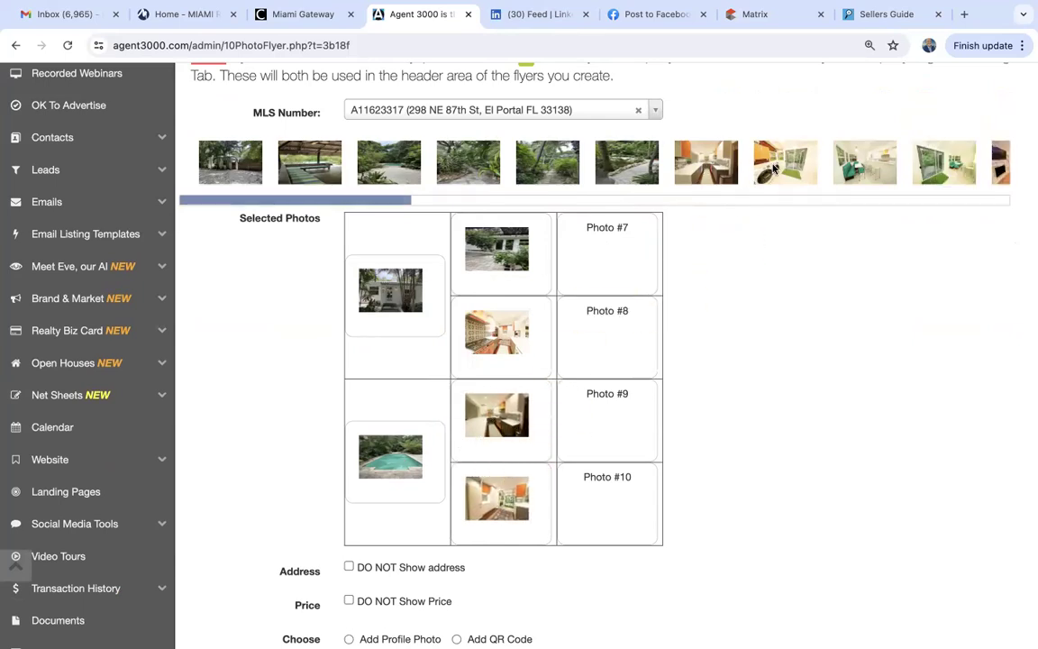
{"action": "left_click_drag", "start_coordinate": [848, 146], "coordinate": [604, 252]}
{"action": "left_click_drag", "start_coordinate": [385, 203], "coordinate": [572, 191]}
{"action": "left_click_drag", "start_coordinate": [368, 174], "coordinate": [591, 279]}
{"action": "left_click_drag", "start_coordinate": [606, 164], "coordinate": [610, 386]}
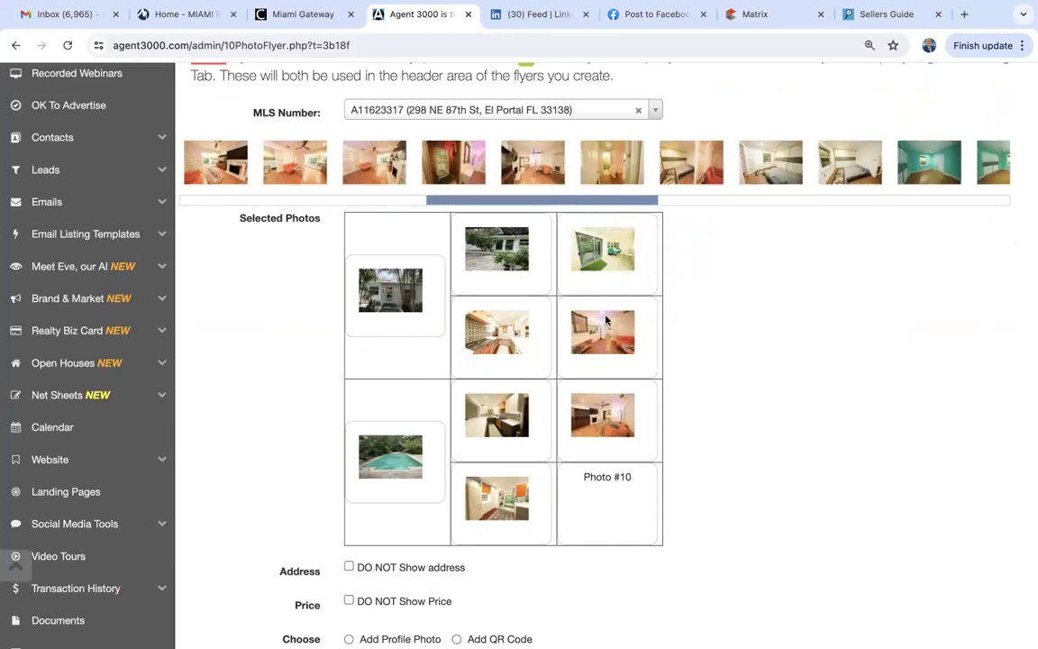
{"action": "left_click_drag", "start_coordinate": [577, 200], "coordinate": [748, 202]}
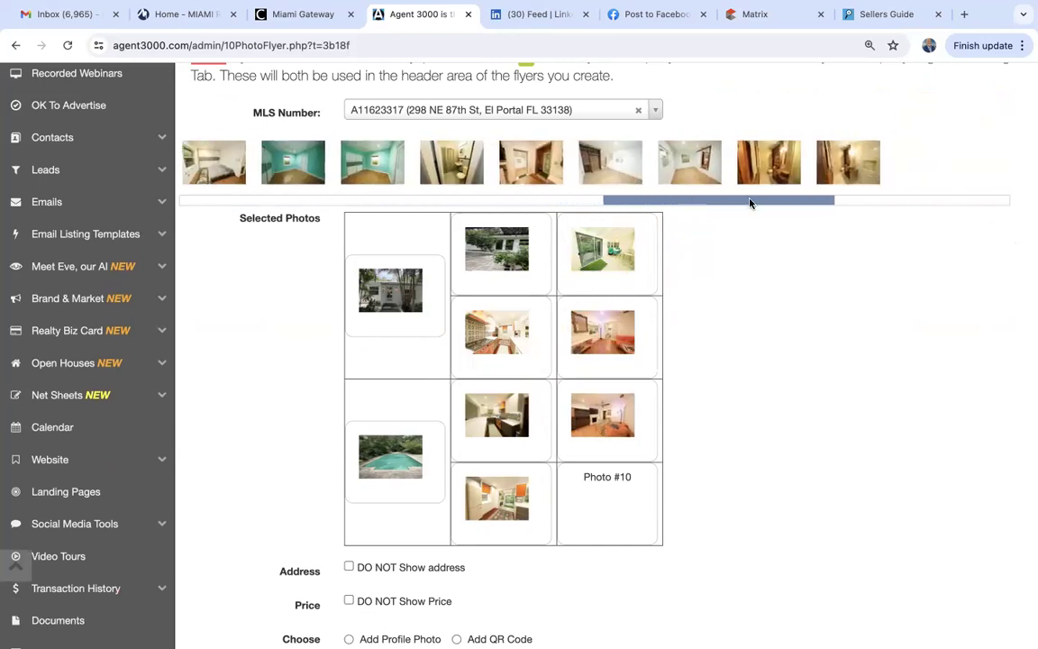
{"action": "left_click_drag", "start_coordinate": [766, 194], "coordinate": [607, 505]}
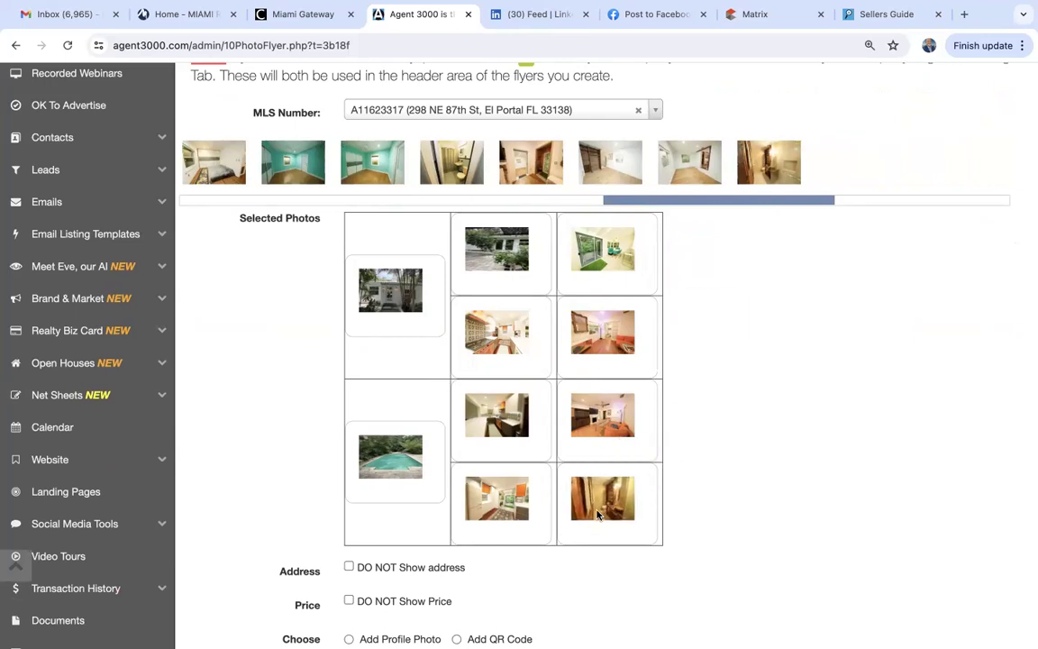
Include the agent's profile photo on the flyer.
{"action": "scroll", "coordinate": [734, 475], "scroll_direction": "down", "scroll_amount": 2}
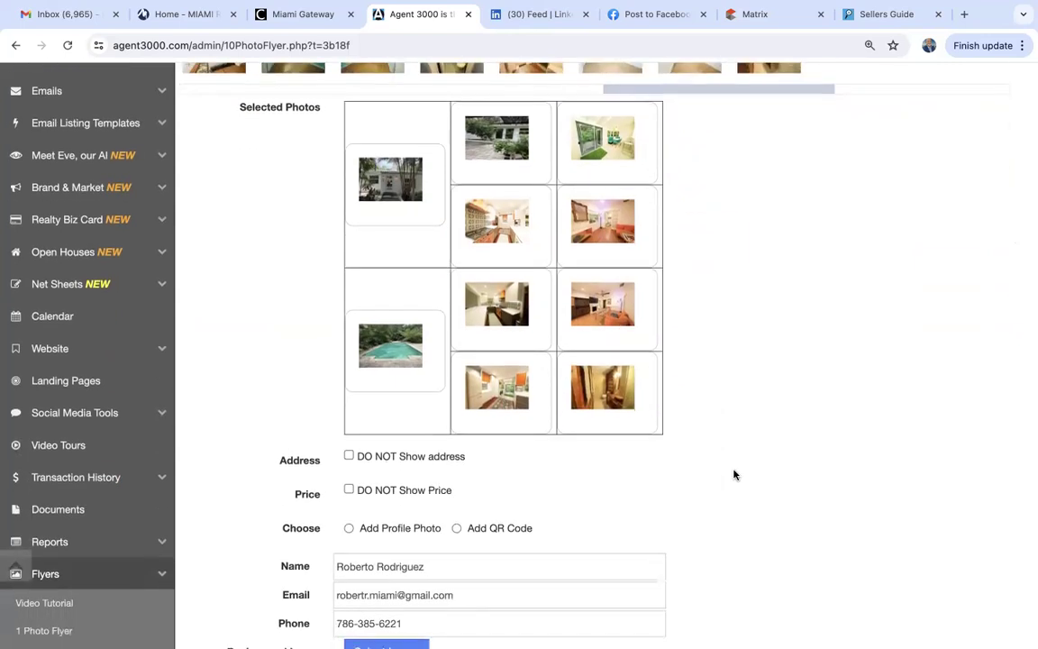
{"action": "scroll", "coordinate": [734, 475], "scroll_direction": "down", "scroll_amount": 3}
{"action": "scroll", "coordinate": [734, 475], "scroll_direction": "down", "scroll_amount": 1}
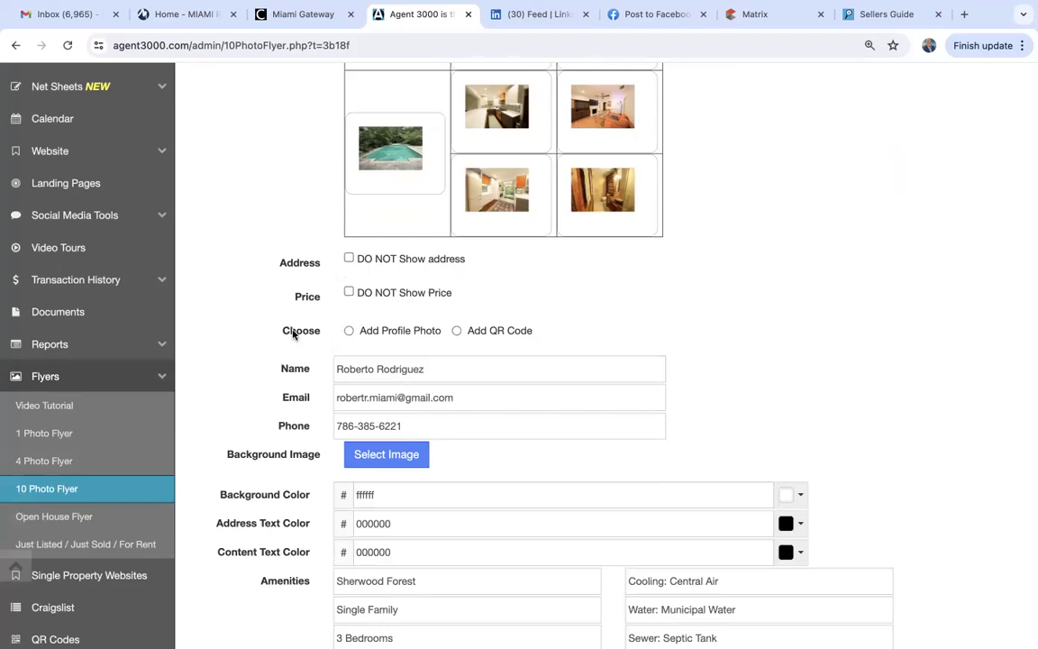
{"action": "scroll", "coordinate": [294, 332], "scroll_direction": "down", "scroll_amount": 1}
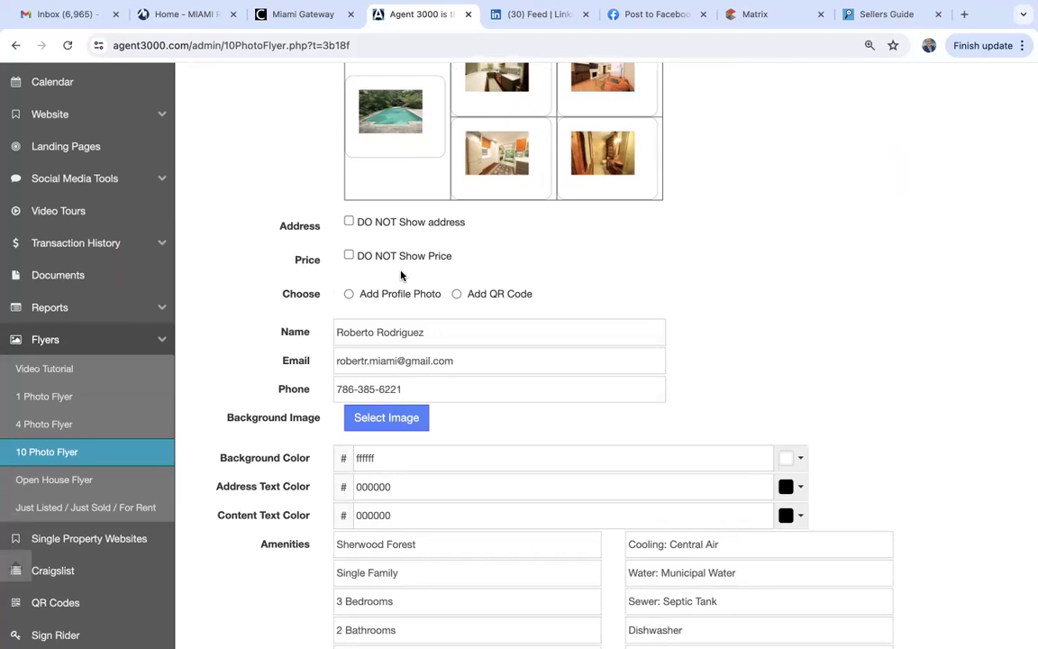
{"action": "left_click", "coordinate": [350, 295]}
Pick a background image from Flyer Backgrounds and apply it to the flyer.
{"action": "scroll", "coordinate": [267, 340], "scroll_direction": "down", "scroll_amount": 2}
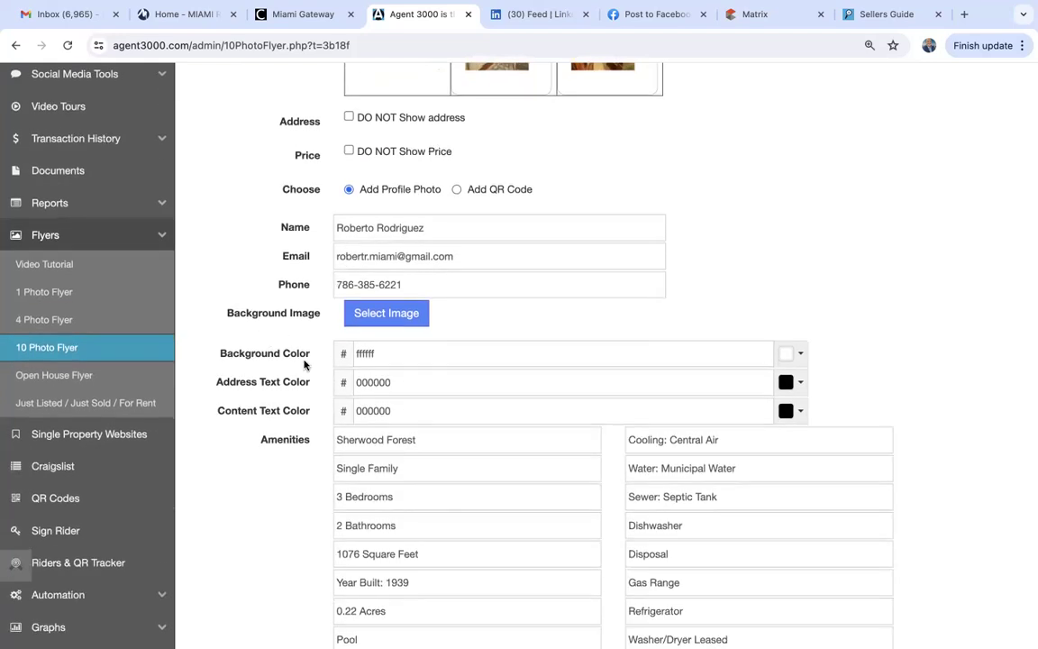
{"action": "scroll", "coordinate": [298, 379], "scroll_direction": "down", "scroll_amount": 1}
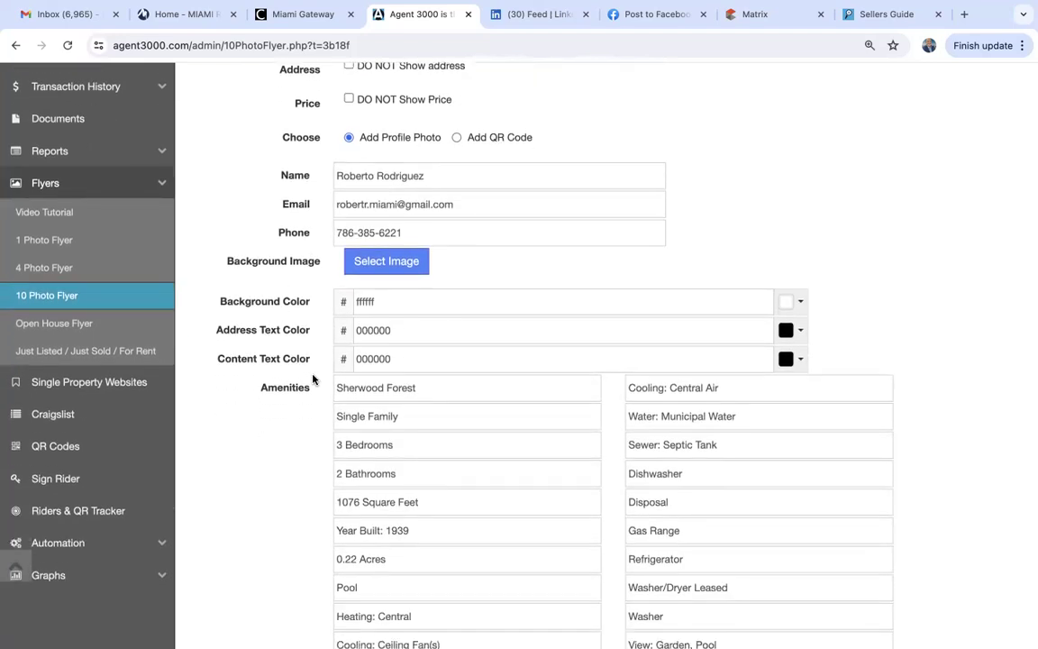
{"action": "left_click", "coordinate": [413, 262]}
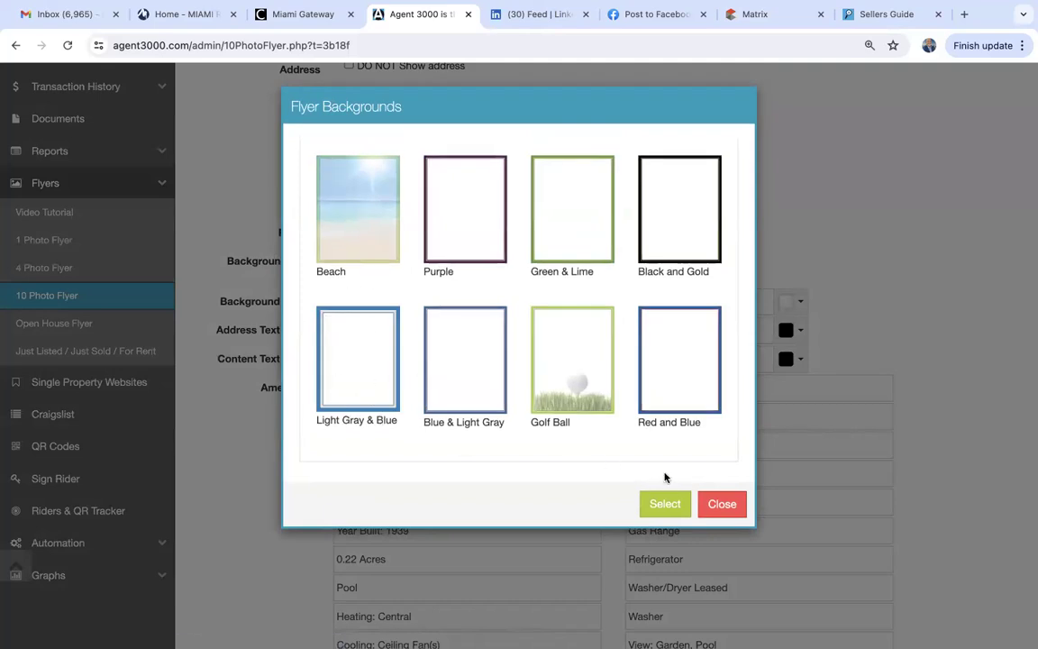
{"action": "left_click", "coordinate": [665, 504]}
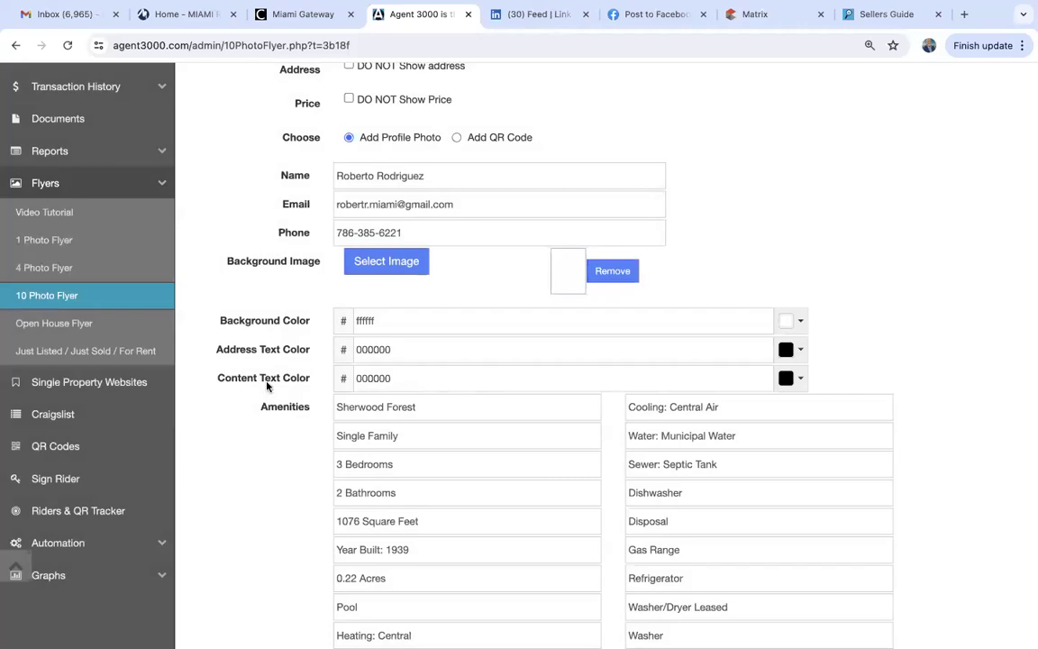
{"action": "scroll", "coordinate": [267, 386], "scroll_direction": "down", "scroll_amount": 1}
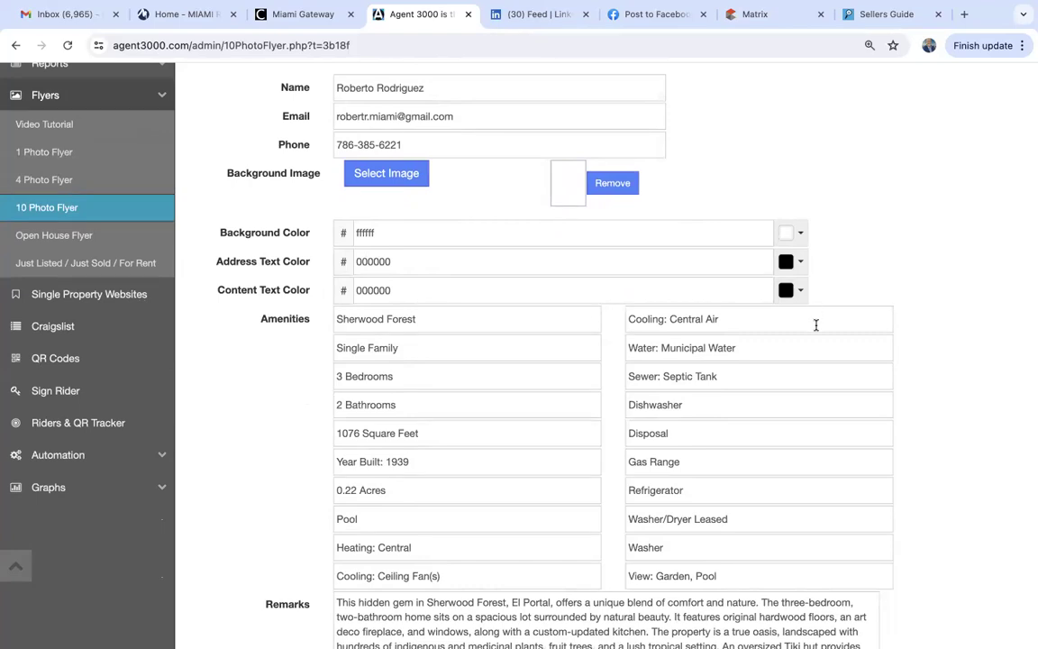
{"action": "scroll", "coordinate": [815, 325], "scroll_direction": "down", "scroll_amount": 3}
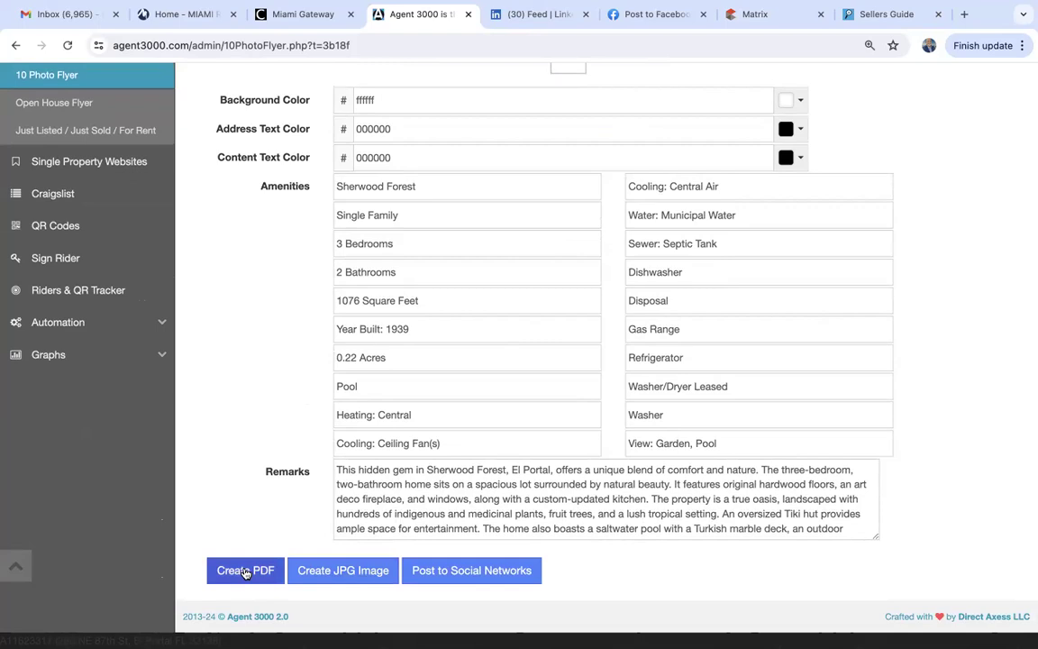
Generate the 10-photo flyer as a JPG and scroll through the result.
{"action": "left_click", "coordinate": [351, 572]}
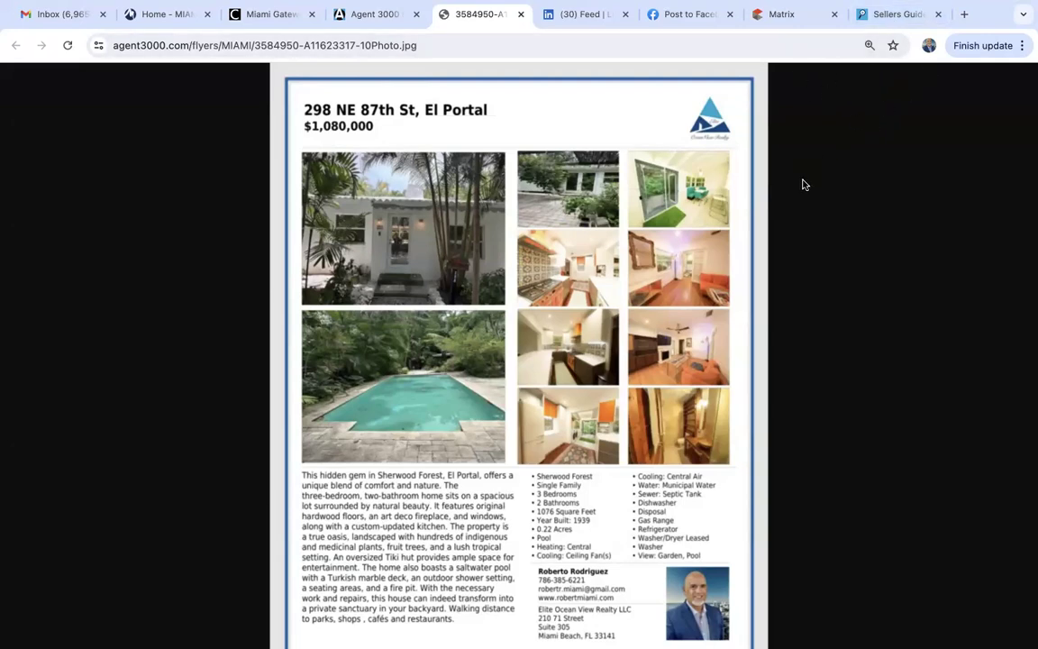
{"action": "scroll", "coordinate": [805, 185], "scroll_direction": "down", "scroll_amount": 1}
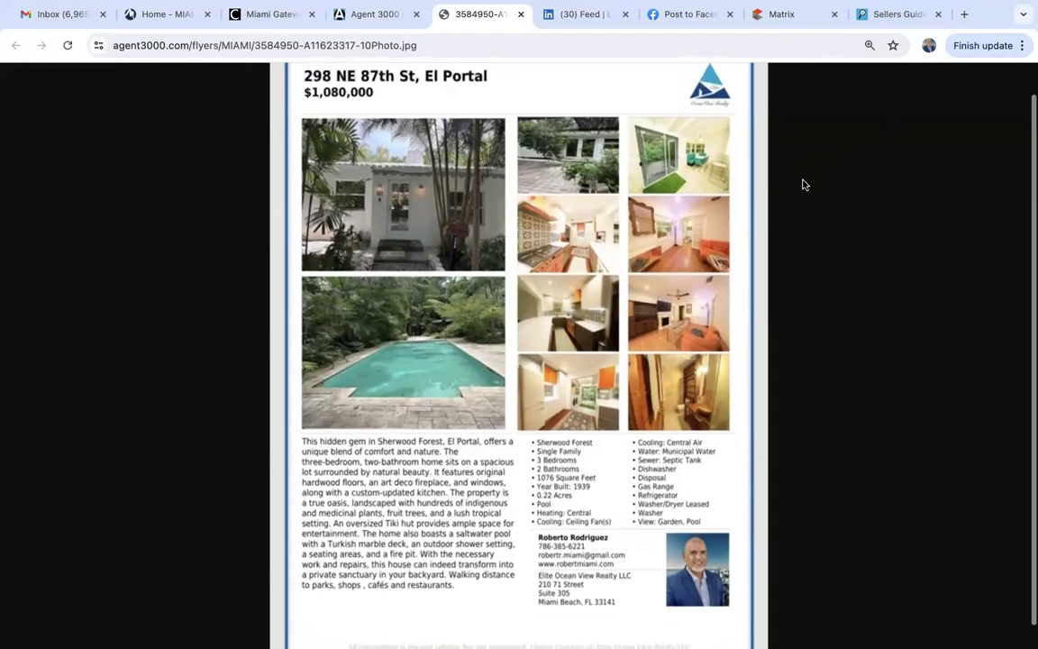
{"action": "scroll", "coordinate": [804, 185], "scroll_direction": "up", "scroll_amount": 1}
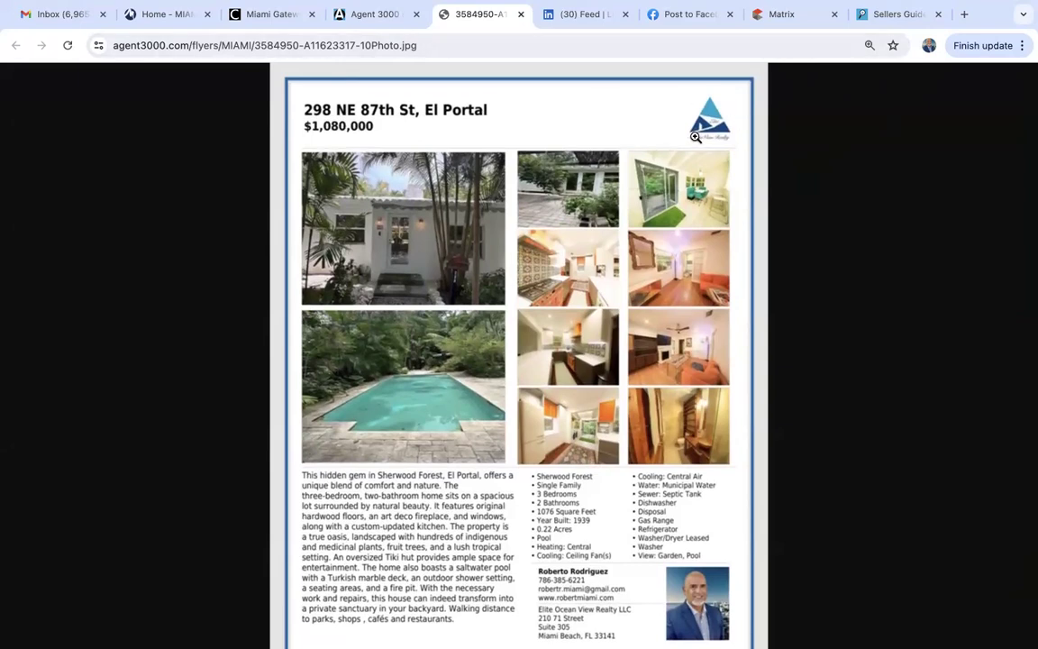
{"action": "scroll", "coordinate": [695, 136], "scroll_direction": "down", "scroll_amount": 2}
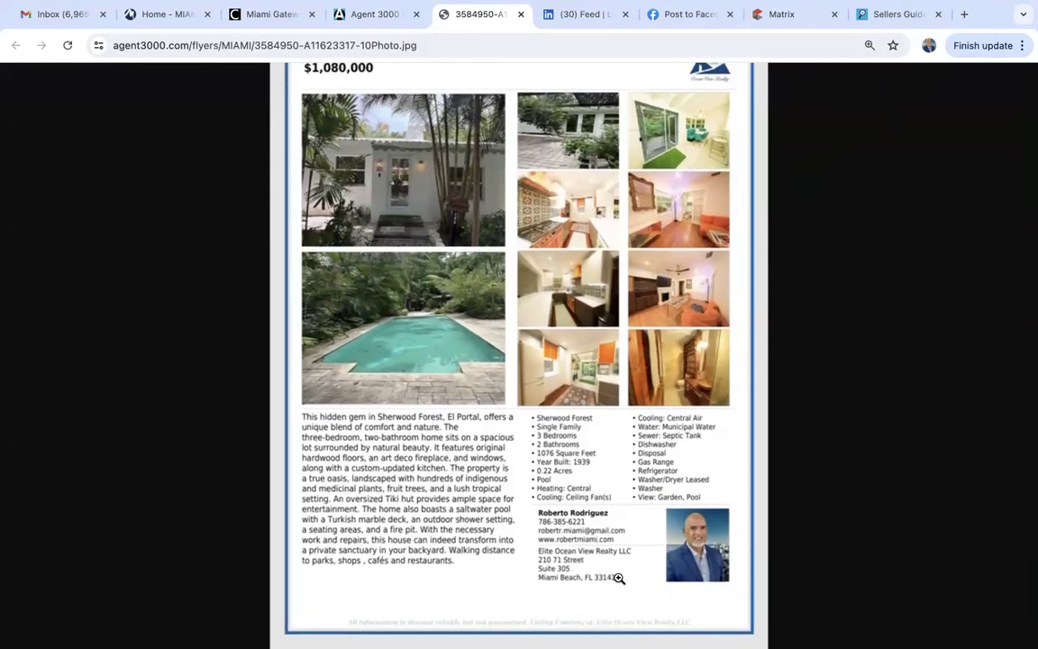
{"action": "scroll", "coordinate": [619, 578], "scroll_direction": "up", "scroll_amount": 2}
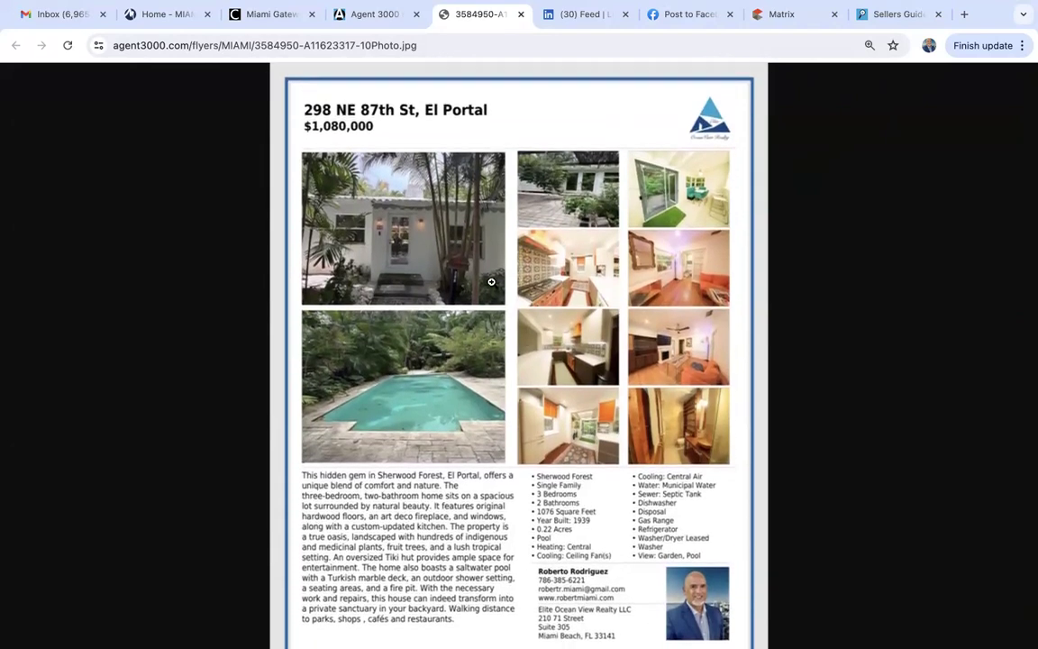
Check the flyer image's save options, then return to the 10 Photo Flyer form.
{"action": "right_click", "coordinate": [503, 136]}
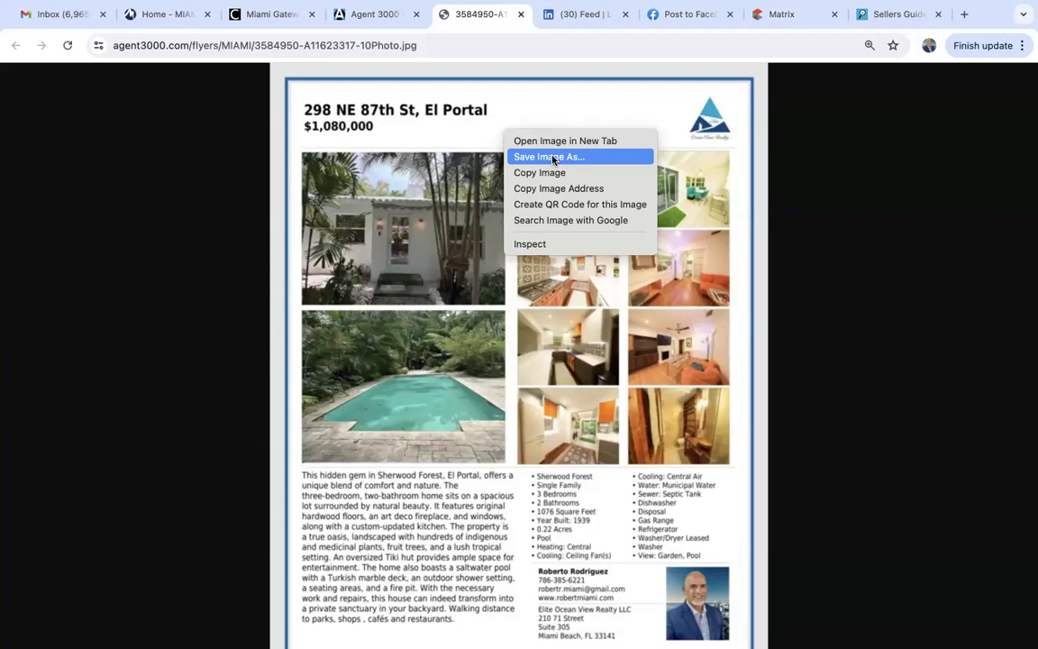
{"action": "left_click", "coordinate": [522, 17]}
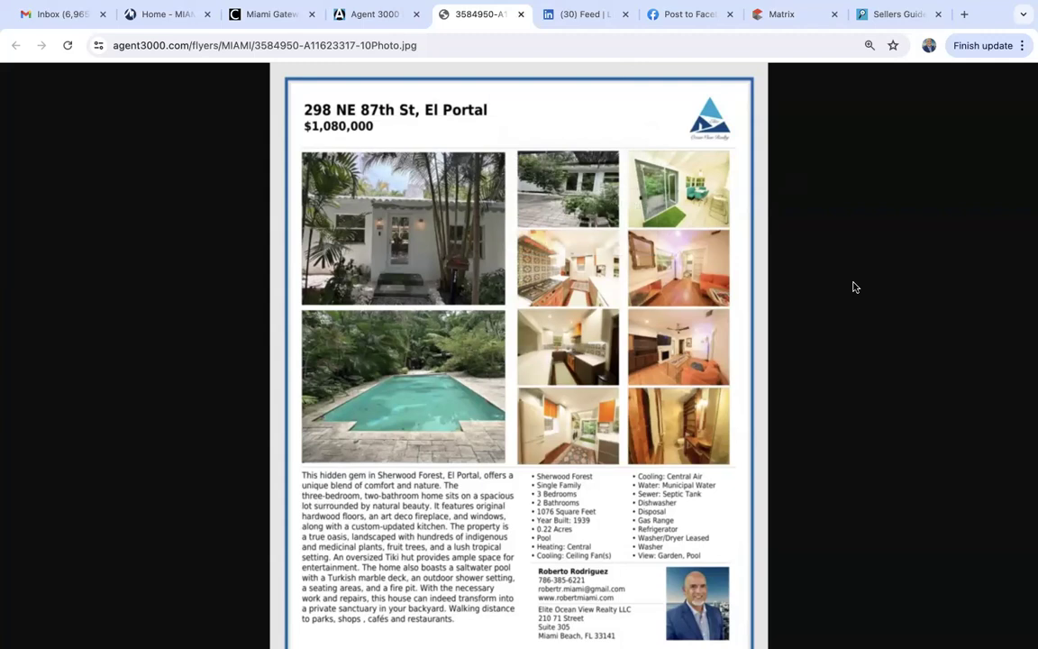
{"action": "scroll", "coordinate": [856, 286], "scroll_direction": "down", "scroll_amount": 2}
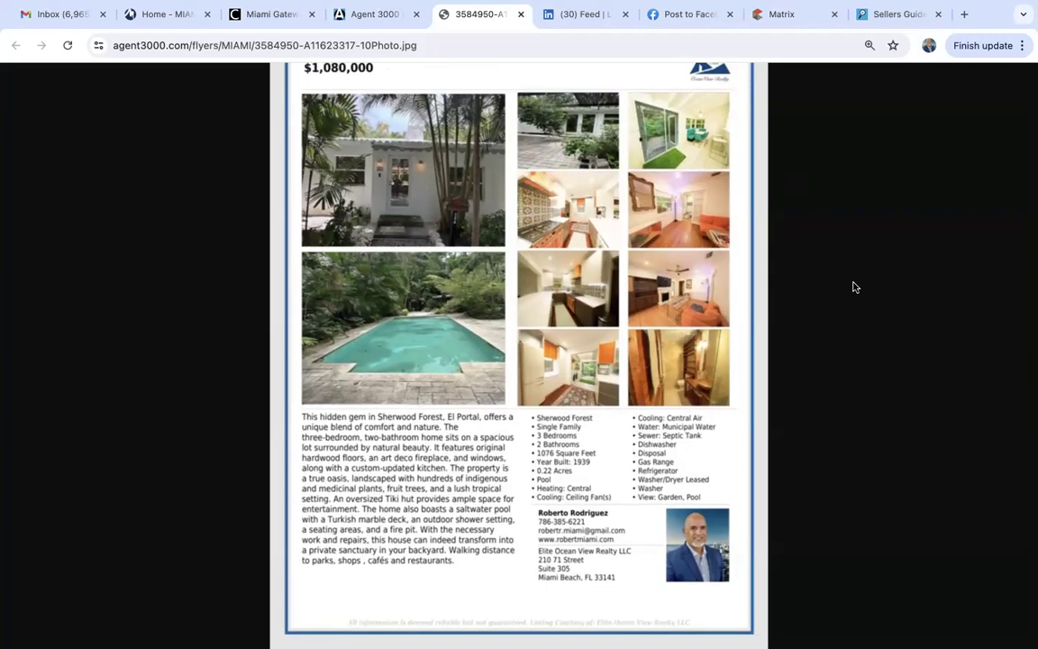
{"action": "scroll", "coordinate": [856, 287], "scroll_direction": "up", "scroll_amount": 2}
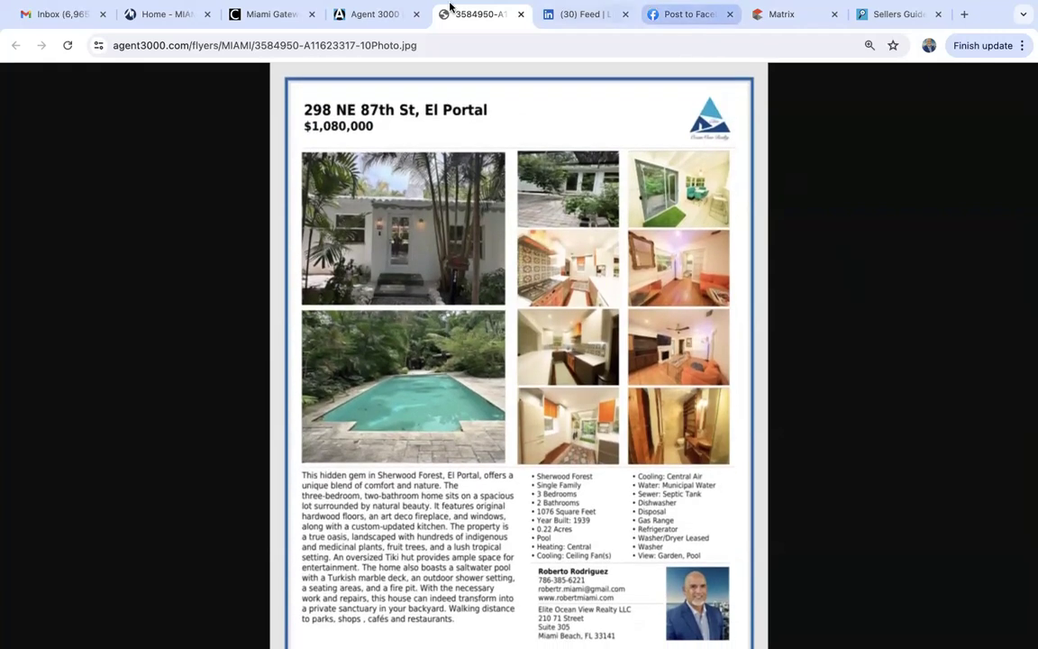
{"action": "left_click", "coordinate": [376, 14]}
{"action": "scroll", "coordinate": [208, 216], "scroll_direction": "up", "scroll_amount": 10}
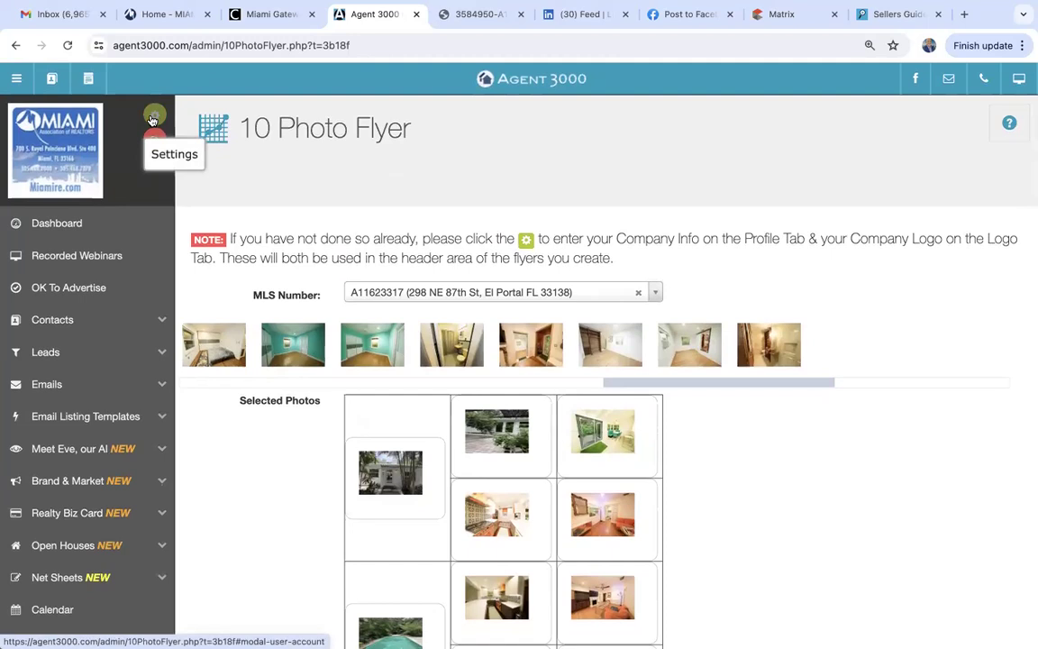
Review the logo and agent photo in the account Settings, then close them.
{"action": "left_click", "coordinate": [153, 120]}
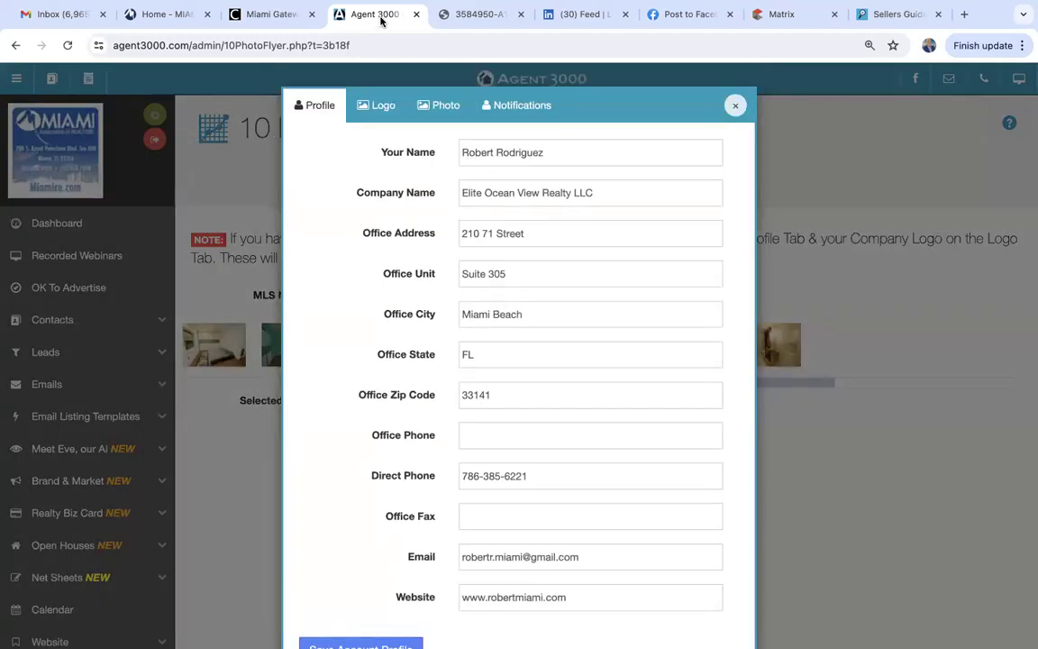
{"action": "left_click", "coordinate": [371, 105]}
{"action": "left_click", "coordinate": [424, 109]}
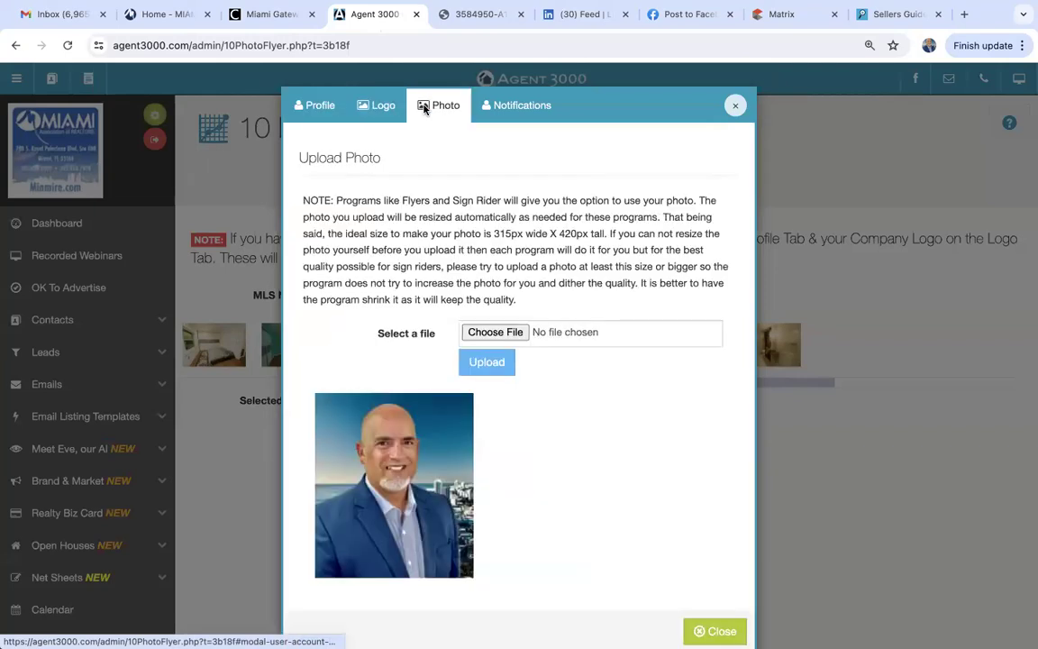
{"action": "left_click", "coordinate": [736, 109]}
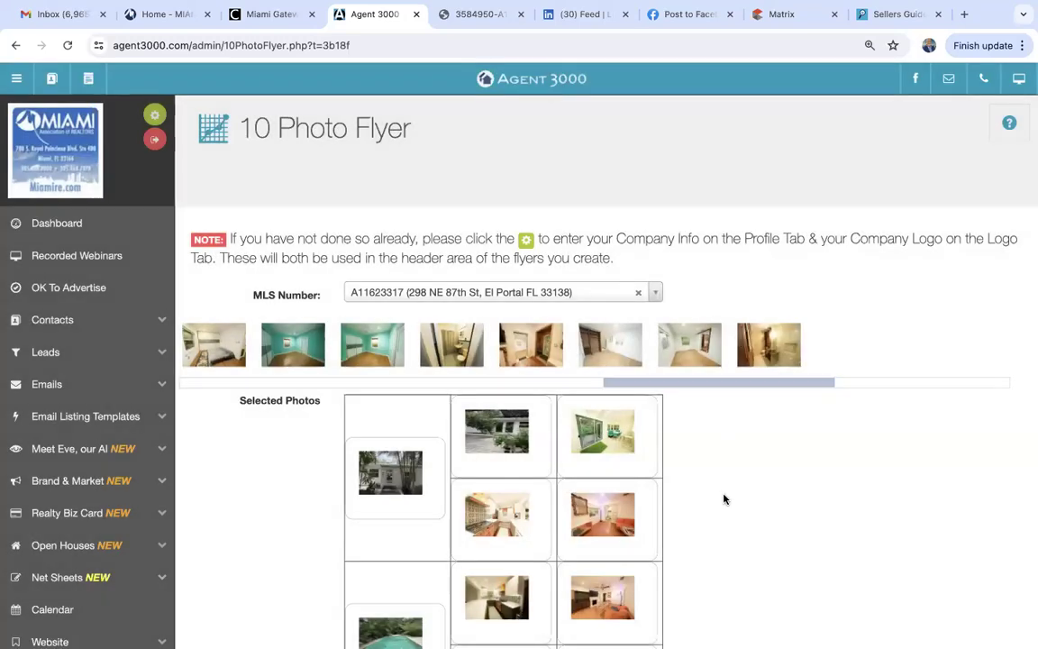
Switch the flyer to Add QR Code instead of the profile photo and create the JPG image.
{"action": "scroll", "coordinate": [724, 499], "scroll_direction": "down", "scroll_amount": 10}
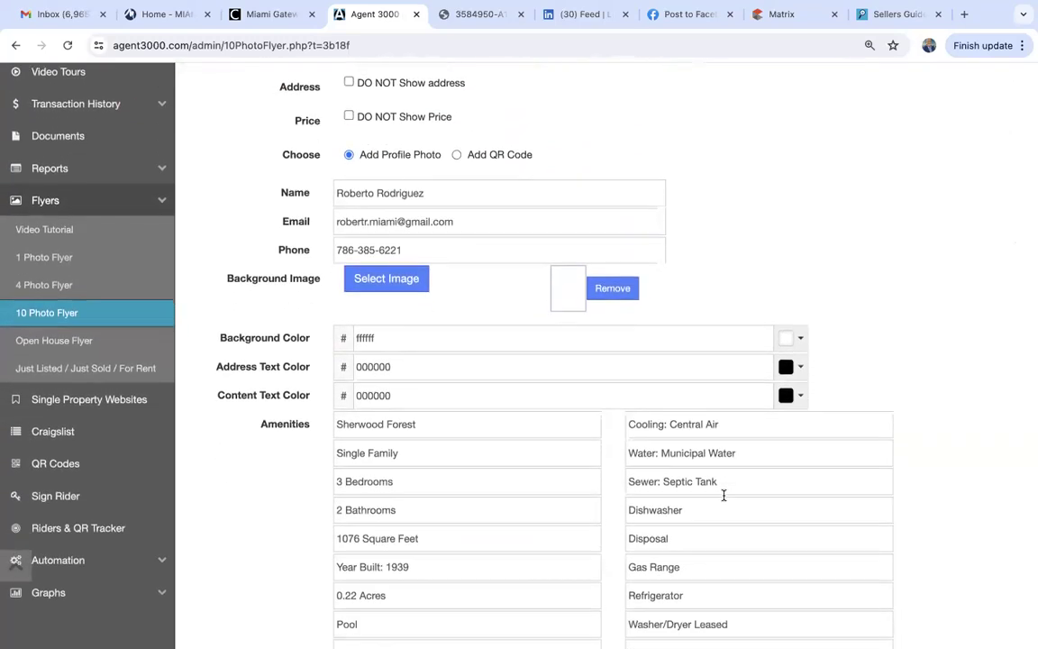
{"action": "scroll", "coordinate": [725, 495], "scroll_direction": "down", "scroll_amount": 3}
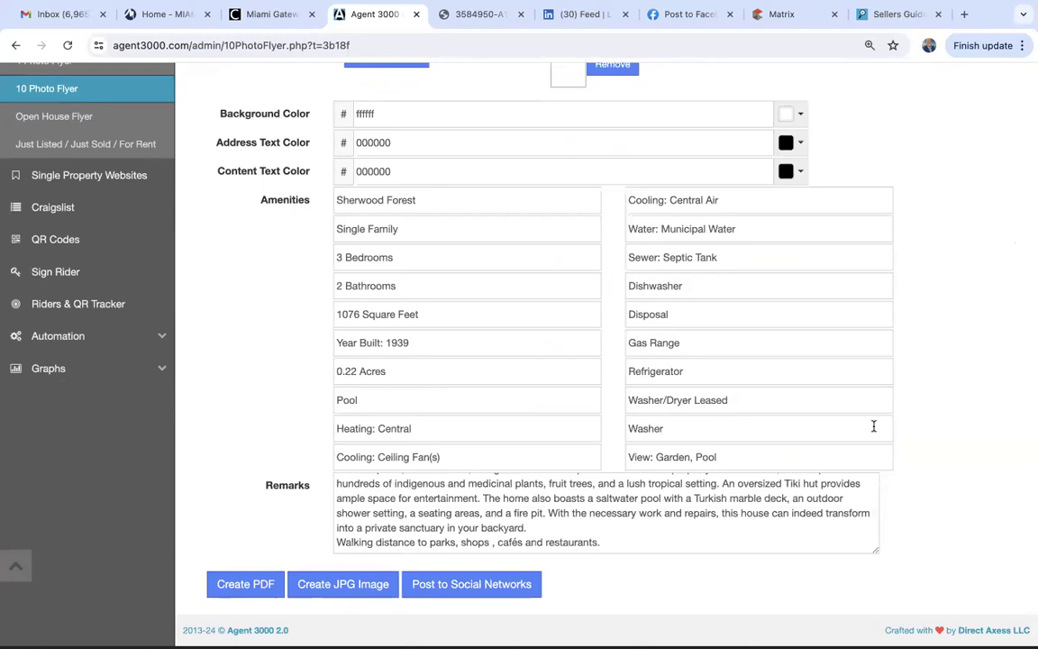
{"action": "scroll", "coordinate": [901, 414], "scroll_direction": "up", "scroll_amount": 6}
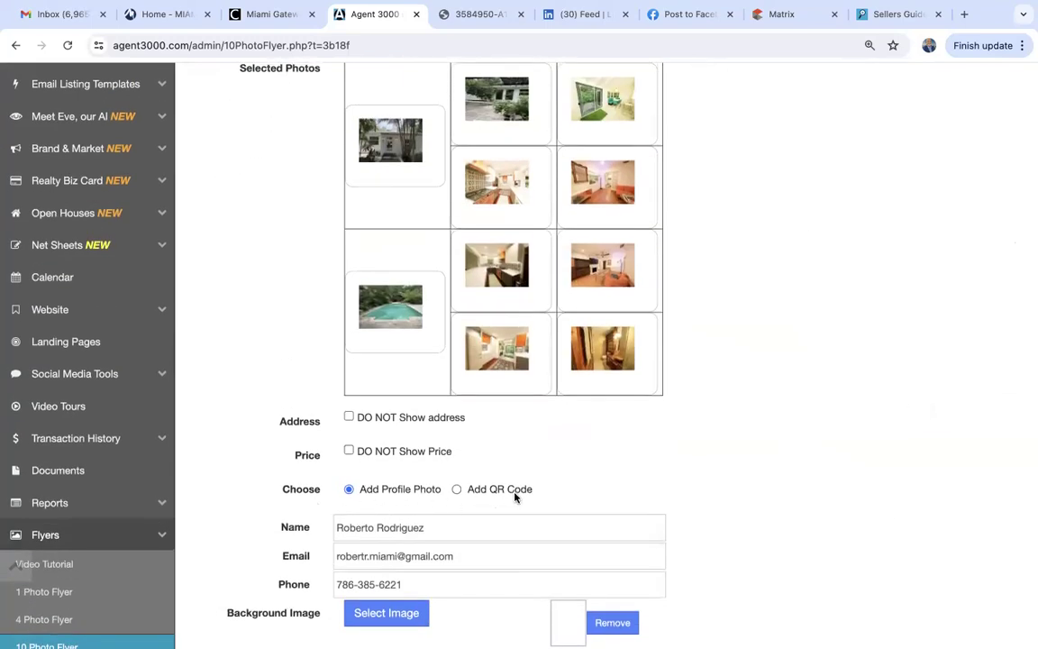
{"action": "left_click", "coordinate": [457, 489]}
{"action": "scroll", "coordinate": [604, 473], "scroll_direction": "down", "scroll_amount": 3}
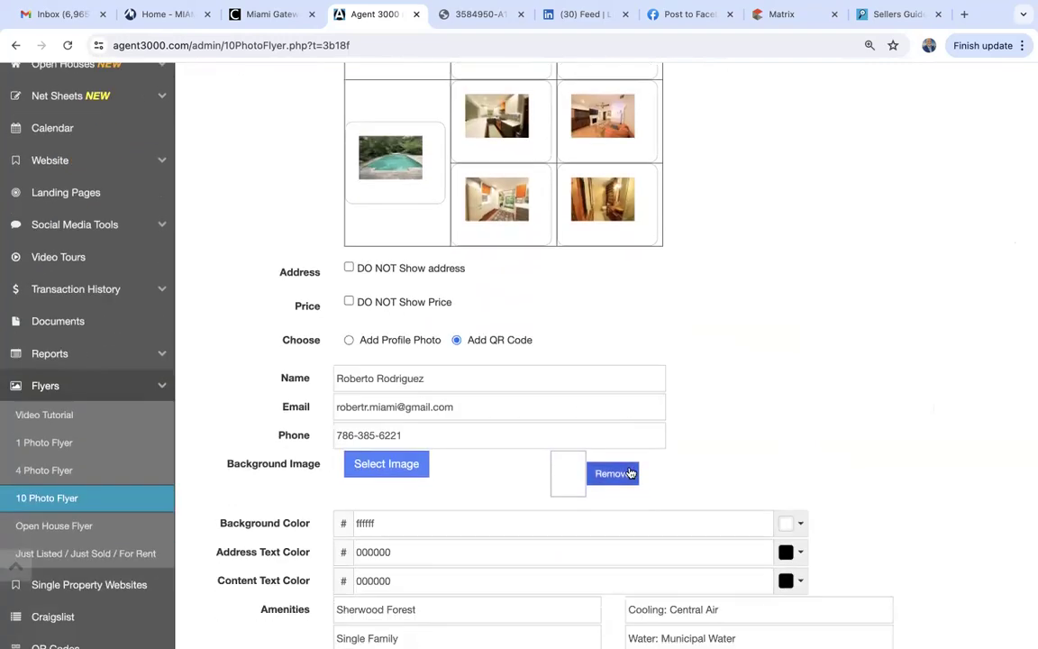
{"action": "scroll", "coordinate": [396, 514], "scroll_direction": "down", "scroll_amount": 6}
{"action": "left_click", "coordinate": [353, 571]}
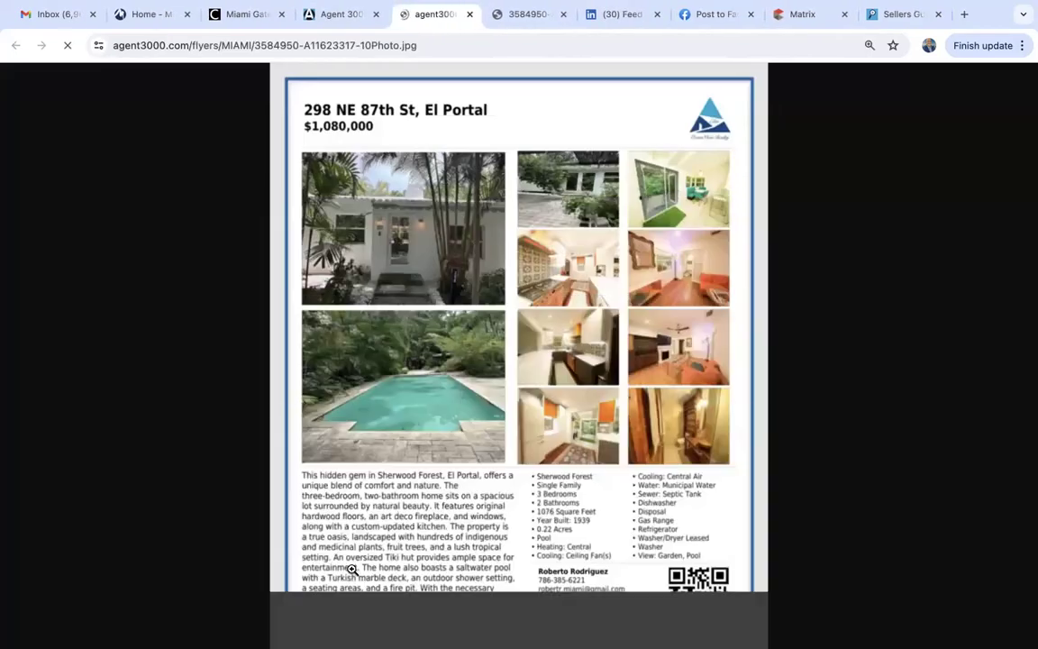
Look over the QR-code JPG flyer, then close both generated flyer image tabs.
{"action": "scroll", "coordinate": [397, 568], "scroll_direction": "down", "scroll_amount": 2}
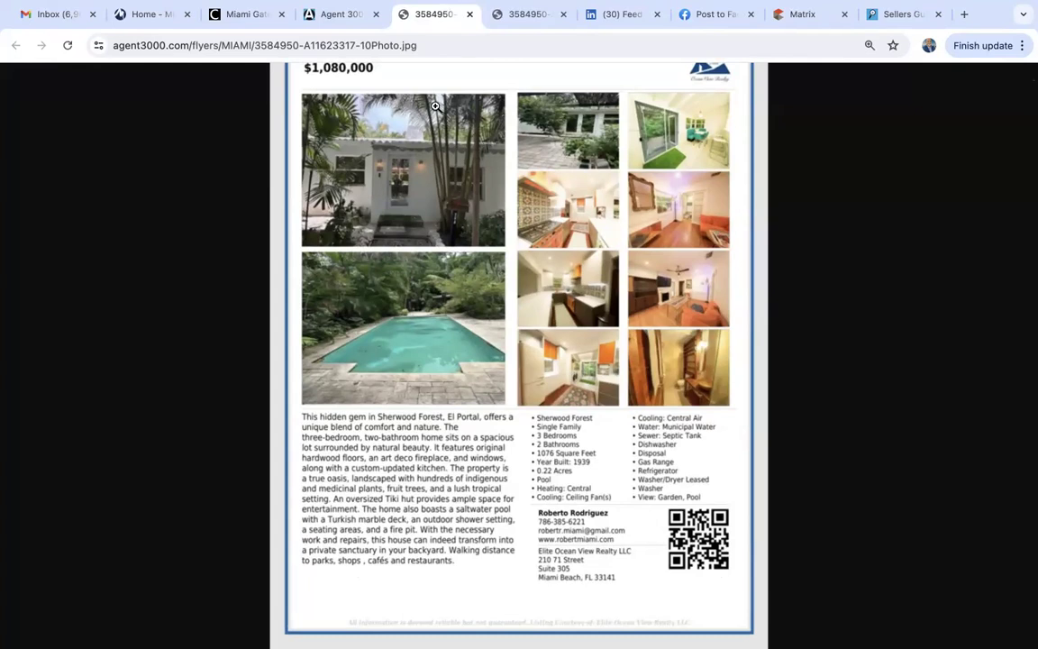
{"action": "scroll", "coordinate": [451, 252], "scroll_direction": "up", "scroll_amount": 1}
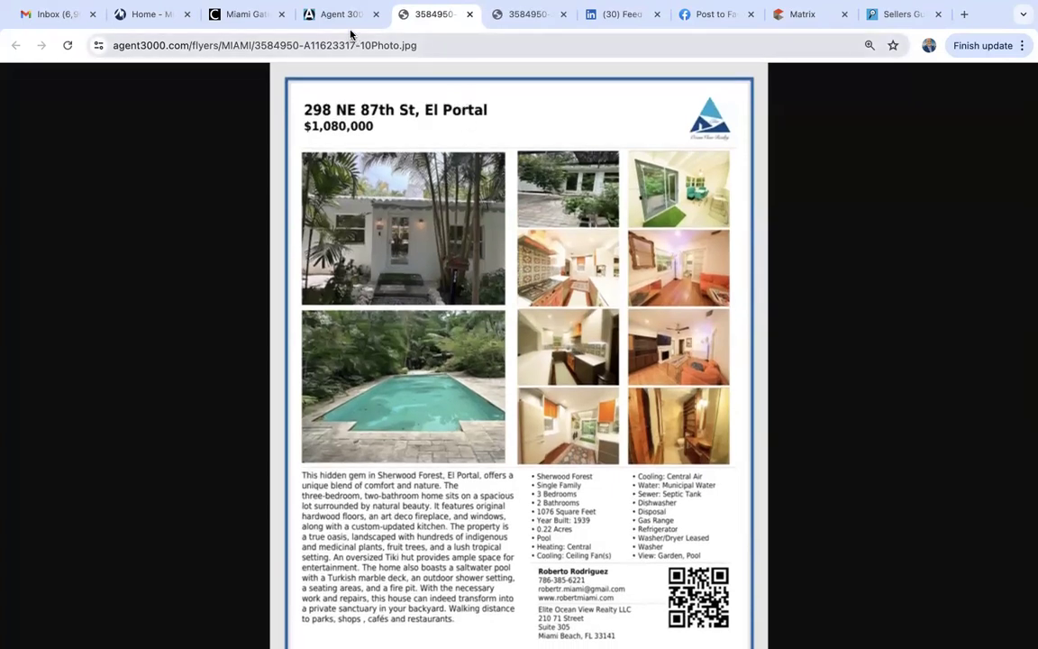
{"action": "left_click", "coordinate": [470, 14]}
{"action": "left_click", "coordinate": [470, 15]}
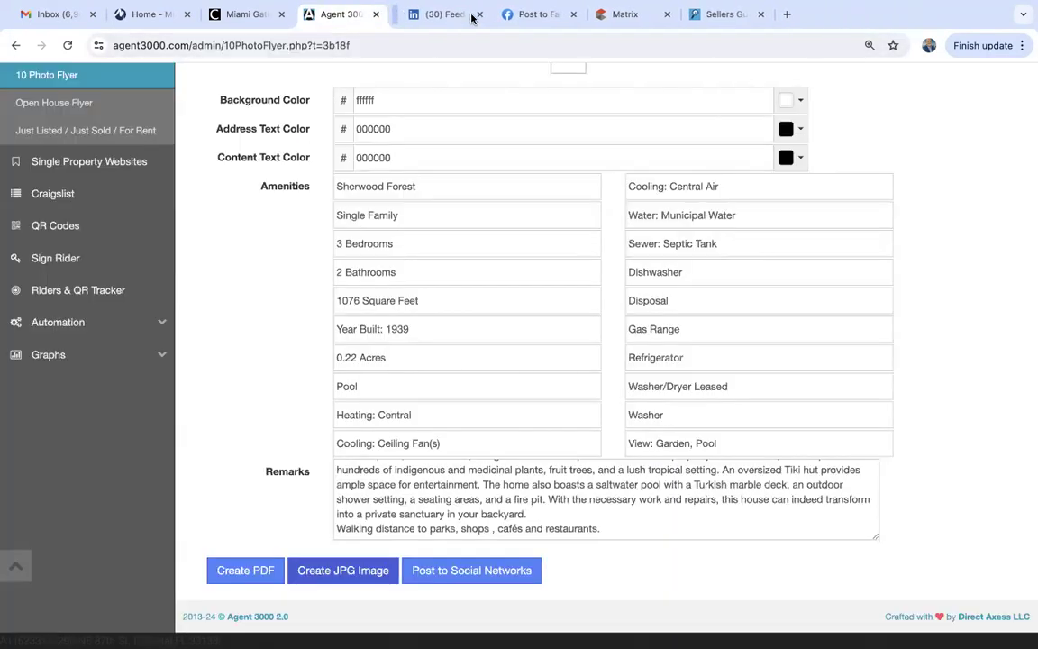
Start an Open House Flyer for listing A11623317 and agree to the advertising terms.
{"action": "scroll", "coordinate": [276, 432], "scroll_direction": "up", "scroll_amount": 5}
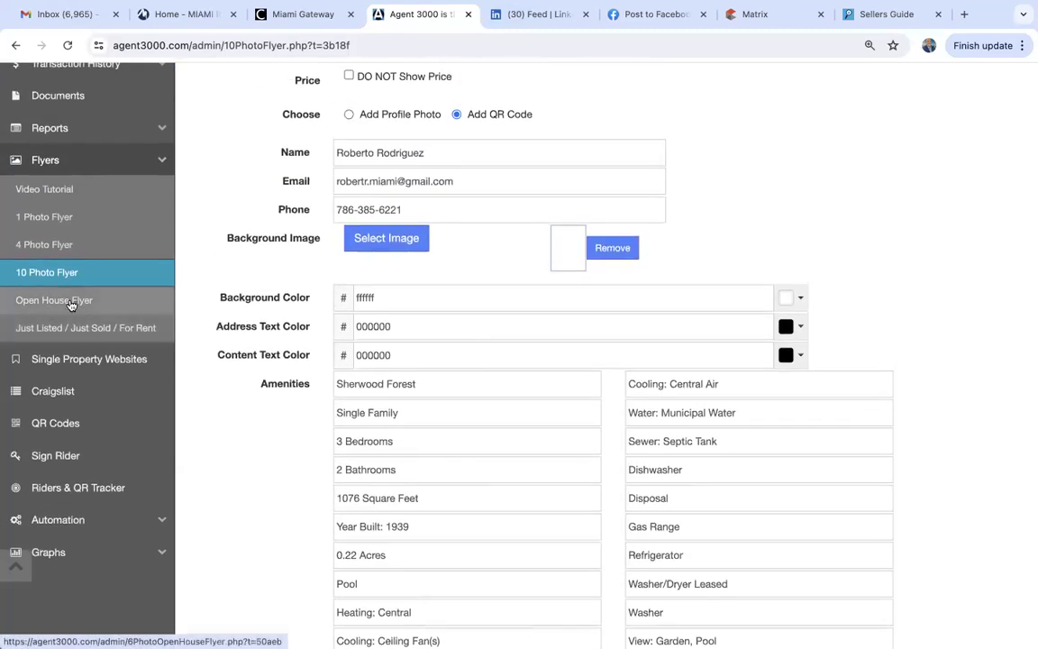
{"action": "left_click", "coordinate": [54, 301]}
{"action": "left_click", "coordinate": [377, 294]}
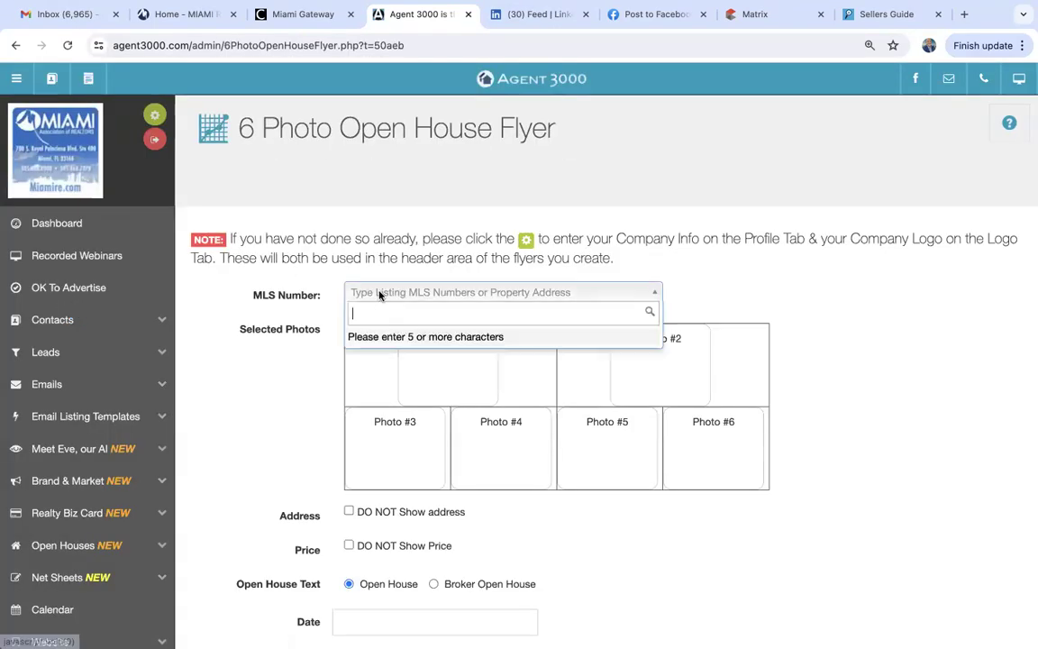
{"action": "type", "text": "A11623317"}
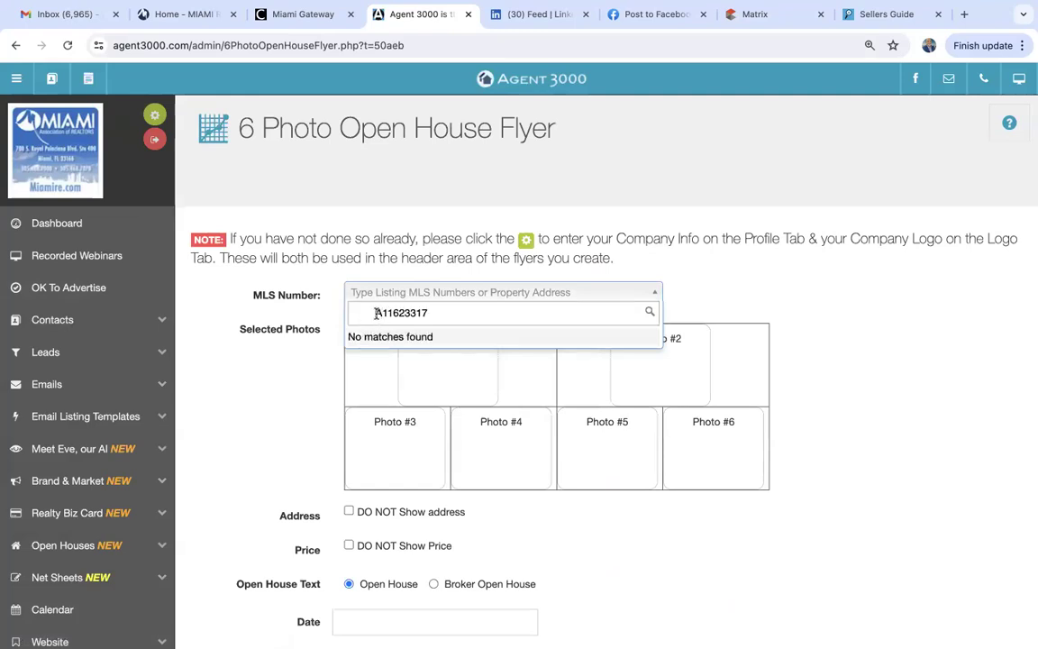
{"action": "left_click", "coordinate": [377, 314]}
{"action": "key", "text": "BackSpace"}
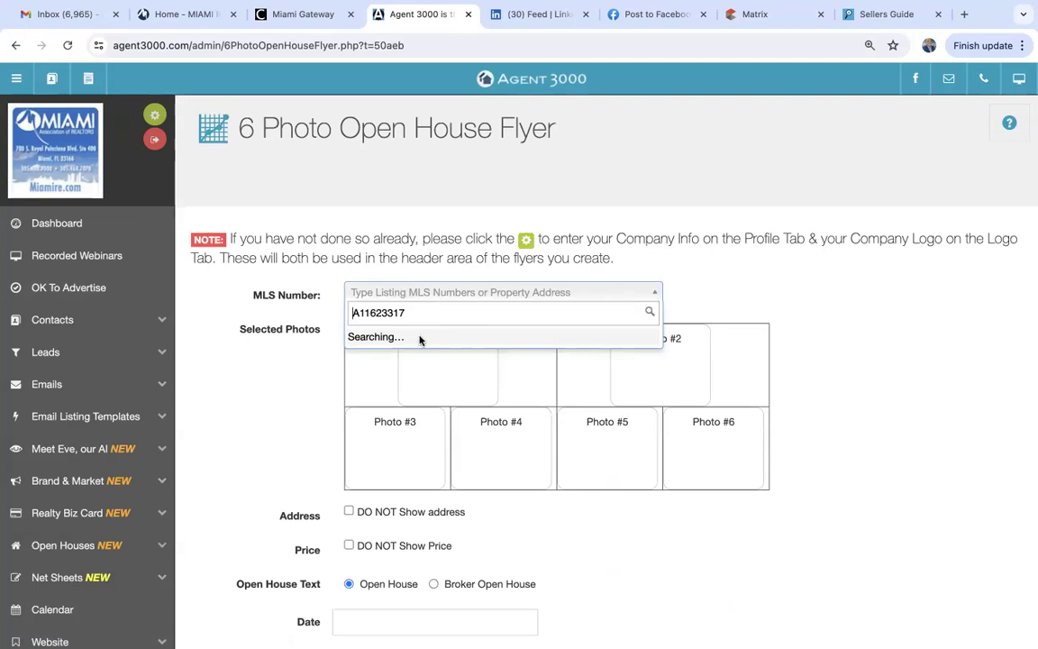
{"action": "left_click", "coordinate": [356, 340]}
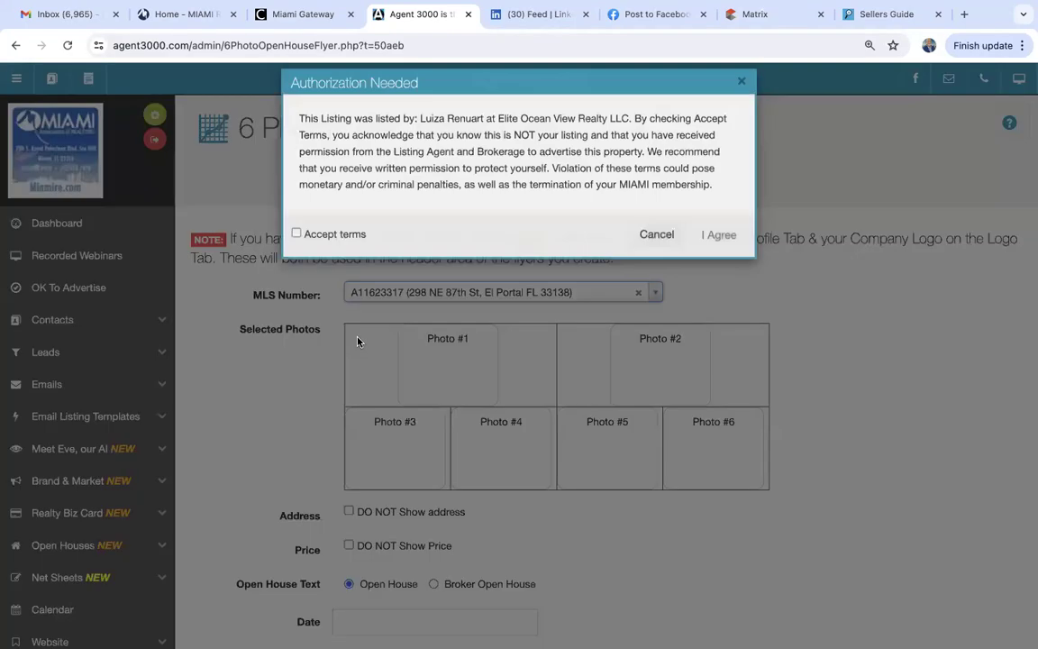
{"action": "left_click", "coordinate": [296, 253]}
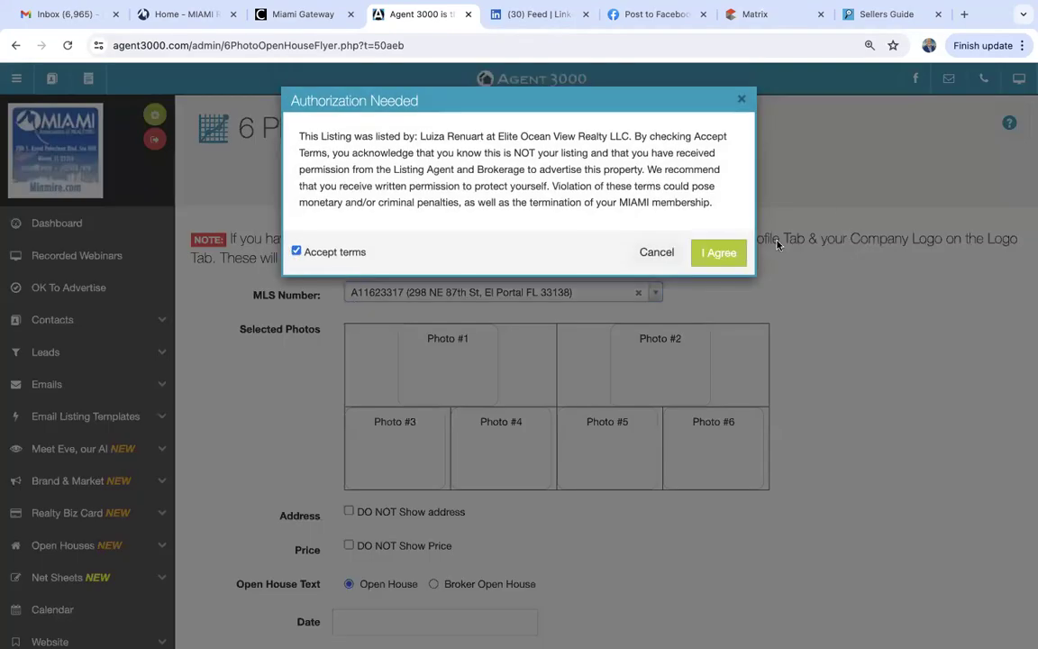
{"action": "left_click", "coordinate": [719, 253]}
Fill Photo #1–#6 with the house front, house-and-greenery, pool and kitchen photos.
{"action": "left_click_drag", "start_coordinate": [229, 345], "coordinate": [448, 433]}
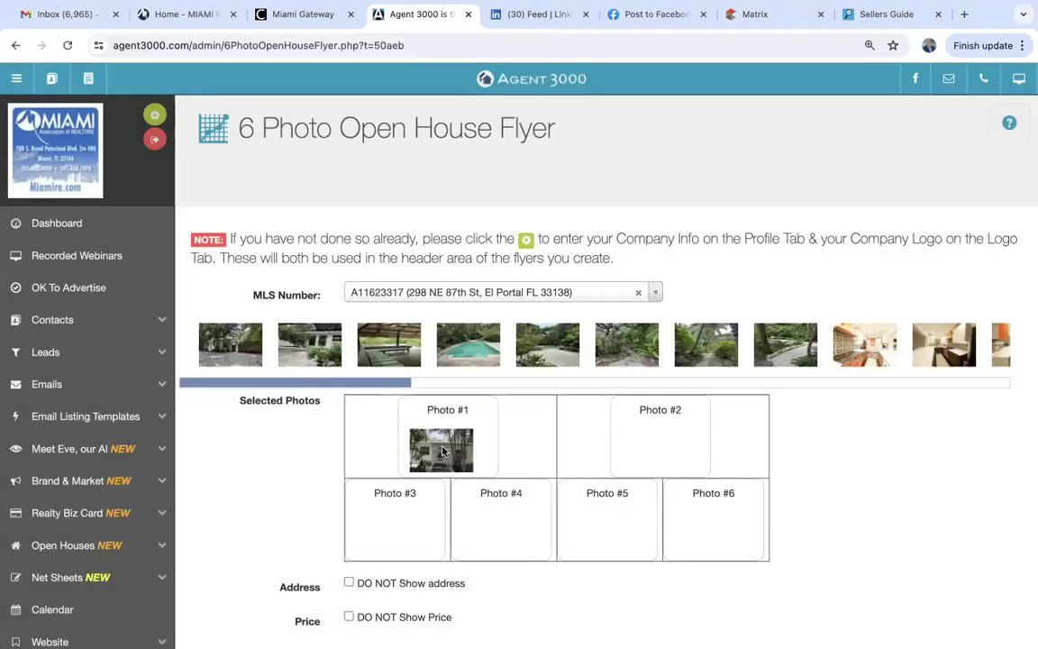
{"action": "left_click_drag", "start_coordinate": [468, 345], "coordinate": [387, 513]}
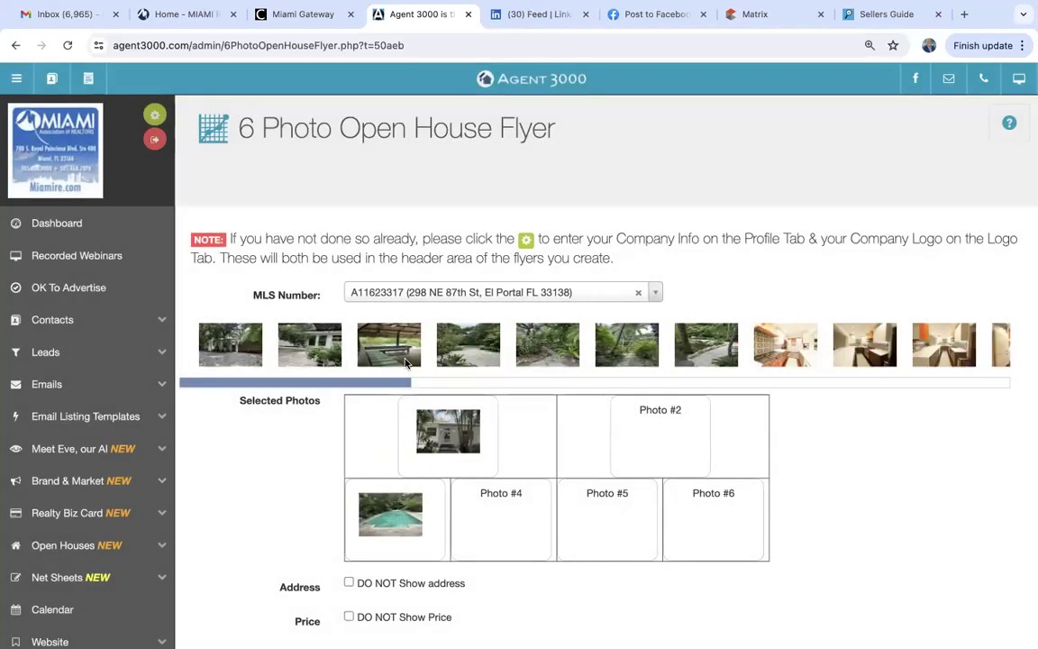
{"action": "left_click_drag", "start_coordinate": [317, 361], "coordinate": [661, 431]}
{"action": "left_click_drag", "start_coordinate": [707, 348], "coordinate": [503, 510]}
{"action": "left_click_drag", "start_coordinate": [707, 342], "coordinate": [596, 525]}
{"action": "left_click_drag", "start_coordinate": [716, 349], "coordinate": [717, 518]}
{"action": "scroll", "coordinate": [802, 517], "scroll_direction": "down", "scroll_amount": 3}
{"action": "scroll", "coordinate": [804, 518], "scroll_direction": "down", "scroll_amount": 2}
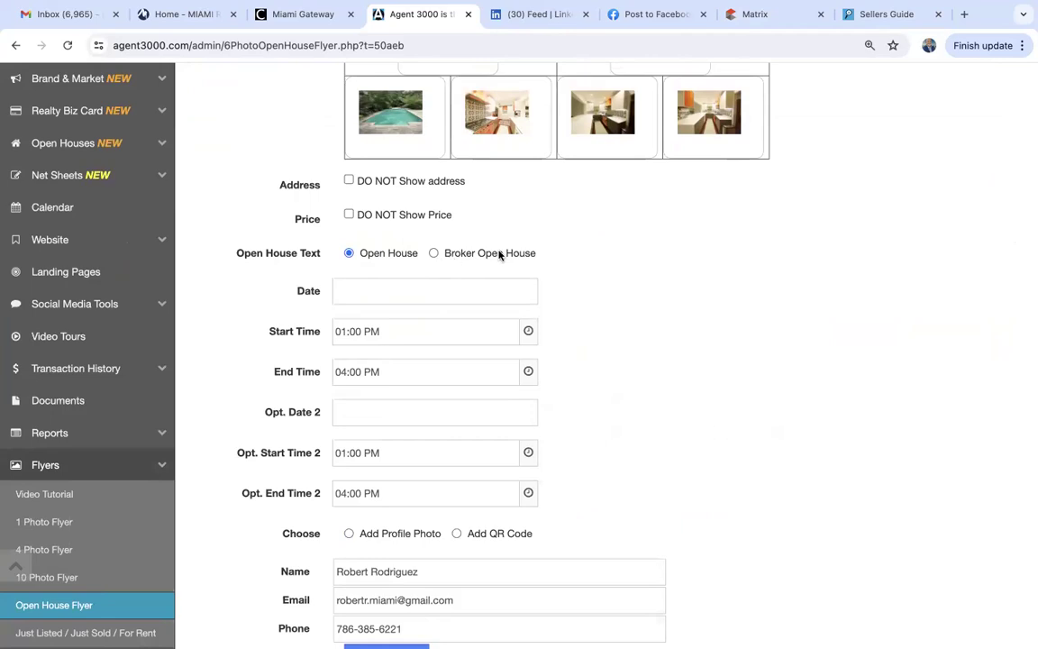
Set the open house date to 07-20-2024.
{"action": "left_click", "coordinate": [377, 293]}
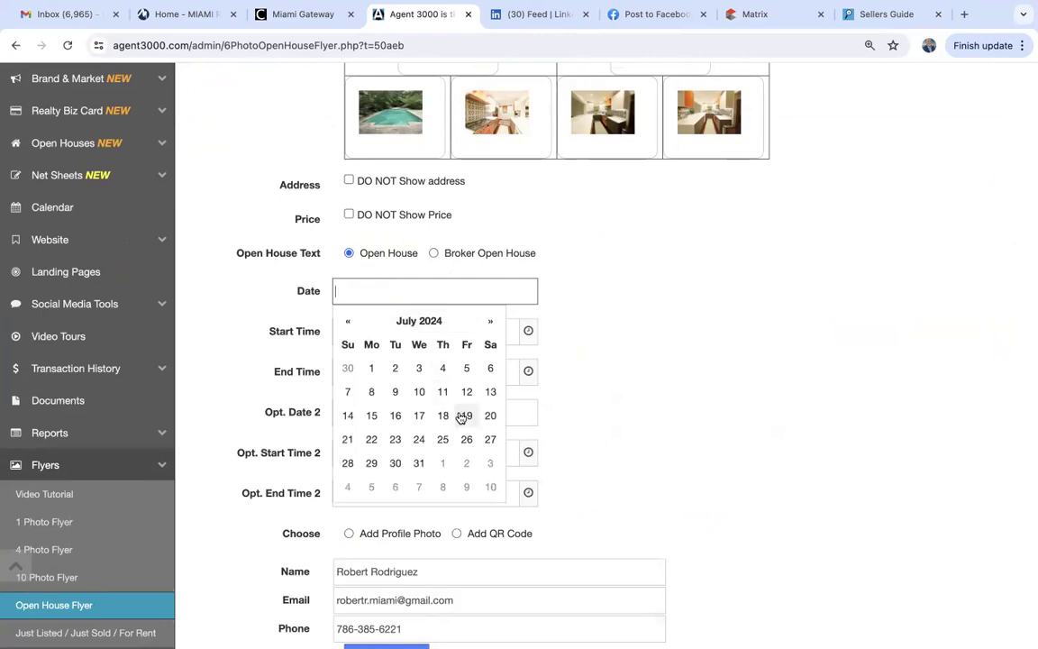
{"action": "left_click", "coordinate": [490, 417]}
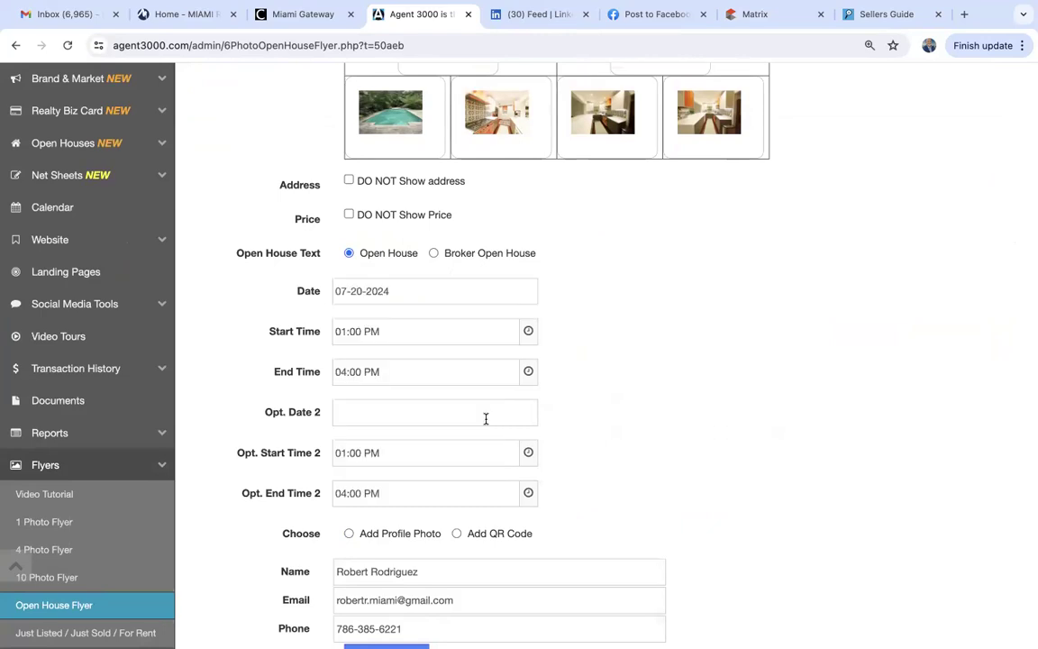
{"action": "scroll", "coordinate": [314, 461], "scroll_direction": "down", "scroll_amount": 3}
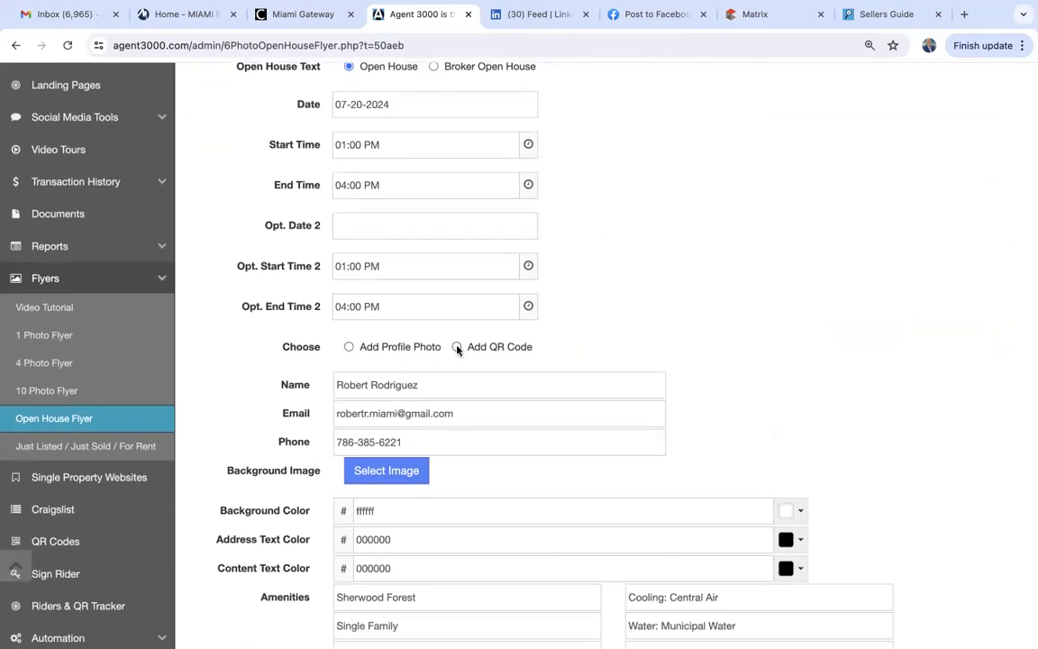
{"action": "scroll", "coordinate": [534, 364], "scroll_direction": "down", "scroll_amount": 3}
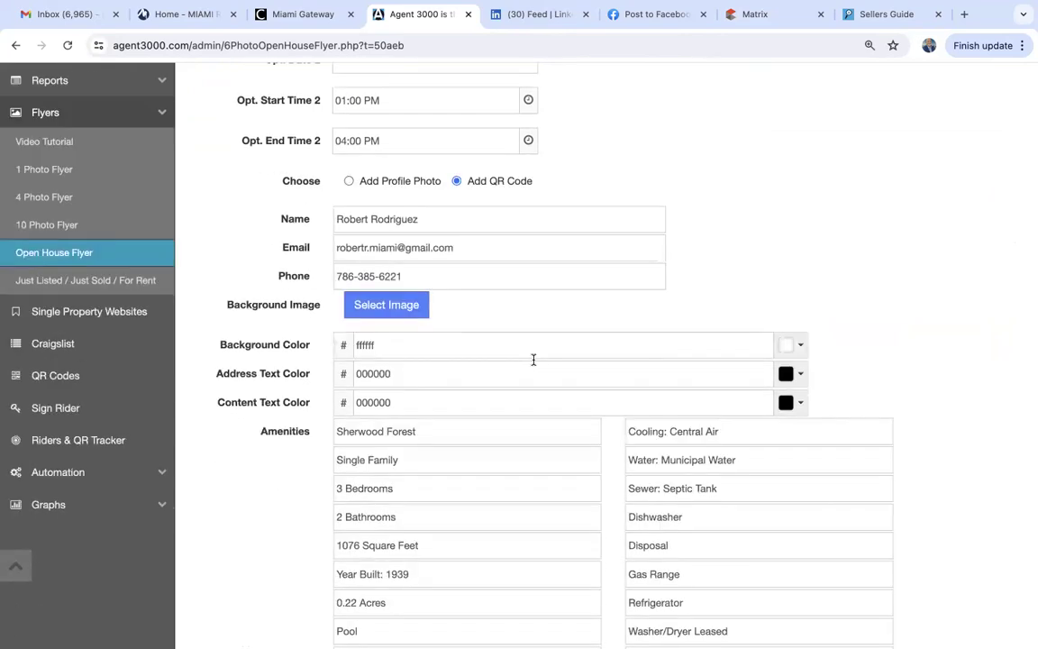
Apply the Blue & Light Gray background and create the open house JPG.
{"action": "left_click", "coordinate": [405, 304]}
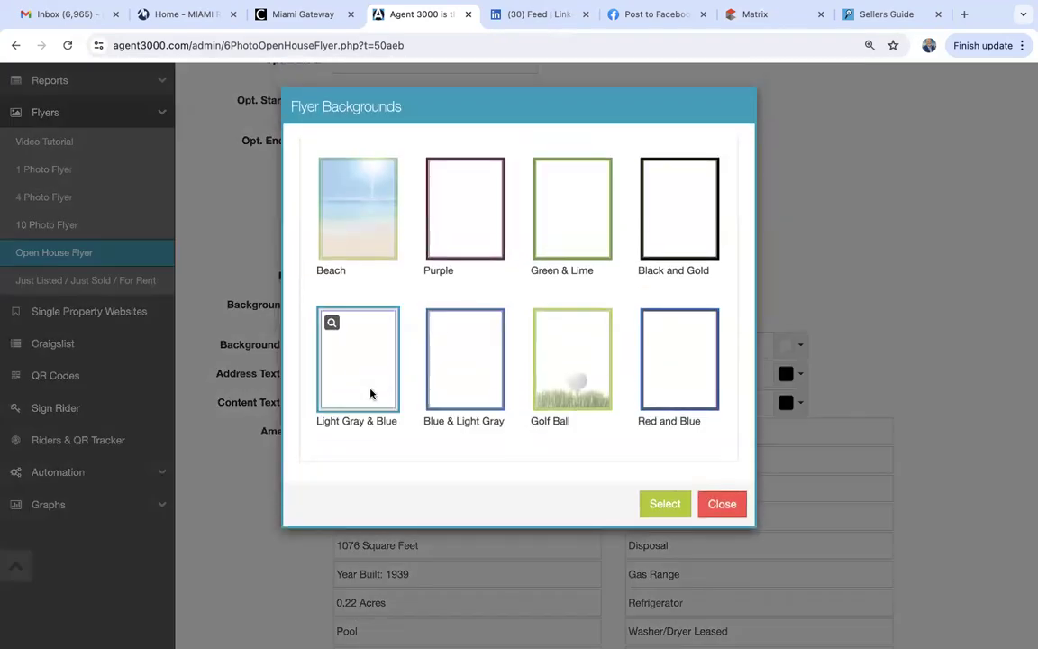
{"action": "left_click", "coordinate": [457, 375]}
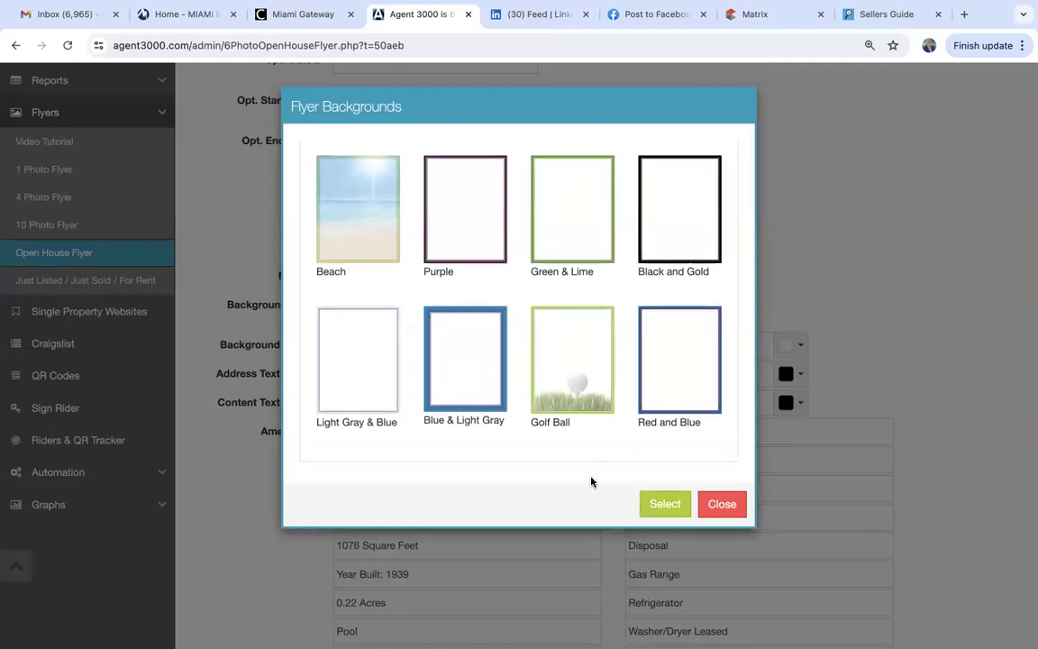
{"action": "left_click", "coordinate": [665, 504]}
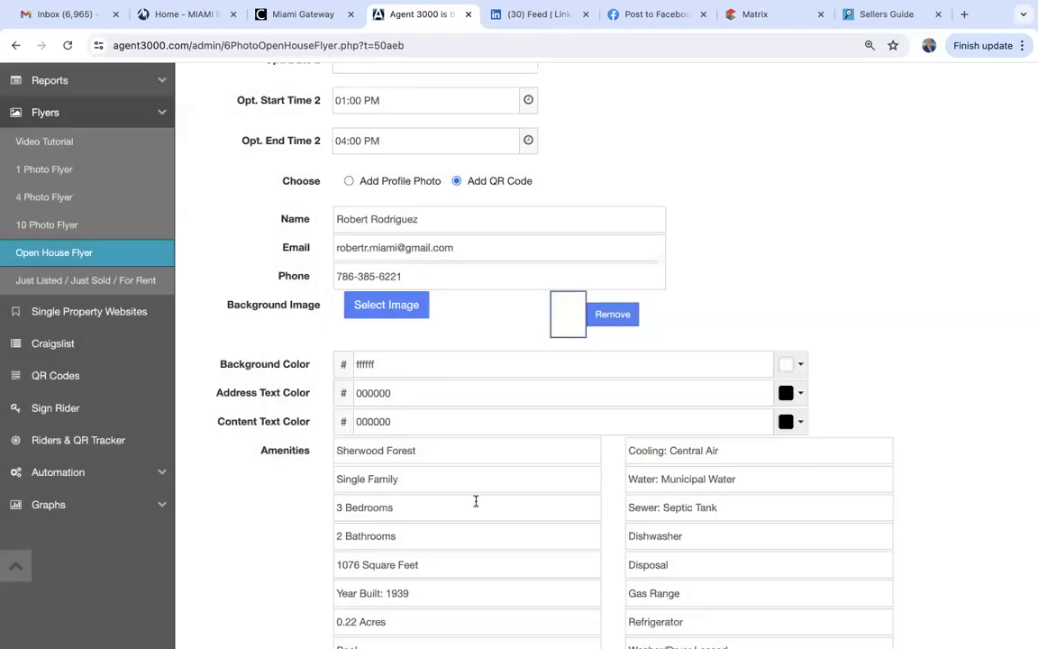
{"action": "scroll", "coordinate": [476, 501], "scroll_direction": "down", "scroll_amount": 5}
{"action": "left_click", "coordinate": [327, 572]}
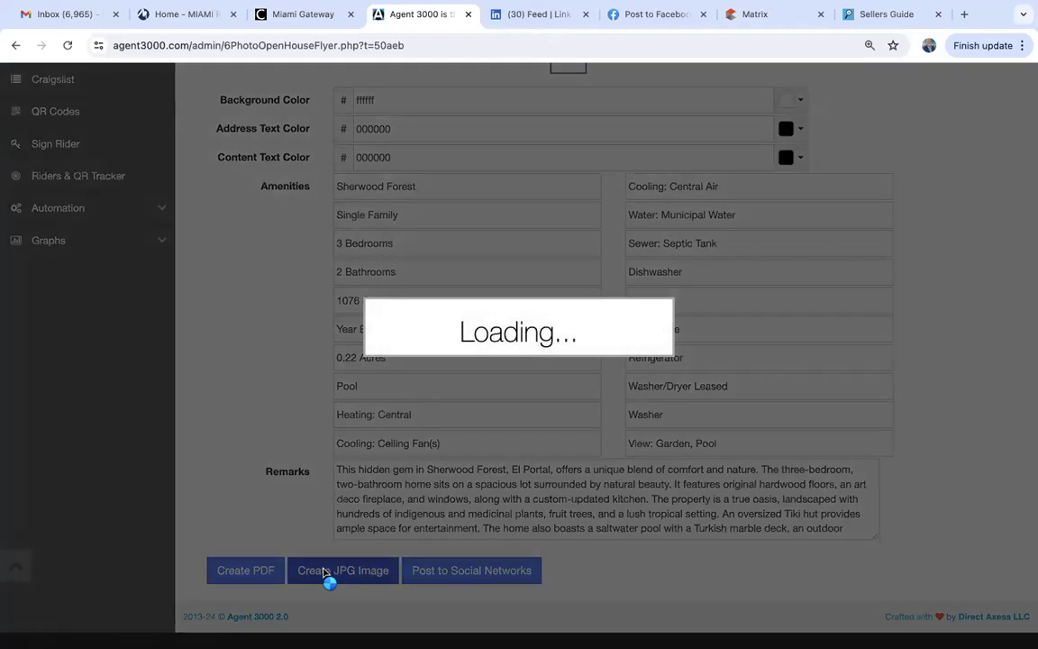
Review the Open House JPG for Saturday, July 20, 1:00–4:00 PM.
{"action": "scroll", "coordinate": [324, 570], "scroll_direction": "down", "scroll_amount": 2}
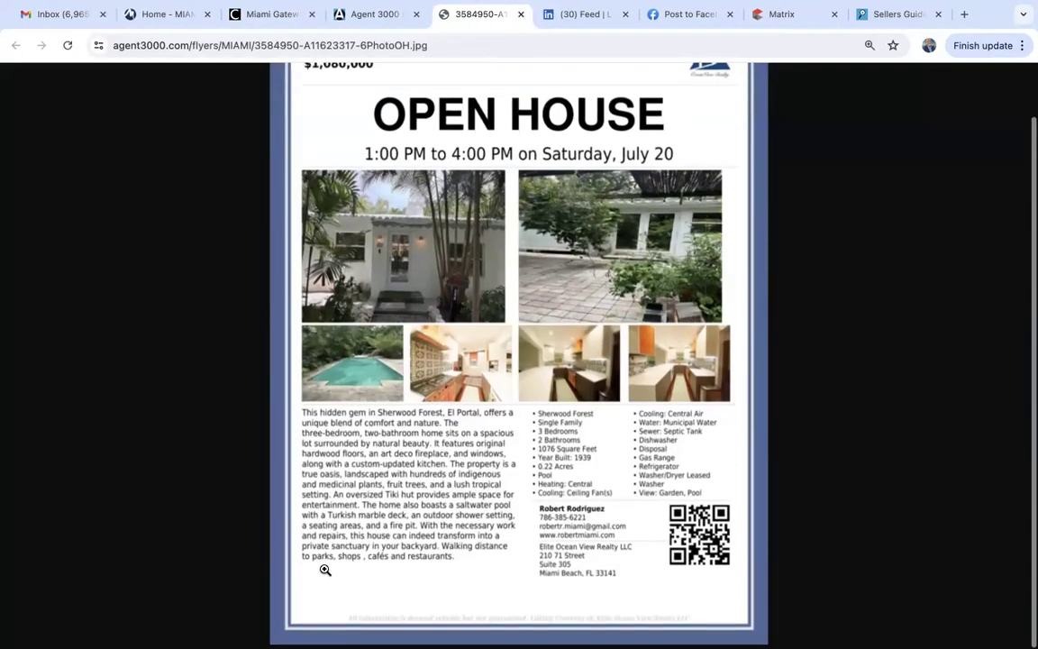
{"action": "scroll", "coordinate": [324, 570], "scroll_direction": "up", "scroll_amount": 2}
{"action": "scroll", "coordinate": [325, 570], "scroll_direction": "down", "scroll_amount": 2}
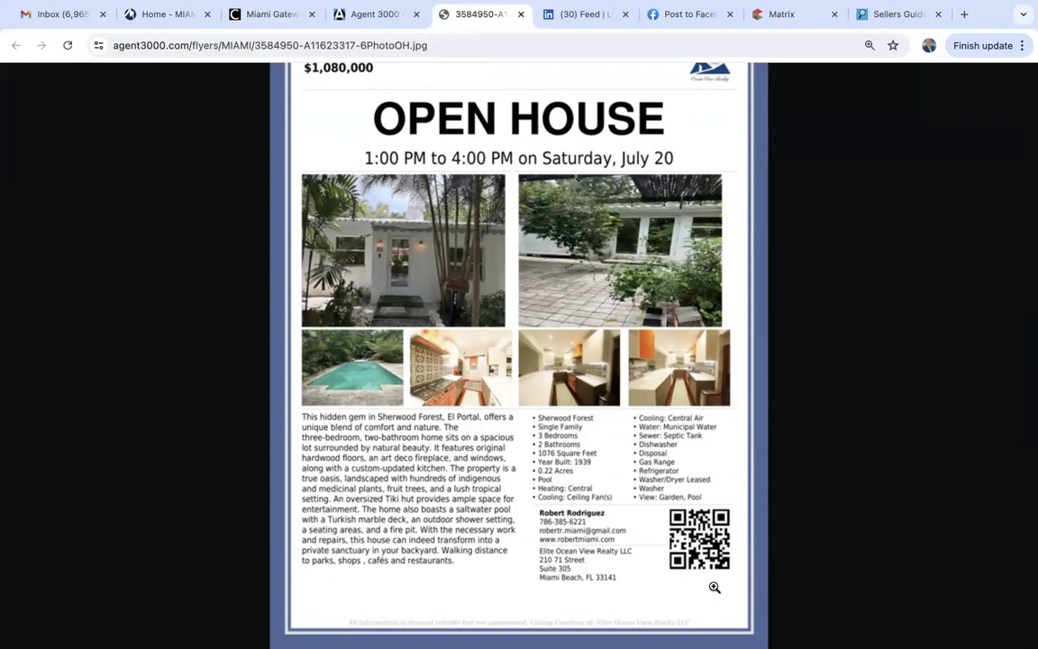
{"action": "scroll", "coordinate": [714, 587], "scroll_direction": "up", "scroll_amount": 2}
{"action": "scroll", "coordinate": [714, 587], "scroll_direction": "down", "scroll_amount": 2}
{"action": "scroll", "coordinate": [714, 587], "scroll_direction": "up", "scroll_amount": 2}
{"action": "scroll", "coordinate": [714, 587], "scroll_direction": "down", "scroll_amount": 2}
{"action": "scroll", "coordinate": [714, 587], "scroll_direction": "up", "scroll_amount": 2}
{"action": "scroll", "coordinate": [714, 587], "scroll_direction": "down", "scroll_amount": 1}
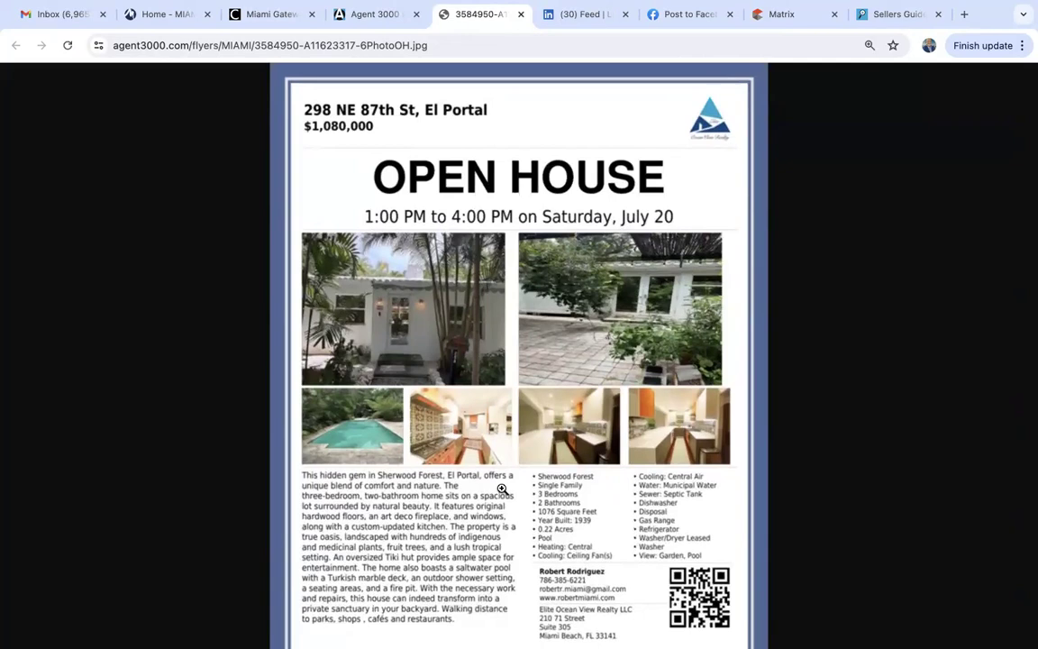
{"action": "scroll", "coordinate": [502, 489], "scroll_direction": "down", "scroll_amount": 1}
{"action": "scroll", "coordinate": [502, 489], "scroll_direction": "up", "scroll_amount": 1}
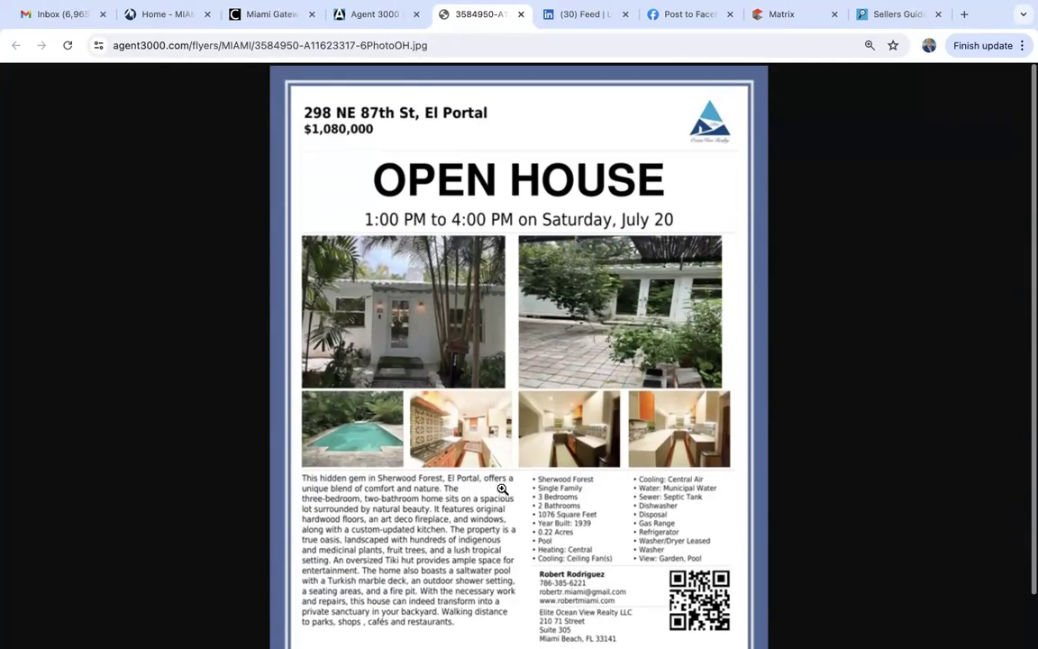
Close the flyer preview and open a new browser tab.
{"action": "left_click", "coordinate": [520, 16]}
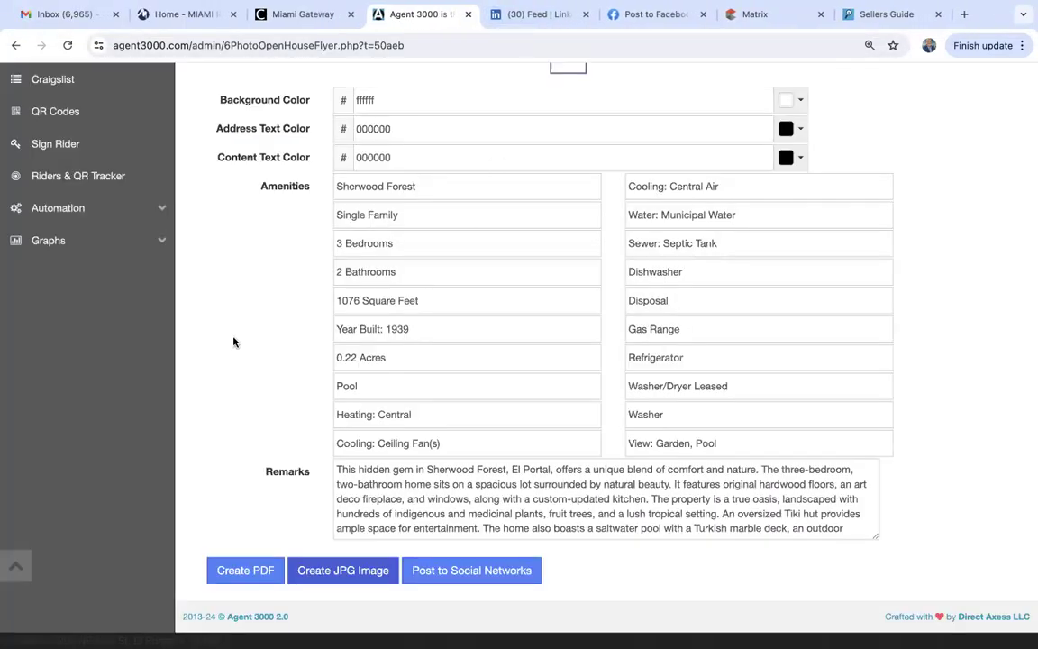
{"action": "scroll", "coordinate": [233, 341], "scroll_direction": "up", "scroll_amount": 3}
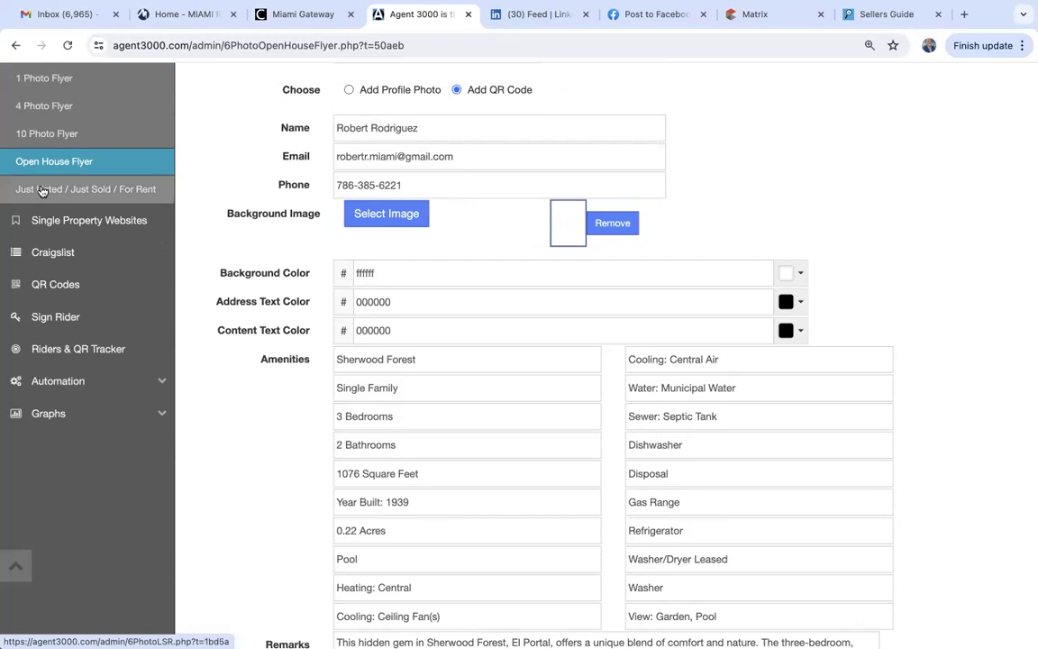
{"action": "left_click", "coordinate": [965, 15]}
Load Facebook and switch to acting as the Realtor business Page.
{"action": "left_click", "coordinate": [427, 74]}
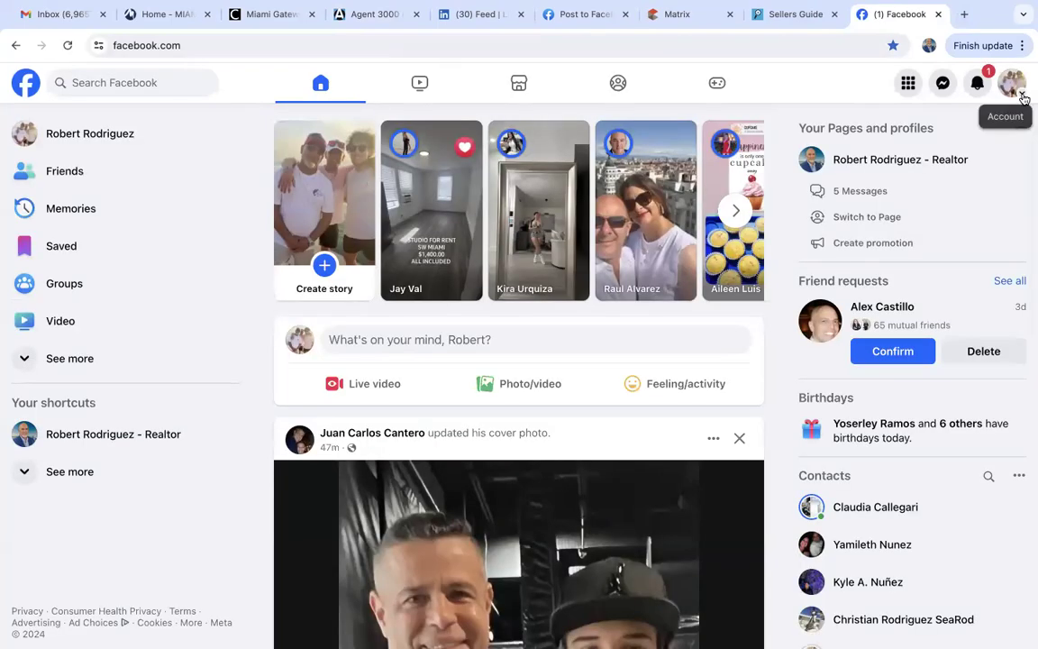
{"action": "left_click", "coordinate": [1011, 84]}
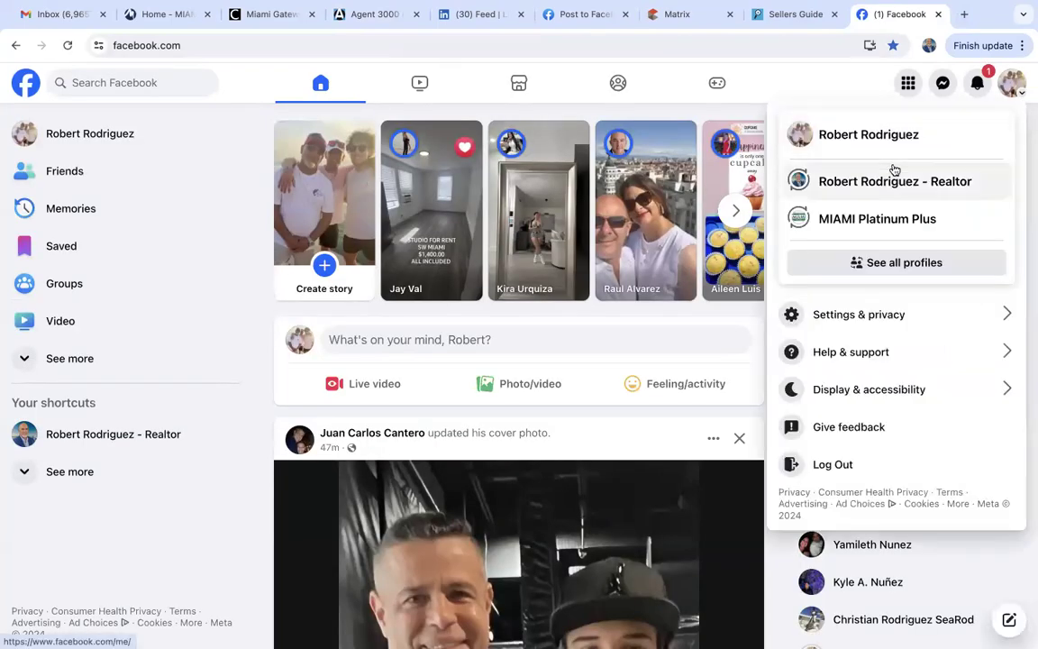
{"action": "left_click", "coordinate": [892, 179]}
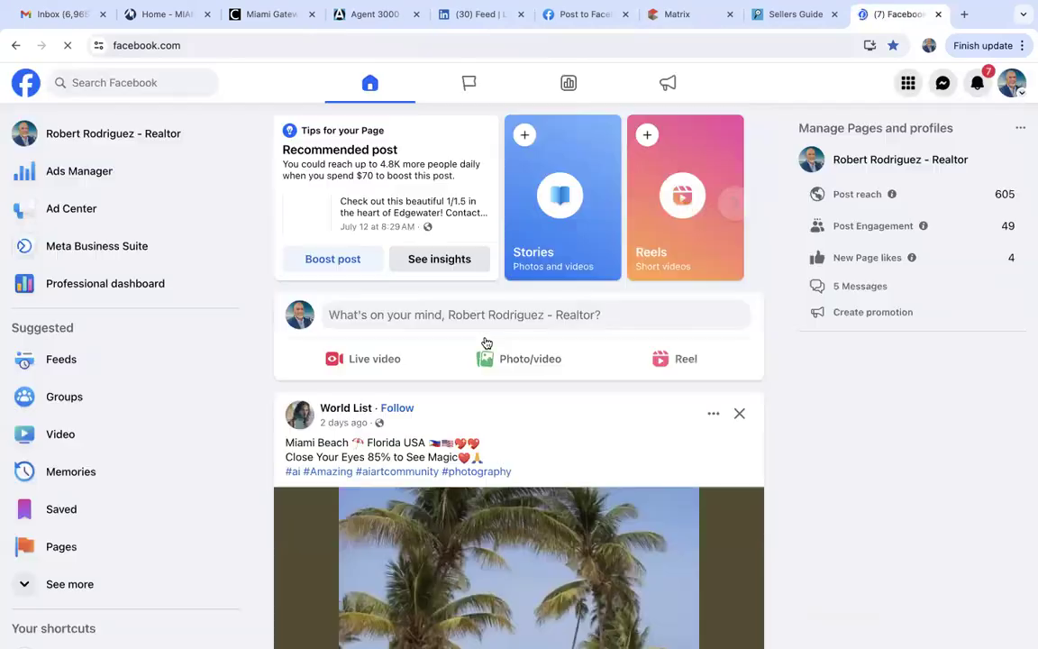
{"action": "scroll", "coordinate": [486, 343], "scroll_direction": "down", "scroll_amount": 10}
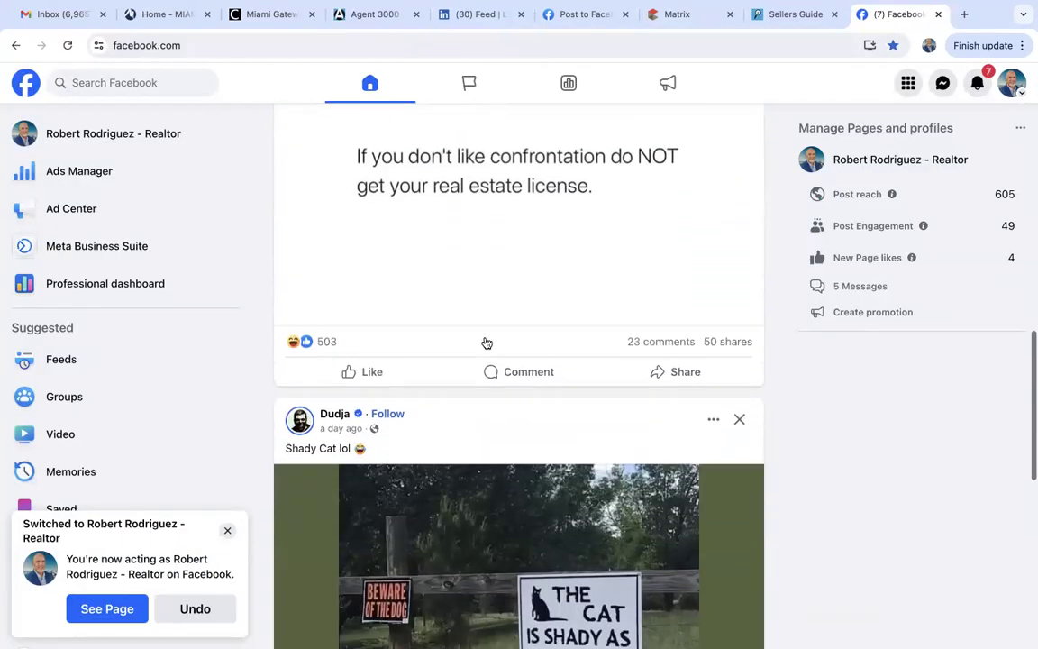
{"action": "scroll", "coordinate": [486, 343], "scroll_direction": "up", "scroll_amount": 10}
{"action": "left_click", "coordinate": [154, 144]}
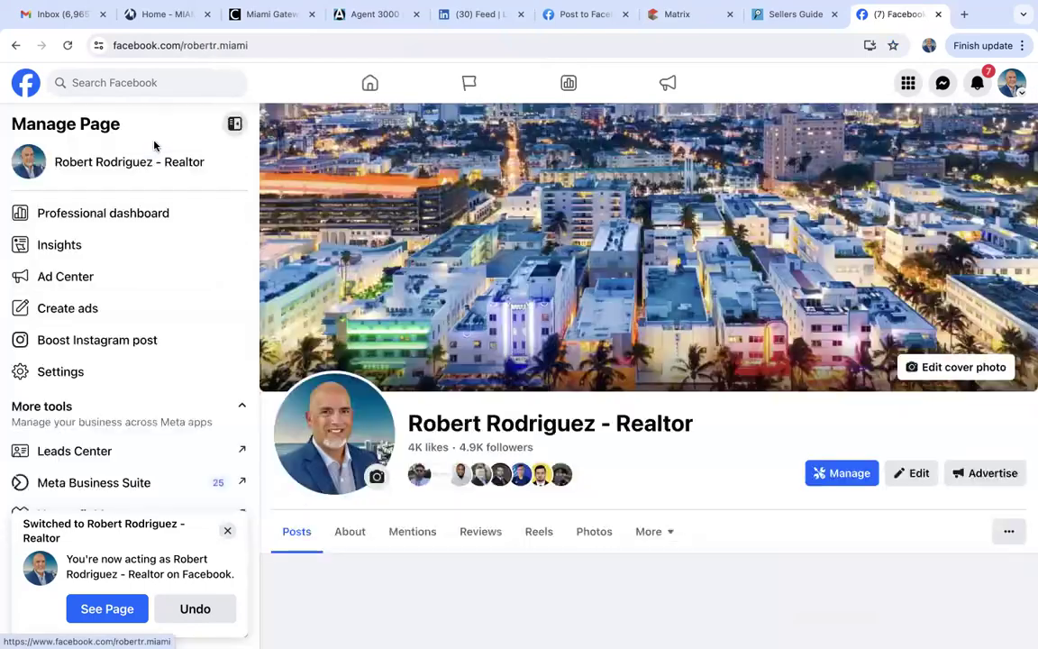
{"action": "scroll", "coordinate": [352, 195], "scroll_direction": "down", "scroll_amount": 4}
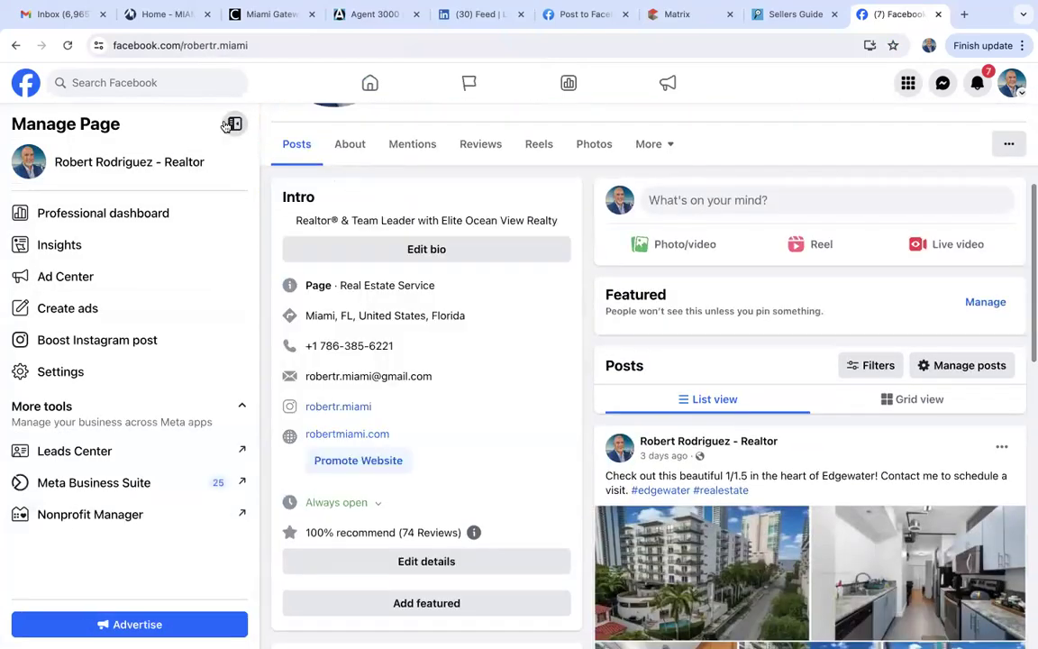
{"action": "left_click", "coordinate": [232, 125]}
{"action": "scroll", "coordinate": [568, 360], "scroll_direction": "down", "scroll_amount": 4}
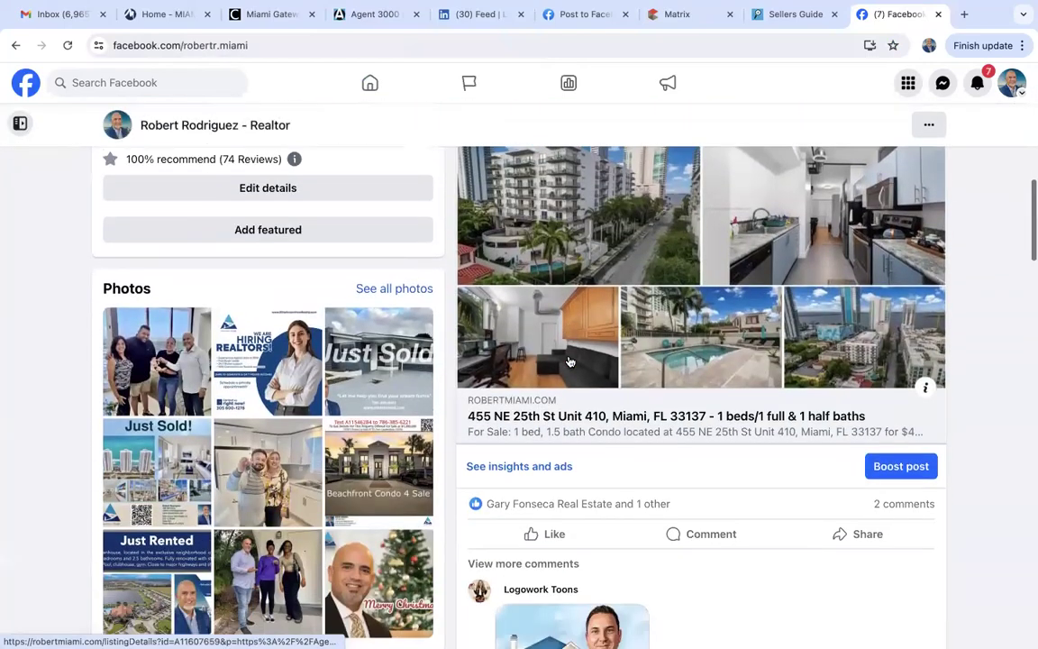
{"action": "scroll", "coordinate": [570, 362], "scroll_direction": "up", "scroll_amount": 2}
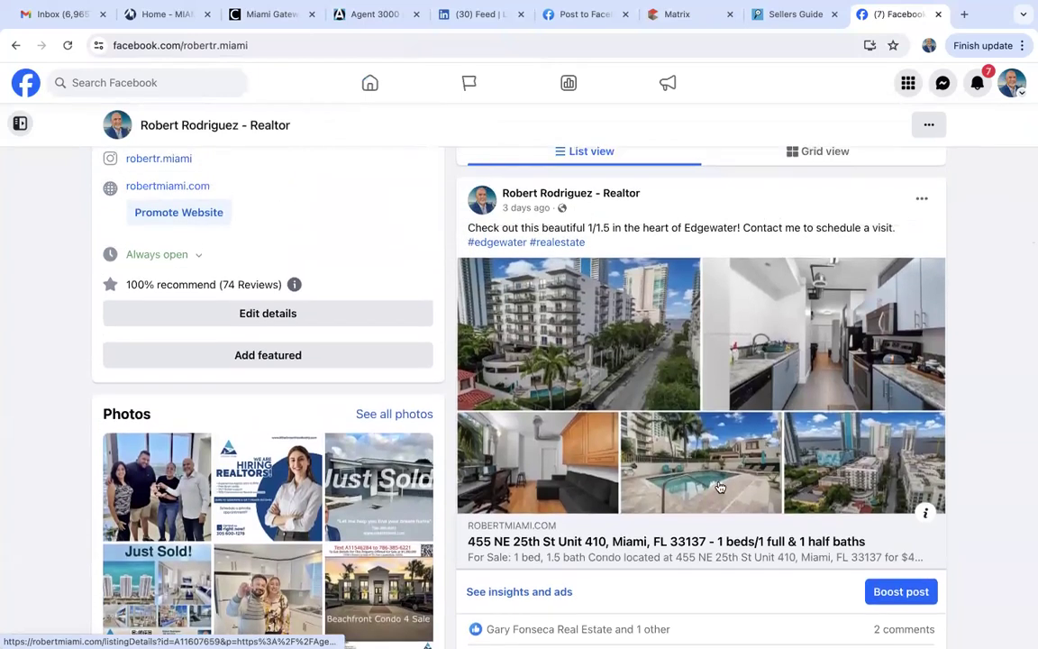
{"action": "scroll", "coordinate": [720, 487], "scroll_direction": "down", "scroll_amount": 5}
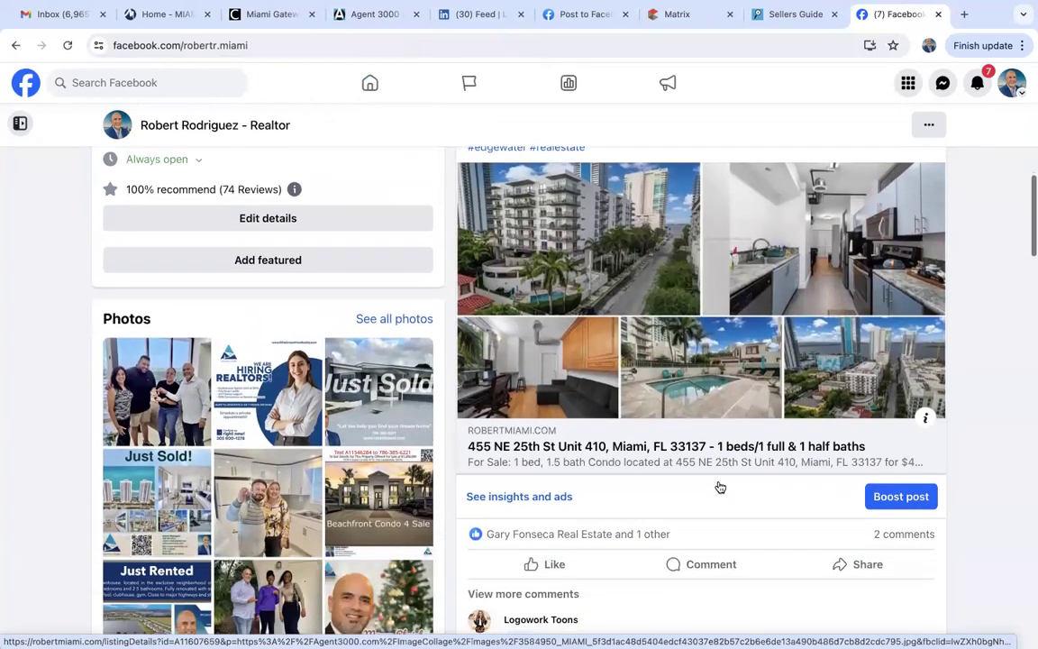
{"action": "scroll", "coordinate": [720, 487], "scroll_direction": "down", "scroll_amount": 5}
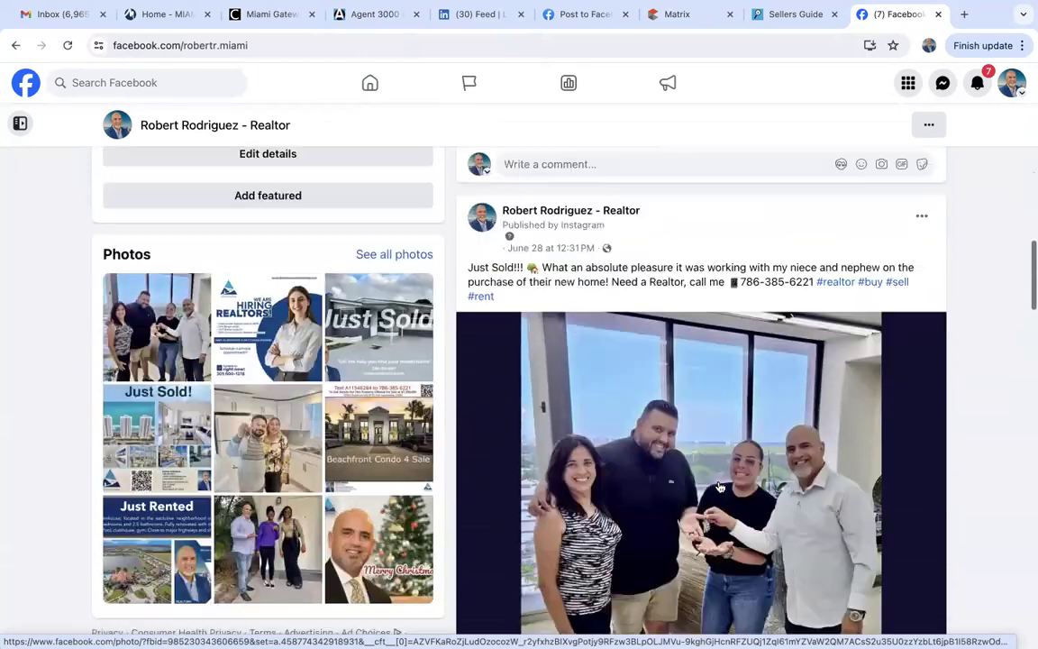
{"action": "scroll", "coordinate": [720, 487], "scroll_direction": "down", "scroll_amount": 10}
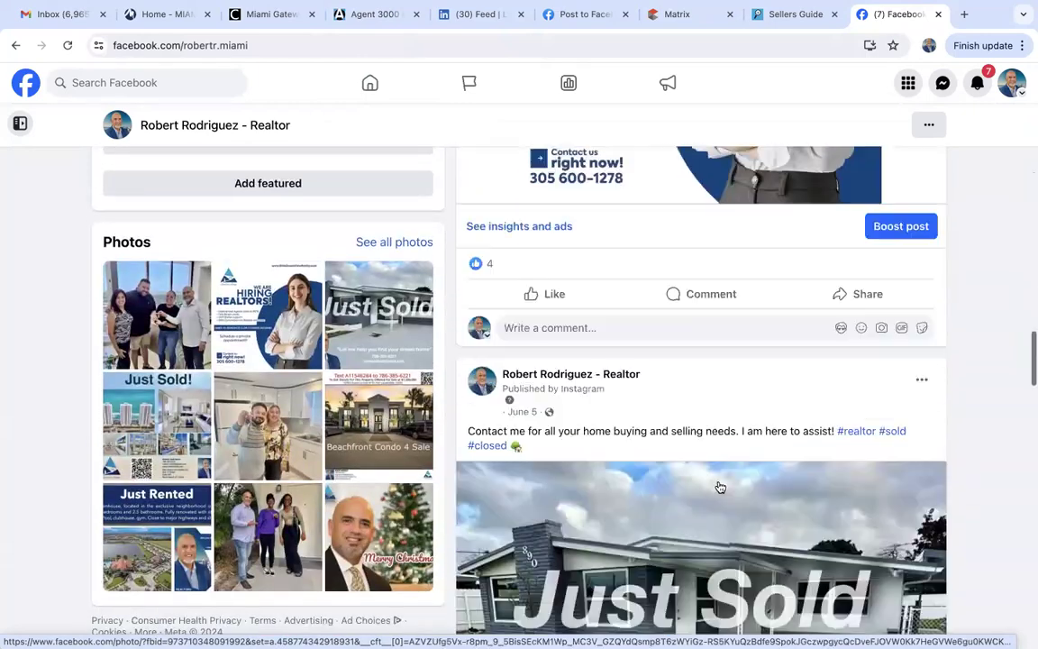
{"action": "scroll", "coordinate": [720, 487], "scroll_direction": "down", "scroll_amount": 2}
{"action": "scroll", "coordinate": [721, 486], "scroll_direction": "up", "scroll_amount": 3}
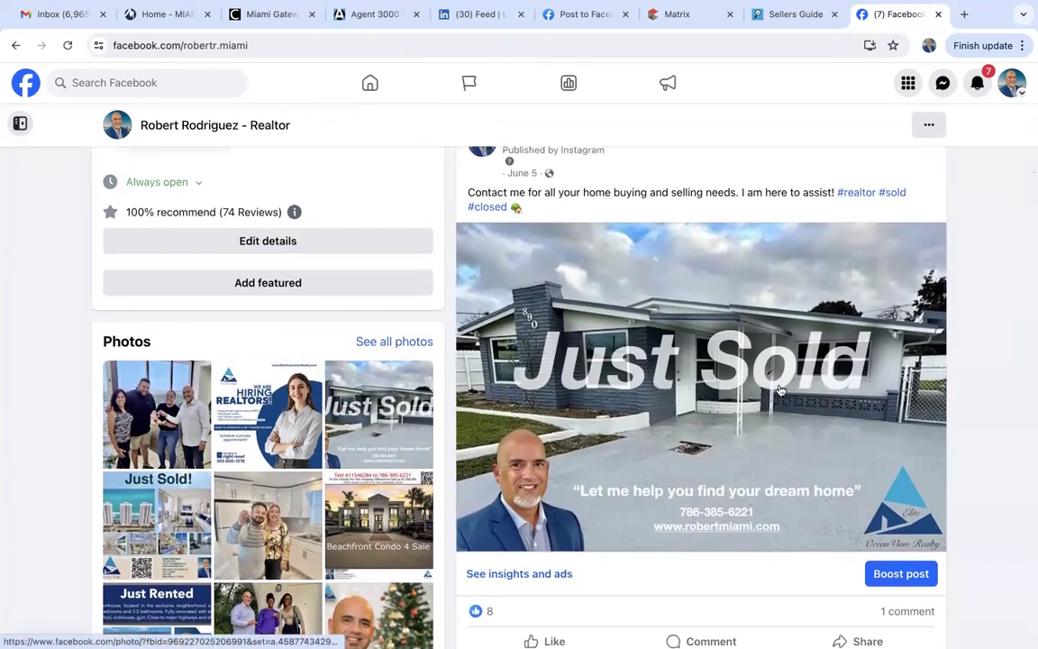
{"action": "scroll", "coordinate": [608, 470], "scroll_direction": "down", "scroll_amount": 8}
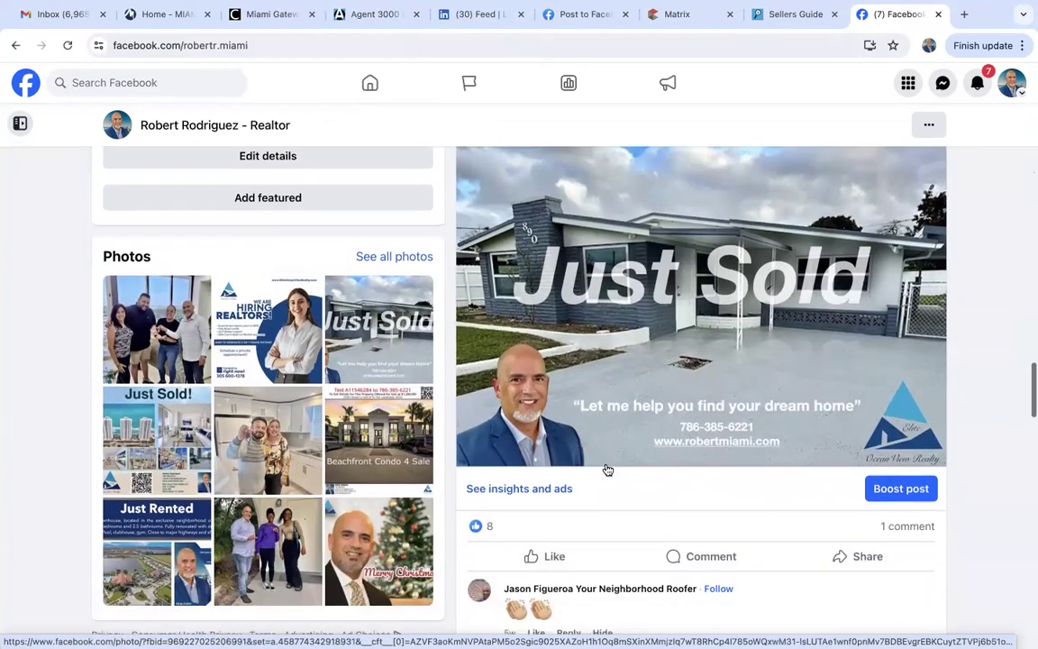
{"action": "scroll", "coordinate": [607, 470], "scroll_direction": "up", "scroll_amount": 1}
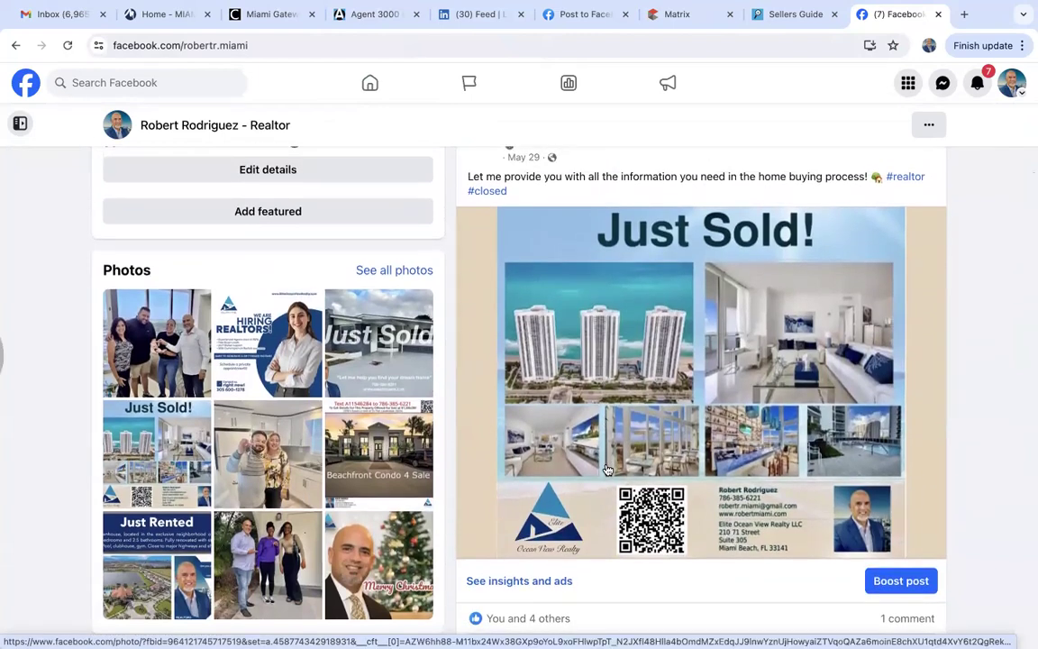
{"action": "scroll", "coordinate": [718, 427], "scroll_direction": "up", "scroll_amount": 1}
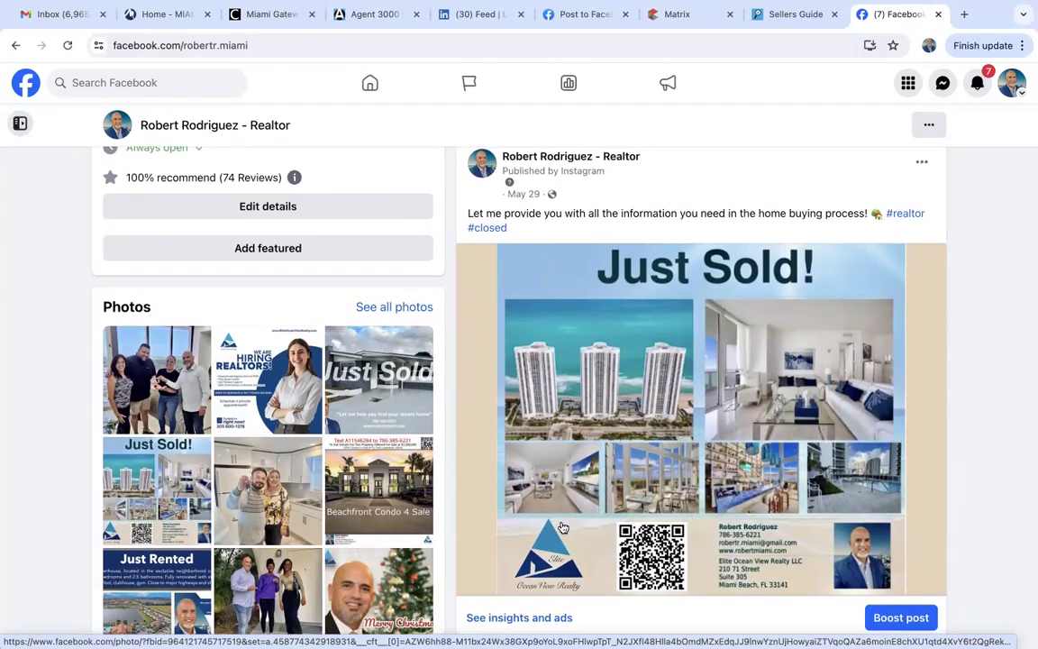
{"action": "scroll", "coordinate": [562, 527], "scroll_direction": "down", "scroll_amount": 1}
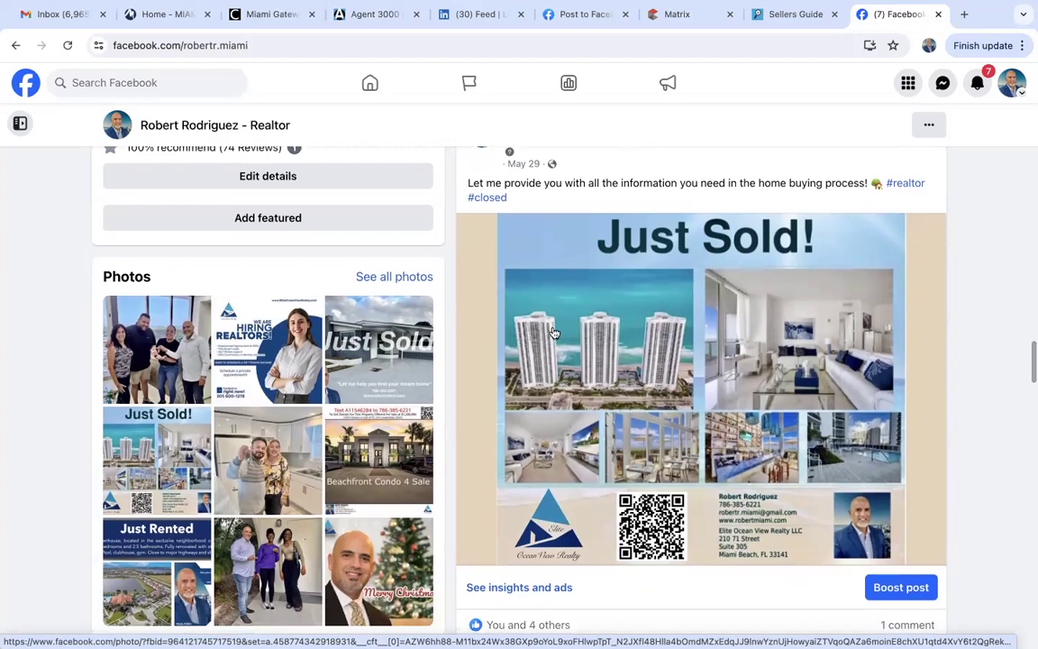
{"action": "scroll", "coordinate": [750, 320], "scroll_direction": "up", "scroll_amount": 2}
{"action": "scroll", "coordinate": [750, 320], "scroll_direction": "down", "scroll_amount": 2}
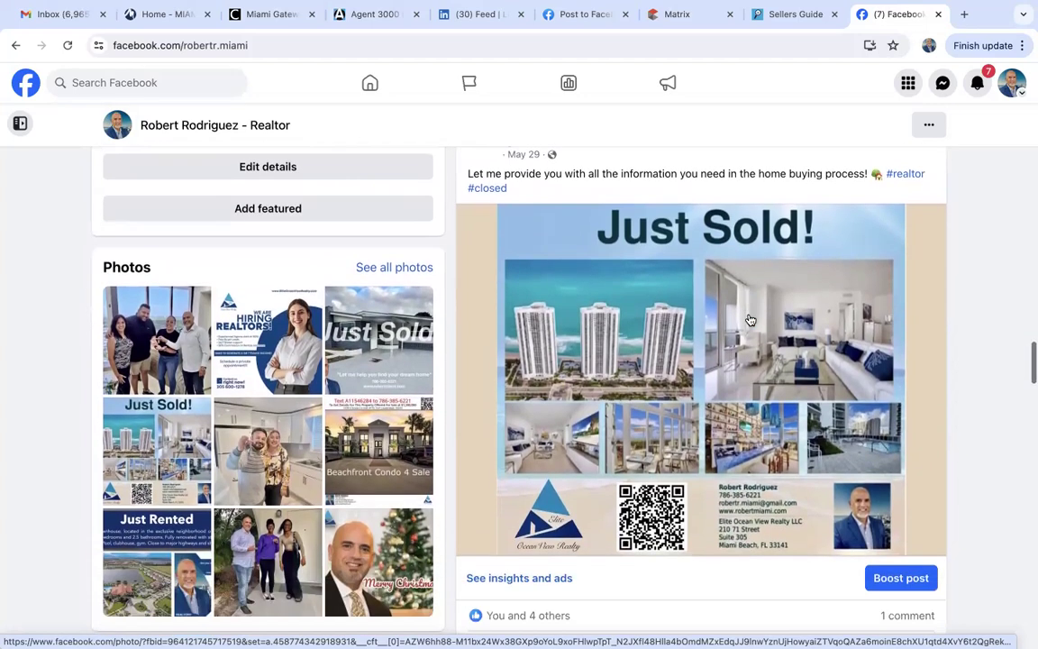
{"action": "scroll", "coordinate": [750, 320], "scroll_direction": "up", "scroll_amount": 2}
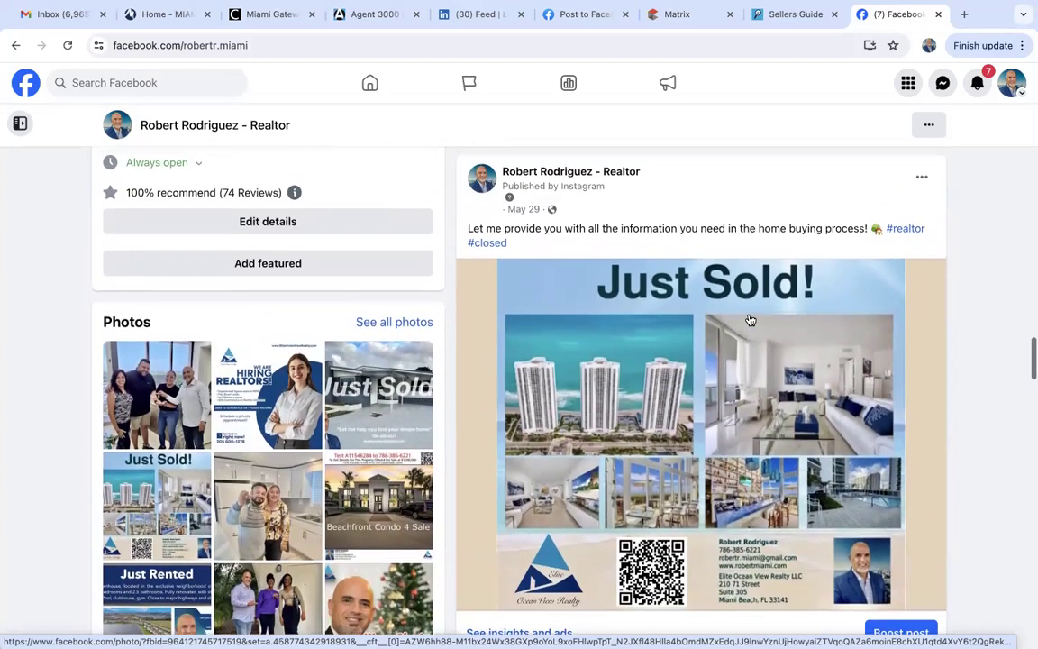
Start a 6 Photo Just Listed Flyer for listing A11623317 and accept the photo terms.
{"action": "left_click", "coordinate": [374, 14]}
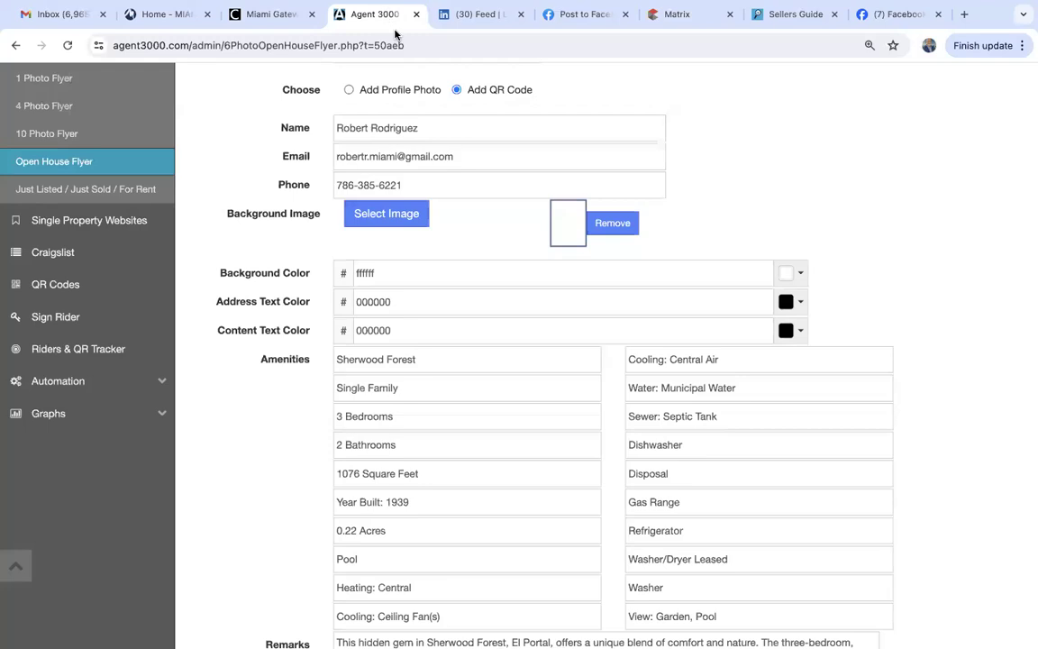
{"action": "scroll", "coordinate": [261, 311], "scroll_direction": "up", "scroll_amount": 2}
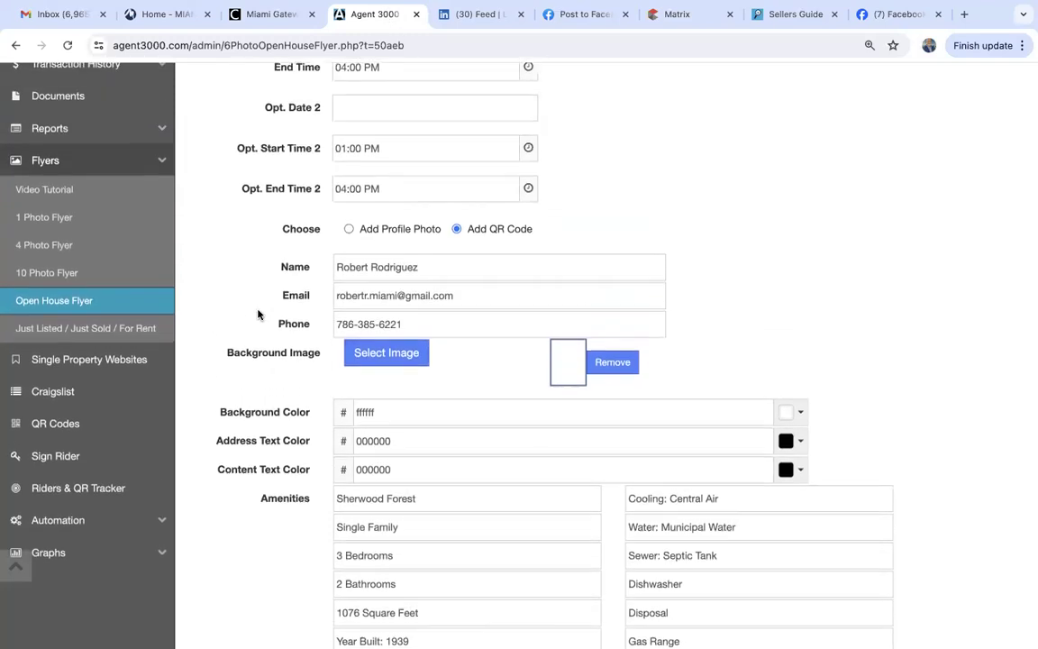
{"action": "left_click", "coordinate": [61, 330]}
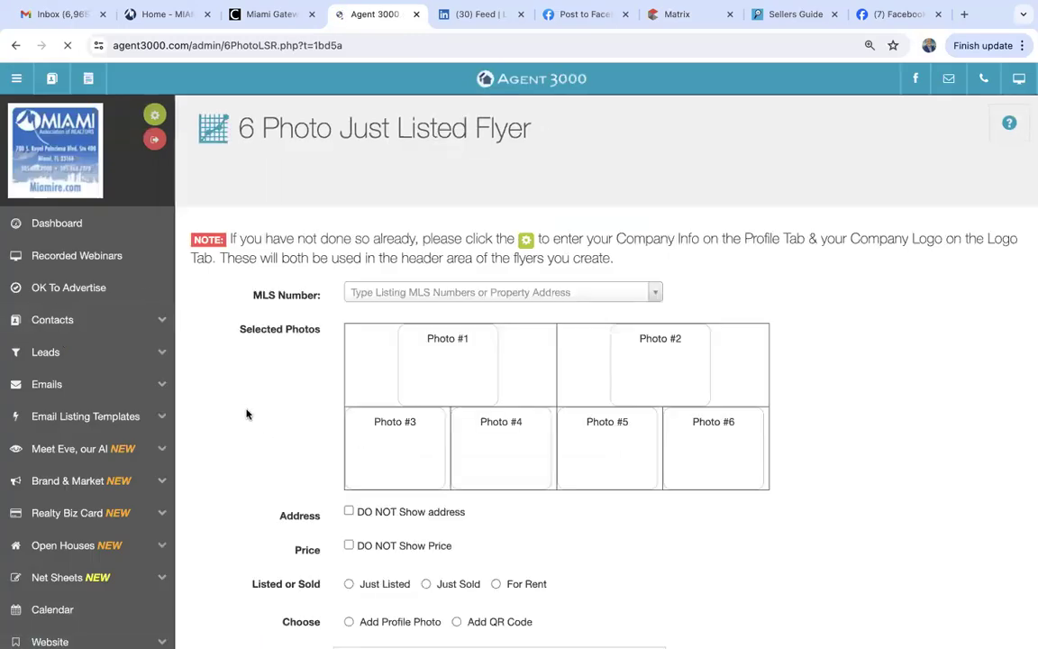
{"action": "left_click", "coordinate": [360, 297]}
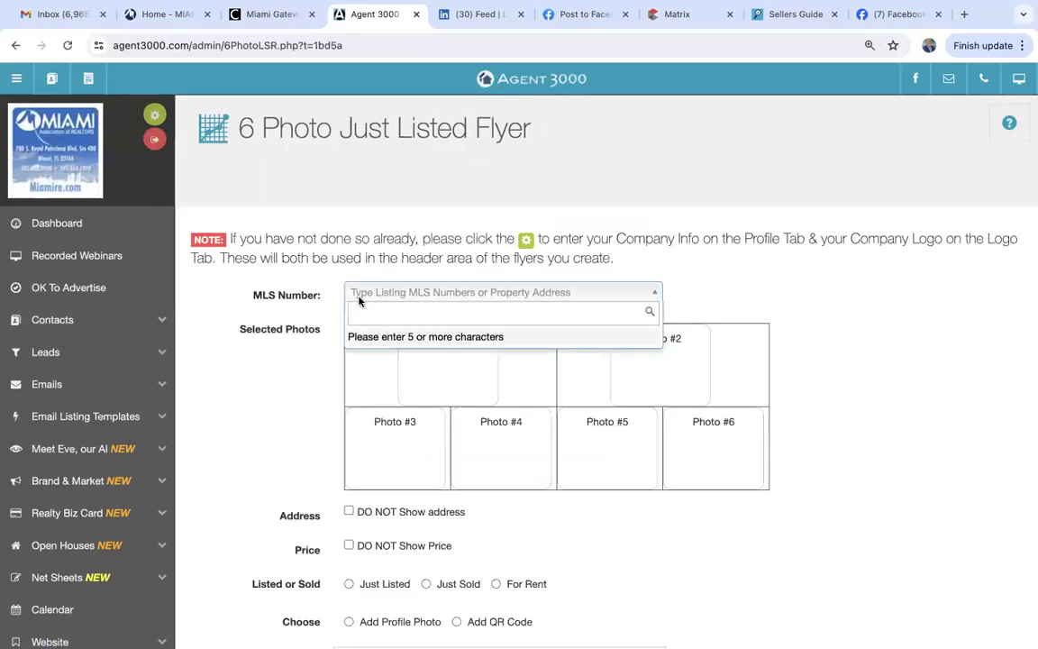
{"action": "type", "text": "A11623317"}
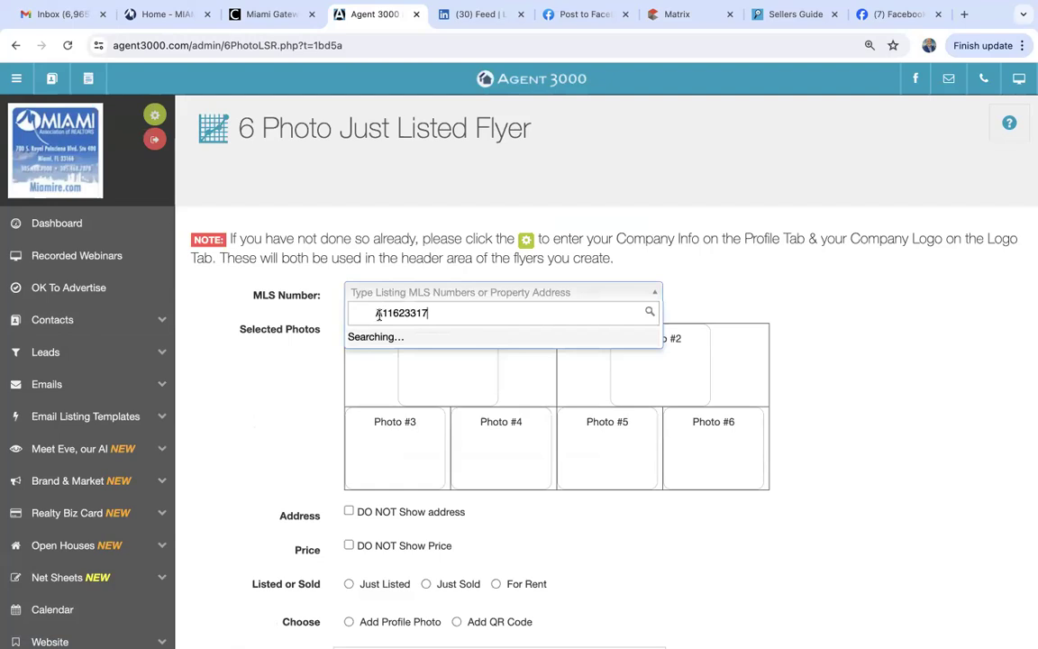
{"action": "key", "text": "BackSpace"}
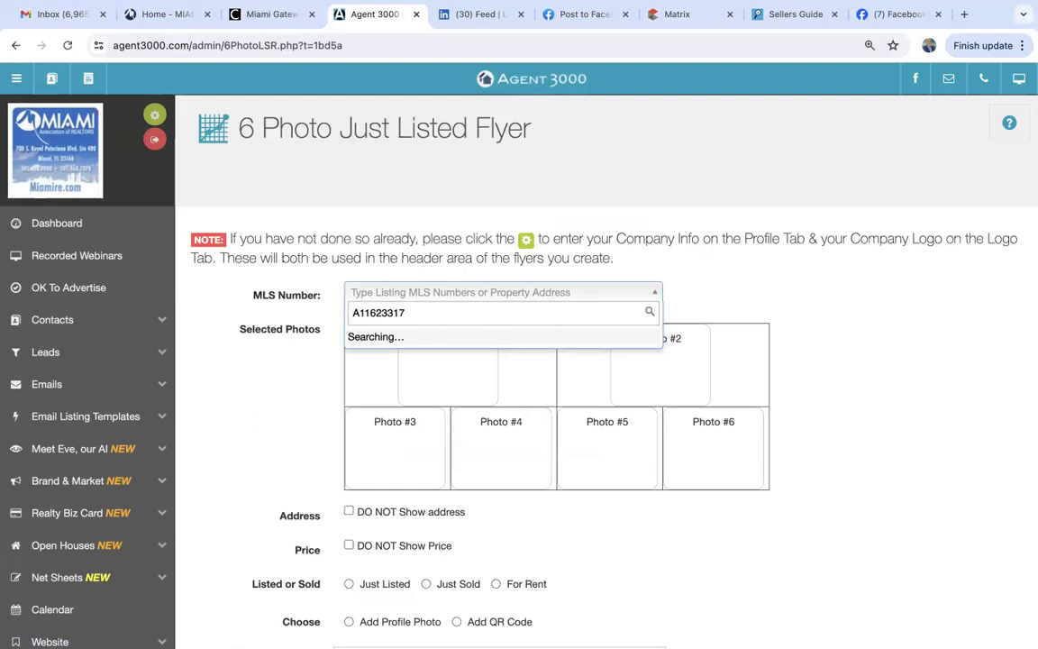
{"action": "left_click", "coordinate": [382, 340]}
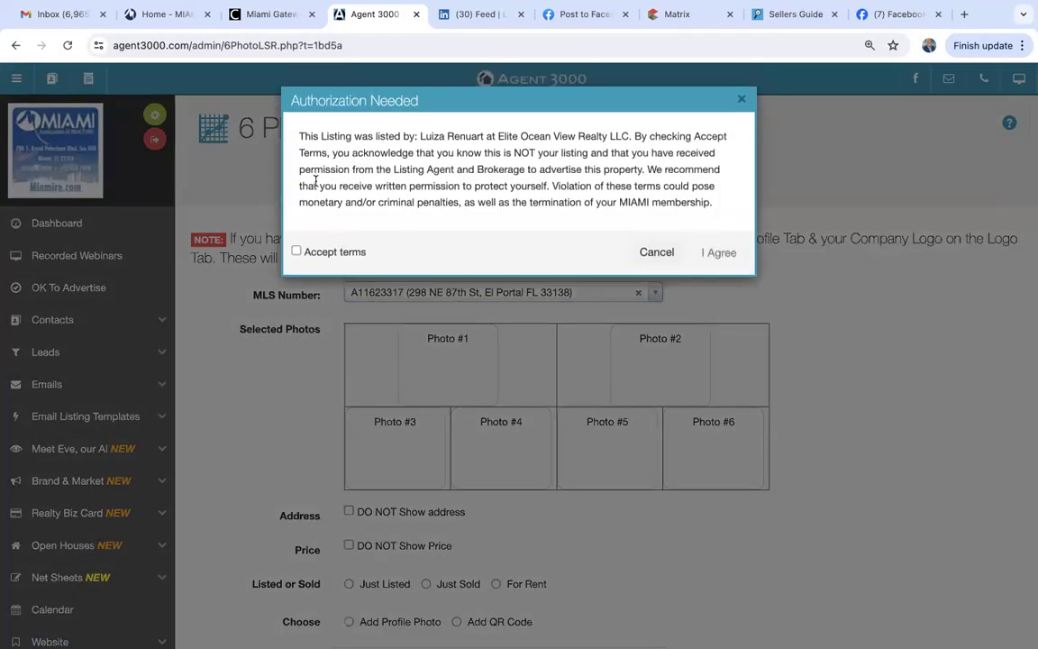
{"action": "left_click", "coordinate": [295, 253]}
{"action": "left_click", "coordinate": [721, 252]}
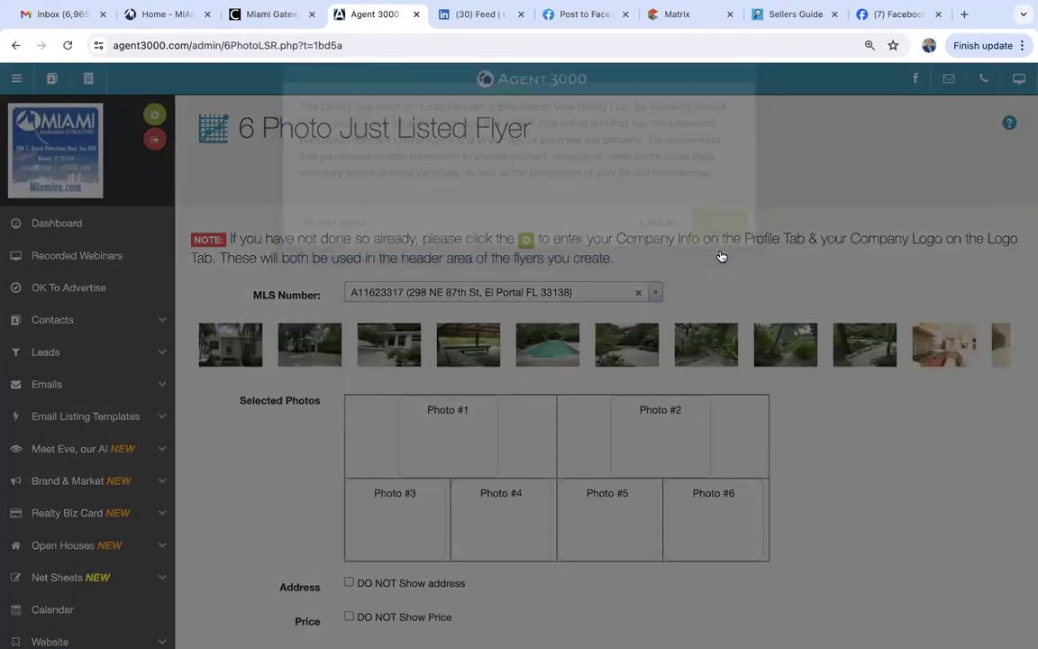
Fill Photo #1–#6 with the front entry, pool, garden and garden path photos.
{"action": "left_click_drag", "start_coordinate": [221, 359], "coordinate": [446, 432]}
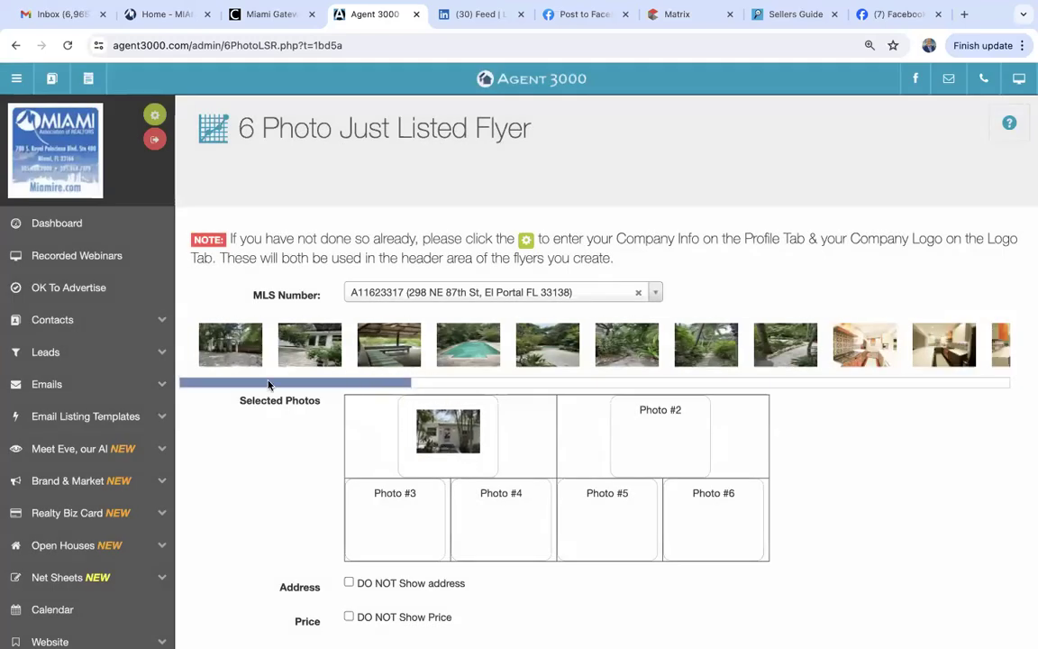
{"action": "left_click_drag", "start_coordinate": [313, 356], "coordinate": [661, 431]}
{"action": "left_click_drag", "start_coordinate": [378, 345], "coordinate": [389, 519]}
{"action": "left_click_drag", "start_coordinate": [475, 361], "coordinate": [500, 501]}
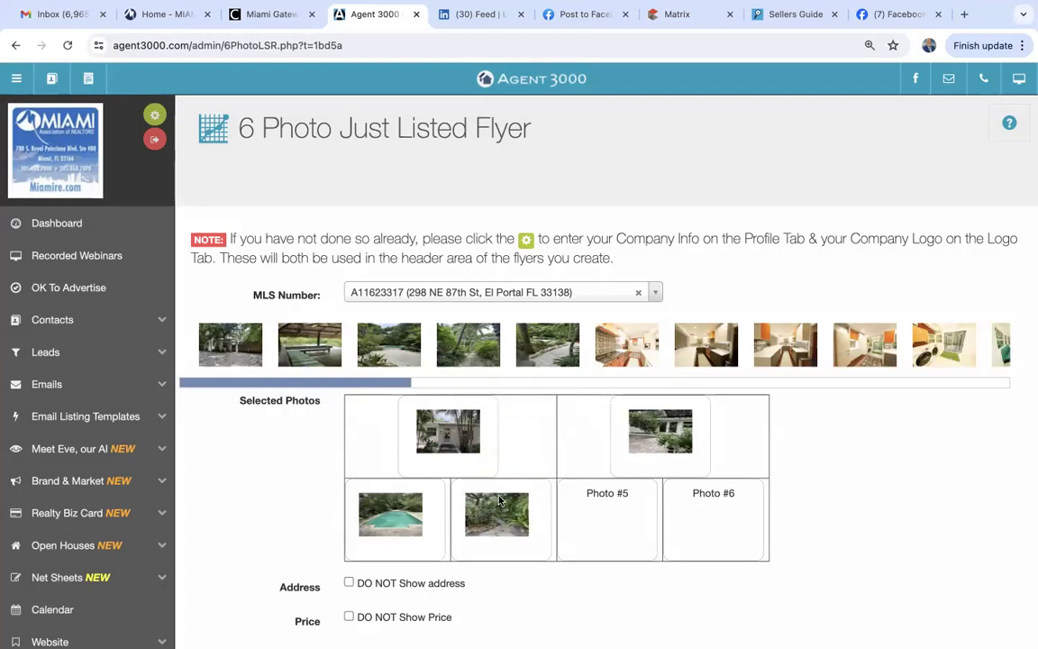
{"action": "left_click_drag", "start_coordinate": [544, 341], "coordinate": [609, 516]}
{"action": "left_click_drag", "start_coordinate": [613, 357], "coordinate": [712, 515]}
{"action": "scroll", "coordinate": [695, 507], "scroll_direction": "down", "scroll_amount": 5}
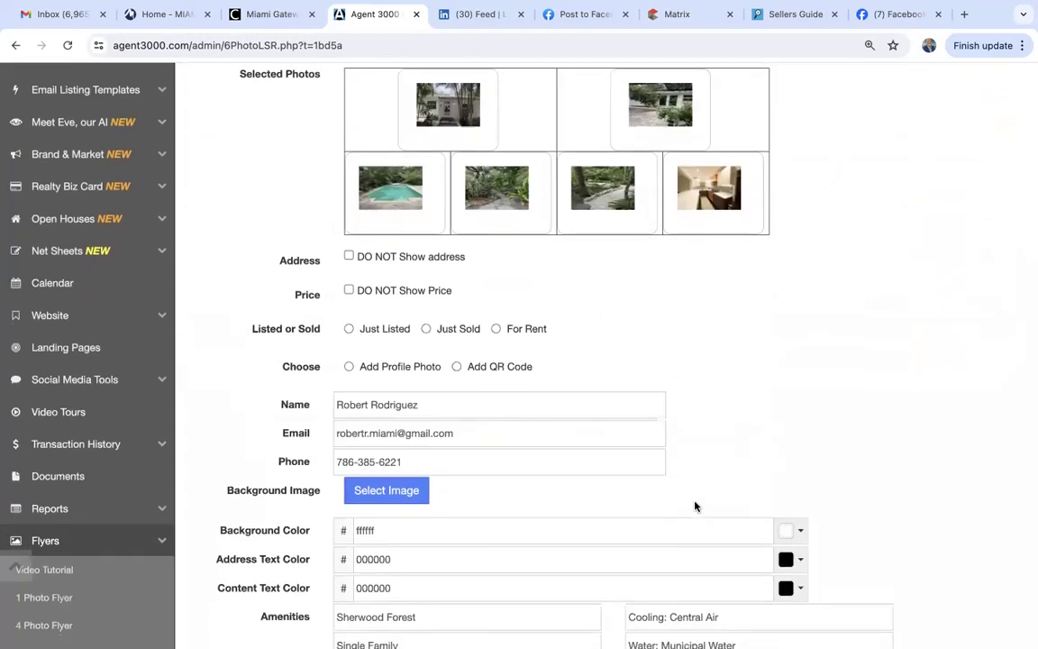
{"action": "scroll", "coordinate": [695, 506], "scroll_direction": "down", "scroll_amount": 2}
Mark the flyer Just Sold and give it the Beach background.
{"action": "left_click", "coordinate": [426, 237]}
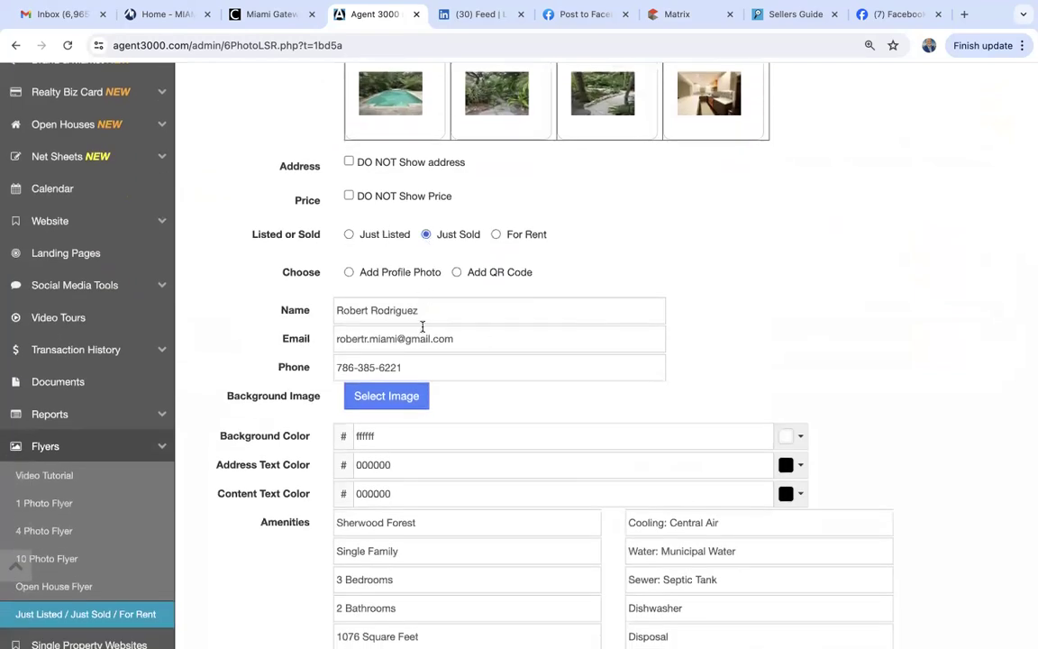
{"action": "left_click", "coordinate": [365, 398]}
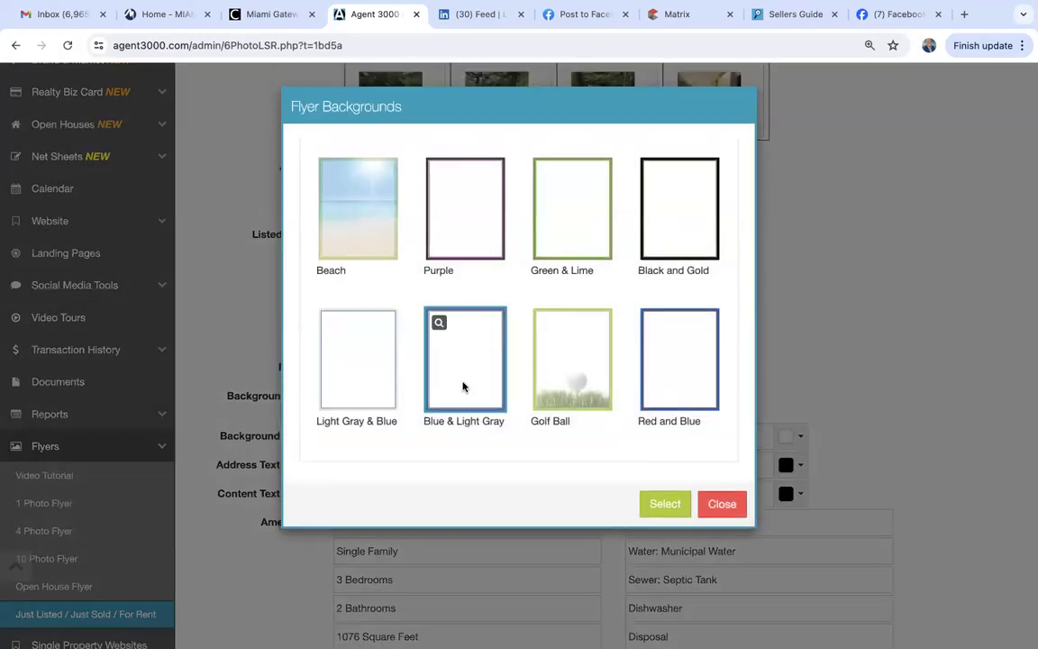
{"action": "left_click", "coordinate": [371, 239]}
{"action": "left_click", "coordinate": [660, 505]}
{"action": "scroll", "coordinate": [452, 479], "scroll_direction": "down", "scroll_amount": 5}
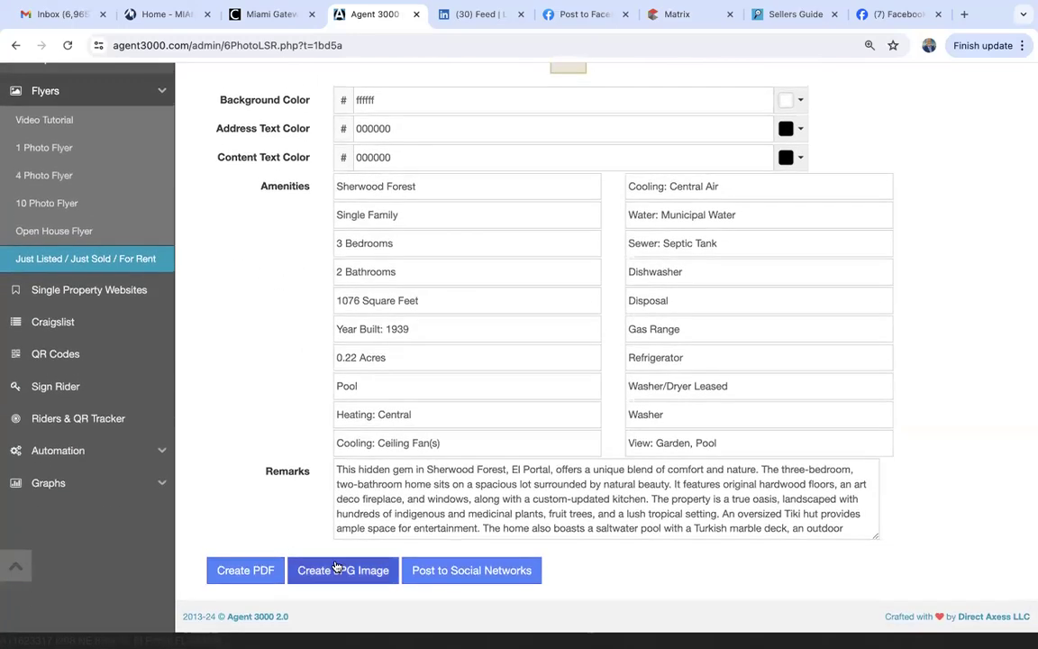
{"action": "left_click", "coordinate": [337, 568]}
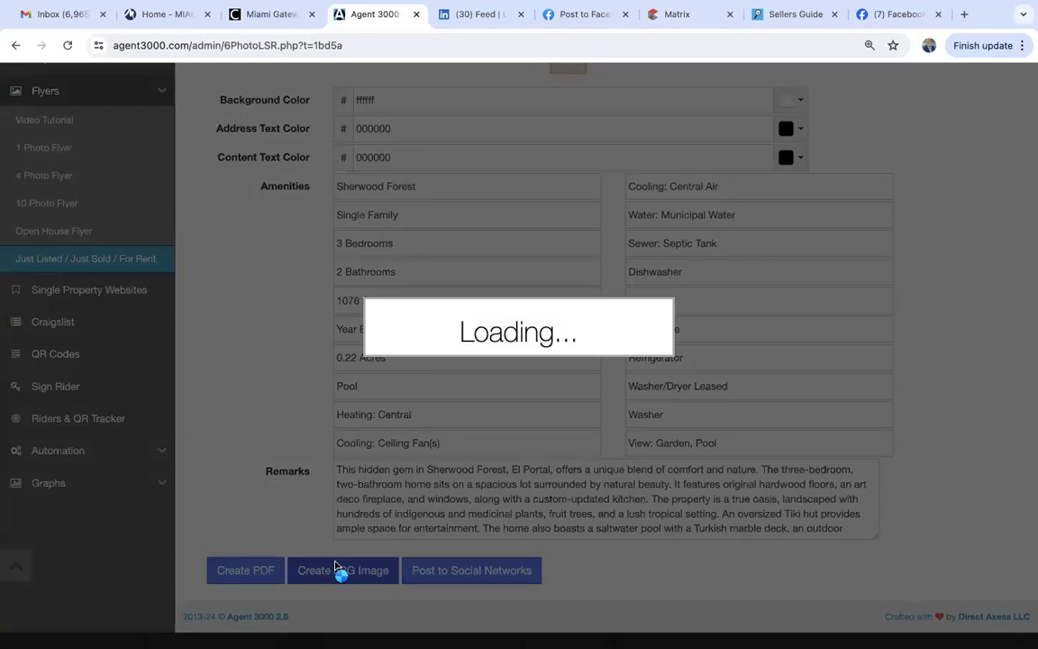
{"action": "scroll", "coordinate": [482, 400], "scroll_direction": "down", "scroll_amount": 1}
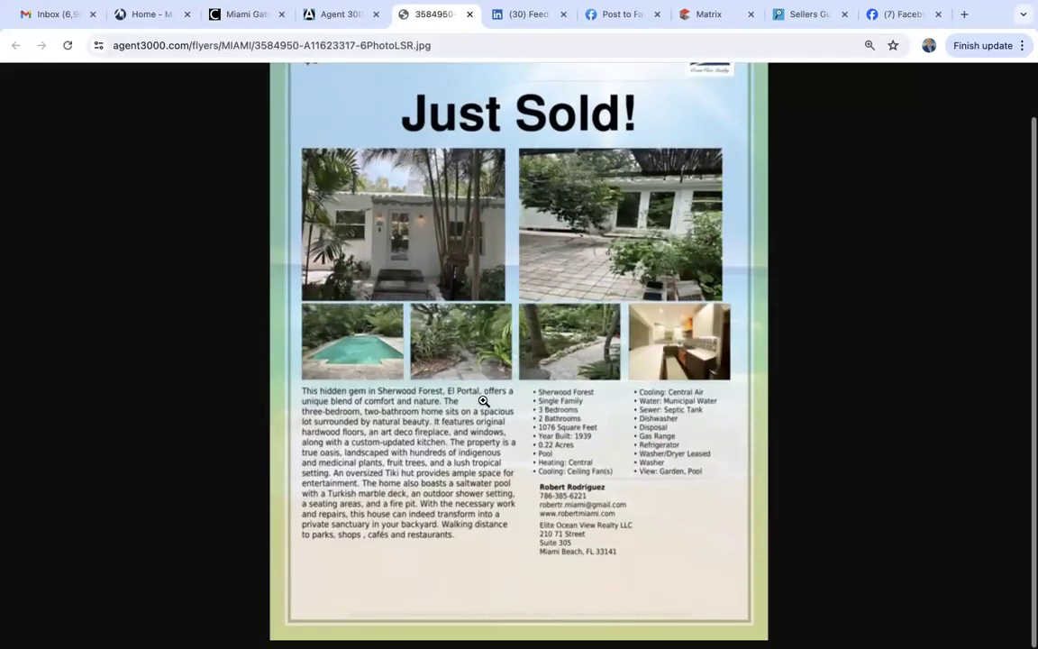
{"action": "scroll", "coordinate": [483, 401], "scroll_direction": "up", "scroll_amount": 1}
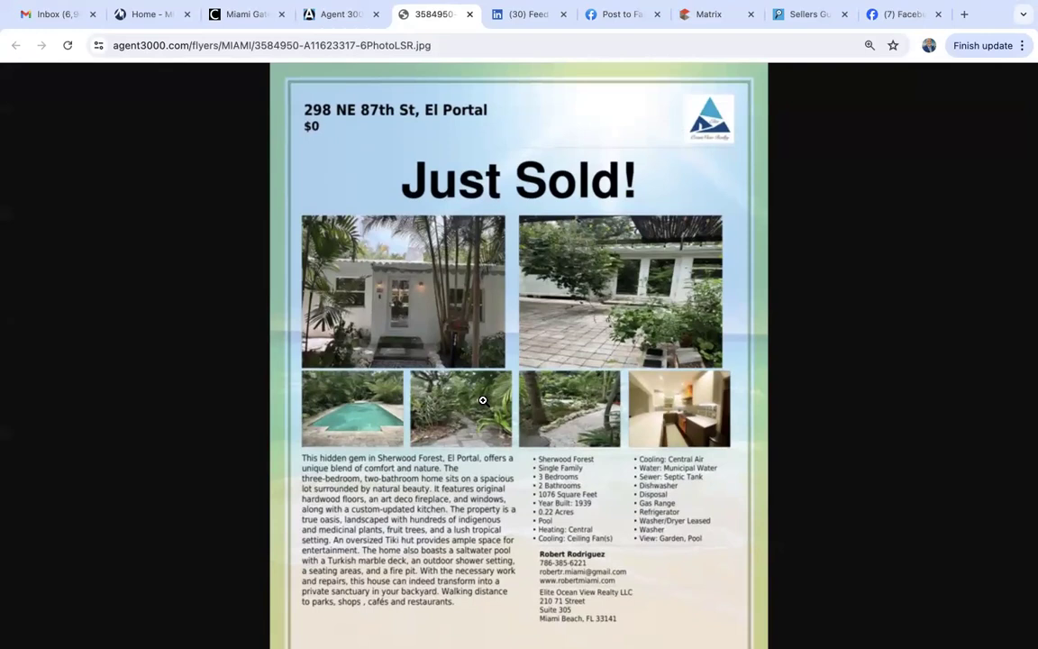
{"action": "scroll", "coordinate": [482, 400], "scroll_direction": "down", "scroll_amount": 1}
{"action": "scroll", "coordinate": [482, 400], "scroll_direction": "up", "scroll_amount": 1}
{"action": "scroll", "coordinate": [483, 400], "scroll_direction": "down", "scroll_amount": 1}
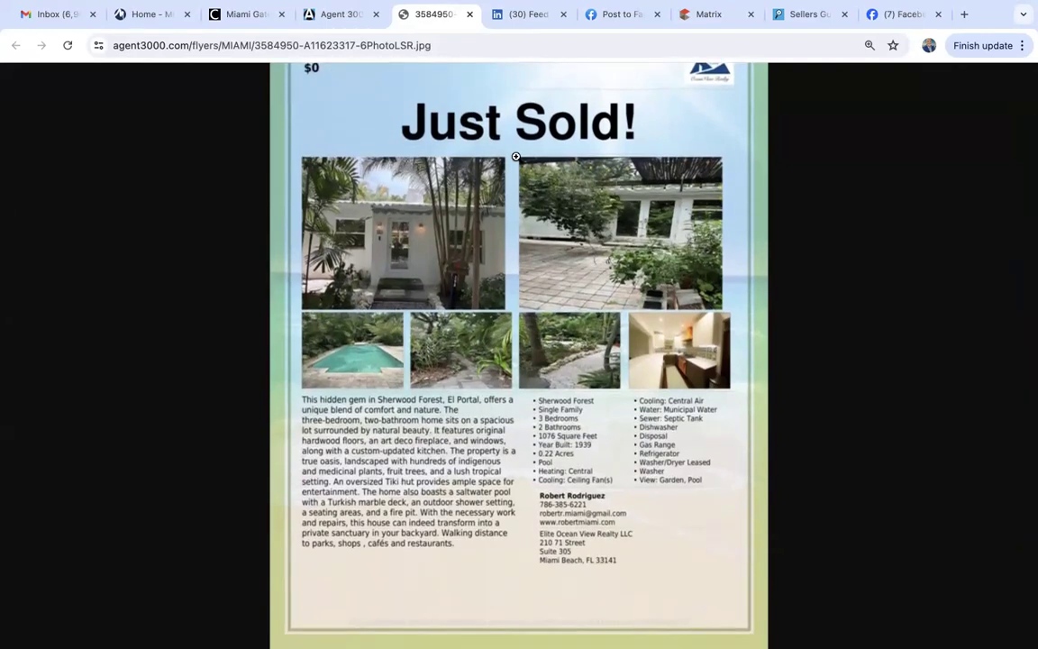
{"action": "scroll", "coordinate": [307, 144], "scroll_direction": "up", "scroll_amount": 1}
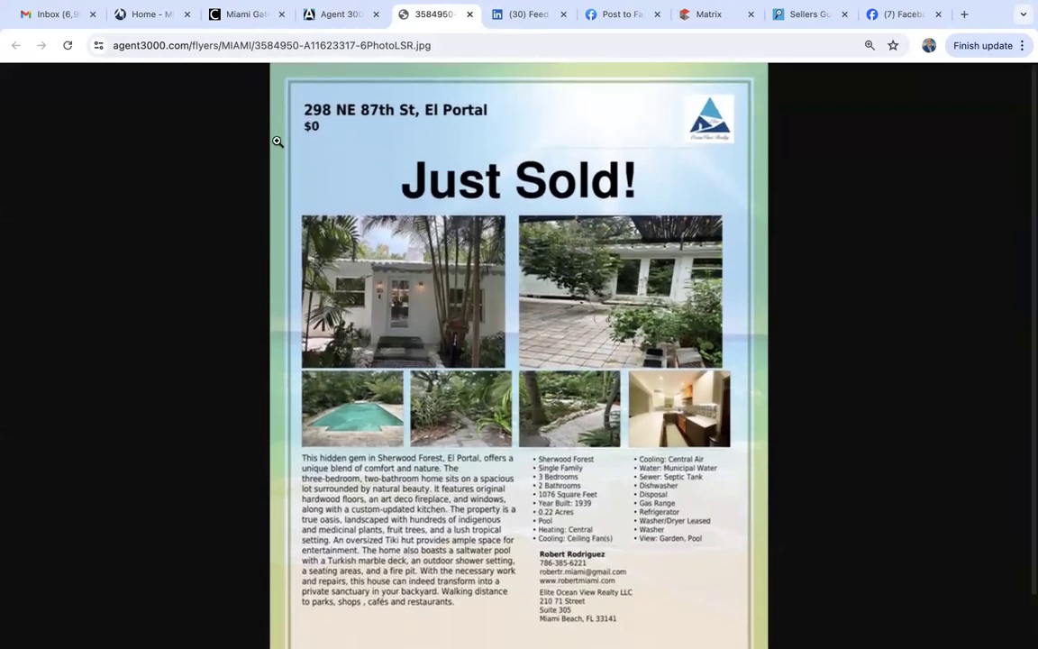
{"action": "scroll", "coordinate": [320, 518], "scroll_direction": "down", "scroll_amount": 1}
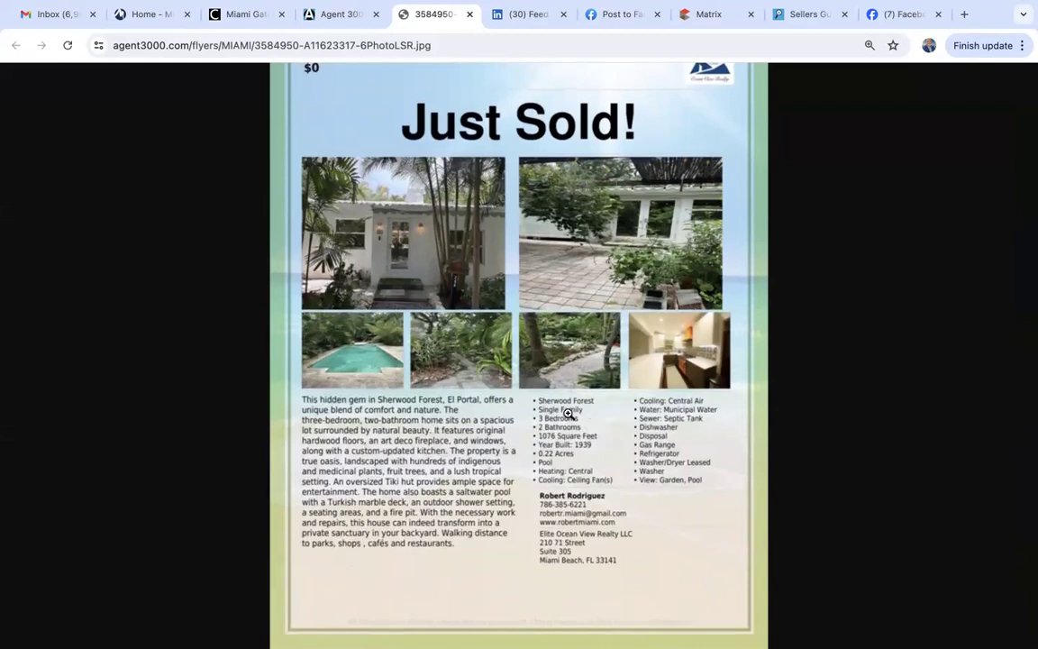
Look over the earlier Just Sold post on the Facebook business page, then return to the Agent 3000 flyer form.
{"action": "left_click", "coordinate": [890, 13]}
{"action": "scroll", "coordinate": [798, 362], "scroll_direction": "down", "scroll_amount": 2}
{"action": "scroll", "coordinate": [798, 361], "scroll_direction": "up", "scroll_amount": 1}
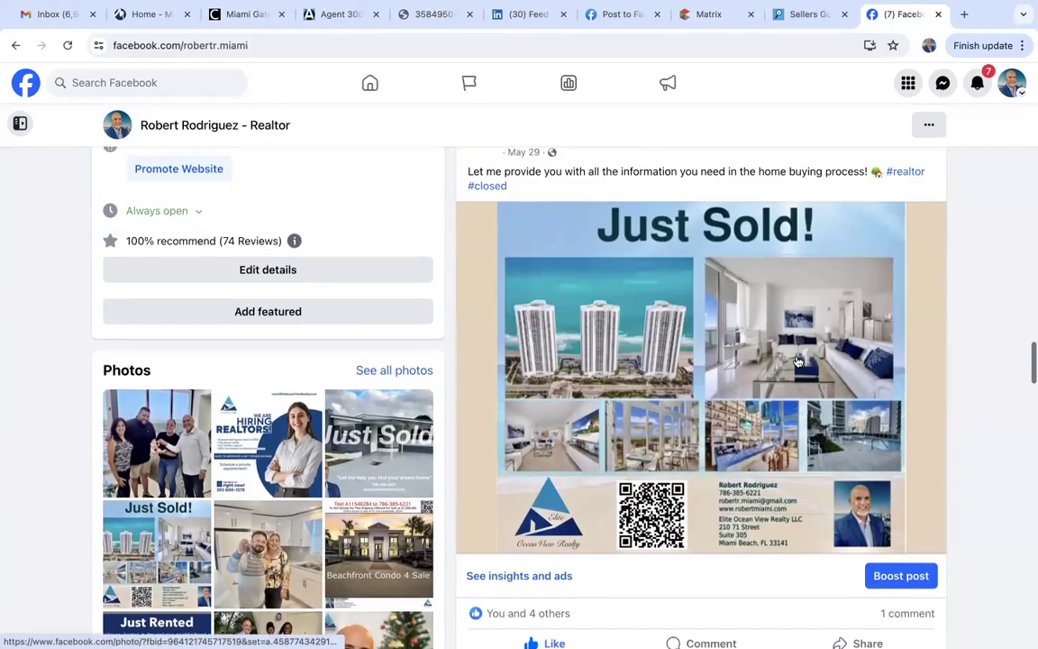
{"action": "scroll", "coordinate": [798, 362], "scroll_direction": "down", "scroll_amount": 1}
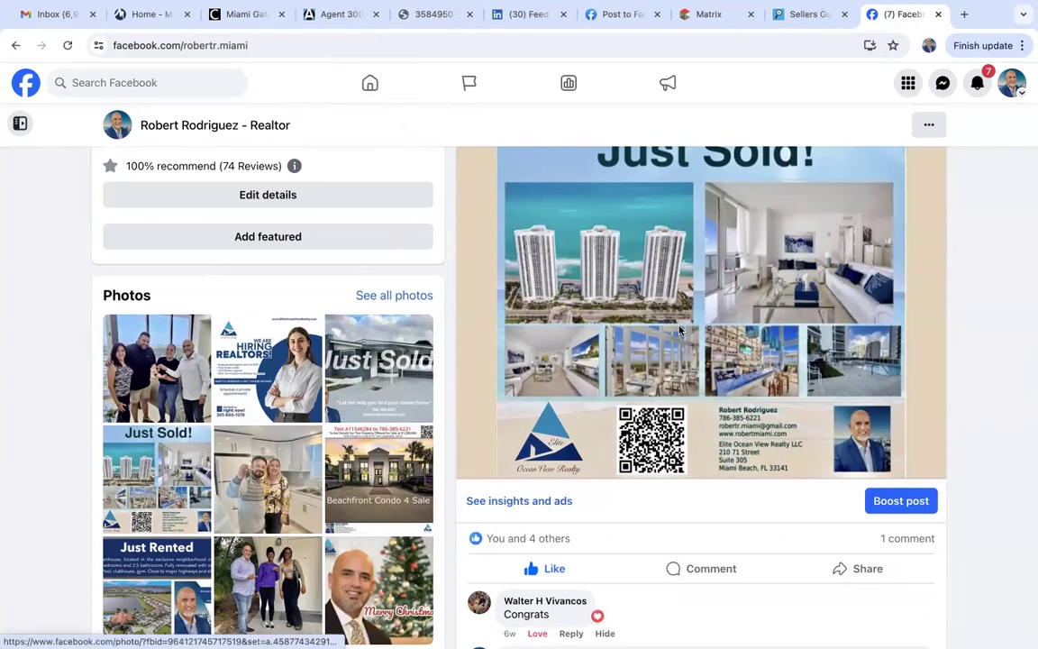
{"action": "scroll", "coordinate": [679, 331], "scroll_direction": "up", "scroll_amount": 3}
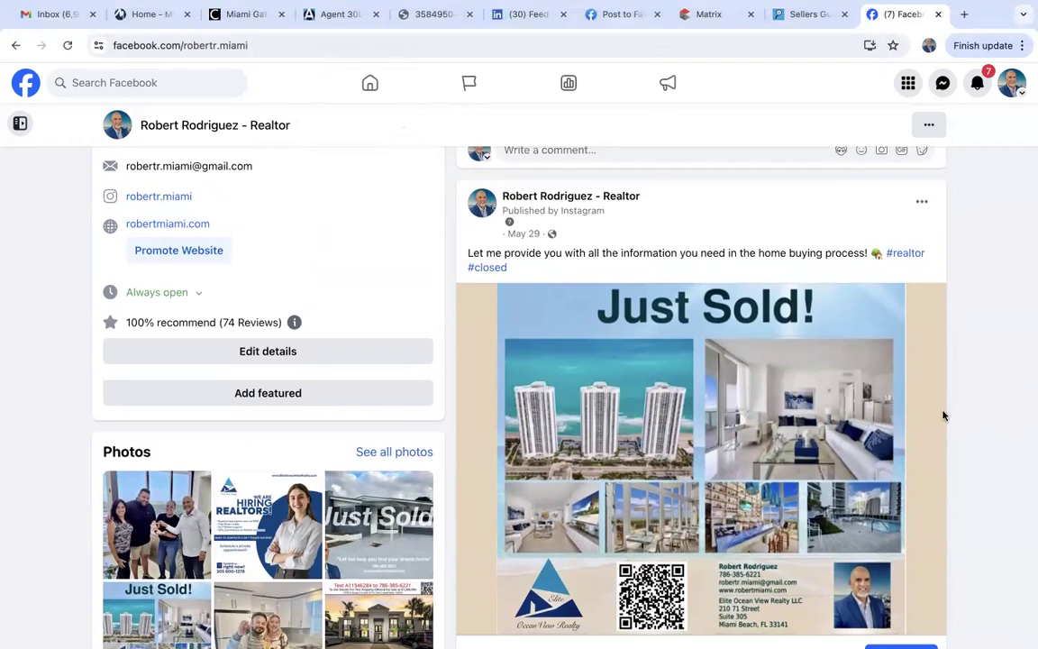
{"action": "scroll", "coordinate": [992, 473], "scroll_direction": "down", "scroll_amount": 10}
{"action": "scroll", "coordinate": [992, 474], "scroll_direction": "up", "scroll_amount": 5}
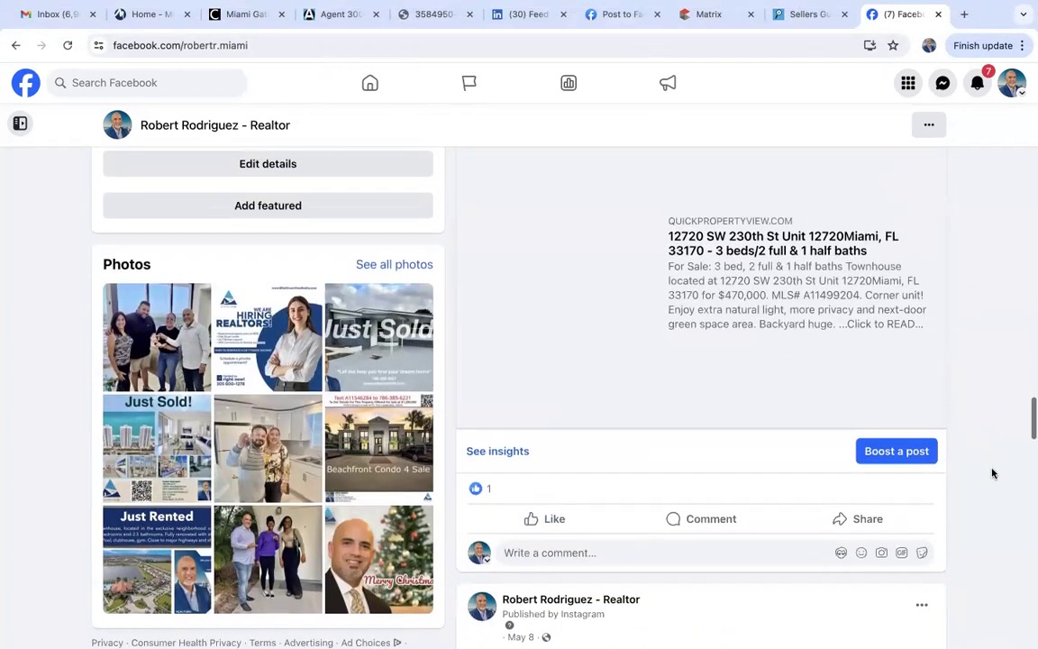
{"action": "scroll", "coordinate": [992, 473], "scroll_direction": "up", "scroll_amount": 8}
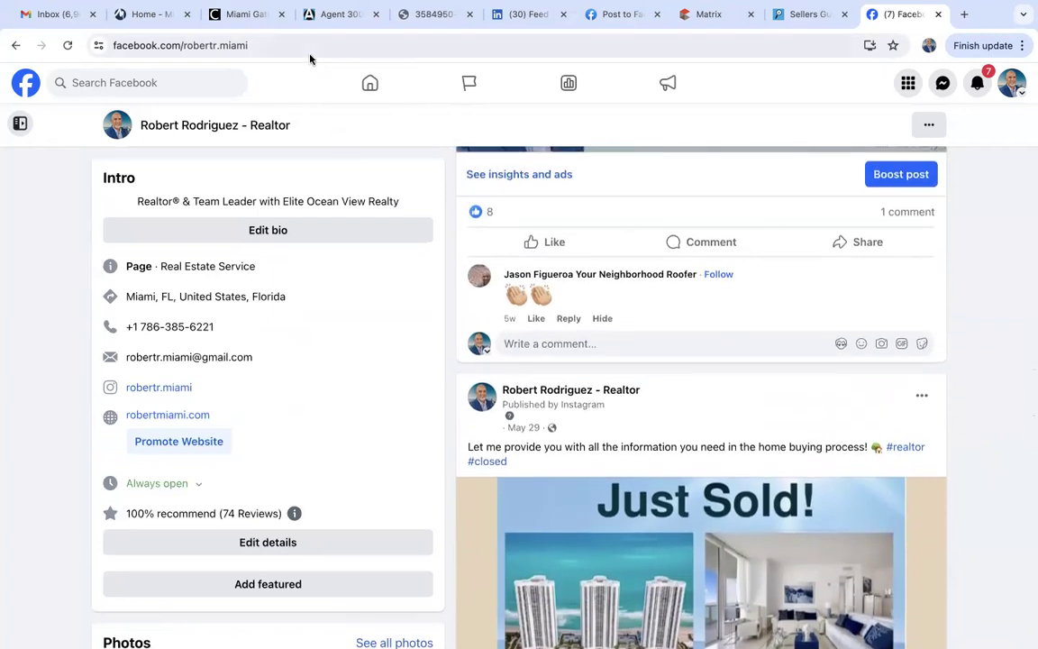
{"action": "left_click", "coordinate": [346, 16]}
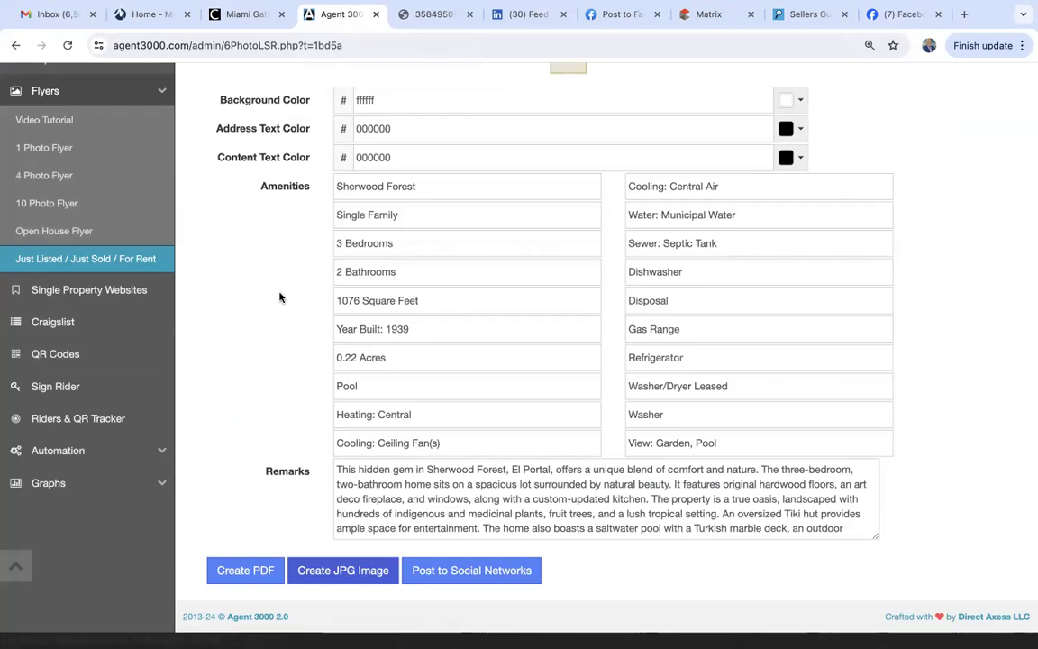
Close the flyer JPG, LinkedIn and Post to Facebook tabs, confirming Leave on the share page.
{"action": "left_click", "coordinate": [470, 14]}
{"action": "left_click", "coordinate": [470, 14]}
{"action": "left_click", "coordinate": [470, 15]}
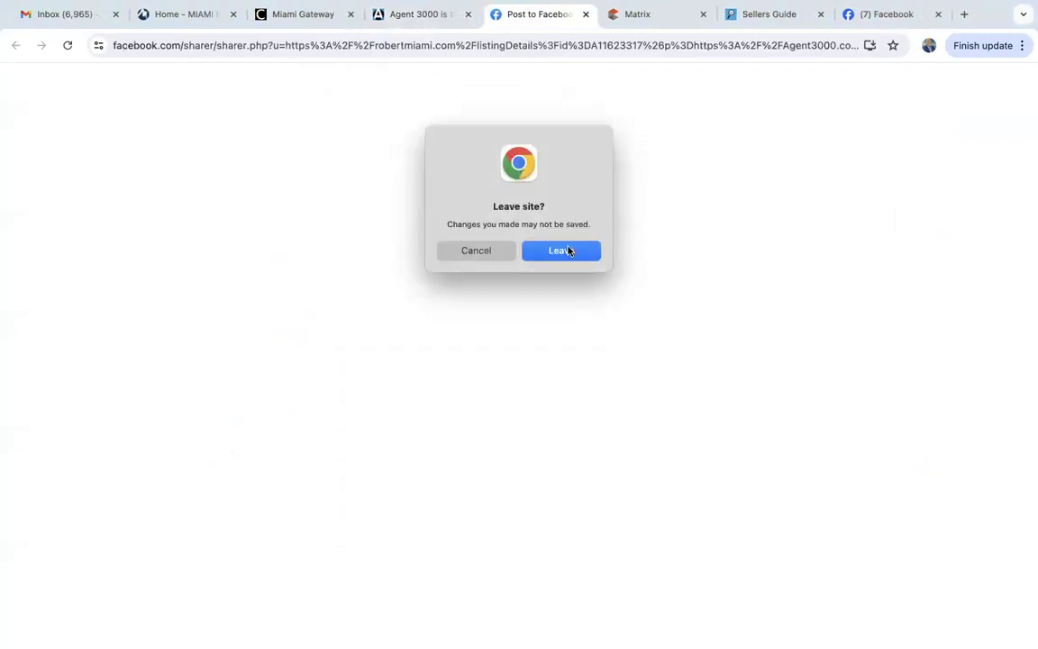
{"action": "left_click", "coordinate": [568, 251]}
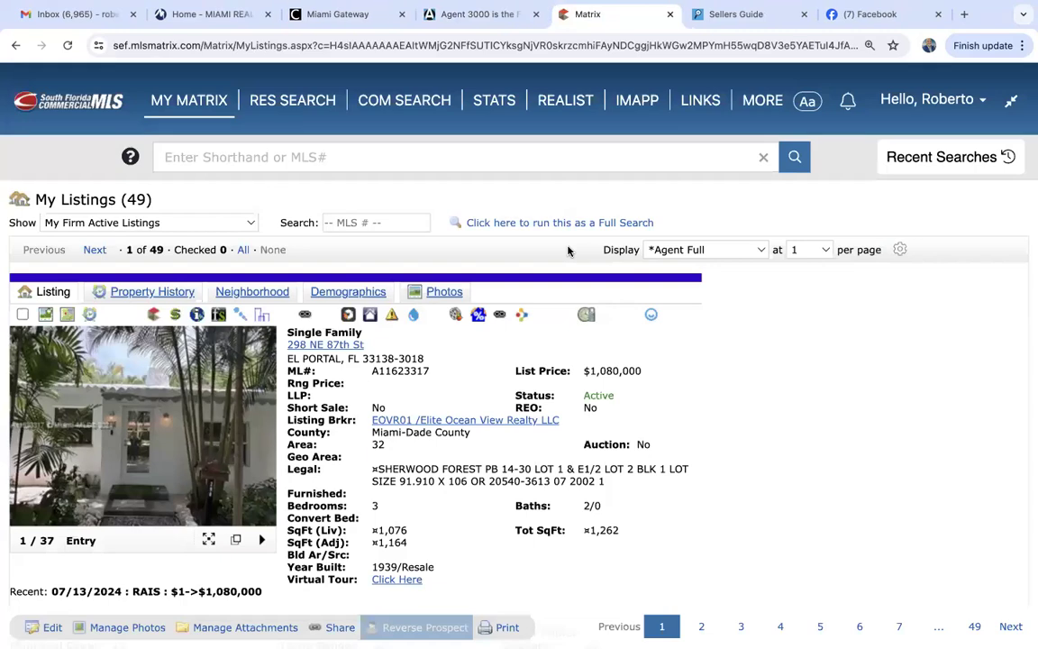
Close the Facebook tab and go back to the top of the Agent 3000 flyer form.
{"action": "left_click", "coordinate": [938, 15]}
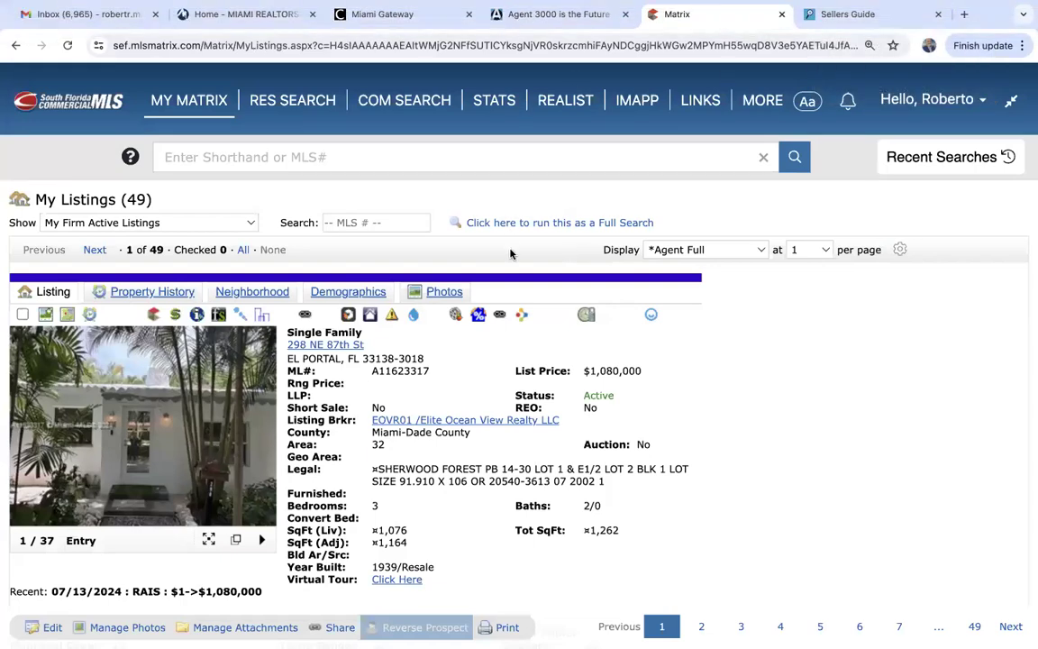
{"action": "left_click", "coordinate": [542, 16]}
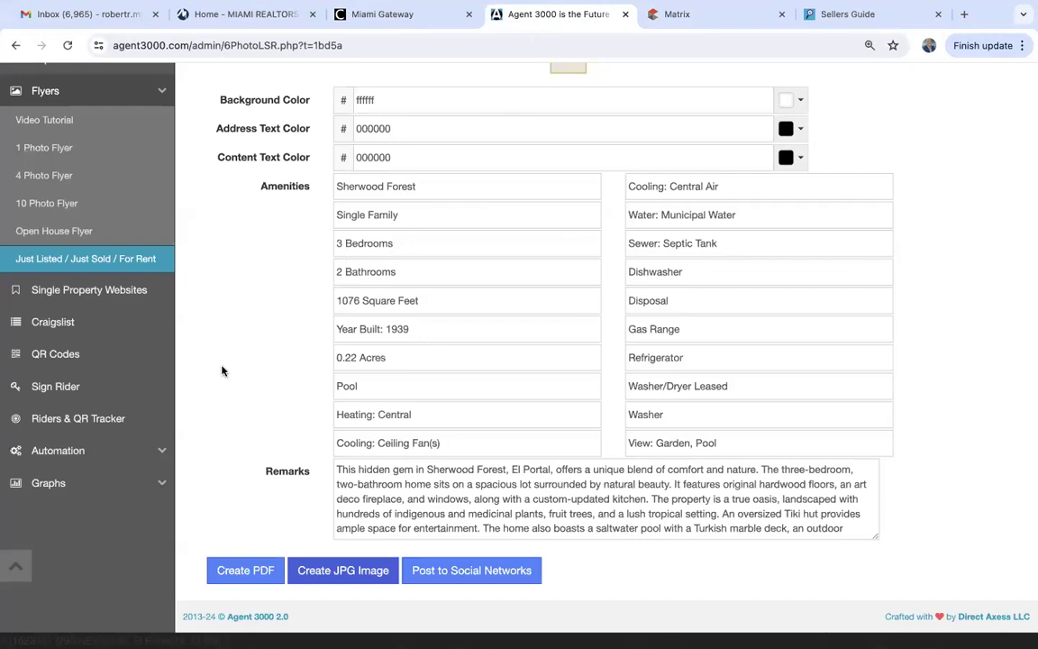
{"action": "scroll", "coordinate": [223, 371], "scroll_direction": "up", "scroll_amount": 3}
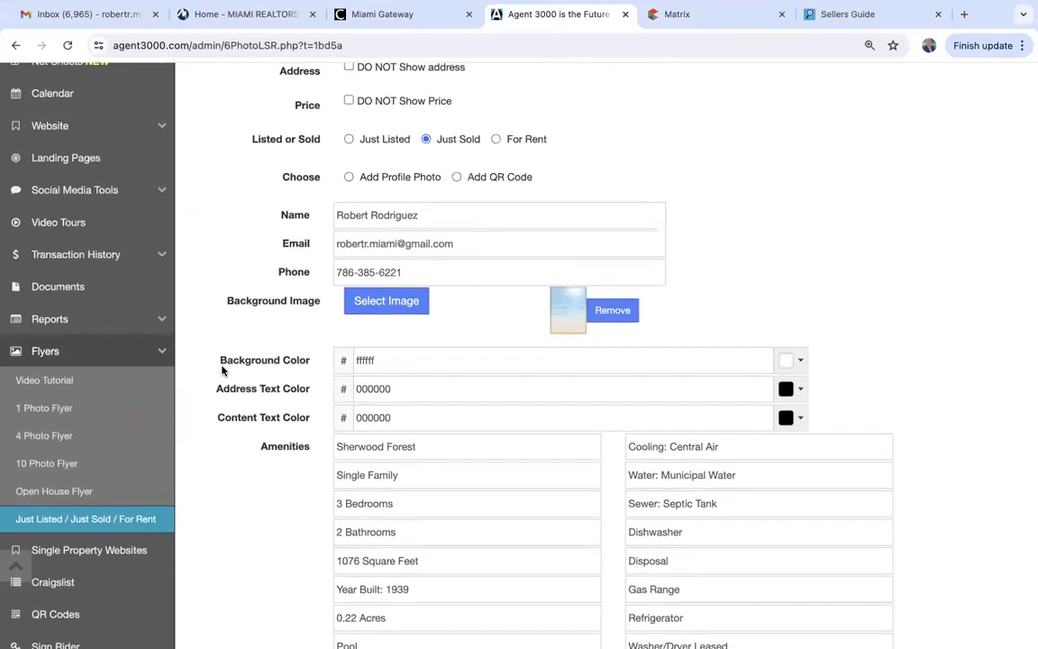
{"action": "scroll", "coordinate": [222, 371], "scroll_direction": "up", "scroll_amount": 2}
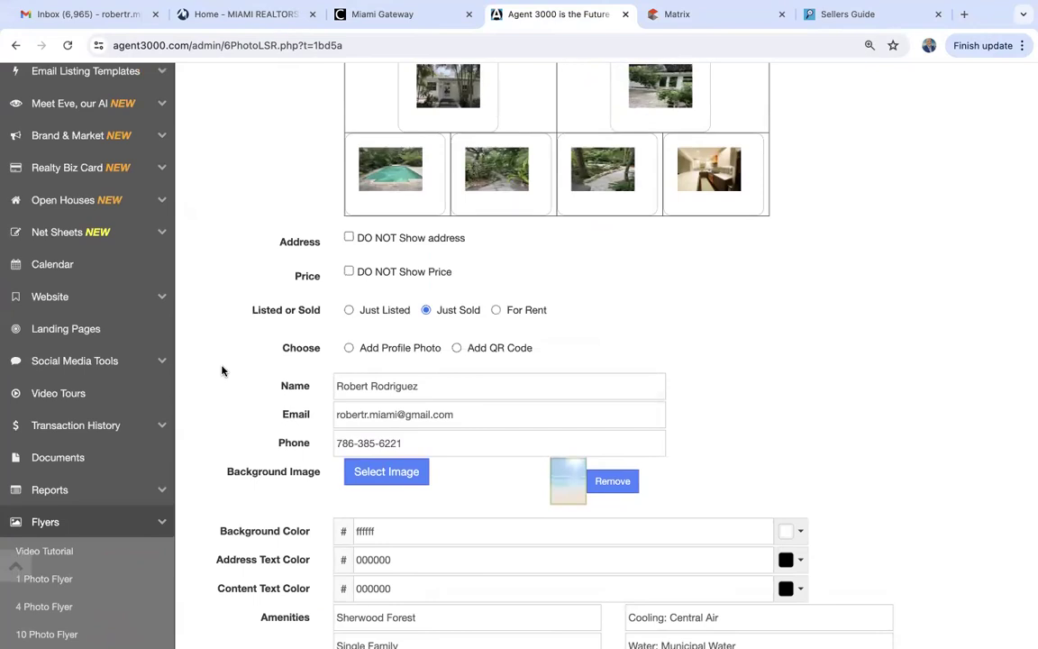
Open the Free Home Valuation landing page from the Landing Pages list.
{"action": "left_click", "coordinate": [59, 328]}
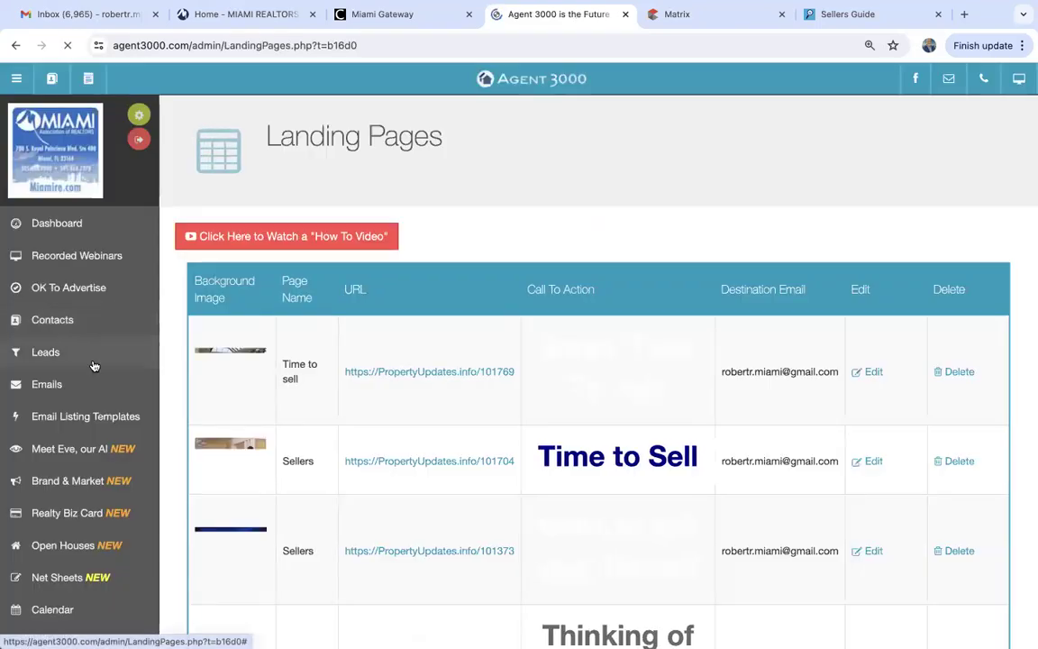
{"action": "scroll", "coordinate": [221, 452], "scroll_direction": "down", "scroll_amount": 10}
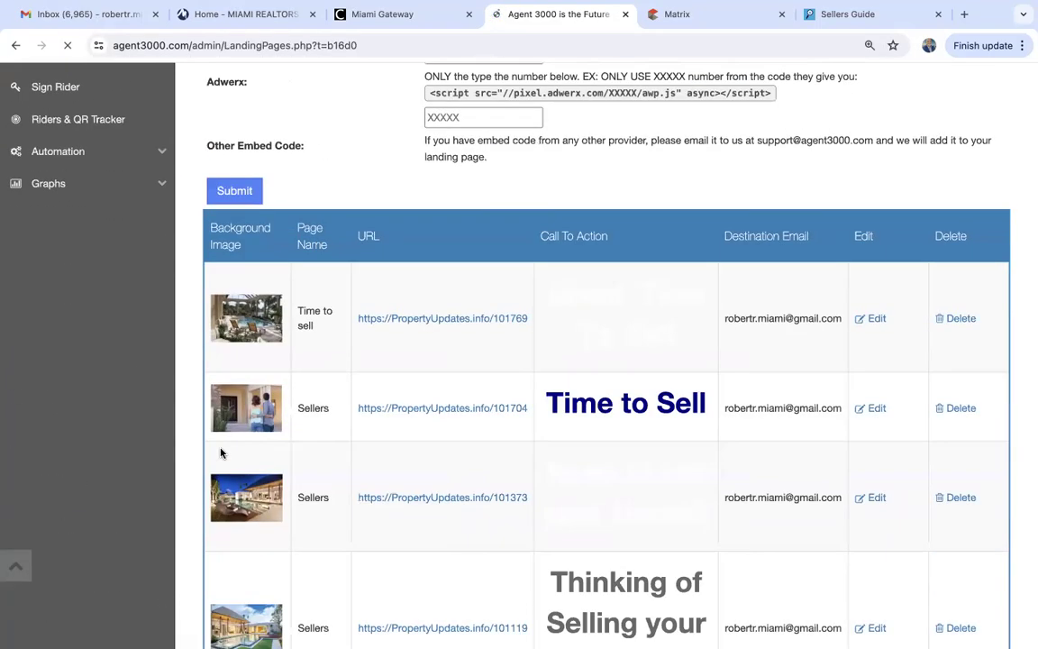
{"action": "scroll", "coordinate": [220, 453], "scroll_direction": "down", "scroll_amount": 6}
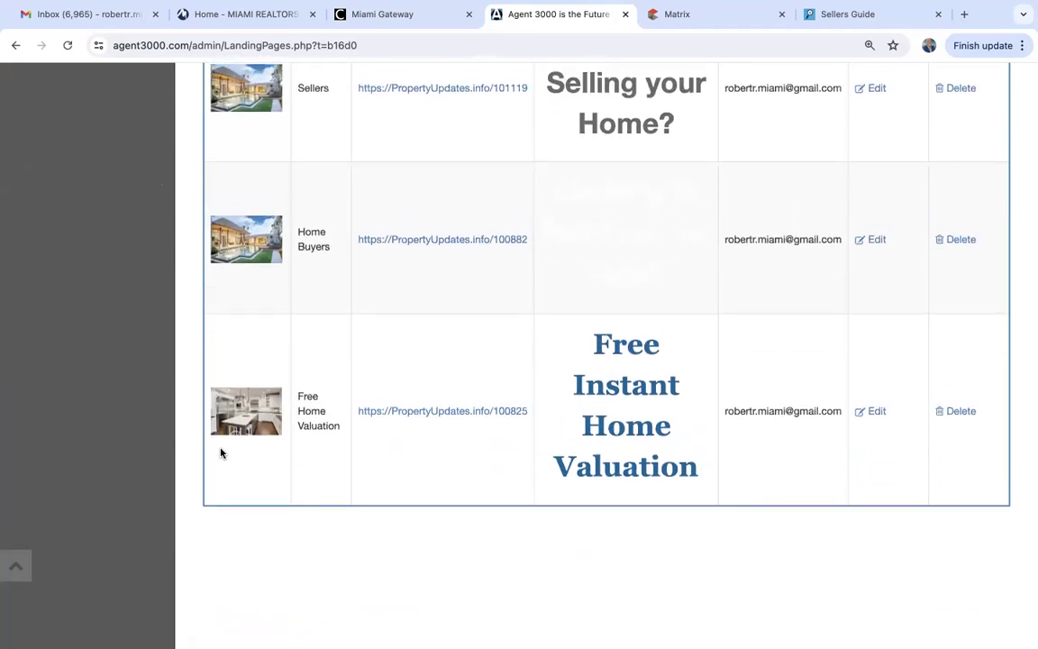
{"action": "left_click", "coordinate": [397, 414]}
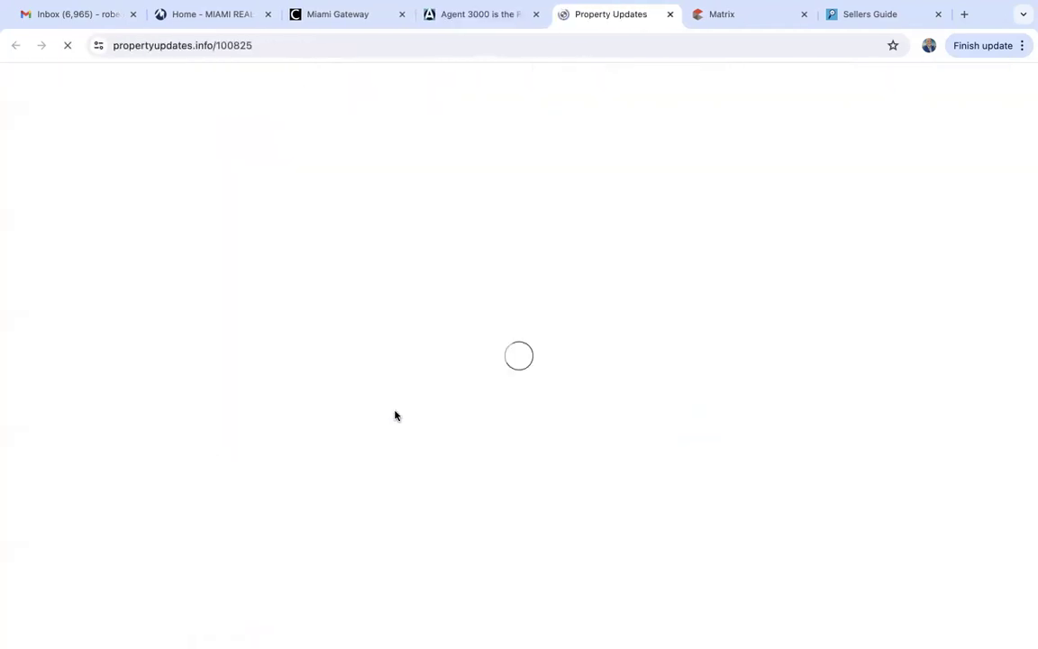
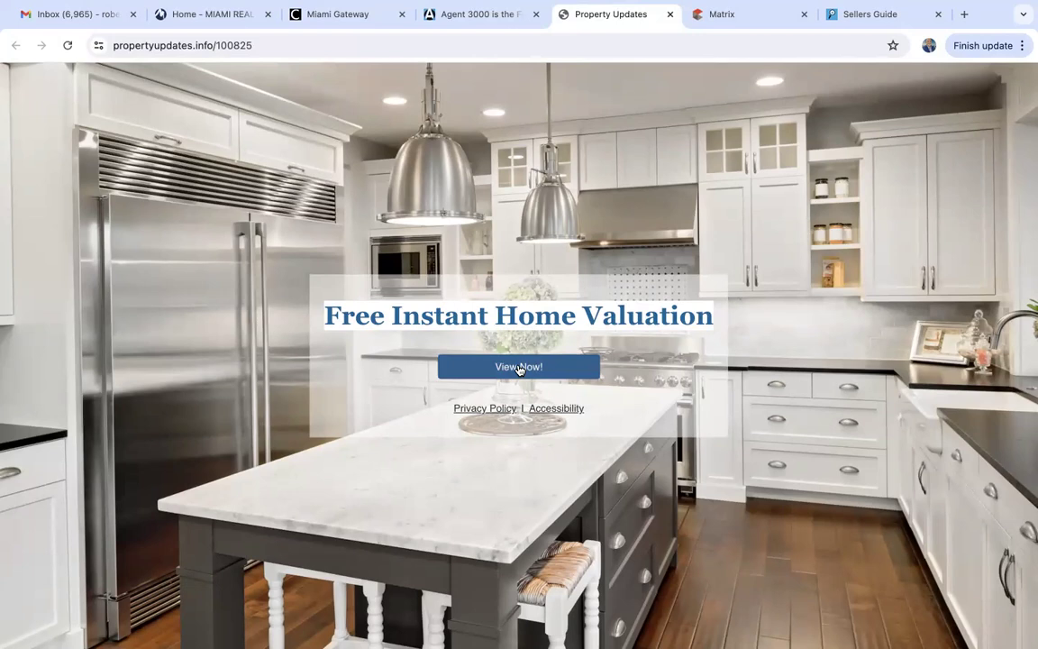
Close the Free Instant Home Valuation preview, then preview and close the 101119 sellers landing page.
{"action": "left_click", "coordinate": [673, 14]}
{"action": "scroll", "coordinate": [520, 340], "scroll_direction": "up", "scroll_amount": 3}
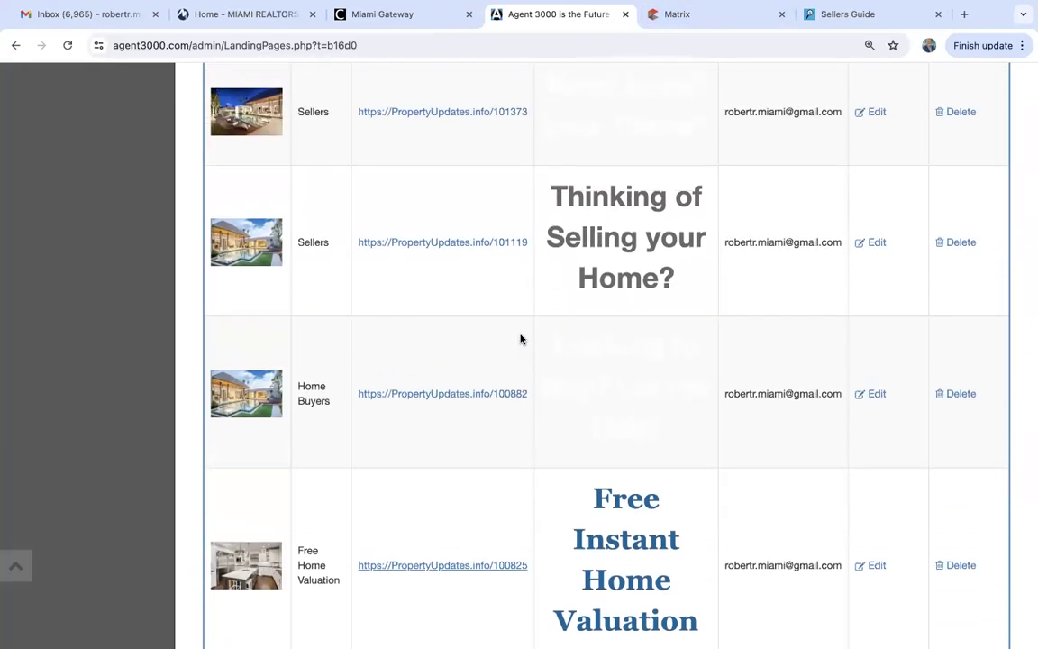
{"action": "left_click", "coordinate": [461, 241]}
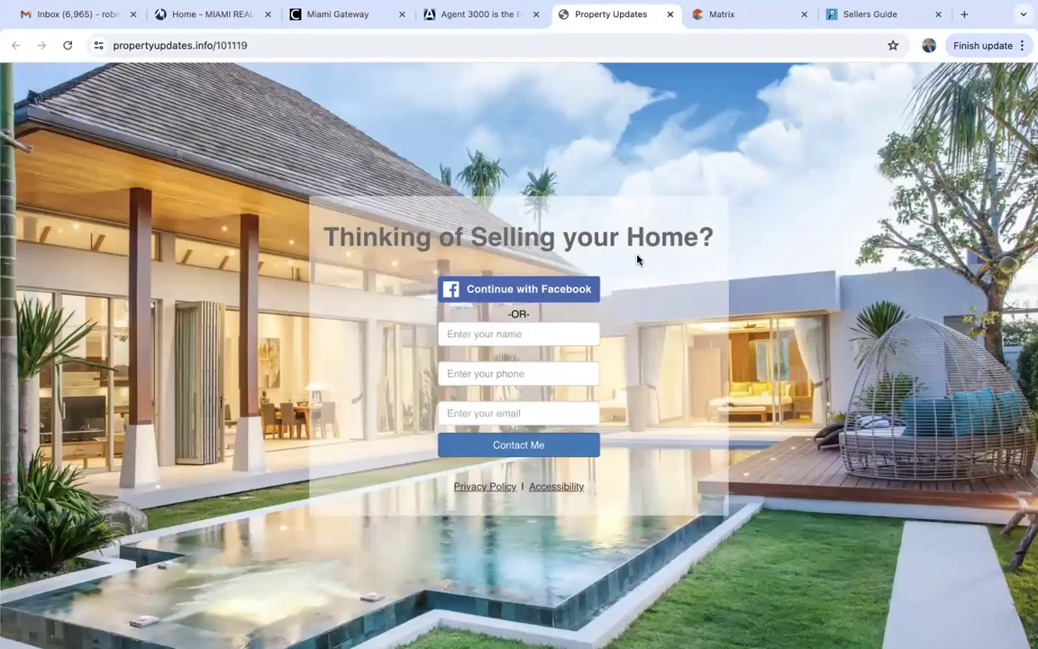
{"action": "left_click", "coordinate": [506, 336]}
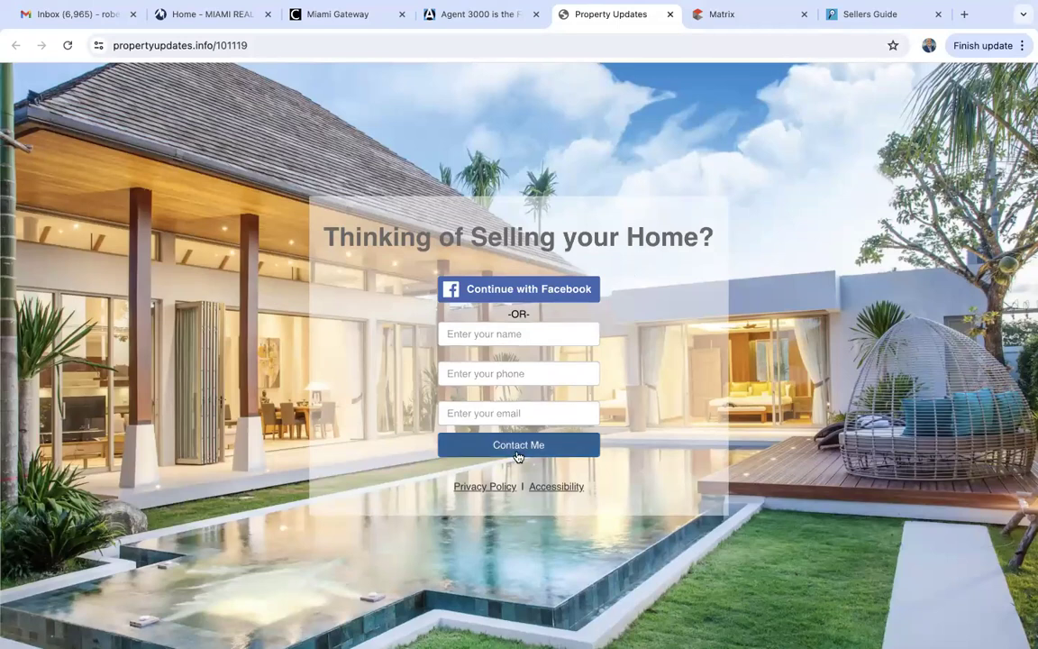
{"action": "left_click", "coordinate": [670, 14]}
{"action": "scroll", "coordinate": [317, 382], "scroll_direction": "up", "scroll_amount": 13}
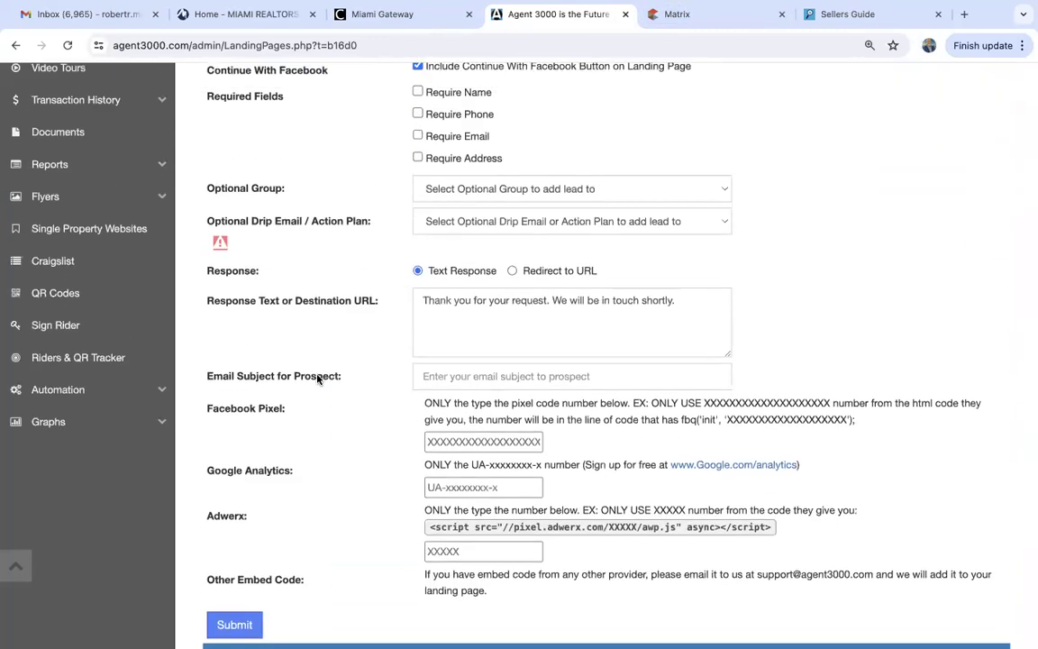
Name the new landing page Buyers, replacing the suggested name Sellers.
{"action": "scroll", "coordinate": [317, 380], "scroll_direction": "up", "scroll_amount": 10}
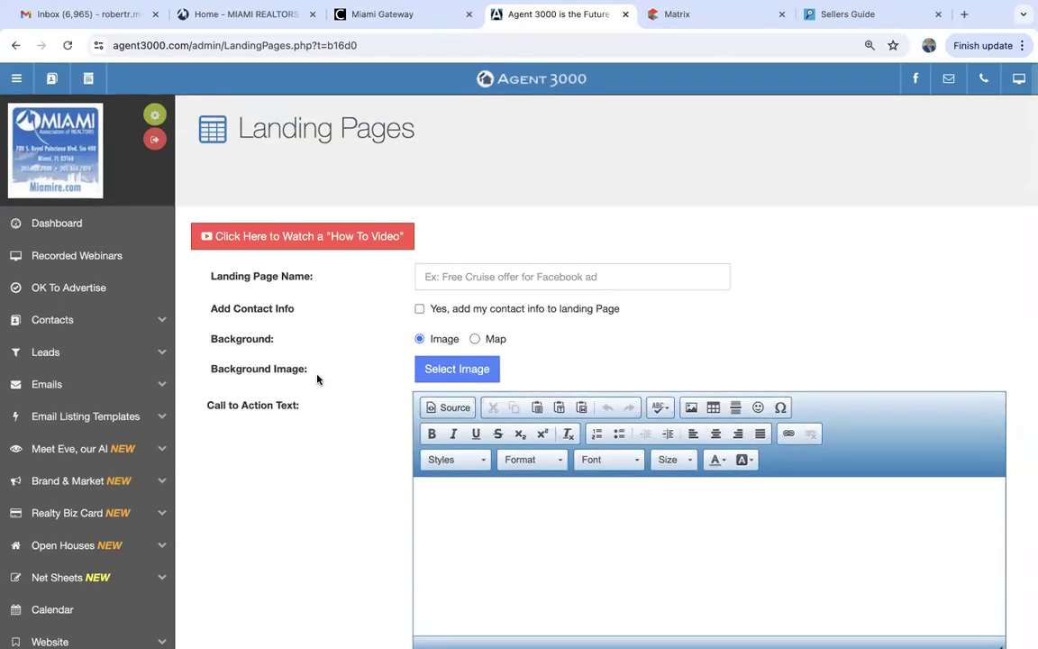
{"action": "left_click", "coordinate": [463, 273]}
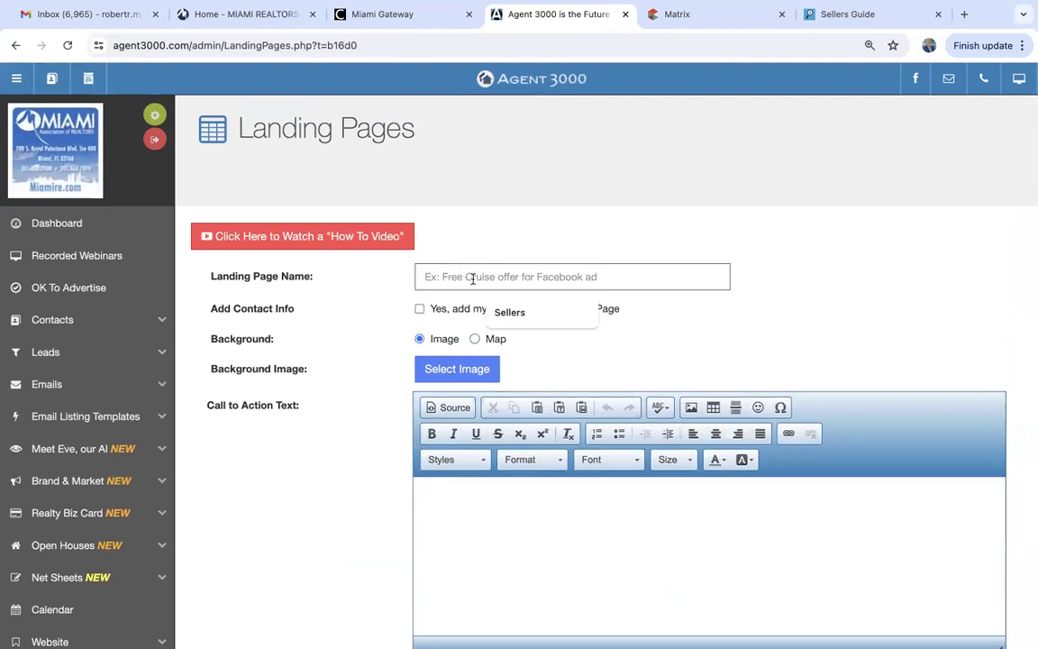
{"action": "left_click", "coordinate": [515, 313]}
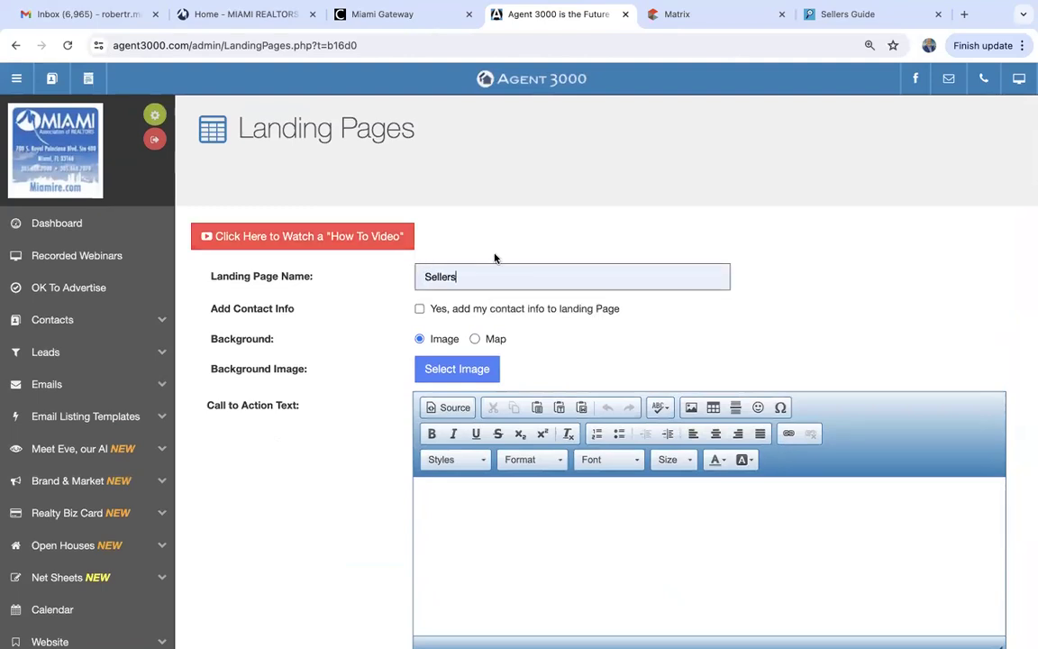
{"action": "double_click", "coordinate": [467, 277]}
{"action": "type", "text": "Buyers"}
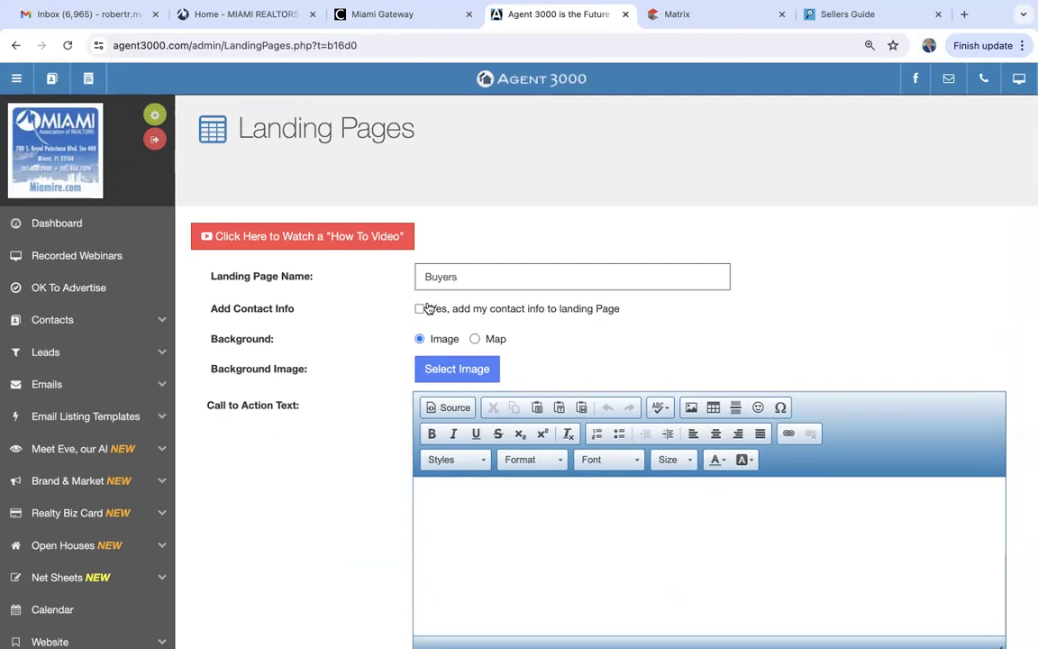
{"action": "left_click", "coordinate": [438, 369]}
Choose the garden-and-white-house stock photo as the Buyers page background image.
{"action": "left_click", "coordinate": [474, 353]}
{"action": "scroll", "coordinate": [456, 418], "scroll_direction": "down", "scroll_amount": 12}
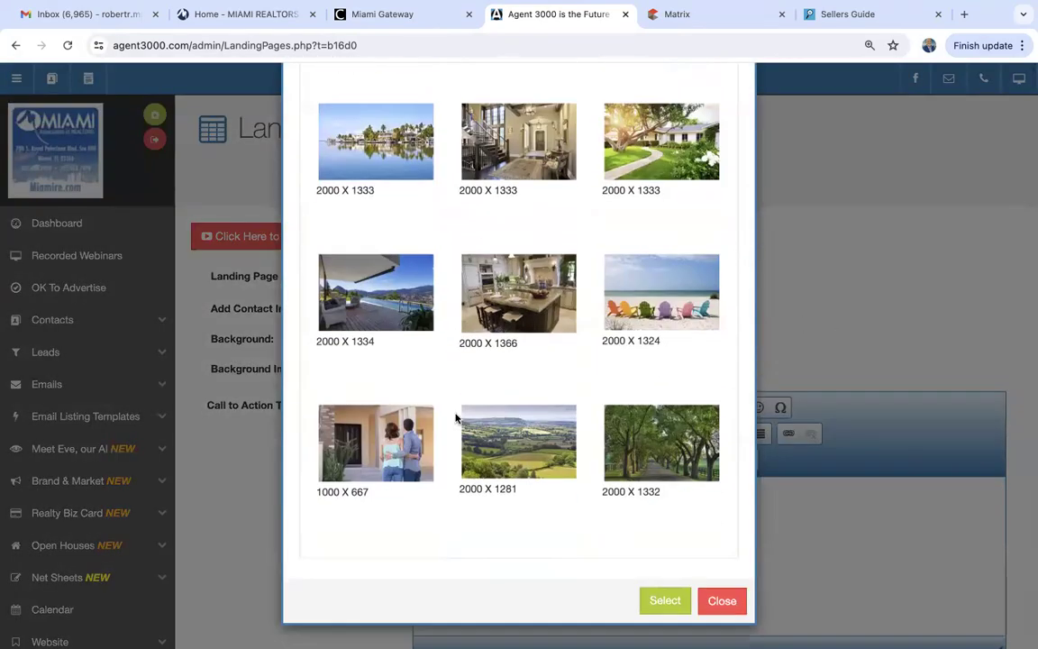
{"action": "scroll", "coordinate": [456, 417], "scroll_direction": "up", "scroll_amount": 3}
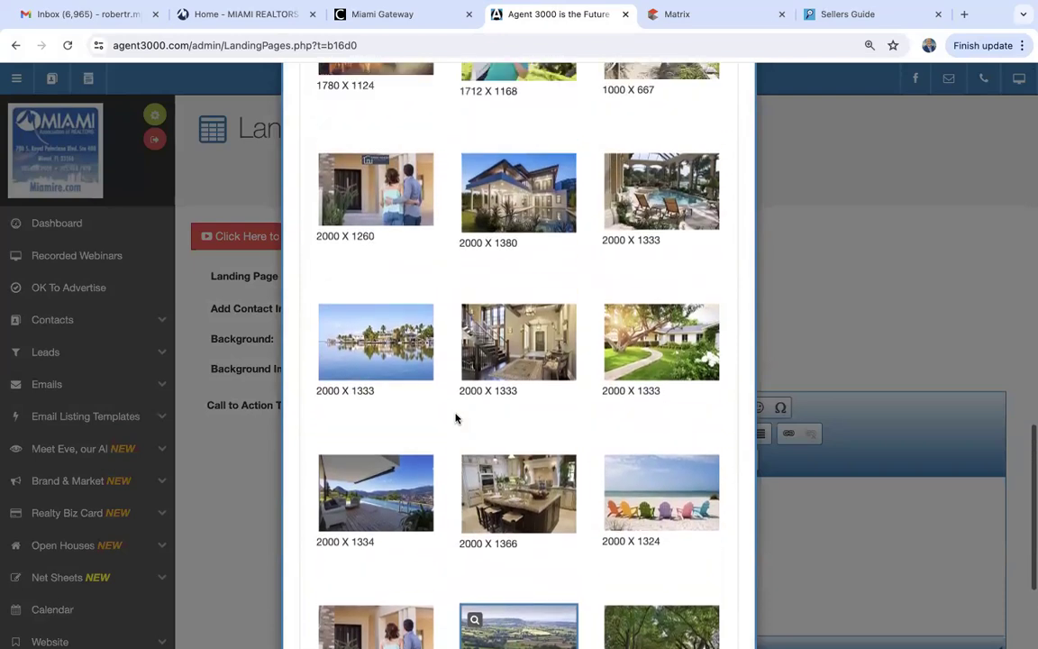
{"action": "scroll", "coordinate": [456, 417], "scroll_direction": "up", "scroll_amount": 10}
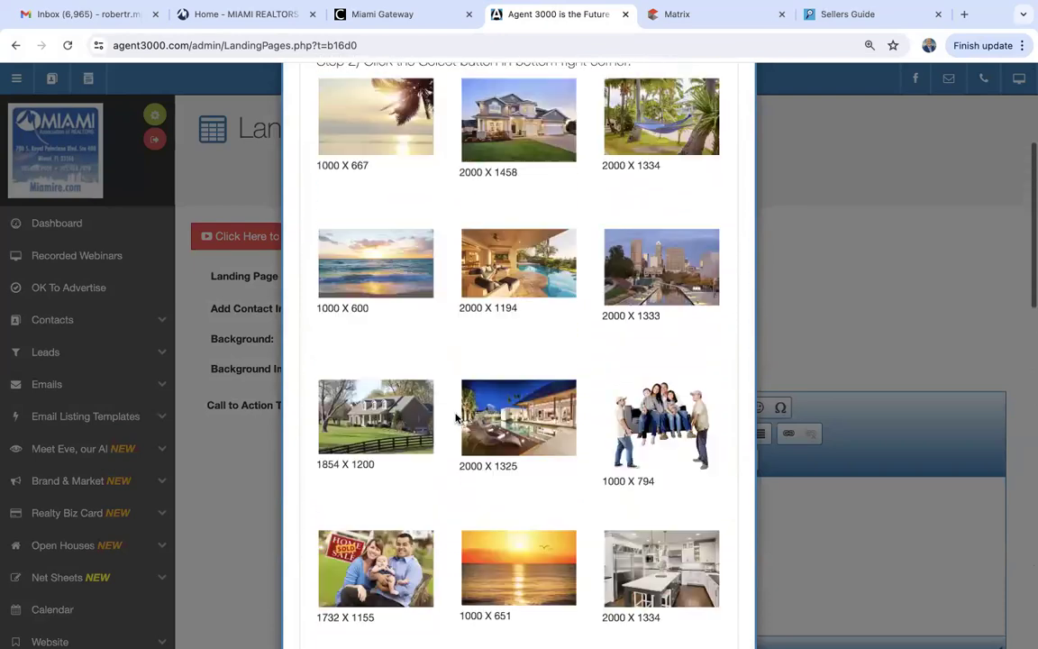
{"action": "scroll", "coordinate": [456, 417], "scroll_direction": "up", "scroll_amount": 5}
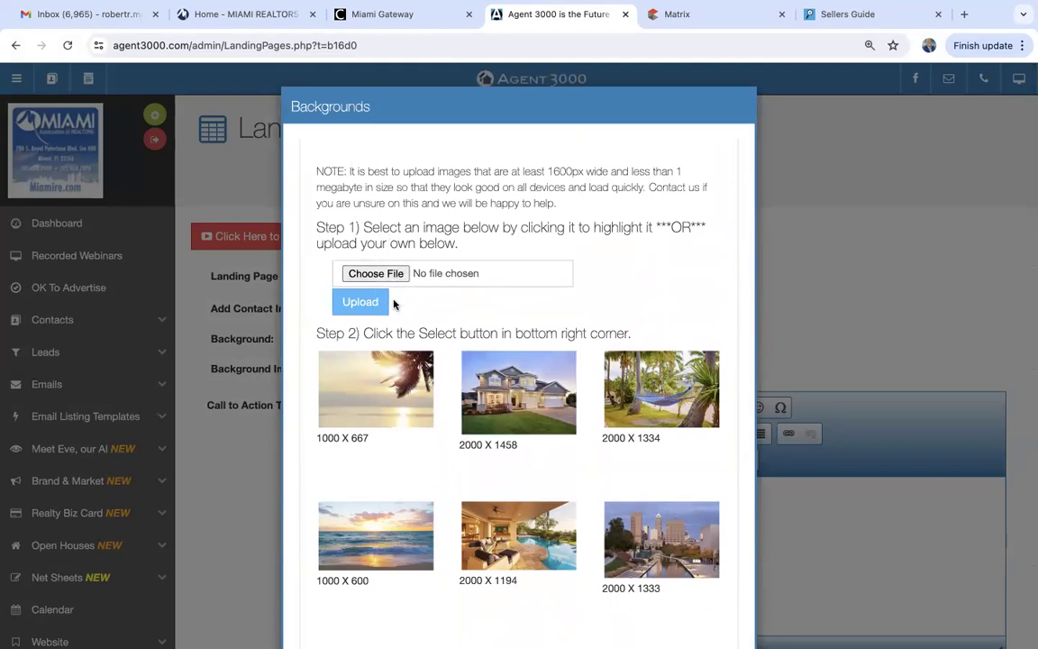
{"action": "scroll", "coordinate": [421, 338], "scroll_direction": "down", "scroll_amount": 15}
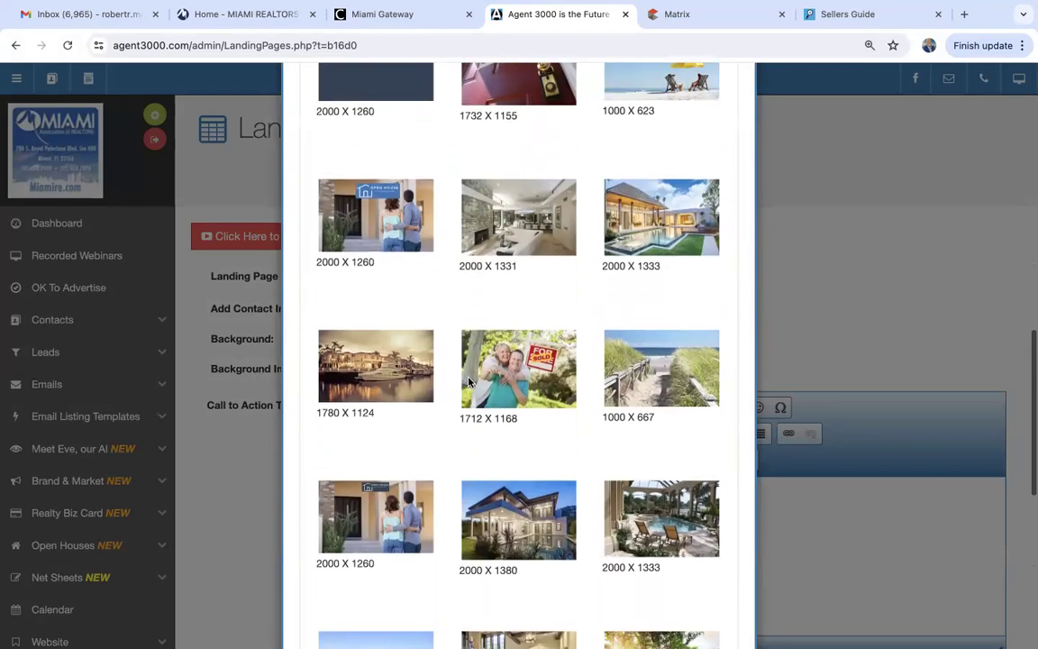
{"action": "scroll", "coordinate": [469, 383], "scroll_direction": "down", "scroll_amount": 3}
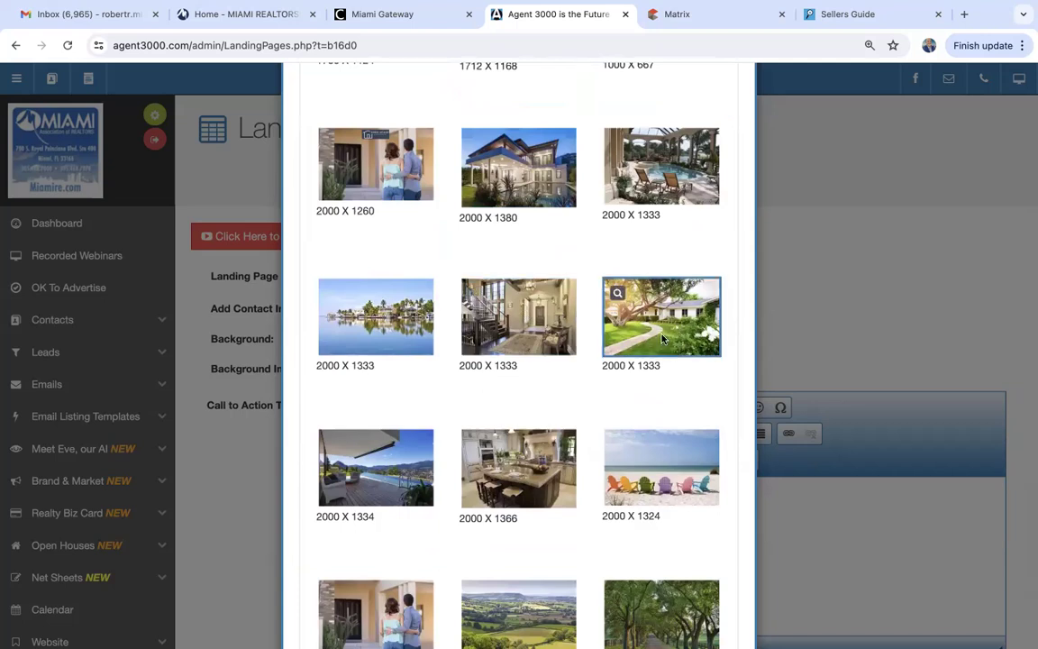
{"action": "scroll", "coordinate": [663, 339], "scroll_direction": "down", "scroll_amount": 1}
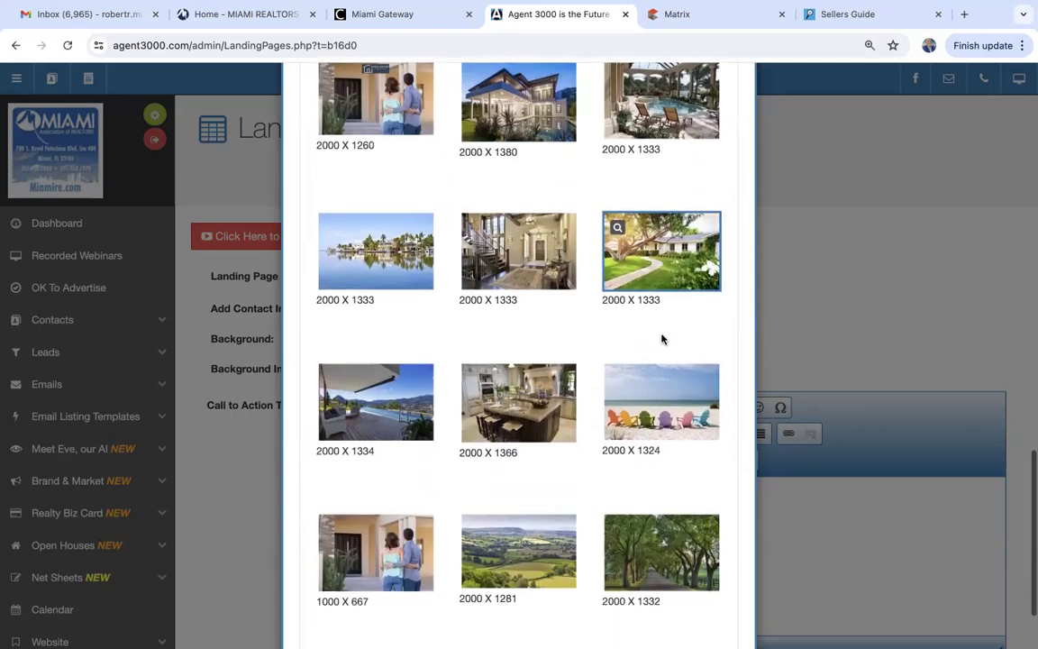
{"action": "left_click", "coordinate": [660, 252]}
{"action": "scroll", "coordinate": [658, 258], "scroll_direction": "down", "scroll_amount": 2}
{"action": "left_click", "coordinate": [665, 602]}
{"action": "scroll", "coordinate": [590, 517], "scroll_direction": "down", "scroll_amount": 2}
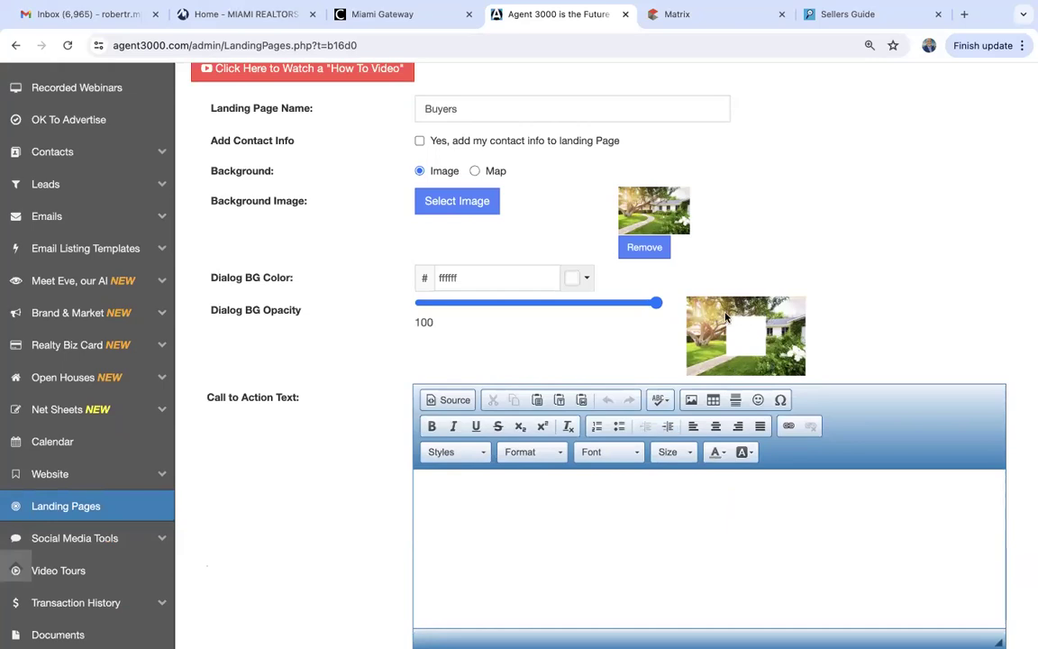
Lower the dialog background opacity to 49 and colour it dark green 006b00.
{"action": "left_click_drag", "start_coordinate": [656, 303], "coordinate": [535, 307]}
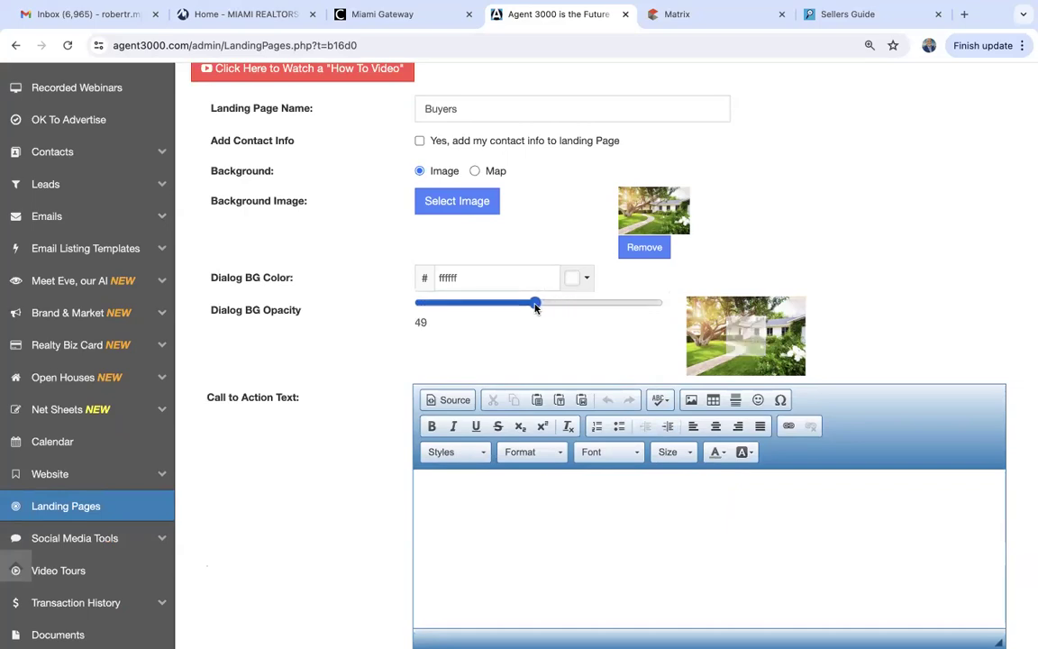
{"action": "left_click", "coordinate": [586, 279]}
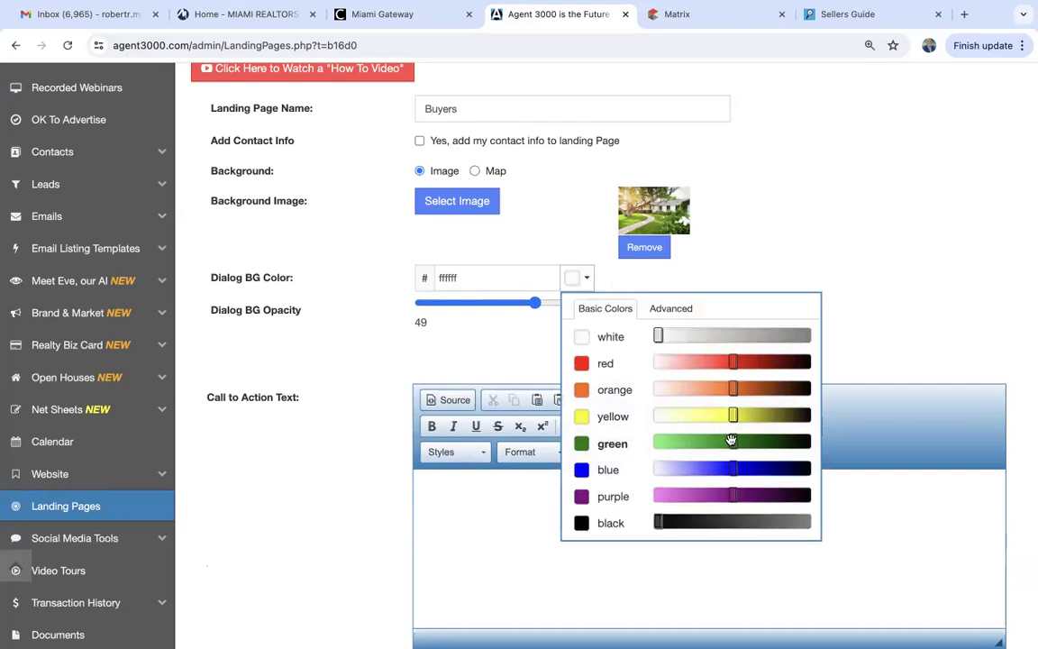
{"action": "left_click_drag", "start_coordinate": [733, 443], "coordinate": [714, 440]}
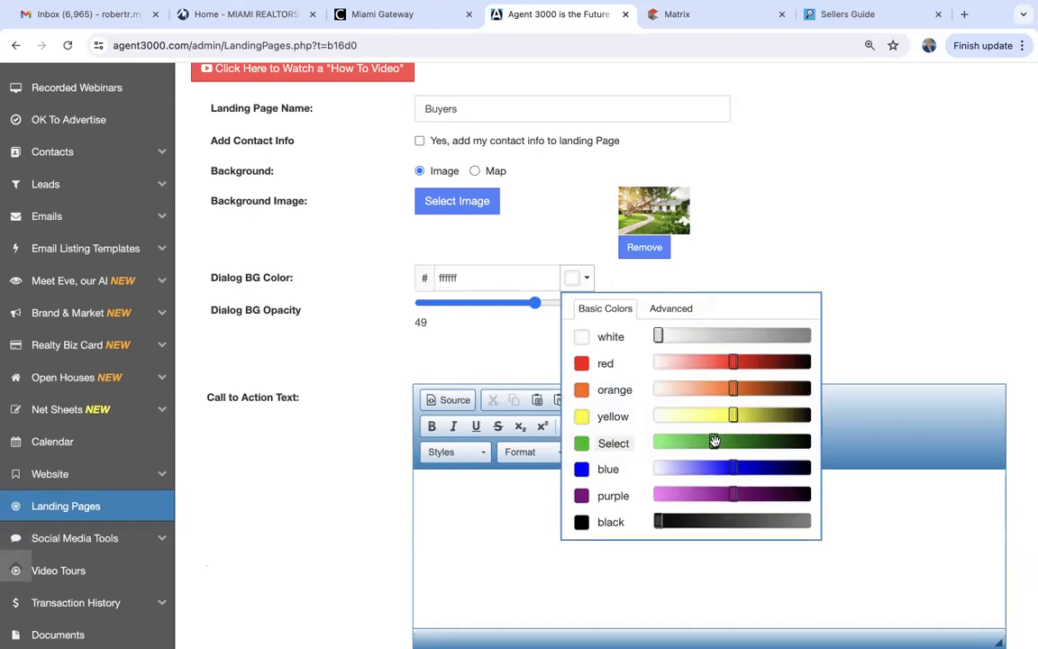
{"action": "left_click", "coordinate": [581, 446]}
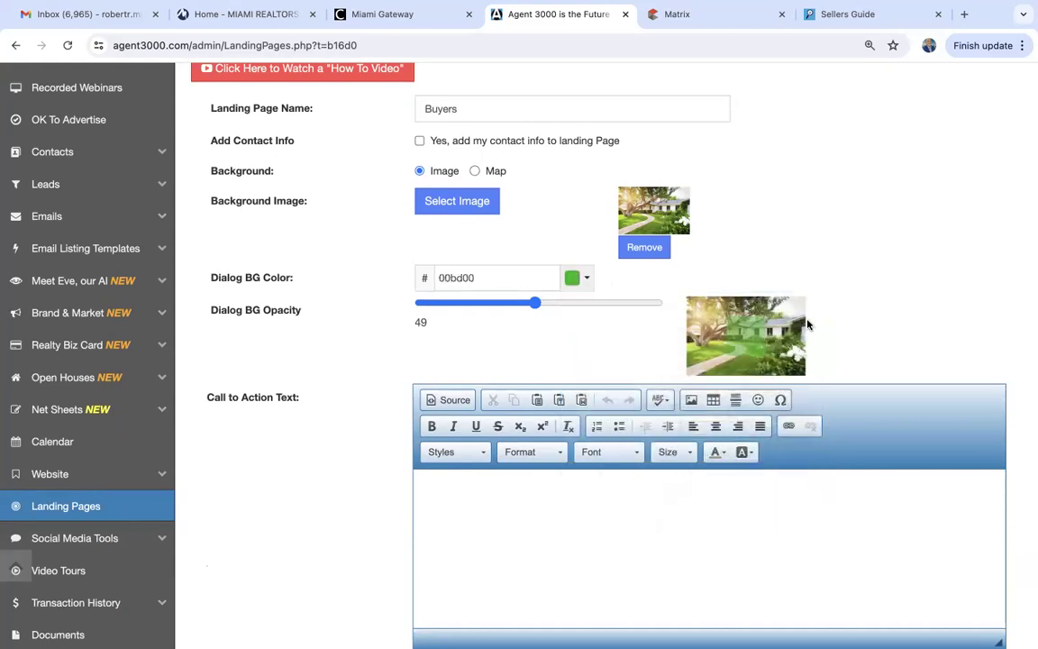
{"action": "left_click", "coordinate": [587, 282]}
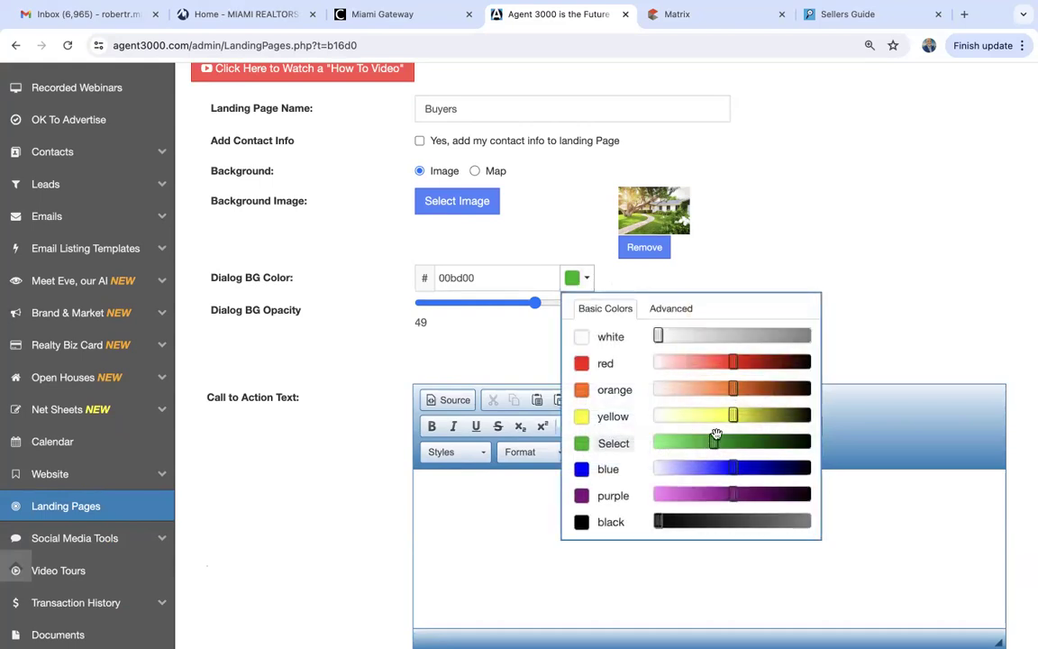
{"action": "left_click", "coordinate": [755, 441]}
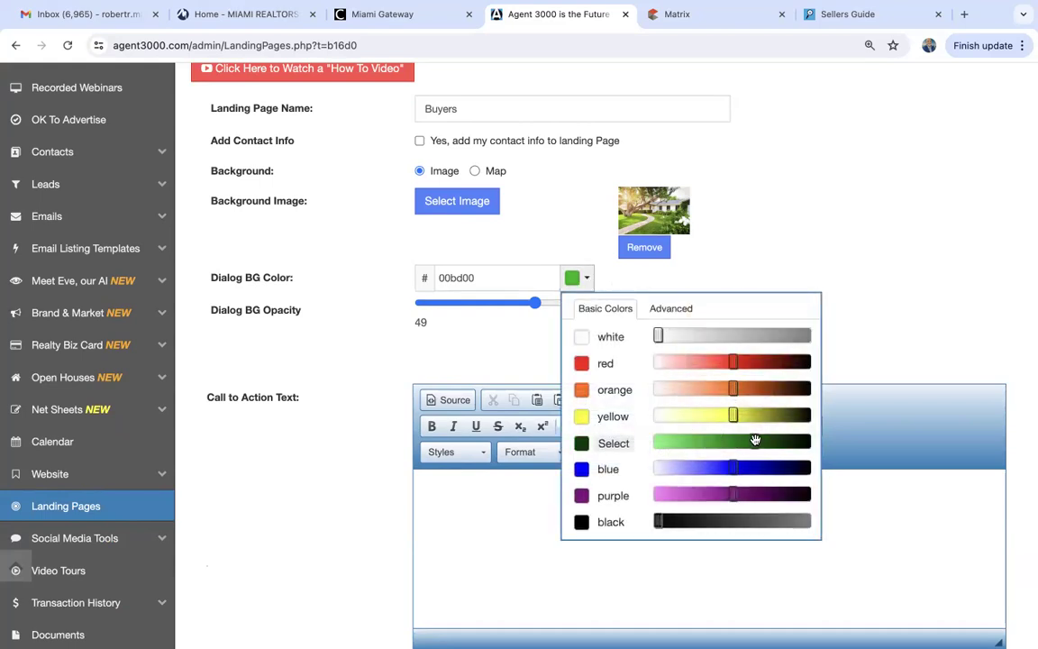
{"action": "left_click", "coordinate": [581, 446]}
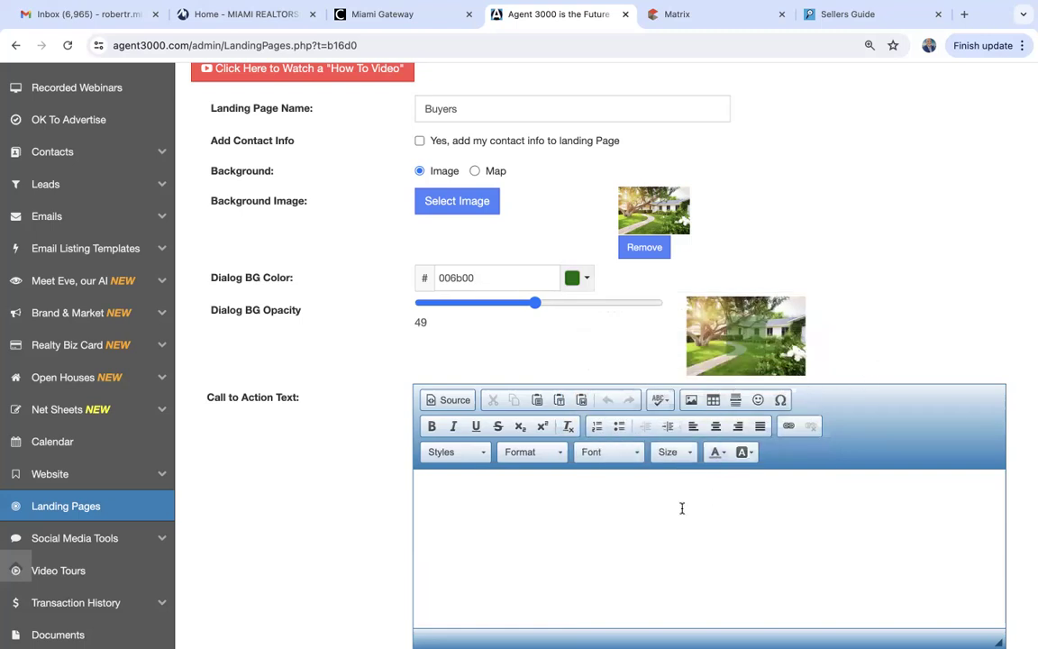
{"action": "scroll", "coordinate": [680, 505], "scroll_direction": "down", "scroll_amount": 1}
Write the call-to-action headline 'Stop Paying Rent - Buy Now!'.
{"action": "left_click", "coordinate": [674, 411]}
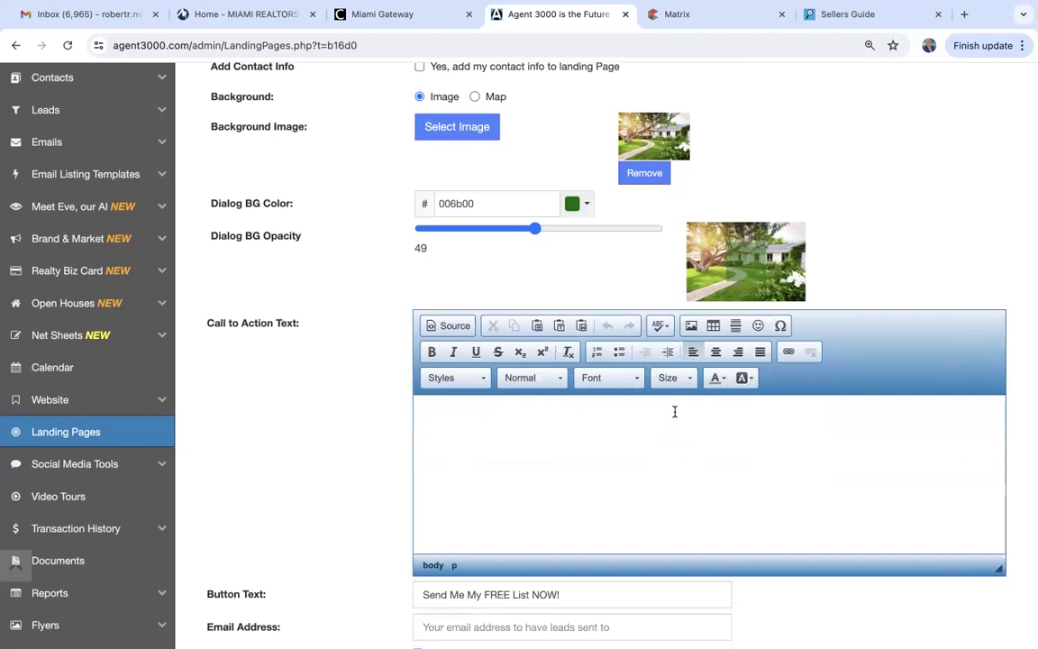
{"action": "type", "text": "Stop Paying Rent"}
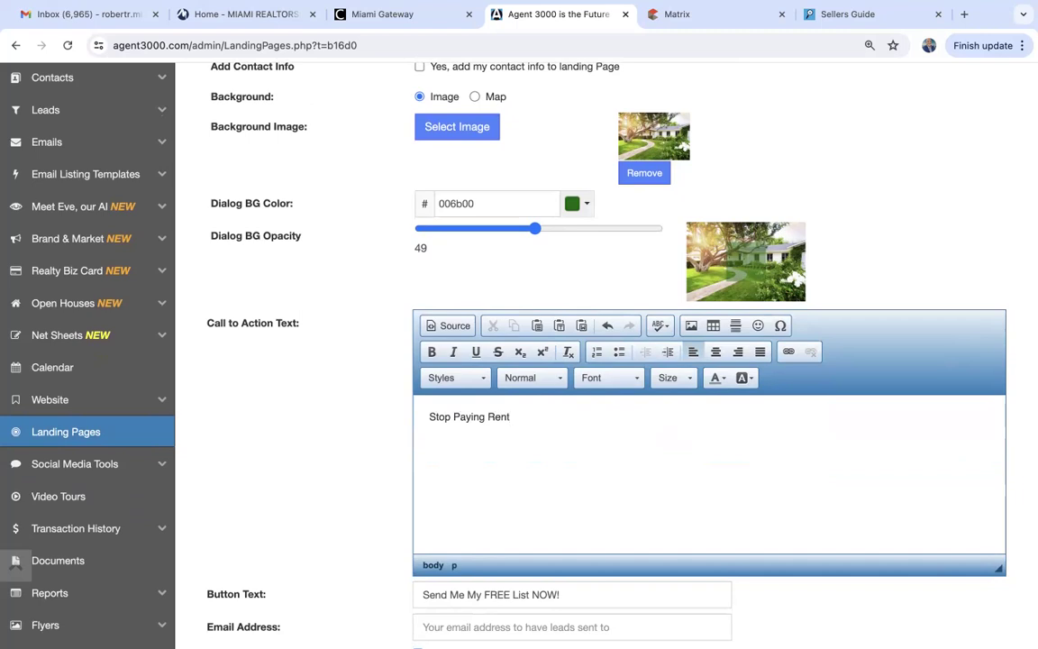
{"action": "type", "text": "- Buy Now!"}
Format the headline centred, size 28, bold and white.
{"action": "left_click_drag", "start_coordinate": [584, 415], "coordinate": [354, 368]}
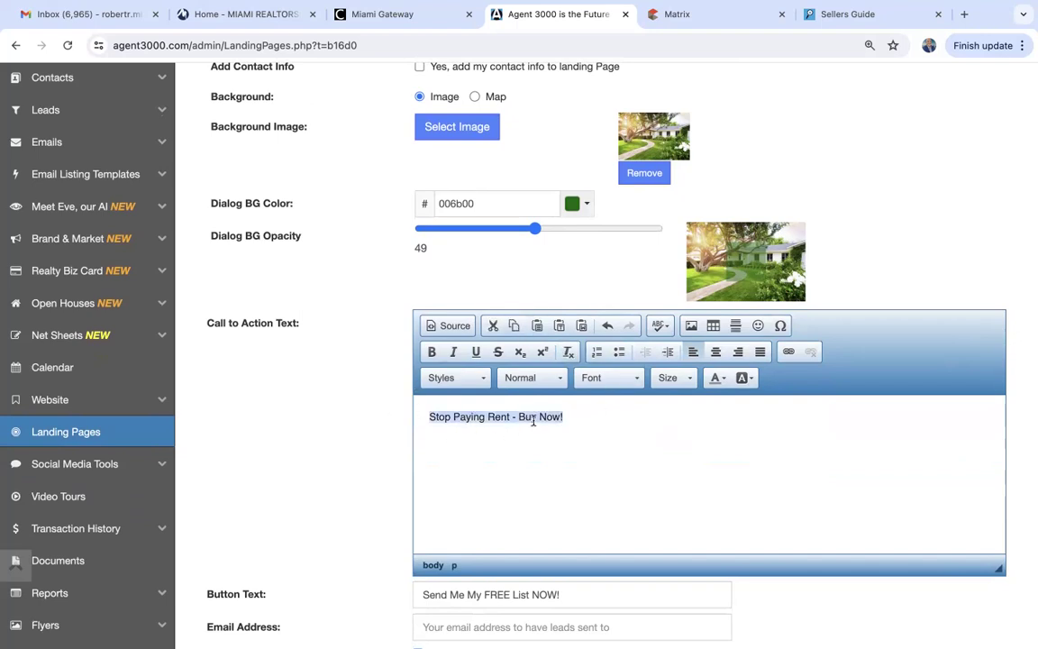
{"action": "left_click", "coordinate": [720, 356]}
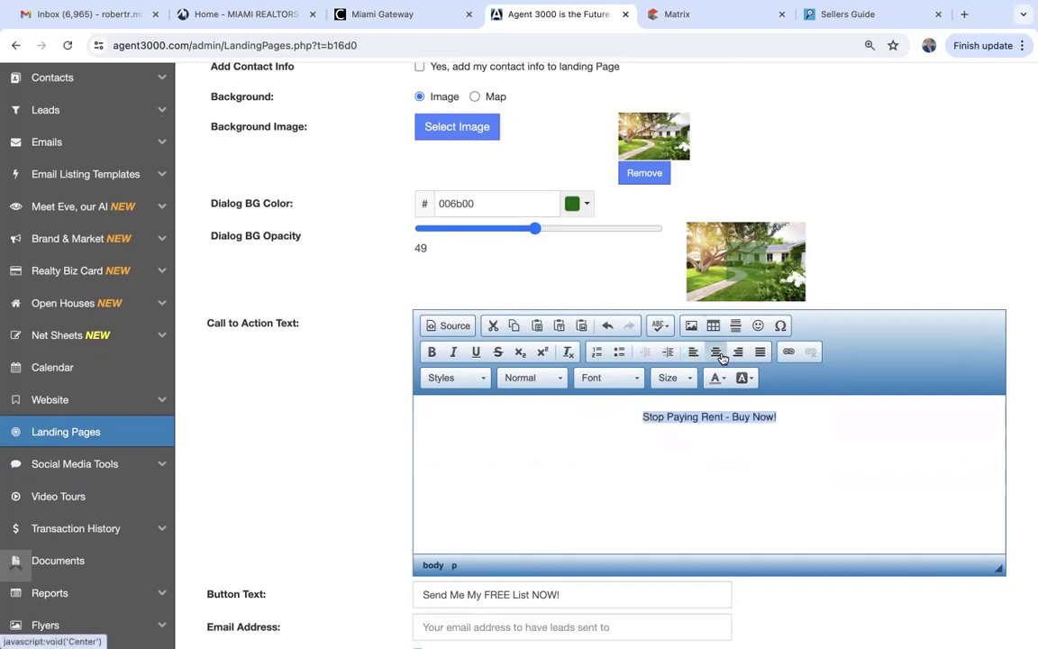
{"action": "left_click", "coordinate": [675, 381]}
{"action": "scroll", "coordinate": [676, 513], "scroll_direction": "down", "scroll_amount": 4}
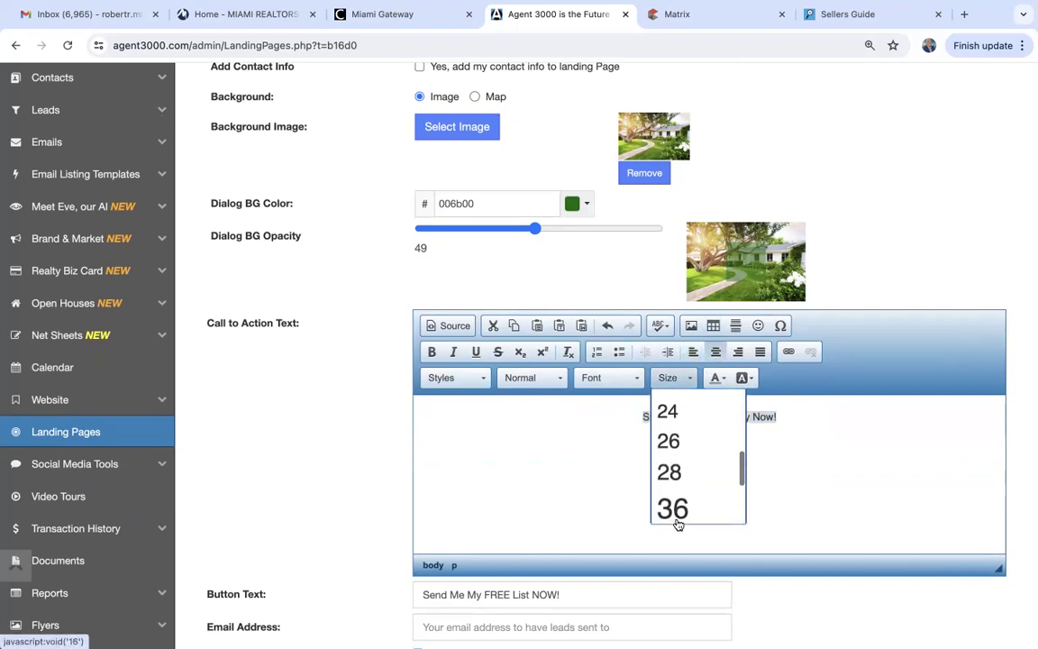
{"action": "scroll", "coordinate": [678, 505], "scroll_direction": "down", "scroll_amount": 1}
{"action": "left_click", "coordinate": [676, 448]}
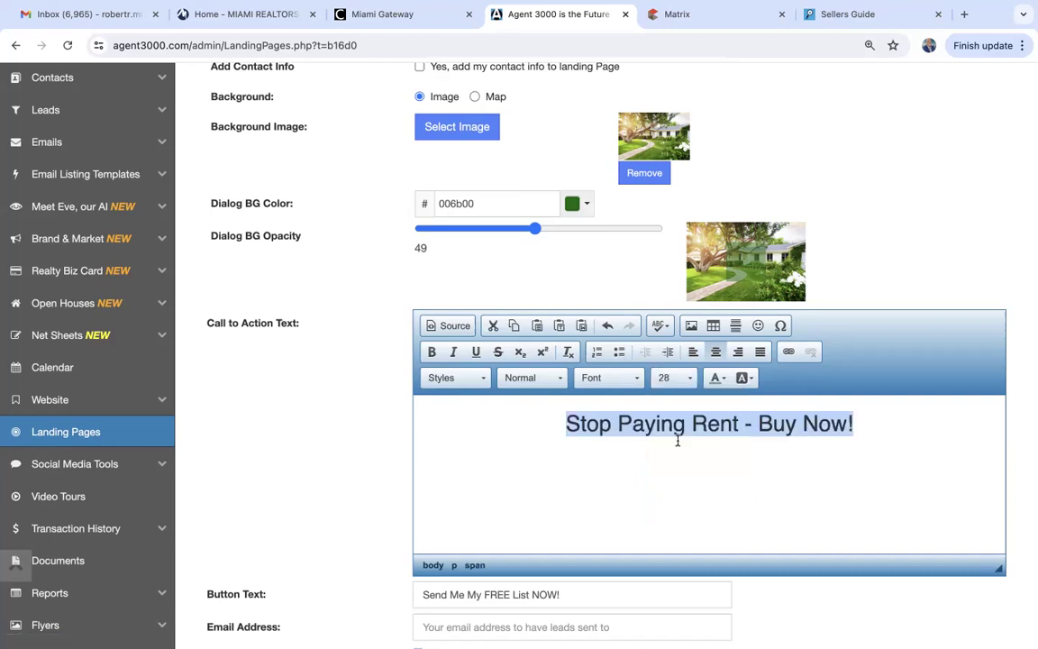
{"action": "left_click", "coordinate": [432, 352]}
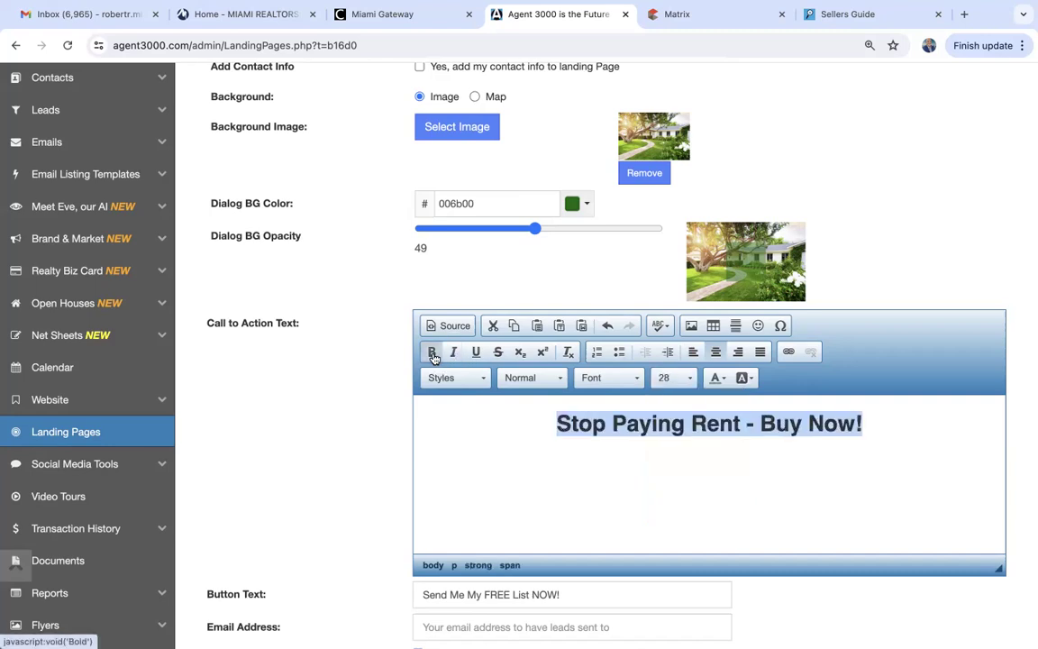
{"action": "left_click", "coordinate": [727, 381]}
{"action": "left_click", "coordinate": [815, 463]}
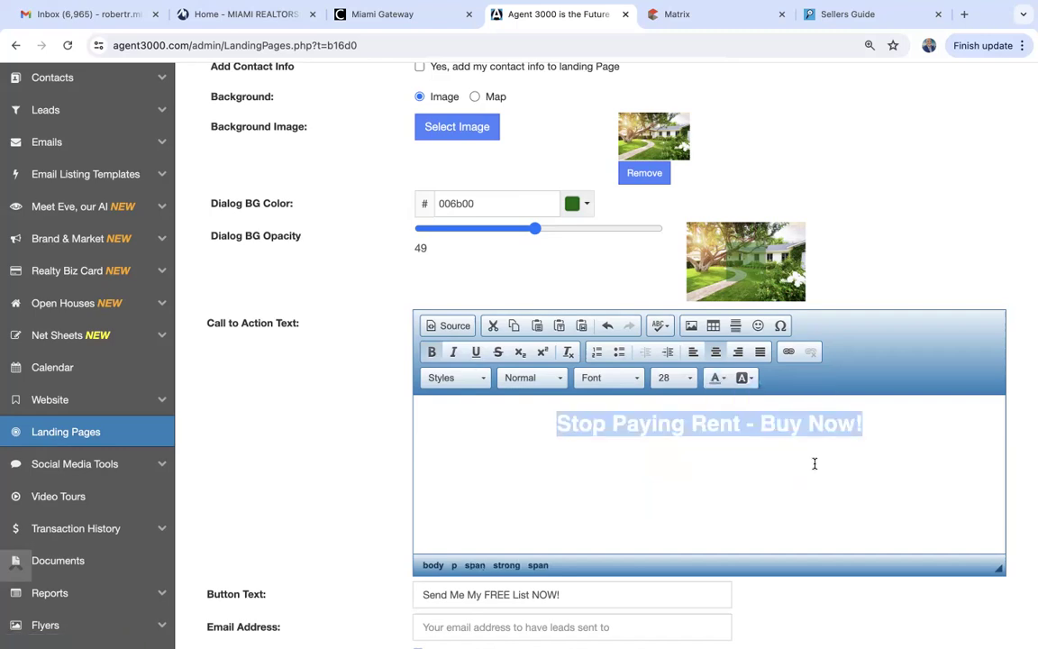
Set the headline font to Comic Sans MS.
{"action": "scroll", "coordinate": [662, 515], "scroll_direction": "down", "scroll_amount": 3}
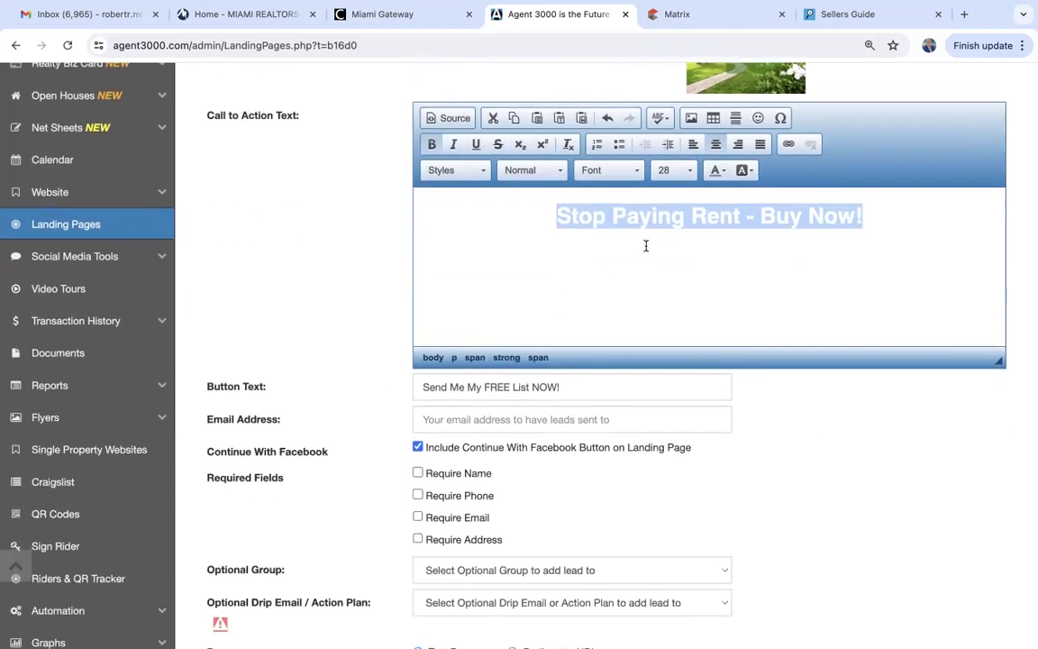
{"action": "left_click", "coordinate": [606, 175]}
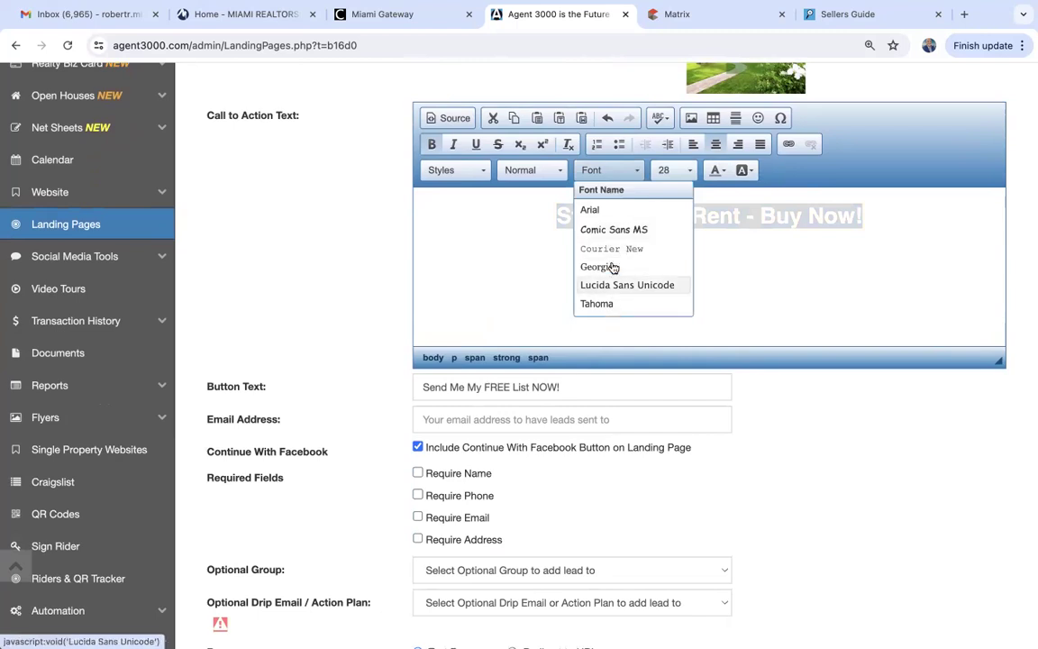
{"action": "left_click", "coordinate": [614, 230]}
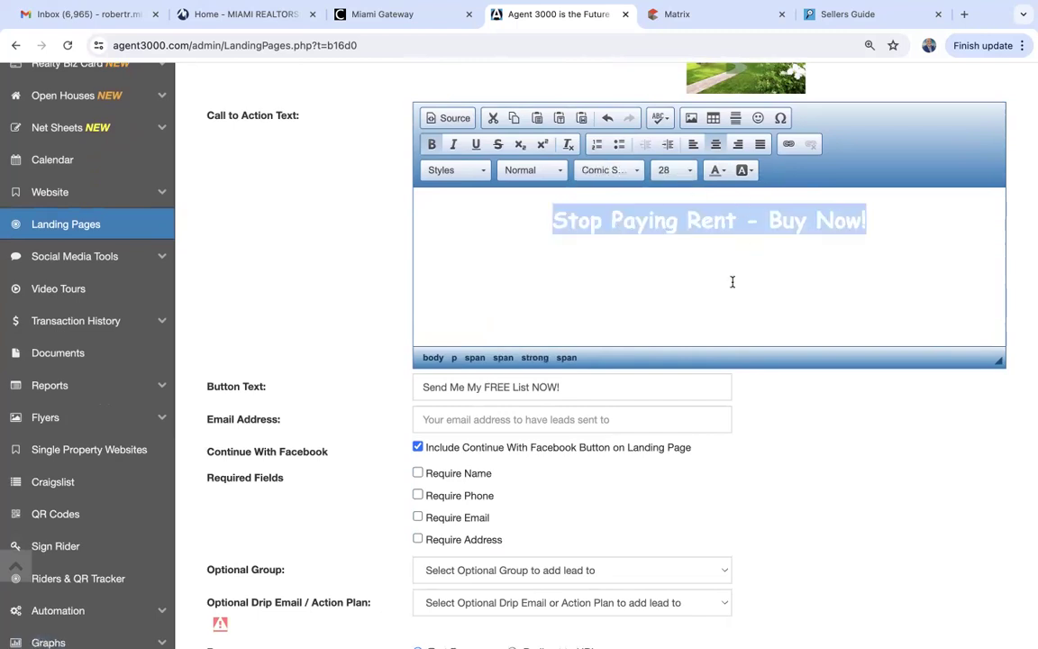
Change the button text to 'Contact Me'.
{"action": "left_click", "coordinate": [545, 387]}
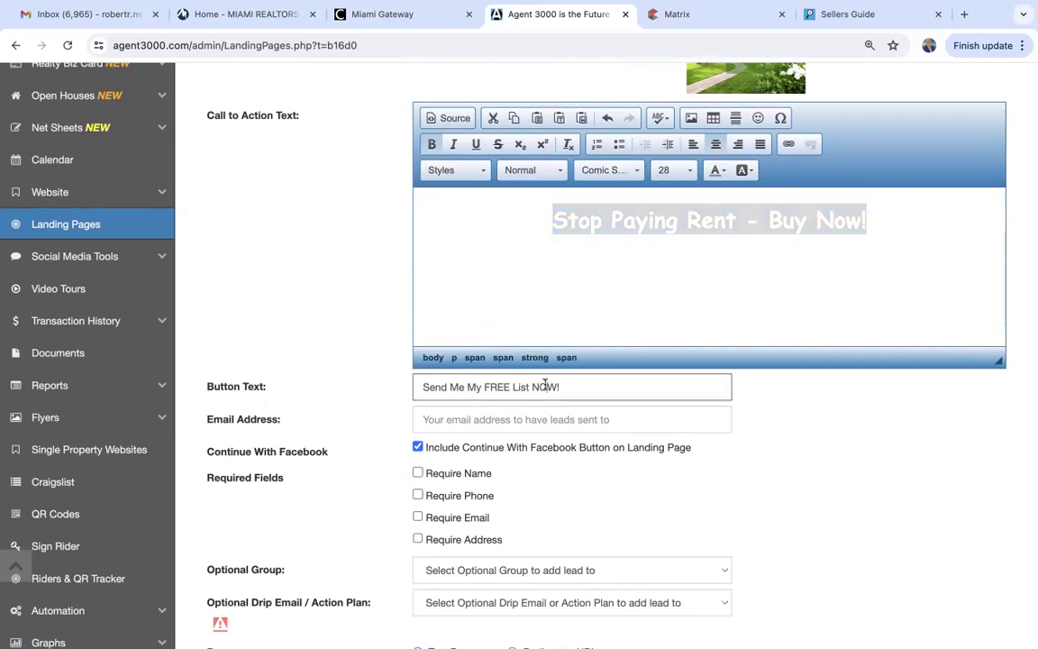
{"action": "triple_click", "coordinate": [545, 386]}
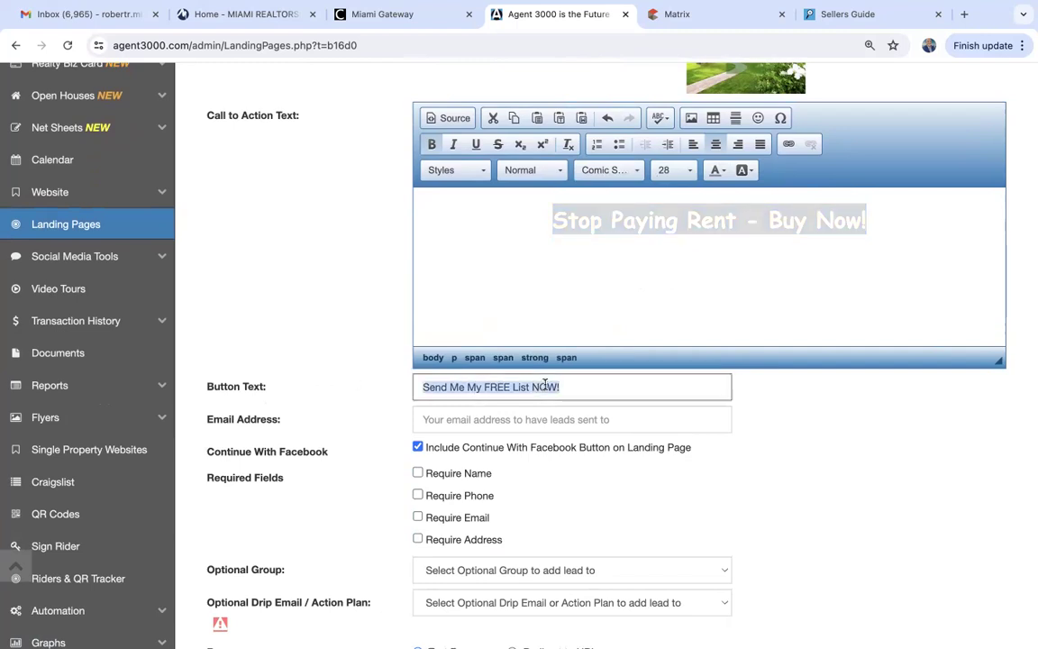
{"action": "type", "text": "Contact Me"}
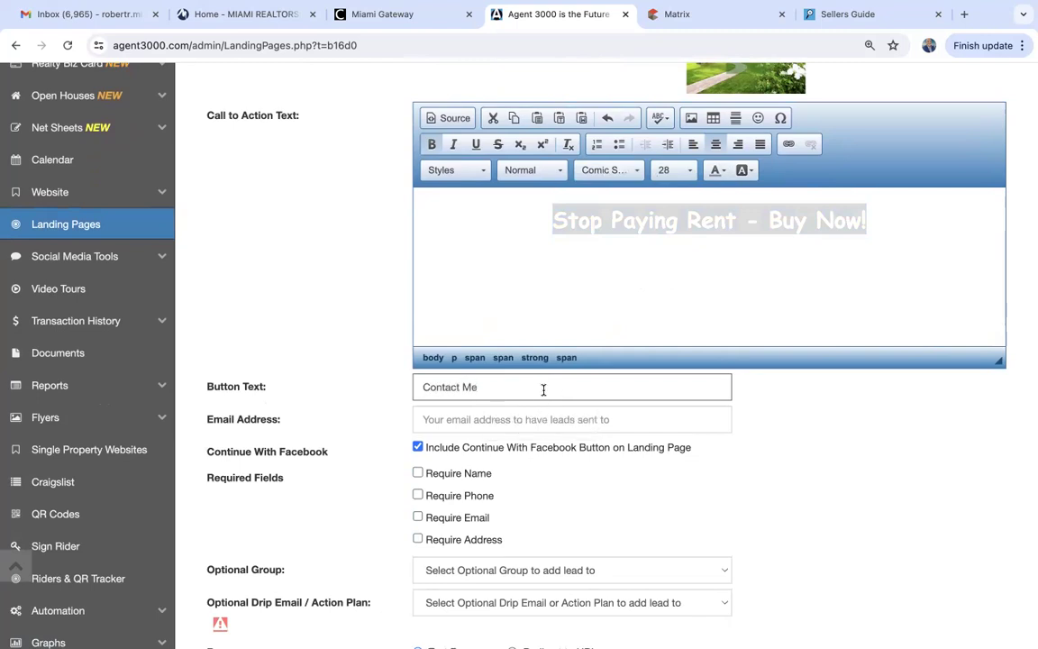
Send leads to the agent's saved email address and require name, phone and email.
{"action": "left_click", "coordinate": [469, 420]}
{"action": "left_click", "coordinate": [519, 456]}
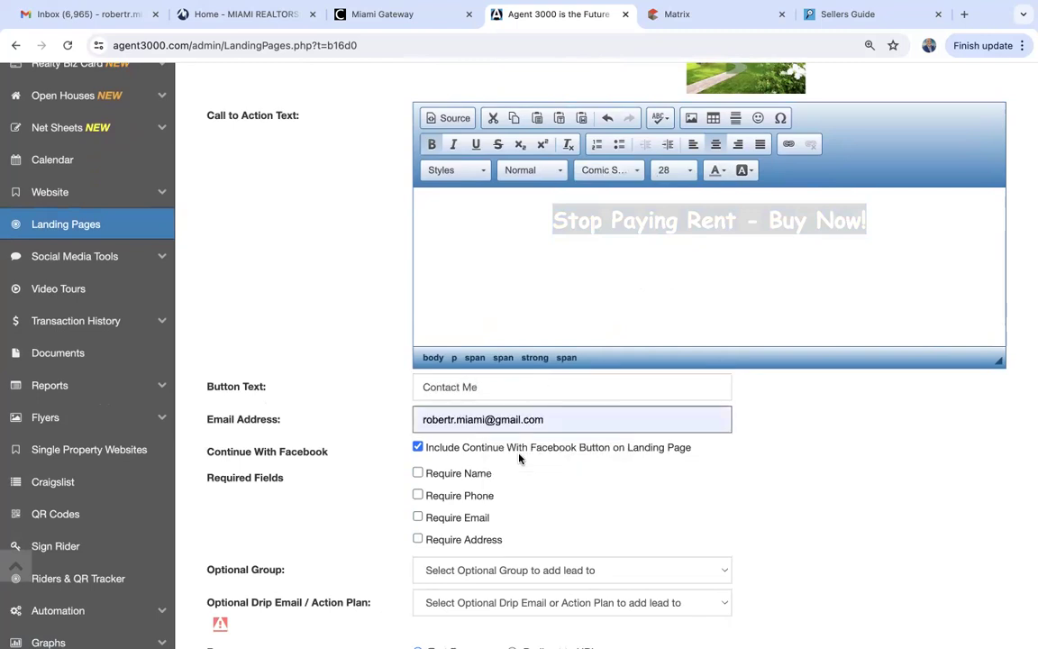
{"action": "left_click", "coordinate": [418, 474]}
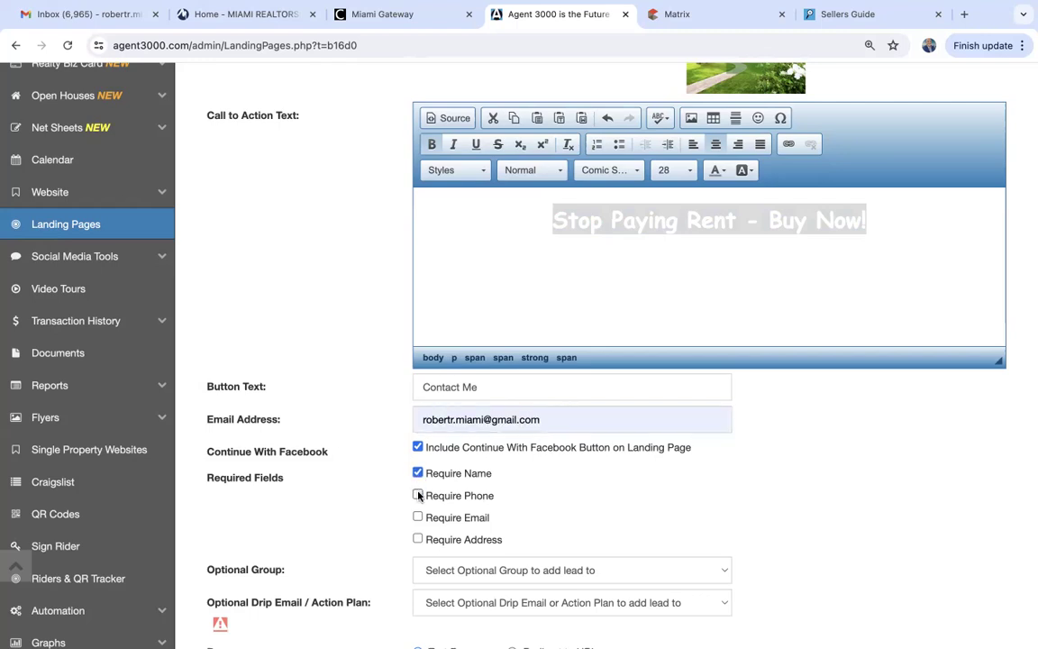
{"action": "left_click", "coordinate": [418, 495]}
{"action": "left_click", "coordinate": [418, 516]}
{"action": "scroll", "coordinate": [569, 508], "scroll_direction": "down", "scroll_amount": 2}
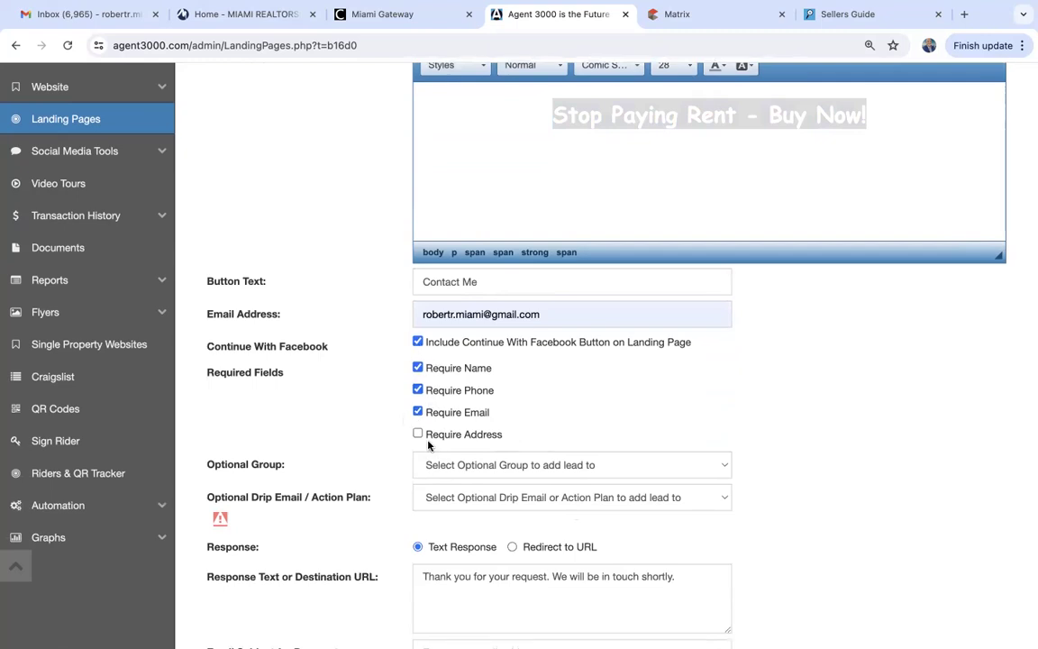
{"action": "scroll", "coordinate": [534, 446], "scroll_direction": "down", "scroll_amount": 2}
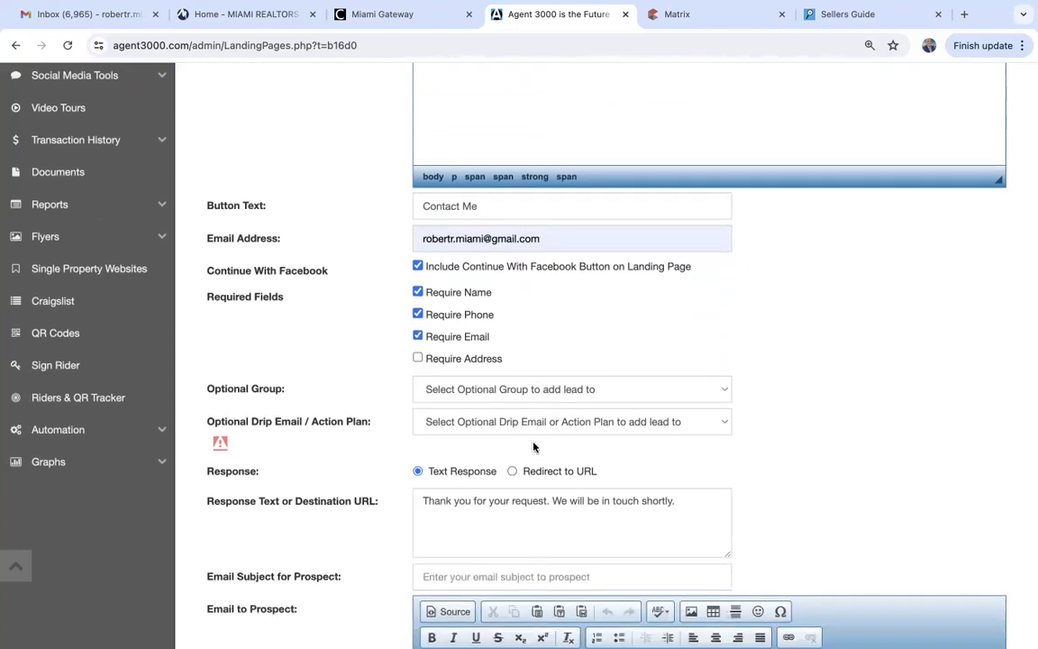
{"action": "scroll", "coordinate": [534, 446], "scroll_direction": "down", "scroll_amount": 2}
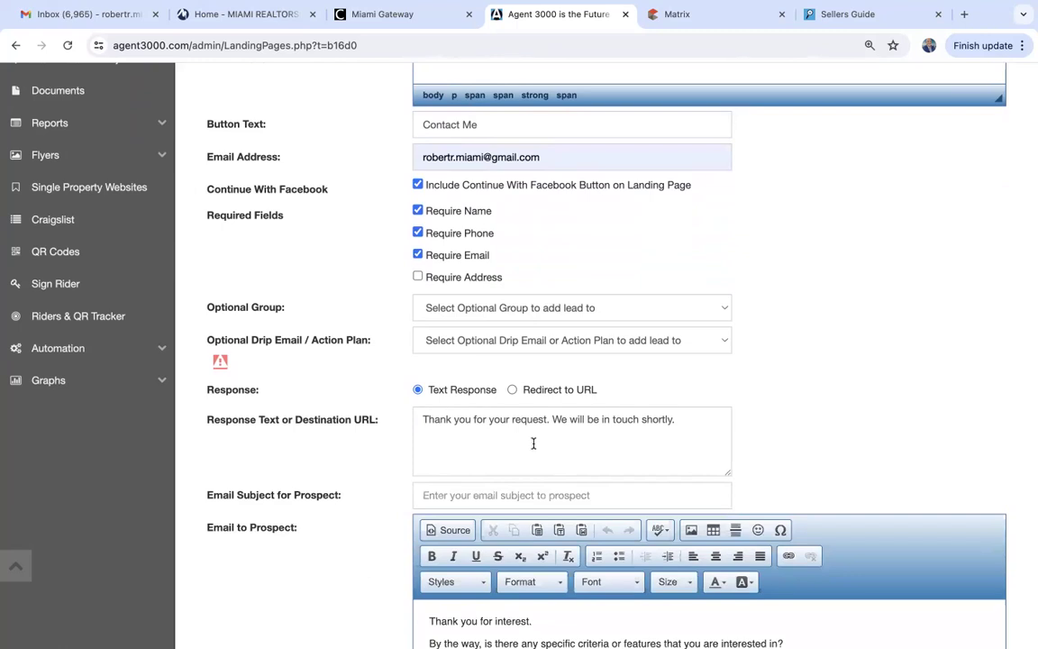
{"action": "scroll", "coordinate": [534, 444], "scroll_direction": "down", "scroll_amount": 2}
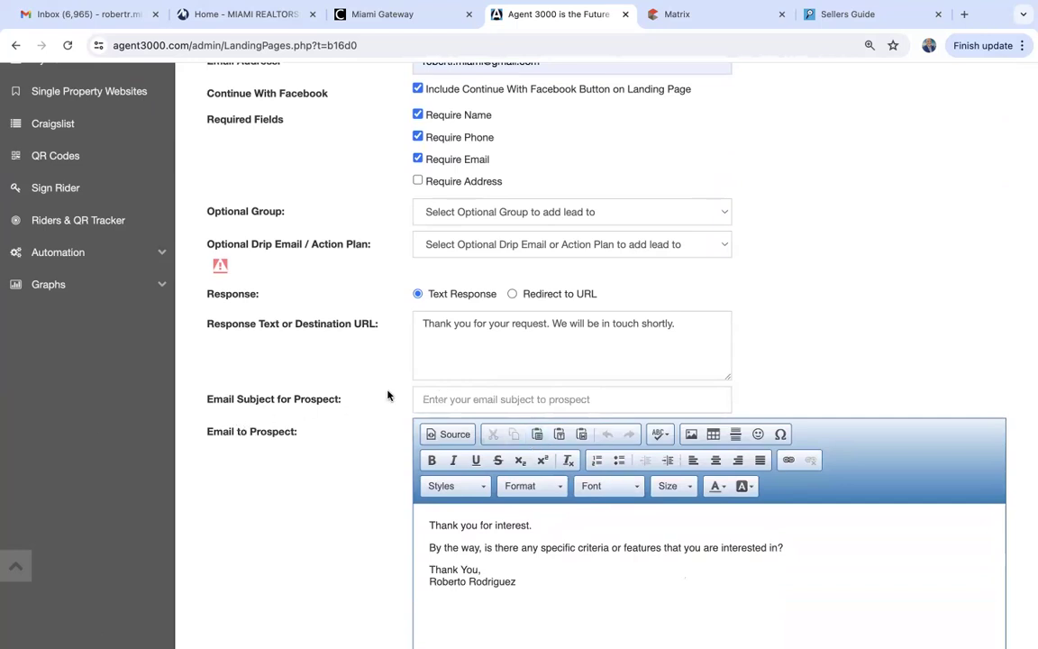
{"action": "left_click", "coordinate": [490, 399]}
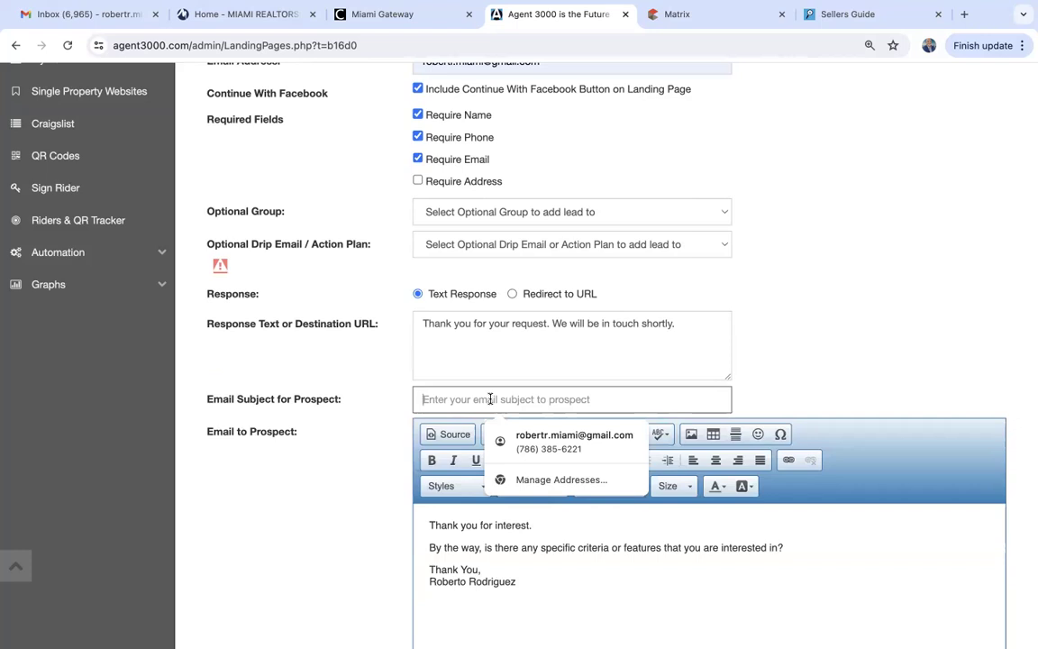
Set the prospect email subject to 'Thank you for your interest!'.
{"action": "type", "text": "Th"}
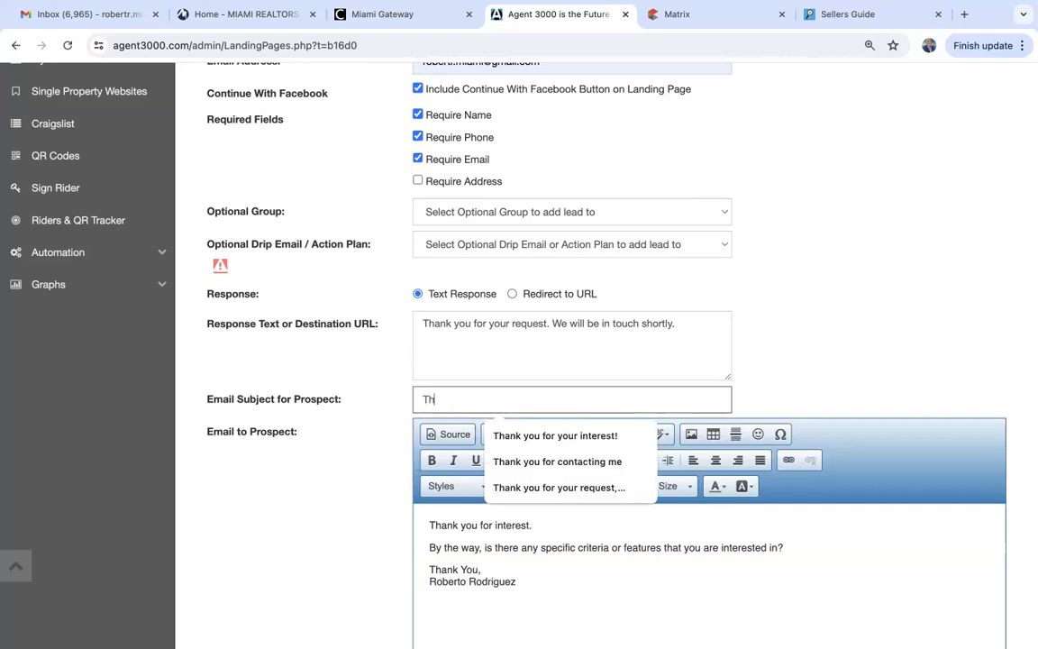
{"action": "type", "text": "ank you for you"}
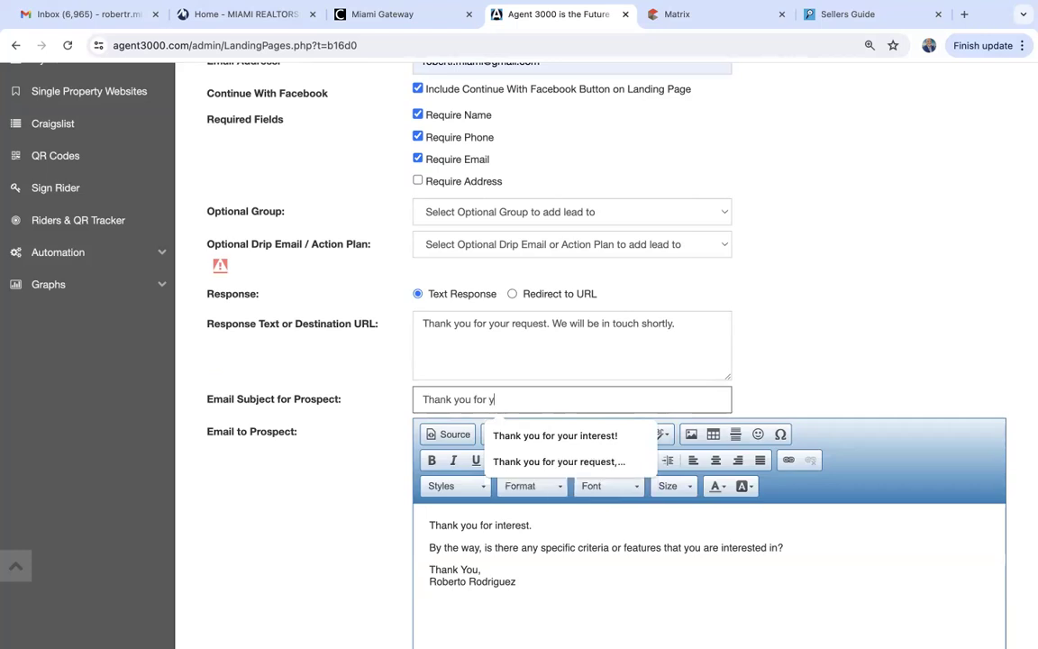
{"action": "key", "text": "BackSpace"}
{"action": "type", "text": "r interest!"}
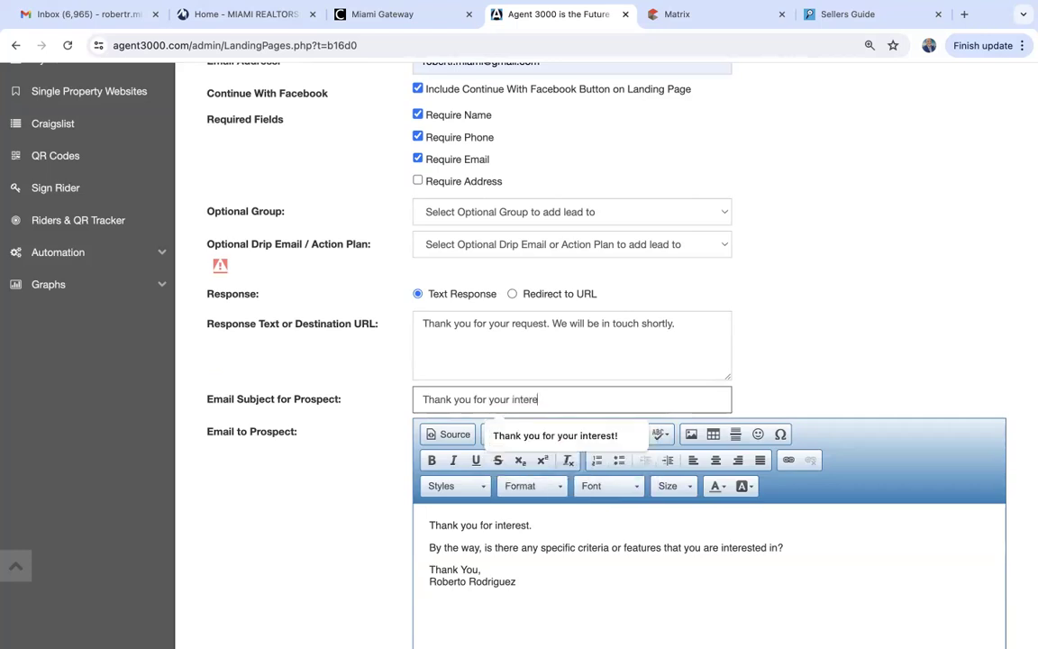
{"action": "left_click", "coordinate": [545, 435]}
Append 'I will contact you shortly' to the prospect email's first line.
{"action": "scroll", "coordinate": [651, 577], "scroll_direction": "down", "scroll_amount": 1}
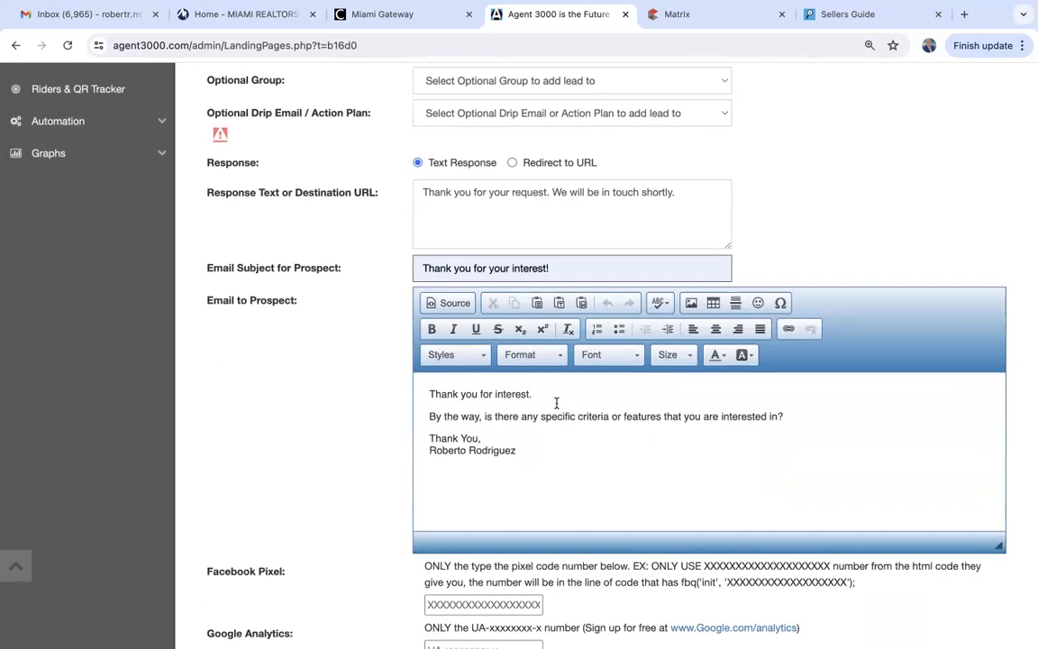
{"action": "left_click", "coordinate": [553, 392]}
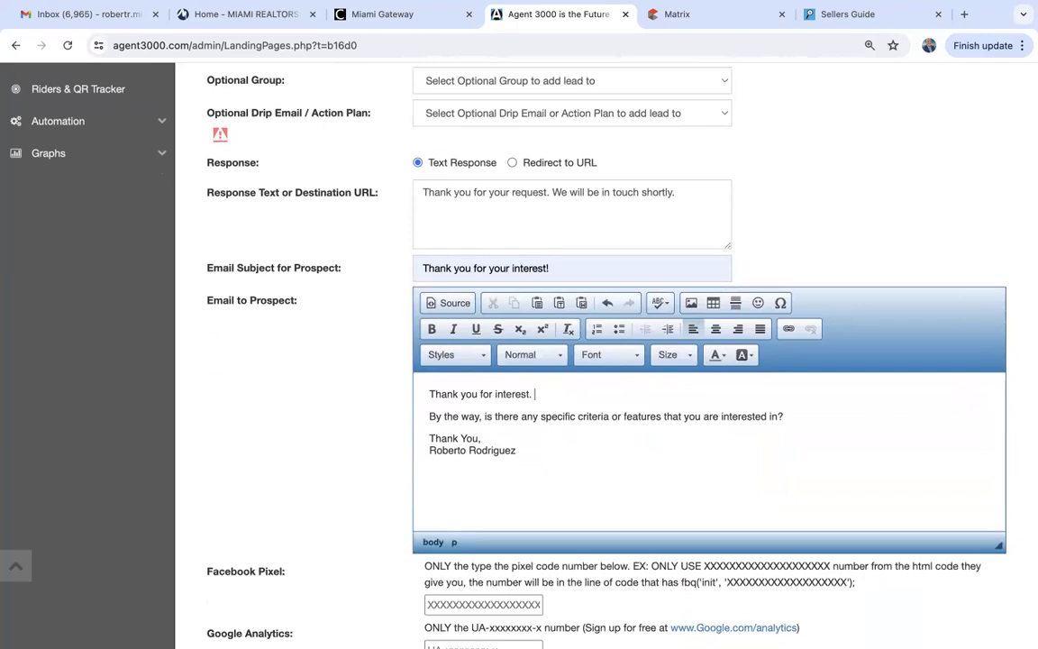
{"action": "type", "text": "I will contact you shortly."}
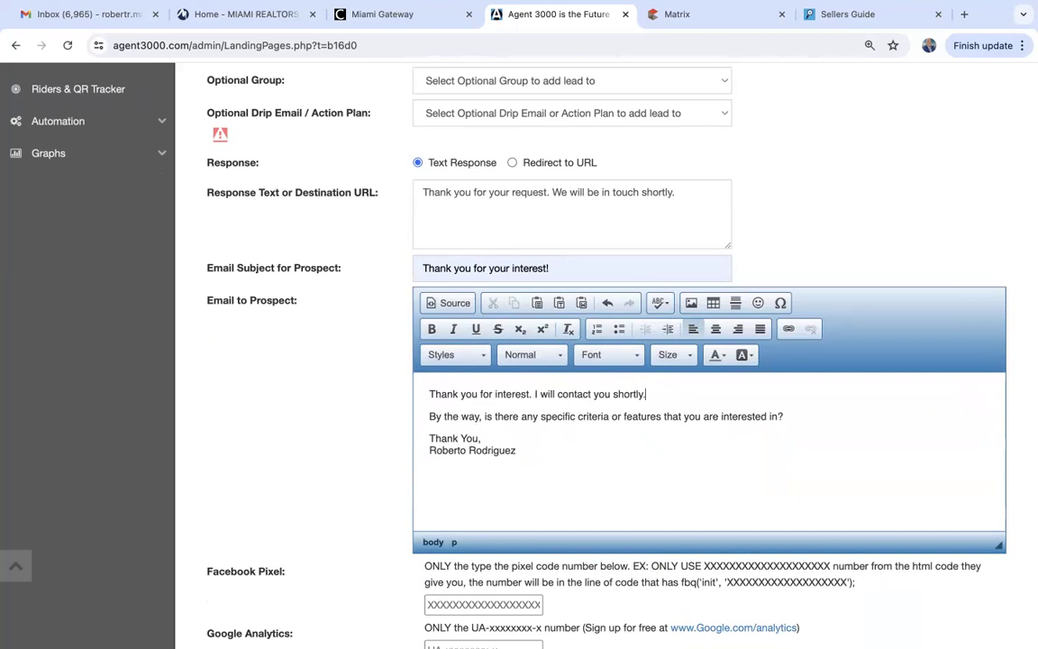
{"action": "scroll", "coordinate": [637, 473], "scroll_direction": "down", "scroll_amount": 2}
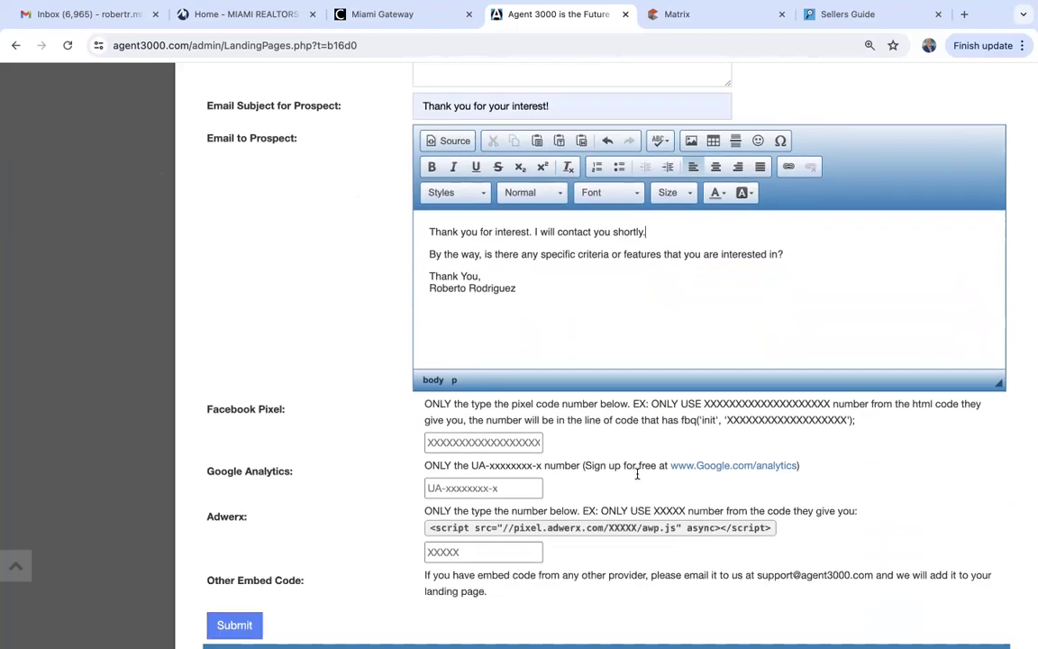
{"action": "scroll", "coordinate": [637, 478], "scroll_direction": "down", "scroll_amount": 2}
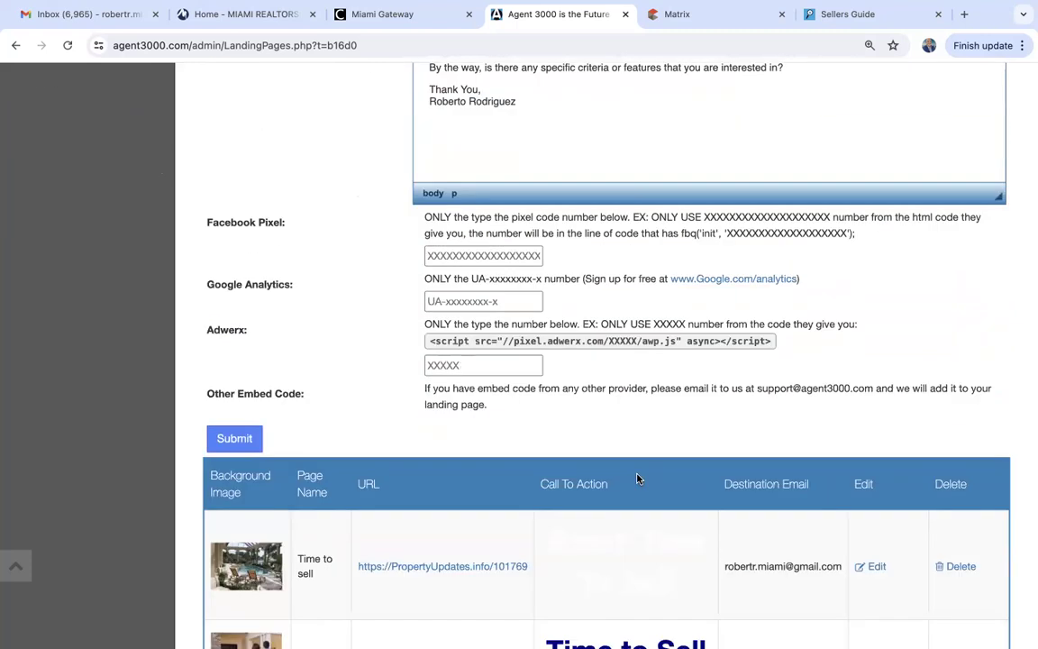
Save the Buyers landing page and open its live page propertyupdates.info/102048.
{"action": "left_click", "coordinate": [237, 438]}
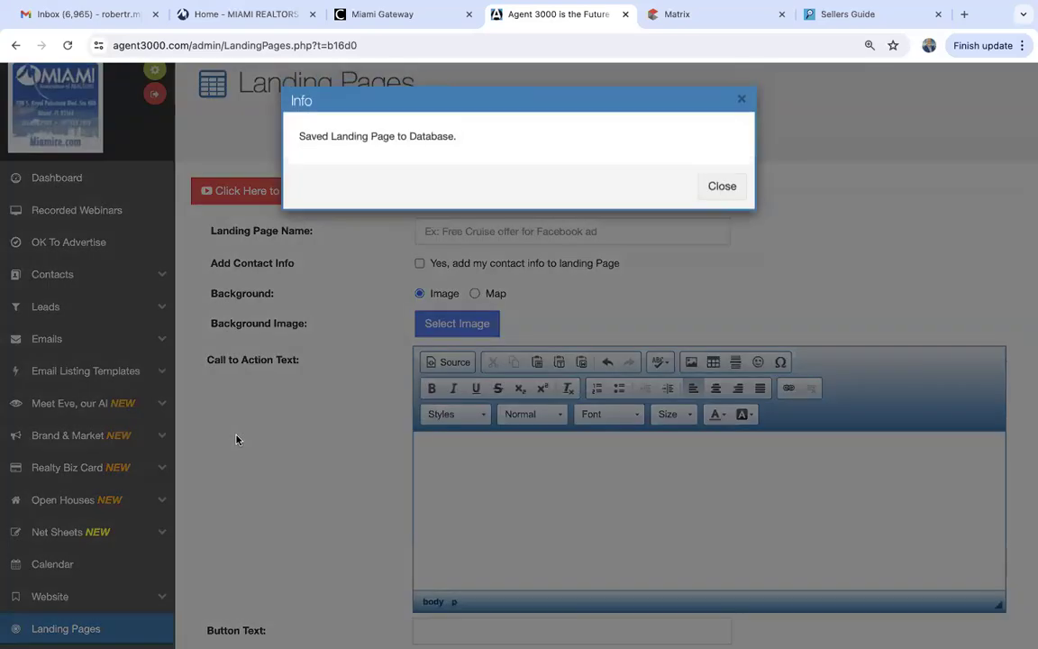
{"action": "left_click", "coordinate": [730, 186]}
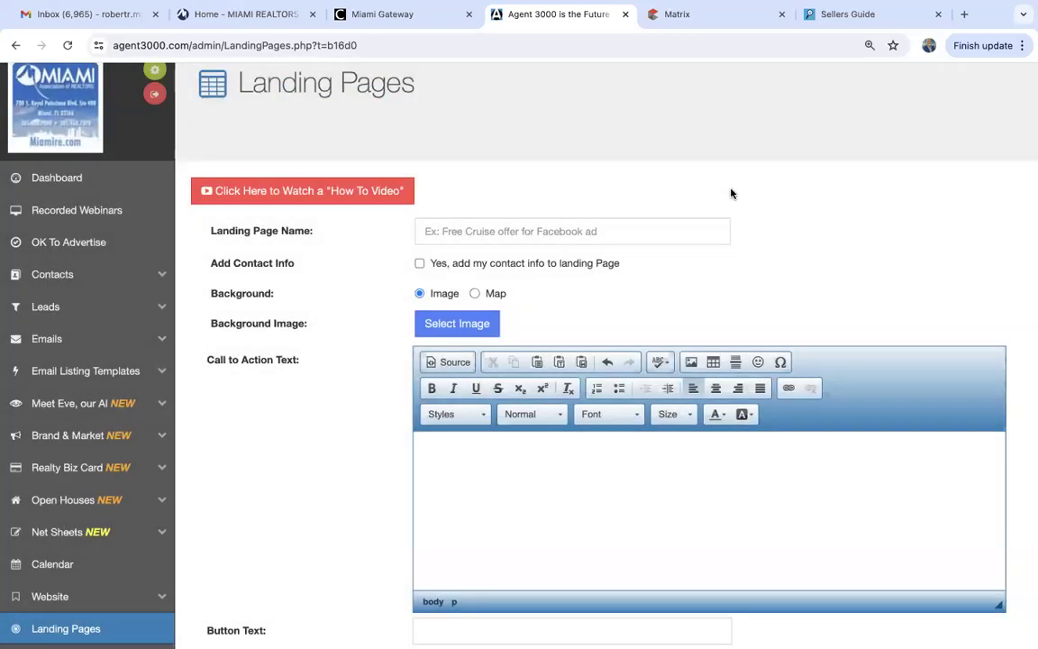
{"action": "scroll", "coordinate": [385, 475], "scroll_direction": "down", "scroll_amount": 20}
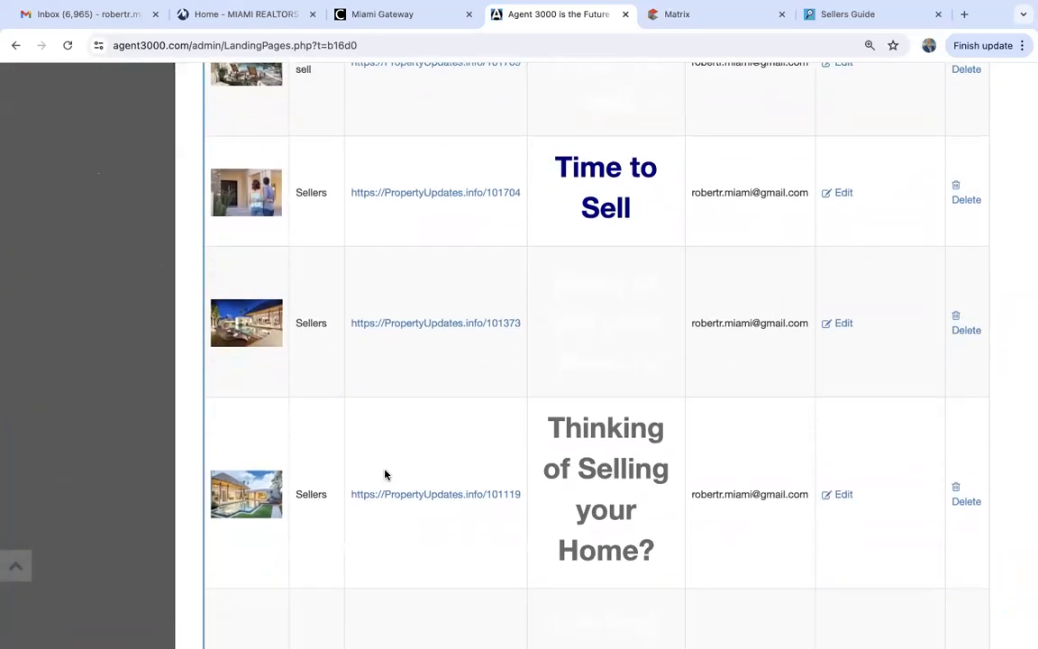
{"action": "scroll", "coordinate": [384, 475], "scroll_direction": "up", "scroll_amount": 2}
{"action": "left_click_drag", "start_coordinate": [521, 364], "coordinate": [408, 363]}
{"action": "left_click", "coordinate": [406, 360]}
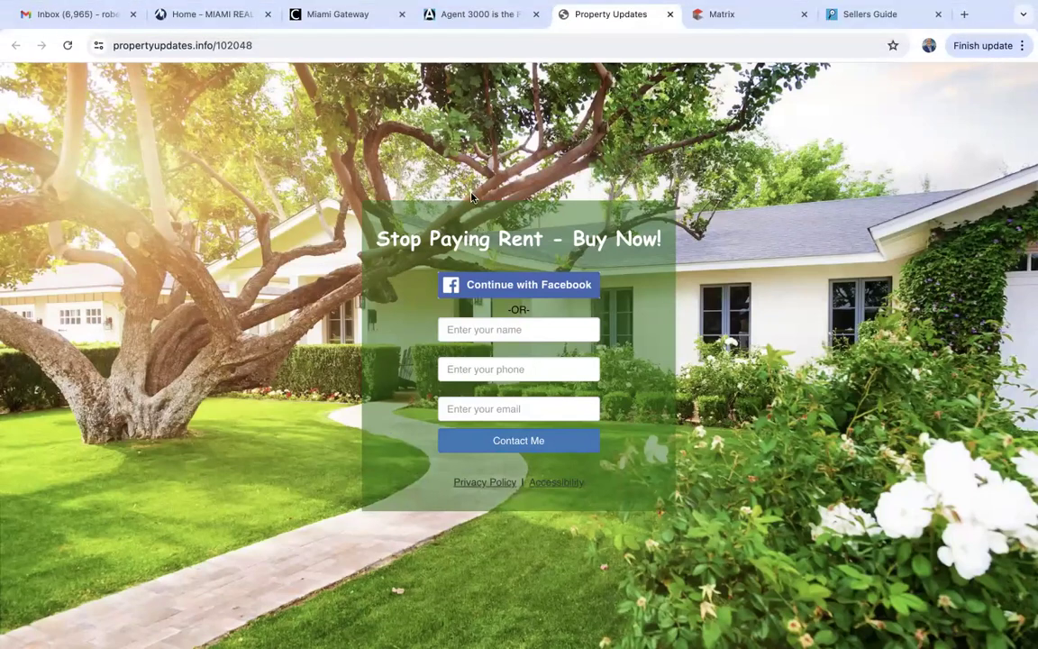
Return to the Agent 3000 tab and reopen the Buyers landing page for editing.
{"action": "left_click", "coordinate": [480, 16]}
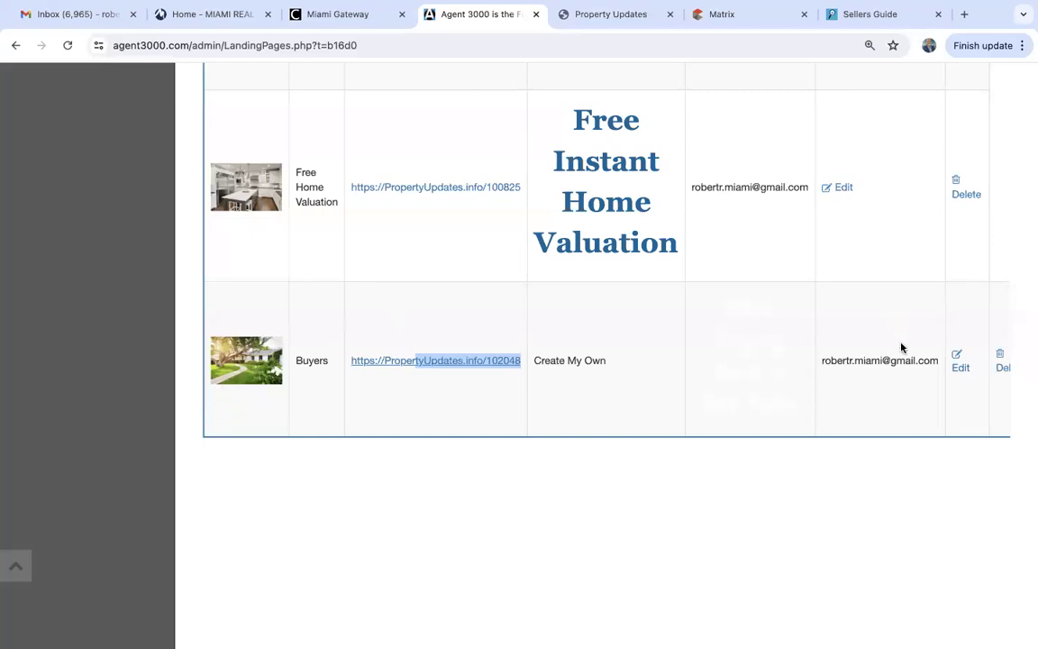
{"action": "left_click", "coordinate": [960, 370]}
{"action": "scroll", "coordinate": [515, 235], "scroll_direction": "up", "scroll_amount": 6}
{"action": "scroll", "coordinate": [514, 236], "scroll_direction": "up", "scroll_amount": 3}
{"action": "scroll", "coordinate": [512, 233], "scroll_direction": "down", "scroll_amount": 3}
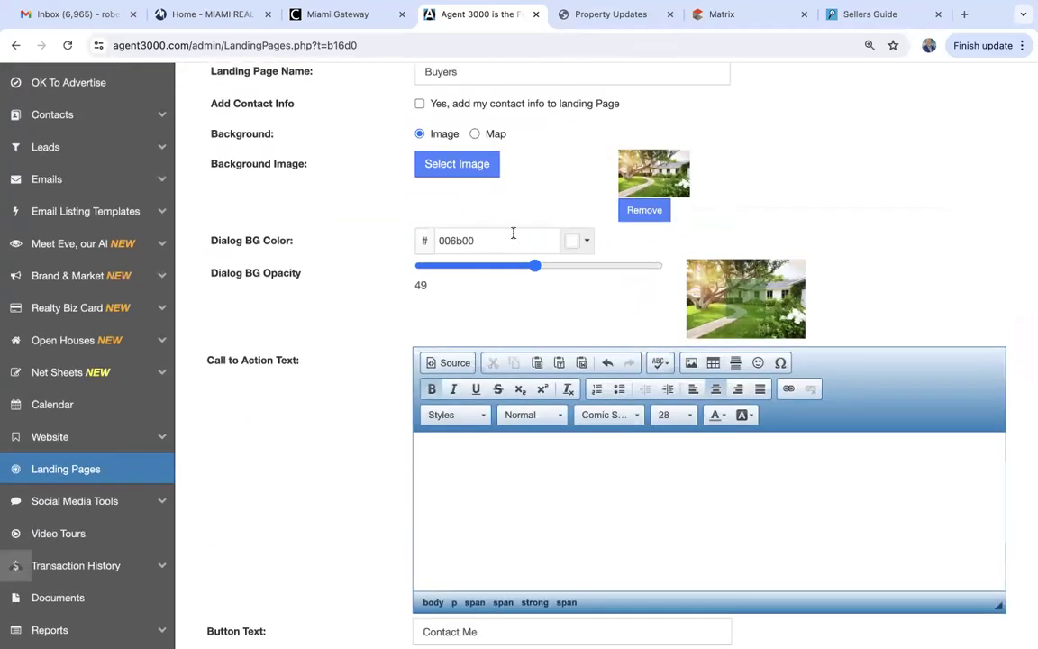
Change the dialog background colour to white (ffffff).
{"action": "left_click", "coordinate": [587, 244]}
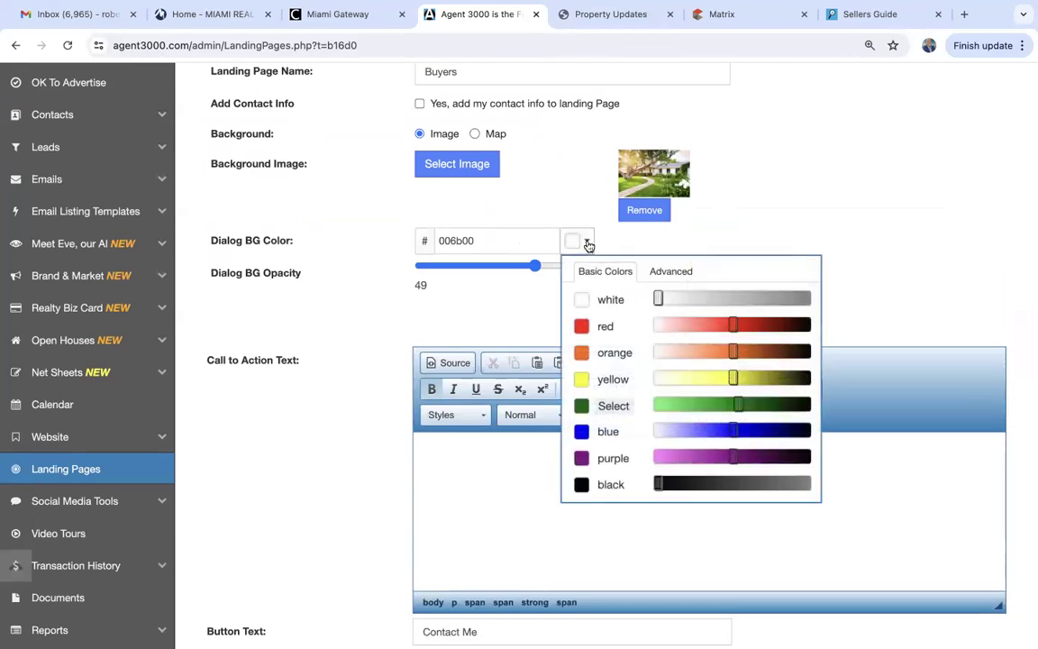
{"action": "left_click", "coordinate": [583, 300]}
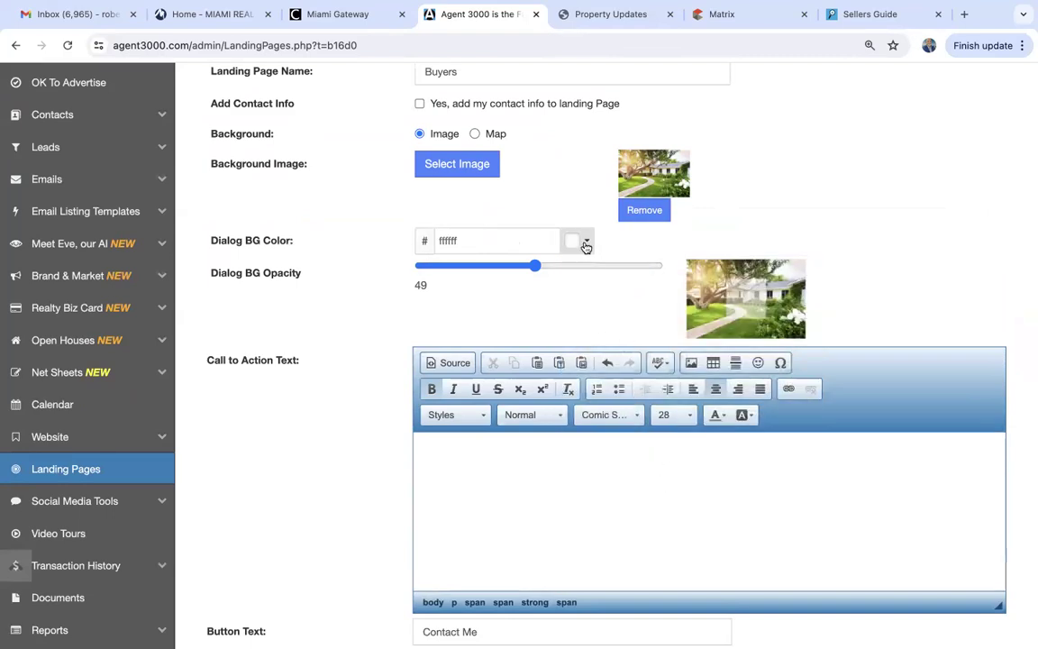
{"action": "scroll", "coordinate": [614, 523], "scroll_direction": "down", "scroll_amount": 1}
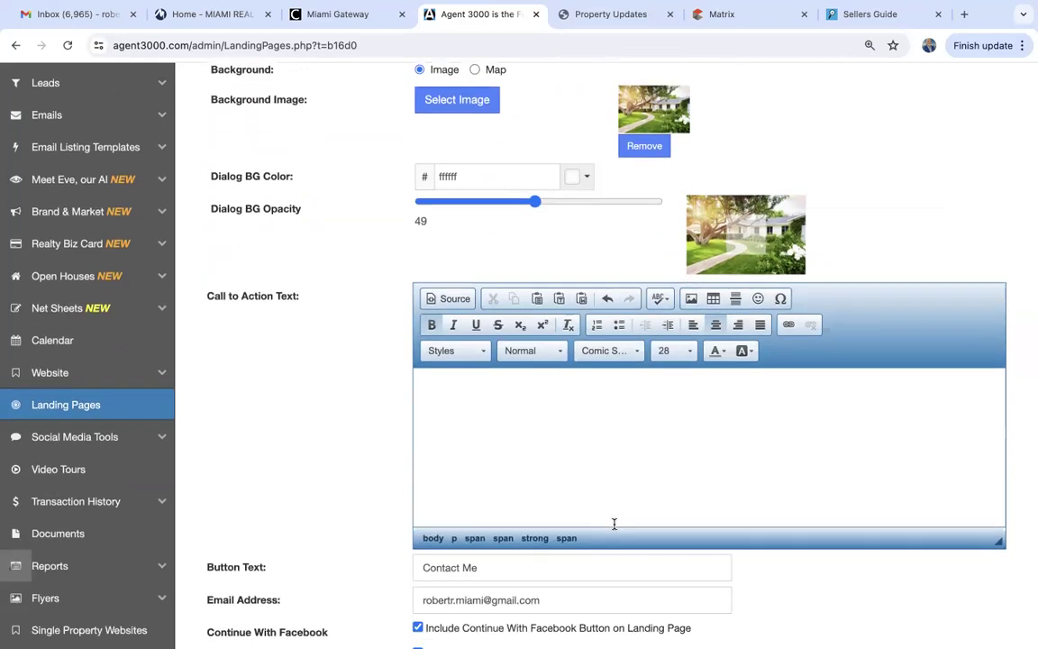
{"action": "scroll", "coordinate": [614, 524], "scroll_direction": "down", "scroll_amount": 1}
Colour the 'Stop Paying Rent - Buy Now!' headline dark green.
{"action": "left_click_drag", "start_coordinate": [748, 408], "coordinate": [545, 263]}
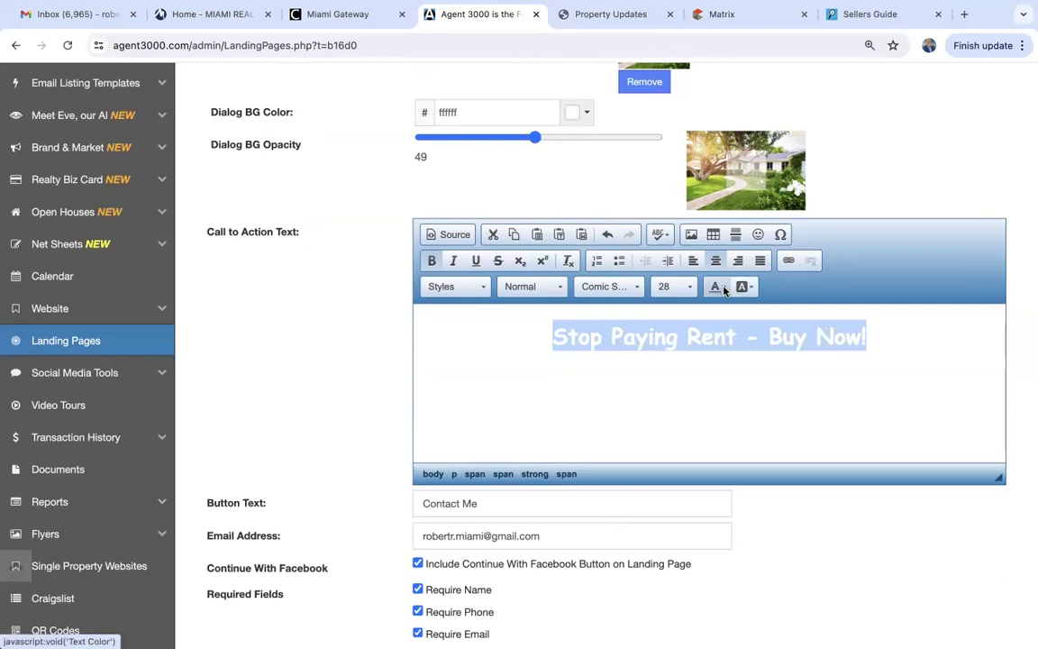
{"action": "left_click", "coordinate": [721, 286]}
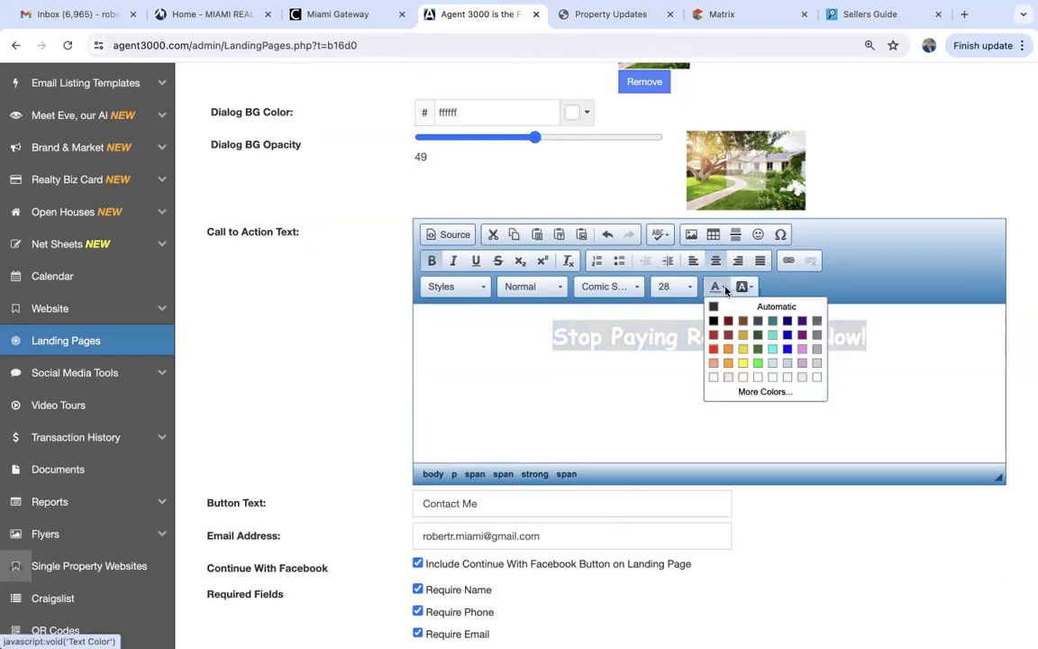
{"action": "left_click", "coordinate": [758, 334]}
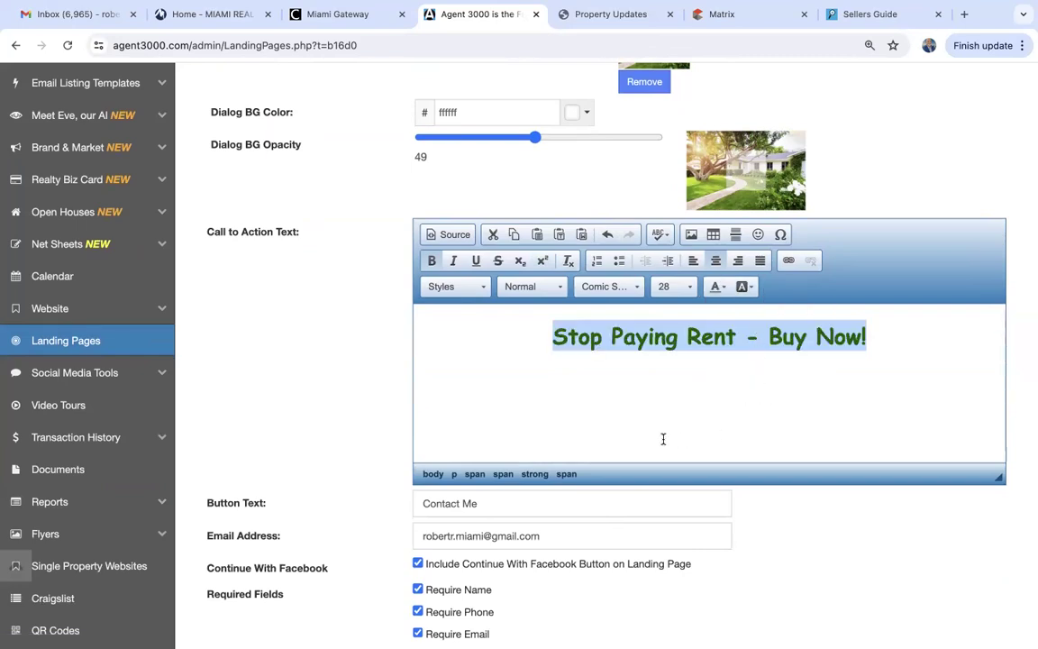
{"action": "scroll", "coordinate": [658, 436], "scroll_direction": "down", "scroll_amount": 20}
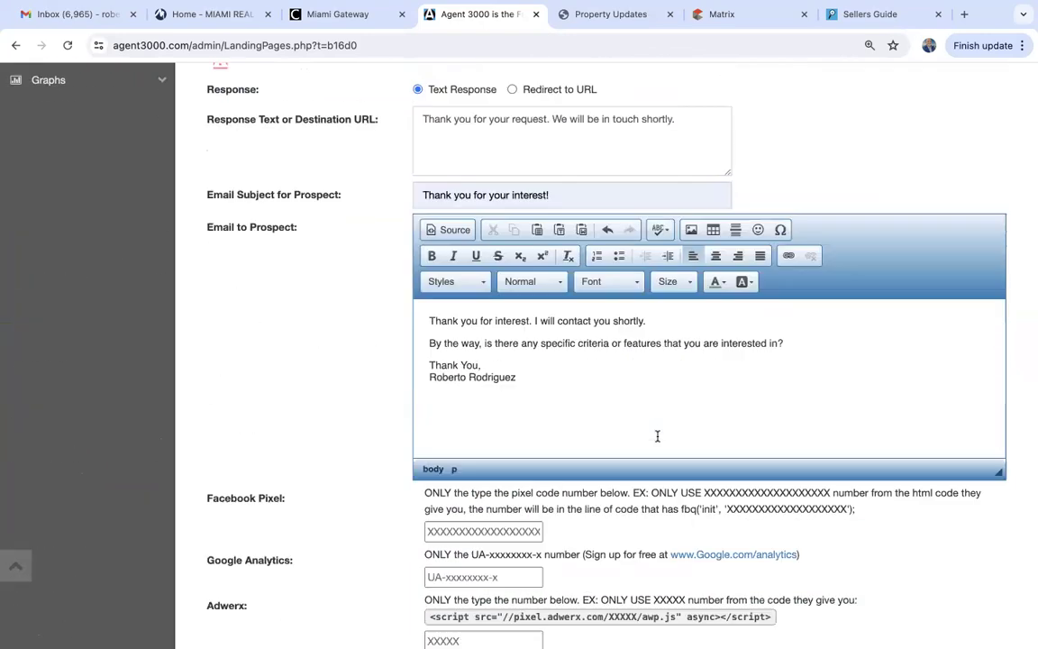
{"action": "scroll", "coordinate": [658, 441], "scroll_direction": "up", "scroll_amount": 15}
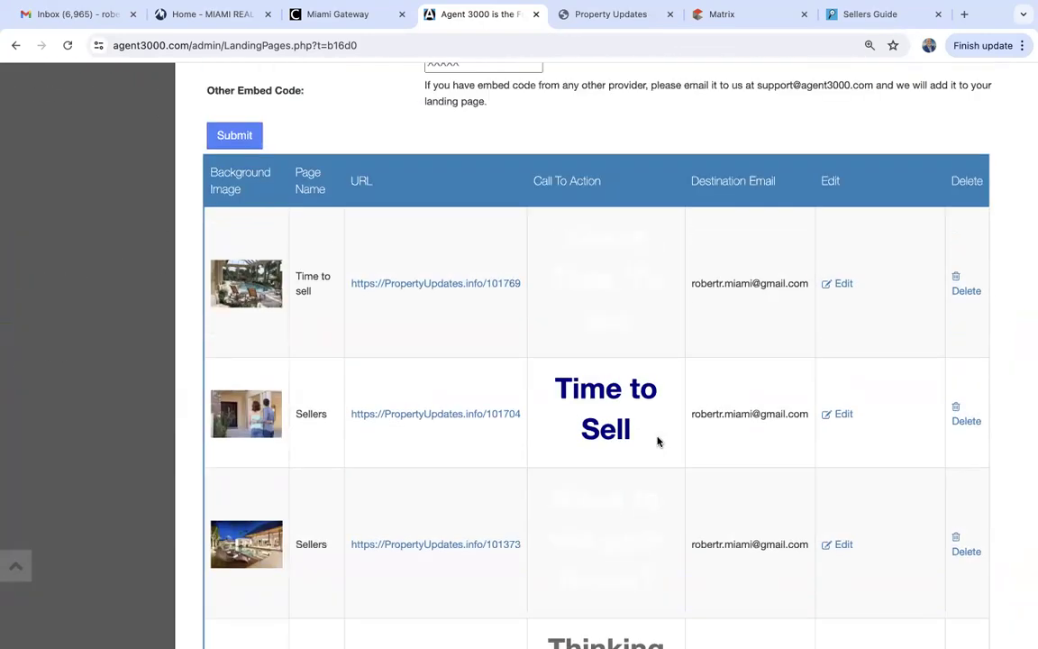
Save the Buyers landing page with its green call-to-action and open live page 102048 in a new tab.
{"action": "left_click", "coordinate": [232, 316]}
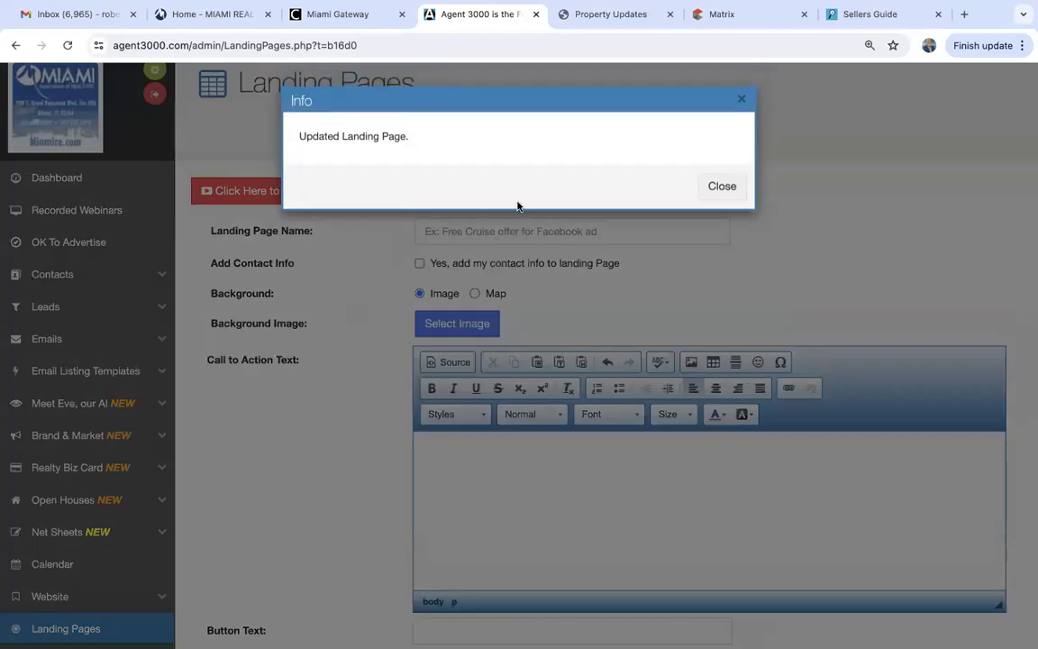
{"action": "left_click", "coordinate": [712, 190]}
{"action": "scroll", "coordinate": [715, 191], "scroll_direction": "down", "scroll_amount": 10}
{"action": "scroll", "coordinate": [715, 191], "scroll_direction": "down", "scroll_amount": 6}
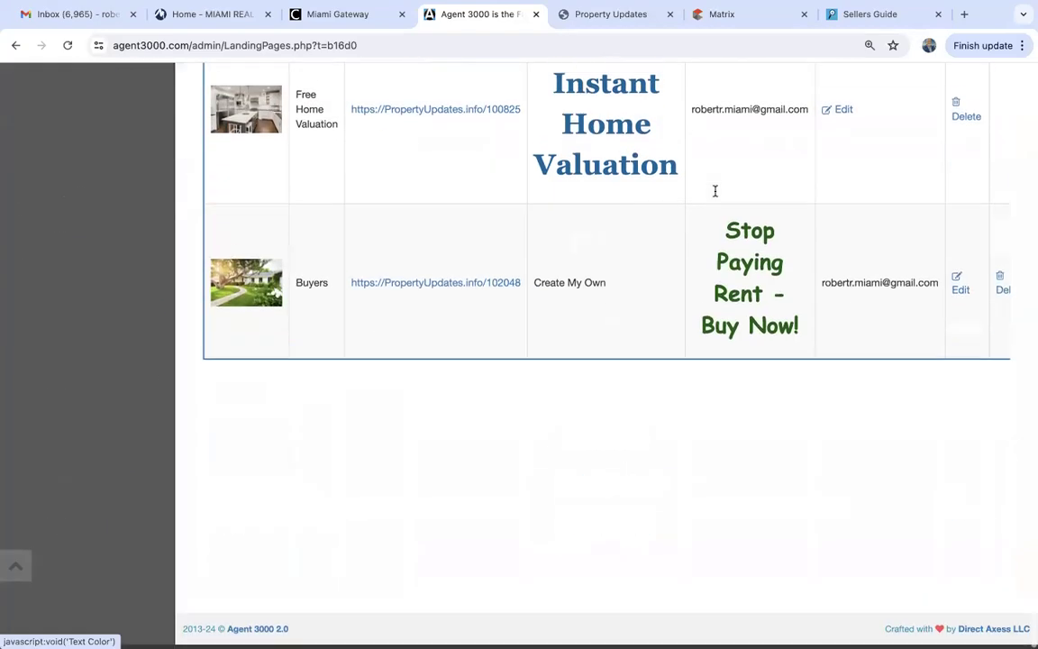
{"action": "left_click", "coordinate": [475, 291]}
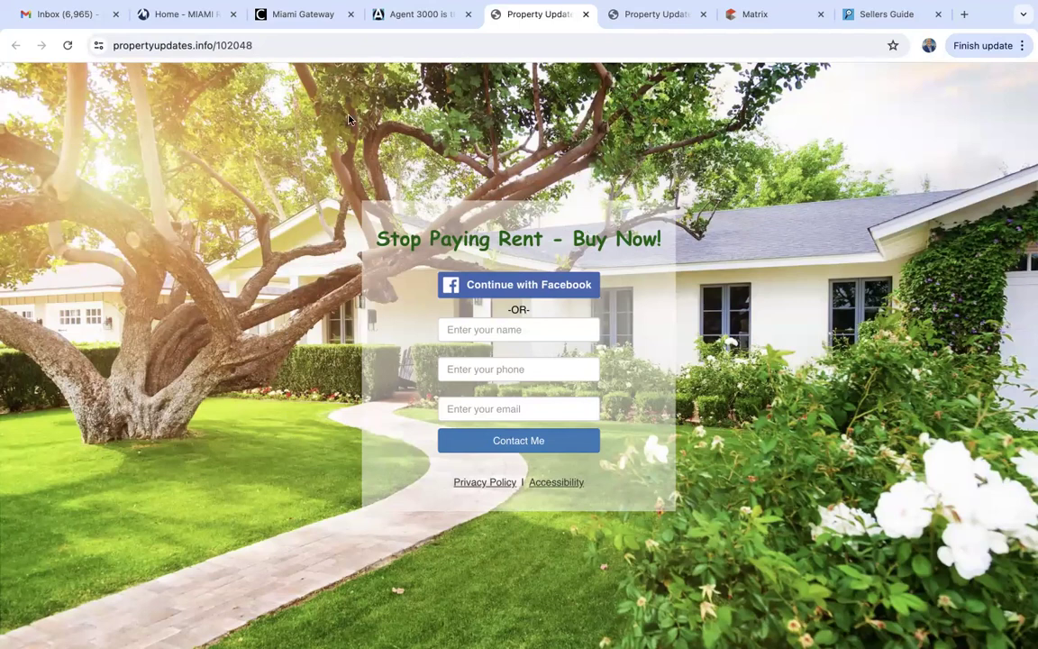
Copy the live page address propertyupdates.info/102048 from the address bar.
{"action": "left_click", "coordinate": [206, 44]}
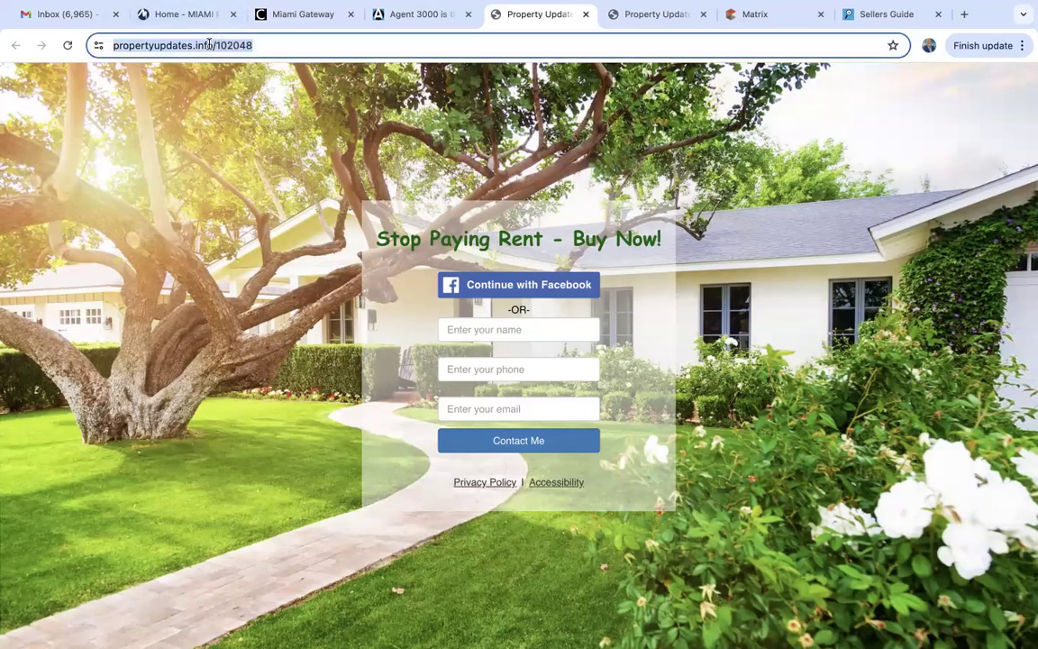
{"action": "right_click", "coordinate": [209, 43]}
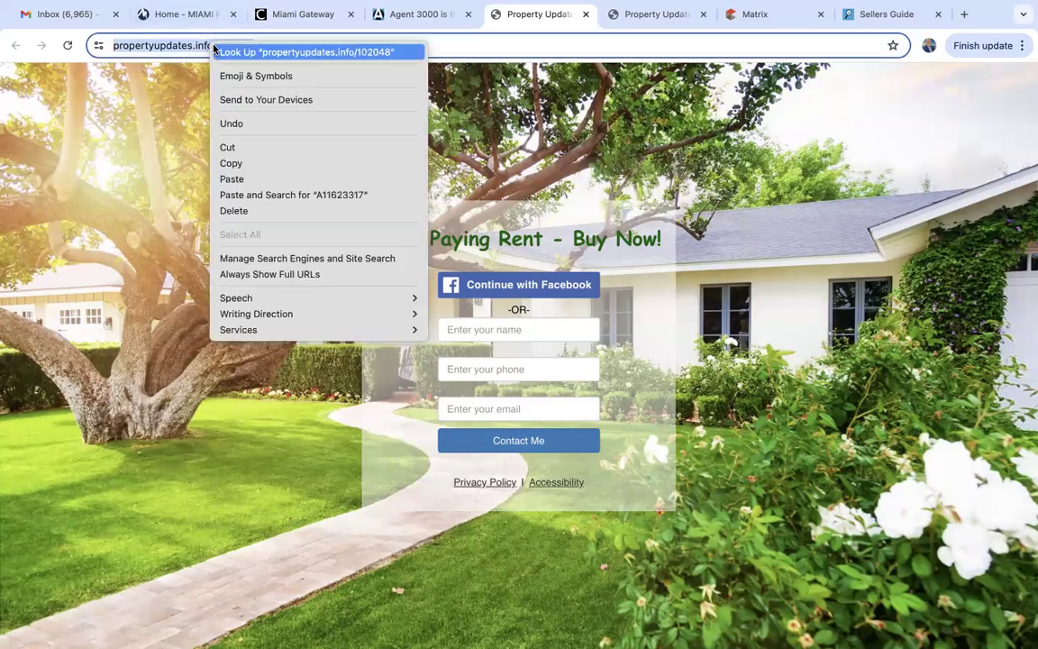
{"action": "left_click", "coordinate": [257, 162]}
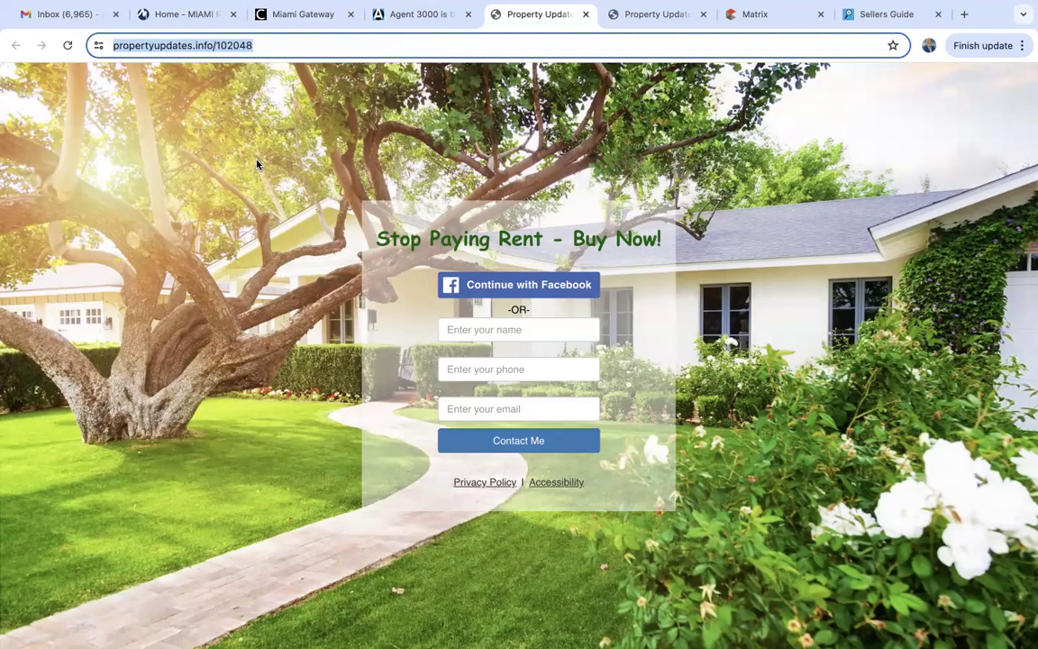
Return to Agent 3000's Landing Pages form and expand the Realty Biz Card sidebar section.
{"action": "left_click", "coordinate": [432, 15]}
{"action": "scroll", "coordinate": [473, 367], "scroll_direction": "up", "scroll_amount": 10}
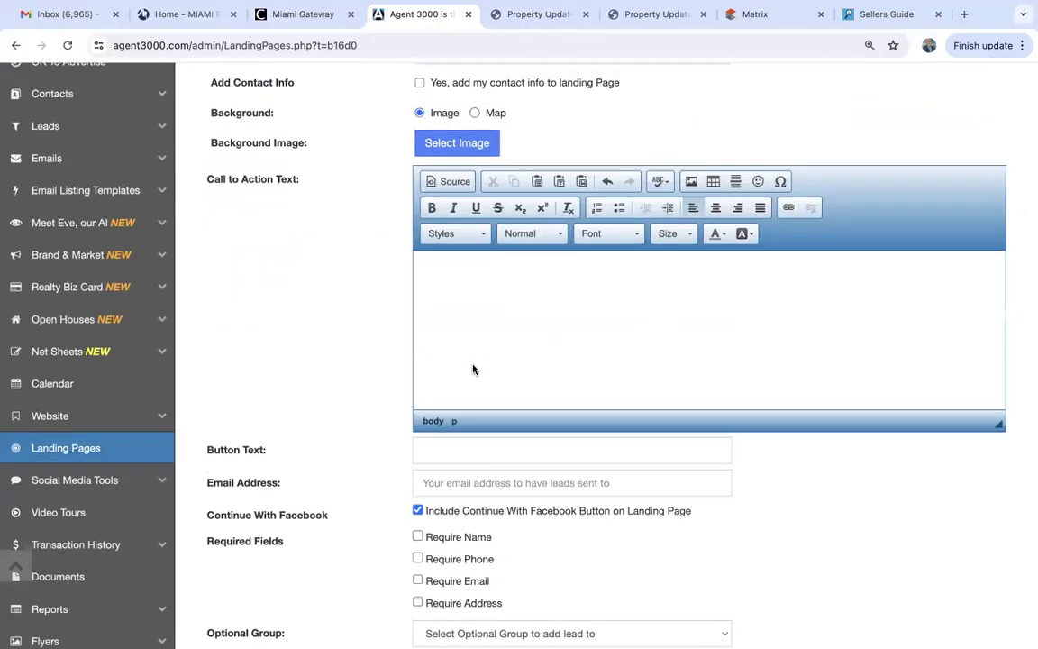
{"action": "scroll", "coordinate": [473, 368], "scroll_direction": "up", "scroll_amount": 3}
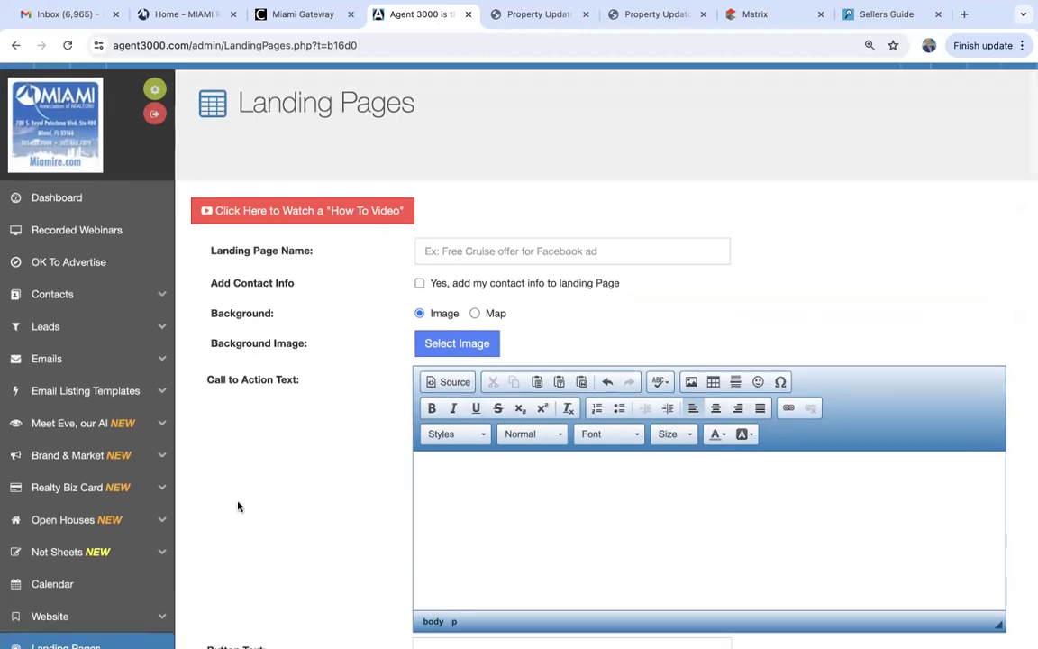
{"action": "scroll", "coordinate": [238, 506], "scroll_direction": "down", "scroll_amount": 3}
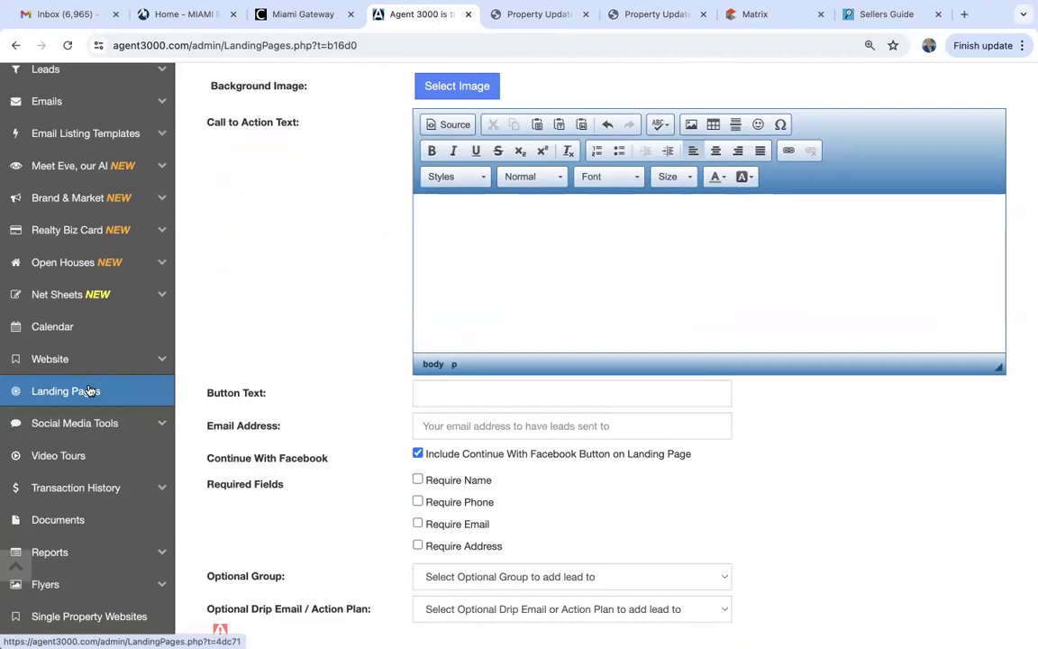
{"action": "scroll", "coordinate": [90, 390], "scroll_direction": "up", "scroll_amount": 3}
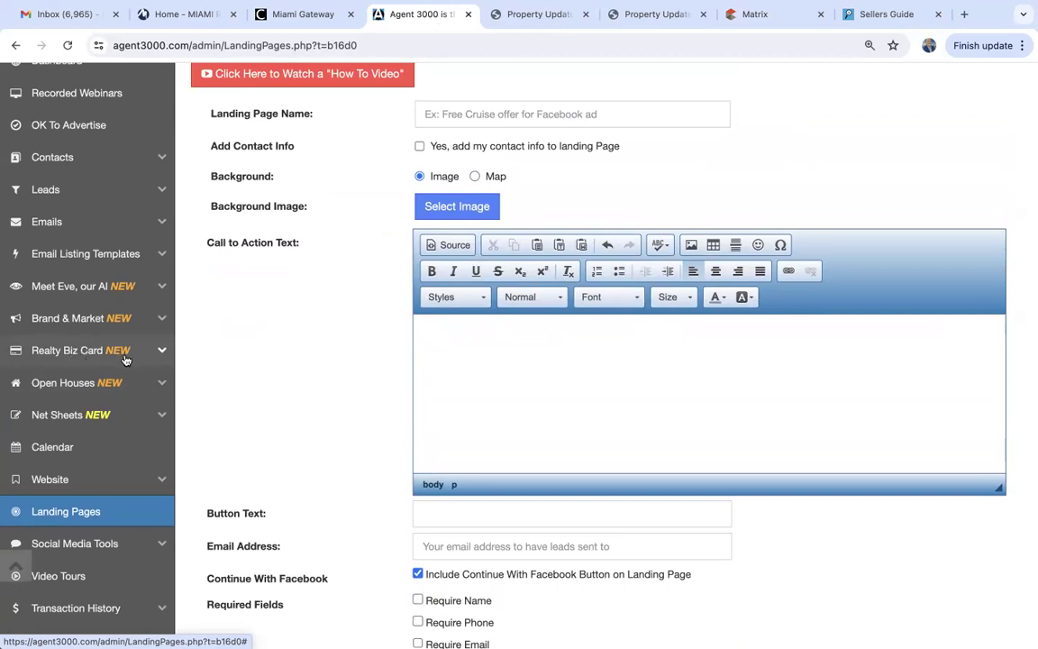
{"action": "left_click", "coordinate": [105, 351]}
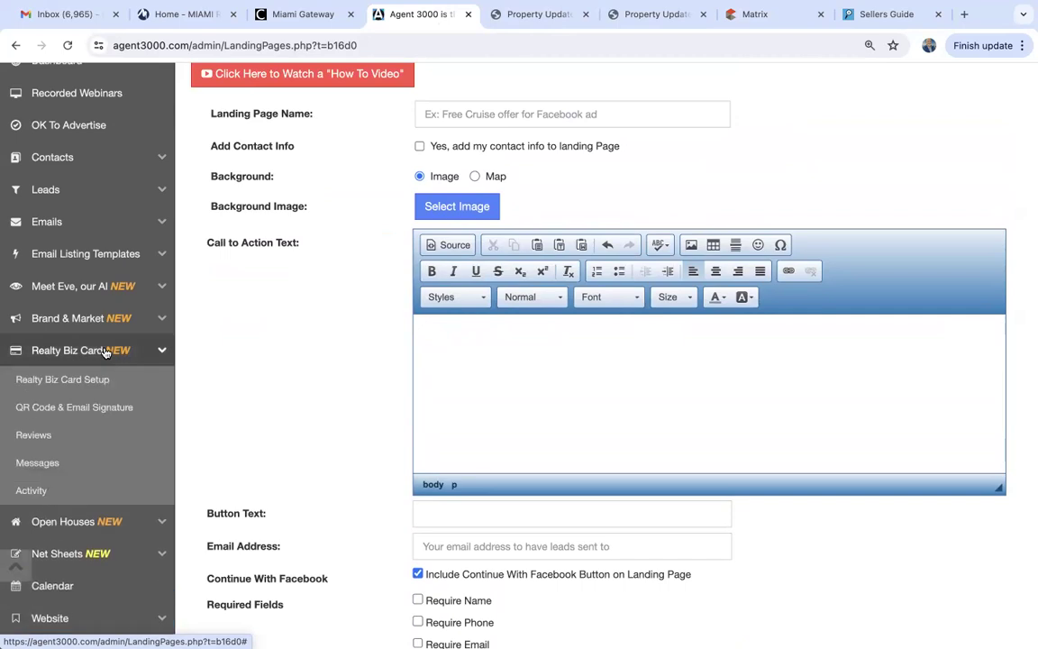
Open Realty Biz Card Setup and keep Template 1 - Light as the card template.
{"action": "left_click", "coordinate": [70, 386]}
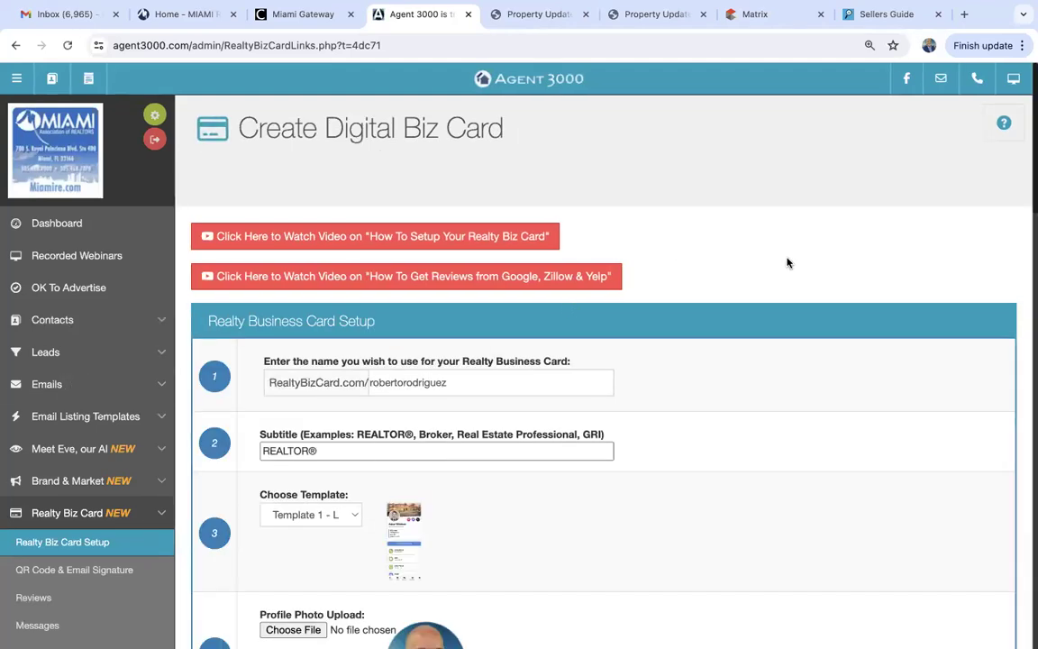
{"action": "scroll", "coordinate": [787, 262], "scroll_direction": "down", "scroll_amount": 3}
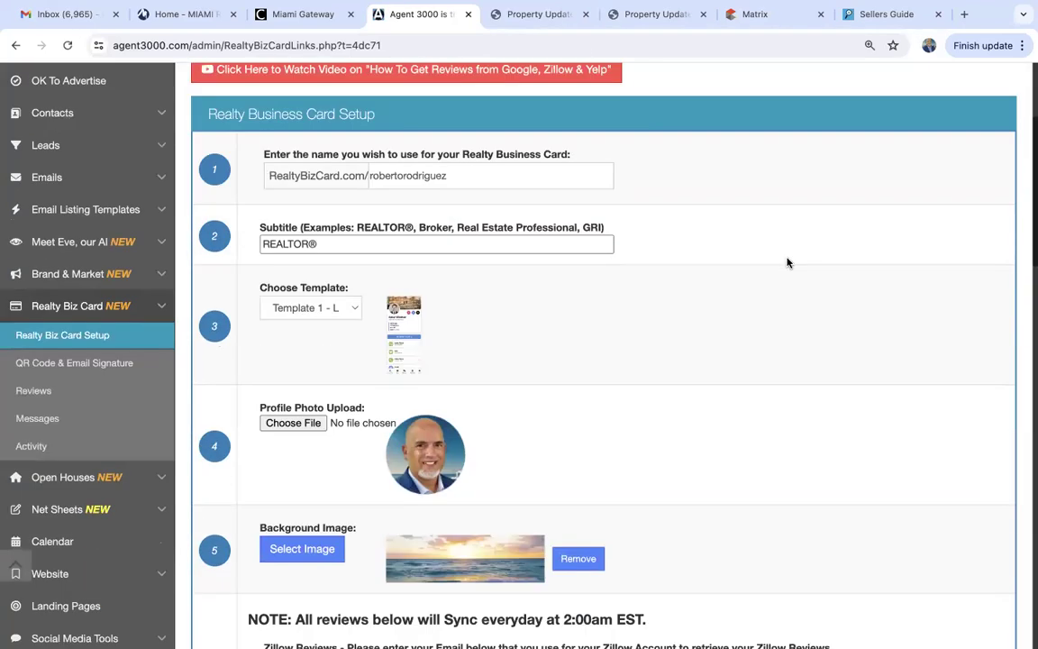
{"action": "scroll", "coordinate": [787, 262], "scroll_direction": "down", "scroll_amount": 1}
{"action": "scroll", "coordinate": [787, 261], "scroll_direction": "up", "scroll_amount": 2}
{"action": "scroll", "coordinate": [787, 257], "scroll_direction": "down", "scroll_amount": 1}
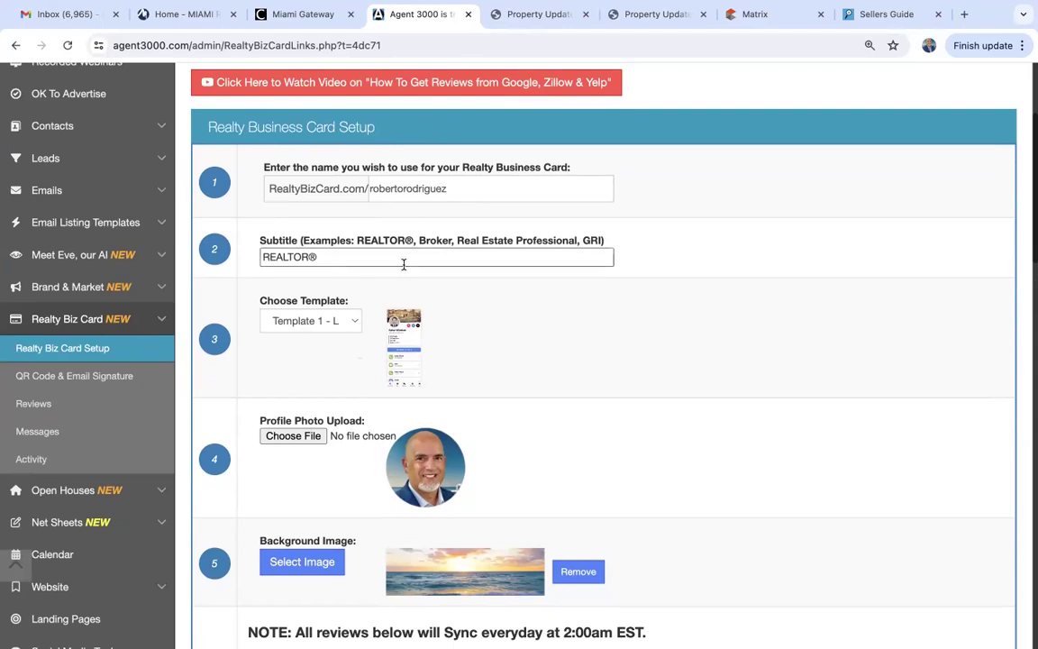
{"action": "scroll", "coordinate": [440, 347], "scroll_direction": "down", "scroll_amount": 2}
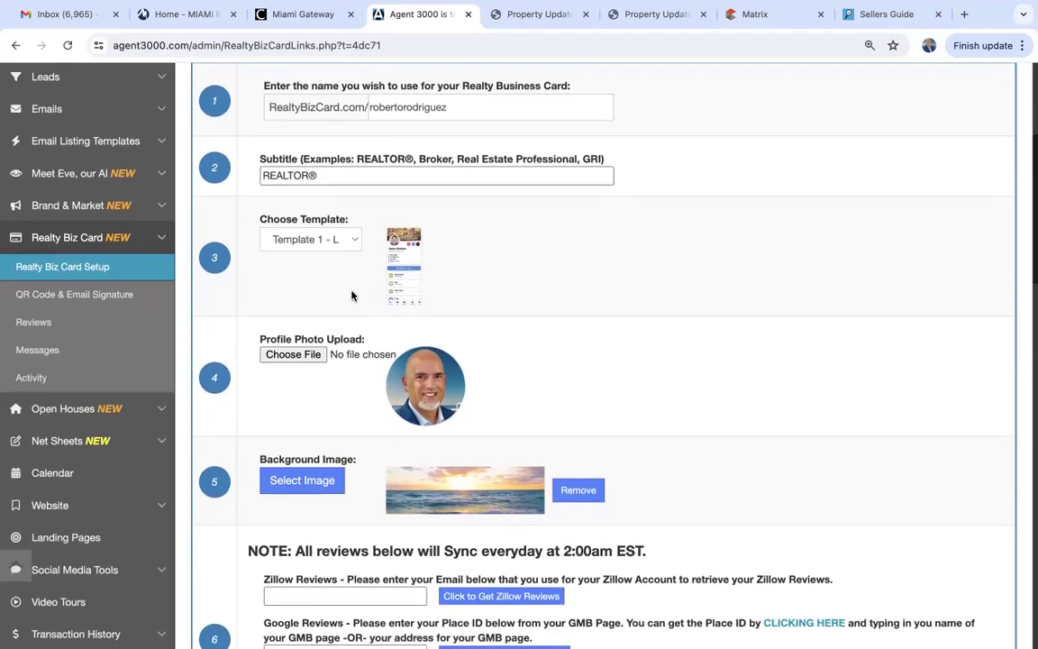
{"action": "left_click", "coordinate": [322, 241]}
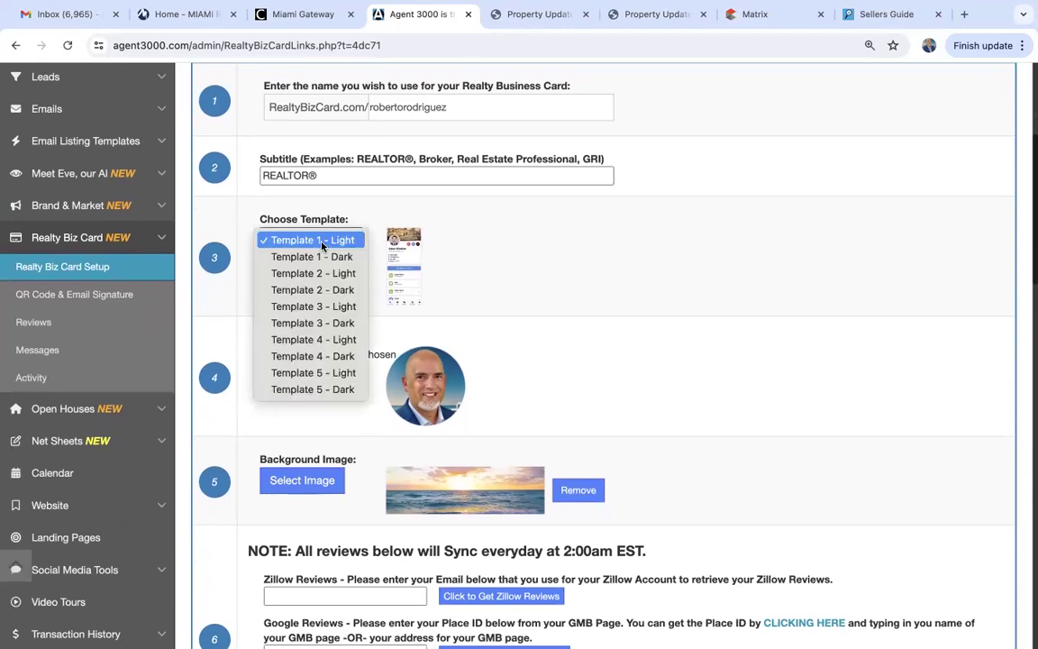
{"action": "left_click", "coordinate": [540, 263]}
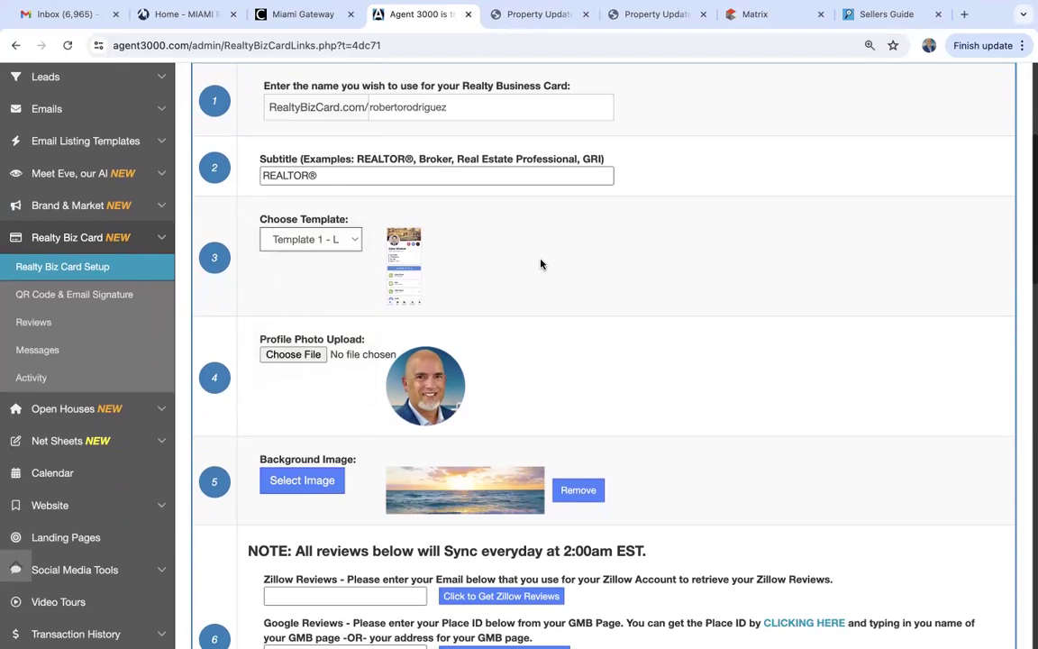
Review the REALTOR® subtitle and four profile links, then save the digital business card.
{"action": "scroll", "coordinate": [541, 264], "scroll_direction": "down", "scroll_amount": 1}
{"action": "scroll", "coordinate": [541, 264], "scroll_direction": "down", "scroll_amount": 1}
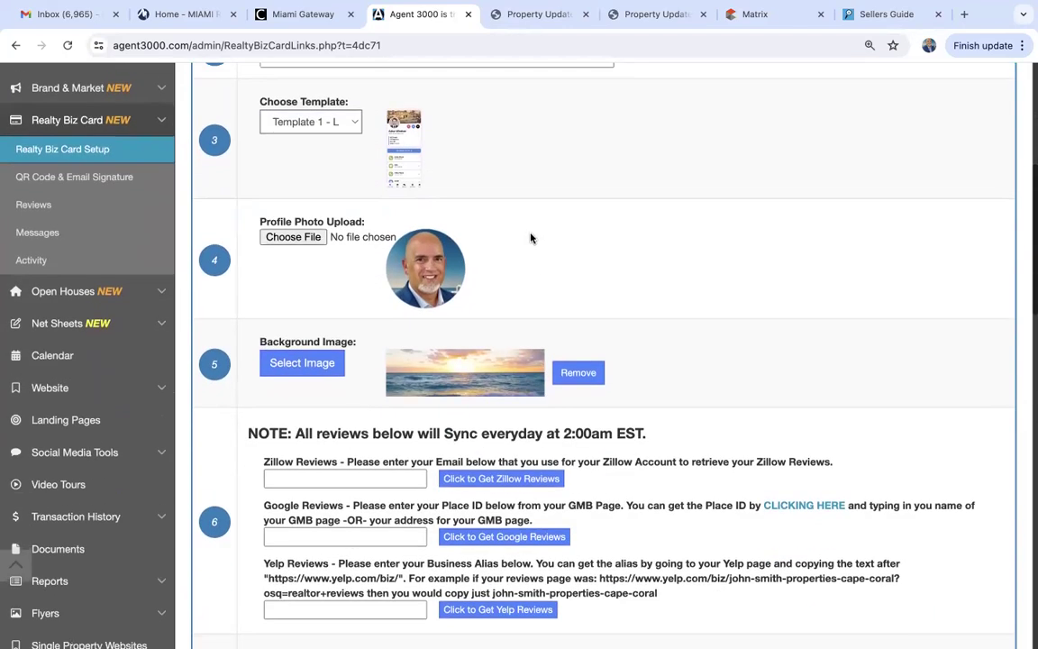
{"action": "scroll", "coordinate": [335, 329], "scroll_direction": "down", "scroll_amount": 2}
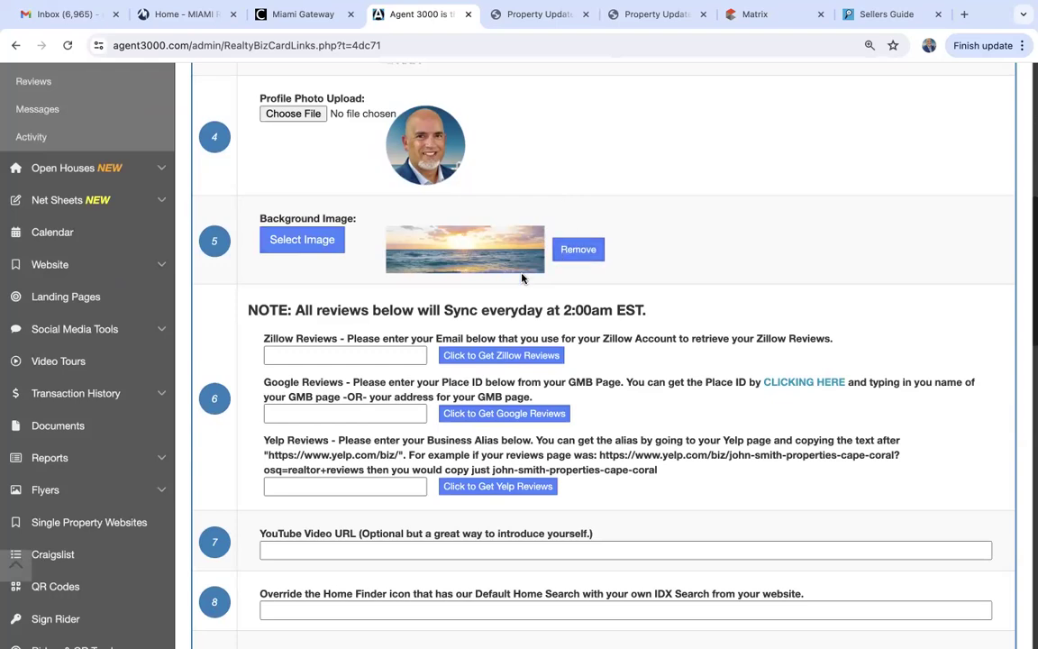
{"action": "scroll", "coordinate": [352, 358], "scroll_direction": "down", "scroll_amount": 3}
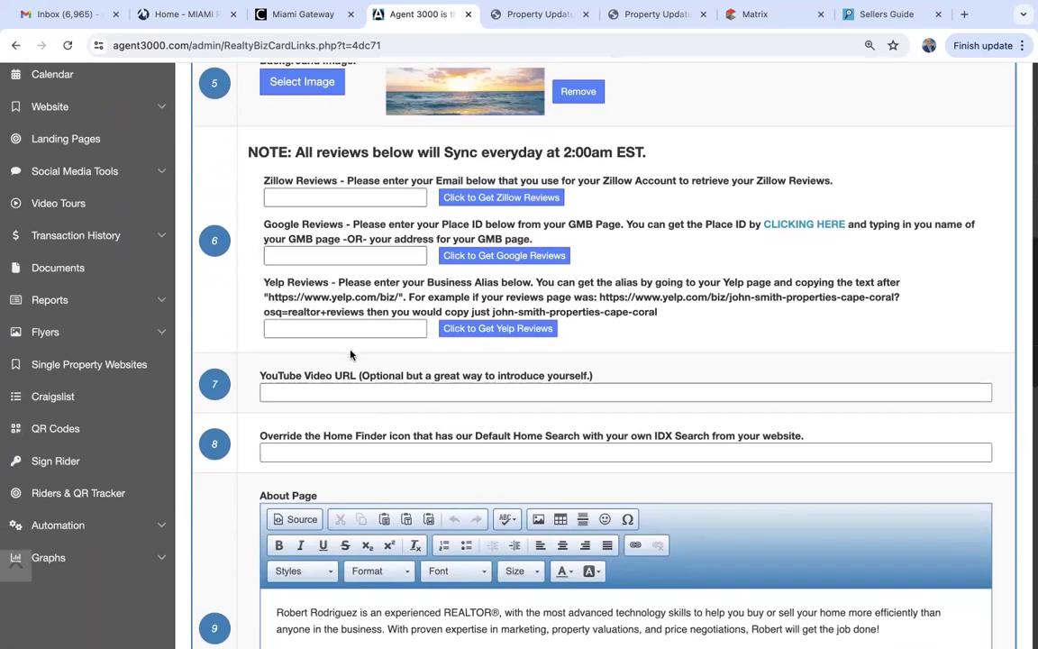
{"action": "scroll", "coordinate": [351, 354], "scroll_direction": "down", "scroll_amount": 2}
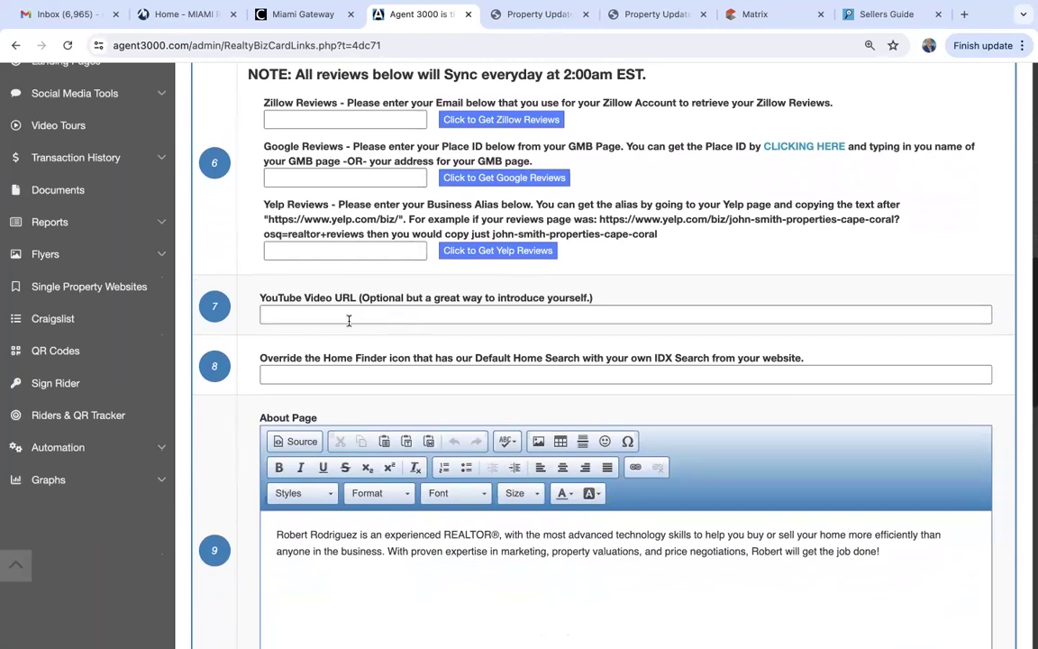
{"action": "scroll", "coordinate": [387, 314], "scroll_direction": "down", "scroll_amount": 4}
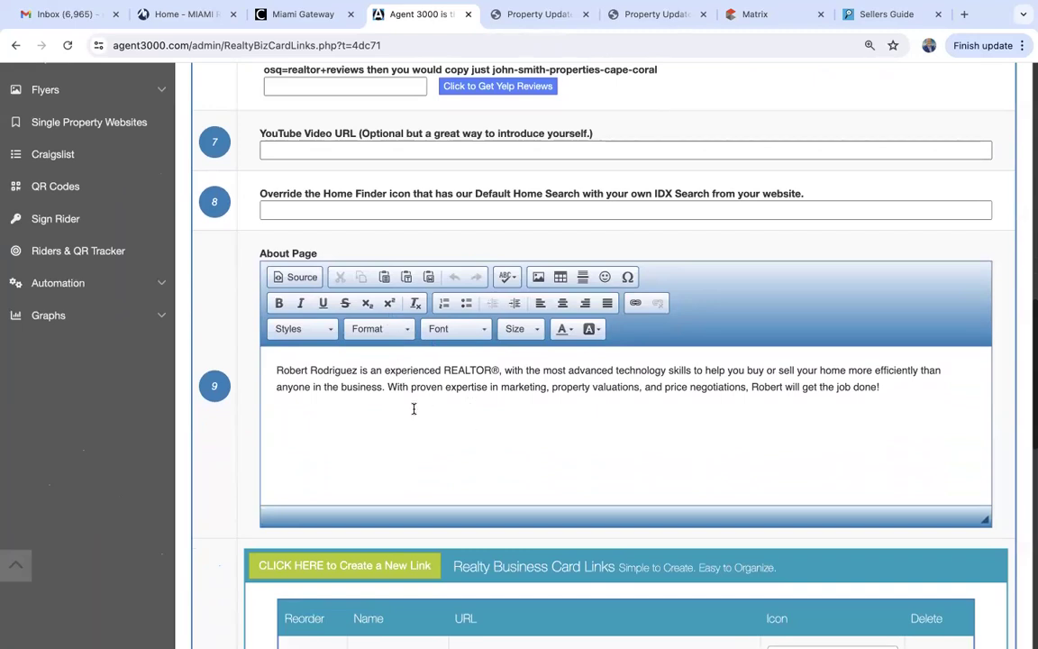
{"action": "scroll", "coordinate": [413, 408], "scroll_direction": "down", "scroll_amount": 4}
{"action": "scroll", "coordinate": [415, 411], "scroll_direction": "down", "scroll_amount": 4}
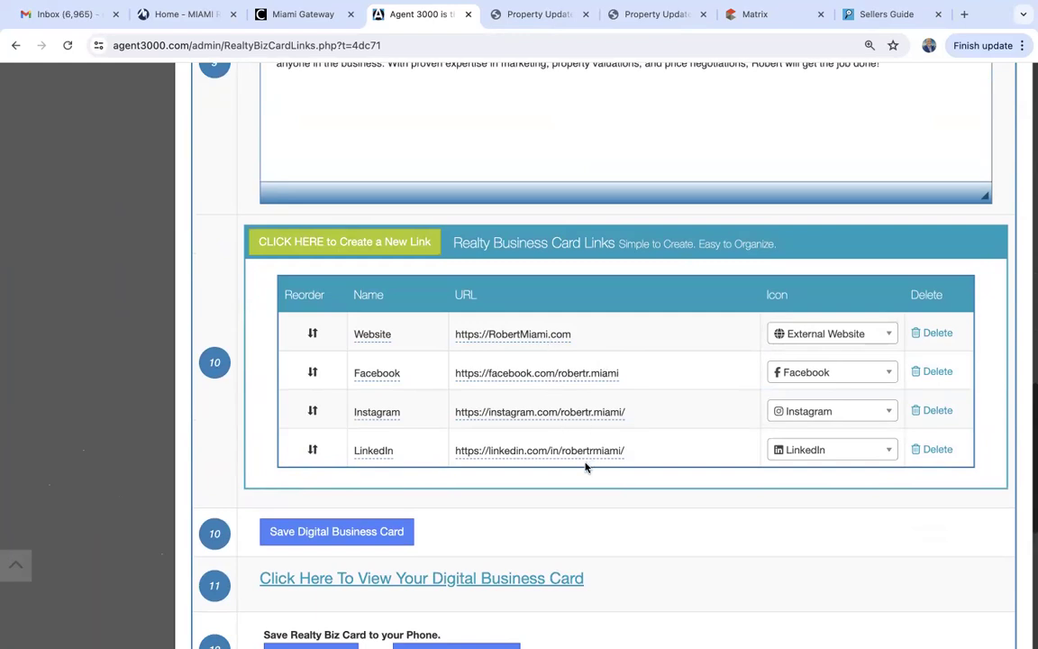
{"action": "scroll", "coordinate": [585, 467], "scroll_direction": "down", "scroll_amount": 4}
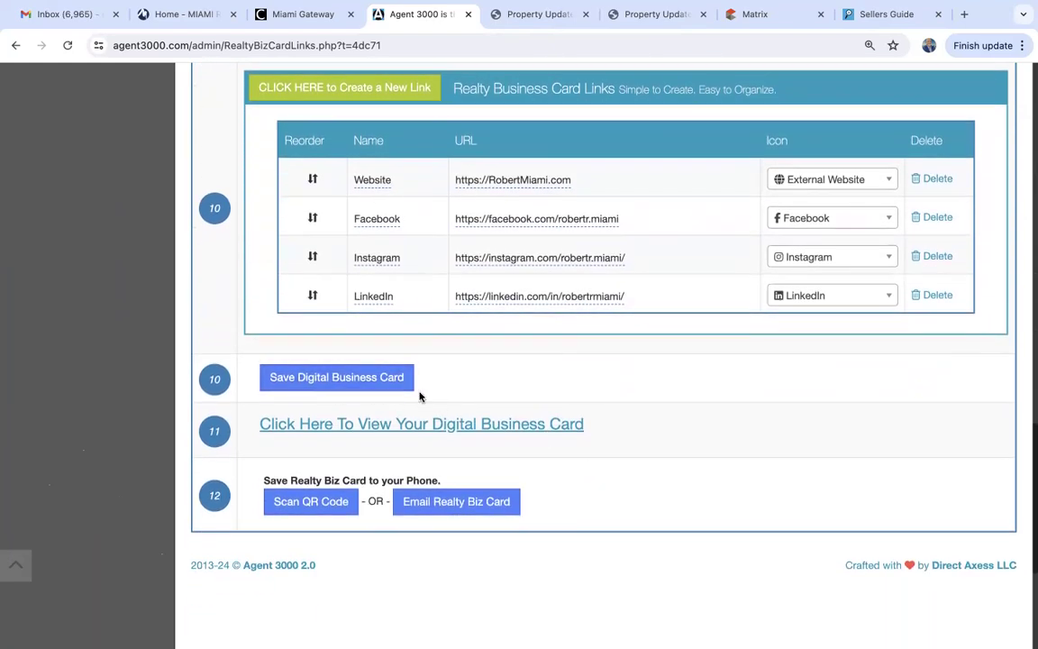
{"action": "left_click", "coordinate": [380, 378]}
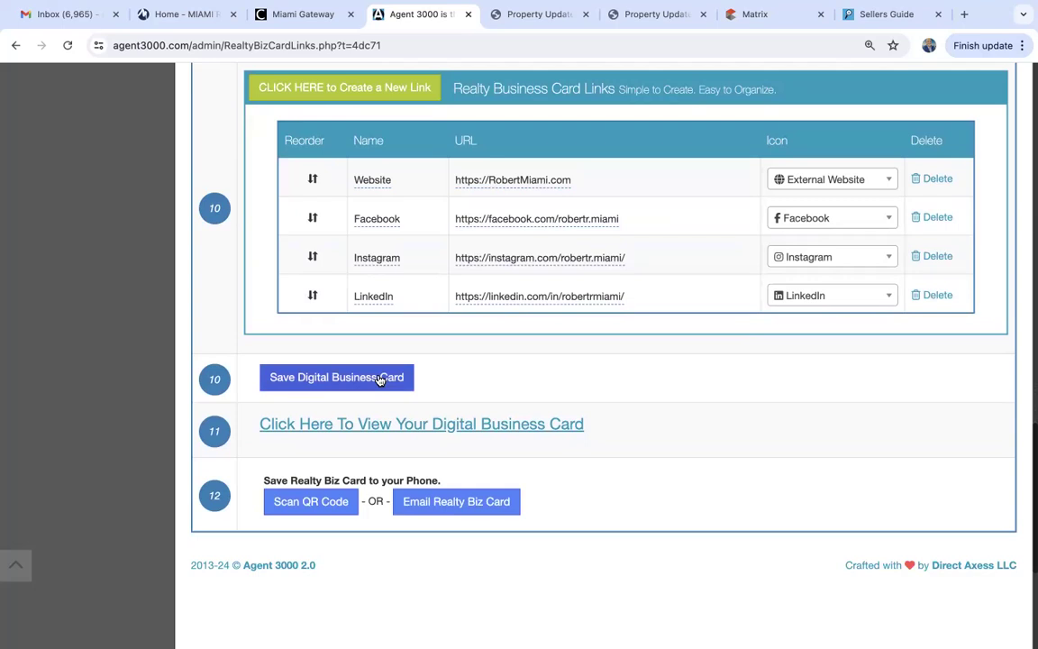
{"action": "left_click", "coordinate": [451, 429]}
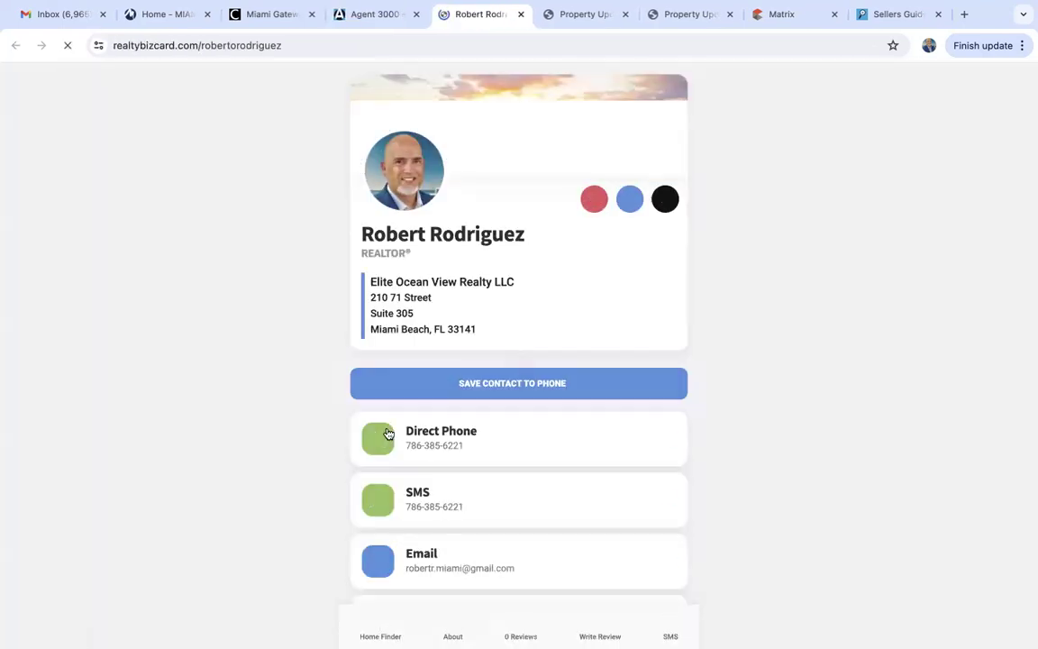
{"action": "scroll", "coordinate": [231, 420], "scroll_direction": "down", "scroll_amount": 5}
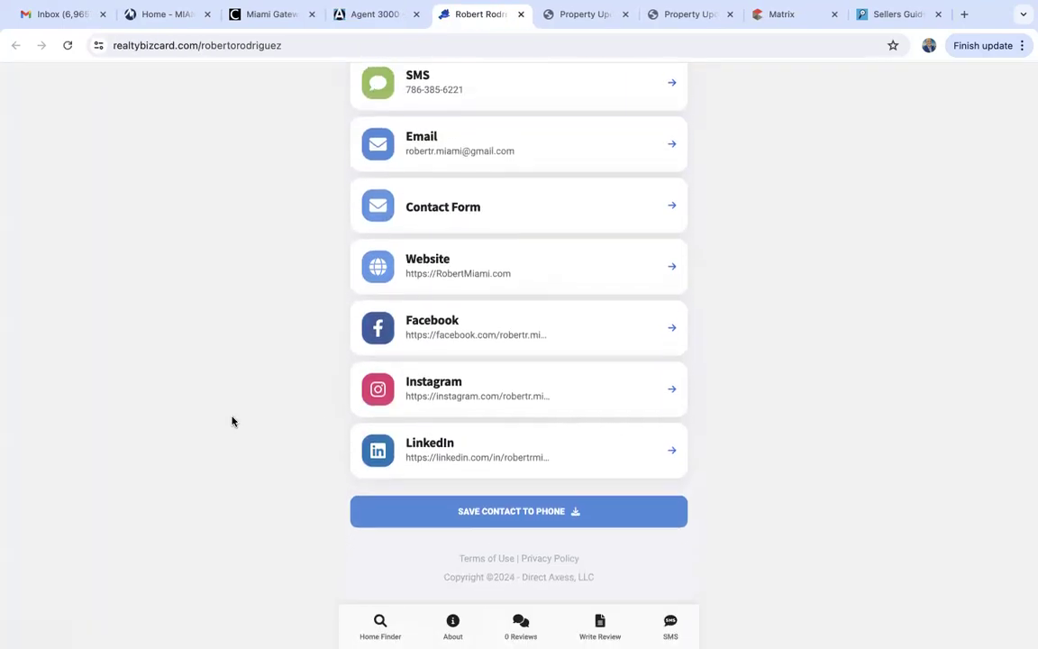
{"action": "scroll", "coordinate": [232, 420], "scroll_direction": "up", "scroll_amount": 5}
{"action": "scroll", "coordinate": [232, 420], "scroll_direction": "down", "scroll_amount": 5}
{"action": "scroll", "coordinate": [231, 420], "scroll_direction": "up", "scroll_amount": 5}
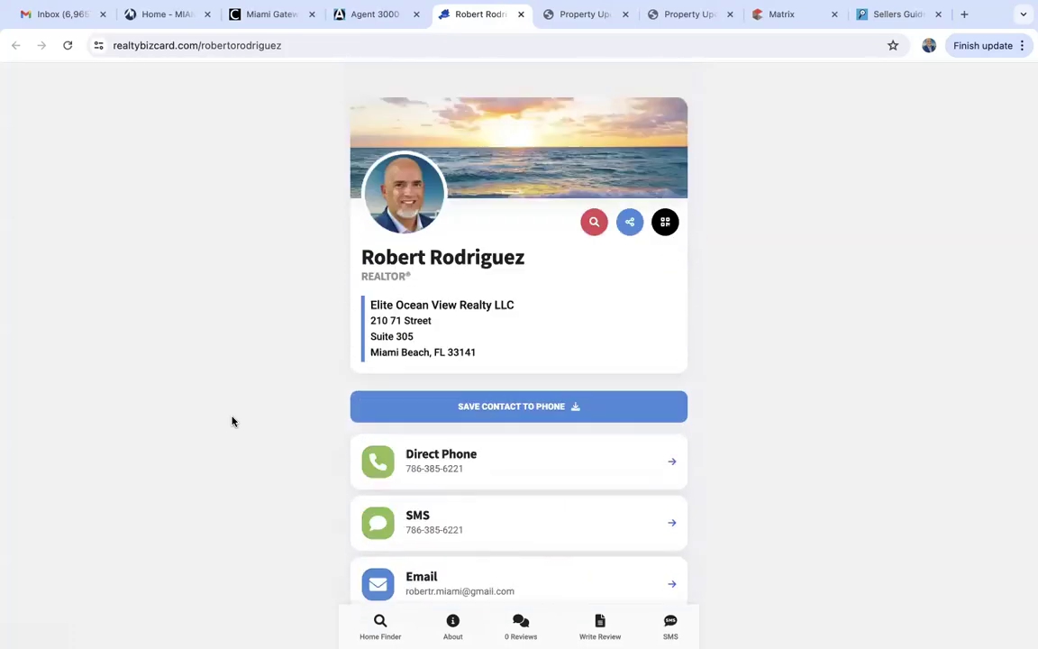
{"action": "scroll", "coordinate": [232, 421], "scroll_direction": "down", "scroll_amount": 1}
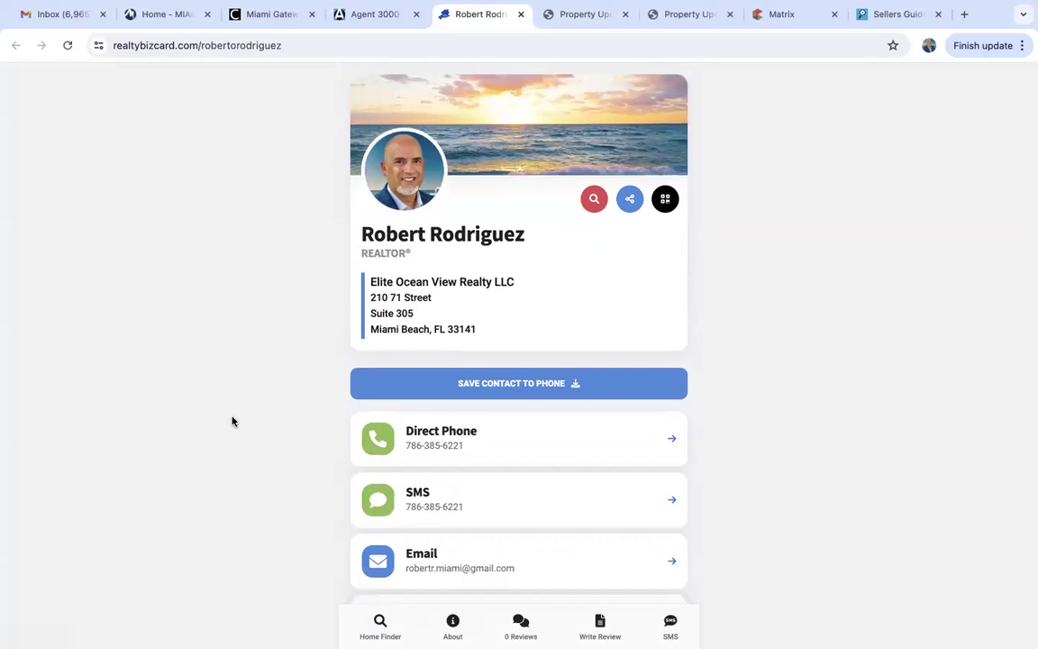
{"action": "scroll", "coordinate": [232, 421], "scroll_direction": "down", "scroll_amount": 5}
{"action": "scroll", "coordinate": [230, 396], "scroll_direction": "up", "scroll_amount": 5}
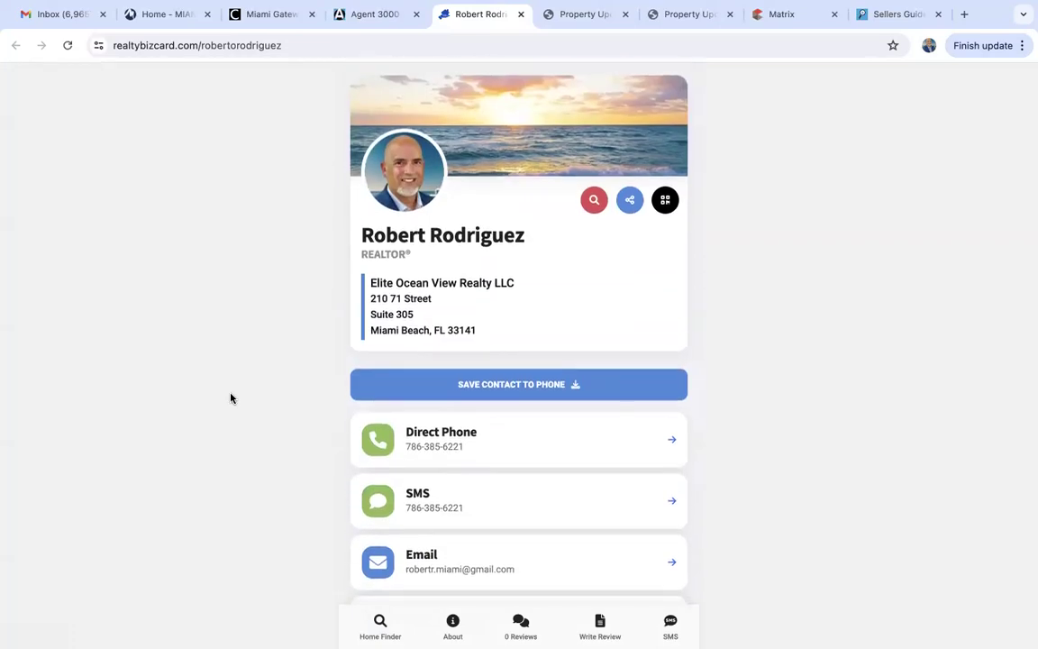
{"action": "scroll", "coordinate": [231, 398], "scroll_direction": "down", "scroll_amount": 5}
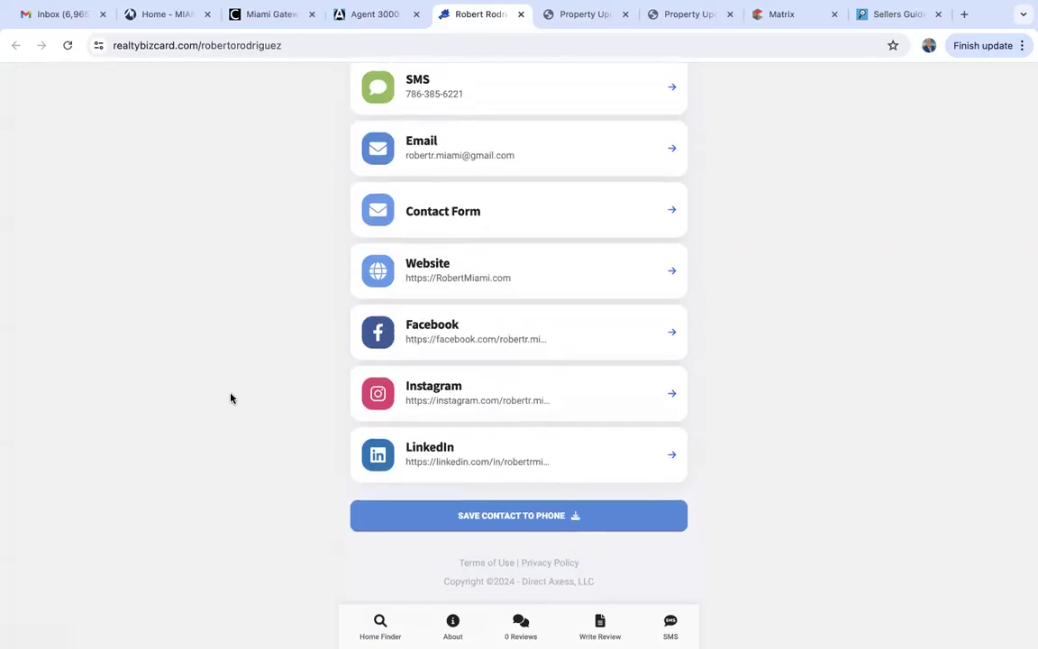
{"action": "scroll", "coordinate": [231, 398], "scroll_direction": "up", "scroll_amount": 5}
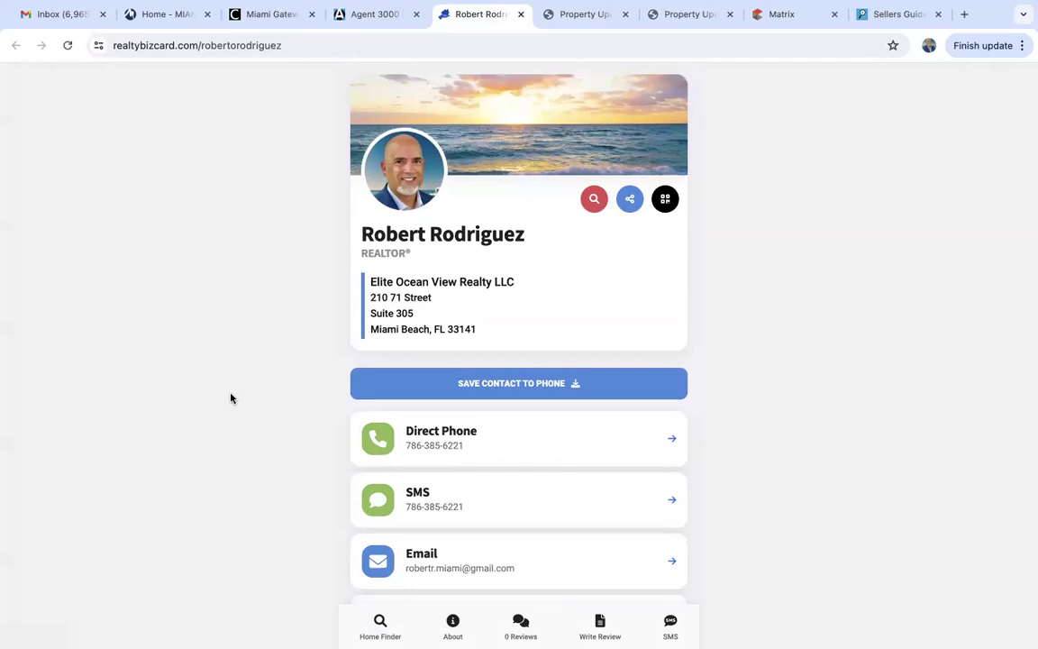
{"action": "scroll", "coordinate": [231, 398], "scroll_direction": "down", "scroll_amount": 5}
{"action": "scroll", "coordinate": [231, 397], "scroll_direction": "up", "scroll_amount": 5}
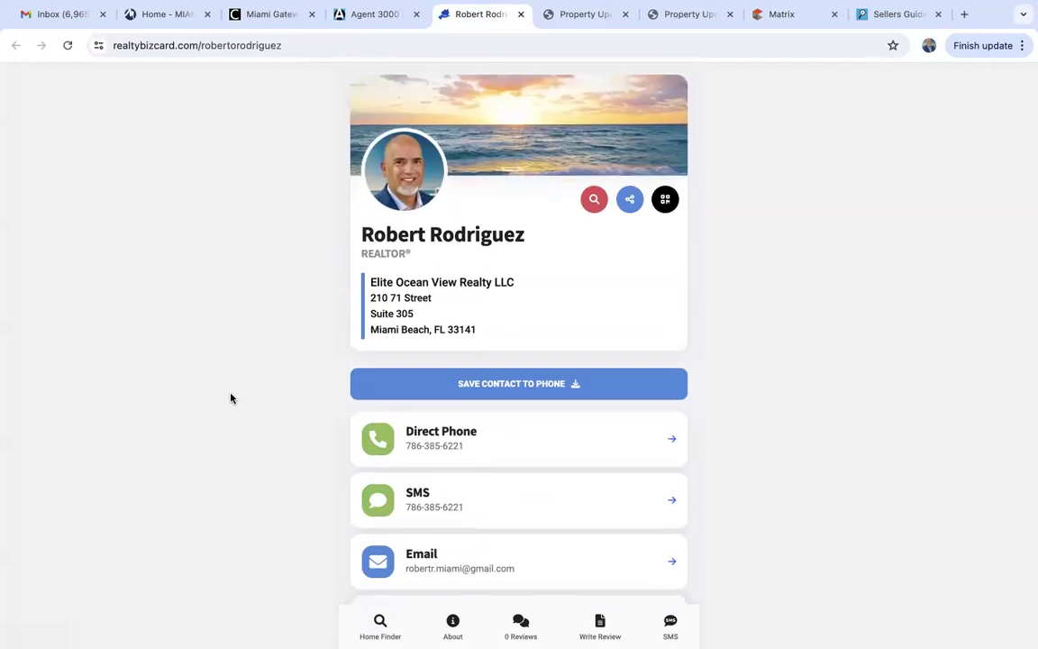
{"action": "left_click", "coordinate": [665, 200]}
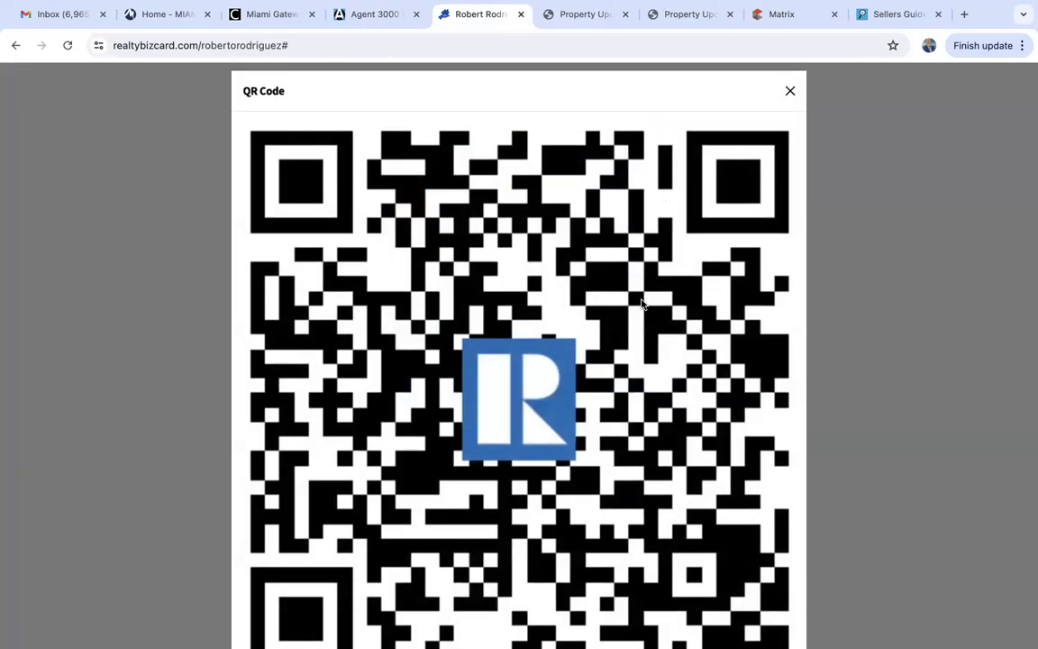
{"action": "left_click", "coordinate": [791, 93]}
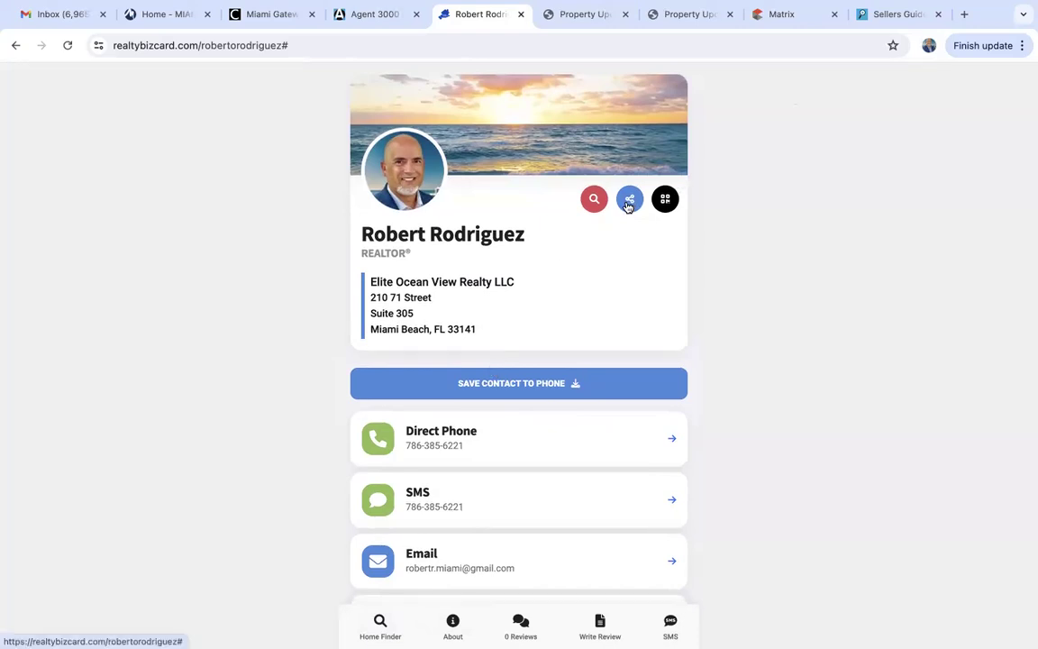
{"action": "scroll", "coordinate": [520, 379], "scroll_direction": "down", "scroll_amount": 2}
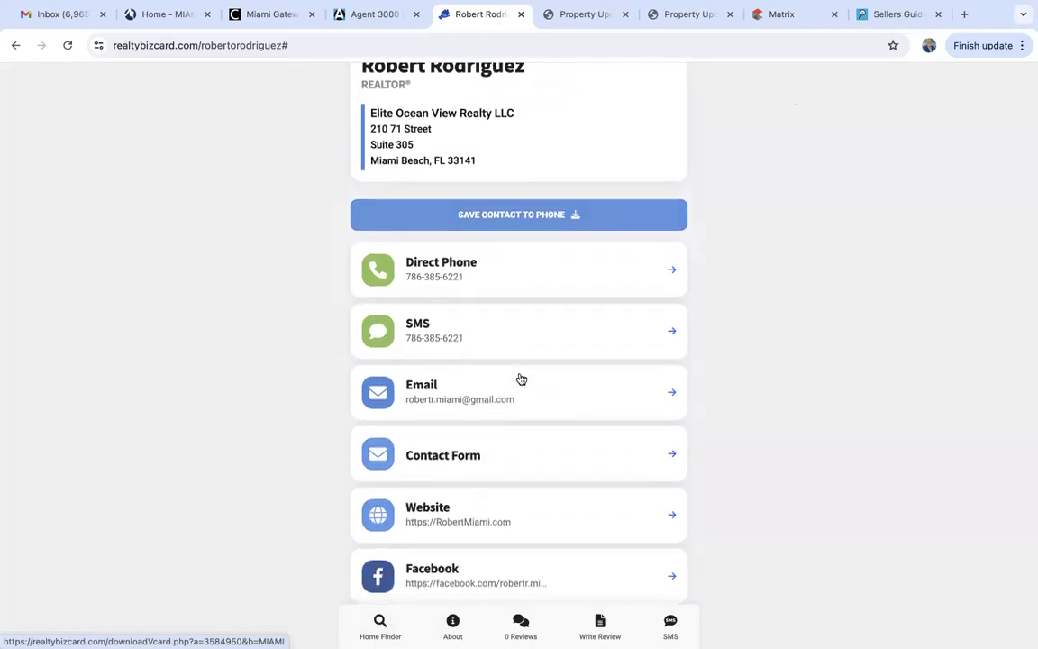
{"action": "scroll", "coordinate": [520, 379], "scroll_direction": "up", "scroll_amount": 2}
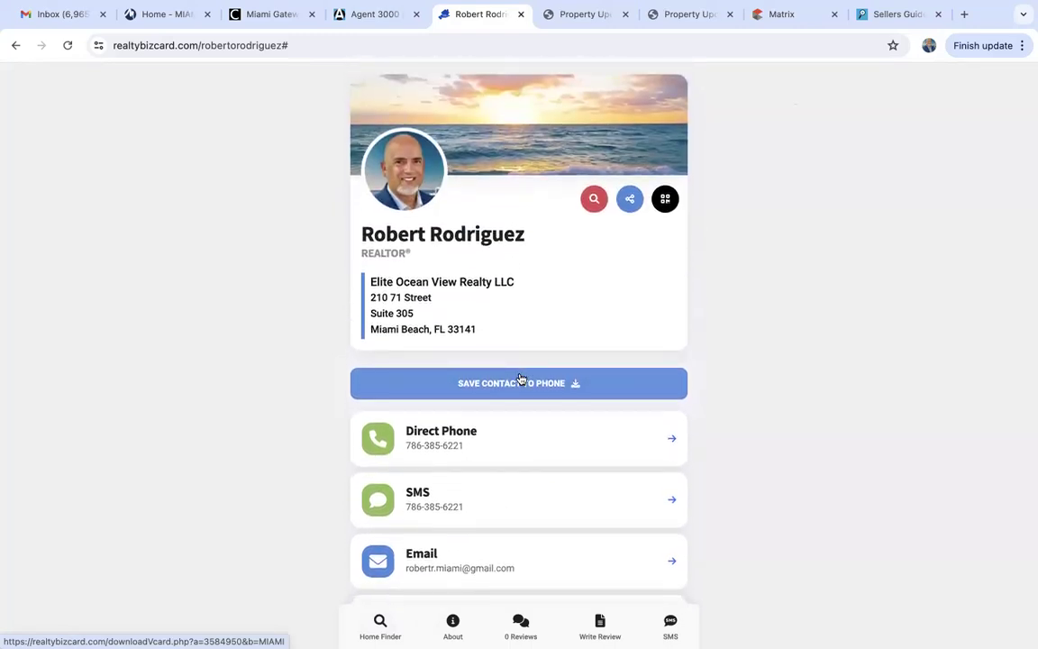
{"action": "scroll", "coordinate": [520, 378], "scroll_direction": "down", "scroll_amount": 3}
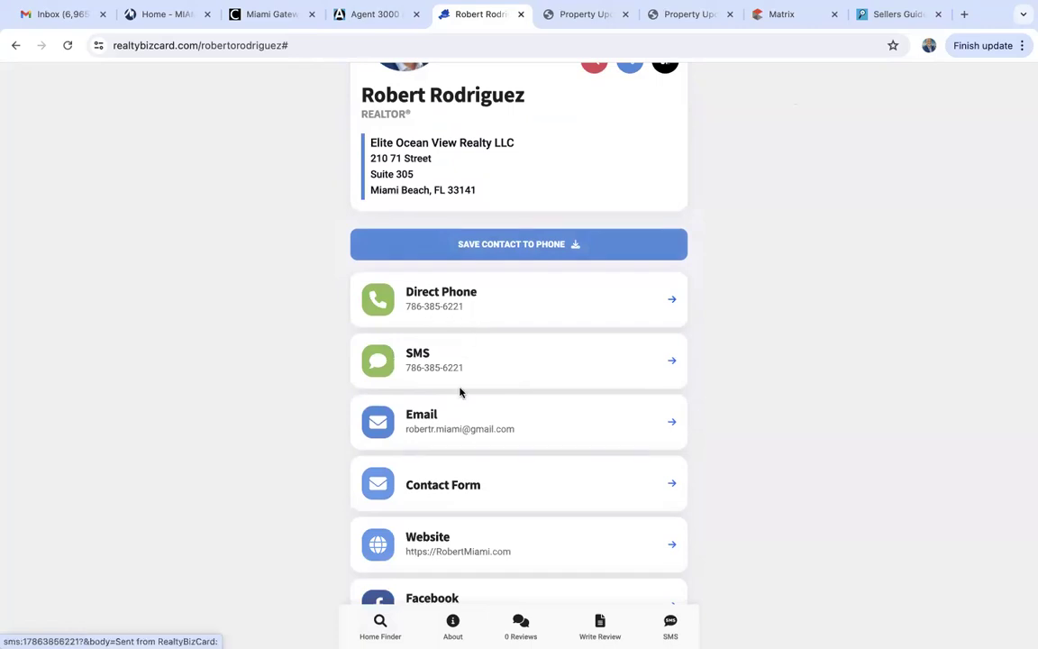
{"action": "scroll", "coordinate": [459, 391], "scroll_direction": "down", "scroll_amount": 2}
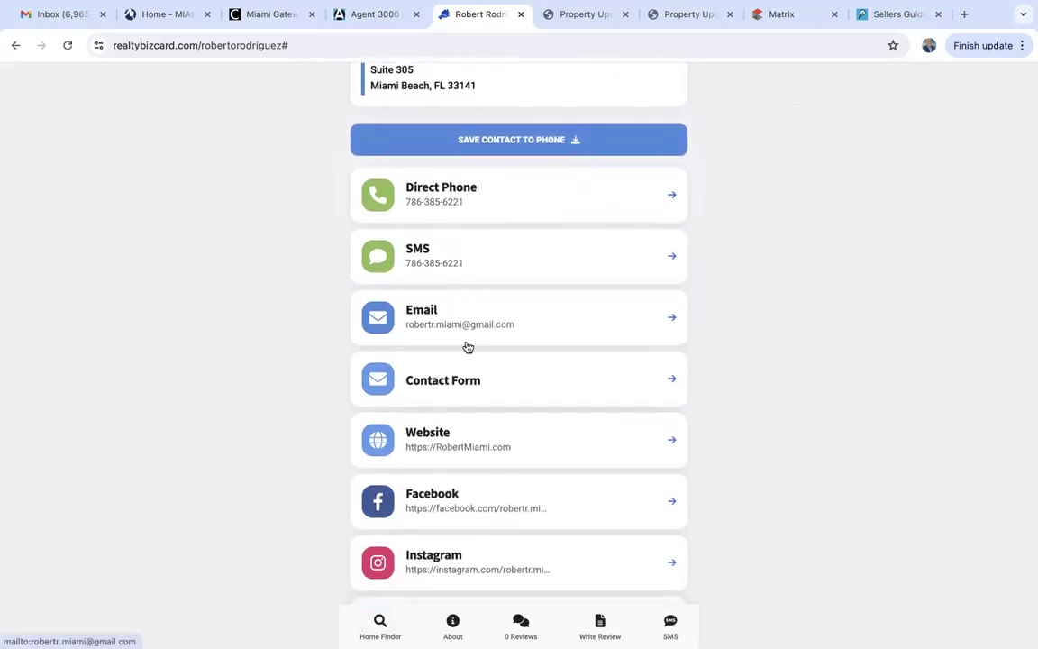
{"action": "scroll", "coordinate": [467, 345], "scroll_direction": "down", "scroll_amount": 2}
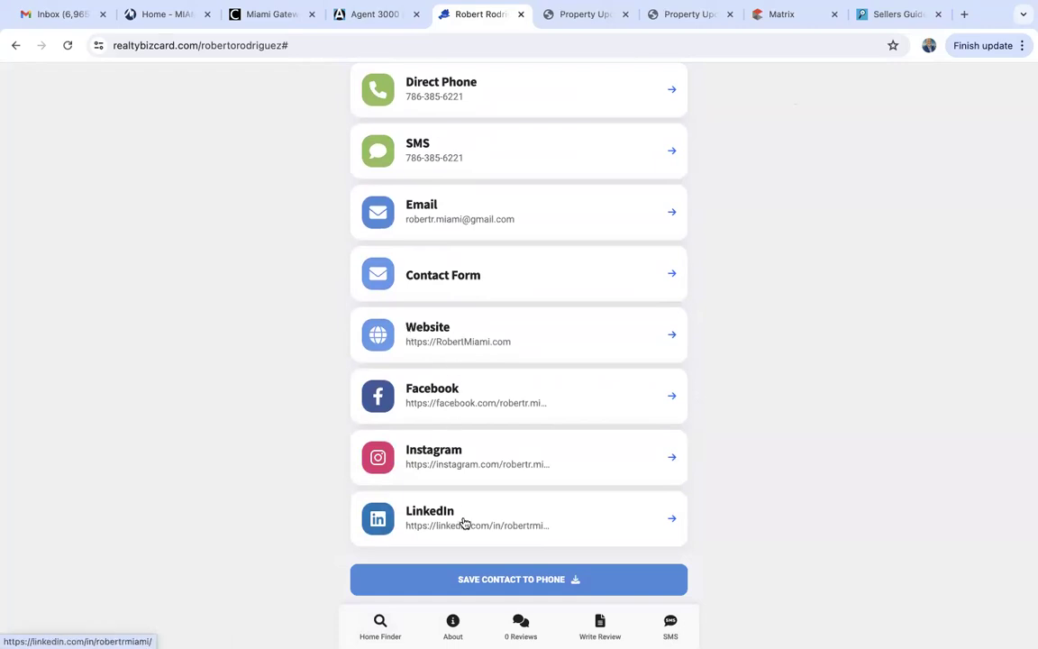
{"action": "scroll", "coordinate": [463, 510], "scroll_direction": "down", "scroll_amount": 1}
{"action": "scroll", "coordinate": [464, 510], "scroll_direction": "up", "scroll_amount": 6}
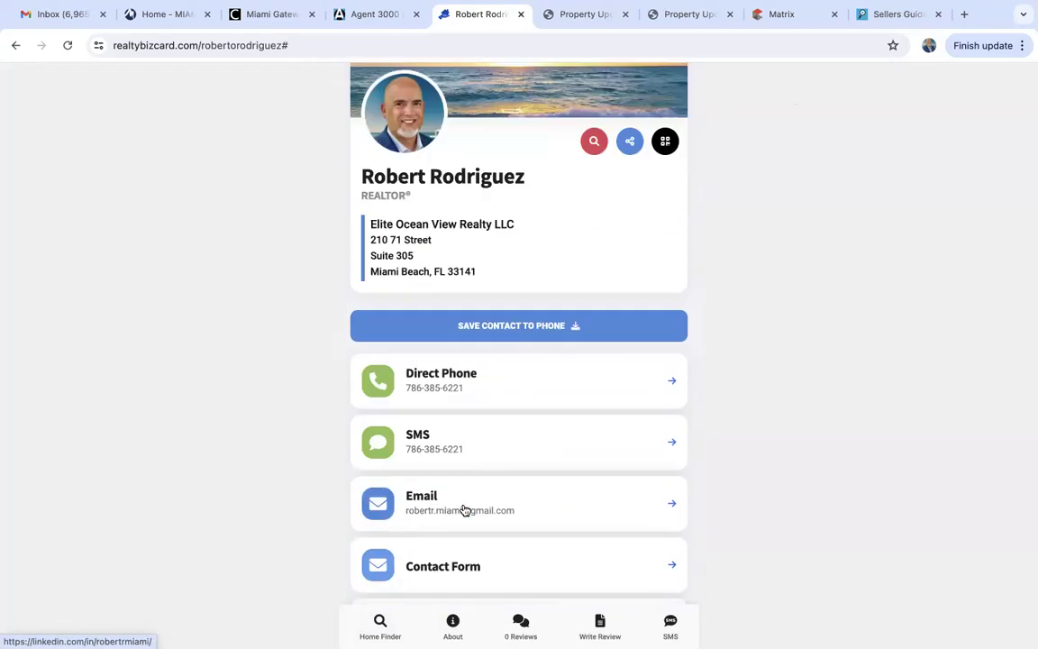
{"action": "scroll", "coordinate": [464, 510], "scroll_direction": "up", "scroll_amount": 1}
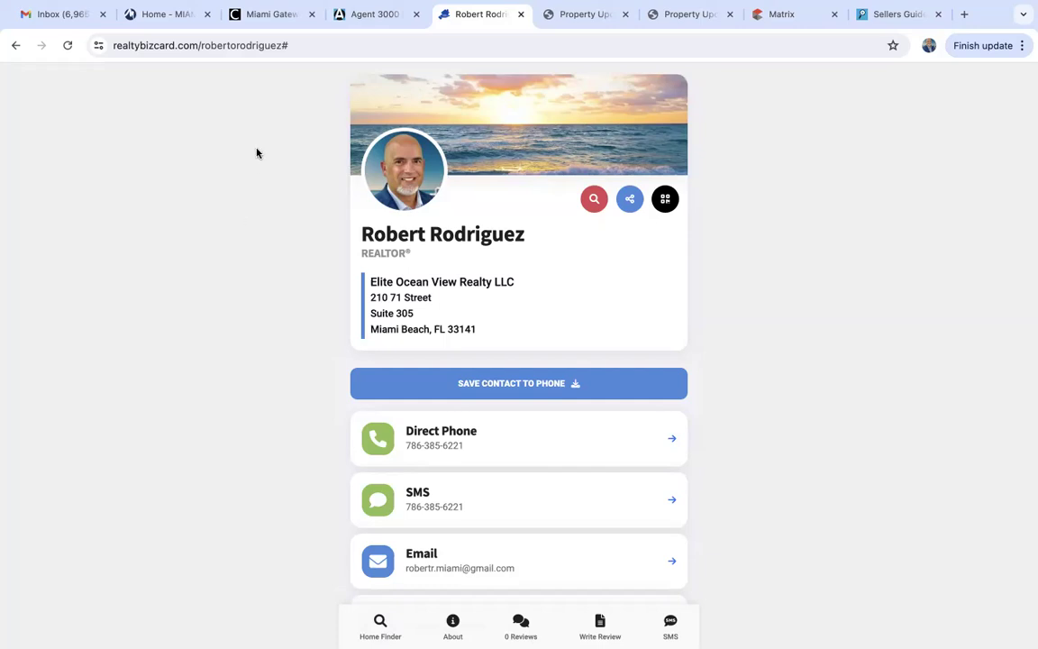
Back in Agent 3000, review the Create Digital Biz Card page, then go to the Dashboard.
{"action": "left_click", "coordinate": [392, 16]}
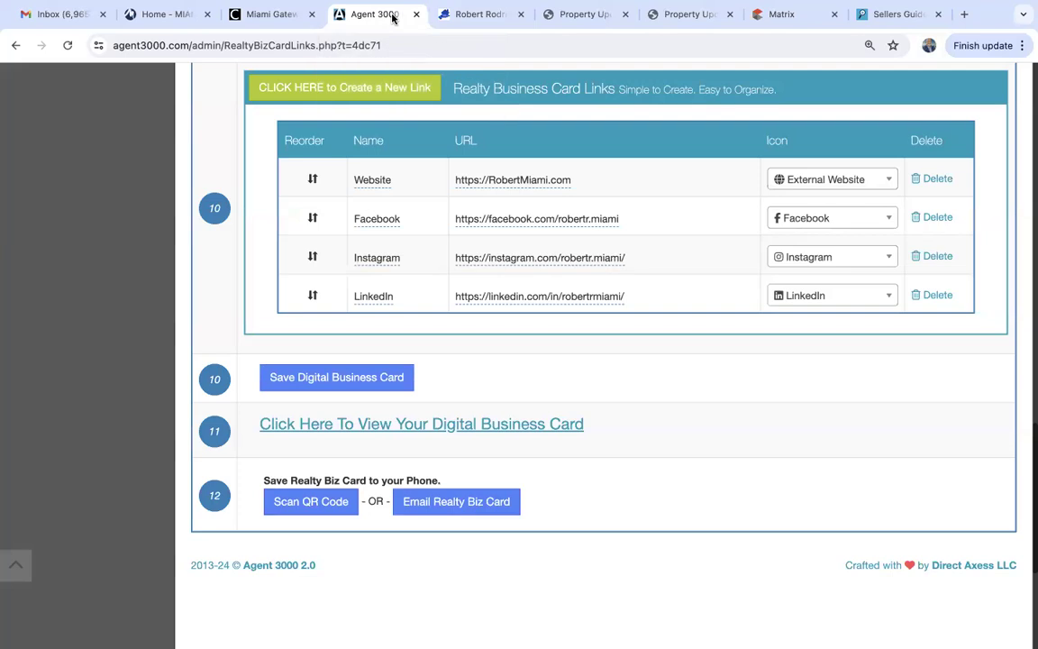
{"action": "scroll", "coordinate": [225, 373], "scroll_direction": "up", "scroll_amount": 10}
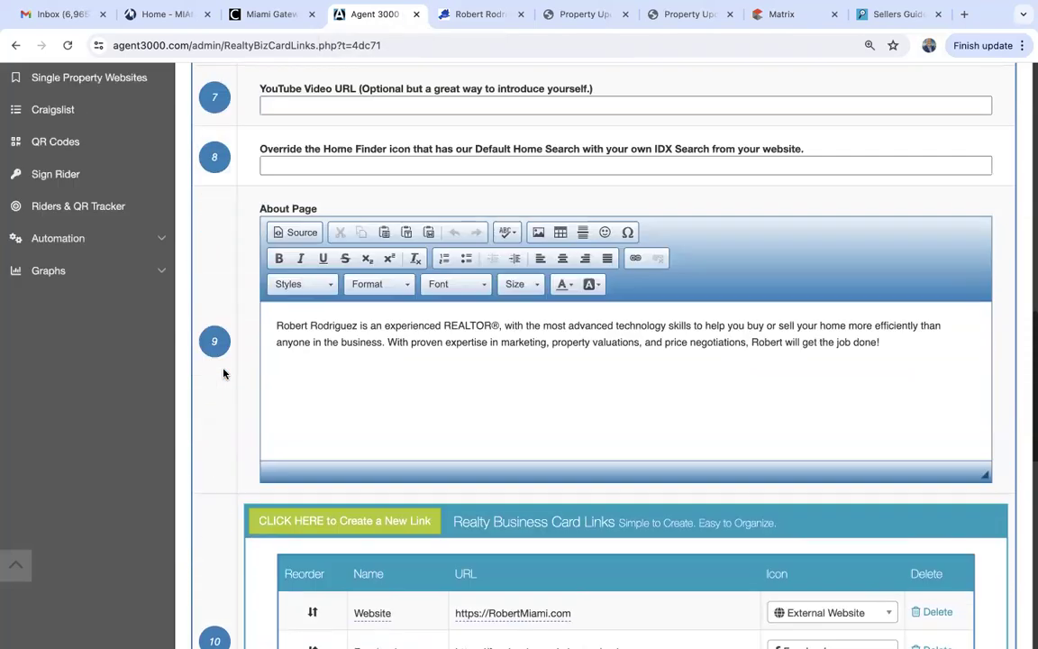
{"action": "scroll", "coordinate": [224, 373], "scroll_direction": "up", "scroll_amount": 5}
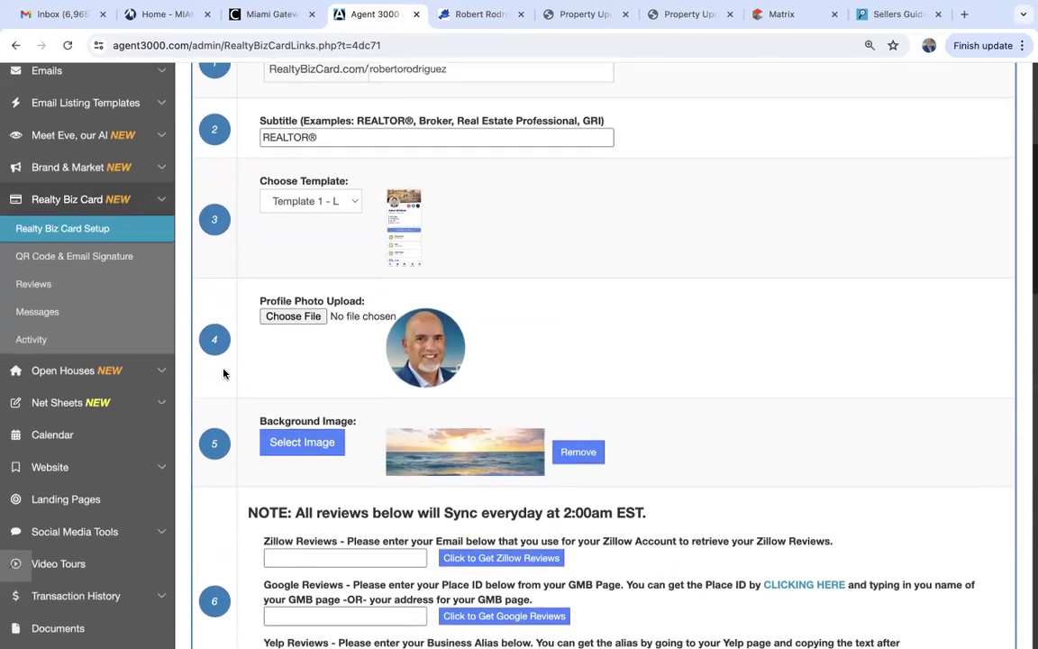
{"action": "scroll", "coordinate": [225, 373], "scroll_direction": "up", "scroll_amount": 3}
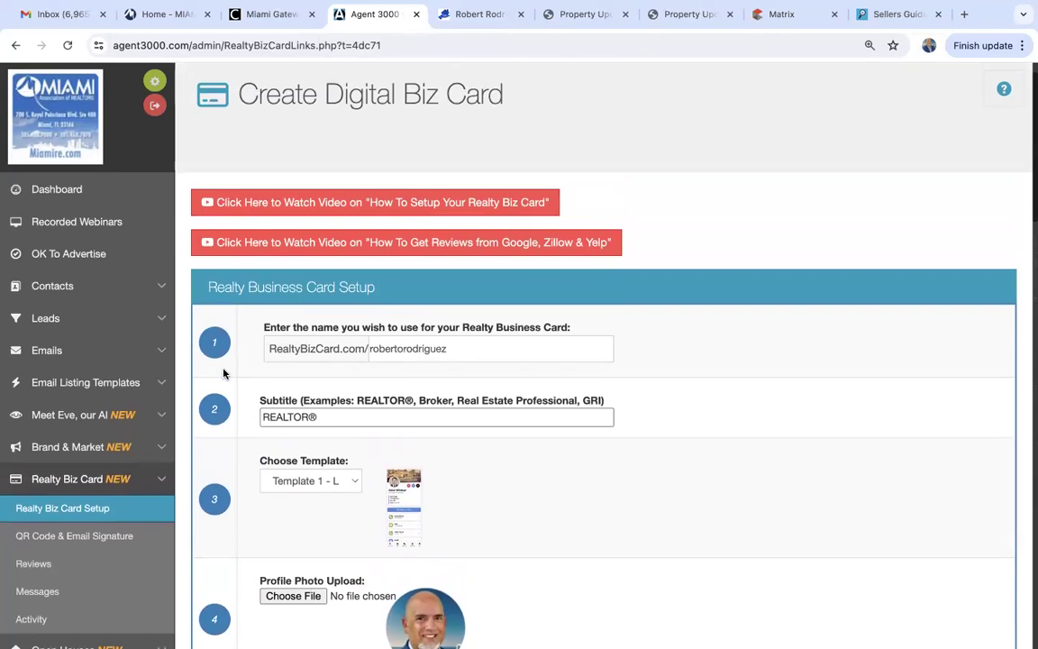
{"action": "scroll", "coordinate": [225, 373], "scroll_direction": "down", "scroll_amount": 2}
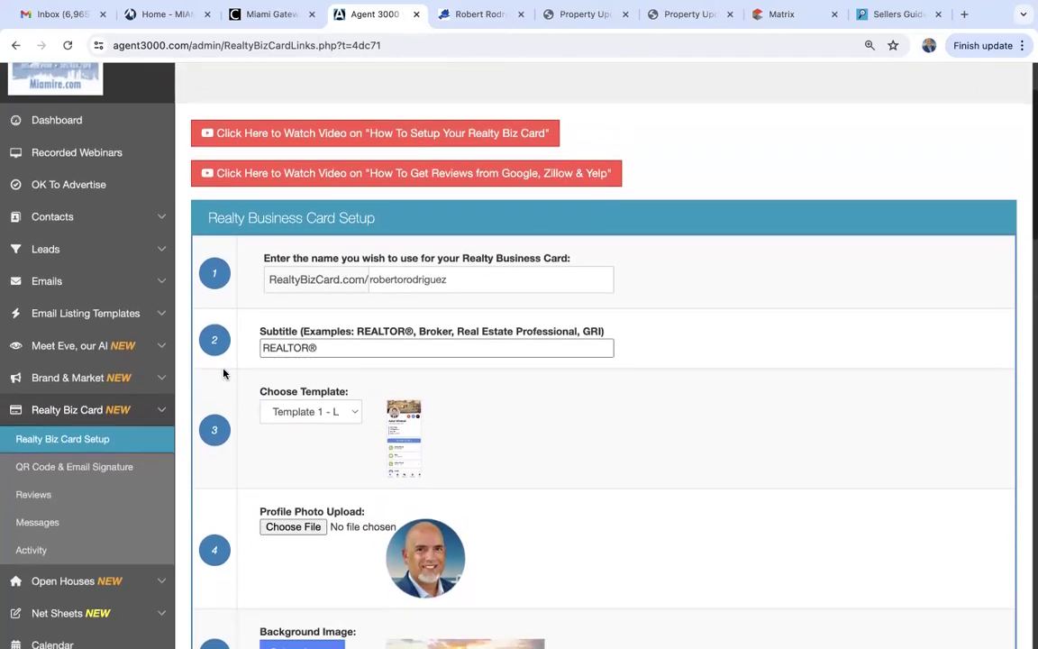
{"action": "scroll", "coordinate": [225, 373], "scroll_direction": "down", "scroll_amount": 3}
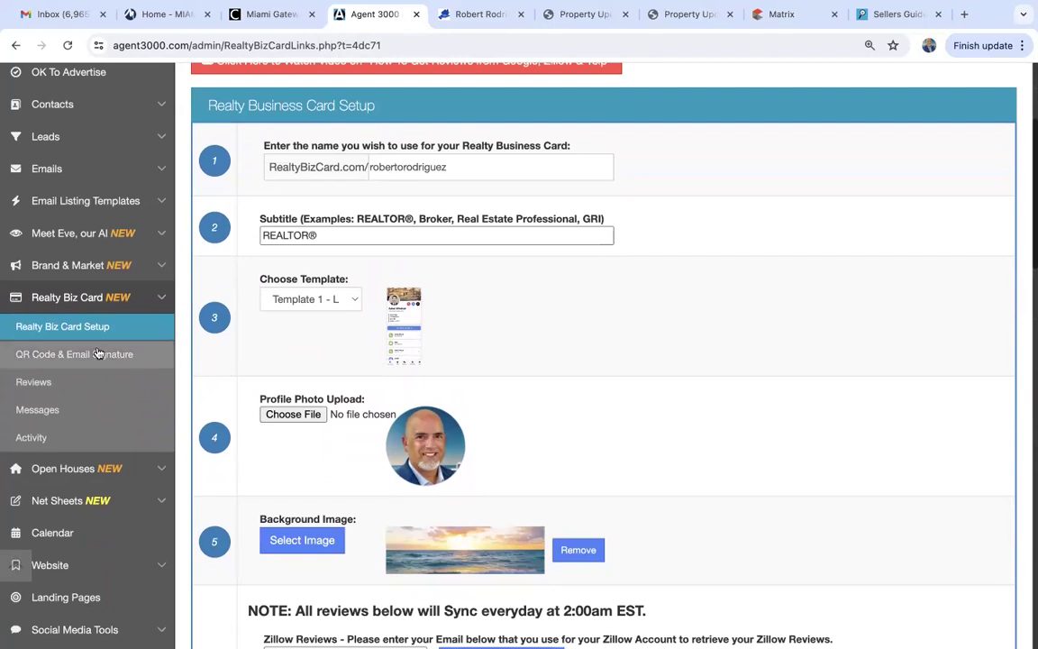
{"action": "scroll", "coordinate": [115, 499], "scroll_direction": "down", "scroll_amount": 6}
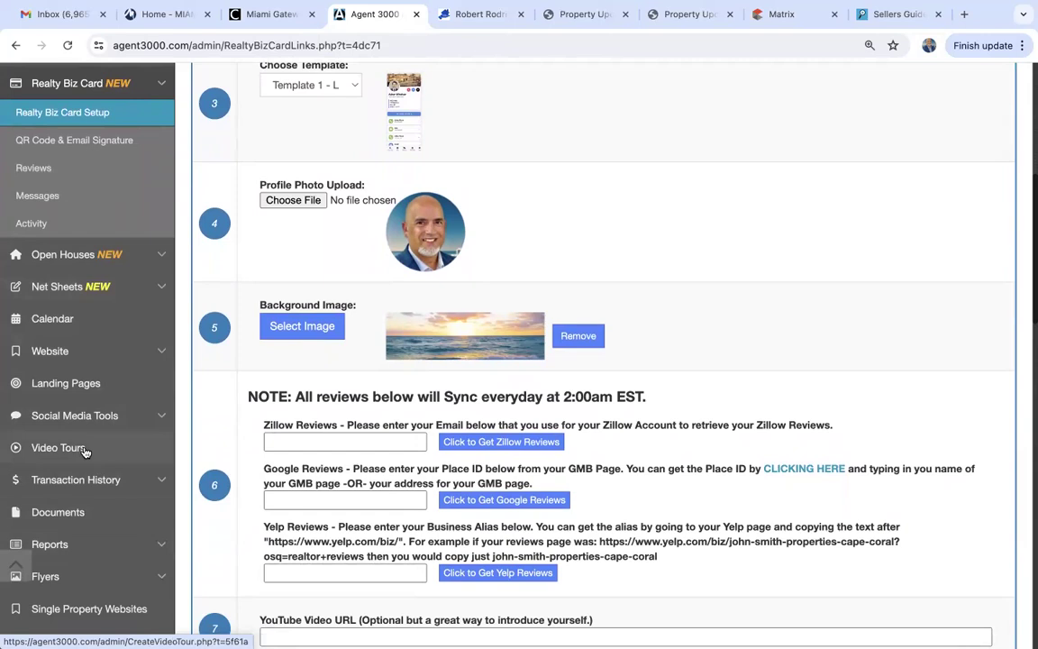
{"action": "scroll", "coordinate": [86, 451], "scroll_direction": "down", "scroll_amount": 2}
{"action": "scroll", "coordinate": [85, 451], "scroll_direction": "up", "scroll_amount": 1}
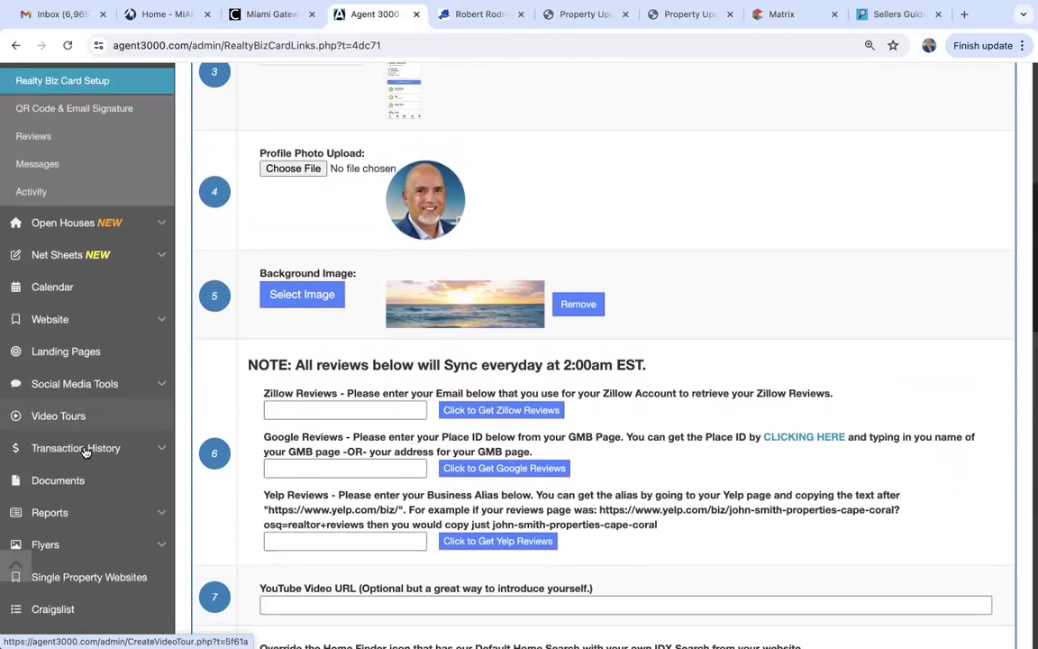
{"action": "scroll", "coordinate": [86, 451], "scroll_direction": "up", "scroll_amount": 5}
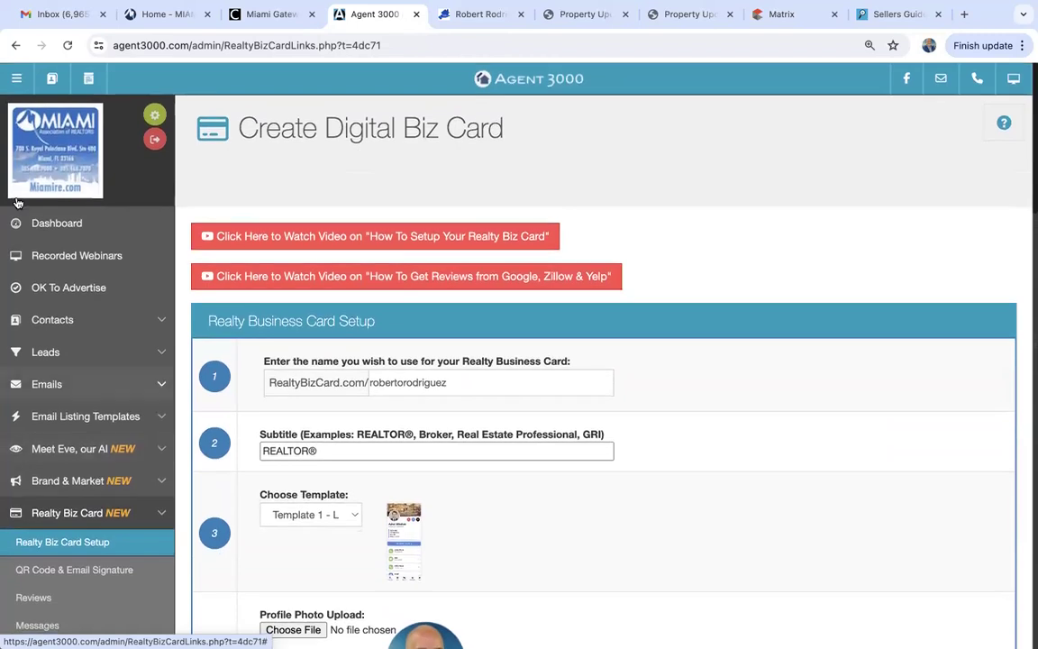
{"action": "left_click", "coordinate": [65, 223]}
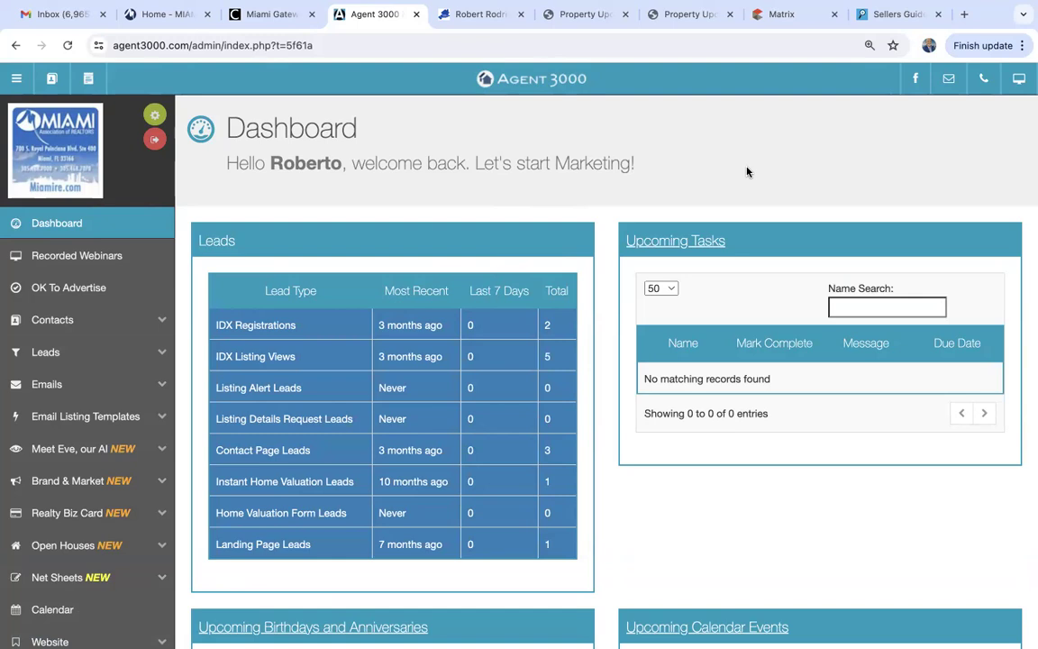
Switch from the agent website's Sellers Guide to its Home page and scroll toward the footer.
{"action": "left_click", "coordinate": [894, 13]}
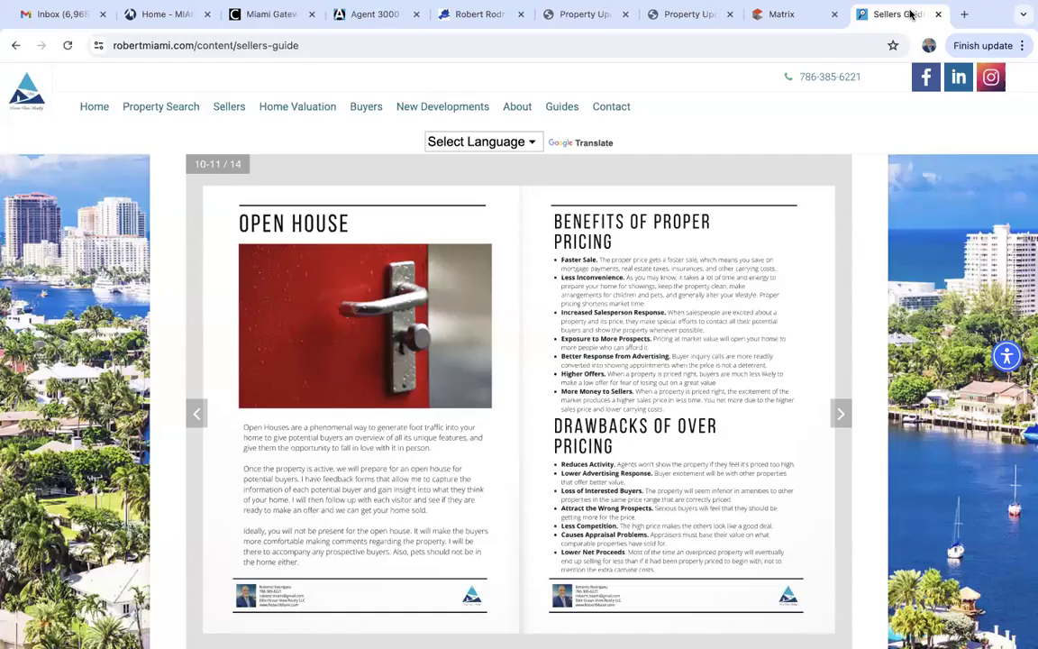
{"action": "left_click", "coordinate": [88, 107]}
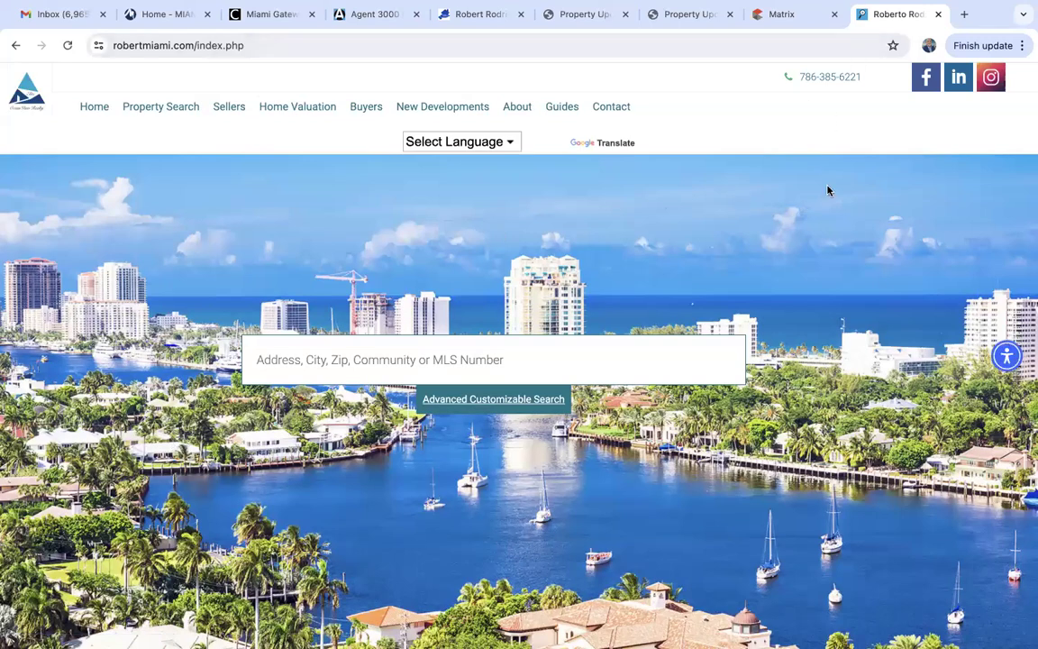
{"action": "scroll", "coordinate": [827, 190], "scroll_direction": "down", "scroll_amount": 20}
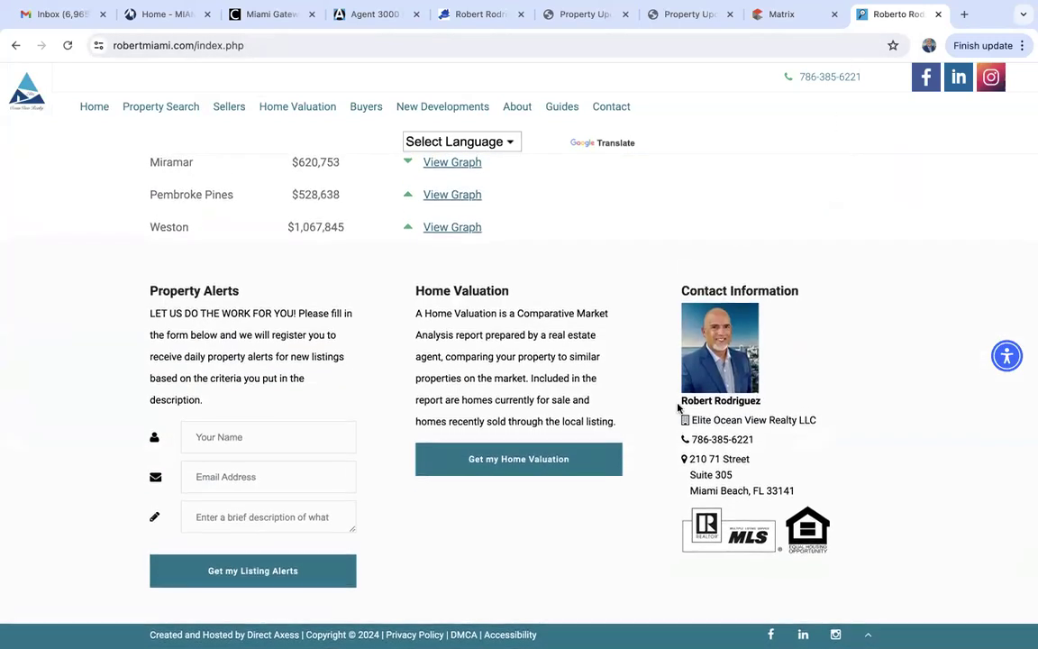